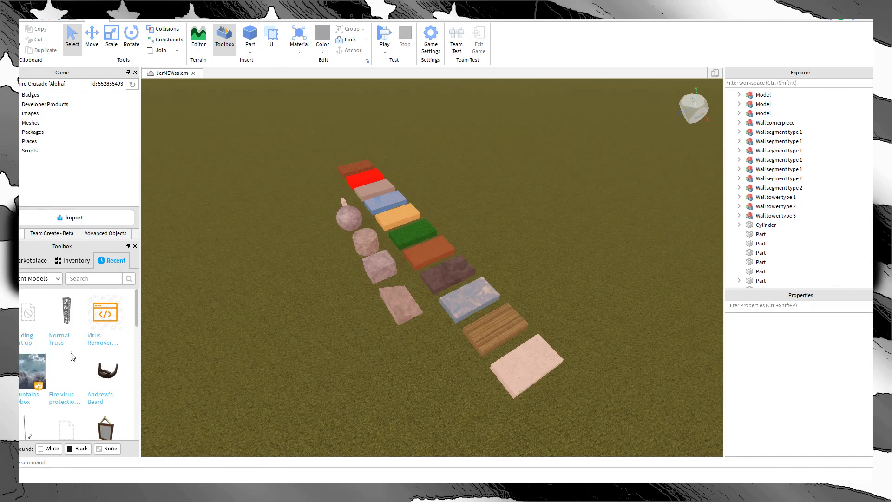
Step: Look over the row of material sample blocks and the basic shapes beside it from low and high angles
{"action": "right_click_drag", "start_coordinate": [360, 361], "coordinate": [364, 370]}
{"action": "key", "text": "s"}
{"action": "key", "text": "a"}
{"action": "key", "text": "w"}
{"action": "key", "text": "s"}
{"action": "key", "text": "d"}
{"action": "key", "text": "w"}
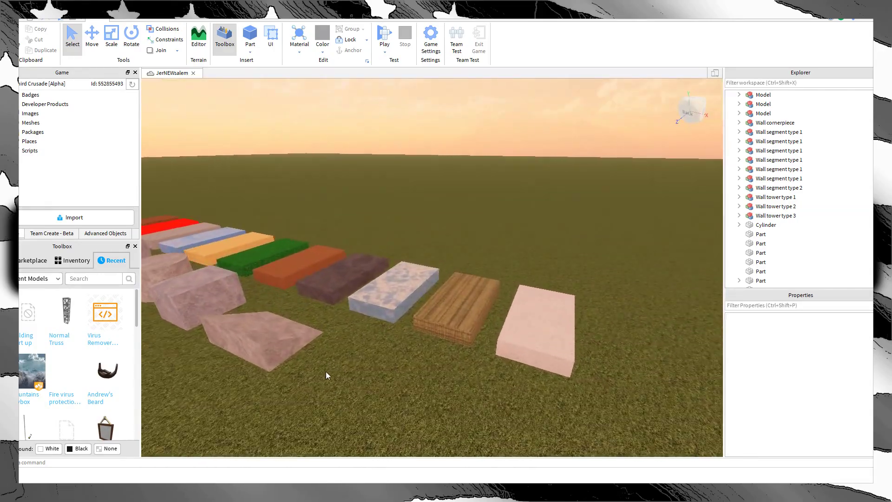
{"action": "key", "text": "a"}
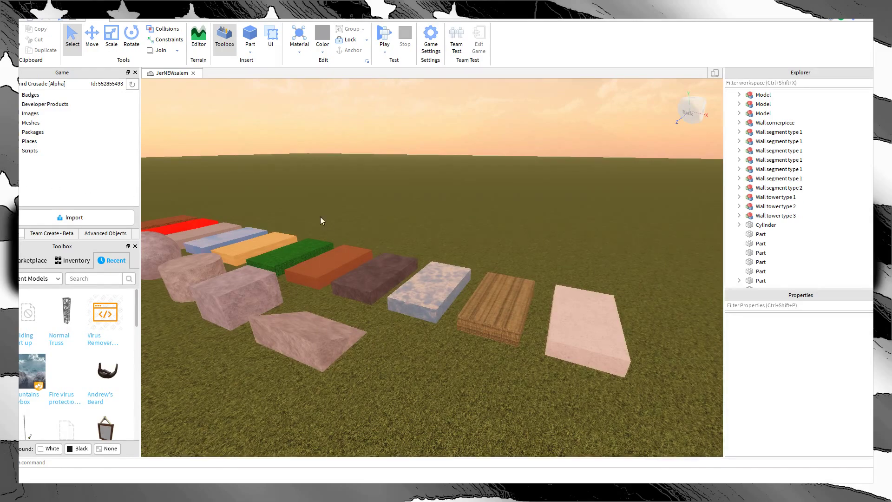
{"action": "right_click_drag", "start_coordinate": [320, 217], "coordinate": [324, 215]}
{"action": "key", "text": "s"}
{"action": "key", "text": "w"}
{"action": "key", "text": "d"}
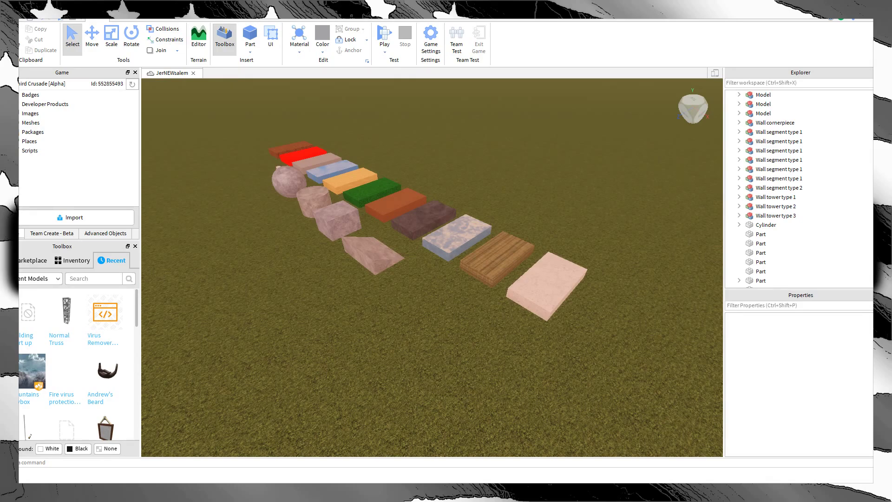
Step: View the full row of coloured blocks with the wedge, cube, cylinder, sphere and cross in one frame
{"action": "right_click_drag", "start_coordinate": [316, 230], "coordinate": [320, 268]}
{"action": "key", "text": "w"}
{"action": "key", "text": "s"}
{"action": "scroll", "coordinate": [313, 252], "scroll_direction": "down", "scroll_amount": 3}
{"action": "key", "text": "w"}
{"action": "key", "text": "d"}
{"action": "scroll", "coordinate": [320, 268], "scroll_direction": "down", "scroll_amount": 6}
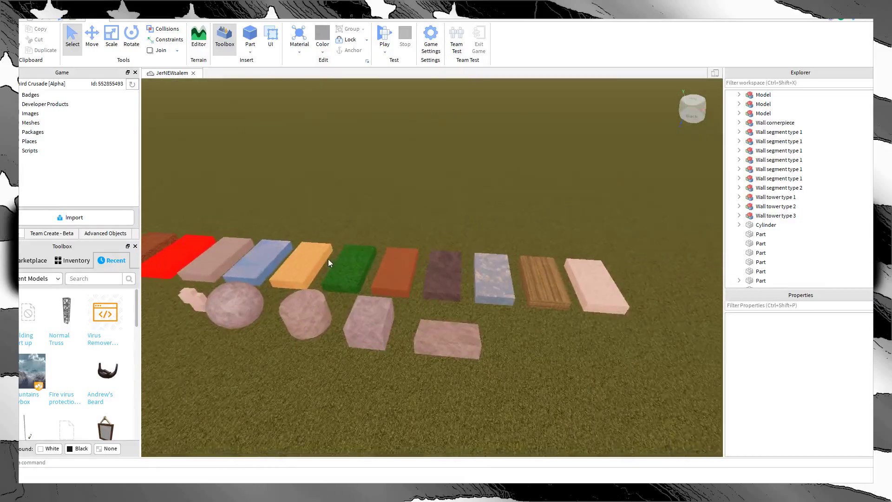
{"action": "scroll", "coordinate": [328, 258], "scroll_direction": "up", "scroll_amount": 2}
{"action": "scroll", "coordinate": [328, 258], "scroll_direction": "up", "scroll_amount": 3}
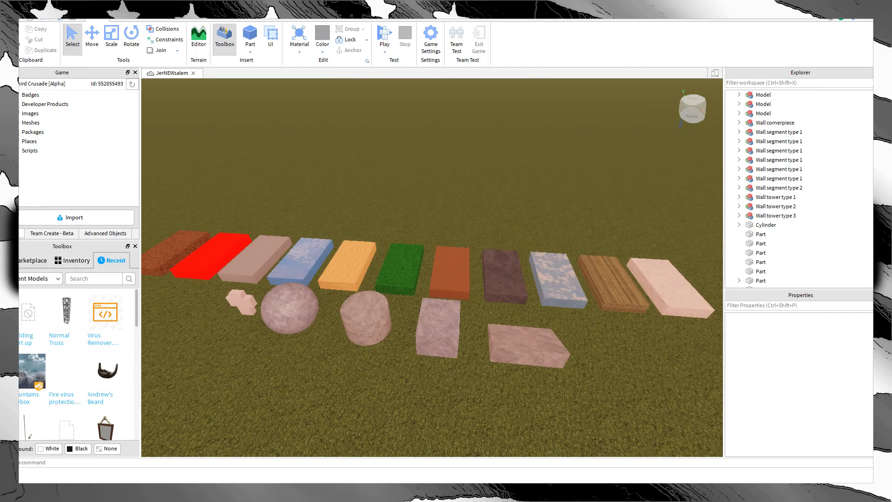
{"action": "scroll", "coordinate": [408, 346], "scroll_direction": "down", "scroll_amount": 3}
{"action": "right_click_drag", "start_coordinate": [408, 345], "coordinate": [374, 344]}
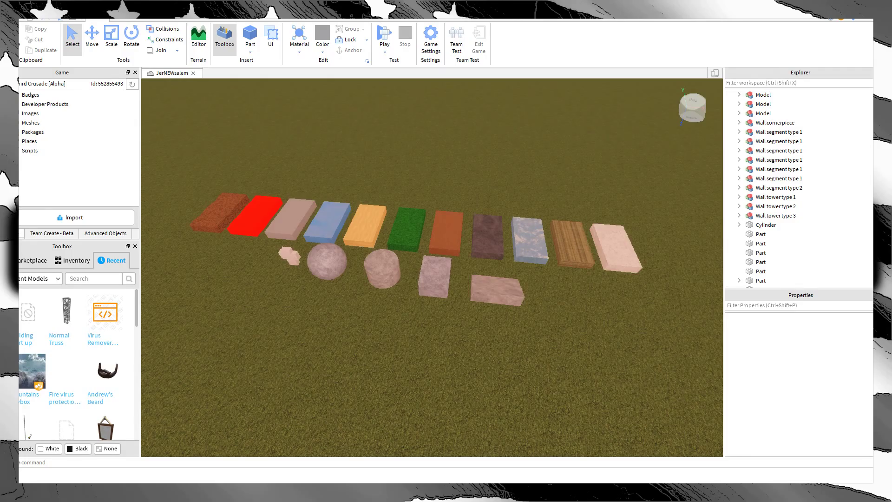
Step: Examine the cross, sphere, cylinder, cube and wedge shapes up close, moving along the display
{"action": "right_click_drag", "start_coordinate": [488, 273], "coordinate": [500, 272]}
{"action": "scroll", "coordinate": [500, 271], "scroll_direction": "up", "scroll_amount": 5}
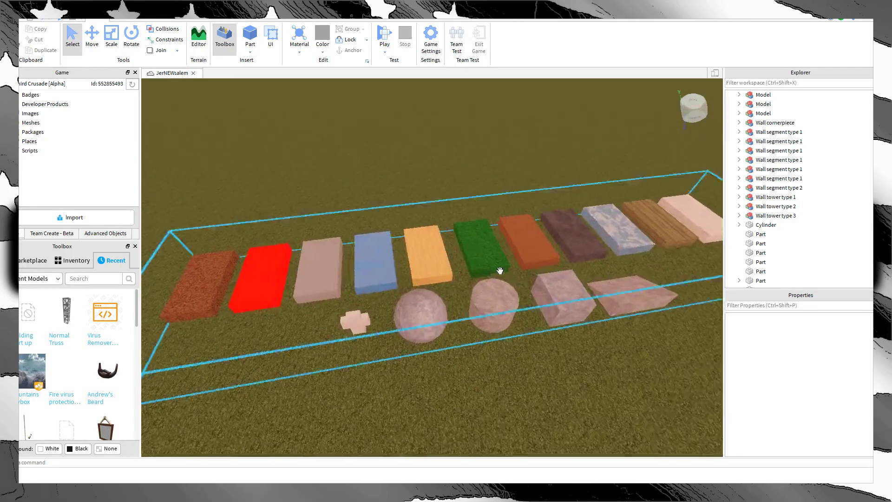
{"action": "scroll", "coordinate": [500, 271], "scroll_direction": "up", "scroll_amount": 3}
{"action": "scroll", "coordinate": [497, 269], "scroll_direction": "down", "scroll_amount": 10}
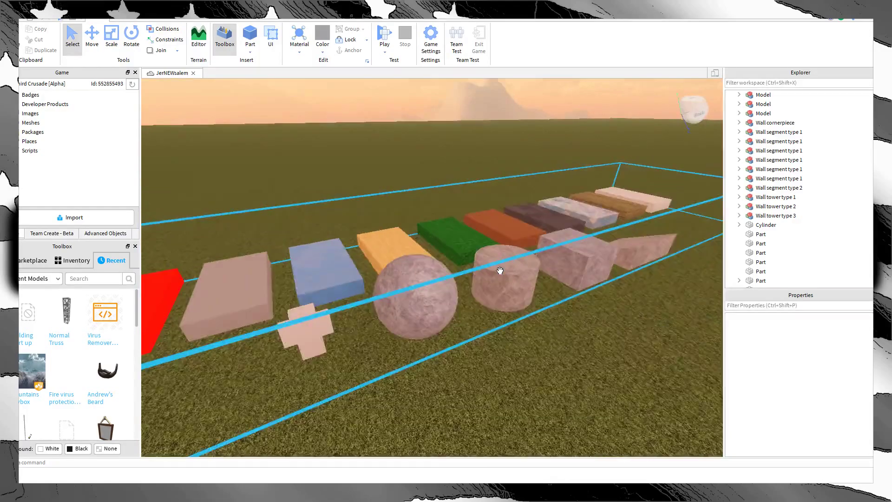
{"action": "key", "text": "w"}
{"action": "key", "text": "d"}
{"action": "key", "text": "a"}
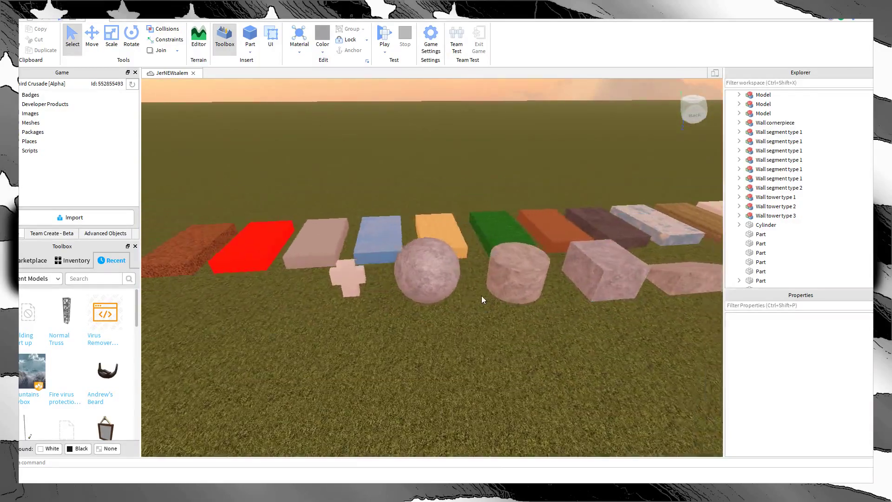
{"action": "key", "text": "d"}
{"action": "right_click_drag", "start_coordinate": [482, 299], "coordinate": [483, 287]}
{"action": "scroll", "coordinate": [480, 295], "scroll_direction": "down", "scroll_amount": 5}
{"action": "scroll", "coordinate": [481, 296], "scroll_direction": "up", "scroll_amount": 4}
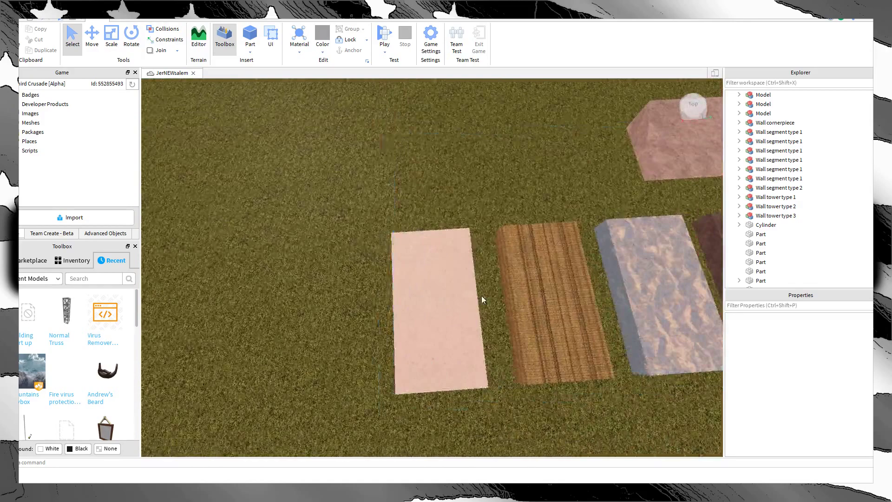
Step: Examine the material blocks from the pale pink end of the row to the red end
{"action": "key", "text": "d"}
{"action": "key", "text": "w"}
{"action": "key", "text": "s"}
{"action": "key", "text": "a"}
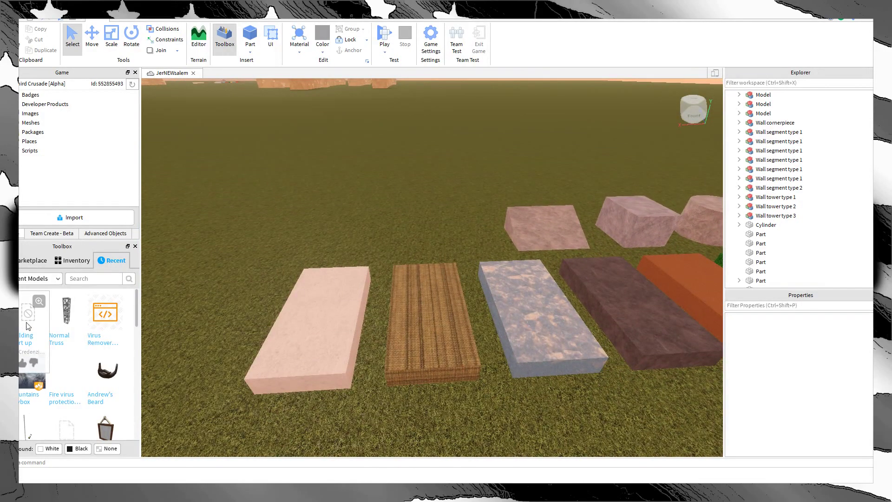
{"action": "key", "text": "d"}
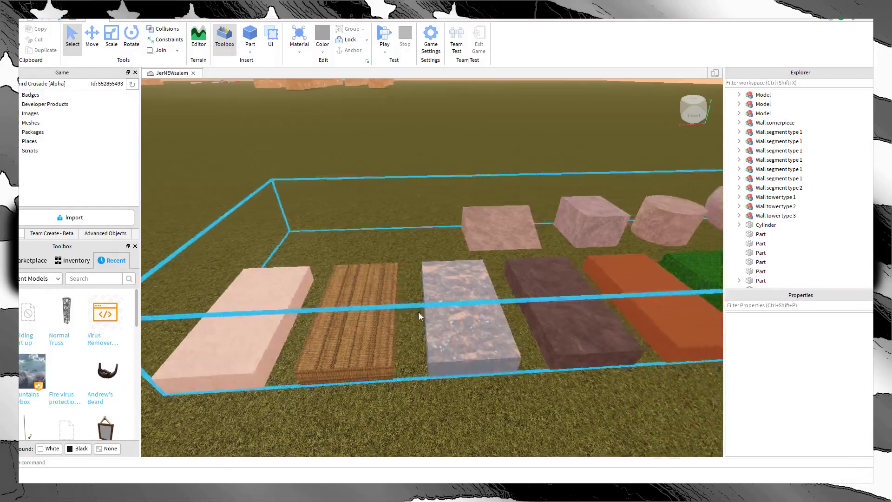
{"action": "right_click_drag", "start_coordinate": [419, 312], "coordinate": [440, 311]}
{"action": "key", "text": "w"}
{"action": "key", "text": "s"}
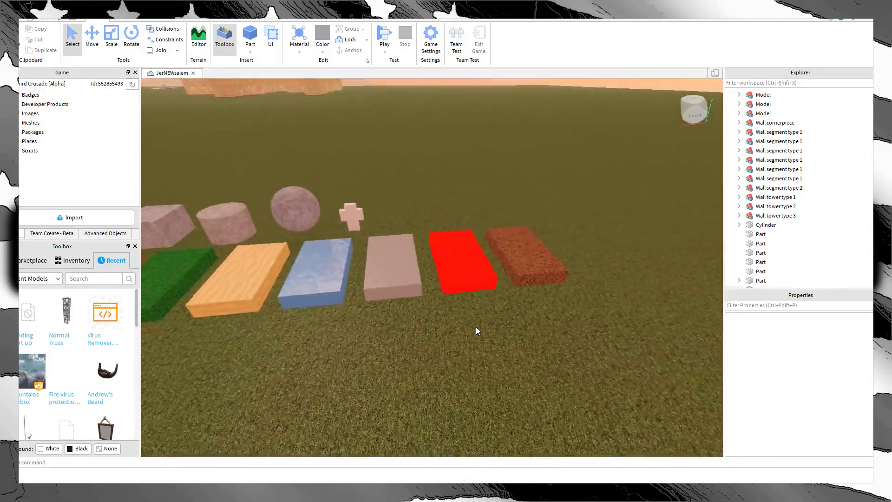
{"action": "key", "text": "a"}
{"action": "key", "text": "w"}
{"action": "key", "text": "d"}
{"action": "right_click_drag", "start_coordinate": [519, 328], "coordinate": [517, 328]}
{"action": "key", "text": "s"}
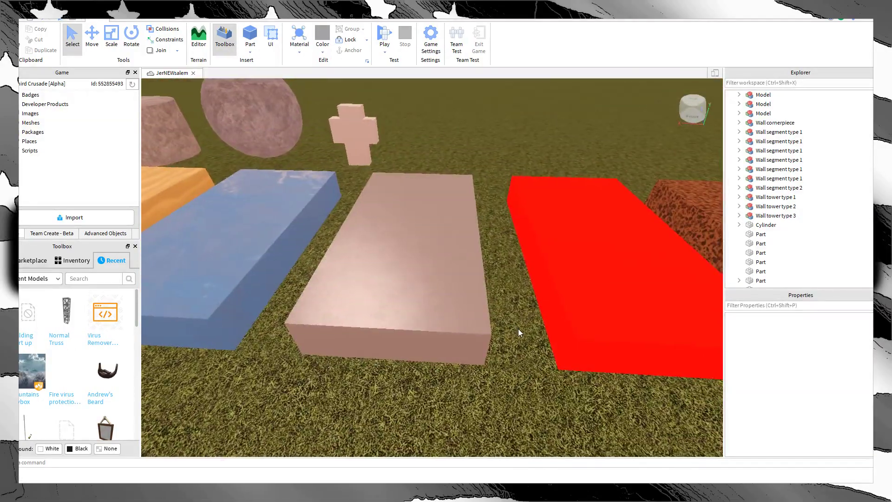
{"action": "key", "text": "w"}
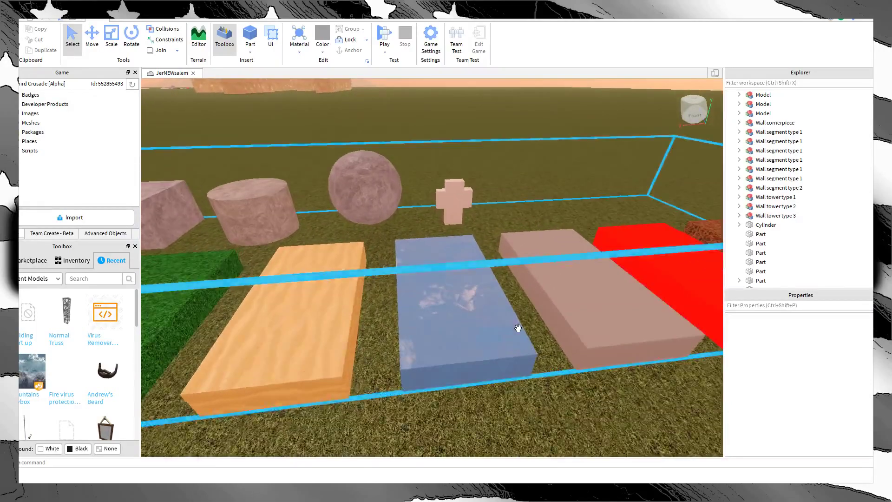
Step: Survey the row of blocks from its long side and return to the pale pink block at its end
{"action": "right_click_drag", "start_coordinate": [517, 327], "coordinate": [517, 330]}
{"action": "key", "text": "s"}
{"action": "key", "text": "d"}
{"action": "key", "text": "a"}
{"action": "key", "text": "a"}
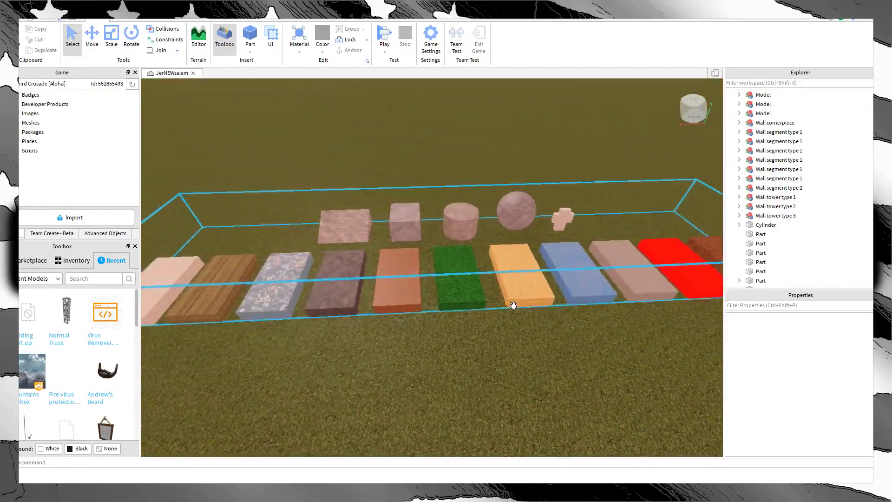
{"action": "key", "text": "w"}
{"action": "key", "text": "d"}
{"action": "key", "text": "d"}
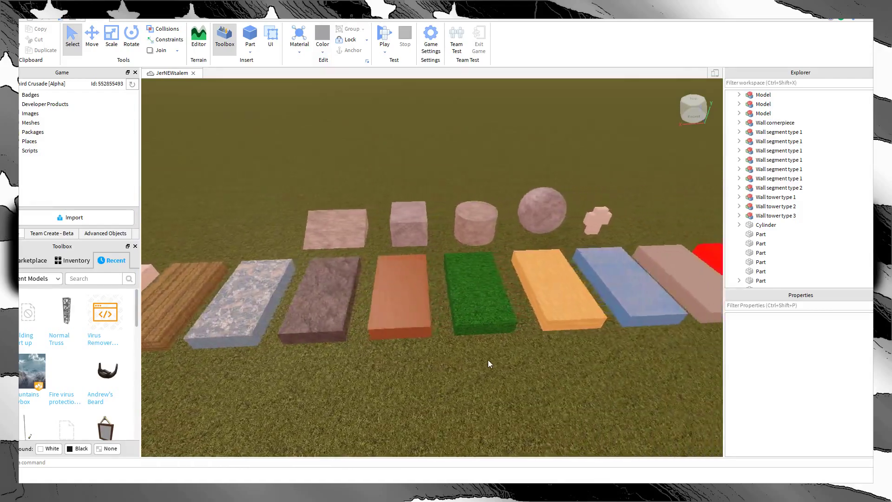
{"action": "key", "text": "w"}
{"action": "key", "text": "w"}
{"action": "right_click_drag", "start_coordinate": [483, 352], "coordinate": [484, 352]}
{"action": "key", "text": "s"}
{"action": "key", "text": "a"}
{"action": "key", "text": "a"}
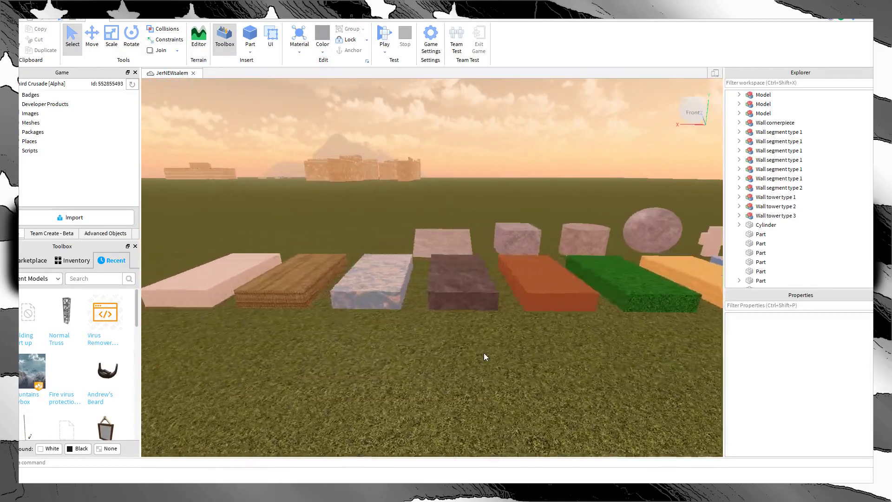
{"action": "key", "text": "w"}
Step: Select the pale pink, woven brown and mottled blue blocks in turn to inspect their material properties
{"action": "left_click", "coordinate": [385, 344]}
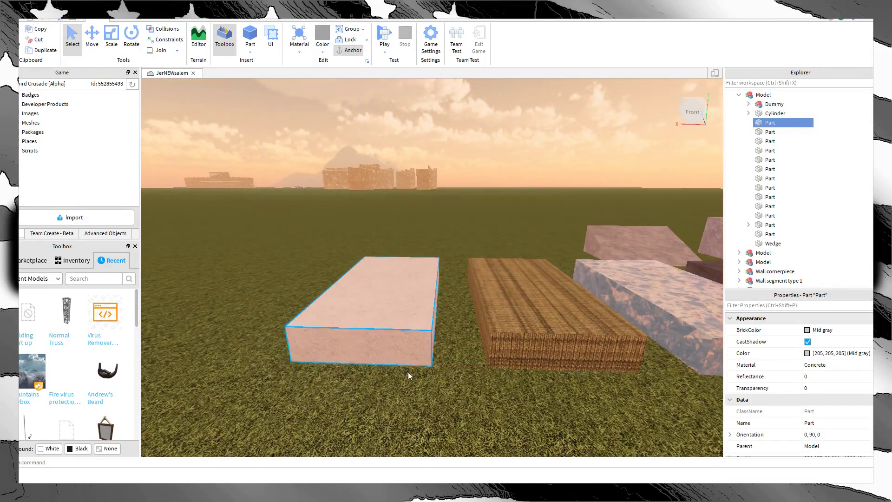
{"action": "key", "text": "d"}
{"action": "left_click", "coordinate": [409, 372]}
{"action": "key", "text": "d"}
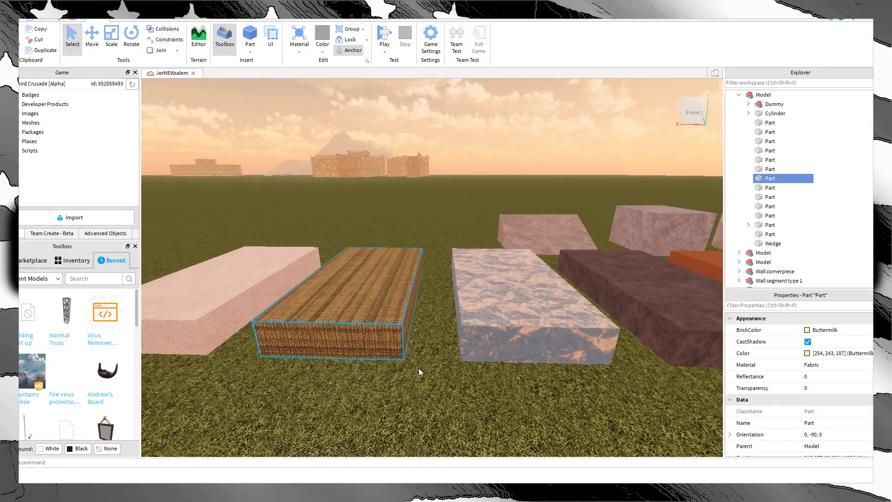
{"action": "left_click", "coordinate": [419, 368]}
{"action": "key", "text": "d"}
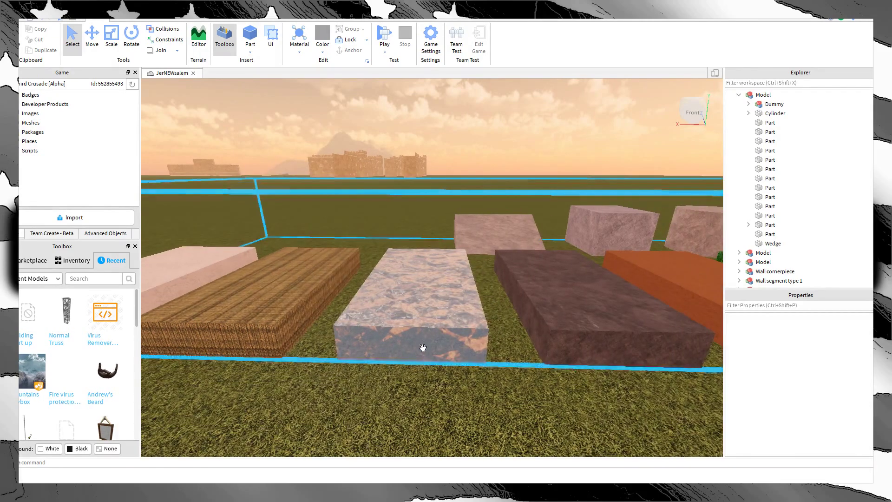
{"action": "left_click", "coordinate": [423, 346]}
{"action": "right_click_drag", "start_coordinate": [418, 363], "coordinate": [427, 374]}
{"action": "left_click", "coordinate": [418, 364]}
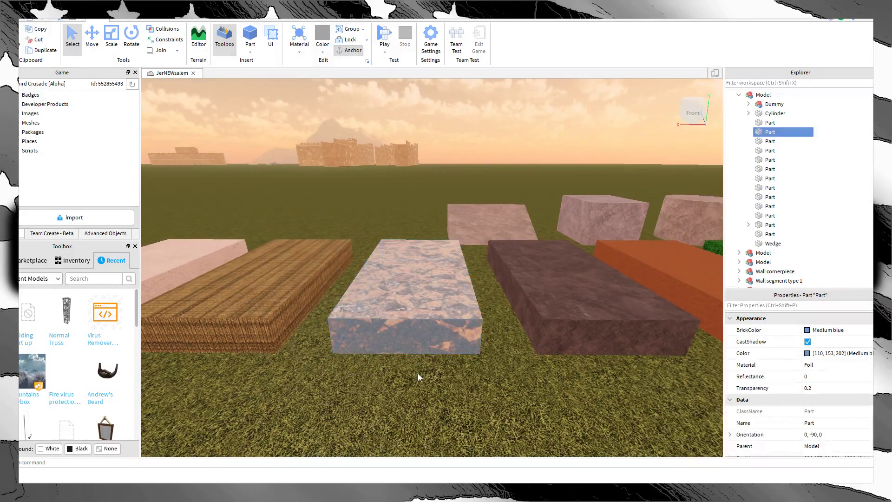
Step: Select the dark stone, rust-orange and green blocks one after another to inspect their material properties
{"action": "key", "text": "d"}
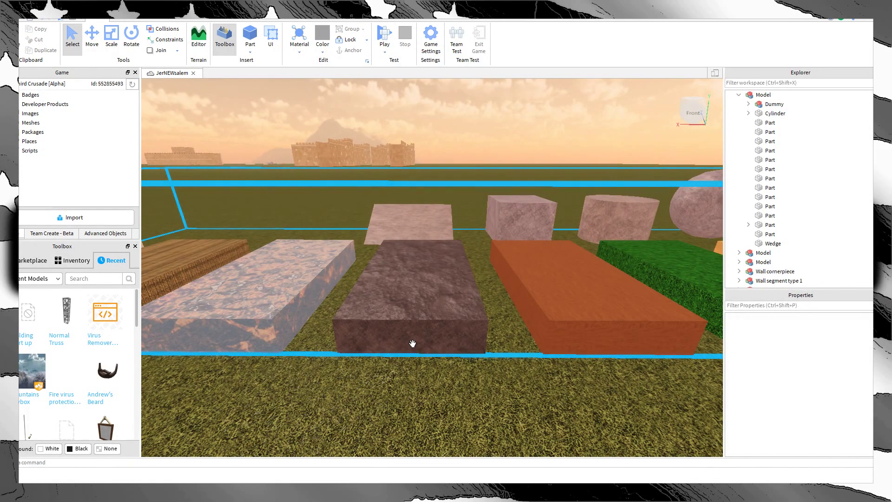
{"action": "scroll", "coordinate": [412, 344], "scroll_direction": "down", "scroll_amount": 3}
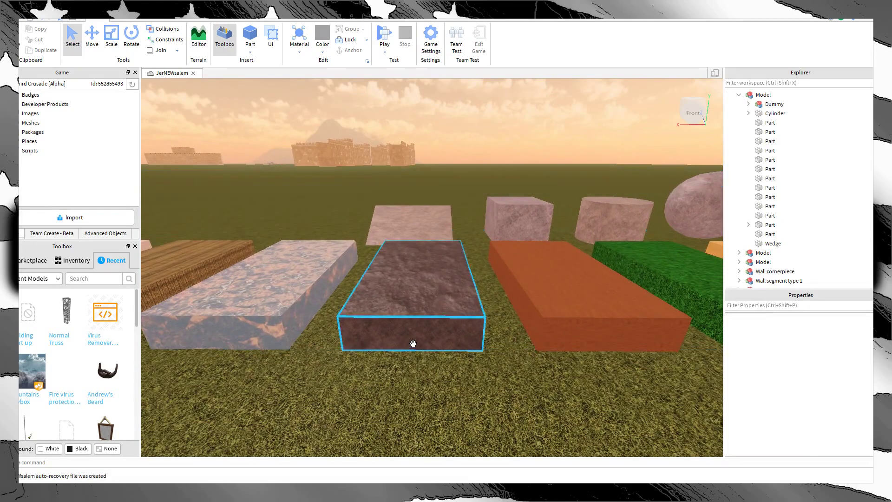
{"action": "left_click", "coordinate": [436, 302]}
{"action": "scroll", "coordinate": [437, 304], "scroll_direction": "up", "scroll_amount": 2}
{"action": "key", "text": "d"}
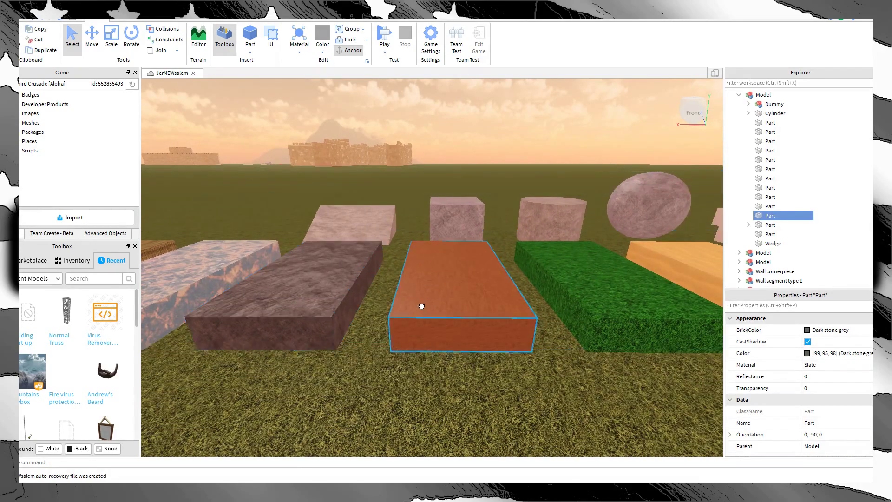
{"action": "left_click", "coordinate": [422, 305]}
{"action": "key", "text": "d"}
{"action": "left_click", "coordinate": [423, 305]}
{"action": "key", "text": "d"}
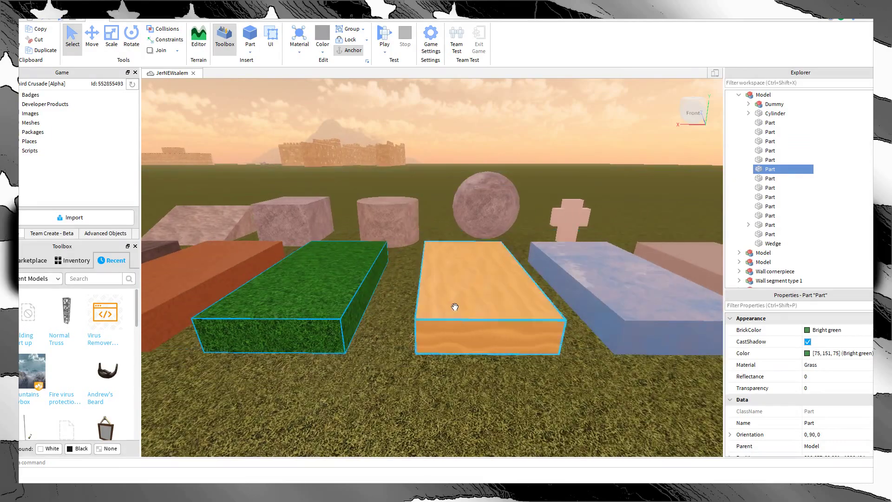
Step: Inspect the remaining blocks in turn, from the light orange and blue ones to the red and speckled brown ones
{"action": "left_click", "coordinate": [453, 308]}
{"action": "key", "text": "d"}
{"action": "left_click", "coordinate": [455, 307]}
{"action": "key", "text": "d"}
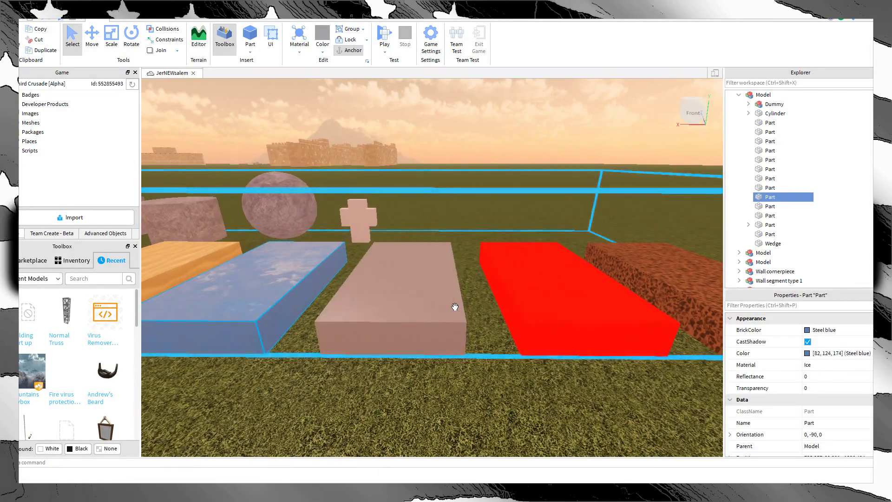
{"action": "left_click", "coordinate": [455, 307]}
{"action": "key", "text": "d"}
{"action": "left_click", "coordinate": [454, 306]}
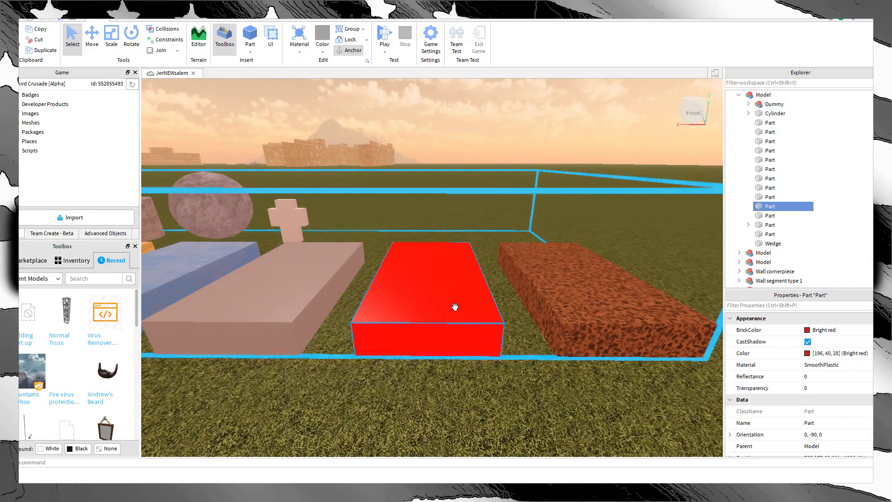
{"action": "key", "text": "d"}
{"action": "left_click", "coordinate": [491, 298]}
{"action": "key", "text": "s"}
{"action": "left_click", "coordinate": [543, 297]}
{"action": "key", "text": "s"}
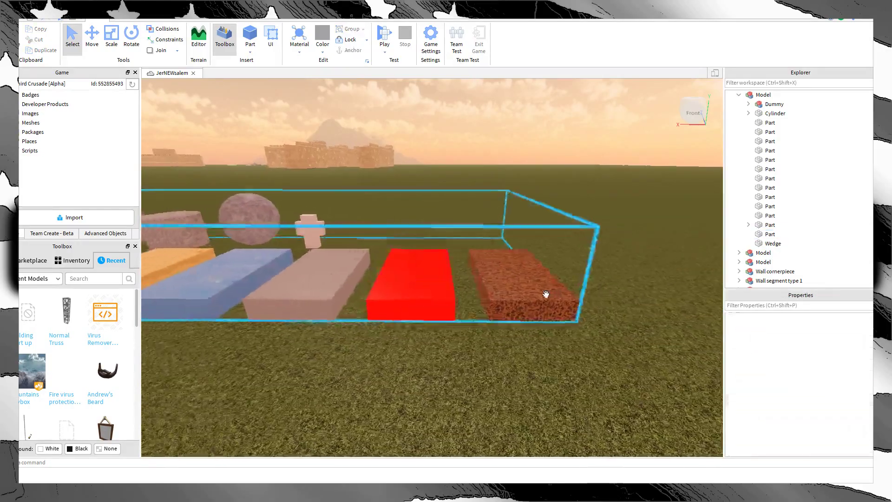
Step: Change the green grass block's material to Wood Planks
{"action": "key", "text": "w"}
{"action": "right_click_drag", "start_coordinate": [545, 295], "coordinate": [546, 294]}
{"action": "key", "text": "s"}
{"action": "key", "text": "a"}
{"action": "key", "text": "a"}
{"action": "key", "text": "w"}
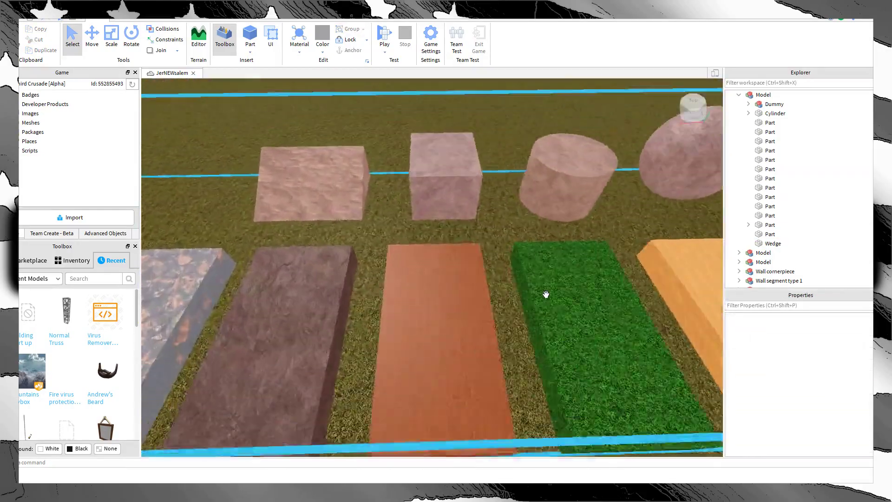
{"action": "key", "text": "s"}
{"action": "key", "text": "d"}
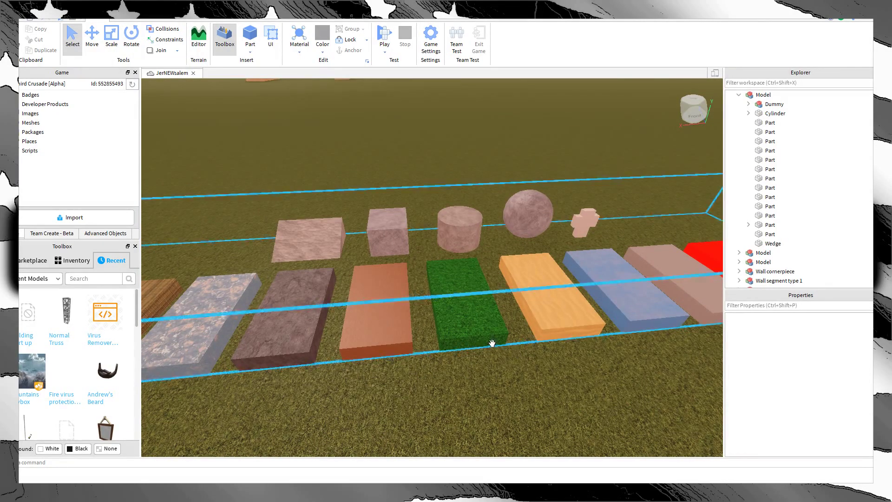
{"action": "key", "text": "w"}
{"action": "left_click", "coordinate": [467, 336]}
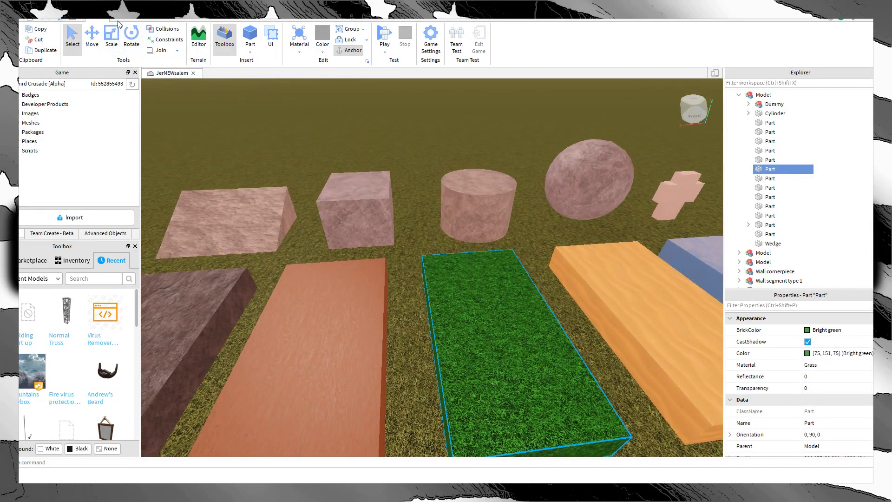
{"action": "left_click", "coordinate": [105, 18]}
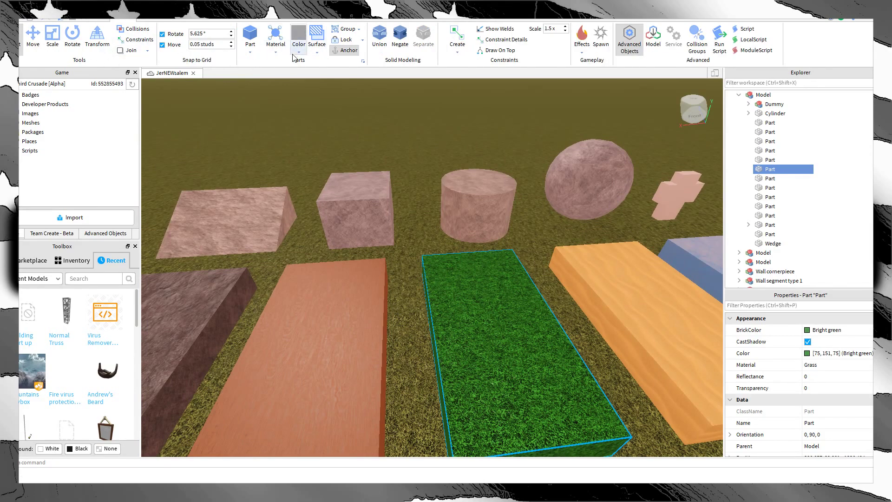
{"action": "left_click", "coordinate": [276, 37]}
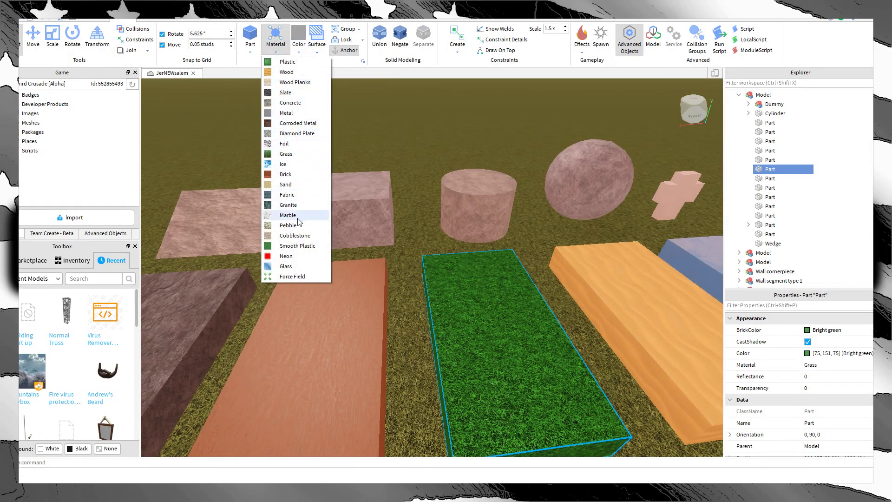
{"action": "left_click", "coordinate": [294, 82]}
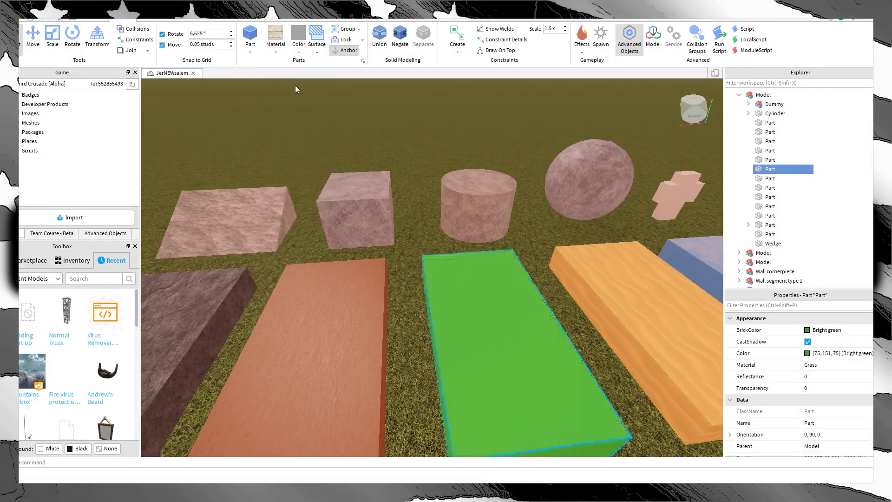
Step: Examine the green block's wood planks texture and the list of available part materials
{"action": "scroll", "coordinate": [462, 255], "scroll_direction": "down", "scroll_amount": 5}
{"action": "scroll", "coordinate": [462, 255], "scroll_direction": "up", "scroll_amount": 5}
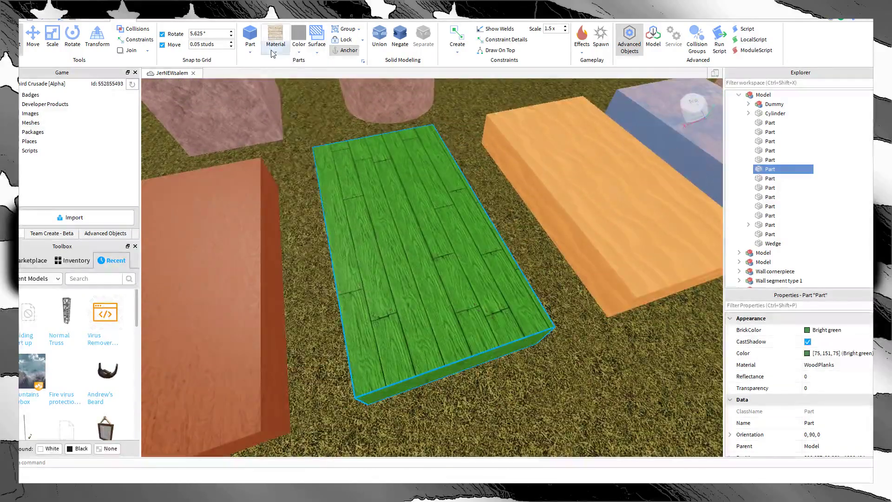
{"action": "left_click", "coordinate": [276, 38]}
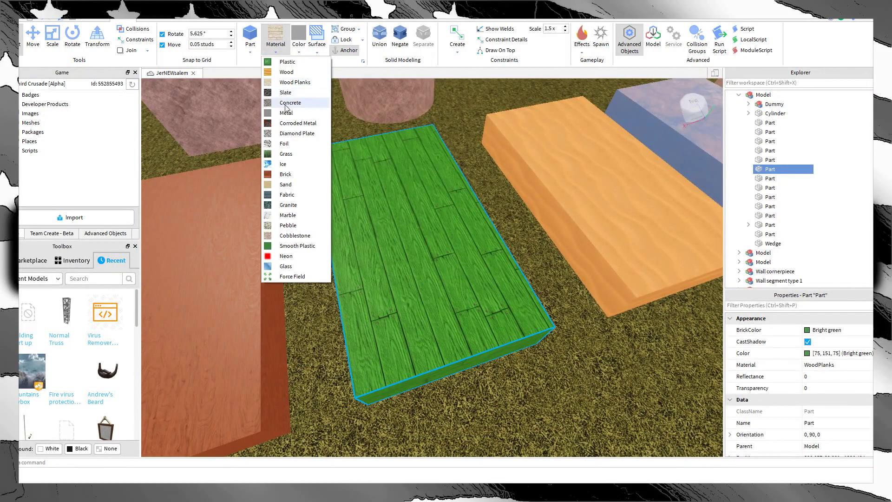
{"action": "right_click_drag", "start_coordinate": [358, 371], "coordinate": [356, 371]}
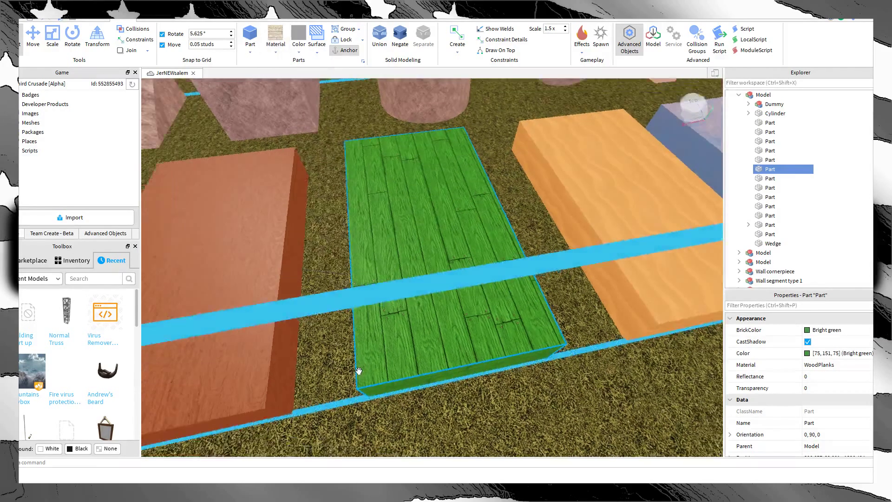
{"action": "key", "text": "a"}
{"action": "key", "text": "d"}
{"action": "key", "text": "w"}
{"action": "key", "text": "s"}
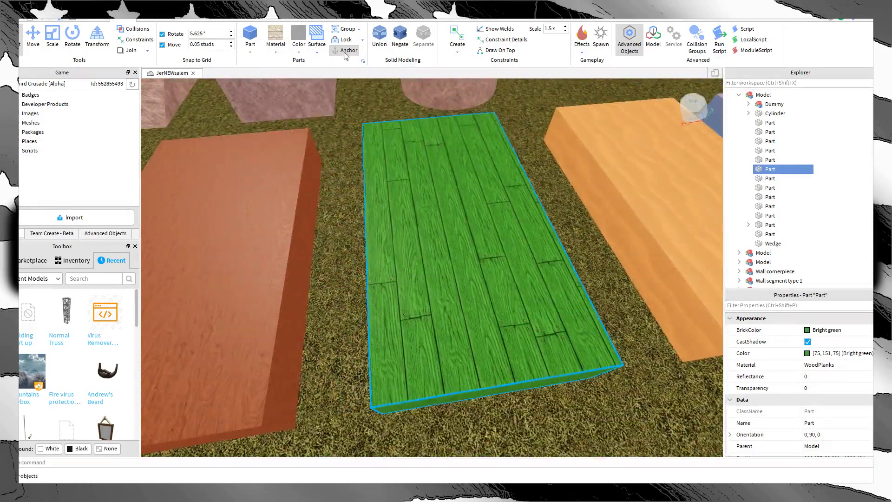
Step: Try the Cobblestone, Granite and Marble materials on the green block one after another
{"action": "left_click", "coordinate": [283, 52]}
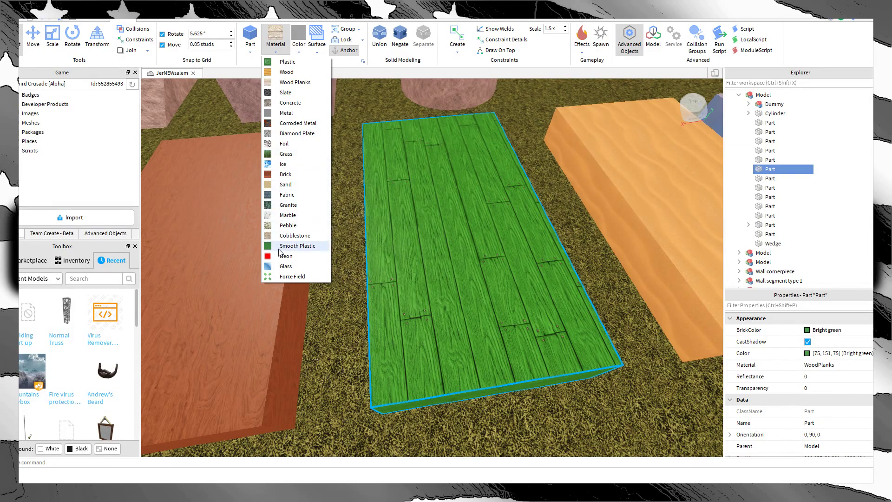
{"action": "left_click", "coordinate": [305, 245]}
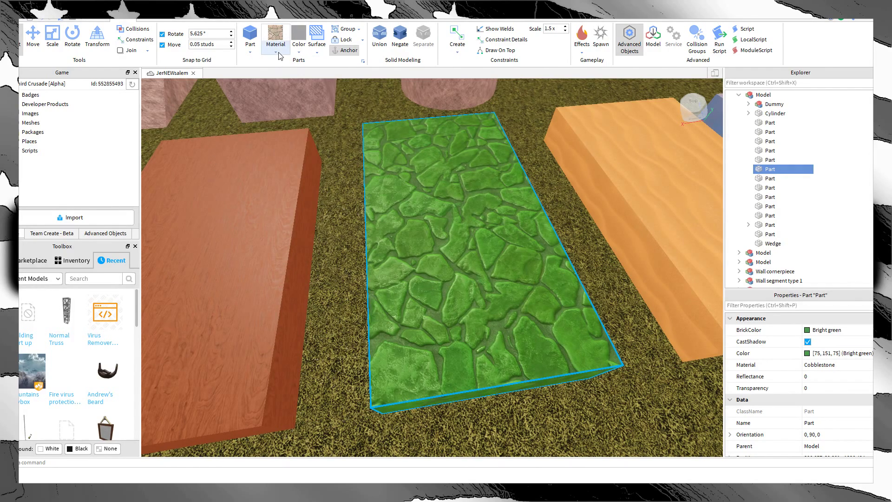
{"action": "left_click", "coordinate": [279, 54]}
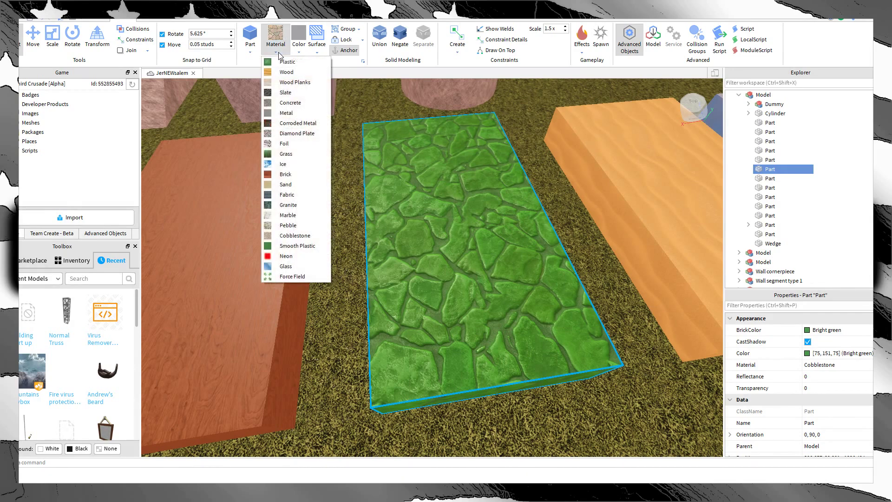
{"action": "left_click", "coordinate": [288, 205]}
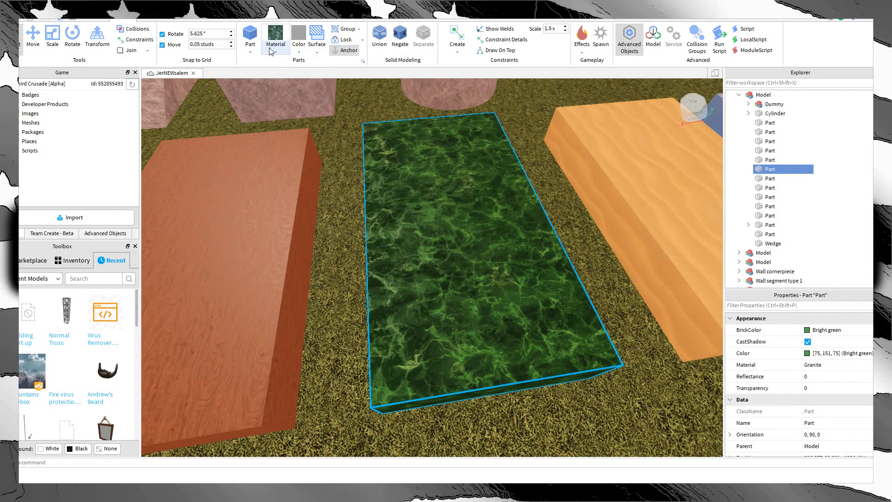
{"action": "left_click", "coordinate": [269, 48]}
{"action": "left_click", "coordinate": [288, 215]}
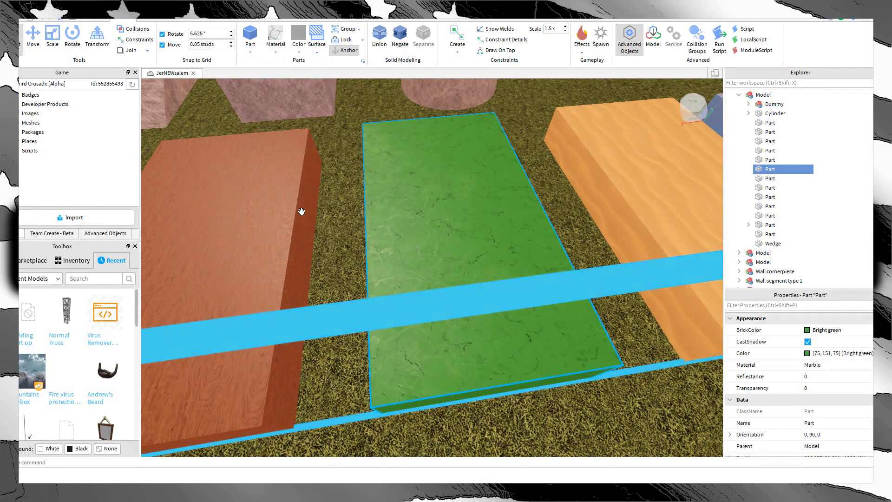
{"action": "left_click", "coordinate": [253, 37]}
{"action": "left_click", "coordinate": [252, 51]}
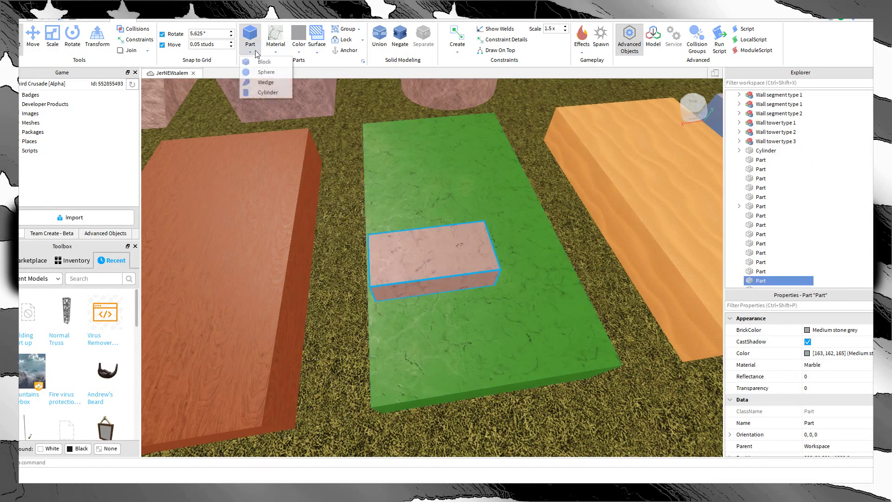
{"action": "left_click", "coordinate": [253, 52]}
{"action": "right_click_drag", "start_coordinate": [410, 245], "coordinate": [410, 244]}
{"action": "key", "text": "Delete"}
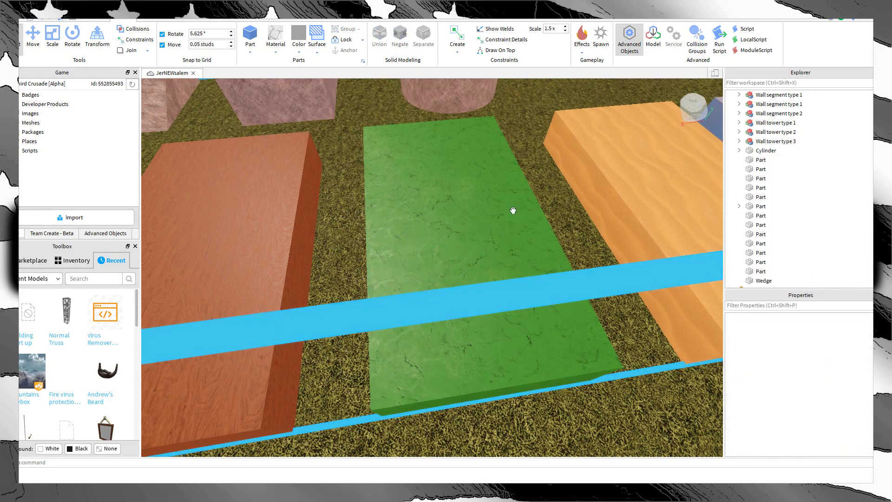
Step: Set the green block's material back to Grass and deselect the block
{"action": "left_click", "coordinate": [489, 227]}
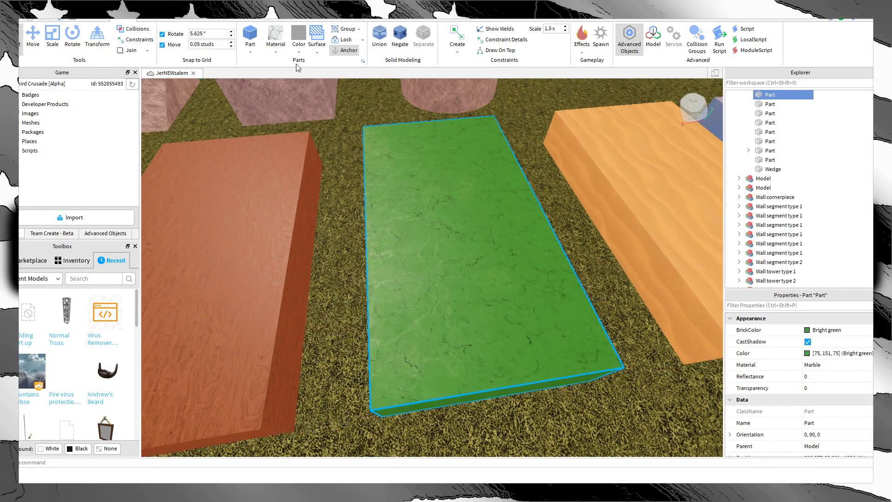
{"action": "left_click", "coordinate": [275, 51]}
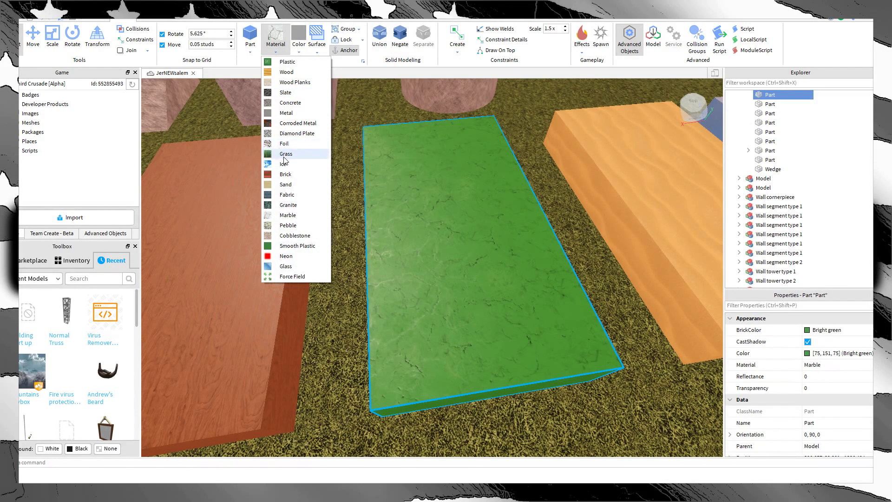
{"action": "left_click", "coordinate": [281, 155]}
{"action": "scroll", "coordinate": [367, 252], "scroll_direction": "down", "scroll_amount": 8}
{"action": "right_click_drag", "start_coordinate": [367, 251], "coordinate": [389, 293]}
{"action": "left_click", "coordinate": [381, 305]}
Step: Survey the whole row of material blocks and basic shapes from a distance
{"action": "key", "text": "a"}
{"action": "key", "text": "w"}
{"action": "scroll", "coordinate": [349, 275], "scroll_direction": "up", "scroll_amount": 2}
{"action": "scroll", "coordinate": [361, 275], "scroll_direction": "down", "scroll_amount": 3}
{"action": "scroll", "coordinate": [362, 275], "scroll_direction": "up", "scroll_amount": 2}
{"action": "key", "text": "w"}
{"action": "key", "text": "d"}
{"action": "key", "text": "a"}
{"action": "key", "text": "d"}
{"action": "scroll", "coordinate": [389, 292], "scroll_direction": "down", "scroll_amount": 3}
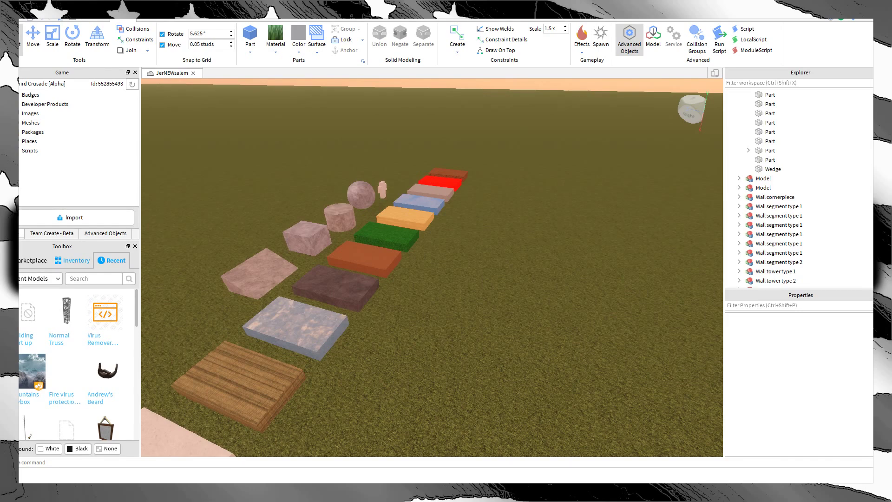
{"action": "right_click_drag", "start_coordinate": [511, 194], "coordinate": [511, 194]}
{"action": "key", "text": "w"}
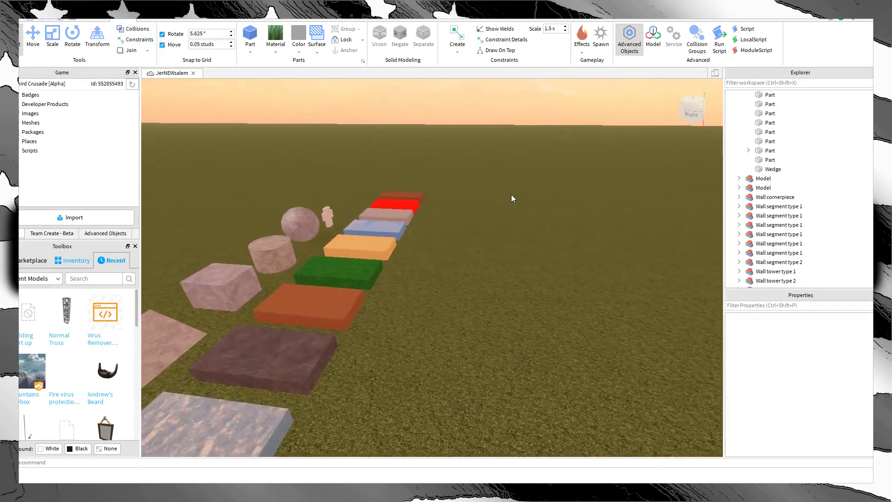
{"action": "key", "text": "a"}
{"action": "key", "text": "s"}
{"action": "right_click_drag", "start_coordinate": [338, 177], "coordinate": [338, 177]}
{"action": "key", "text": "w"}
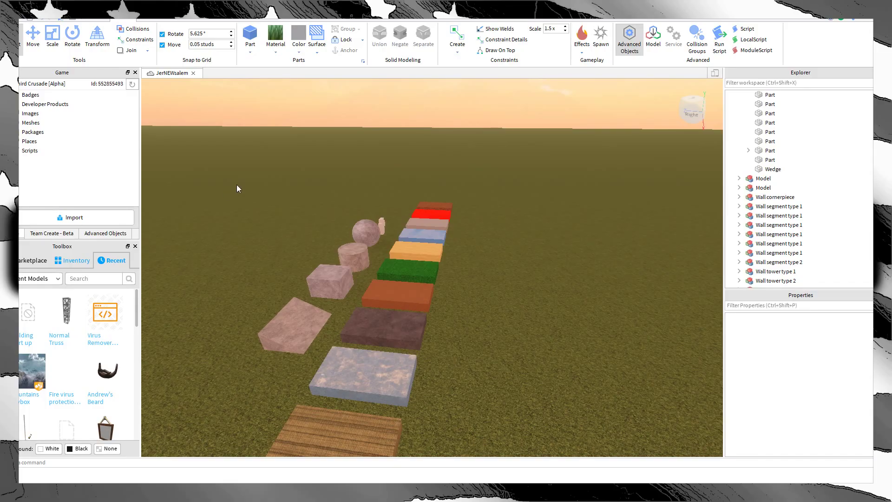
Step: Examine the shapes and material blocks from several angles around the wooden and pale pink end of the row
{"action": "right_click_drag", "start_coordinate": [436, 169], "coordinate": [367, 194]}
{"action": "key", "text": "w"}
{"action": "key", "text": "s"}
{"action": "key", "text": "w"}
{"action": "key", "text": "s"}
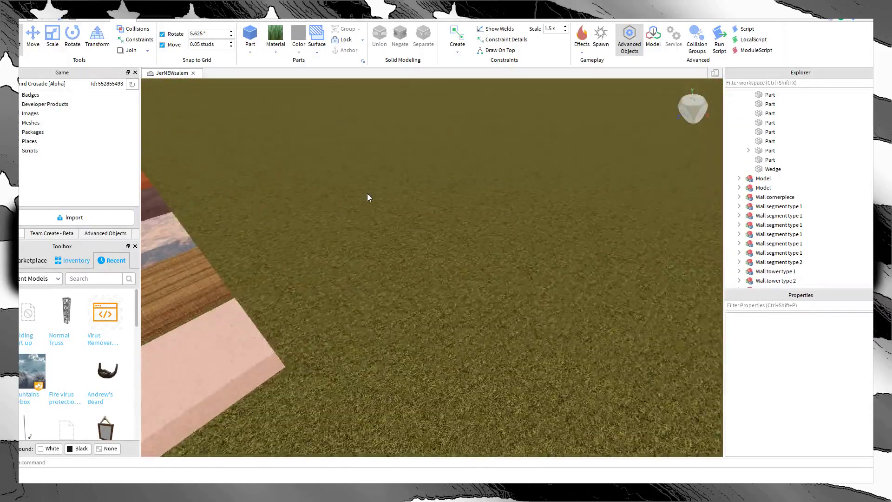
{"action": "scroll", "coordinate": [372, 192], "scroll_direction": "down", "scroll_amount": 8}
{"action": "scroll", "coordinate": [364, 196], "scroll_direction": "up", "scroll_amount": 1}
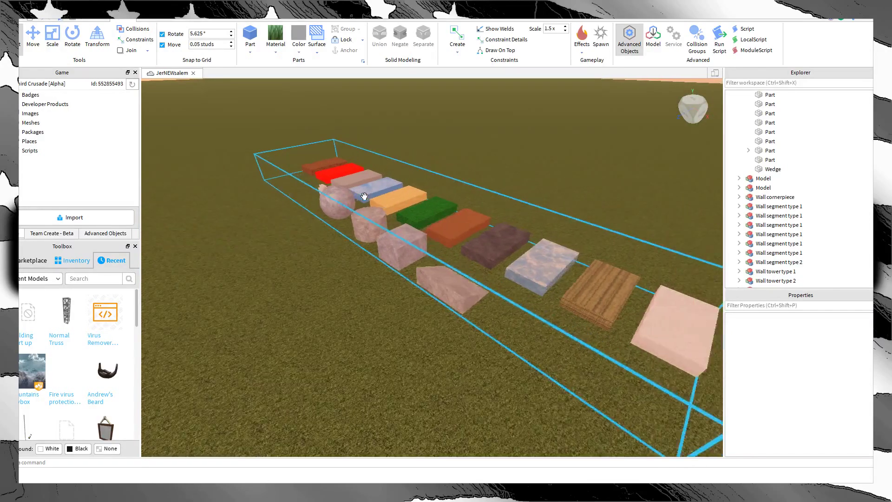
{"action": "scroll", "coordinate": [364, 196], "scroll_direction": "up", "scroll_amount": 3}
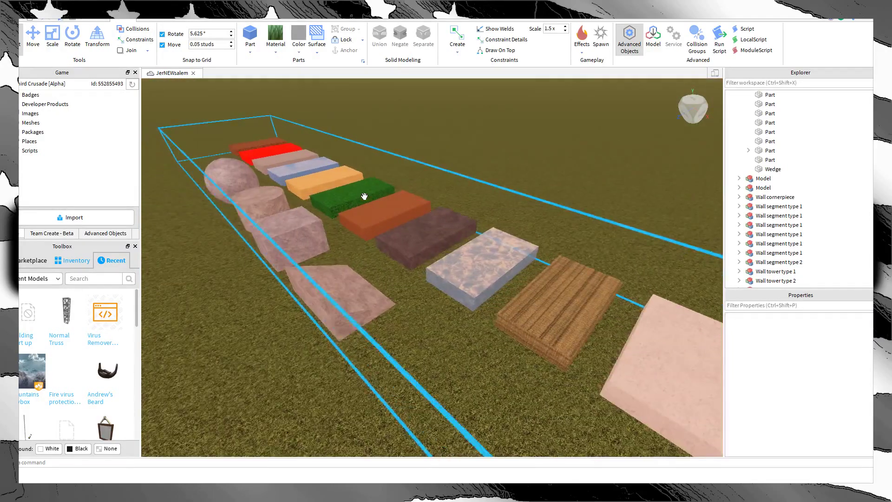
{"action": "scroll", "coordinate": [364, 196], "scroll_direction": "down", "scroll_amount": 3}
{"action": "scroll", "coordinate": [364, 196], "scroll_direction": "up", "scroll_amount": 1}
{"action": "key", "text": "w"}
{"action": "key", "text": "d"}
{"action": "right_click_drag", "start_coordinate": [410, 217], "coordinate": [411, 217]}
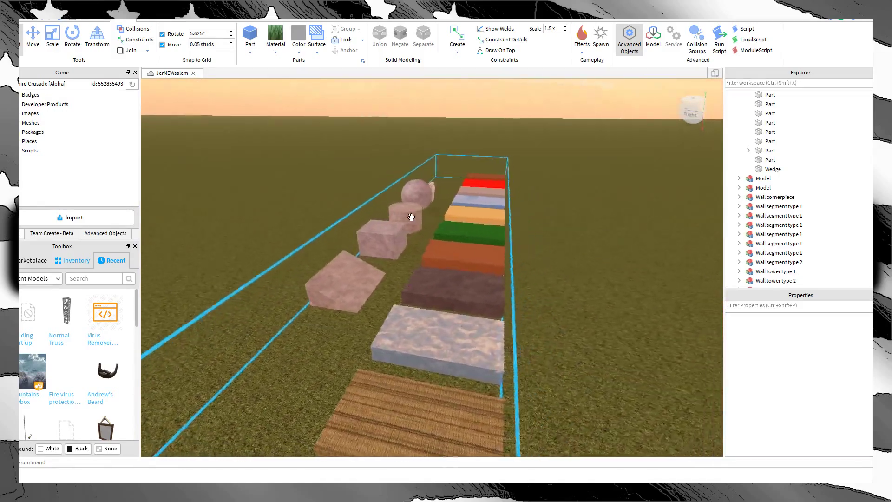
{"action": "key", "text": "d"}
{"action": "key", "text": "a"}
{"action": "key", "text": "d"}
{"action": "key", "text": "w"}
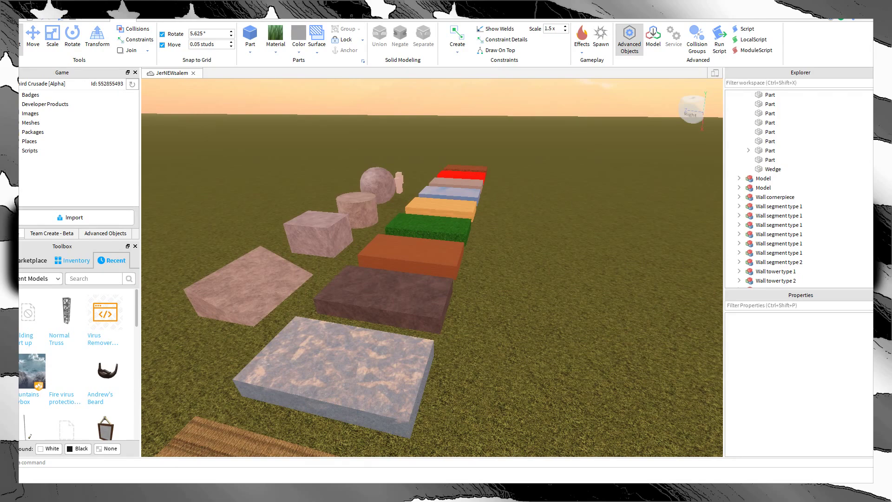
{"action": "right_click_drag", "start_coordinate": [398, 238], "coordinate": [315, 218]}
{"action": "key", "text": "d"}
{"action": "scroll", "coordinate": [316, 218], "scroll_direction": "up", "scroll_amount": 1}
{"action": "key", "text": "d"}
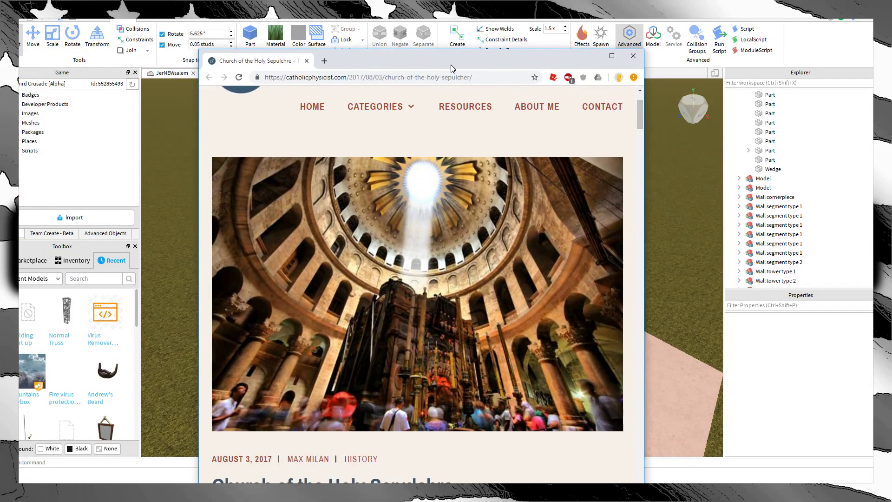
Step: View the interior photo on the Church of the Holy Sepulchre web page and close the browser window
{"action": "left_click_drag", "start_coordinate": [450, 65], "coordinate": [446, 63]}
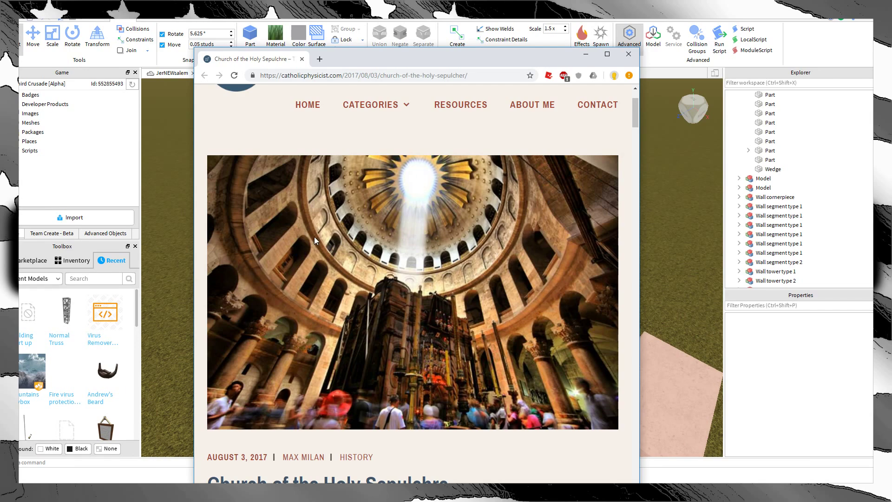
{"action": "left_click", "coordinate": [628, 54]}
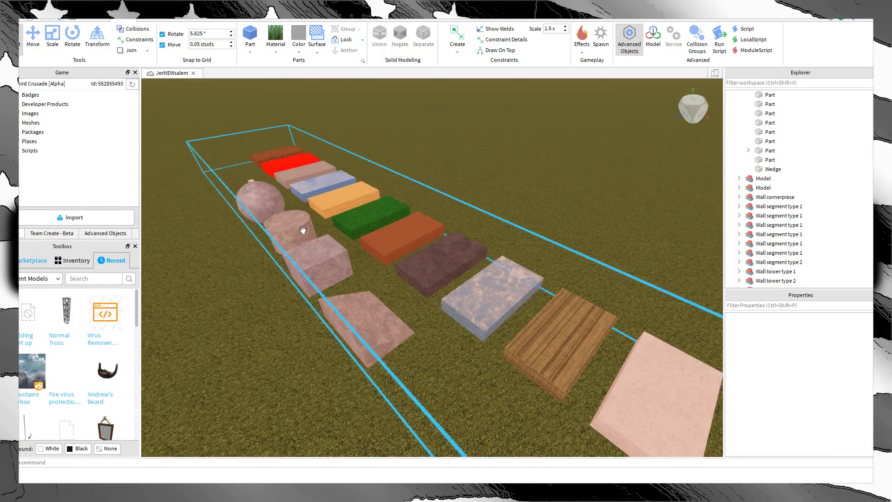
Step: View the full row of sample blocks from the side where the basic shapes stand
{"action": "right_click_drag", "start_coordinate": [300, 229], "coordinate": [410, 232]}
{"action": "scroll", "coordinate": [410, 232], "scroll_direction": "down", "scroll_amount": 2}
{"action": "key", "text": "a"}
{"action": "key", "text": "s"}
{"action": "key", "text": "w"}
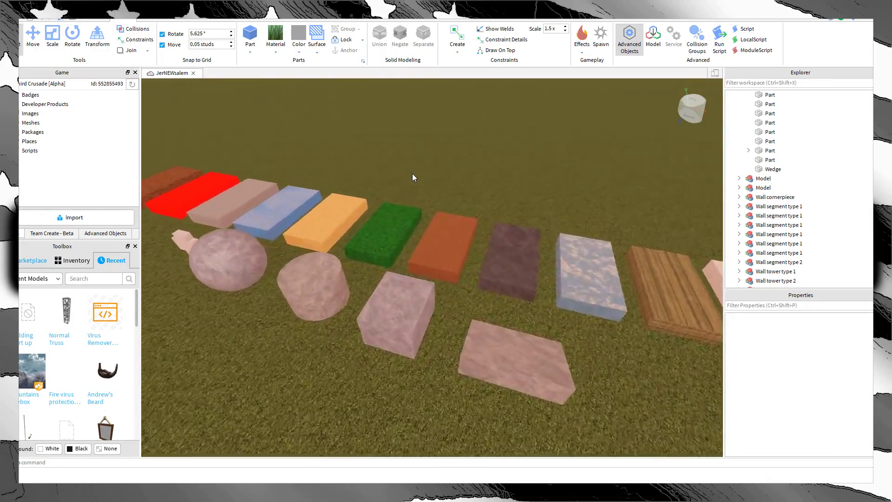
{"action": "key", "text": "d"}
{"action": "key", "text": "a"}
{"action": "key", "text": "s"}
{"action": "key", "text": "s"}
{"action": "key", "text": "d"}
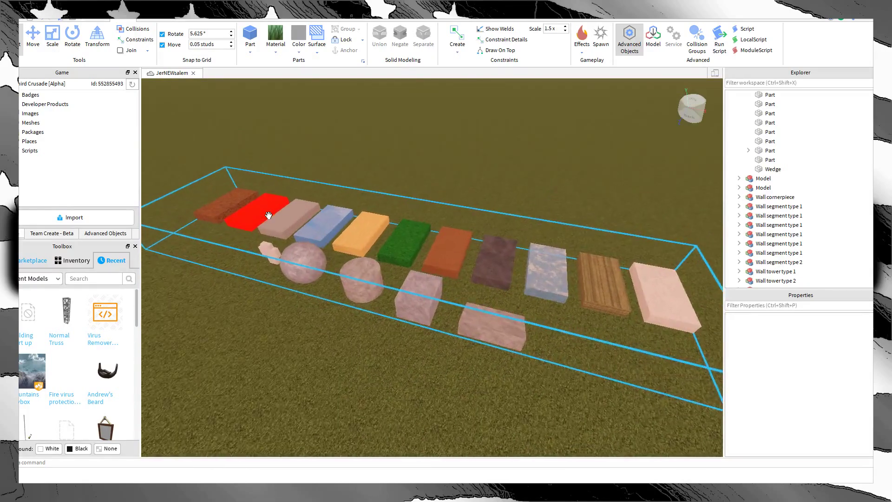
{"action": "key", "text": "w"}
{"action": "key", "text": "d"}
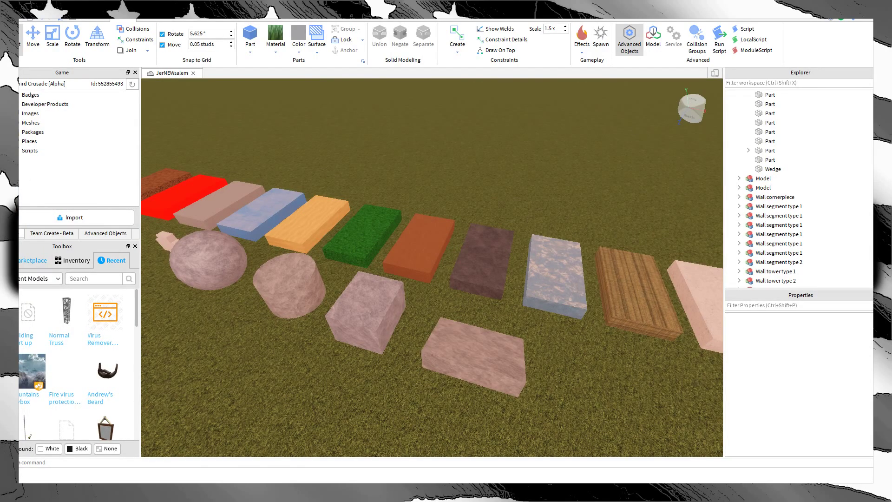
Step: Switch to the browser to view Google image results for the Church of the Holy Sepulchre, and return to Roblox Studio
{"action": "key", "text": "alt+Tab"}
{"action": "left_click", "coordinate": [171, 25]}
{"action": "key", "text": "super+shift+Left"}
{"action": "left_click_drag", "start_coordinate": [1, 185], "coordinate": [0, 120]}
{"action": "left_click_drag", "start_coordinate": [18, 116], "coordinate": [334, 20]}
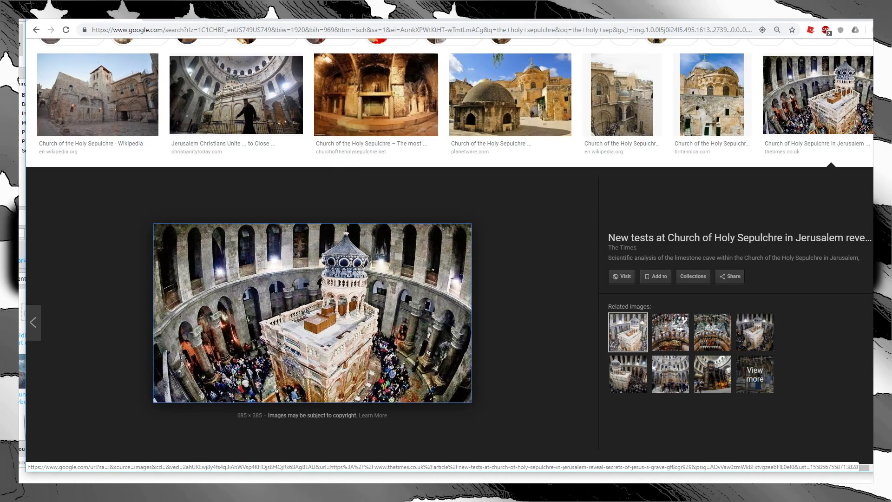
{"action": "key", "text": "alt+Tab"}
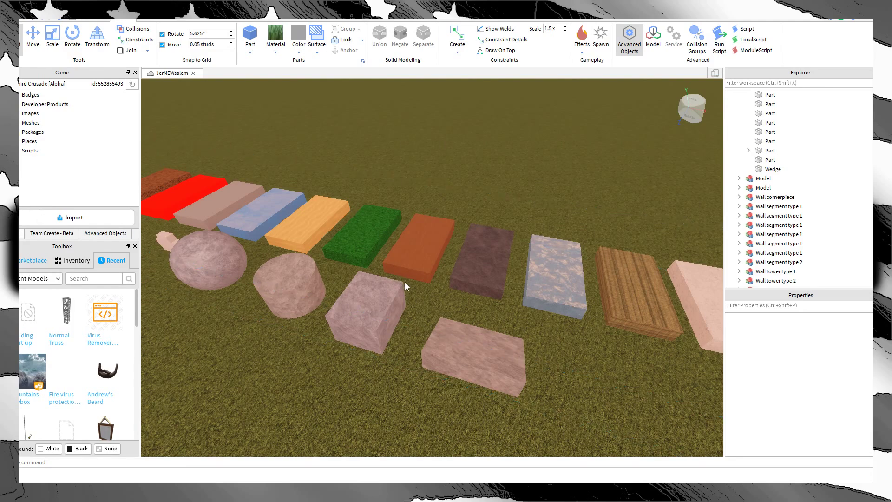
Step: Ungroup the model that holds the sample shapes and material blocks, and deselect its parts
{"action": "key", "text": "d"}
{"action": "left_click", "coordinate": [433, 245]}
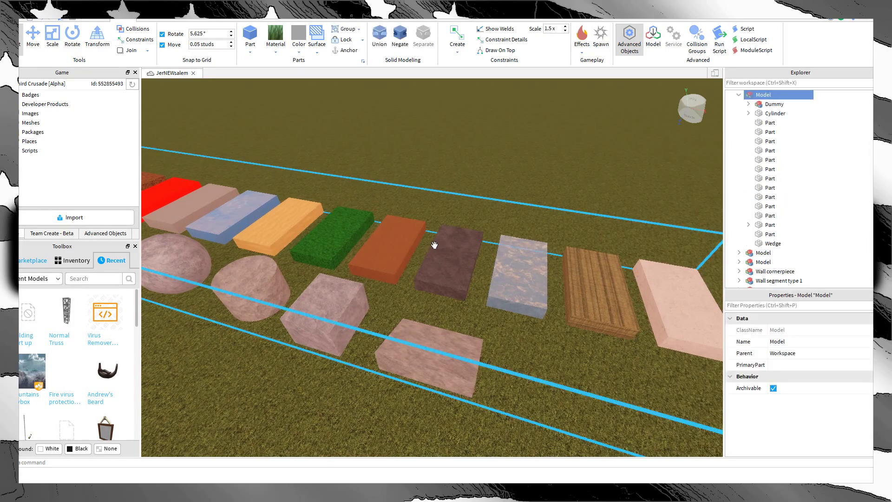
{"action": "key", "text": "ctrl+u"}
{"action": "left_click", "coordinate": [602, 163]}
{"action": "key", "text": "w"}
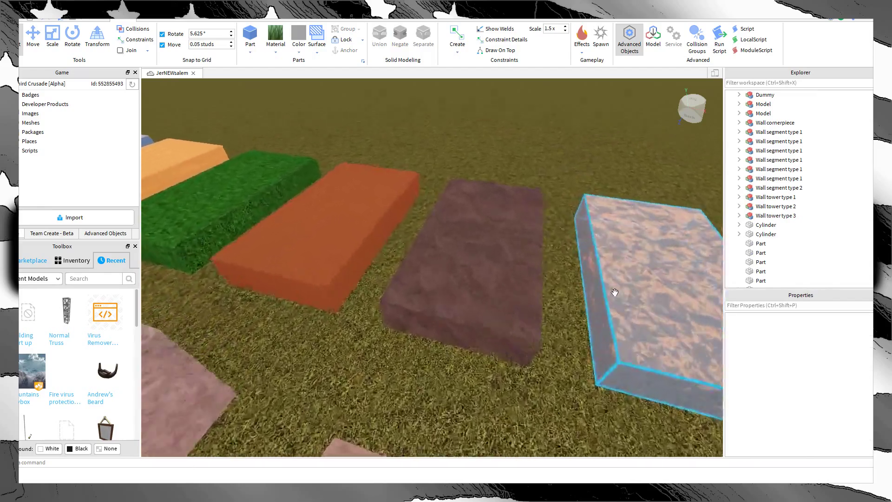
{"action": "key", "text": "s"}
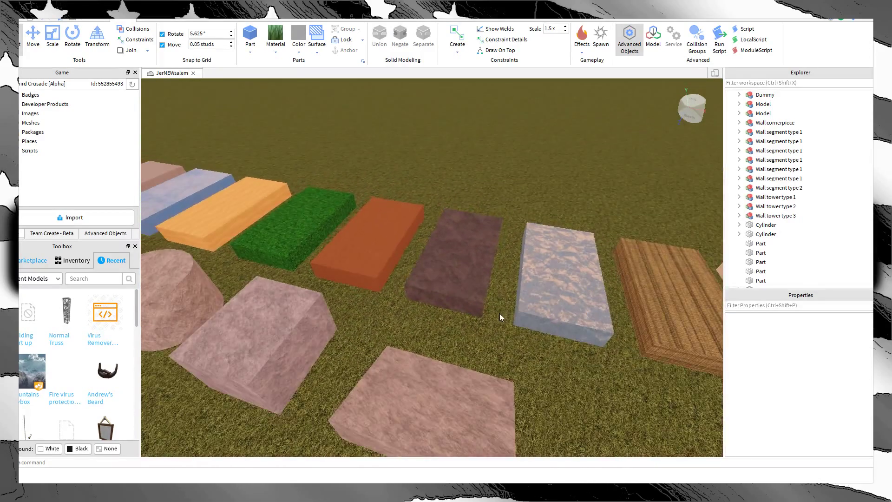
Step: Duplicate the dark slate block and place the copy on the open grass across the row from the basic shapes
{"action": "key", "text": "w"}
{"action": "left_click", "coordinate": [484, 307]}
{"action": "key", "text": "ctrl+d"}
{"action": "left_click_drag", "start_coordinate": [484, 306], "coordinate": [453, 338]}
{"action": "right_click_drag", "start_coordinate": [474, 310], "coordinate": [453, 338]}
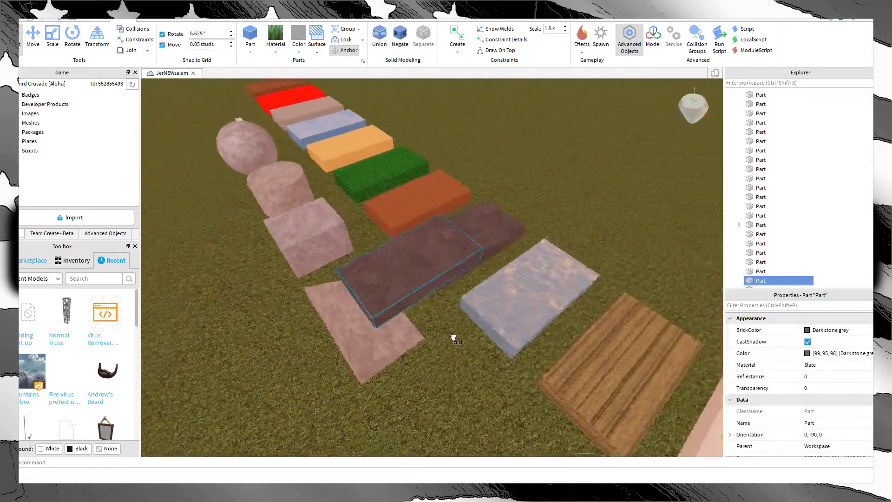
{"action": "key", "text": "d"}
{"action": "left_click_drag", "start_coordinate": [453, 337], "coordinate": [406, 208]}
{"action": "key", "text": "a"}
{"action": "key", "text": "s"}
{"action": "left_click", "coordinate": [419, 232]}
{"action": "key", "text": "w"}
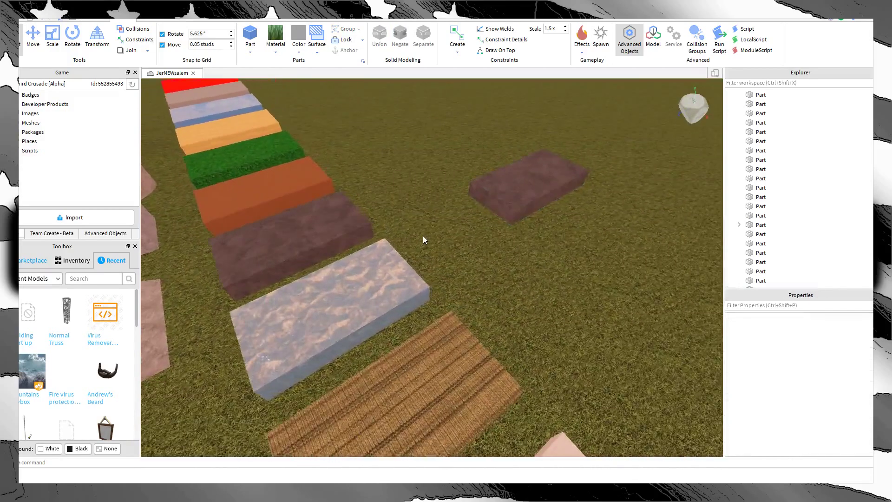
{"action": "key", "text": "s"}
{"action": "key", "text": "w"}
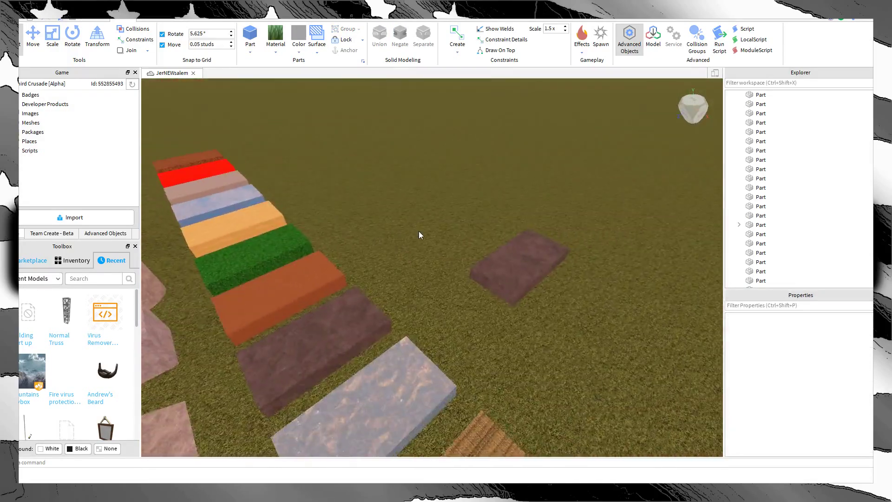
{"action": "key", "text": "d"}
{"action": "key", "text": "w"}
{"action": "left_click", "coordinate": [454, 288]}
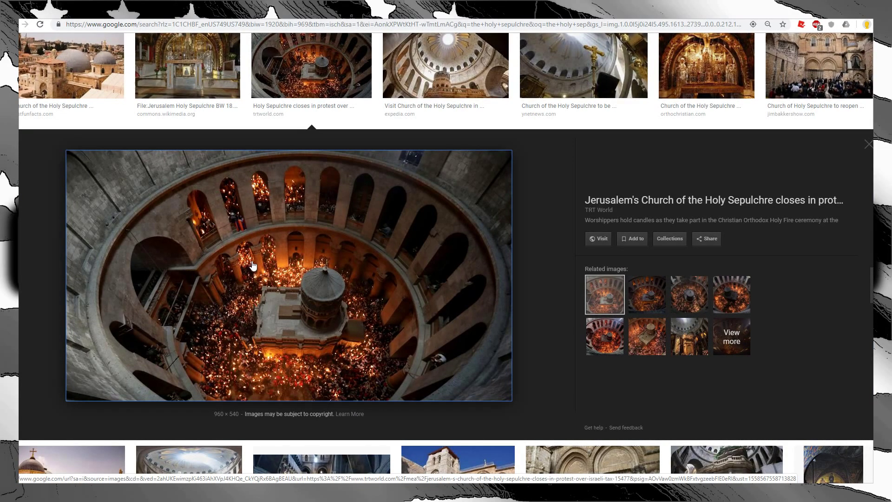
Step: Examine the overhead rotunda photo of the Church of the Holy Sepulchre in the browser, enlarging the page to 150% and shrinking it back
{"action": "key", "text": "ctrl+plus"}
{"action": "key", "text": "ctrl+plus"}
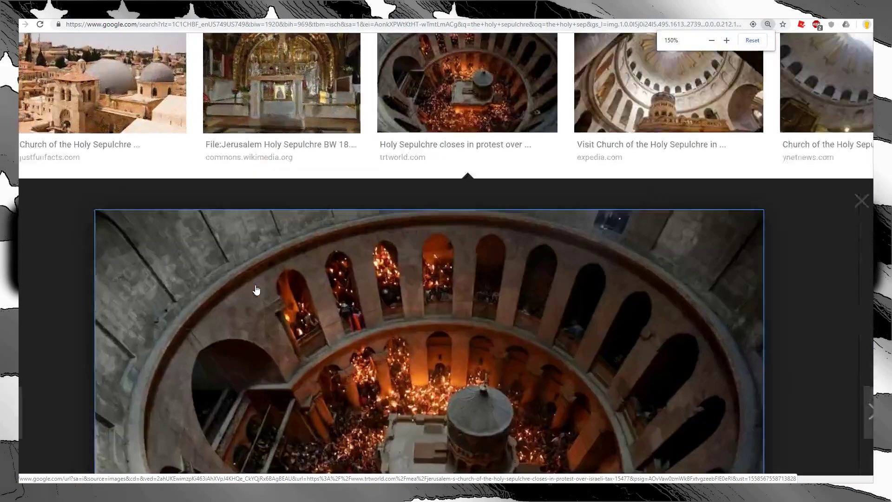
{"action": "key", "text": "ctrl+minus"}
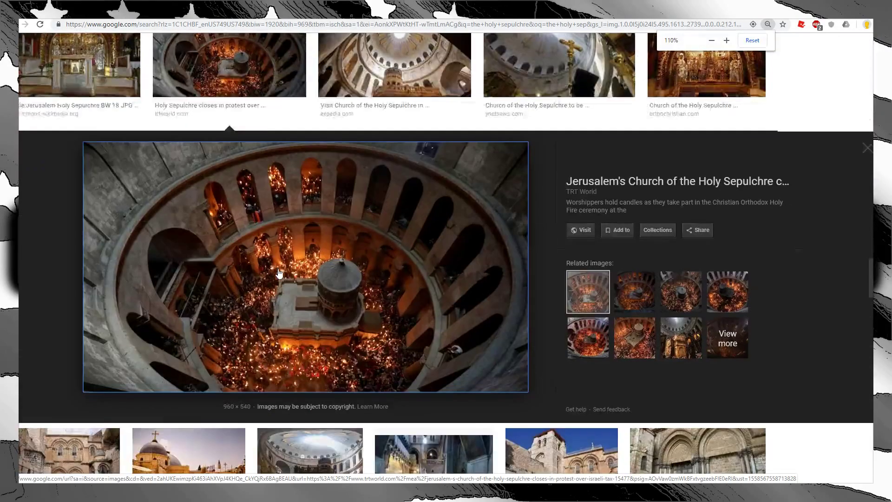
{"action": "key", "text": "ctrl+minus"}
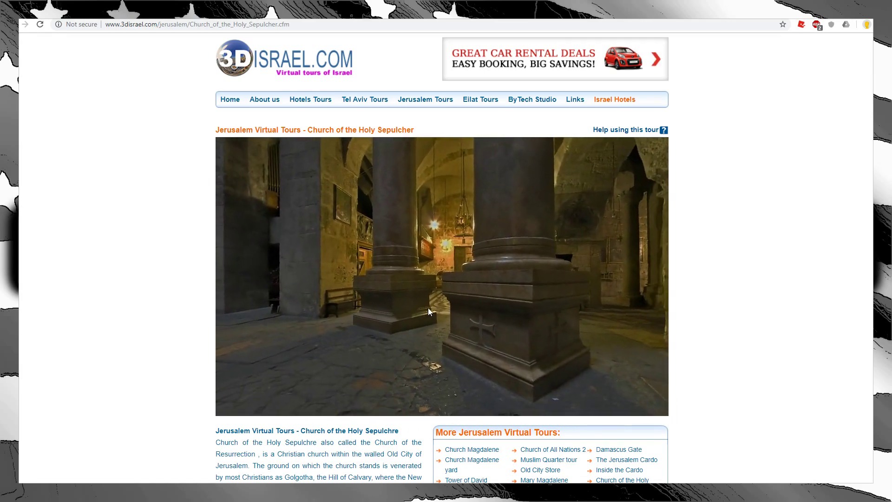
Step: Look around the dome and columns in the 3DIsrael virtual tour of the church, and return to Roblox Studio
{"action": "scroll", "coordinate": [439, 225], "scroll_direction": "down", "scroll_amount": 3}
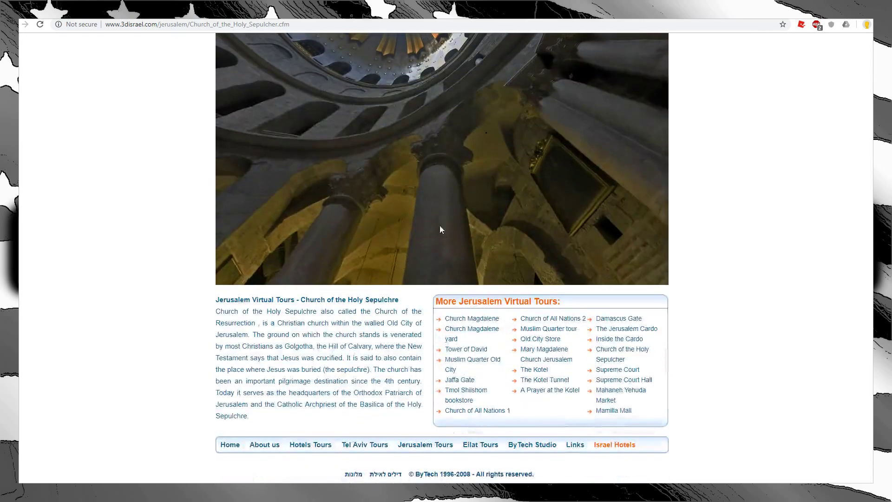
{"action": "scroll", "coordinate": [690, 287], "scroll_direction": "up", "scroll_amount": 2}
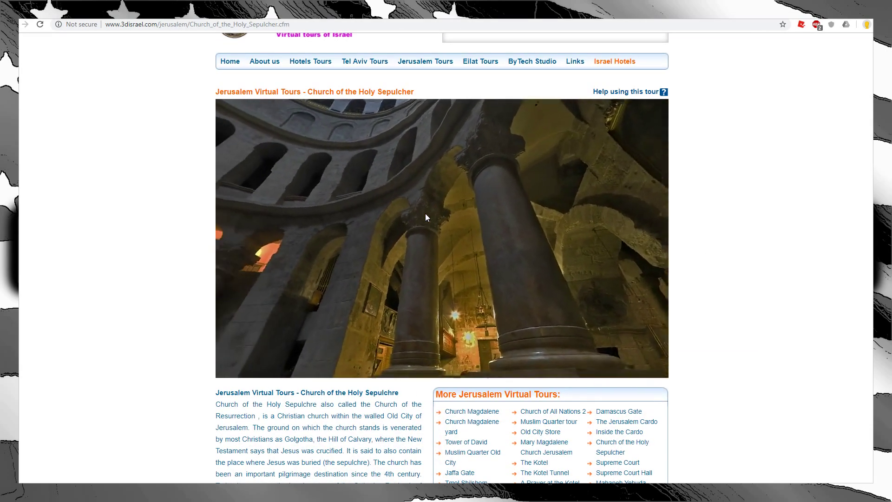
{"action": "left_click_drag", "start_coordinate": [470, 213], "coordinate": [460, 221]}
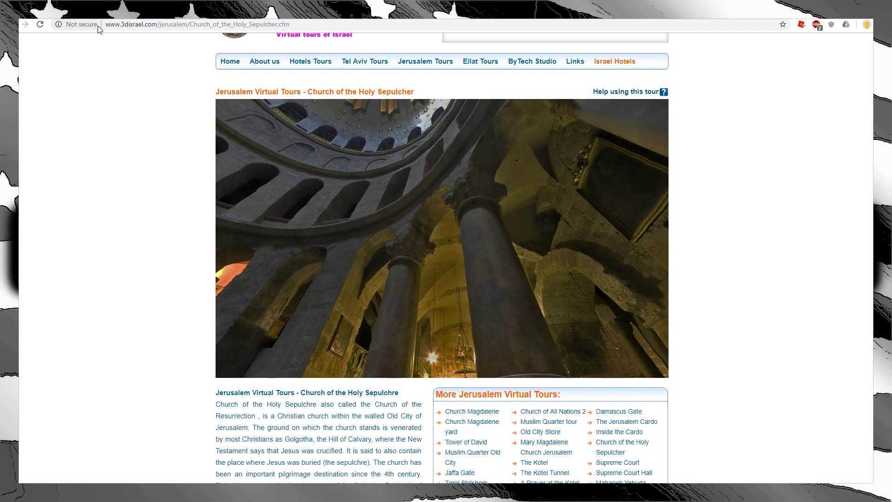
{"action": "left_click_drag", "start_coordinate": [75, 15], "coordinate": [0, 162]}
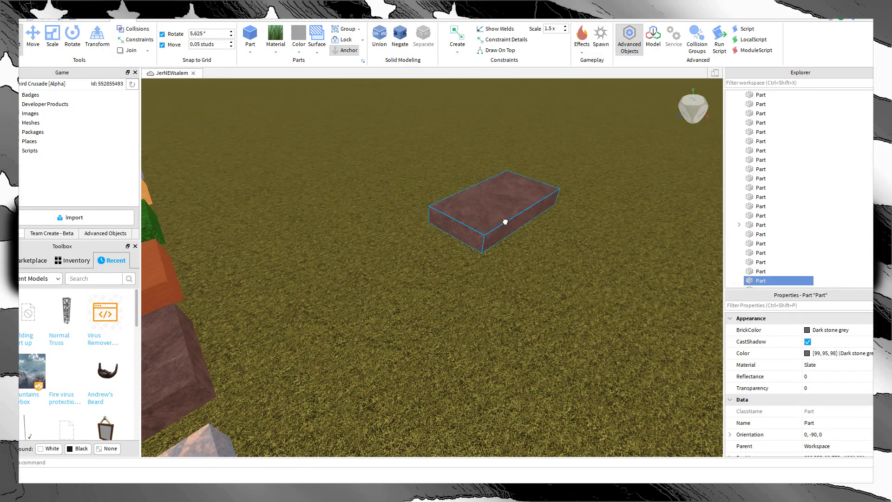
Step: Shift the dark slate block copy slightly across the open grass
{"action": "left_click_drag", "start_coordinate": [480, 220], "coordinate": [464, 237]}
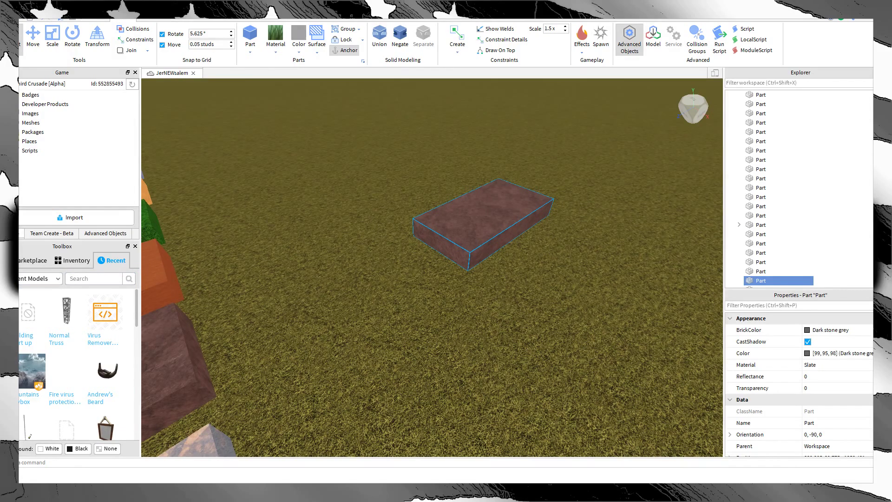
{"action": "right_click_drag", "start_coordinate": [357, 241], "coordinate": [433, 258]}
{"action": "scroll", "coordinate": [433, 258], "scroll_direction": "down", "scroll_amount": 2}
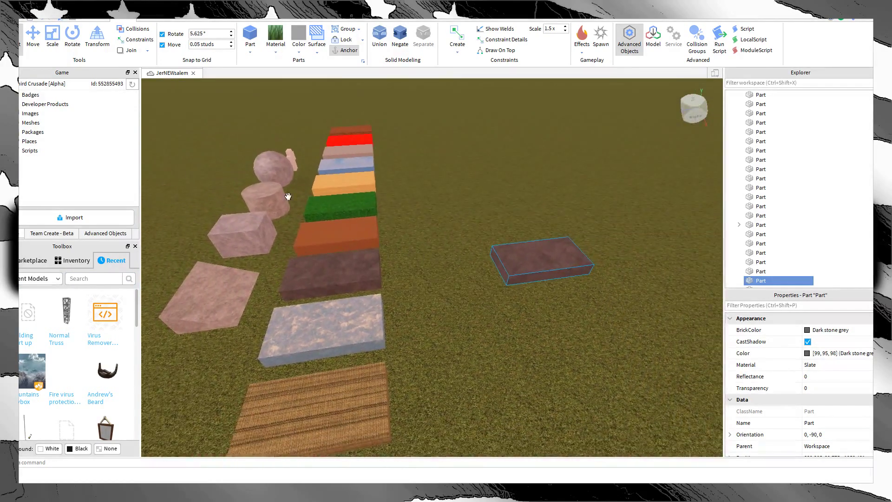
{"action": "scroll", "coordinate": [286, 197], "scroll_direction": "up", "scroll_amount": 1}
{"action": "left_click", "coordinate": [284, 143]}
{"action": "key", "text": "ctrl+z"}
{"action": "left_click", "coordinate": [428, 205]}
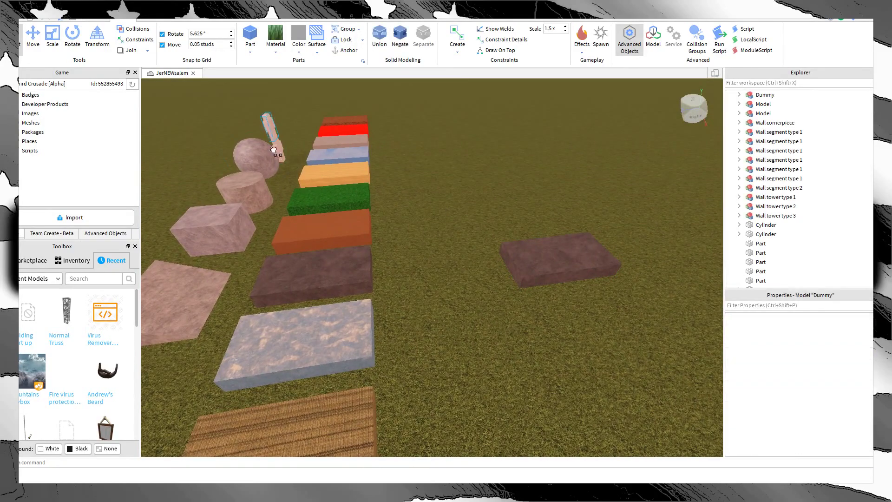
Step: Duplicate the Dummy figure and place the copy on the grass beside the separate slate block
{"action": "left_click", "coordinate": [278, 147]}
{"action": "key", "text": "ctrl+d"}
{"action": "left_click_drag", "start_coordinate": [278, 147], "coordinate": [367, 269]}
{"action": "right_click_drag", "start_coordinate": [363, 267], "coordinate": [367, 269]}
{"action": "scroll", "coordinate": [390, 274], "scroll_direction": "up", "scroll_amount": 4}
{"action": "left_click_drag", "start_coordinate": [367, 269], "coordinate": [548, 333]}
{"action": "scroll", "coordinate": [528, 333], "scroll_direction": "down", "scroll_amount": 1}
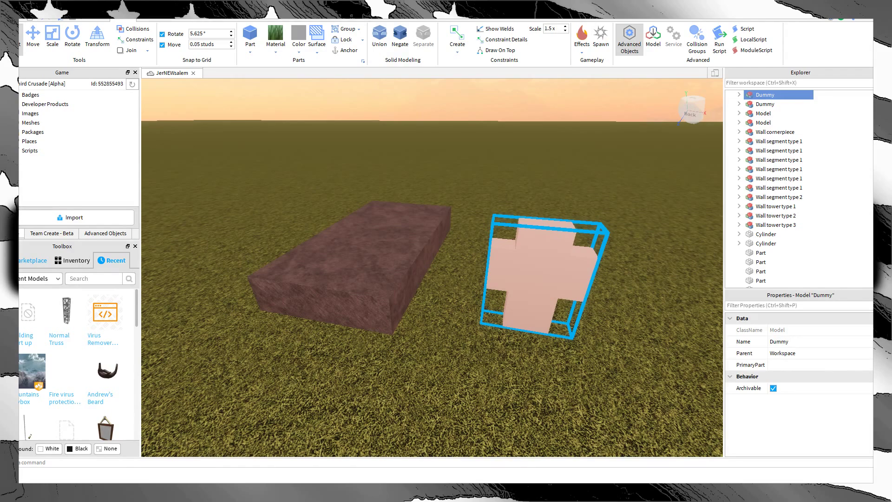
Step: Rotate the Dummy copy a quarter turn so it stands parallel to the slate block's long side, and deselect it
{"action": "right_click_drag", "start_coordinate": [359, 318], "coordinate": [359, 319]}
{"action": "key", "text": "d"}
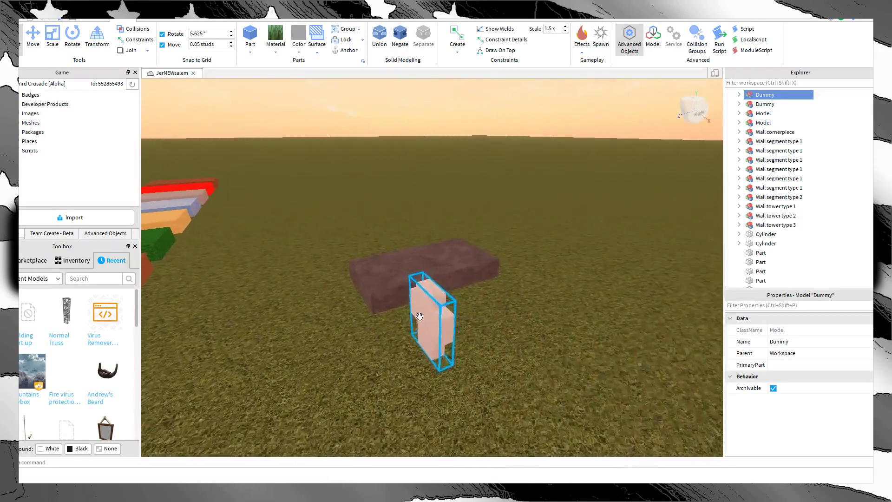
{"action": "left_click_drag", "start_coordinate": [430, 353], "coordinate": [457, 326]}
{"action": "key", "text": "ctrl+r"}
{"action": "left_click", "coordinate": [464, 345]}
{"action": "key", "text": "d"}
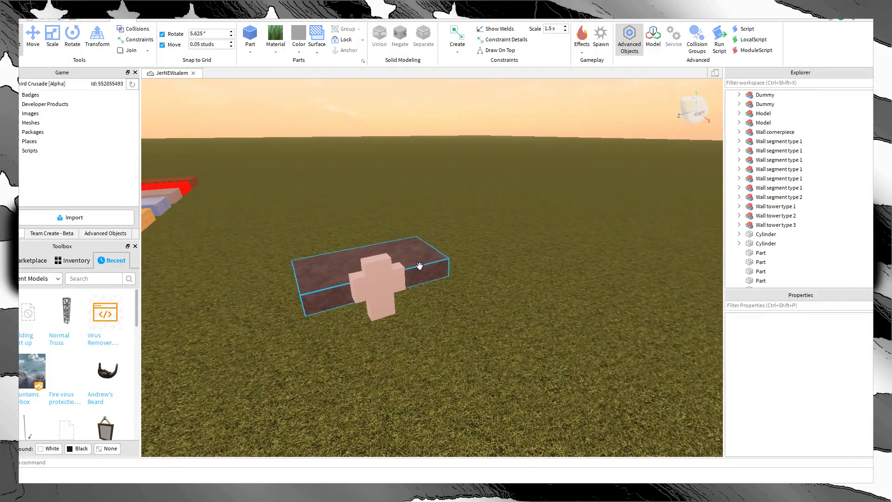
Step: Shift the slate block slightly along the grass behind the Dummy copy, and check its Size property
{"action": "left_click_drag", "start_coordinate": [418, 265], "coordinate": [449, 263]}
{"action": "right_click_drag", "start_coordinate": [538, 325], "coordinate": [538, 326]}
{"action": "key", "text": "w"}
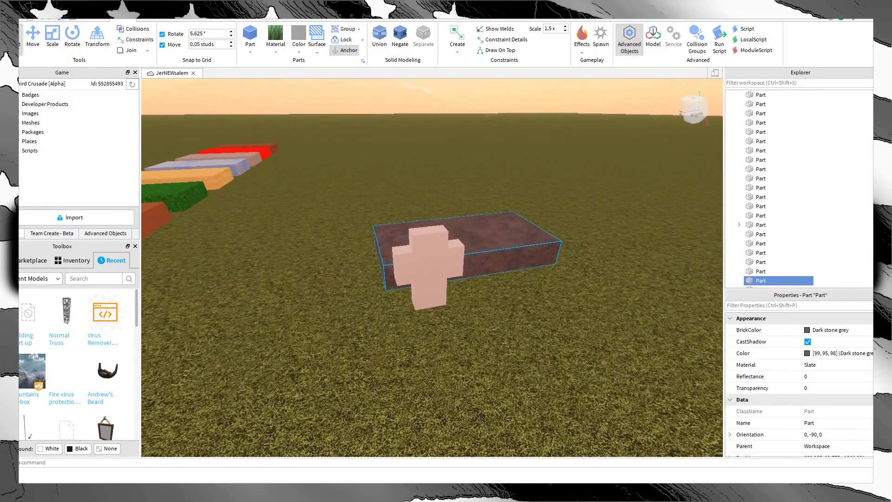
{"action": "scroll", "coordinate": [772, 393], "scroll_direction": "down", "scroll_amount": 5}
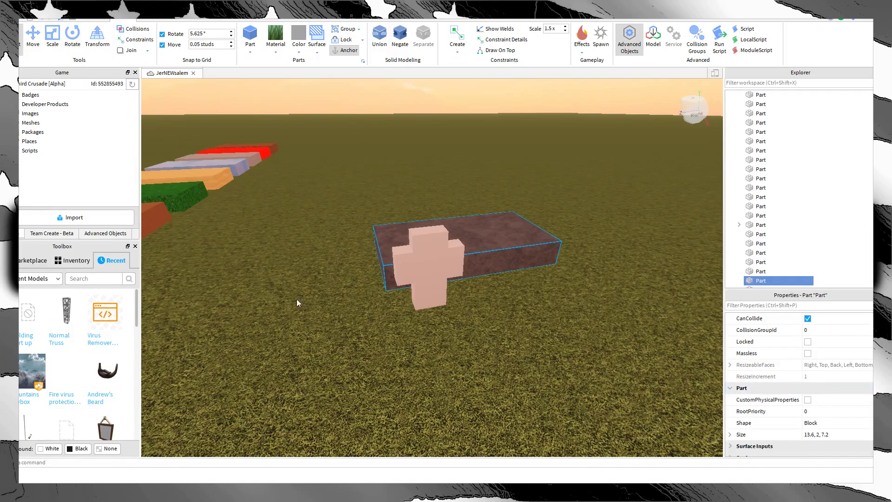
Step: Scale the slate block's long side down to 7.5 studs
{"action": "key", "text": "w"}
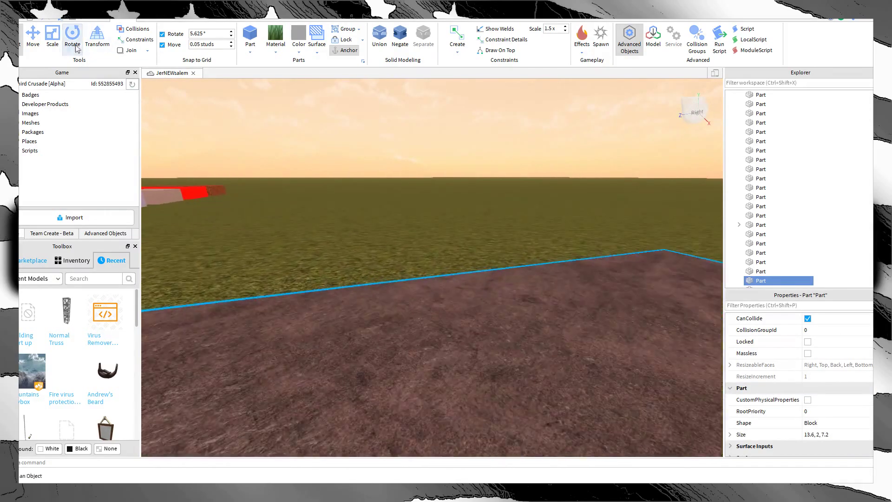
{"action": "key", "text": "s"}
{"action": "left_click", "coordinate": [54, 41]}
{"action": "key", "text": "s"}
{"action": "right_click_drag", "start_coordinate": [343, 146], "coordinate": [344, 147]}
{"action": "left_click_drag", "start_coordinate": [589, 224], "coordinate": [494, 246]}
{"action": "left_click", "coordinate": [503, 259]}
{"action": "key", "text": "w"}
{"action": "left_click", "coordinate": [447, 201]}
{"action": "key", "text": "w"}
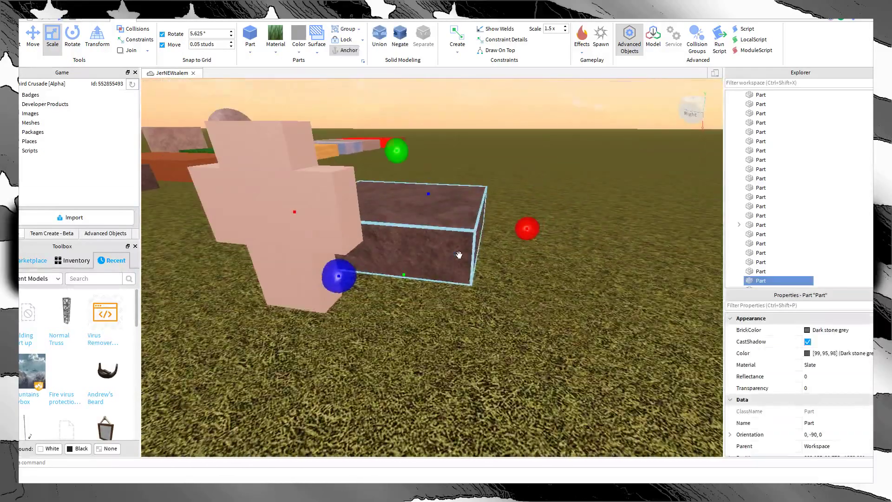
Step: Set the slate block's Size to 7.5, 2, 7.5 to give it a square base, and deselect it
{"action": "scroll", "coordinate": [787, 388], "scroll_direction": "down", "scroll_amount": 10}
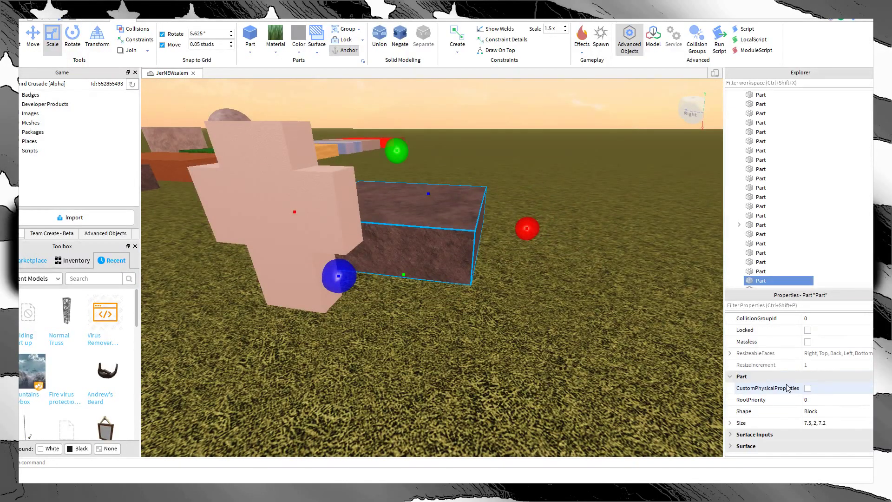
{"action": "left_click", "coordinate": [812, 423]}
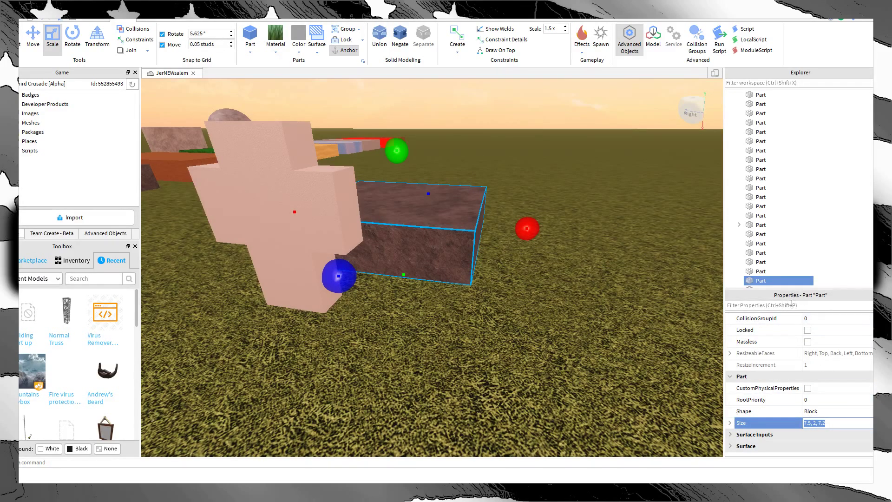
{"action": "left_click", "coordinate": [823, 422]}
{"action": "left_click", "coordinate": [173, 21]}
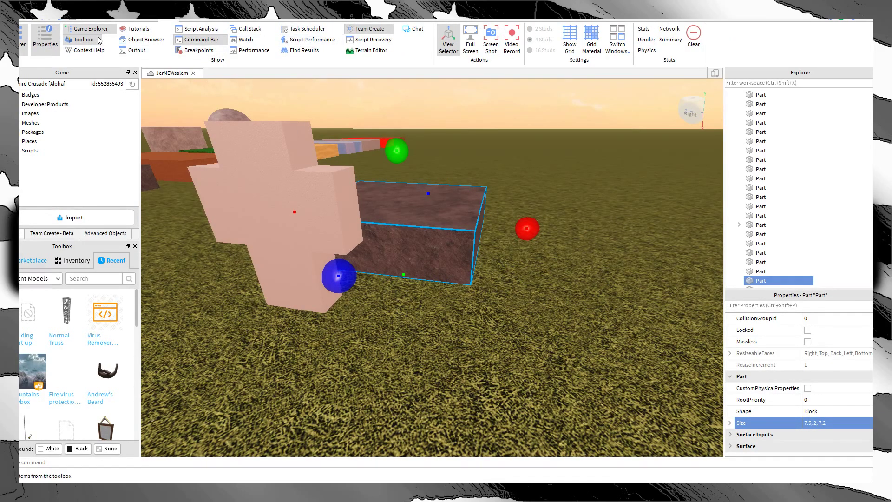
{"action": "left_click", "coordinate": [108, 21]}
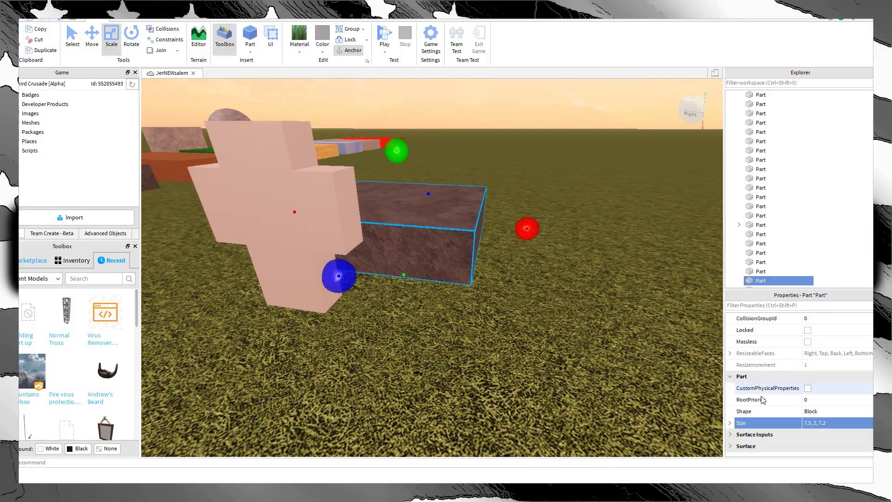
{"action": "left_click", "coordinate": [810, 423]}
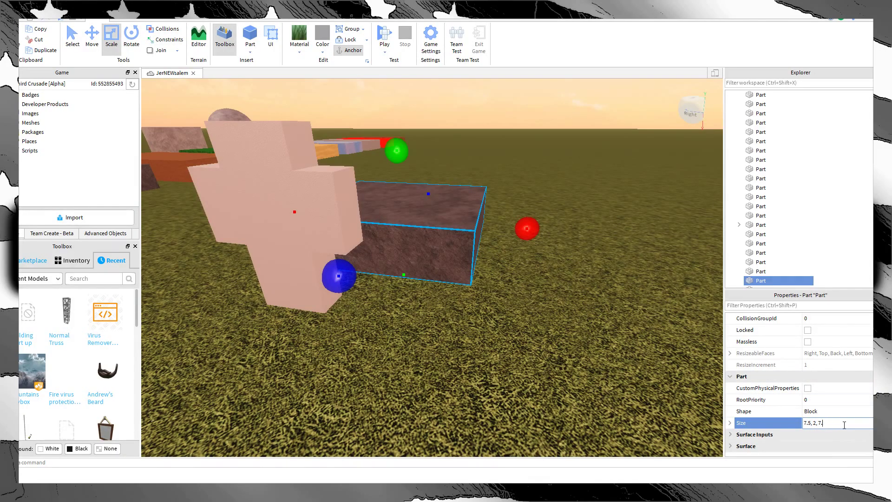
{"action": "type", "text": "5"}
{"action": "key", "text": "Return"}
{"action": "left_click", "coordinate": [544, 313]}
Step: Change the square slate block's BrickColor to Beige and deselect it
{"action": "right_click_drag", "start_coordinate": [543, 312], "coordinate": [574, 286]}
{"action": "key", "text": "s"}
{"action": "key", "text": "s"}
{"action": "key", "text": "w"}
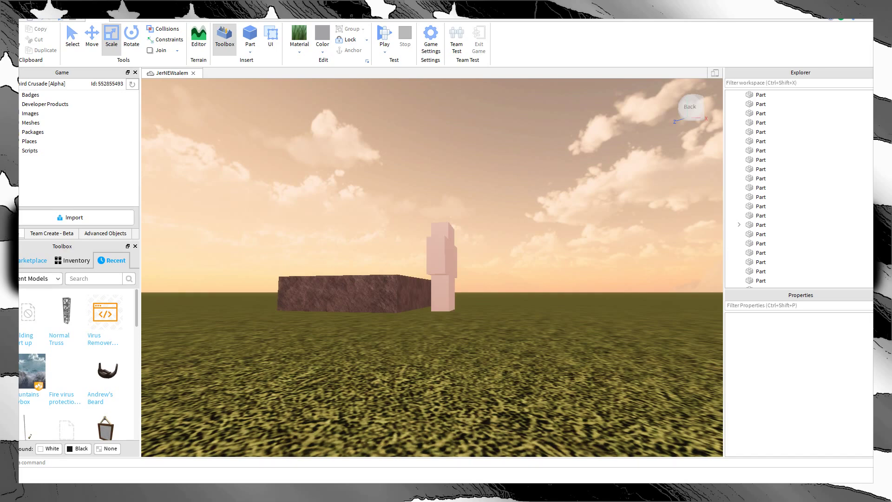
{"action": "left_click", "coordinate": [282, 314]}
{"action": "key", "text": "w"}
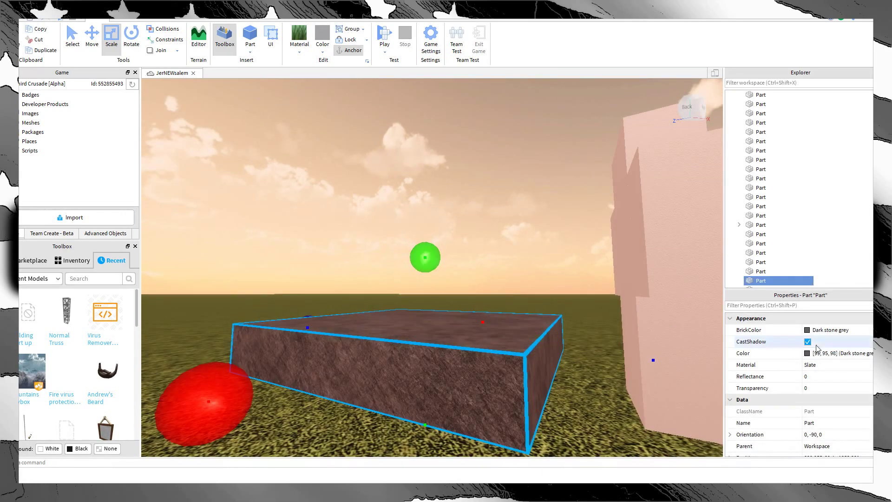
{"action": "left_click", "coordinate": [838, 330]}
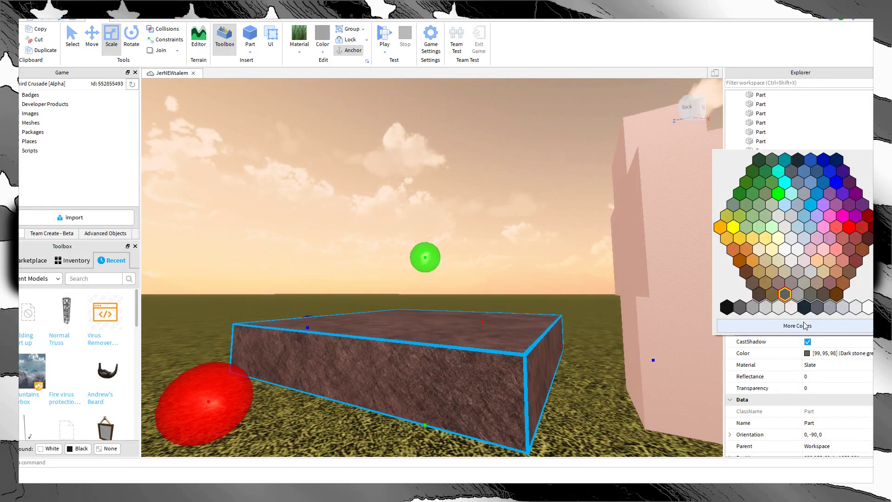
{"action": "left_click", "coordinate": [784, 273]}
{"action": "left_click", "coordinate": [479, 291]}
Step: Try Marble as the material of the beige block
{"action": "scroll", "coordinate": [481, 288], "scroll_direction": "down", "scroll_amount": 4}
{"action": "right_click_drag", "start_coordinate": [480, 290], "coordinate": [453, 280]}
{"action": "scroll", "coordinate": [477, 284], "scroll_direction": "up", "scroll_amount": 3}
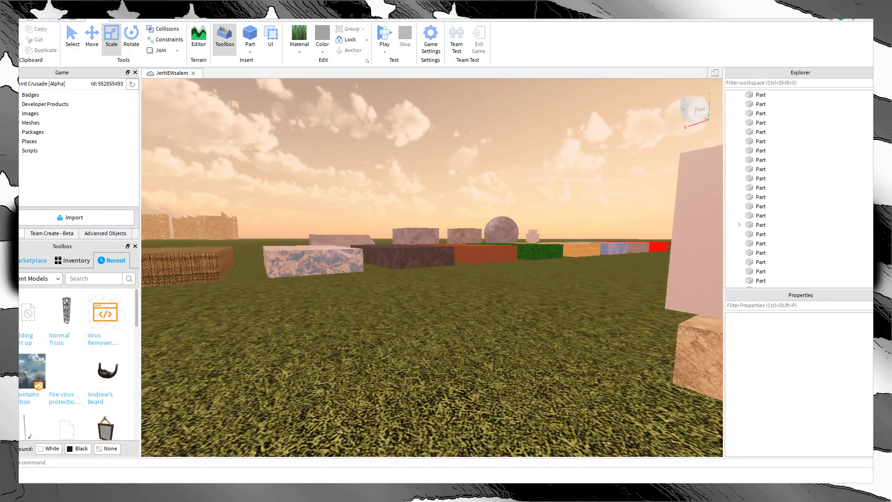
{"action": "right_click_drag", "start_coordinate": [420, 270], "coordinate": [419, 268]}
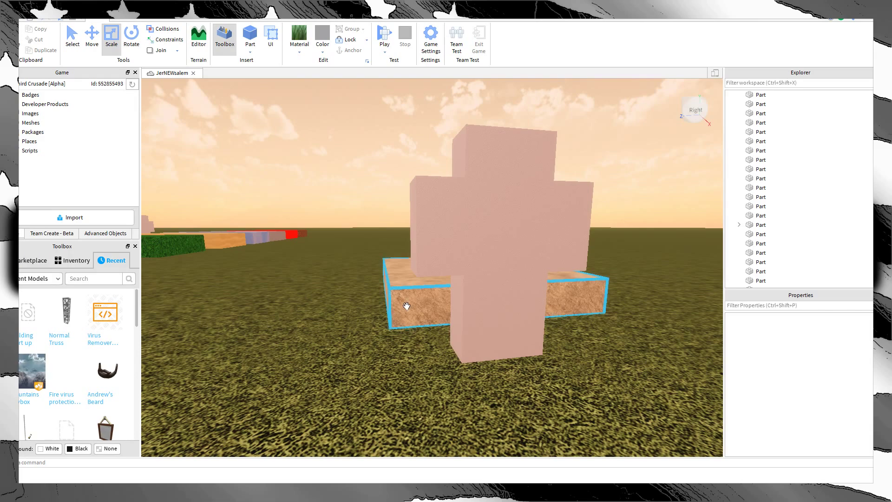
{"action": "left_click", "coordinate": [404, 305]}
{"action": "left_click", "coordinate": [868, 364]}
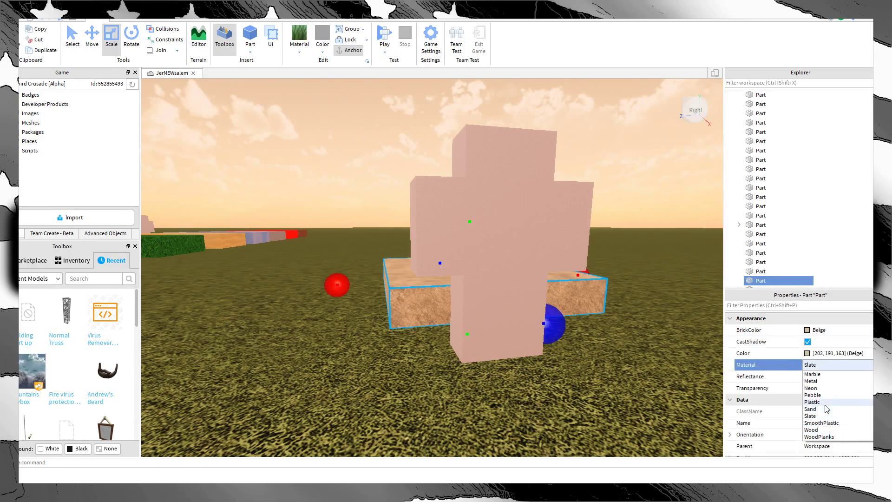
{"action": "left_click", "coordinate": [813, 374]}
{"action": "scroll", "coordinate": [356, 341], "scroll_direction": "up", "scroll_amount": 5}
{"action": "scroll", "coordinate": [356, 342], "scroll_direction": "down", "scroll_amount": 5}
{"action": "left_click", "coordinate": [344, 377]}
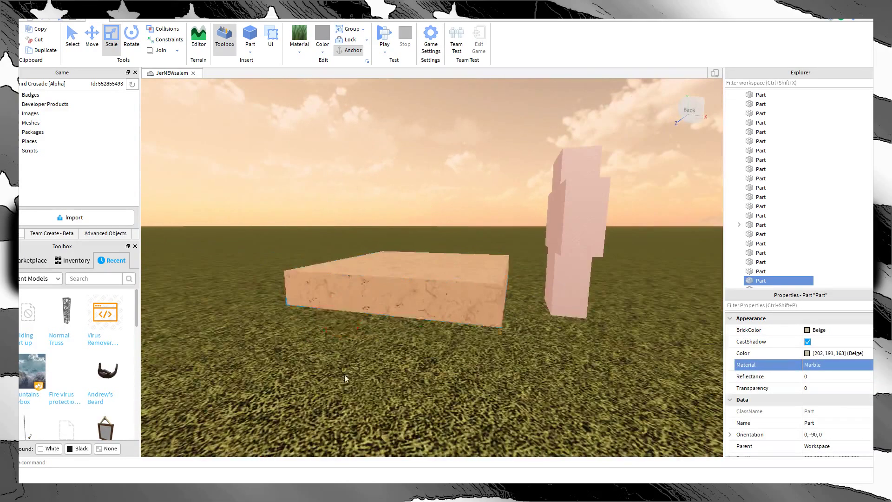
Step: Set the beige block's material to Granite, deselect it, and inspect its surface up close
{"action": "scroll", "coordinate": [380, 376], "scroll_direction": "up", "scroll_amount": 3}
{"action": "scroll", "coordinate": [383, 376], "scroll_direction": "down", "scroll_amount": 4}
{"action": "right_click_drag", "start_coordinate": [380, 376], "coordinate": [425, 367]}
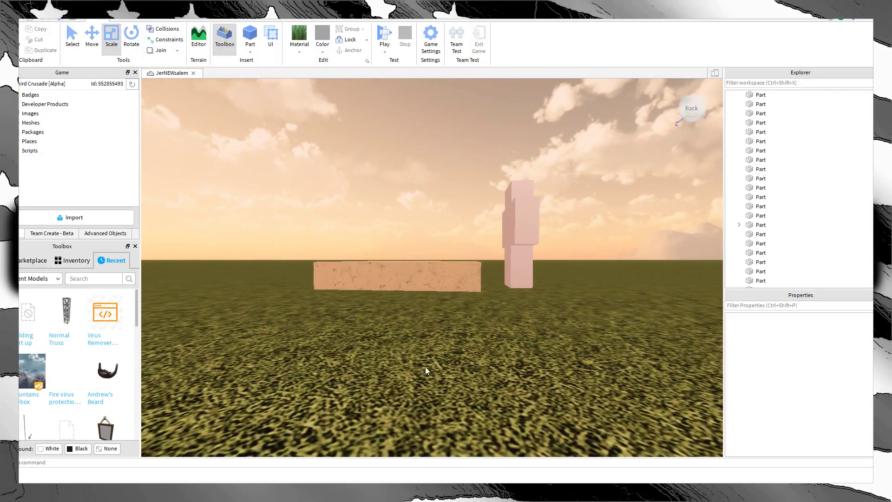
{"action": "key", "text": "d"}
{"action": "left_click", "coordinate": [388, 287]}
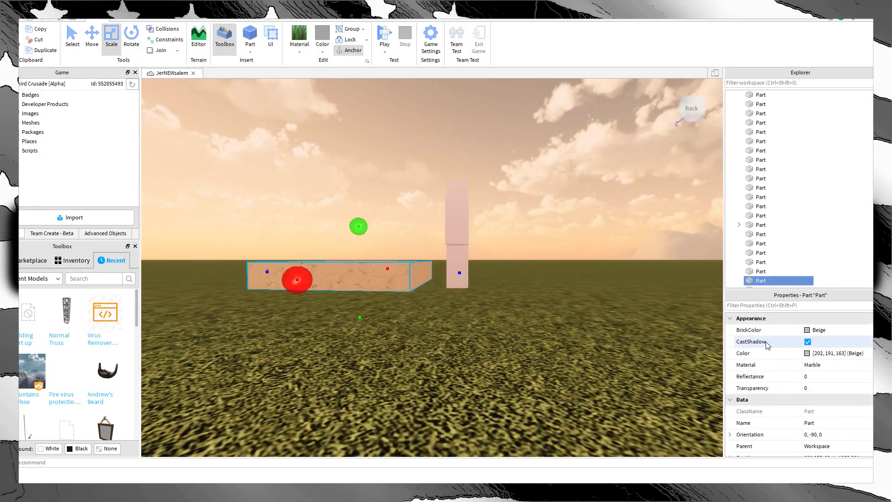
{"action": "left_click", "coordinate": [836, 365]}
{"action": "scroll", "coordinate": [829, 406], "scroll_direction": "down", "scroll_amount": 1}
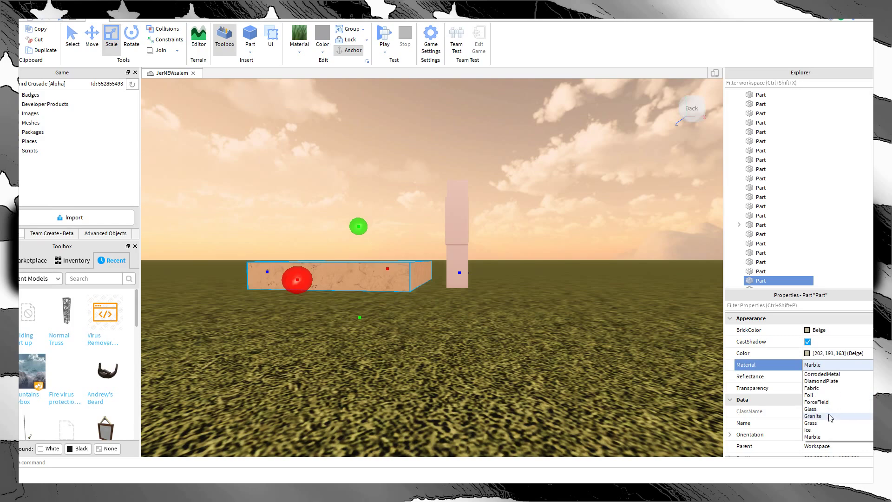
{"action": "left_click", "coordinate": [825, 417]}
{"action": "left_click", "coordinate": [343, 356]}
{"action": "scroll", "coordinate": [341, 355], "scroll_direction": "up", "scroll_amount": 3}
{"action": "right_click_drag", "start_coordinate": [343, 355], "coordinate": [341, 355]}
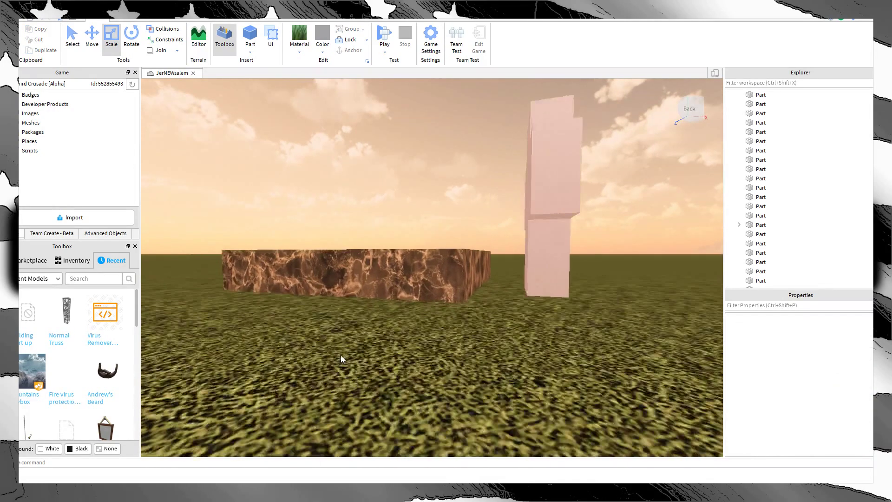
{"action": "scroll", "coordinate": [340, 355], "scroll_direction": "up", "scroll_amount": 2}
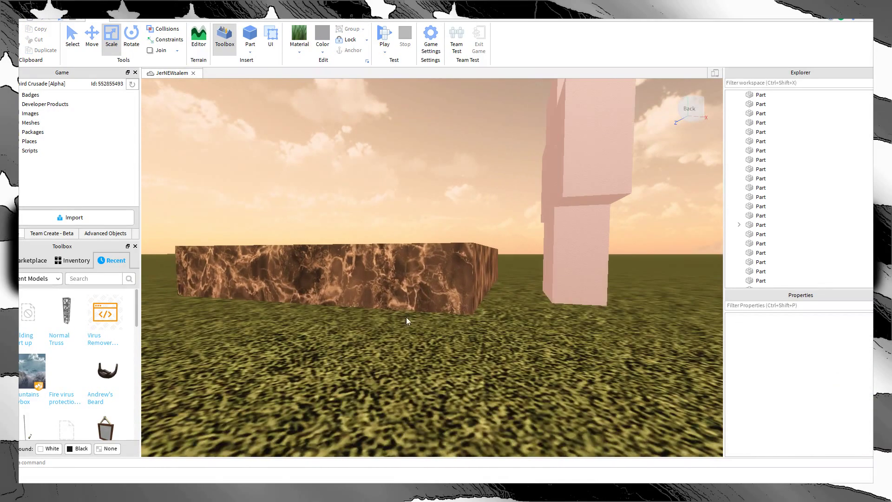
Step: Set the beige block's material back to Slate, deselect it, and view it beside the dummy for scale
{"action": "left_click", "coordinate": [407, 311]}
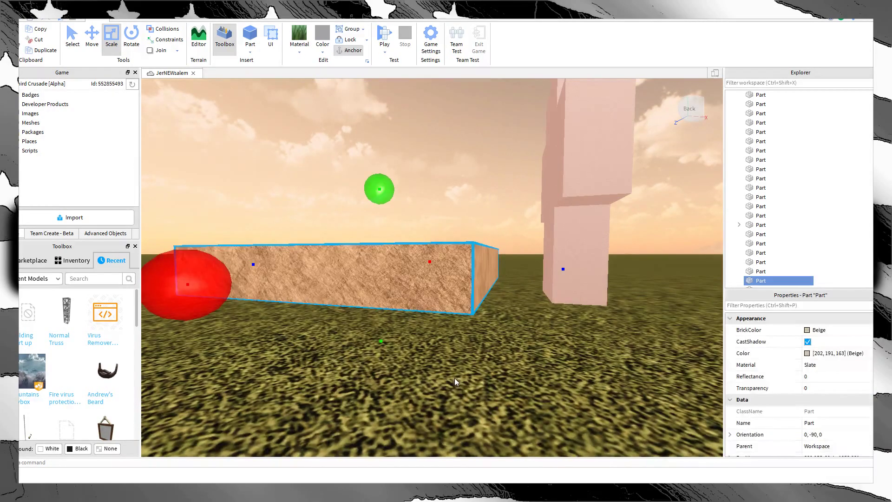
{"action": "left_click", "coordinate": [454, 377]}
{"action": "right_click_drag", "start_coordinate": [454, 377], "coordinate": [454, 380]}
{"action": "key", "text": "s"}
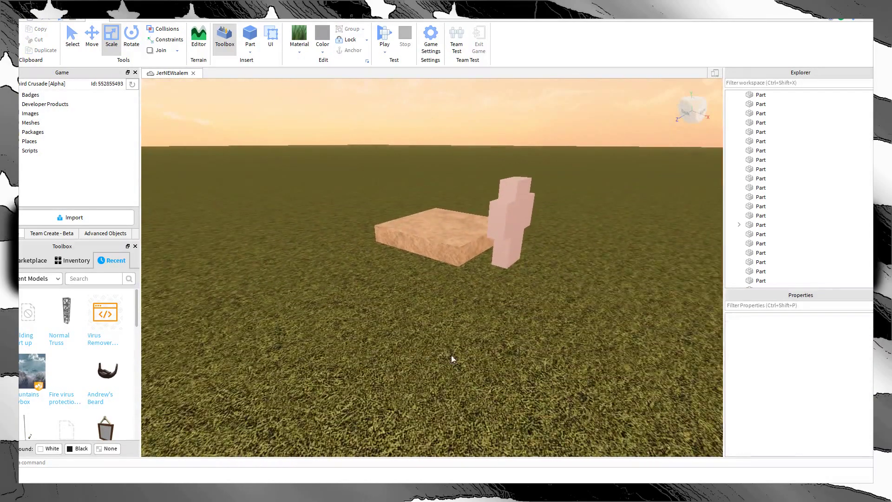
{"action": "key", "text": "d"}
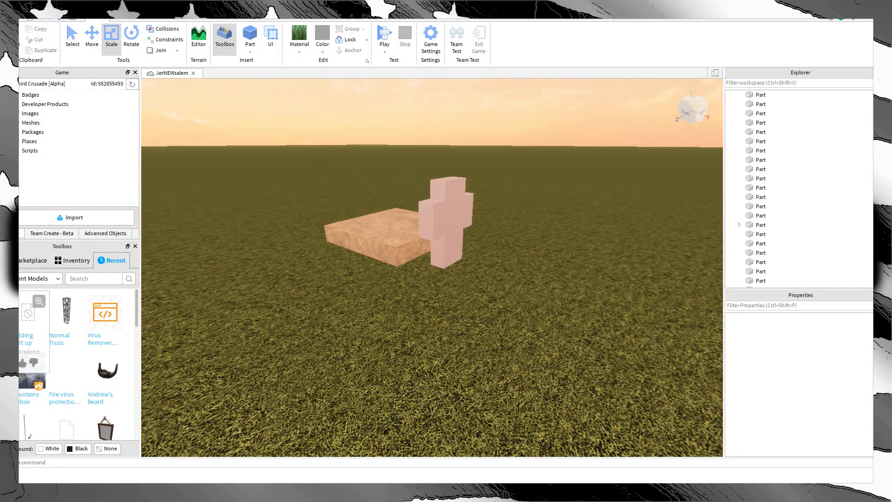
{"action": "key", "text": "w"}
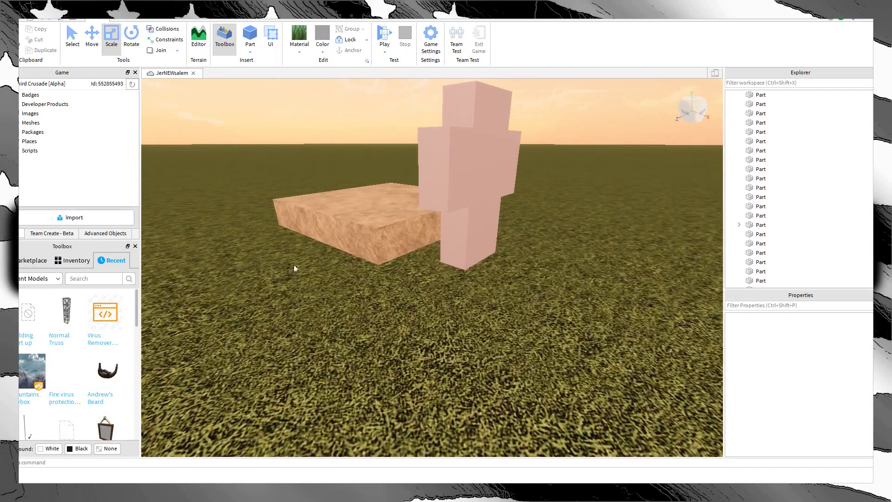
{"action": "left_click", "coordinate": [505, 264]}
Step: Duplicate the beige slate block on top of itself and flatten the copy into a thin slab about 0.2 studs high
{"action": "left_click", "coordinate": [395, 213]}
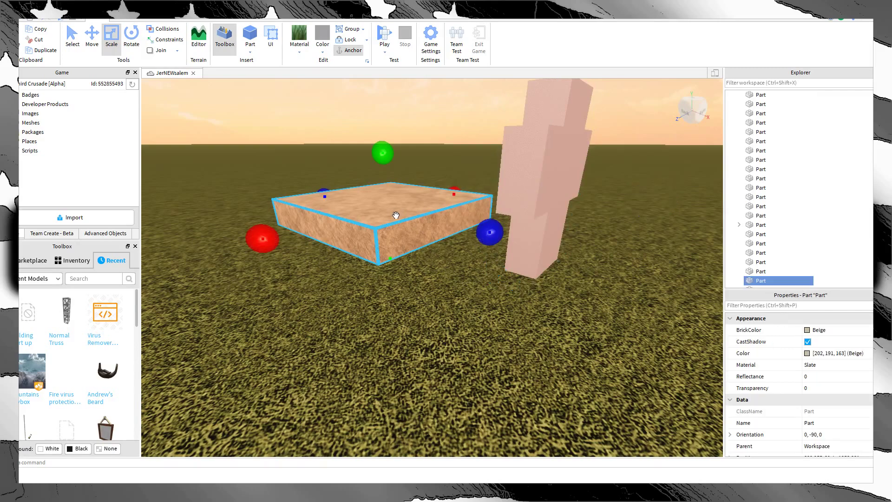
{"action": "scroll", "coordinate": [427, 192], "scroll_direction": "up", "scroll_amount": 2}
{"action": "key", "text": "ctrl+d"}
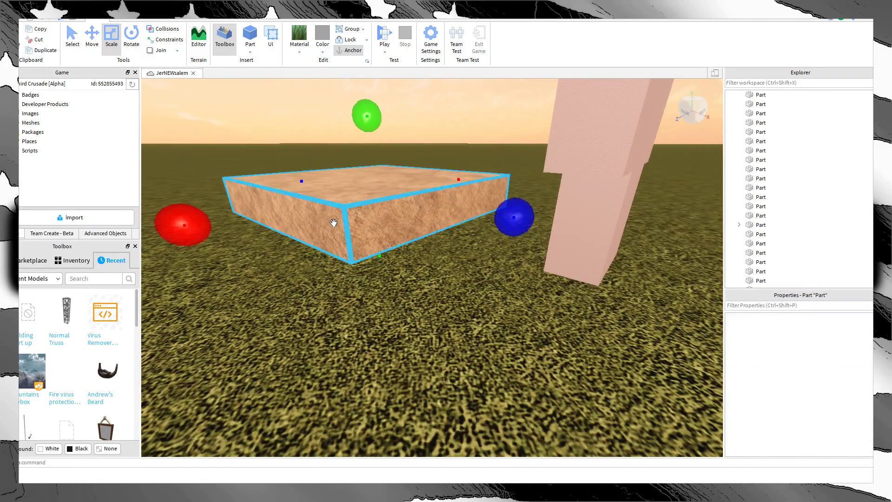
{"action": "left_click_drag", "start_coordinate": [332, 223], "coordinate": [379, 168]}
{"action": "key", "text": "ctrl+d"}
{"action": "right_click_drag", "start_coordinate": [379, 168], "coordinate": [362, 155]}
{"action": "left_click", "coordinate": [369, 213]}
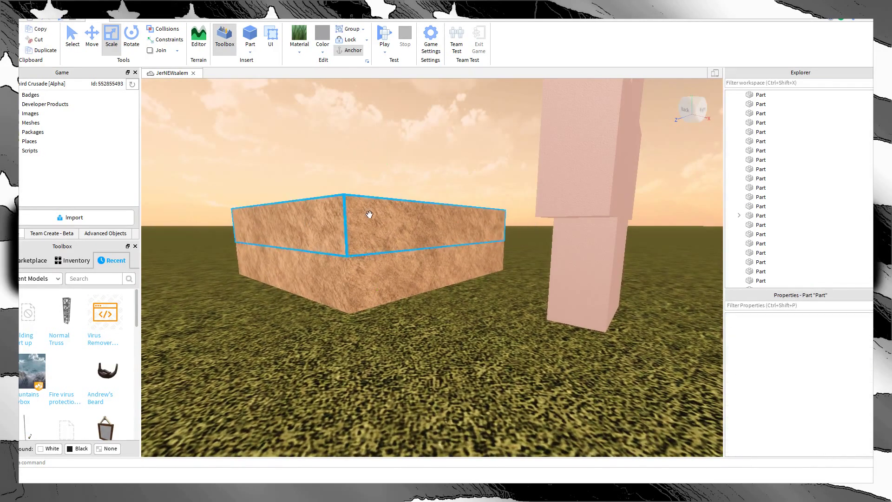
{"action": "left_click_drag", "start_coordinate": [377, 161], "coordinate": [378, 196]}
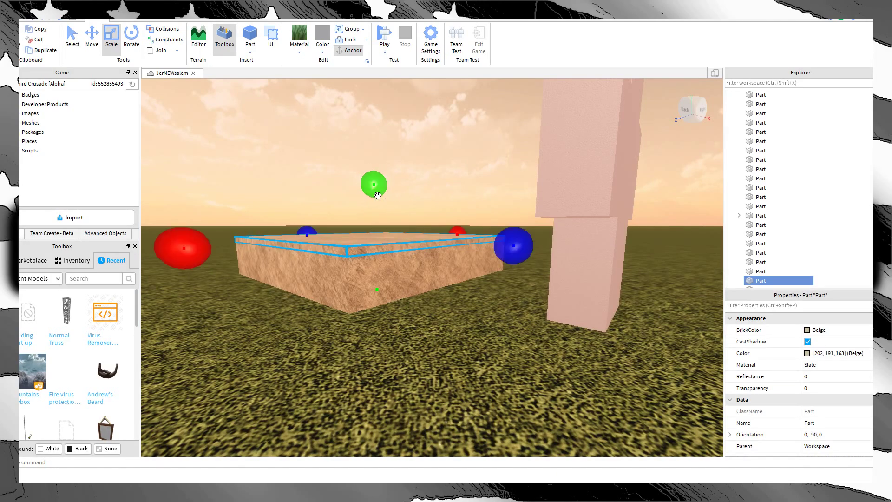
Step: Examine the grid-snap increments for rotating and moving before resizing the thin slab
{"action": "left_click", "coordinate": [123, 18]}
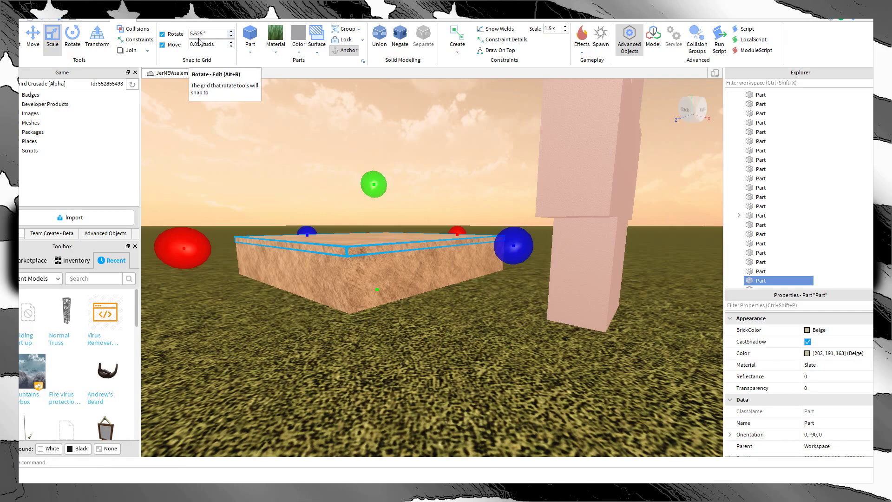
{"action": "key", "text": "w"}
{"action": "right_click_drag", "start_coordinate": [339, 222], "coordinate": [427, 195]}
{"action": "left_click_drag", "start_coordinate": [557, 210], "coordinate": [552, 203]}
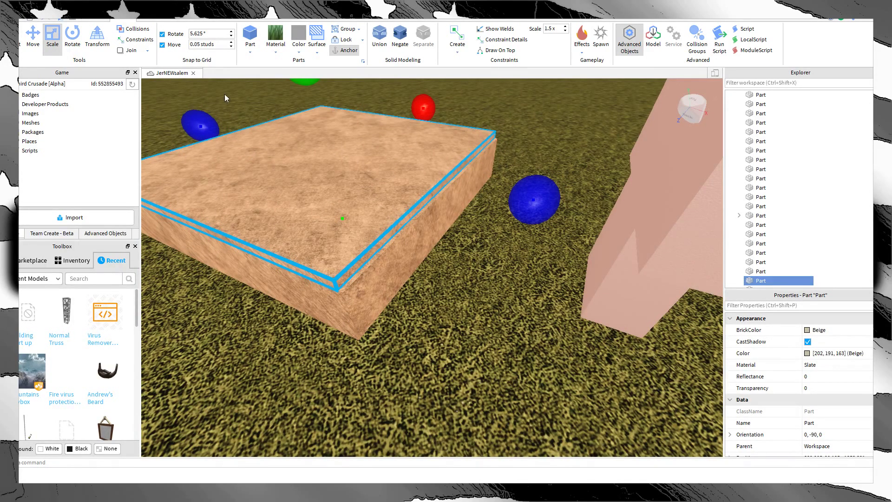
{"action": "left_click", "coordinate": [215, 32]}
{"action": "right_click_drag", "start_coordinate": [412, 183], "coordinate": [412, 183]}
{"action": "key", "text": "a"}
{"action": "double_click", "coordinate": [213, 34]}
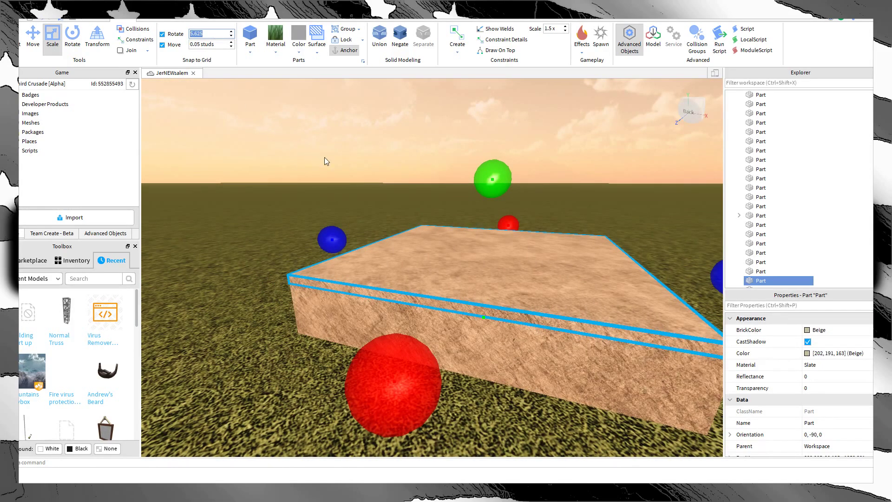
{"action": "left_click", "coordinate": [196, 104]}
Step: Scale the thin slab inward along its red axis so two of its sides sit slightly inside the block below
{"action": "key", "text": "d"}
{"action": "right_click_drag", "start_coordinate": [359, 179], "coordinate": [297, 207]}
{"action": "left_click", "coordinate": [360, 187]}
{"action": "key", "text": "a"}
{"action": "scroll", "coordinate": [297, 207], "scroll_direction": "up", "scroll_amount": 2}
{"action": "scroll", "coordinate": [282, 219], "scroll_direction": "down", "scroll_amount": 1}
{"action": "left_click_drag", "start_coordinate": [283, 231], "coordinate": [289, 230]}
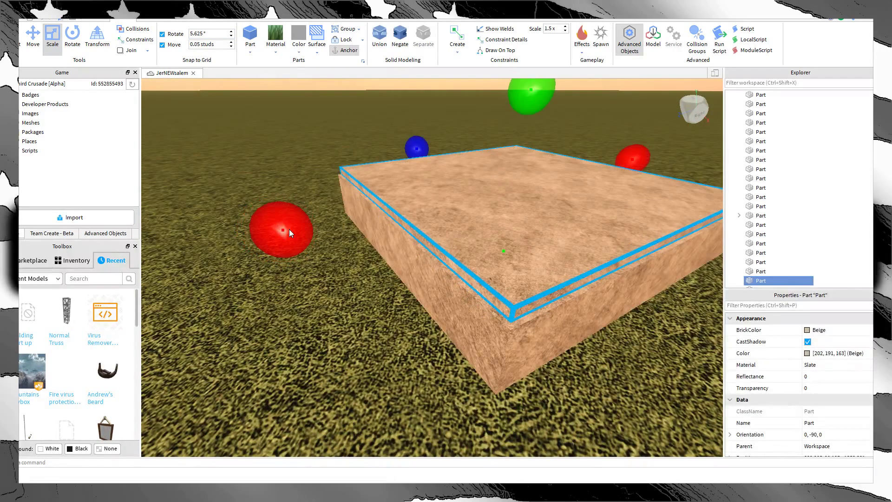
{"action": "left_click", "coordinate": [346, 314]}
{"action": "scroll", "coordinate": [347, 314], "scroll_direction": "up", "scroll_amount": 5}
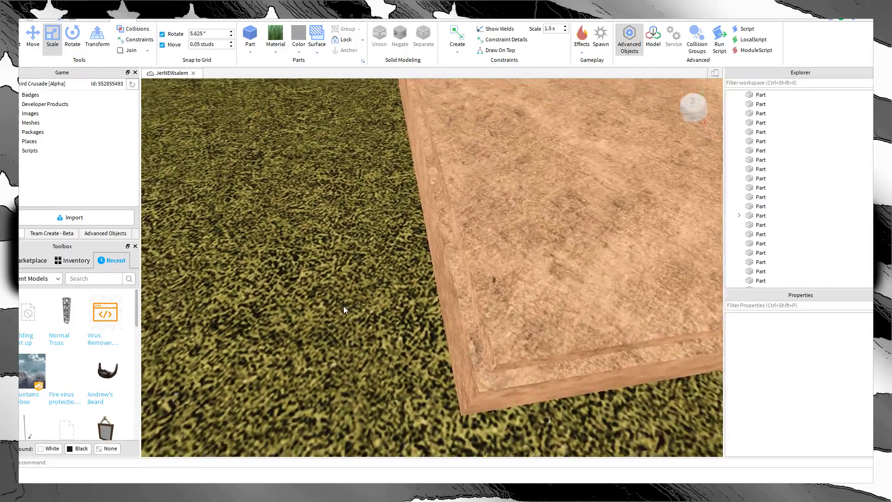
{"action": "right_click_drag", "start_coordinate": [344, 305], "coordinate": [344, 306]}
Step: Scale the thin slab inward along its blue axis to a Size of 7.25, 0.2, 7.25, and deselect it
{"action": "left_click", "coordinate": [343, 305]}
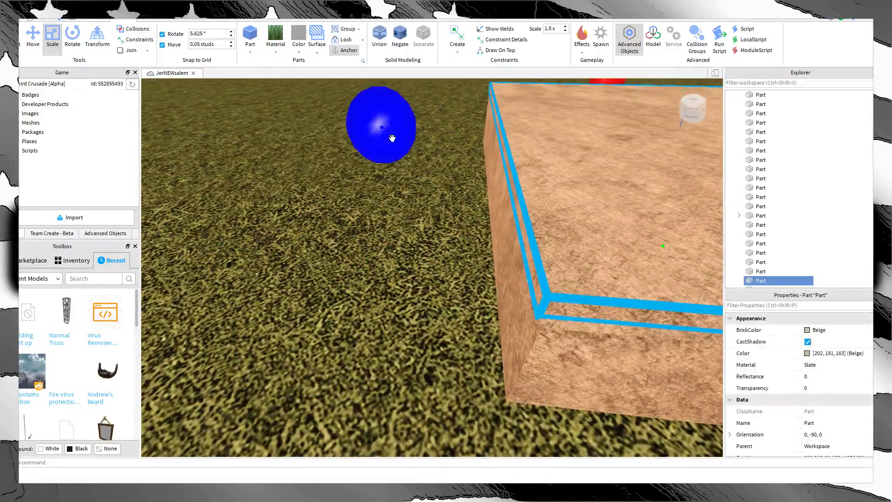
{"action": "left_click_drag", "start_coordinate": [392, 138], "coordinate": [402, 124]}
{"action": "right_click_drag", "start_coordinate": [406, 220], "coordinate": [391, 282]}
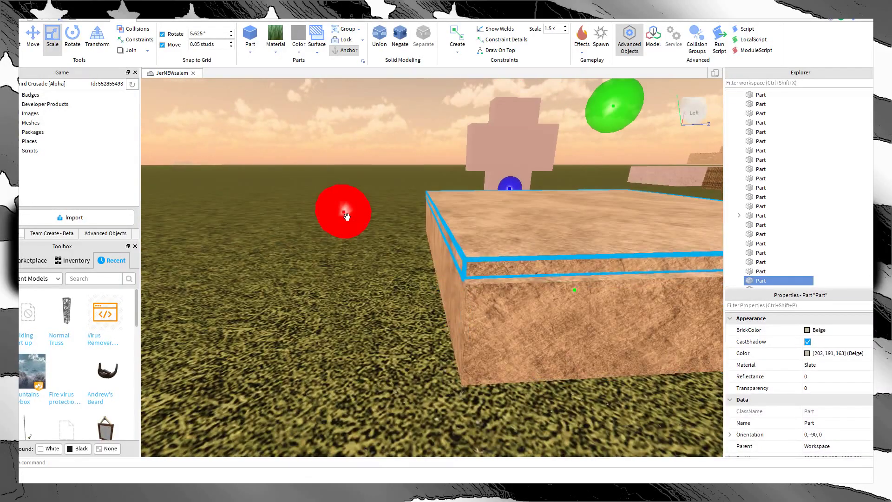
{"action": "right_click_drag", "start_coordinate": [350, 211], "coordinate": [348, 238]}
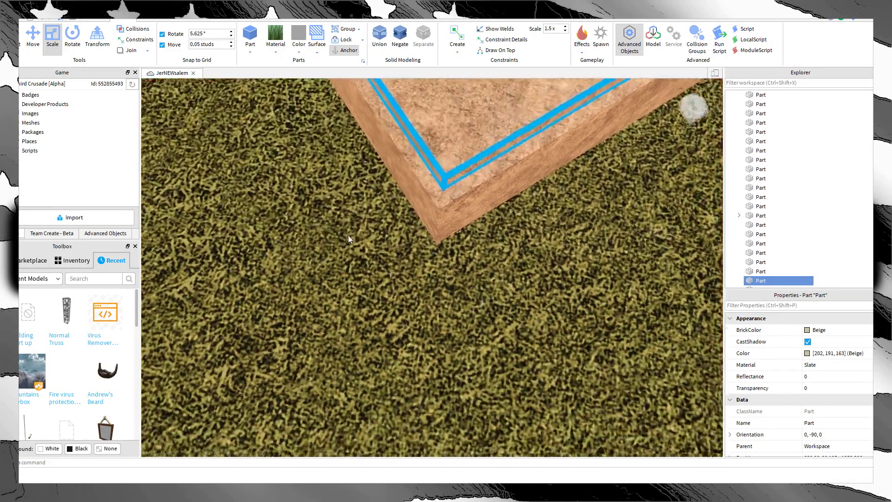
{"action": "left_click", "coordinate": [348, 238]}
{"action": "scroll", "coordinate": [409, 269], "scroll_direction": "down", "scroll_amount": 6}
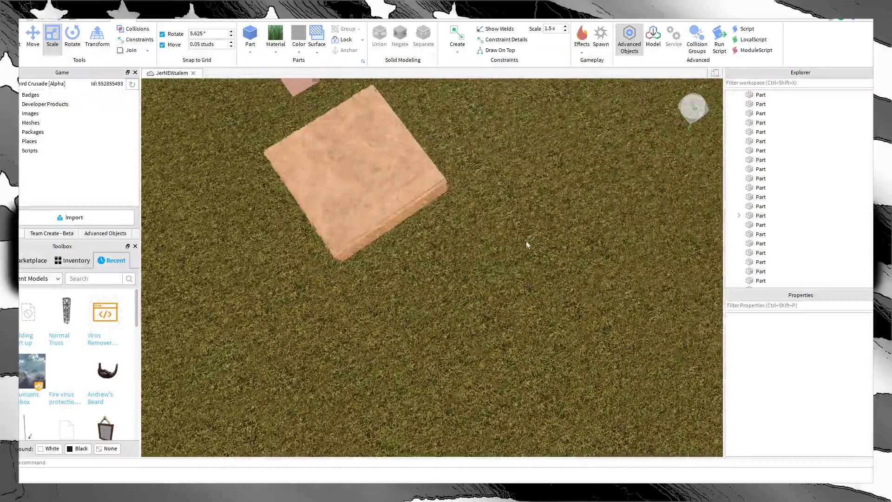
{"action": "scroll", "coordinate": [526, 244], "scroll_direction": "down", "scroll_amount": 8}
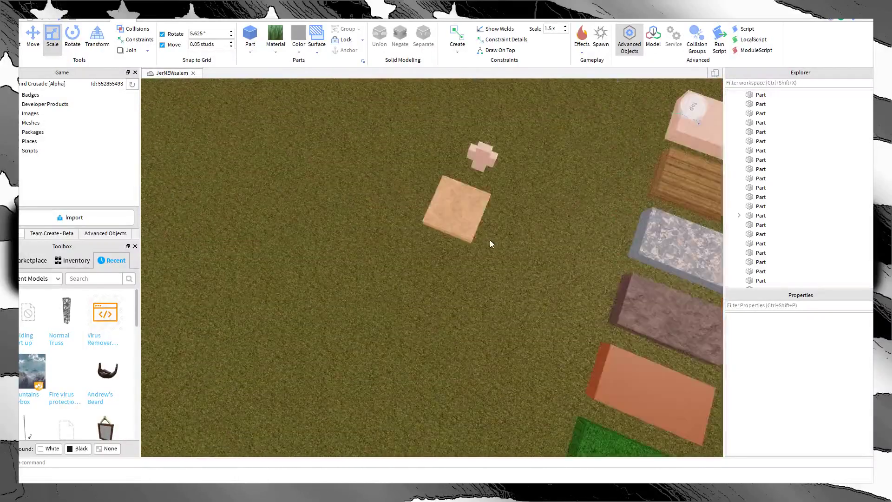
{"action": "left_click", "coordinate": [469, 228]}
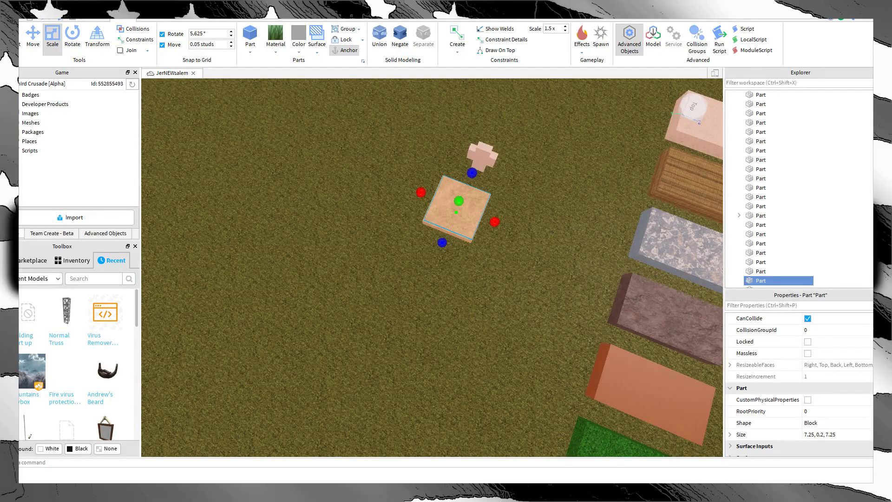
{"action": "left_click", "coordinate": [447, 330]}
Step: Duplicate the base block above itself, flatten the copy into a beige slab capping the thin inset layer, and deselect it
{"action": "scroll", "coordinate": [448, 328], "scroll_direction": "up", "scroll_amount": 10}
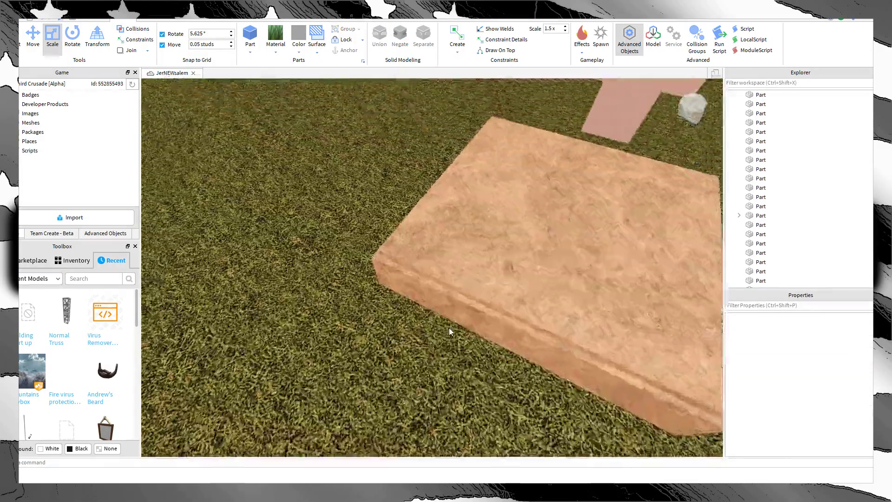
{"action": "scroll", "coordinate": [448, 328], "scroll_direction": "down", "scroll_amount": 10}
{"action": "scroll", "coordinate": [419, 314], "scroll_direction": "up", "scroll_amount": 5}
{"action": "right_click_drag", "start_coordinate": [419, 314], "coordinate": [417, 308]}
{"action": "scroll", "coordinate": [417, 308], "scroll_direction": "down", "scroll_amount": 4}
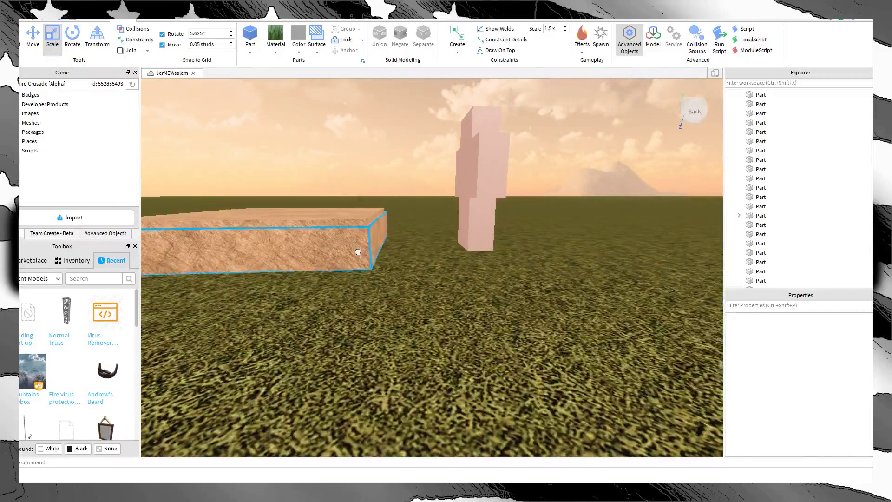
{"action": "left_click", "coordinate": [358, 251]}
{"action": "right_click_drag", "start_coordinate": [416, 232], "coordinate": [415, 229]}
{"action": "key", "text": "ctrl+d"}
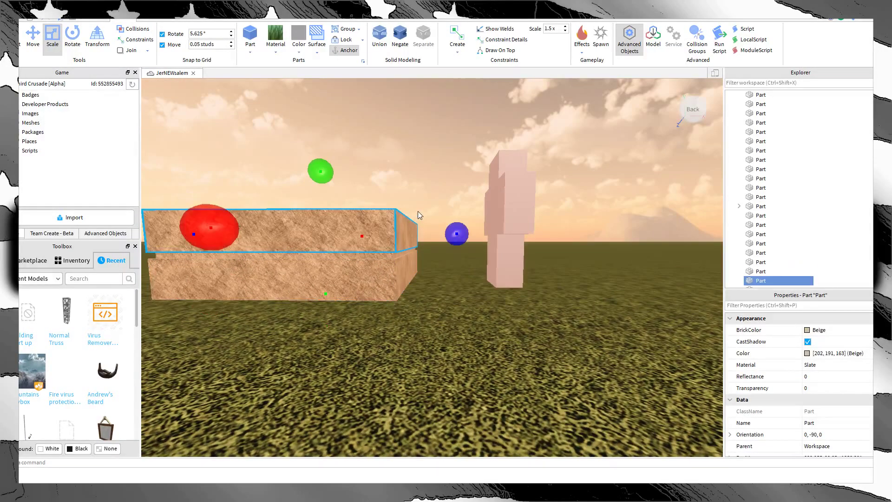
{"action": "scroll", "coordinate": [382, 205], "scroll_direction": "up", "scroll_amount": 1}
{"action": "left_click_drag", "start_coordinate": [272, 135], "coordinate": [251, 168]}
{"action": "left_click", "coordinate": [382, 177]}
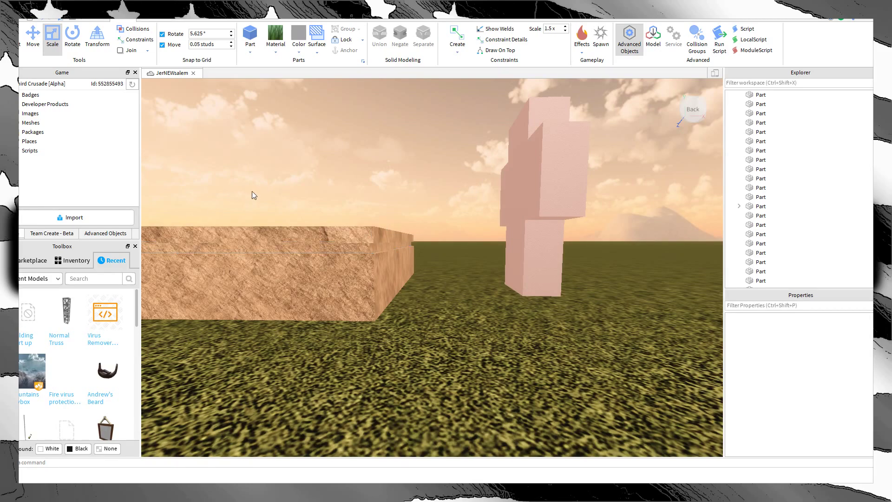
Step: Change the BrickColor of the thin inset slab between the beige blocks to a light purplish grey and deselect it
{"action": "scroll", "coordinate": [254, 190], "scroll_direction": "down", "scroll_amount": 5}
{"action": "scroll", "coordinate": [347, 264], "scroll_direction": "up", "scroll_amount": 4}
{"action": "right_click_drag", "start_coordinate": [349, 265], "coordinate": [412, 281]}
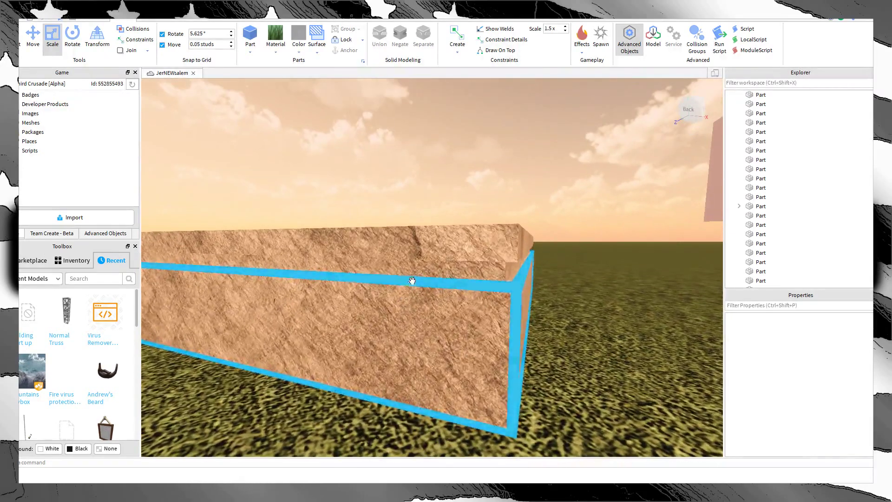
{"action": "left_click", "coordinate": [412, 281]}
{"action": "left_click", "coordinate": [819, 329]}
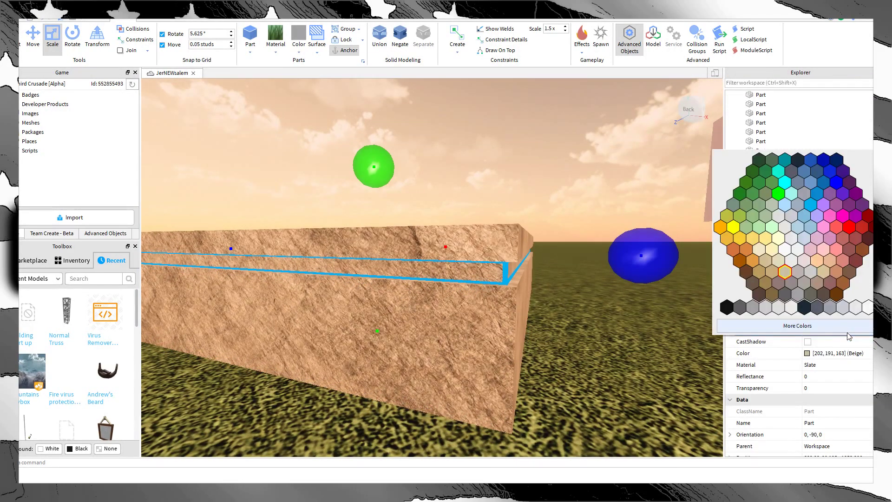
{"action": "left_click", "coordinate": [807, 342]}
{"action": "left_click", "coordinate": [819, 329]}
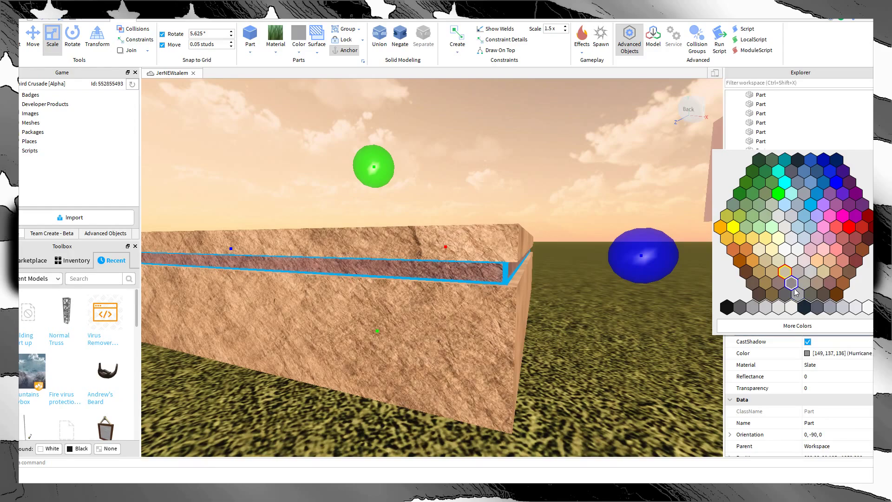
{"action": "left_click", "coordinate": [830, 309]}
{"action": "left_click", "coordinate": [642, 324]}
{"action": "scroll", "coordinate": [642, 324], "scroll_direction": "down", "scroll_amount": 2}
{"action": "left_click", "coordinate": [642, 323]}
{"action": "scroll", "coordinate": [636, 316], "scroll_direction": "down", "scroll_amount": 5}
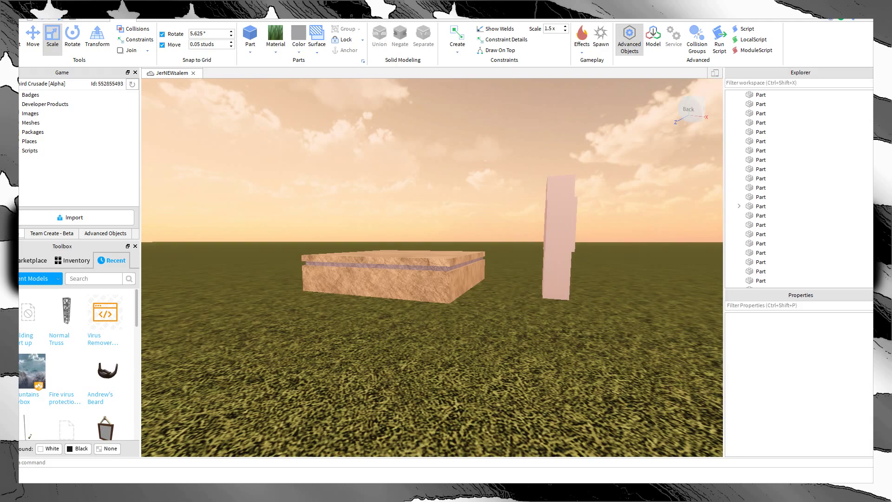
{"action": "scroll", "coordinate": [331, 236], "scroll_direction": "up", "scroll_amount": 5}
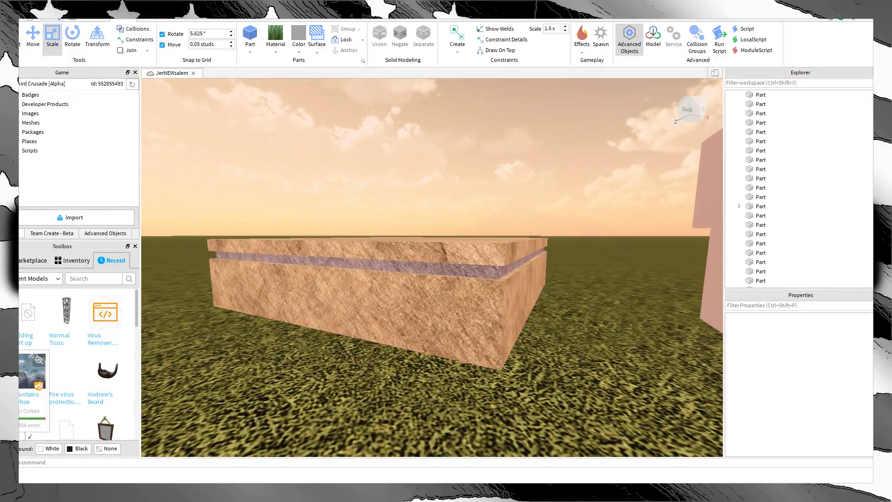
Step: Duplicate the upper beige slab and stack the copy directly on top of it
{"action": "key", "text": "d"}
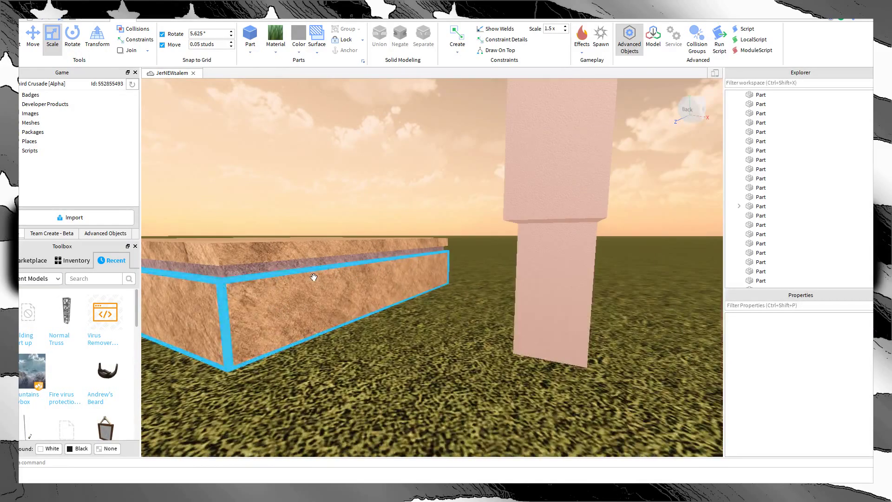
{"action": "key", "text": "s"}
{"action": "right_click_drag", "start_coordinate": [313, 277], "coordinate": [314, 276]}
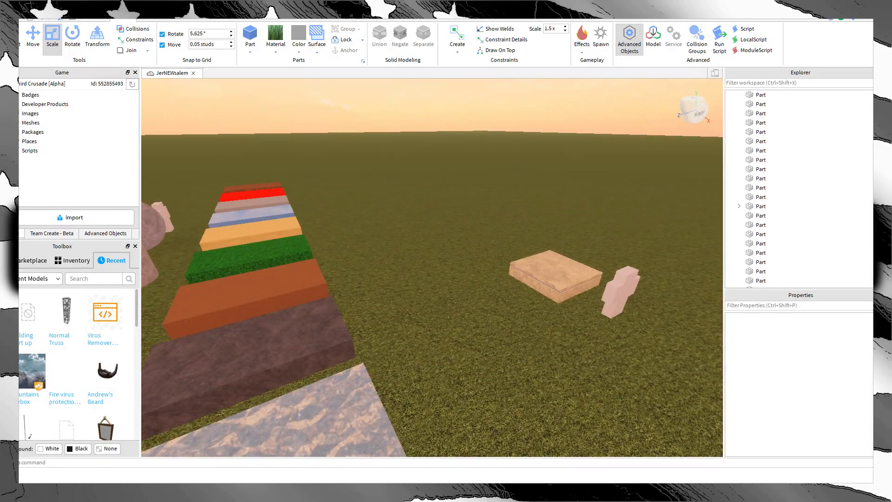
{"action": "right_click_drag", "start_coordinate": [374, 277], "coordinate": [375, 278]}
{"action": "key", "text": "w"}
{"action": "key", "text": "d"}
{"action": "key", "text": "w"}
{"action": "left_click", "coordinate": [446, 274]}
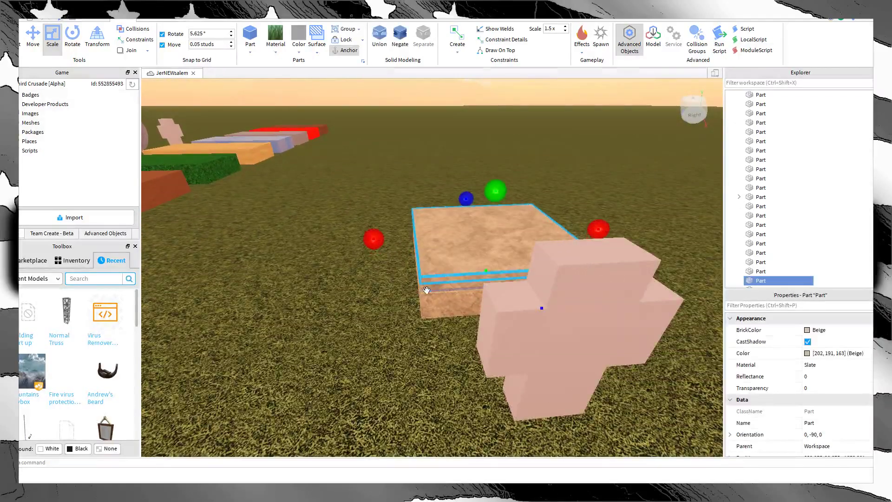
Step: Increase the height of the topmost beige slab by scaling it upward, and deselect it
{"action": "key", "text": "w"}
{"action": "left_click", "coordinate": [424, 369]}
{"action": "key", "text": "w"}
{"action": "left_click", "coordinate": [476, 271]}
{"action": "right_click_drag", "start_coordinate": [476, 270], "coordinate": [478, 241]}
{"action": "key", "text": "q"}
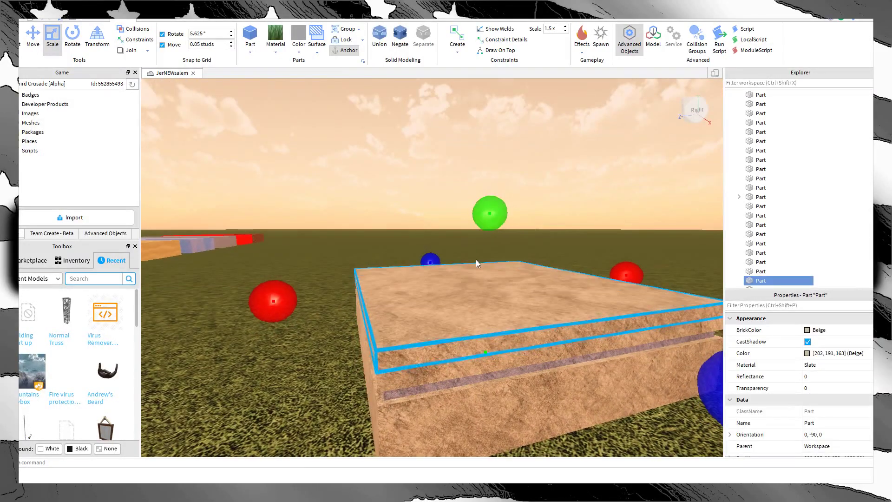
{"action": "left_click_drag", "start_coordinate": [490, 213], "coordinate": [491, 196]}
{"action": "left_click", "coordinate": [549, 197]}
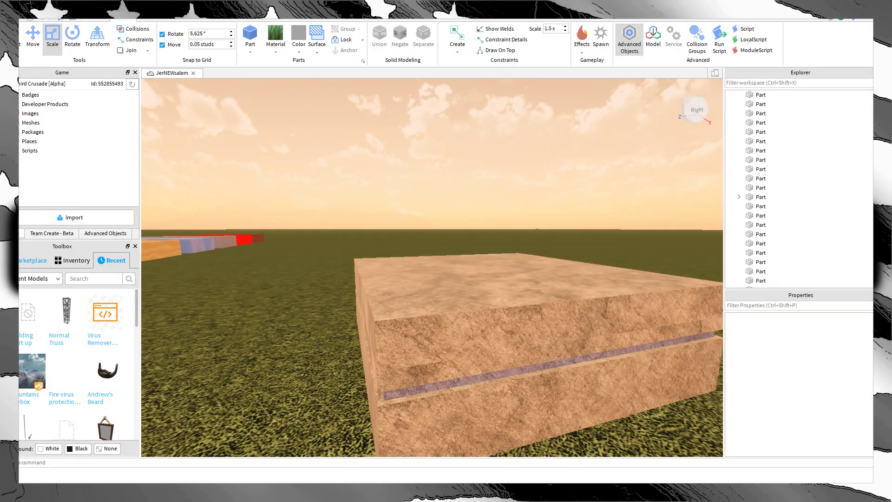
Step: Examine the stacked column base from several distances and compare its proportions with the dummy
{"action": "key", "text": "s"}
{"action": "right_click_drag", "start_coordinate": [397, 247], "coordinate": [399, 247]}
{"action": "key", "text": "w"}
{"action": "key", "text": "a"}
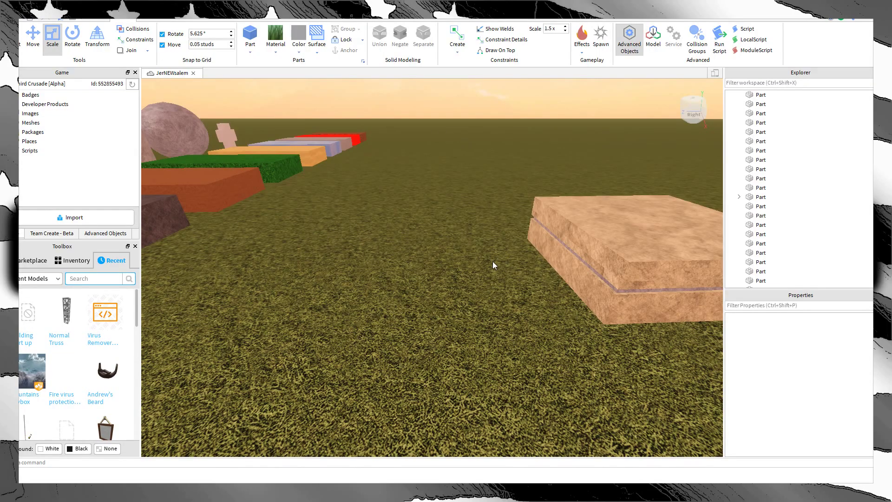
{"action": "scroll", "coordinate": [491, 262], "scroll_direction": "down", "scroll_amount": 3}
{"action": "right_click_drag", "start_coordinate": [492, 261], "coordinate": [522, 274]}
{"action": "scroll", "coordinate": [473, 263], "scroll_direction": "up", "scroll_amount": 4}
{"action": "scroll", "coordinate": [472, 263], "scroll_direction": "down", "scroll_amount": 5}
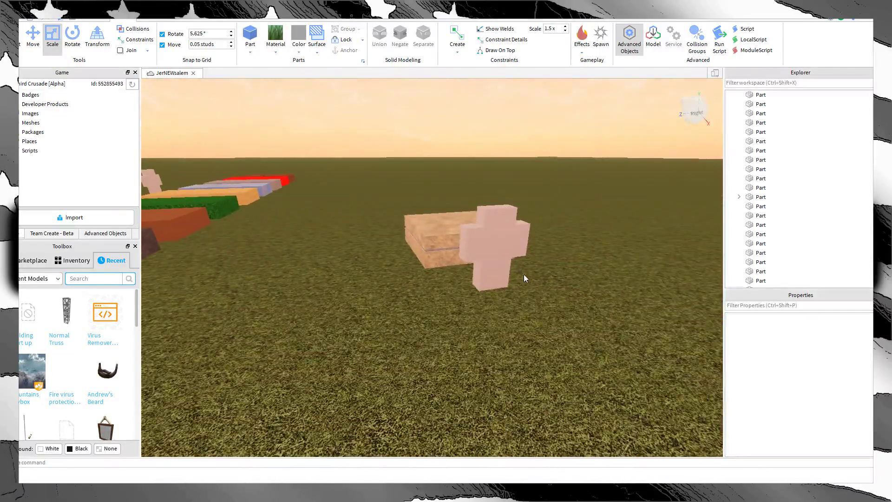
Step: Duplicate the slate cylinder from the row of sample shapes and place the copy beside the column base
{"action": "left_click_drag", "start_coordinate": [494, 278], "coordinate": [585, 327]}
{"action": "scroll", "coordinate": [480, 310], "scroll_direction": "up", "scroll_amount": 4}
{"action": "scroll", "coordinate": [480, 311], "scroll_direction": "down", "scroll_amount": 4}
{"action": "right_click_drag", "start_coordinate": [478, 311], "coordinate": [368, 264]}
{"action": "scroll", "coordinate": [479, 269], "scroll_direction": "up", "scroll_amount": 4}
{"action": "scroll", "coordinate": [474, 229], "scroll_direction": "down", "scroll_amount": 5}
{"action": "scroll", "coordinate": [475, 229], "scroll_direction": "down", "scroll_amount": 4}
{"action": "scroll", "coordinate": [475, 229], "scroll_direction": "up", "scroll_amount": 5}
{"action": "scroll", "coordinate": [368, 264], "scroll_direction": "down", "scroll_amount": 3}
{"action": "left_click", "coordinate": [369, 264]}
{"action": "key", "text": "ctrl+d"}
{"action": "left_click_drag", "start_coordinate": [366, 195], "coordinate": [376, 319]}
{"action": "scroll", "coordinate": [360, 299], "scroll_direction": "down", "scroll_amount": 5}
{"action": "right_click_drag", "start_coordinate": [355, 297], "coordinate": [376, 319]}
{"action": "scroll", "coordinate": [377, 309], "scroll_direction": "up", "scroll_amount": 2}
{"action": "left_click_drag", "start_coordinate": [376, 319], "coordinate": [422, 205]}
{"action": "scroll", "coordinate": [385, 274], "scroll_direction": "up", "scroll_amount": 2}
{"action": "scroll", "coordinate": [420, 209], "scroll_direction": "up", "scroll_amount": 4}
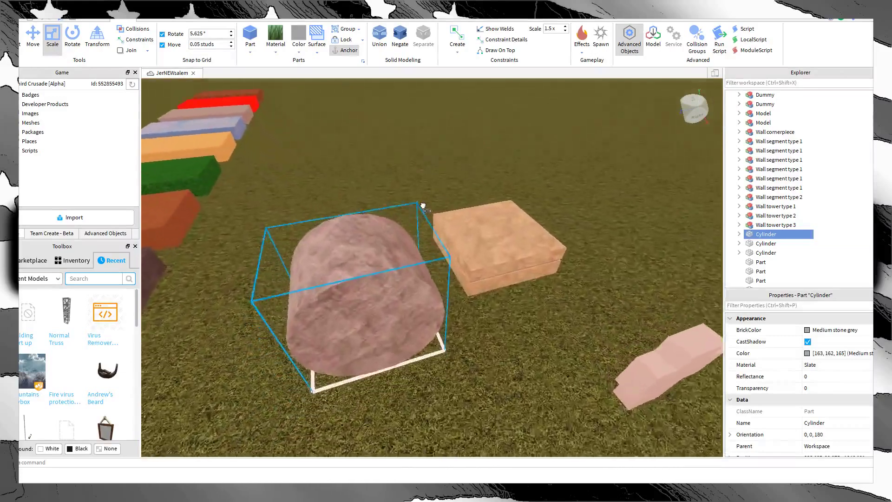
Step: Scale the cylinder copy down until it is much smaller than the column base next to it
{"action": "right_click_drag", "start_coordinate": [422, 205], "coordinate": [424, 232]}
{"action": "scroll", "coordinate": [424, 233], "scroll_direction": "down", "scroll_amount": 2}
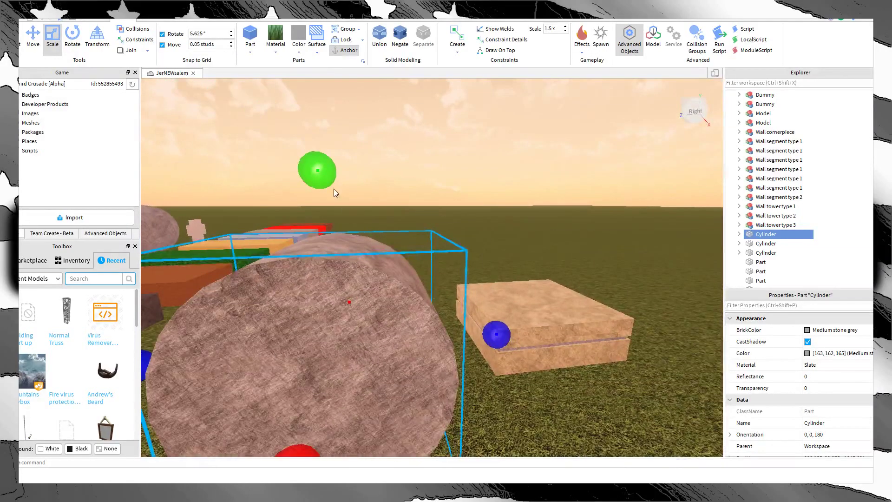
{"action": "left_click_drag", "start_coordinate": [334, 189], "coordinate": [326, 292]}
{"action": "right_click_drag", "start_coordinate": [324, 239], "coordinate": [326, 292]}
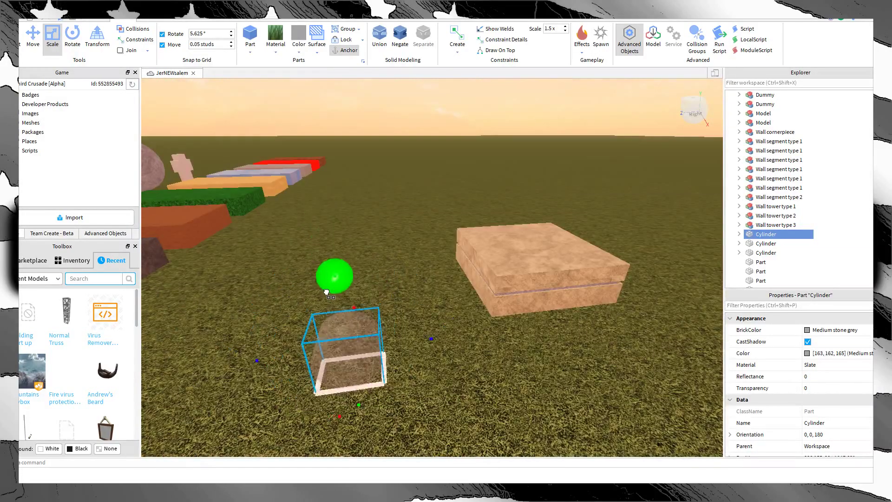
{"action": "left_click", "coordinate": [447, 330]}
{"action": "left_click_drag", "start_coordinate": [363, 357], "coordinate": [337, 341]}
{"action": "scroll", "coordinate": [348, 348], "scroll_direction": "up", "scroll_amount": 5}
{"action": "right_click_drag", "start_coordinate": [364, 360], "coordinate": [336, 341]}
{"action": "left_click_drag", "start_coordinate": [336, 341], "coordinate": [287, 306]}
{"action": "scroll", "coordinate": [288, 305], "scroll_direction": "down", "scroll_amount": 4}
{"action": "scroll", "coordinate": [249, 299], "scroll_direction": "up", "scroll_amount": 3}
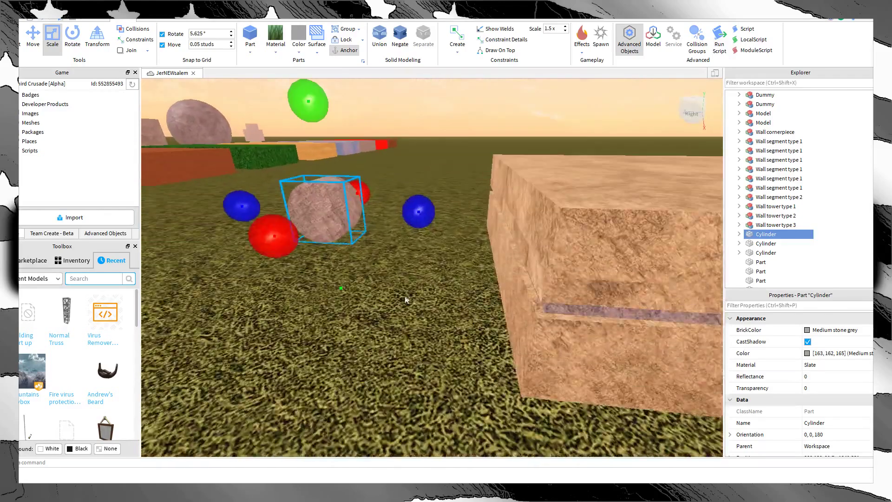
Step: Reposition the small cylinder on the open ground beside the column base
{"action": "left_click", "coordinate": [534, 215]}
{"action": "scroll", "coordinate": [537, 209], "scroll_direction": "up", "scroll_amount": 1}
{"action": "key", "text": "s"}
{"action": "key", "text": "d"}
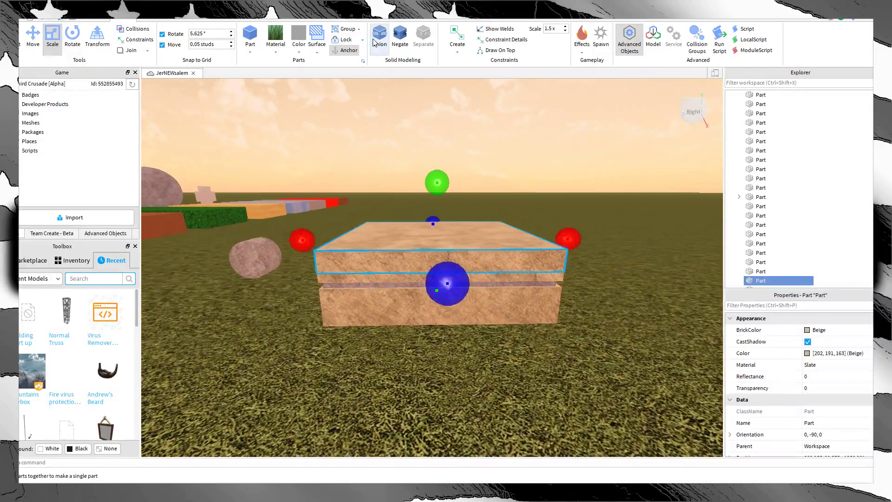
{"action": "key", "text": "w"}
{"action": "key", "text": "a"}
{"action": "left_click_drag", "start_coordinate": [310, 244], "coordinate": [248, 298]}
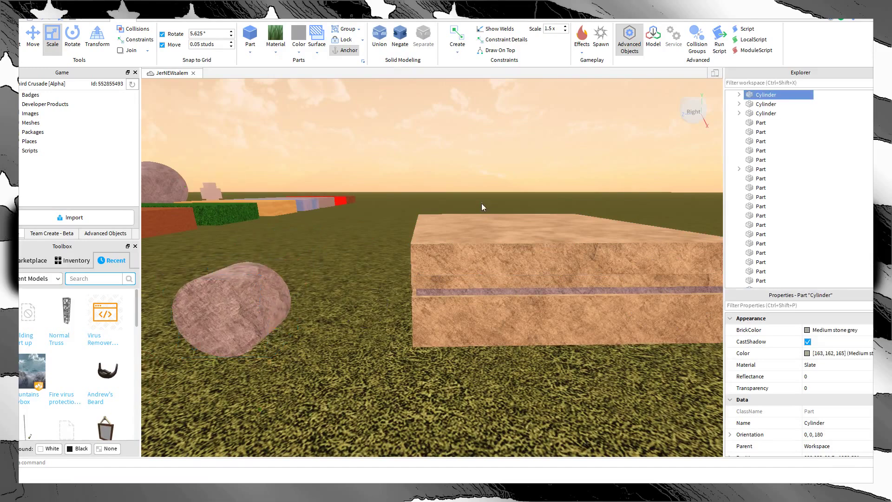
Step: Duplicate the topmost beige slab and move the copy onto the open ground away from the column base
{"action": "left_click", "coordinate": [464, 225]}
{"action": "key", "text": "ctrl+d"}
{"action": "key", "text": "f"}
{"action": "right_click_drag", "start_coordinate": [430, 265], "coordinate": [418, 278]}
{"action": "left_click_drag", "start_coordinate": [430, 264], "coordinate": [356, 218]}
{"action": "key", "text": "w"}
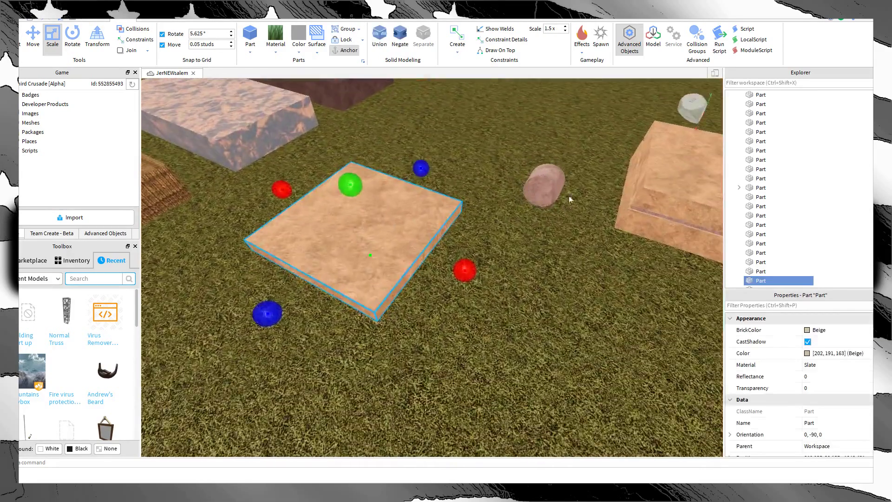
Step: Stand the small cylinder upright on top of the separate beige slab copy
{"action": "left_click_drag", "start_coordinate": [539, 189], "coordinate": [363, 208]}
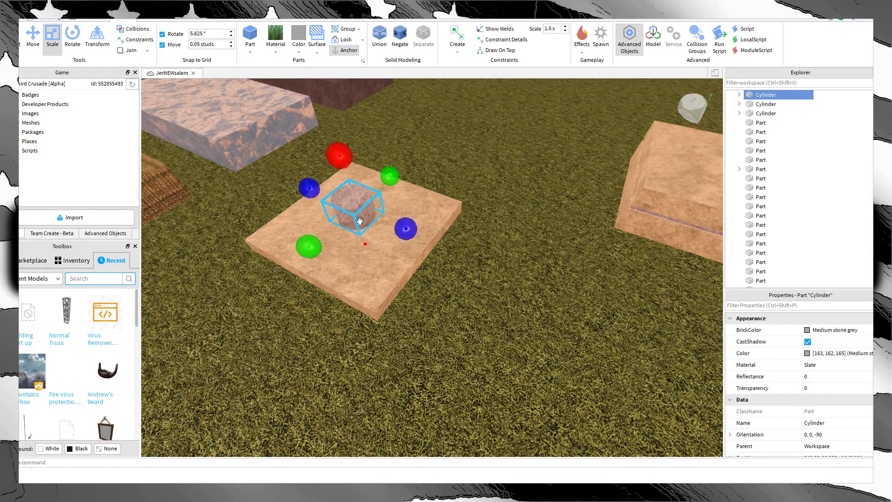
{"action": "left_click_drag", "start_coordinate": [380, 282], "coordinate": [390, 297]}
{"action": "key", "text": "w"}
{"action": "key", "text": "d"}
{"action": "right_click_drag", "start_coordinate": [428, 291], "coordinate": [510, 150]}
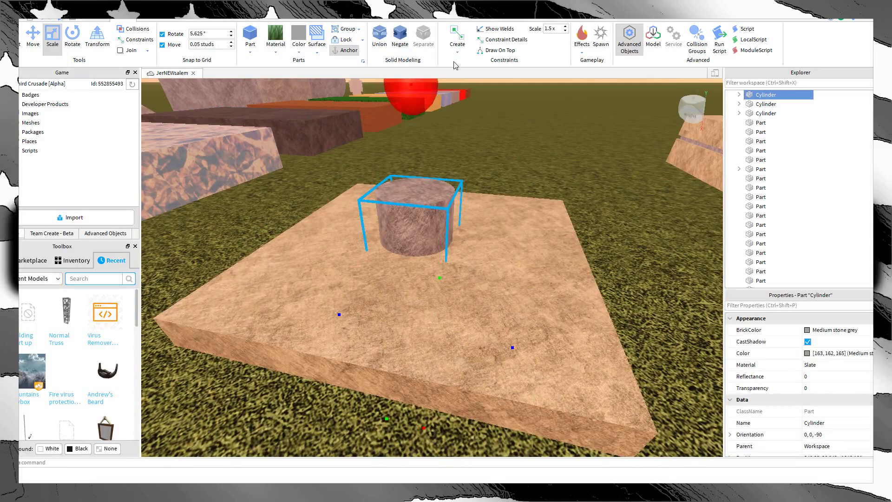
Step: Negate the upright cylinder and union it with the slab copy to cut a round hole into the slab
{"action": "left_click", "coordinate": [399, 35]}
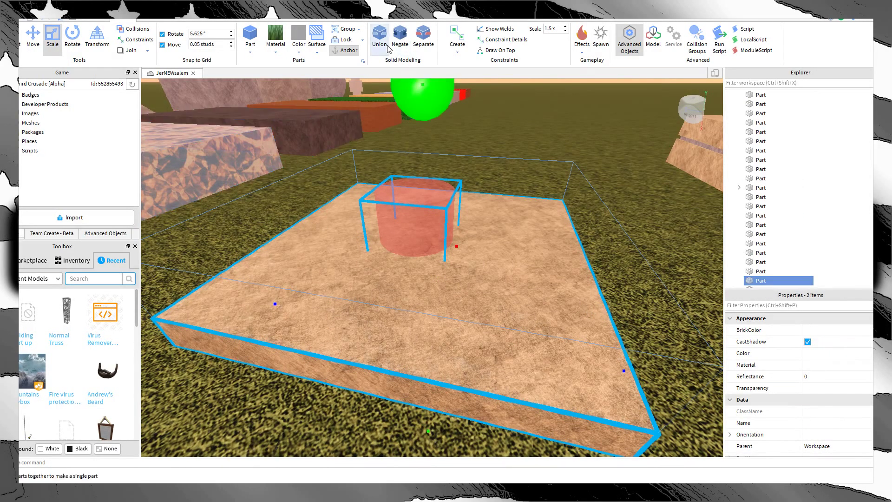
{"action": "left_click", "coordinate": [387, 49]}
{"action": "left_click", "coordinate": [506, 145]}
{"action": "right_click_drag", "start_coordinate": [506, 145], "coordinate": [556, 240]}
{"action": "scroll", "coordinate": [565, 241], "scroll_direction": "up", "scroll_amount": 4}
{"action": "scroll", "coordinate": [566, 242], "scroll_direction": "down", "scroll_amount": 5}
Step: Undo the union and the negation of the cylinder on the slab copy
{"action": "key", "text": "ctrl+z"}
{"action": "key", "text": "ctrl+z"}
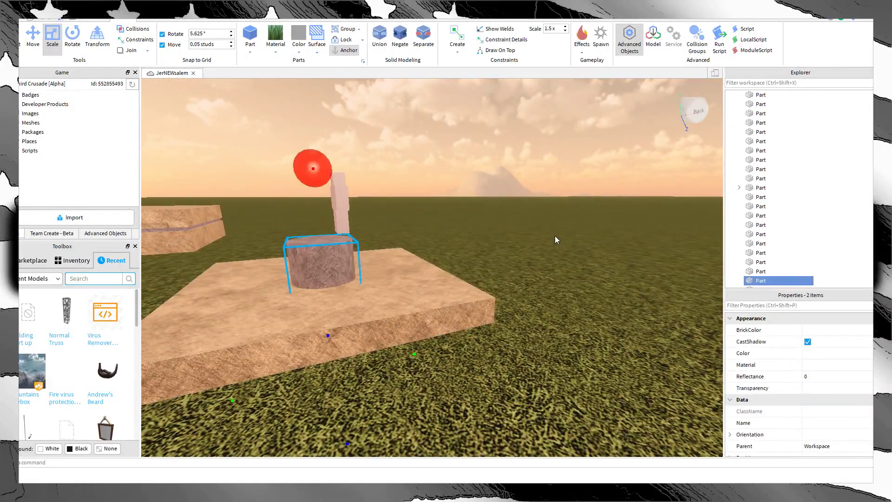
{"action": "key", "text": "ctrl+z"}
{"action": "key", "text": "ctrl+z"}
Step: Move the cylinder onto the column base and stretch it into a long shaft
{"action": "left_click_drag", "start_coordinate": [423, 329], "coordinate": [388, 355]}
{"action": "right_click_drag", "start_coordinate": [423, 329], "coordinate": [388, 355]}
{"action": "left_click_drag", "start_coordinate": [388, 355], "coordinate": [436, 258]}
{"action": "right_click_drag", "start_coordinate": [388, 355], "coordinate": [436, 258]}
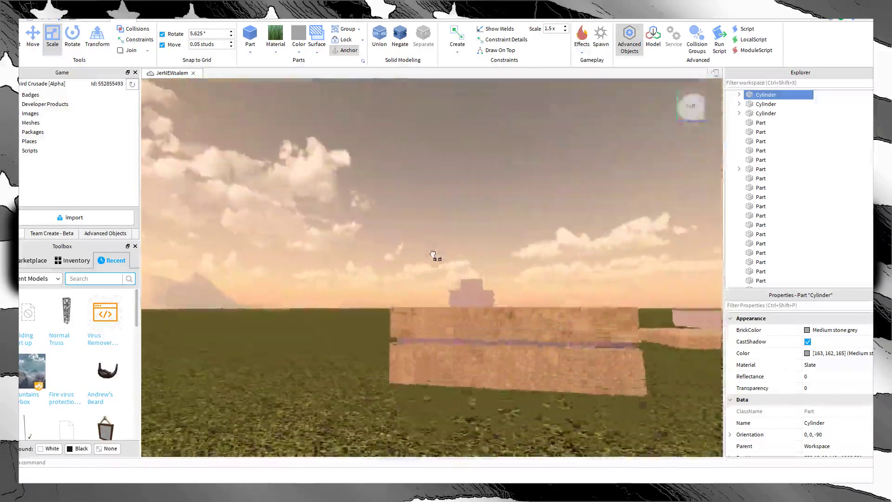
{"action": "left_click_drag", "start_coordinate": [436, 258], "coordinate": [430, 255]}
{"action": "right_click_drag", "start_coordinate": [436, 258], "coordinate": [430, 255]}
{"action": "left_click_drag", "start_coordinate": [430, 255], "coordinate": [404, 313]}
{"action": "scroll", "coordinate": [404, 313], "scroll_direction": "up", "scroll_amount": 3}
{"action": "right_click_drag", "start_coordinate": [404, 313], "coordinate": [383, 123]}
{"action": "scroll", "coordinate": [408, 308], "scroll_direction": "down", "scroll_amount": 3}
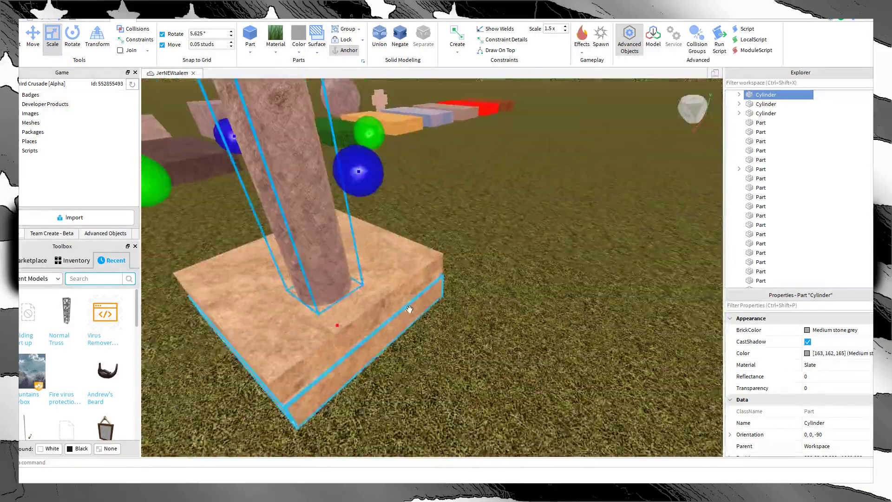
Step: Lay the long cylinder on its side along the edge of the column base's topmost slab
{"action": "left_click_drag", "start_coordinate": [383, 123], "coordinate": [382, 150]}
{"action": "left_click_drag", "start_coordinate": [386, 255], "coordinate": [360, 327]}
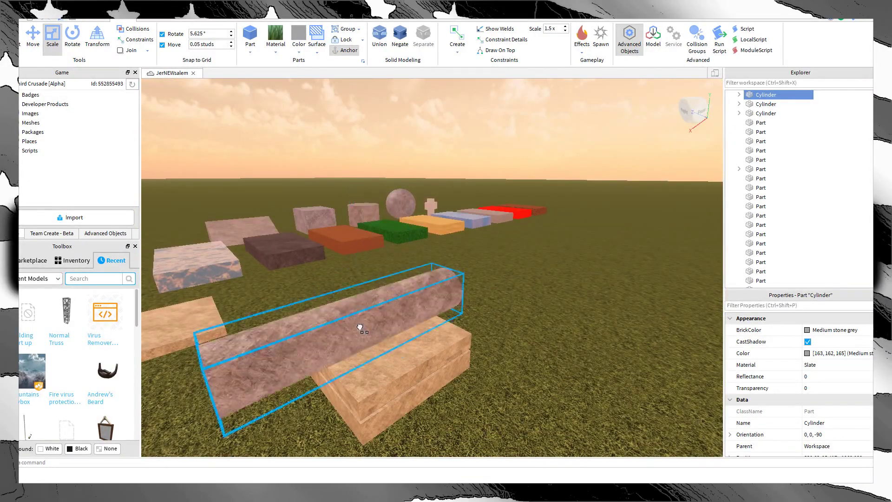
{"action": "left_click_drag", "start_coordinate": [344, 363], "coordinate": [367, 350]}
{"action": "scroll", "coordinate": [371, 348], "scroll_direction": "up", "scroll_amount": 3}
{"action": "scroll", "coordinate": [417, 314], "scroll_direction": "down", "scroll_amount": 3}
{"action": "right_click_drag", "start_coordinate": [372, 348], "coordinate": [404, 302]}
{"action": "scroll", "coordinate": [402, 283], "scroll_direction": "up", "scroll_amount": 3}
{"action": "right_click_drag", "start_coordinate": [398, 251], "coordinate": [393, 227]}
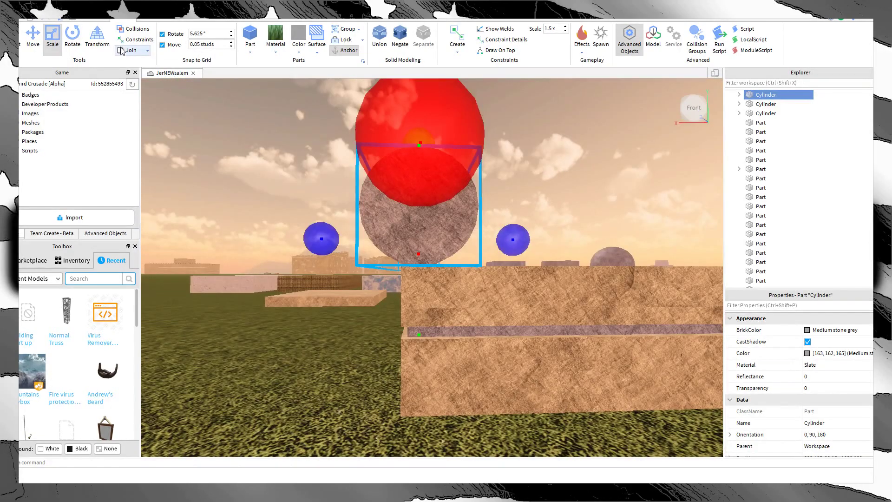
Step: Move the lying cylinder sideways so that it straddles the outer edge of the topmost slab
{"action": "left_click", "coordinate": [33, 51]}
{"action": "left_click_drag", "start_coordinate": [500, 238], "coordinate": [484, 229]}
{"action": "scroll", "coordinate": [483, 228], "scroll_direction": "up", "scroll_amount": 3}
{"action": "right_click_drag", "start_coordinate": [484, 229], "coordinate": [492, 229]}
{"action": "scroll", "coordinate": [482, 227], "scroll_direction": "down", "scroll_amount": 3}
{"action": "scroll", "coordinate": [487, 228], "scroll_direction": "up", "scroll_amount": 2}
{"action": "scroll", "coordinate": [493, 229], "scroll_direction": "down", "scroll_amount": 3}
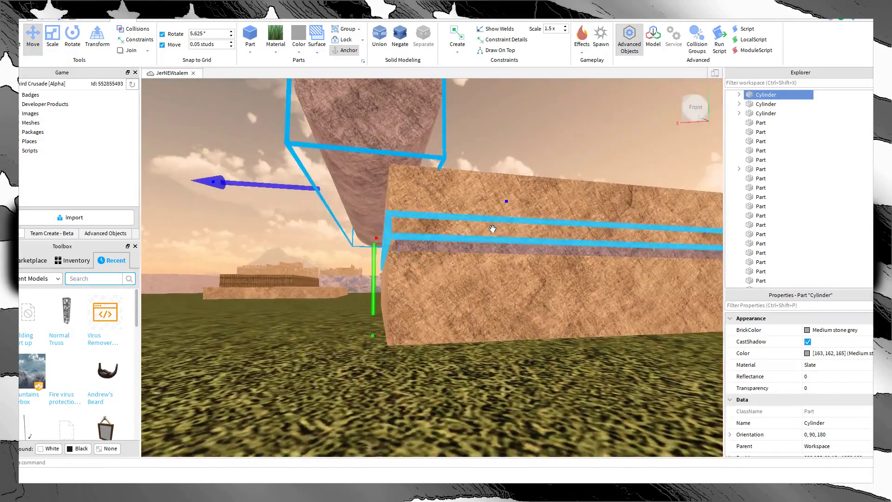
{"action": "left_click_drag", "start_coordinate": [495, 204], "coordinate": [500, 204]}
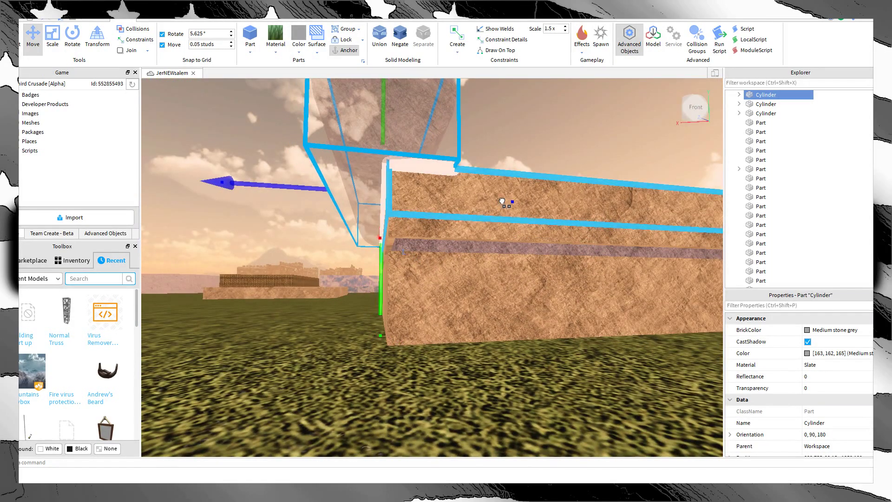
{"action": "left_click_drag", "start_coordinate": [504, 199], "coordinate": [488, 200]}
{"action": "right_click_drag", "start_coordinate": [488, 201], "coordinate": [488, 198]}
{"action": "scroll", "coordinate": [488, 200], "scroll_direction": "up", "scroll_amount": 3}
{"action": "right_click_drag", "start_coordinate": [332, 151], "coordinate": [394, 225]}
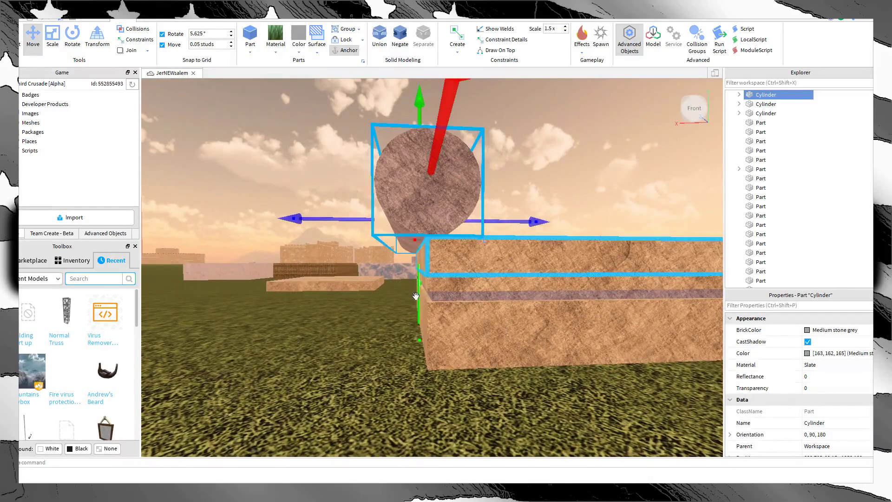
Step: Lower the lying cylinder so that it sinks into the upper edge of the topmost slab
{"action": "left_click_drag", "start_coordinate": [416, 296], "coordinate": [412, 335]}
{"action": "right_click_drag", "start_coordinate": [412, 335], "coordinate": [396, 333]}
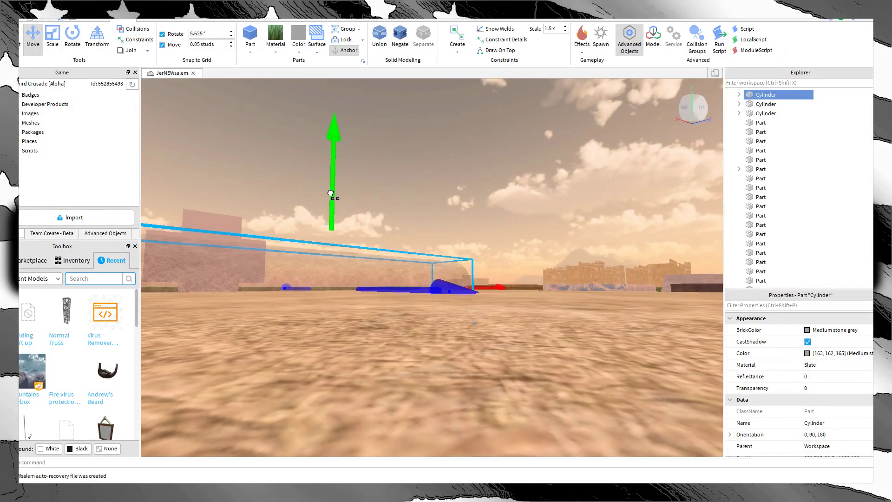
{"action": "left_click_drag", "start_coordinate": [330, 192], "coordinate": [330, 191]}
{"action": "right_click_drag", "start_coordinate": [392, 196], "coordinate": [392, 195]}
{"action": "scroll", "coordinate": [392, 195], "scroll_direction": "down", "scroll_amount": 3}
{"action": "scroll", "coordinate": [392, 195], "scroll_direction": "down", "scroll_amount": 5}
{"action": "scroll", "coordinate": [392, 195], "scroll_direction": "up", "scroll_amount": 5}
{"action": "scroll", "coordinate": [392, 195], "scroll_direction": "down", "scroll_amount": 5}
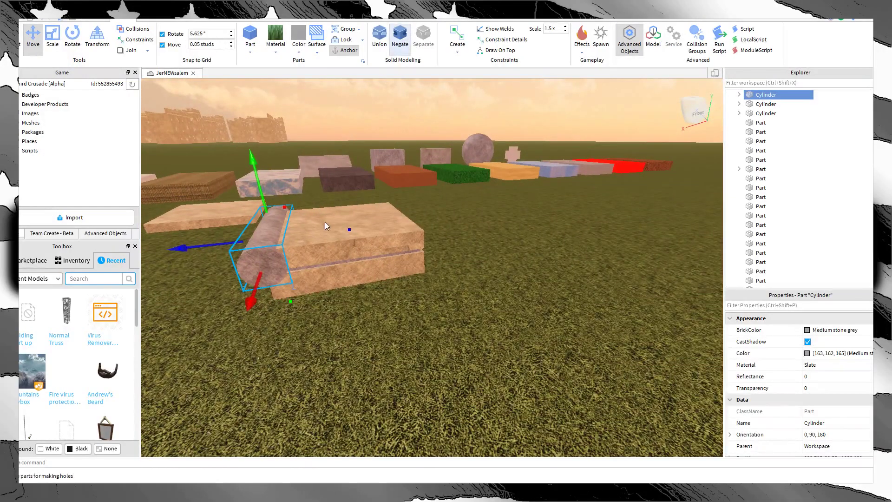
Step: Negate the lying cylinder at the slab's edge and deselect it
{"action": "left_click", "coordinate": [462, 291]}
{"action": "scroll", "coordinate": [455, 288], "scroll_direction": "up", "scroll_amount": 4}
{"action": "right_click_drag", "start_coordinate": [463, 292], "coordinate": [455, 287]}
{"action": "scroll", "coordinate": [455, 287], "scroll_direction": "down", "scroll_amount": 3}
{"action": "scroll", "coordinate": [359, 380], "scroll_direction": "up", "scroll_amount": 3}
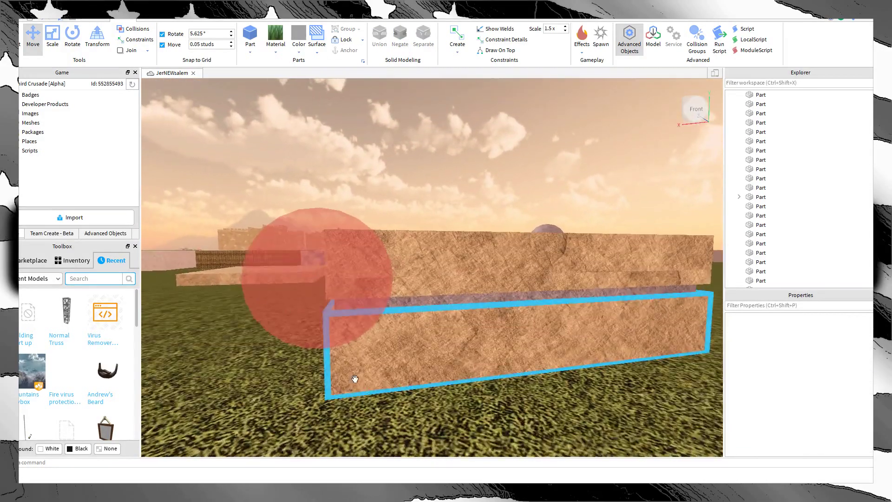
{"action": "scroll", "coordinate": [338, 258], "scroll_direction": "up", "scroll_amount": 3}
Step: Raise the negative cylinder slightly along the slab's edge and deselect it
{"action": "left_click", "coordinate": [338, 258]}
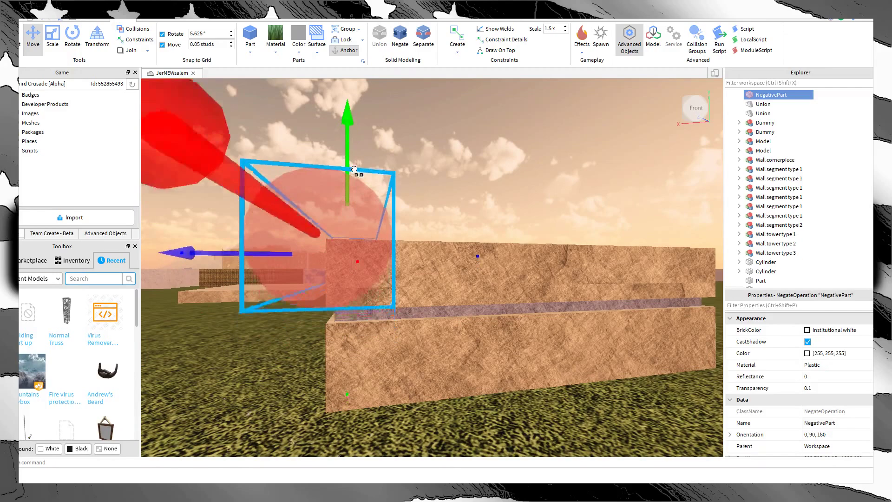
{"action": "left_click_drag", "start_coordinate": [354, 170], "coordinate": [355, 162]}
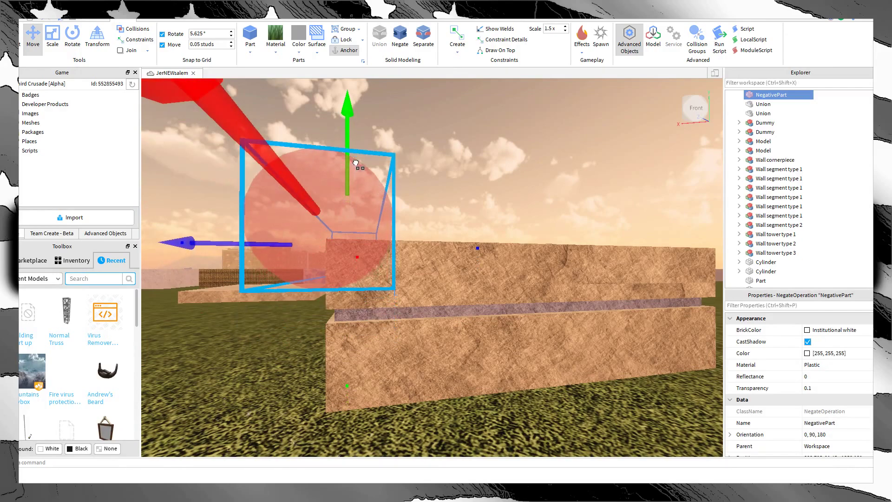
{"action": "left_click", "coordinate": [466, 231]}
Step: Examine from close up and from farther away how deeply the negative cylinder overlaps the topmost slab's edge
{"action": "scroll", "coordinate": [451, 199], "scroll_direction": "up", "scroll_amount": 5}
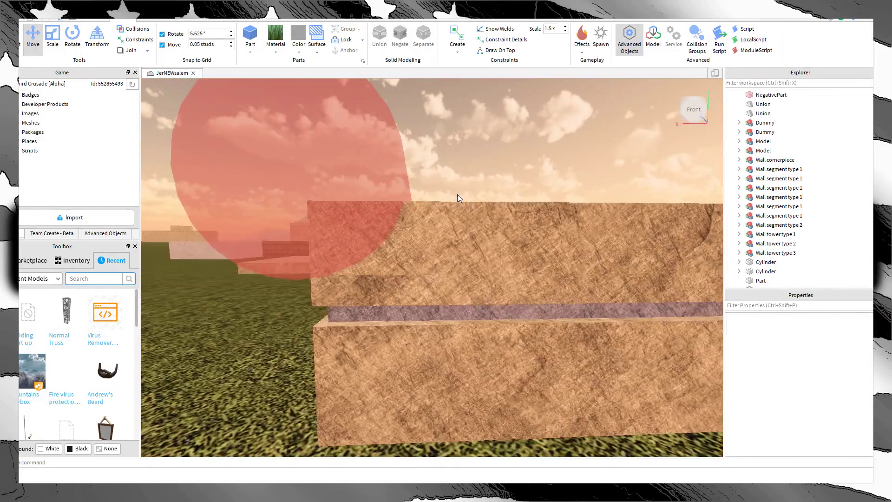
{"action": "scroll", "coordinate": [444, 253], "scroll_direction": "down", "scroll_amount": 5}
{"action": "scroll", "coordinate": [444, 255], "scroll_direction": "up", "scroll_amount": 5}
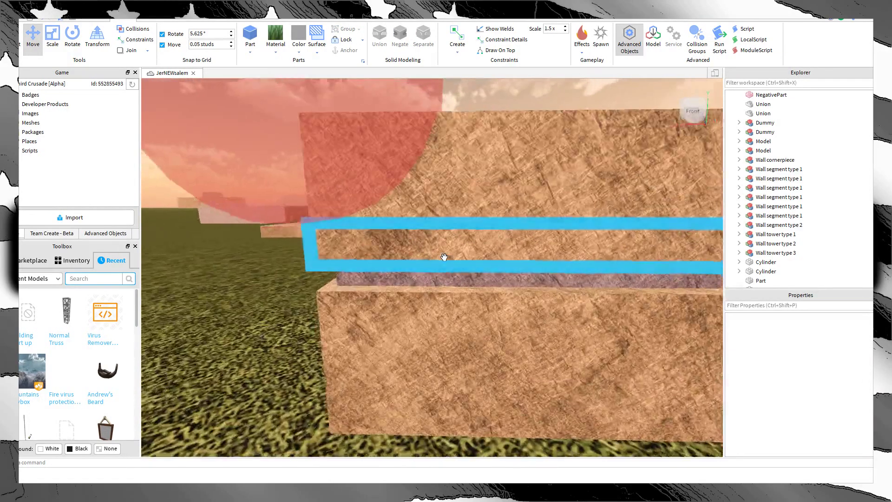
{"action": "scroll", "coordinate": [444, 256], "scroll_direction": "down", "scroll_amount": 5}
{"action": "right_click_drag", "start_coordinate": [445, 255], "coordinate": [509, 154]}
{"action": "scroll", "coordinate": [509, 155], "scroll_direction": "up", "scroll_amount": 4}
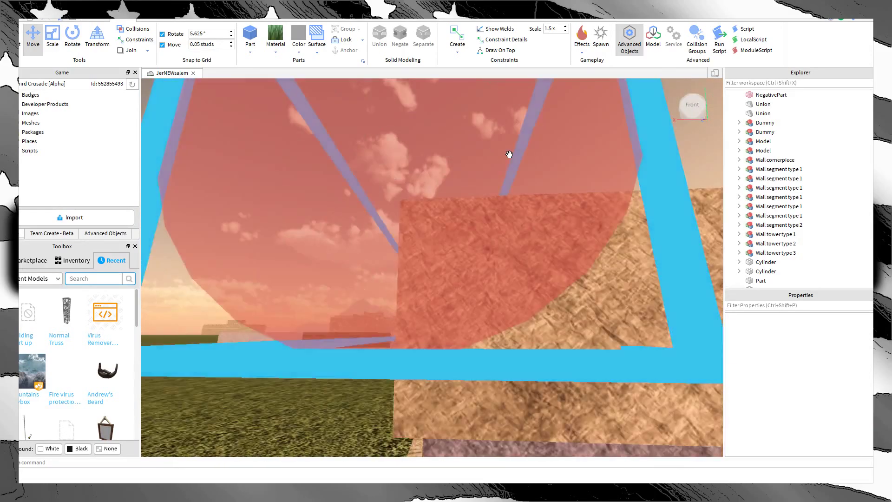
{"action": "right_click_drag", "start_coordinate": [548, 122], "coordinate": [534, 257]}
{"action": "scroll", "coordinate": [534, 257], "scroll_direction": "down", "scroll_amount": 4}
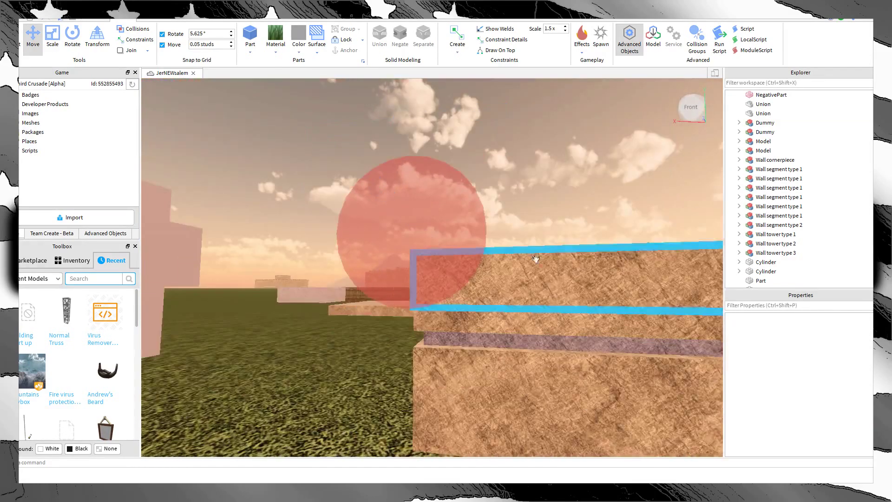
{"action": "right_click_drag", "start_coordinate": [572, 182], "coordinate": [511, 205]}
Step: Duplicate the topmost slab and scale the copy's end inward so it stops beside the negative cylinder
{"action": "left_click", "coordinate": [408, 215]}
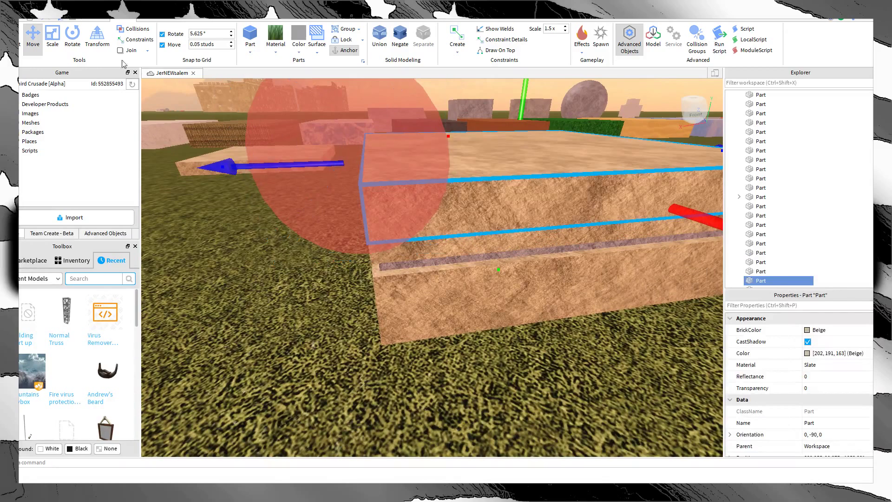
{"action": "left_click_drag", "start_coordinate": [282, 176], "coordinate": [334, 188]}
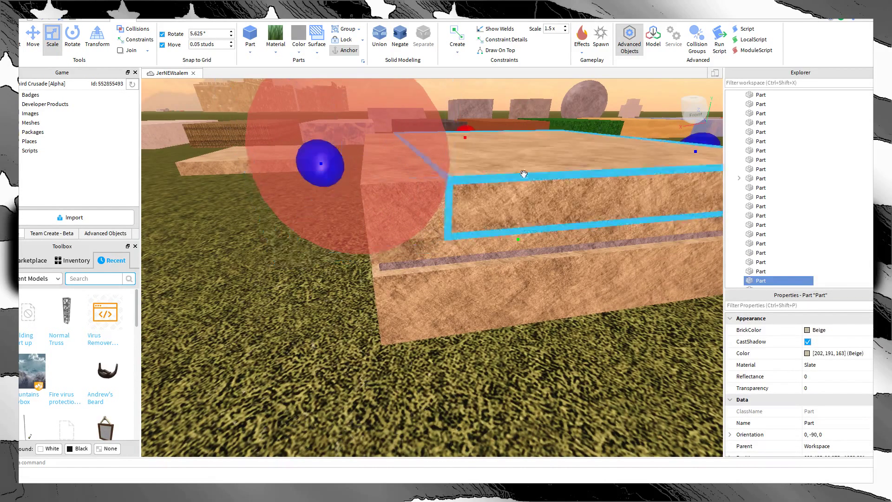
{"action": "right_click_drag", "start_coordinate": [523, 175], "coordinate": [543, 136]}
{"action": "left_click", "coordinate": [535, 180]}
{"action": "scroll", "coordinate": [535, 181], "scroll_direction": "down", "scroll_amount": 1}
{"action": "left_click", "coordinate": [487, 225]}
{"action": "left_click_drag", "start_coordinate": [377, 222], "coordinate": [376, 211]}
{"action": "left_click", "coordinate": [533, 152]}
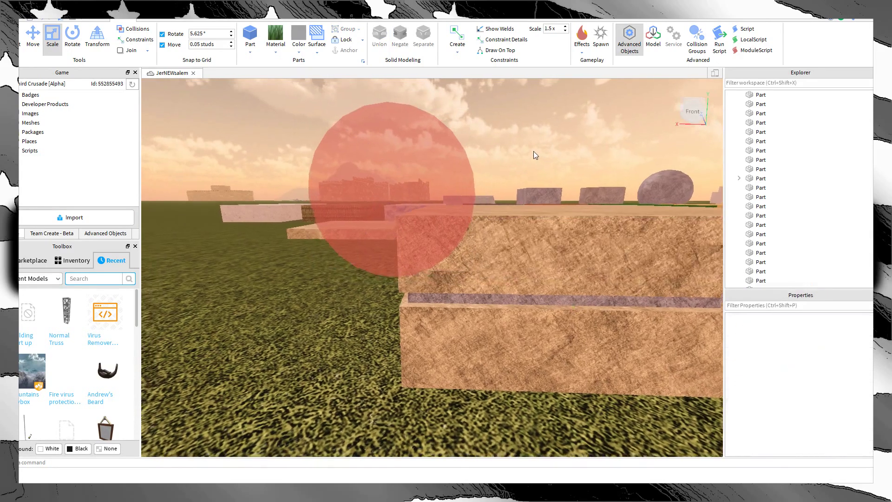
Step: Adjust the shortened slab section against the end section under the negative cylinder and deselect it
{"action": "right_click_drag", "start_coordinate": [533, 152], "coordinate": [511, 142]}
{"action": "left_click", "coordinate": [578, 242]}
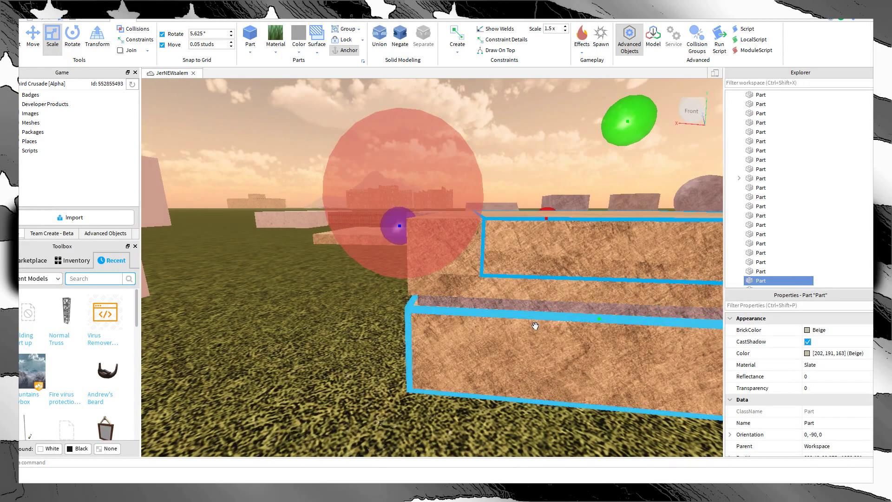
{"action": "left_click", "coordinate": [393, 205]}
{"action": "left_click_drag", "start_coordinate": [560, 195], "coordinate": [549, 178]}
{"action": "left_click", "coordinate": [537, 152]}
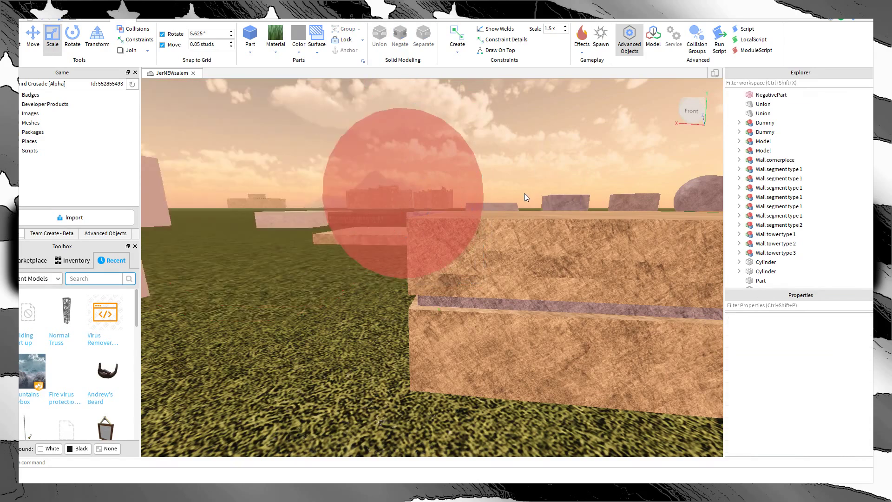
{"action": "right_click_drag", "start_coordinate": [524, 194], "coordinate": [497, 194]}
{"action": "left_click", "coordinate": [407, 252]}
{"action": "left_click", "coordinate": [32, 38]}
{"action": "left_click", "coordinate": [497, 194]}
{"action": "left_click", "coordinate": [555, 240]}
Step: Duplicate the negative cylinder and move the copy to the opposite edge of the topmost slab
{"action": "left_click", "coordinate": [441, 203]}
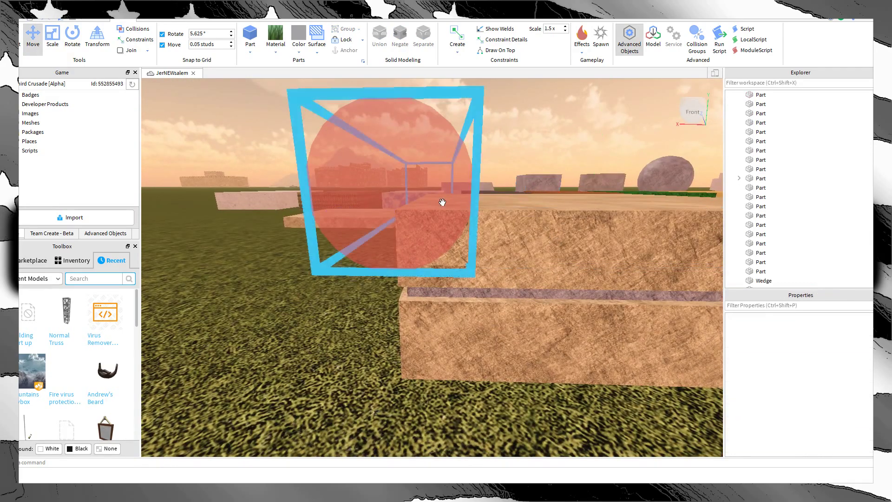
{"action": "key", "text": "ctrl+d"}
{"action": "key", "text": "d"}
{"action": "left_click_drag", "start_coordinate": [565, 189], "coordinate": [496, 201]}
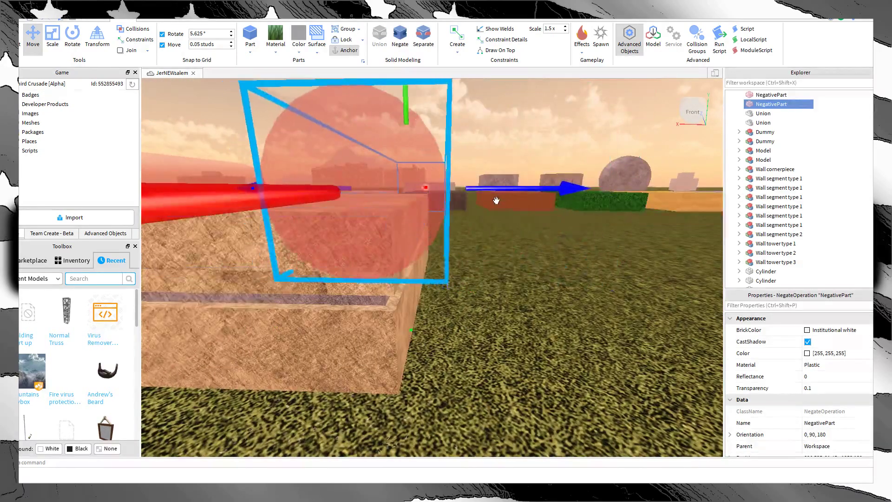
{"action": "key", "text": "q"}
{"action": "right_click_drag", "start_coordinate": [496, 201], "coordinate": [509, 208]}
{"action": "scroll", "coordinate": [510, 207], "scroll_direction": "up", "scroll_amount": 3}
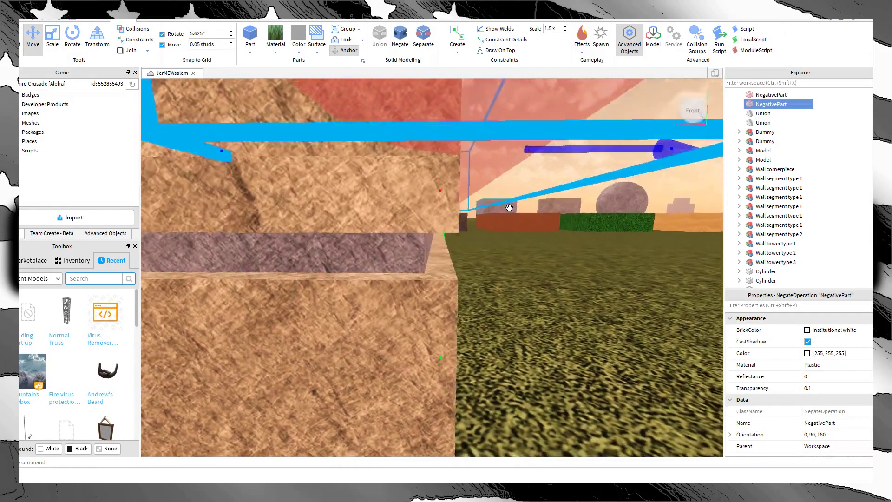
{"action": "key", "text": "f"}
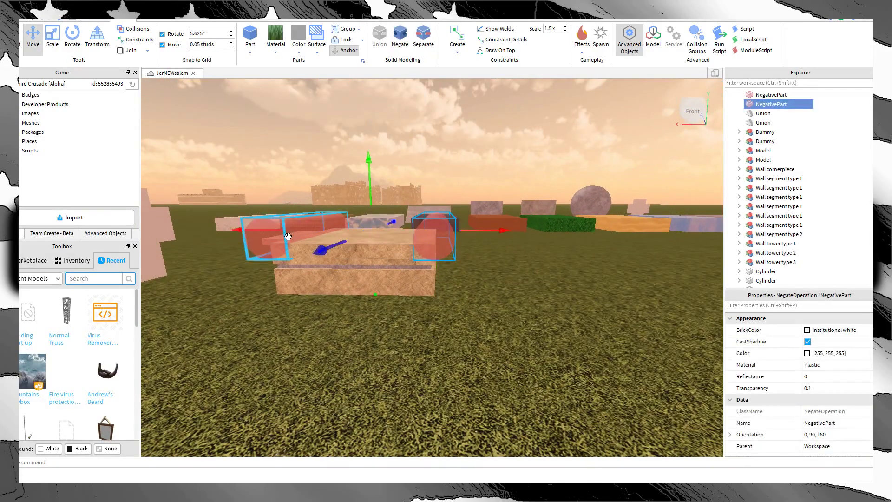
Step: Duplicate the two negative cylinders and rotate the copies 90 degrees onto the slab's remaining two edges
{"action": "key", "text": "ctrl+d"}
{"action": "key", "text": "ctrl+r"}
{"action": "left_click", "coordinate": [482, 308]}
{"action": "scroll", "coordinate": [482, 308], "scroll_direction": "up", "scroll_amount": 3}
{"action": "right_click_drag", "start_coordinate": [482, 307], "coordinate": [483, 305]}
{"action": "scroll", "coordinate": [483, 306], "scroll_direction": "down", "scroll_amount": 3}
{"action": "scroll", "coordinate": [483, 305], "scroll_direction": "up", "scroll_amount": 4}
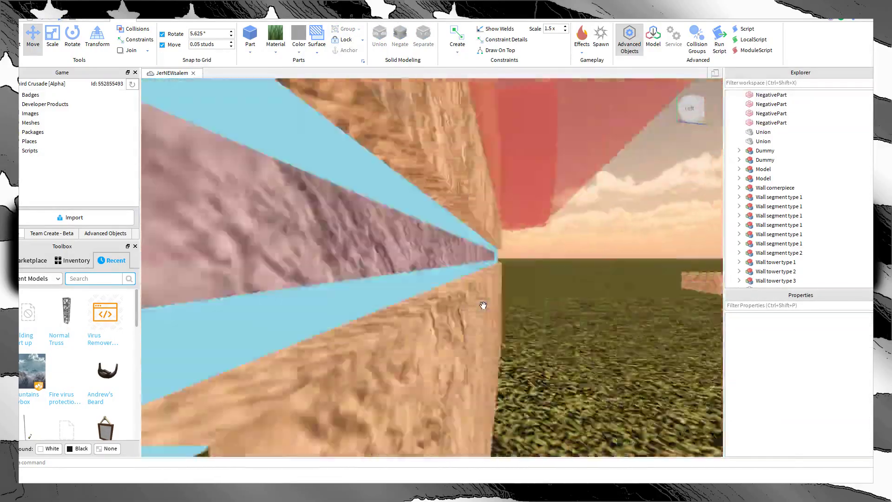
{"action": "scroll", "coordinate": [483, 305], "scroll_direction": "down", "scroll_amount": 5}
{"action": "scroll", "coordinate": [483, 307], "scroll_direction": "up", "scroll_amount": 4}
Step: Adjust one rotated negative cylinder slightly along its axis across the slab's edge
{"action": "left_click", "coordinate": [515, 318]}
{"action": "left_click", "coordinate": [496, 354]}
{"action": "scroll", "coordinate": [530, 337], "scroll_direction": "down", "scroll_amount": 3}
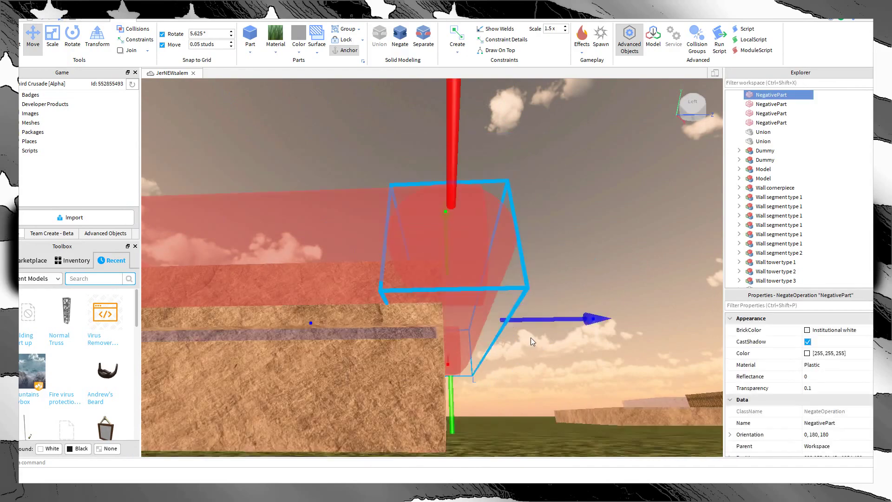
{"action": "right_click_drag", "start_coordinate": [530, 337], "coordinate": [534, 339]}
{"action": "left_click_drag", "start_coordinate": [556, 264], "coordinate": [554, 262]}
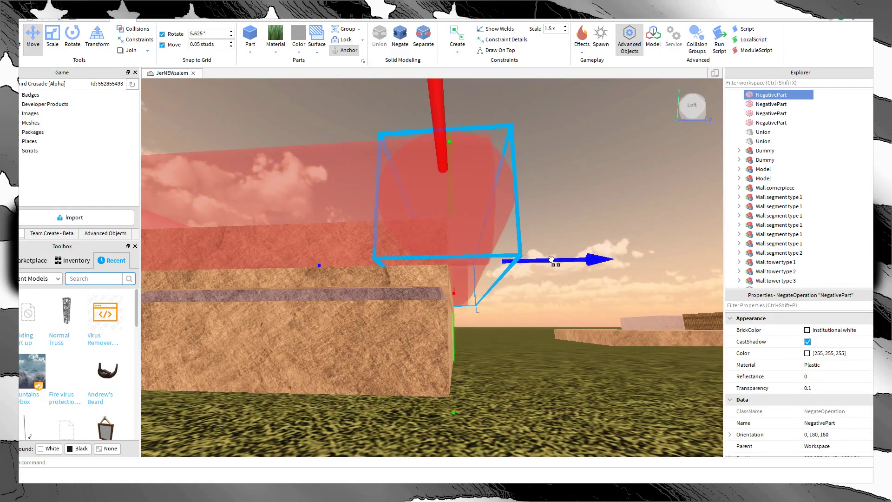
Step: Delete the two rotated negative cylinders, leaving only the pair on opposite slab edges
{"action": "key", "text": "w"}
{"action": "right_click_drag", "start_coordinate": [582, 317], "coordinate": [582, 317]}
{"action": "key", "text": "f"}
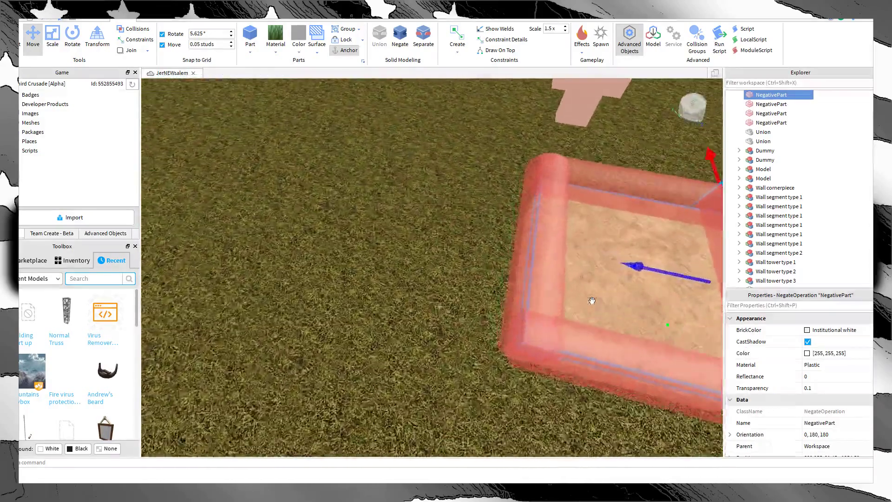
{"action": "key", "text": "Delete"}
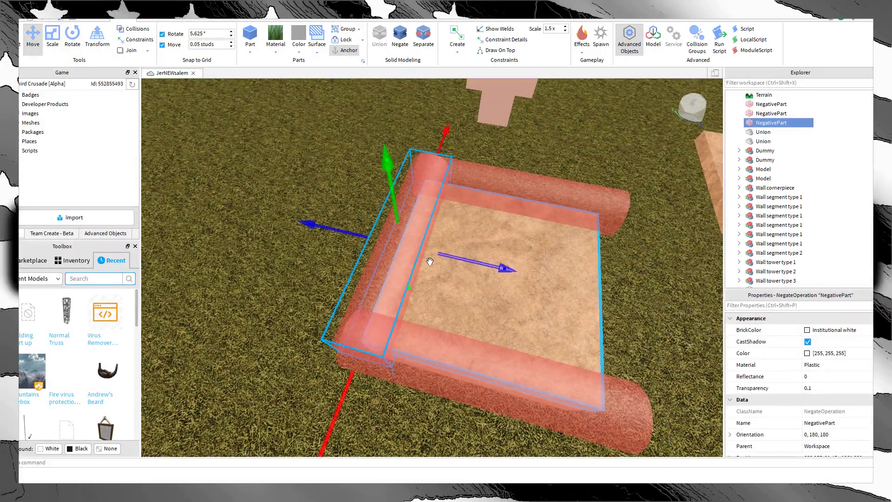
{"action": "key", "text": "Delete"}
Step: Select both opposite negative cylinders again, duplicate them and rotate the copies 90 degrees
{"action": "left_click", "coordinate": [521, 174]}
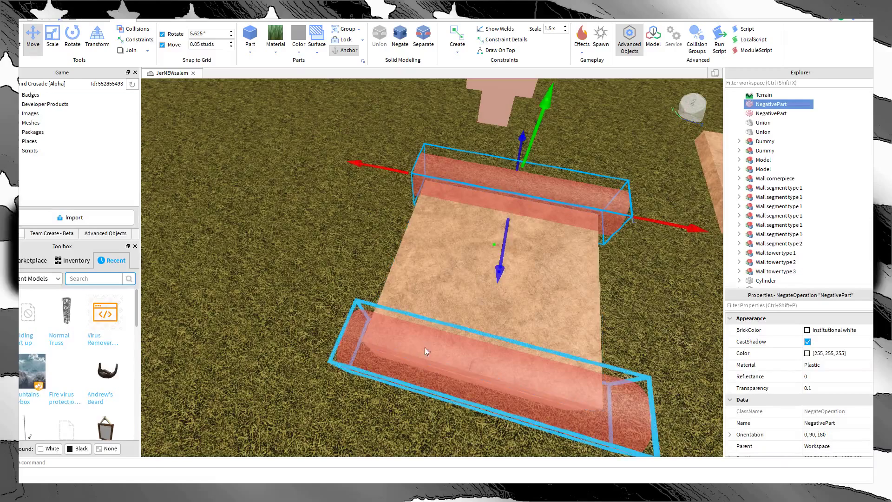
{"action": "key", "text": "ctrl+d"}
{"action": "key", "text": "ctrl+r"}
{"action": "key", "text": "w"}
{"action": "right_click_drag", "start_coordinate": [531, 306], "coordinate": [556, 300]}
Step: Remove the rotated copies and union the topmost slab with the two opposite negative cylinders
{"action": "key", "text": "f"}
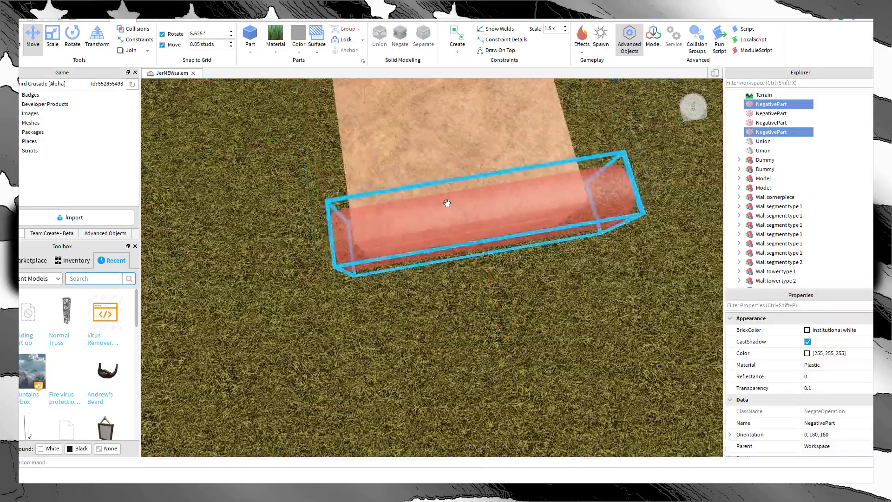
{"action": "left_click", "coordinate": [447, 194]}
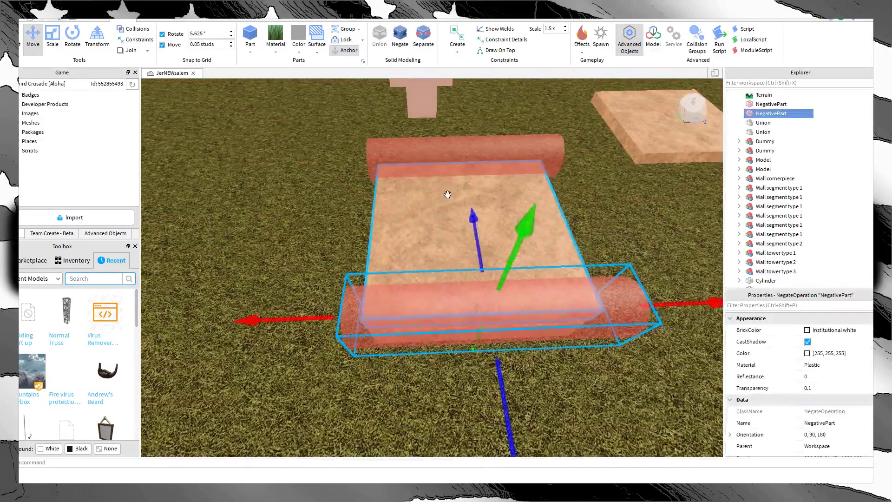
{"action": "key", "text": "ctrl+shift+g"}
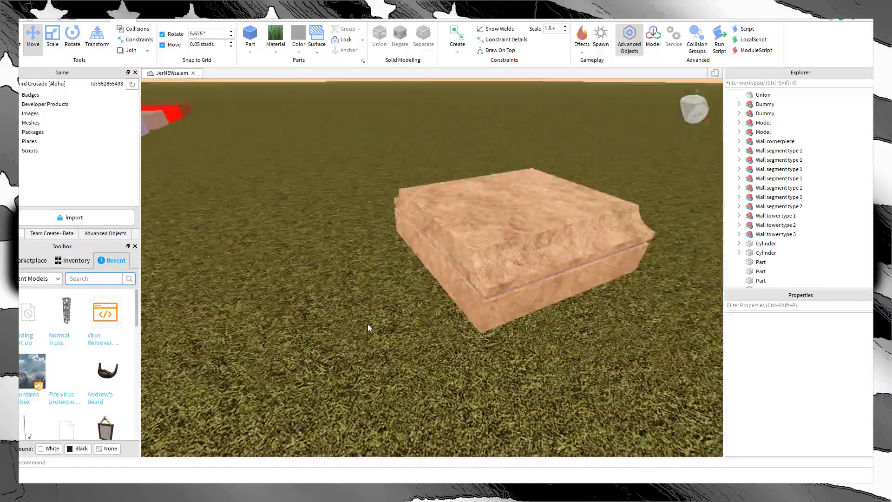
Step: Examine the slab's two carved edges from all around the column base
{"action": "key", "text": "w"}
{"action": "key", "text": "s"}
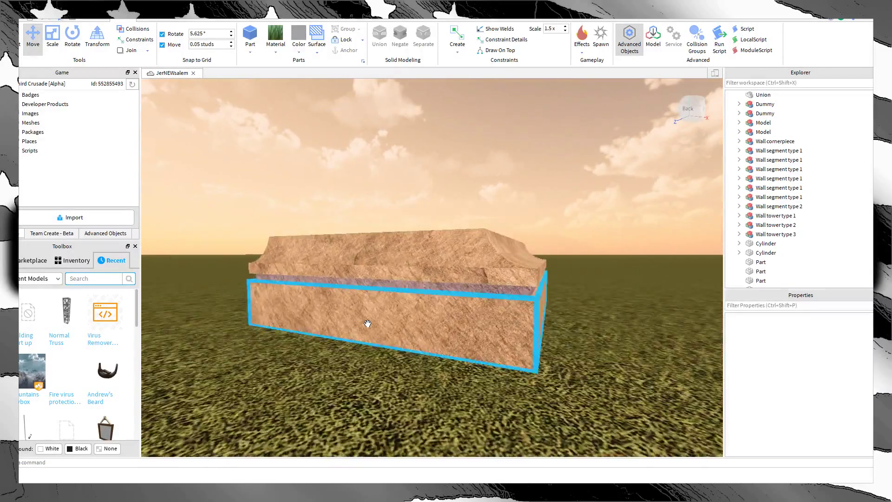
{"action": "scroll", "coordinate": [369, 325], "scroll_direction": "up", "scroll_amount": 5}
{"action": "right_click_drag", "start_coordinate": [384, 308], "coordinate": [542, 397]}
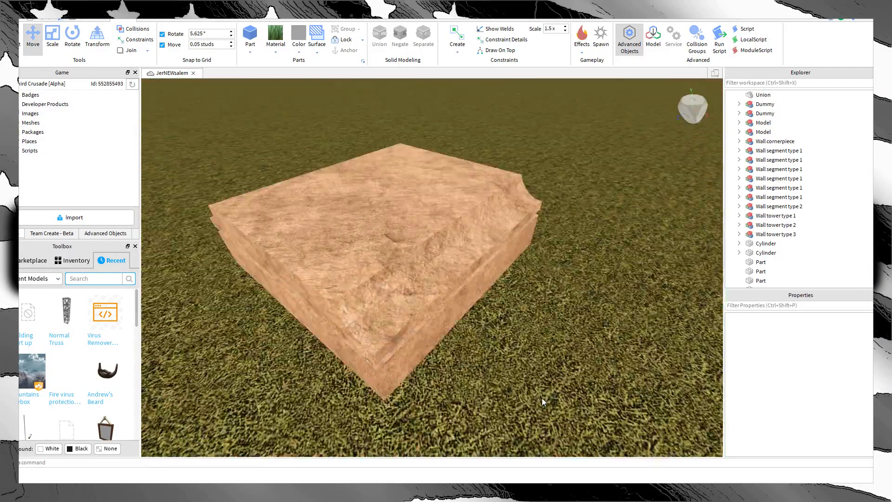
{"action": "scroll", "coordinate": [523, 343], "scroll_direction": "down", "scroll_amount": 5}
{"action": "key", "text": "w"}
{"action": "right_click_drag", "start_coordinate": [523, 341], "coordinate": [471, 322]}
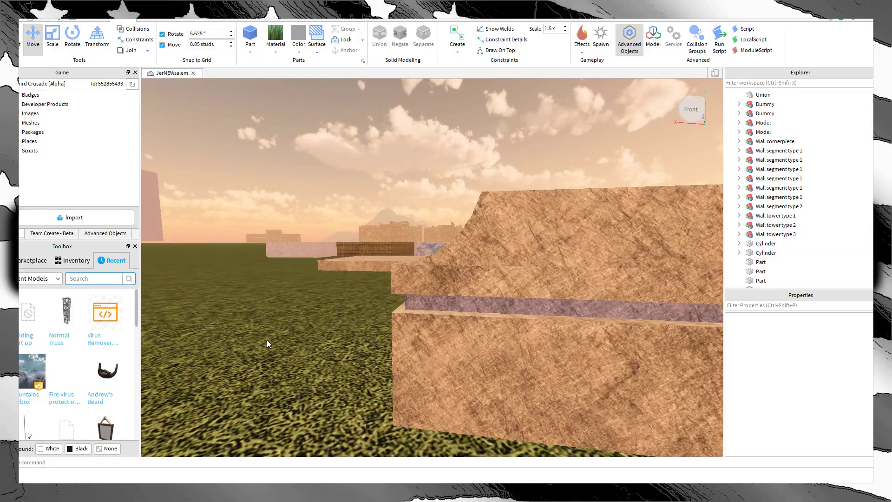
Step: Examine the curved profile at the carved slab's corner from close up
{"action": "key", "text": "a"}
{"action": "right_click_drag", "start_coordinate": [266, 339], "coordinate": [370, 363]}
{"action": "key", "text": "w"}
{"action": "key", "text": "s"}
{"action": "key", "text": "s"}
{"action": "key", "text": "w"}
{"action": "key", "text": "d"}
{"action": "key", "text": "a"}
{"action": "key", "text": "s"}
{"action": "key", "text": "w"}
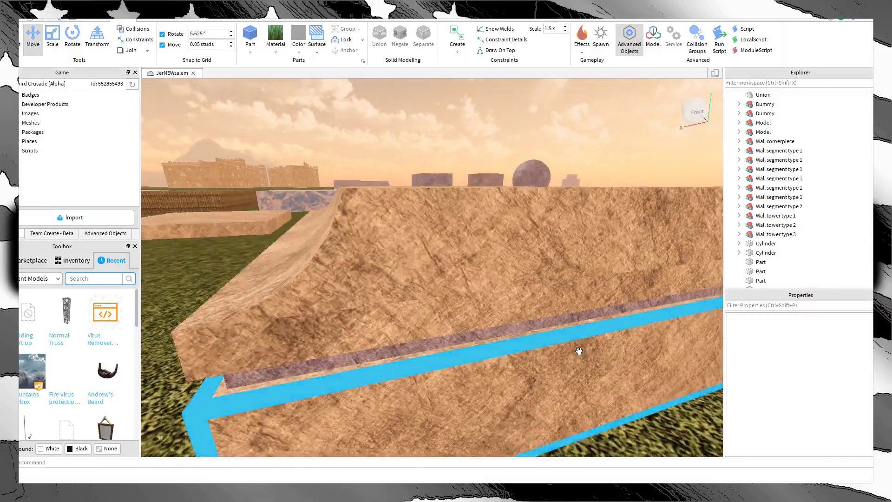
{"action": "right_click_drag", "start_coordinate": [579, 352], "coordinate": [395, 329]}
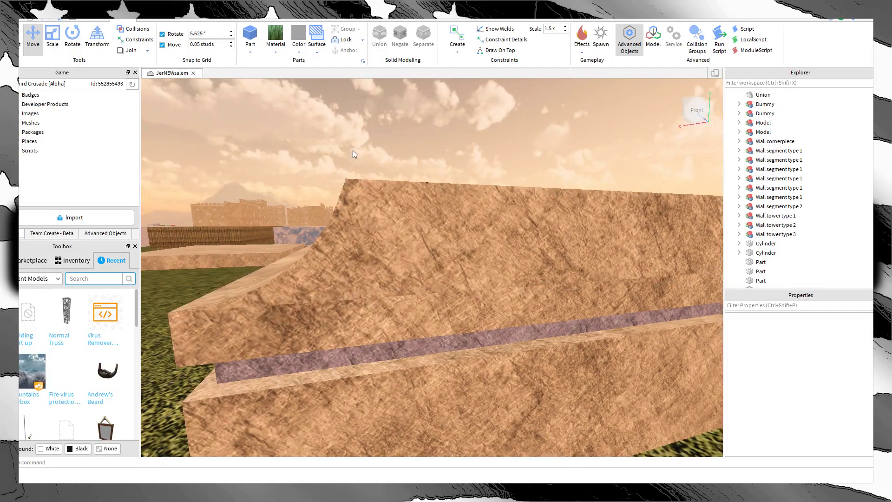
Step: Undo the slab's union, then duplicate both negative cylinders and rotate the copies 90 degrees to frame all four edges
{"action": "left_click", "coordinate": [422, 230]}
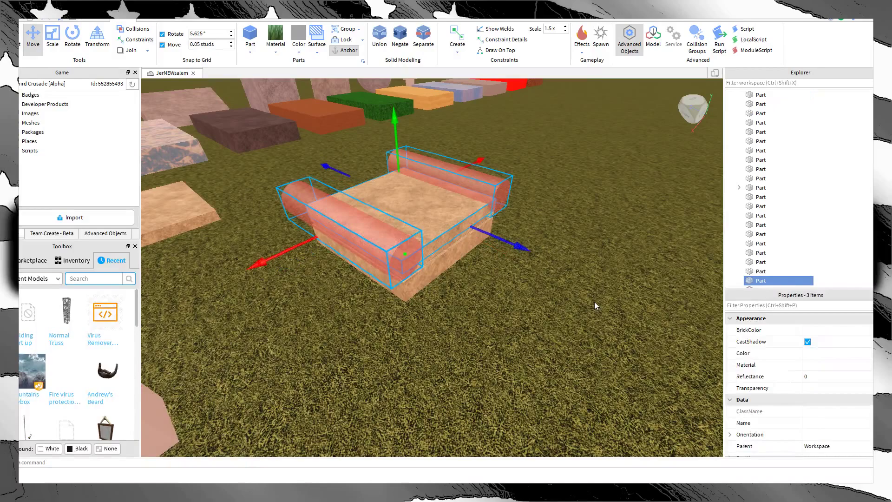
{"action": "left_click", "coordinate": [375, 246]}
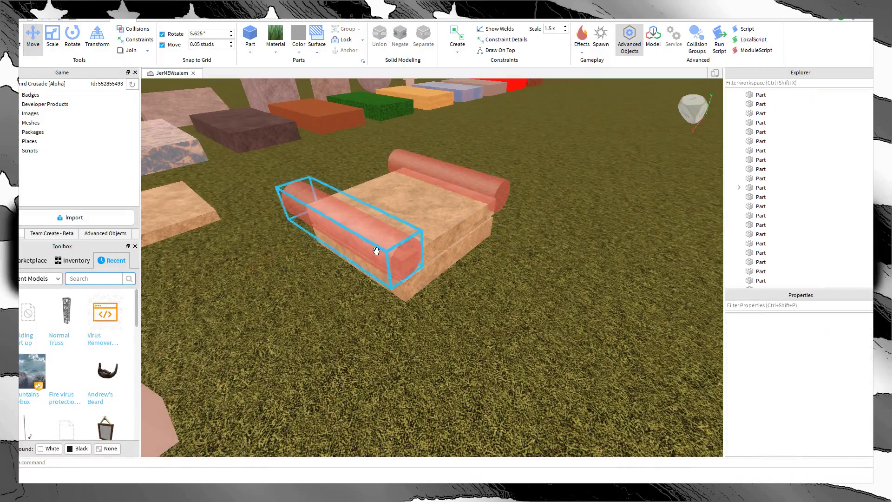
{"action": "scroll", "coordinate": [553, 224], "scroll_direction": "up", "scroll_amount": 6}
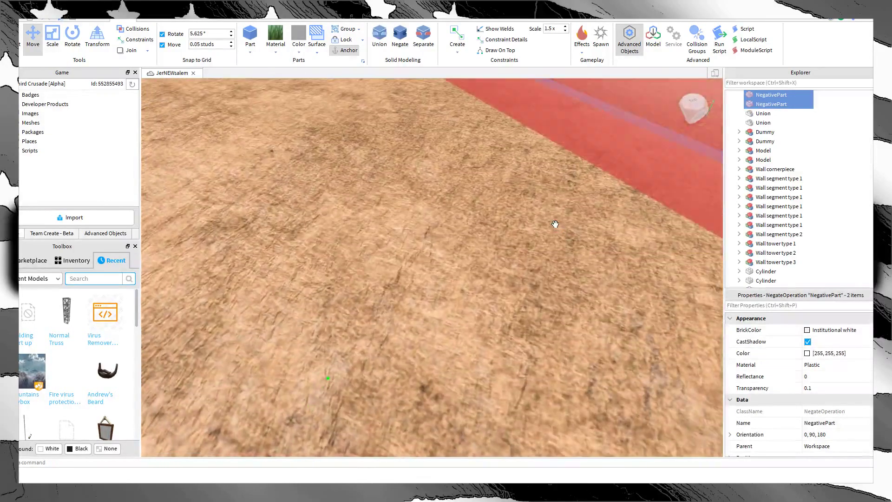
{"action": "key", "text": "ctrl+d"}
{"action": "key", "text": "ctrl+r"}
{"action": "scroll", "coordinate": [552, 231], "scroll_direction": "down", "scroll_amount": 6}
{"action": "right_click_drag", "start_coordinate": [507, 339], "coordinate": [508, 338]}
{"action": "left_click", "coordinate": [508, 338]}
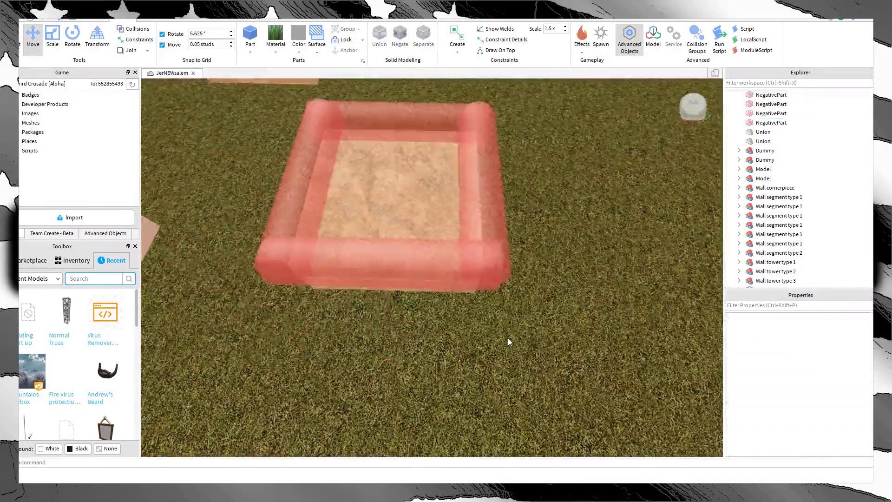
Step: Select all four negative cylinders together with the topmost slab and union them to carve every edge
{"action": "key", "text": "d"}
{"action": "key", "text": "a"}
{"action": "left_click", "coordinate": [452, 294]}
{"action": "left_click", "coordinate": [488, 304]}
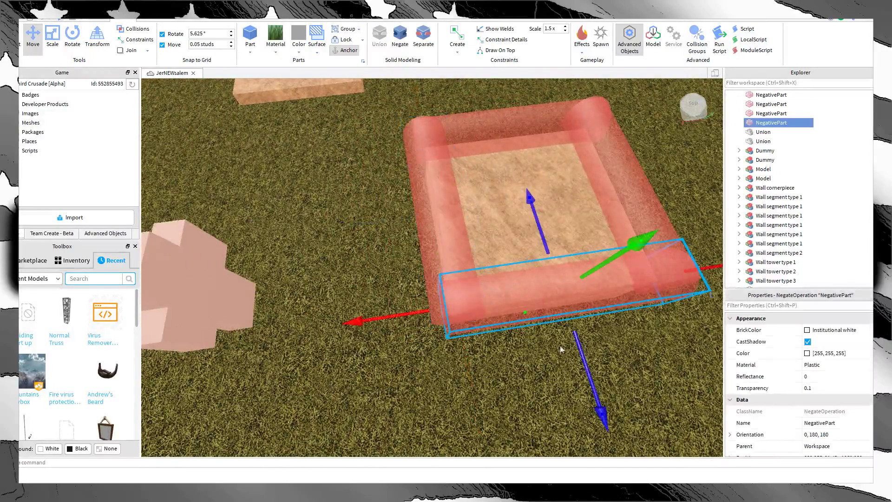
{"action": "left_click", "coordinate": [553, 358]}
{"action": "key", "text": "d"}
{"action": "right_click_drag", "start_coordinate": [557, 358], "coordinate": [341, 312]}
{"action": "left_click", "coordinate": [341, 312]}
{"action": "left_click", "coordinate": [338, 275], "text": "shift"}
{"action": "left_click", "coordinate": [364, 132], "text": "shift"}
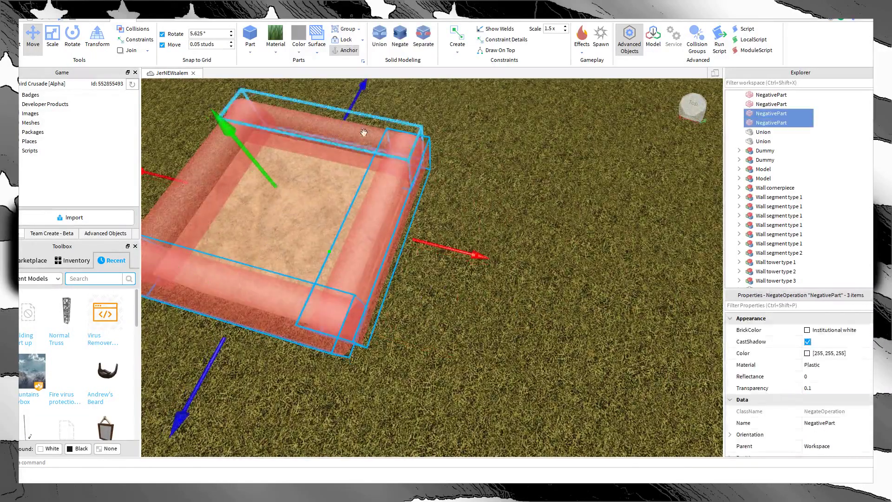
{"action": "left_click", "coordinate": [199, 188], "text": "shift"}
{"action": "left_click", "coordinate": [466, 200]}
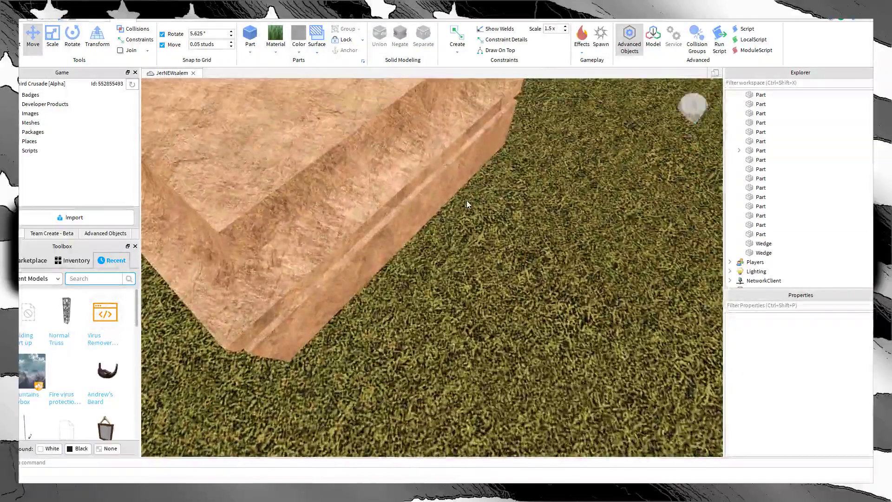
Step: Examine the slab's four carved edges and their meeting corners from a low angle
{"action": "right_click_drag", "start_coordinate": [466, 200], "coordinate": [600, 253]}
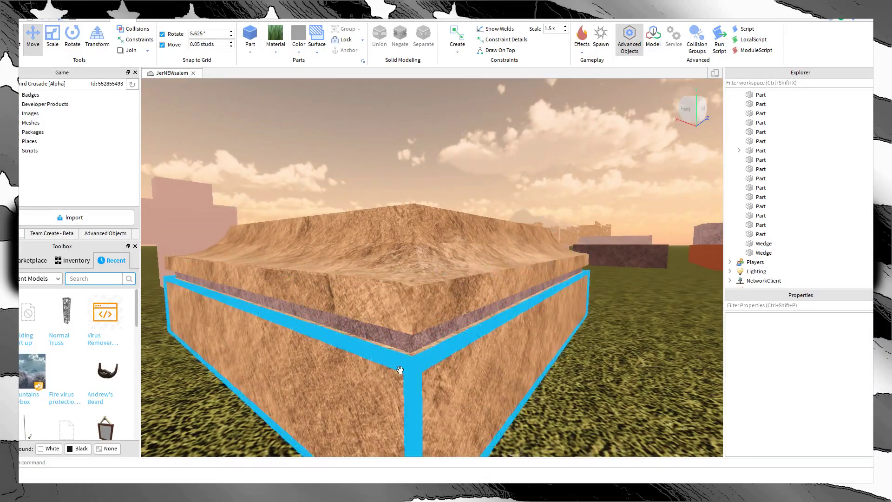
{"action": "right_click_drag", "start_coordinate": [401, 378], "coordinate": [400, 379]}
{"action": "right_click_drag", "start_coordinate": [513, 400], "coordinate": [520, 397]}
{"action": "left_click", "coordinate": [483, 371]}
Step: Undo the four-sided union and delete two negative cylinders on opposite edges of the slab
{"action": "scroll", "coordinate": [483, 371], "scroll_direction": "down", "scroll_amount": 5}
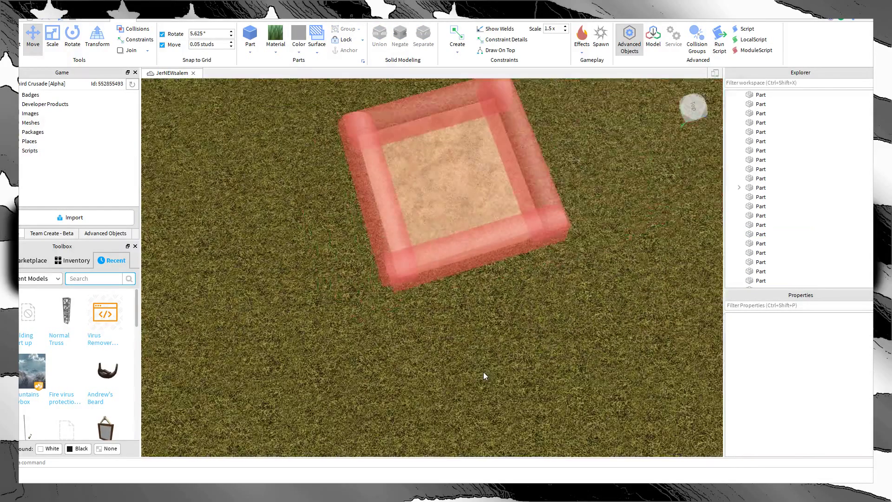
{"action": "scroll", "coordinate": [480, 359], "scroll_direction": "up", "scroll_amount": 2}
{"action": "left_click", "coordinate": [494, 248]}
{"action": "left_click", "coordinate": [524, 205], "text": "ctrl"}
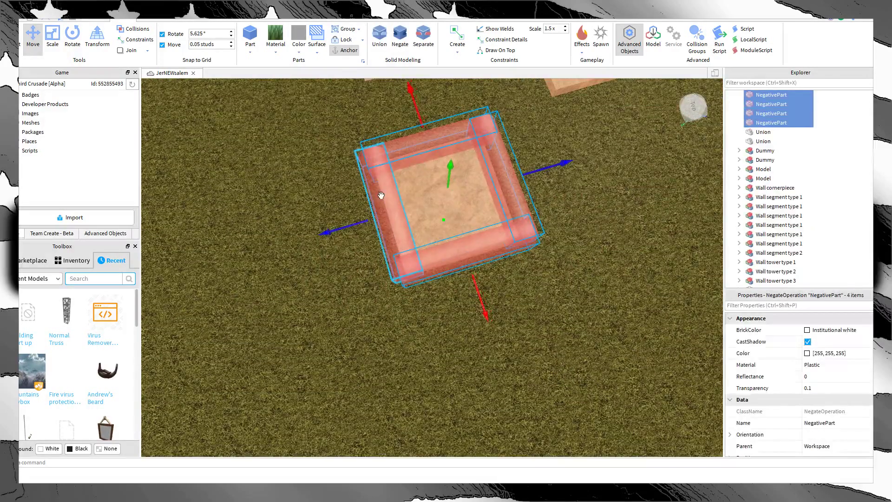
{"action": "left_click", "coordinate": [584, 309]}
{"action": "left_click", "coordinate": [380, 227]}
{"action": "key", "text": "Delete"}
{"action": "left_click", "coordinate": [498, 193]}
{"action": "key", "text": "Delete"}
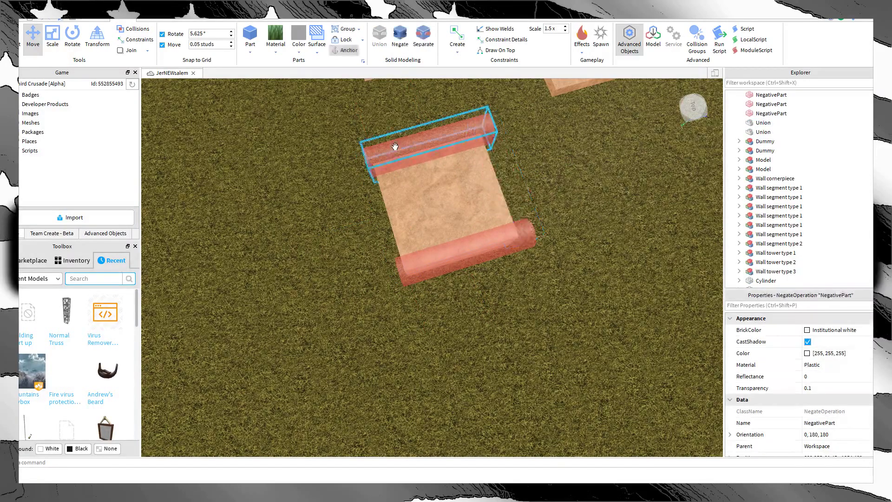
Step: Union the two remaining negative cylinders into a single negative part
{"action": "left_click", "coordinate": [394, 145]}
{"action": "left_click", "coordinate": [446, 266], "text": "ctrl"}
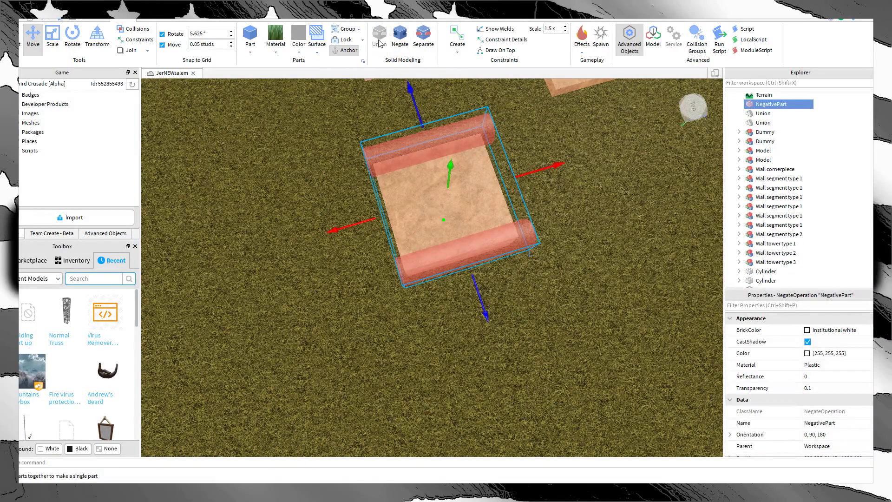
{"action": "right_click_drag", "start_coordinate": [370, 266], "coordinate": [373, 267]}
Step: Undo the union of the negative cylinders and the last deletion, then delete the restored third cylinder again
{"action": "key", "text": "ctrl+z"}
{"action": "key", "text": "ctrl+z"}
{"action": "left_click", "coordinate": [381, 270]}
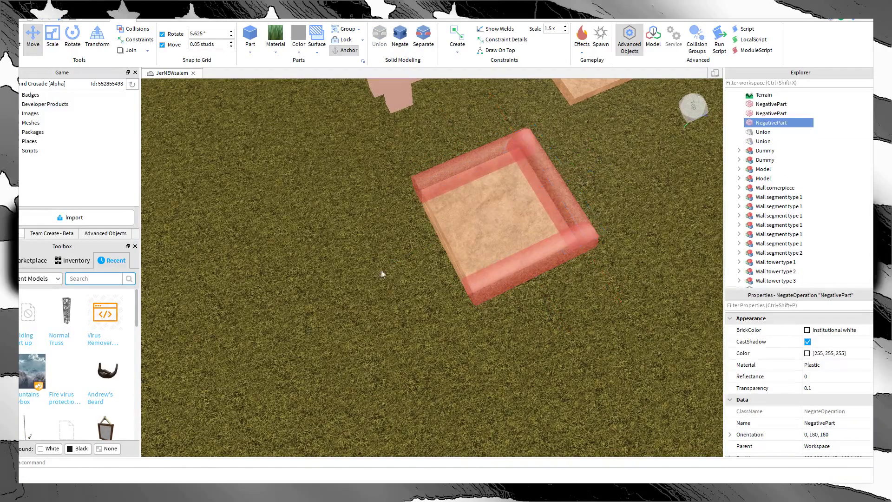
{"action": "left_click", "coordinate": [553, 169]}
{"action": "key", "text": "Delete"}
Step: Select the two opposite negative cylinders and turn them back into solid cylinders
{"action": "left_click", "coordinate": [531, 249]}
{"action": "left_click", "coordinate": [457, 169], "text": "ctrl"}
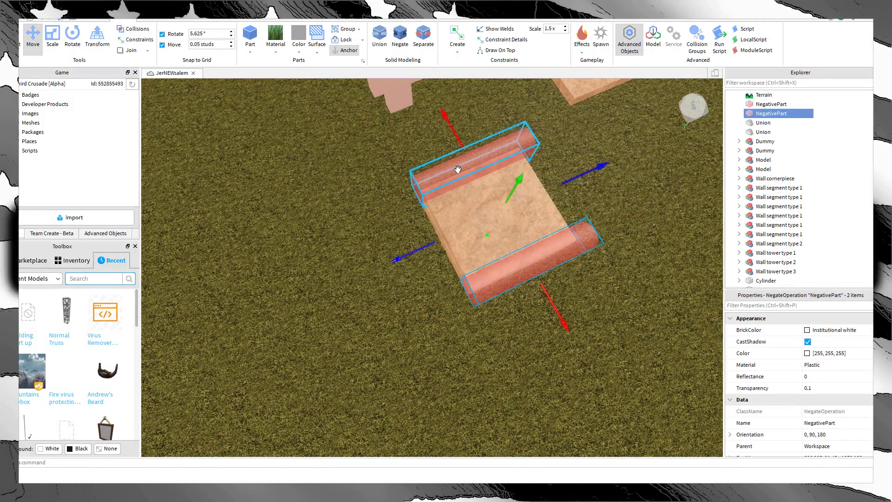
{"action": "left_click", "coordinate": [406, 55]}
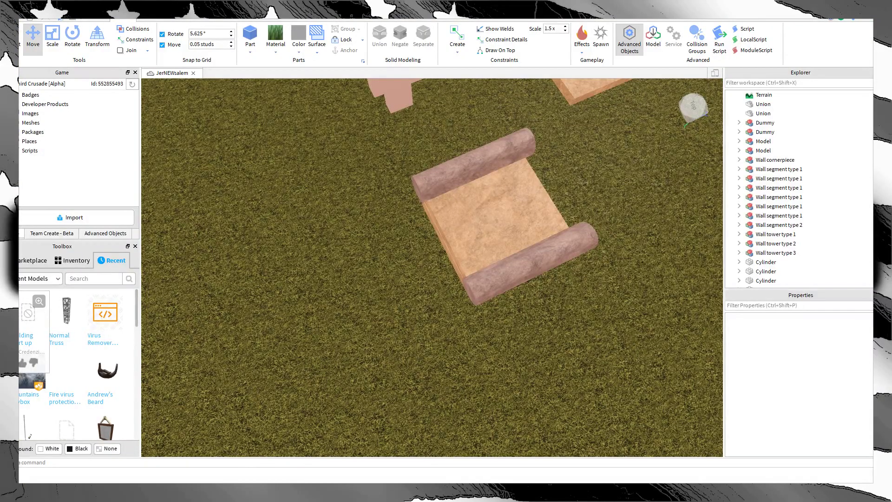
Step: Bring up the installed plugin tools with the two solid cylinders on the slab in view
{"action": "right_click_drag", "start_coordinate": [212, 252], "coordinate": [301, 247]}
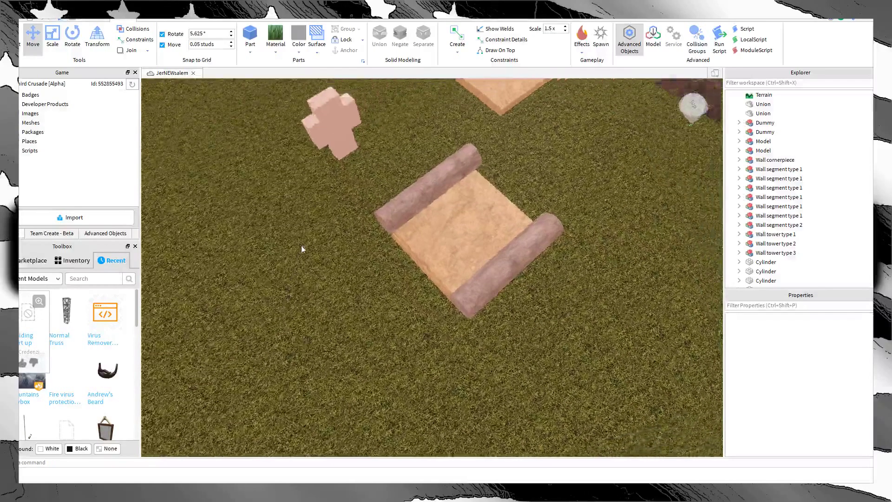
{"action": "key", "text": "w"}
{"action": "key", "text": "s"}
{"action": "left_click", "coordinate": [199, 19]}
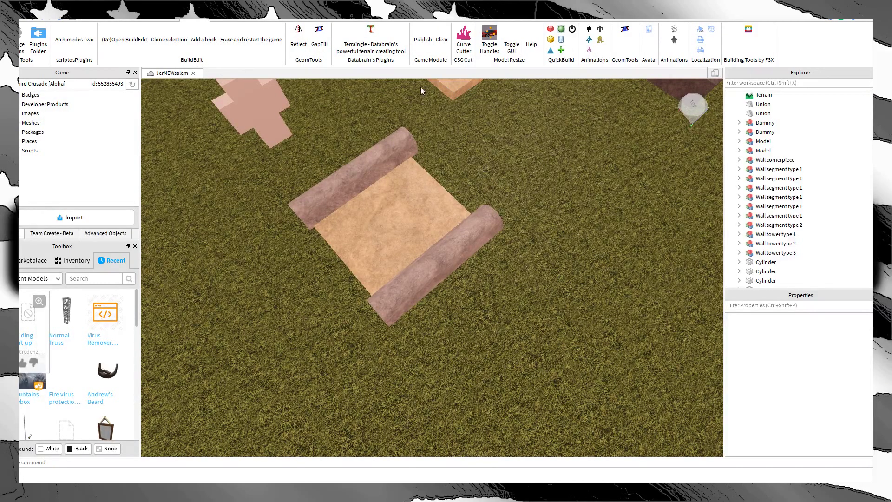
{"action": "right_click_drag", "start_coordinate": [341, 175], "coordinate": [342, 179]}
{"action": "key", "text": "w"}
{"action": "key", "text": "s"}
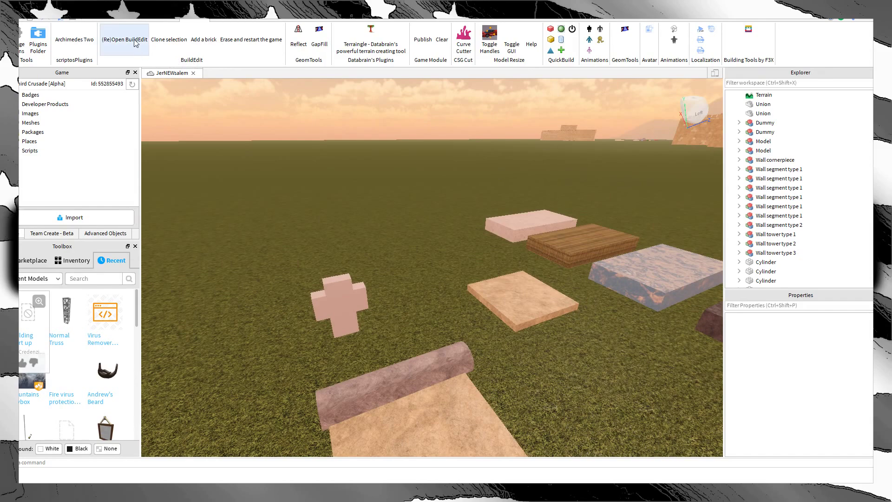
{"action": "left_click", "coordinate": [135, 43]}
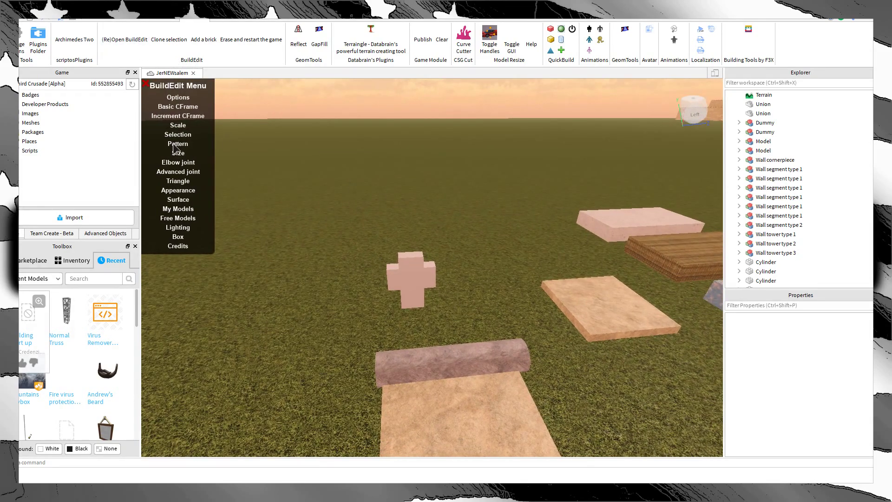
{"action": "left_click", "coordinate": [125, 43]}
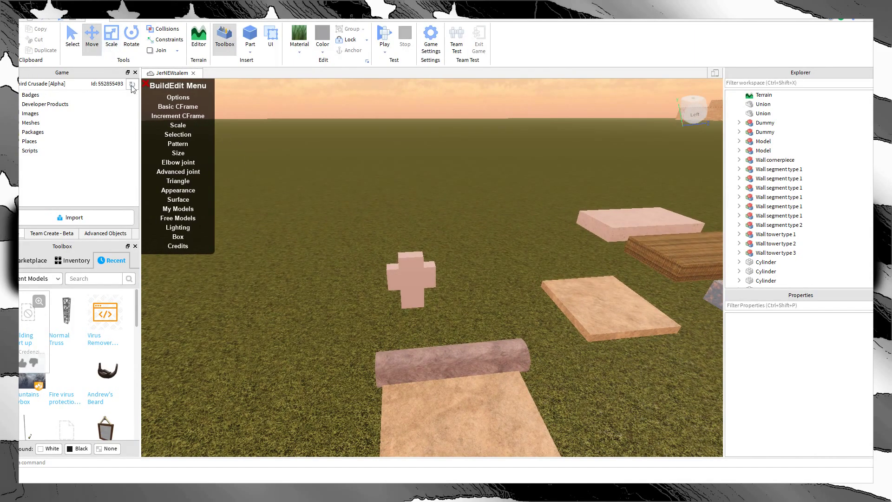
{"action": "left_click", "coordinate": [149, 84]}
Step: Resize the cylinder along the slab's far edge at both ends to fit the slab's width
{"action": "right_click_drag", "start_coordinate": [405, 213], "coordinate": [341, 268]}
{"action": "key", "text": "w"}
{"action": "left_click", "coordinate": [309, 178]}
{"action": "right_click_drag", "start_coordinate": [309, 178], "coordinate": [308, 179]}
{"action": "scroll", "coordinate": [308, 178], "scroll_direction": "down", "scroll_amount": 1}
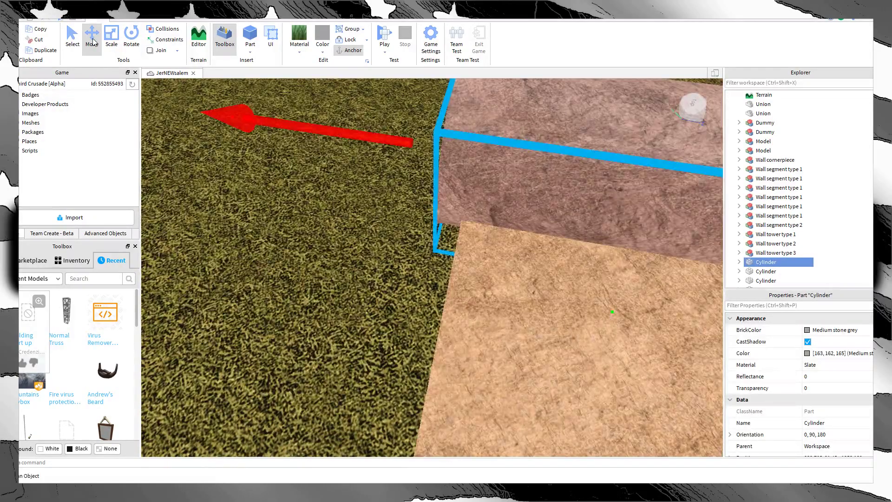
{"action": "left_click", "coordinate": [111, 37]}
{"action": "left_click_drag", "start_coordinate": [318, 138], "coordinate": [340, 135]}
{"action": "left_click", "coordinate": [386, 222]}
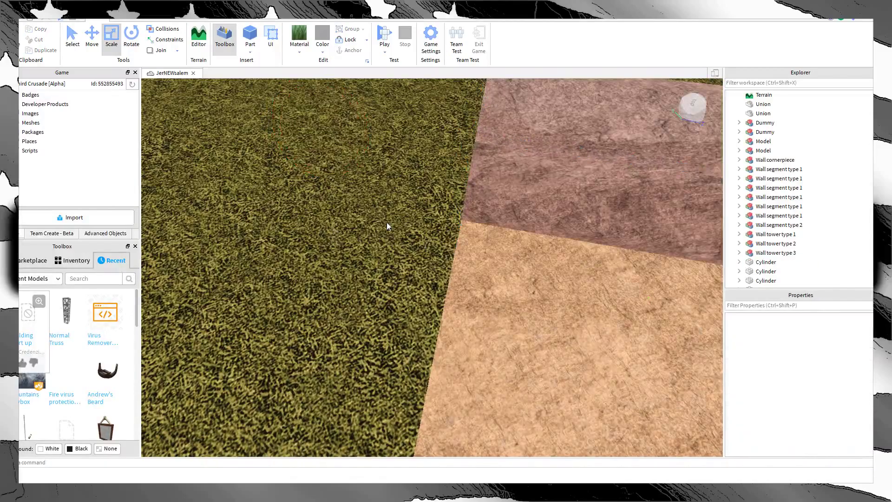
{"action": "scroll", "coordinate": [394, 223], "scroll_direction": "down", "scroll_amount": 4}
{"action": "left_click", "coordinate": [406, 223]}
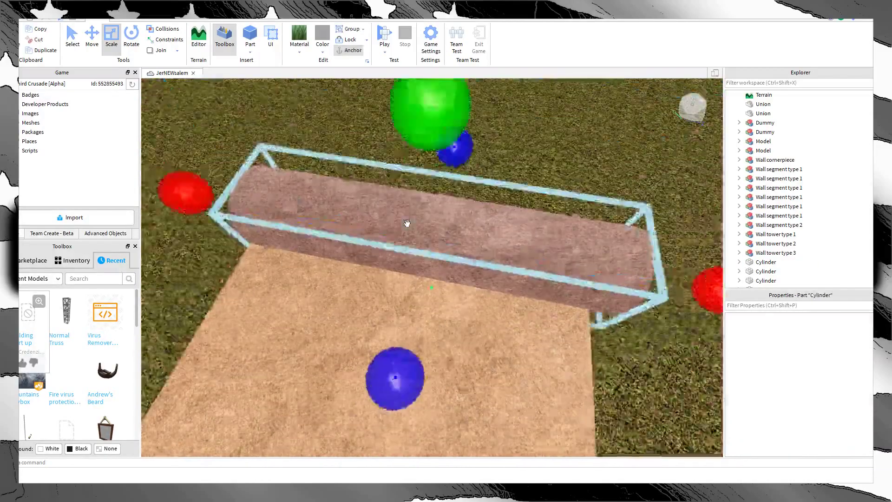
{"action": "key", "text": "f"}
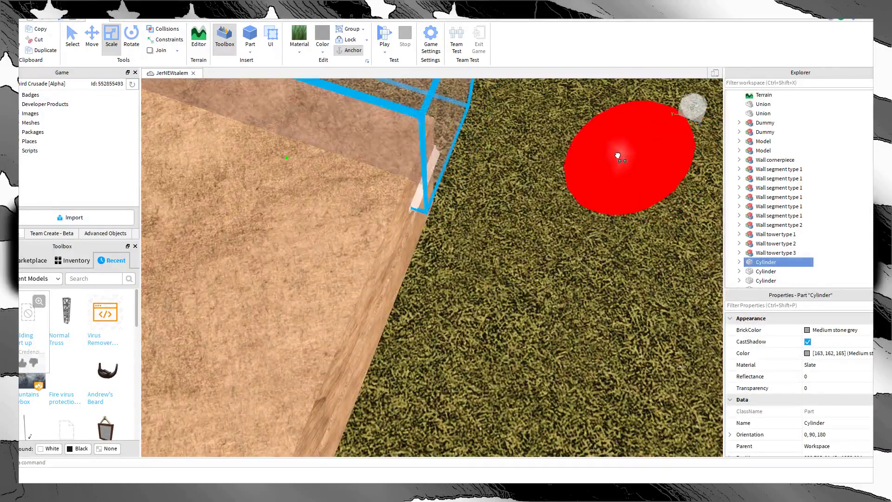
{"action": "left_click_drag", "start_coordinate": [602, 143], "coordinate": [595, 139]}
Step: Examine the resized cylinder's Size property and how its ends line up with the slab from several angles
{"action": "right_click_drag", "start_coordinate": [543, 249], "coordinate": [543, 249]}
{"action": "scroll", "coordinate": [542, 248], "scroll_direction": "down", "scroll_amount": 10}
{"action": "scroll", "coordinate": [840, 395], "scroll_direction": "down", "scroll_amount": 8}
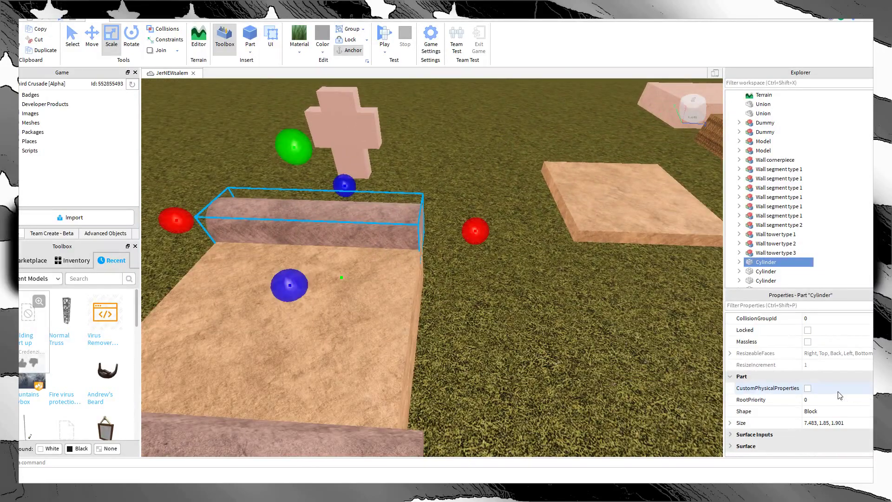
{"action": "right_click_drag", "start_coordinate": [502, 356], "coordinate": [500, 351]}
{"action": "key", "text": "w"}
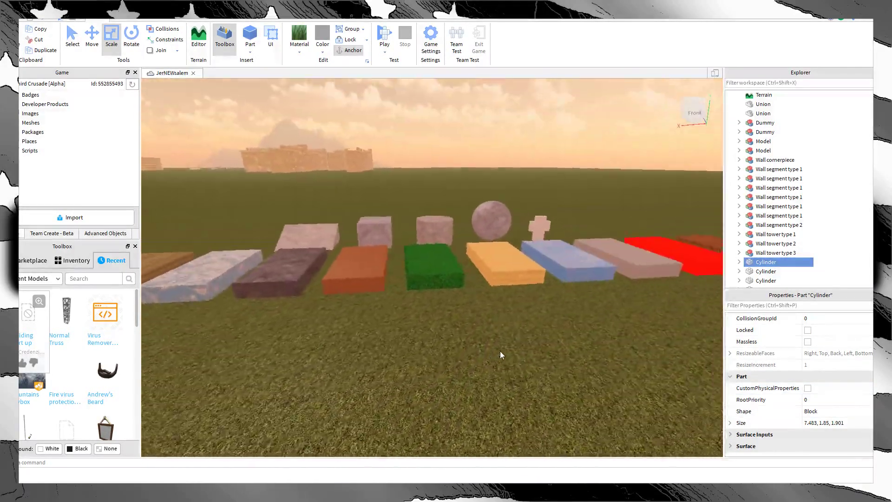
{"action": "right_click_drag", "start_coordinate": [363, 342], "coordinate": [362, 341]}
{"action": "key", "text": "w"}
{"action": "left_click", "coordinate": [386, 243]}
{"action": "right_click_drag", "start_coordinate": [419, 246], "coordinate": [419, 245]}
{"action": "key", "text": "w"}
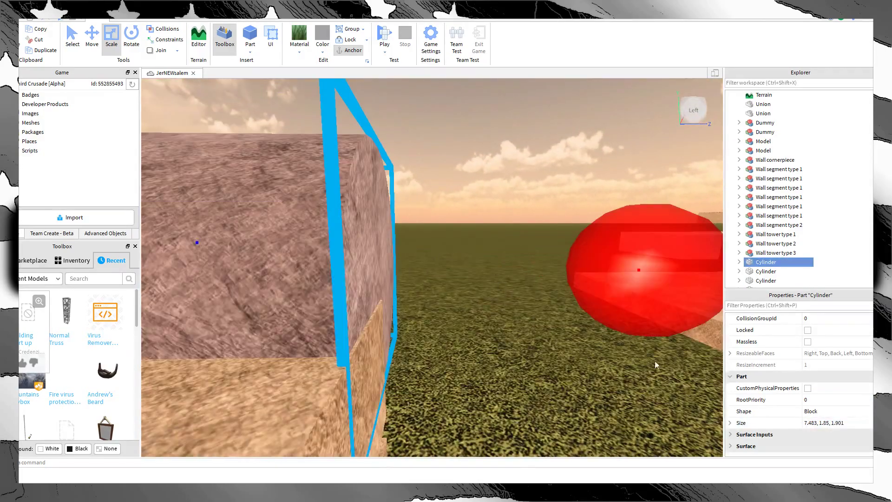
{"action": "key", "text": "s"}
{"action": "key", "text": "s"}
{"action": "right_click_drag", "start_coordinate": [513, 332], "coordinate": [513, 333]}
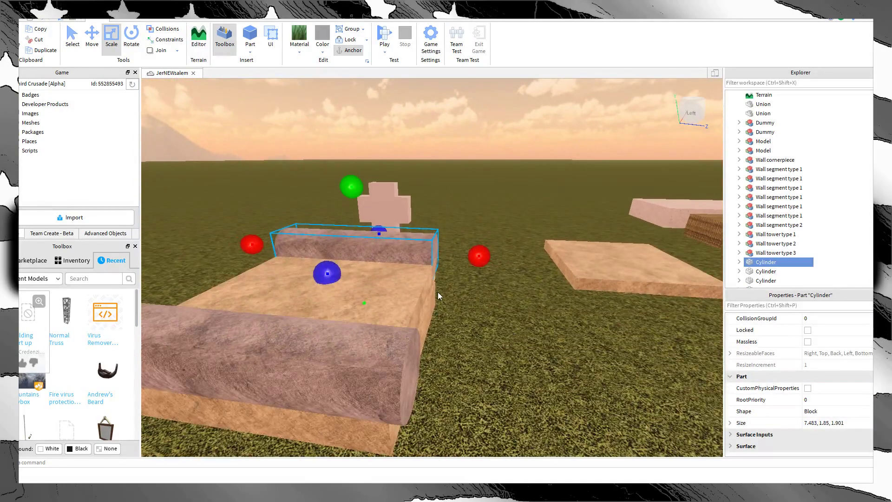
{"action": "key", "text": "w"}
{"action": "scroll", "coordinate": [561, 348], "scroll_direction": "down", "scroll_amount": 3}
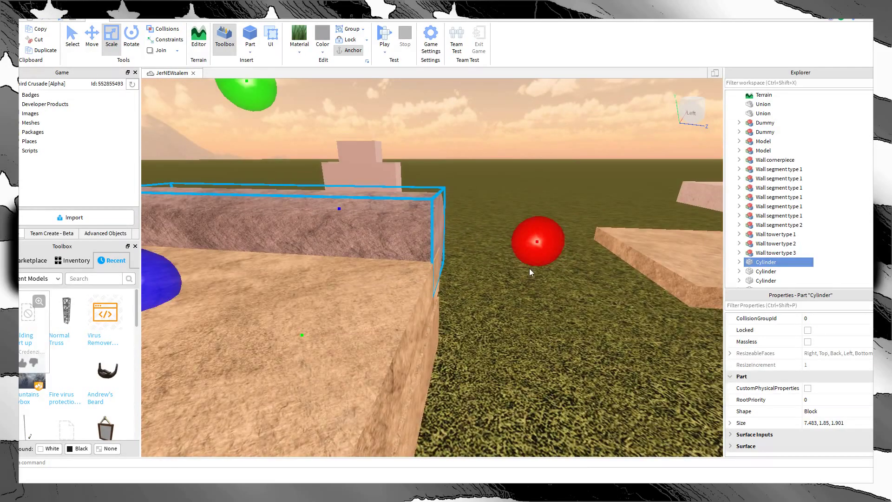
Step: Set the far cylinder's Size property to 7.5, 1.85, 1.9
{"action": "left_click", "coordinate": [123, 21]}
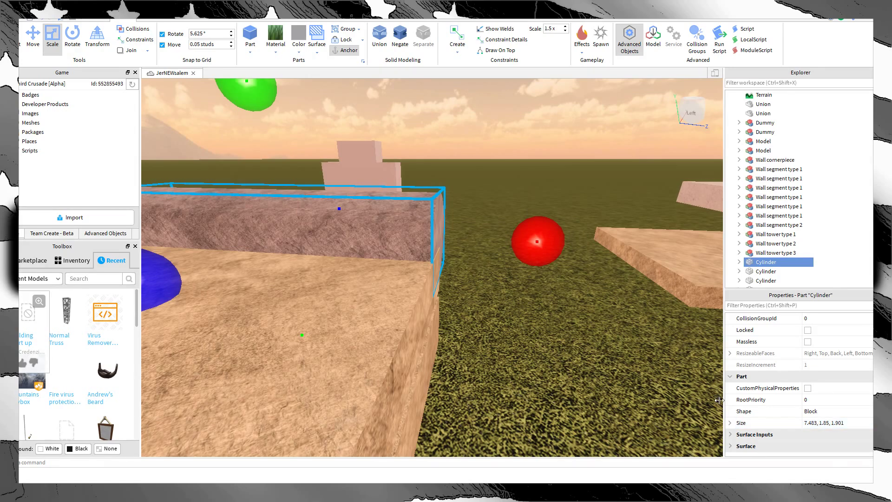
{"action": "left_click", "coordinate": [402, 344]}
{"action": "left_click", "coordinate": [372, 233]}
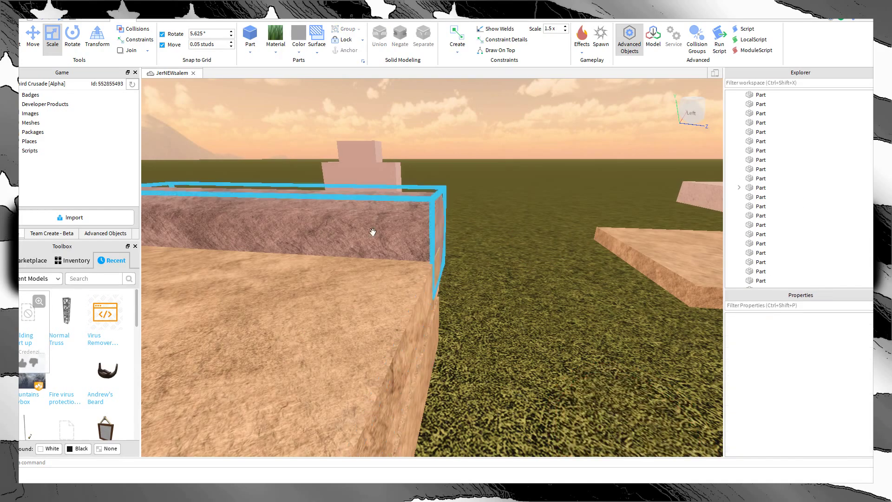
{"action": "scroll", "coordinate": [811, 431], "scroll_direction": "down", "scroll_amount": 10}
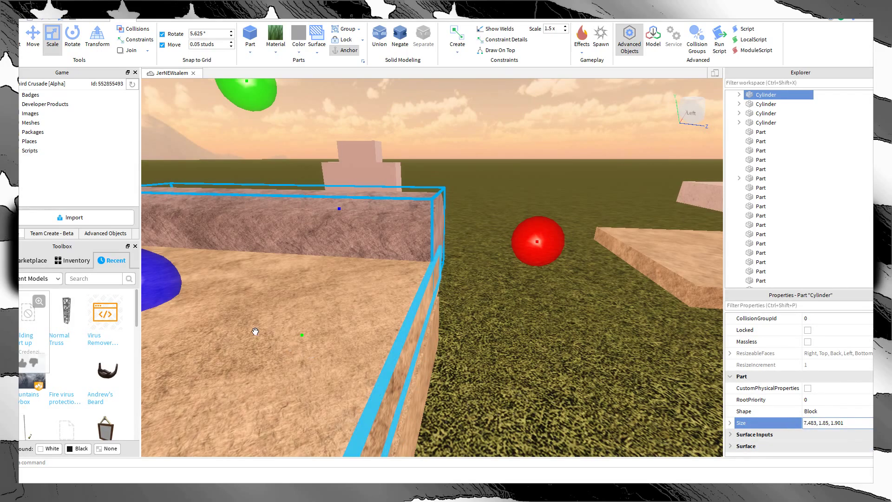
{"action": "key", "text": "Return"}
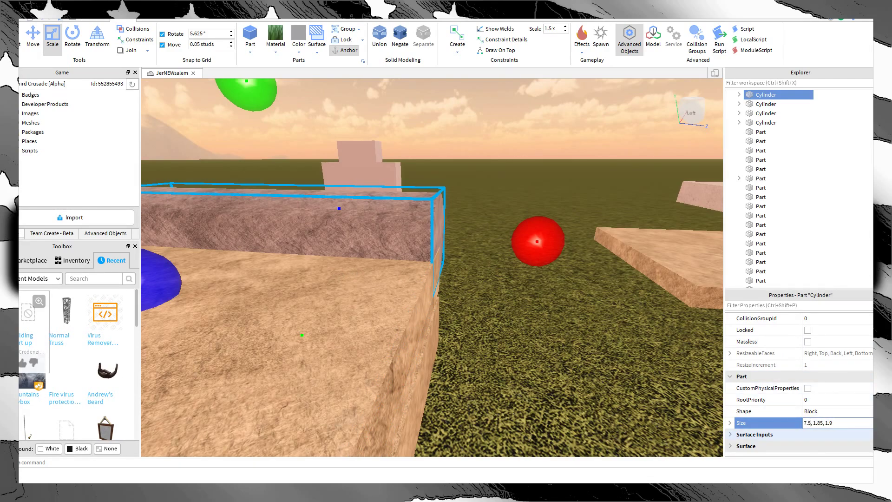
{"action": "key", "text": "Return"}
{"action": "left_click", "coordinate": [669, 404]}
Step: Turn off move snapping and shift the far cylinder along its length until its end is flush with the slab's side
{"action": "key", "text": "a"}
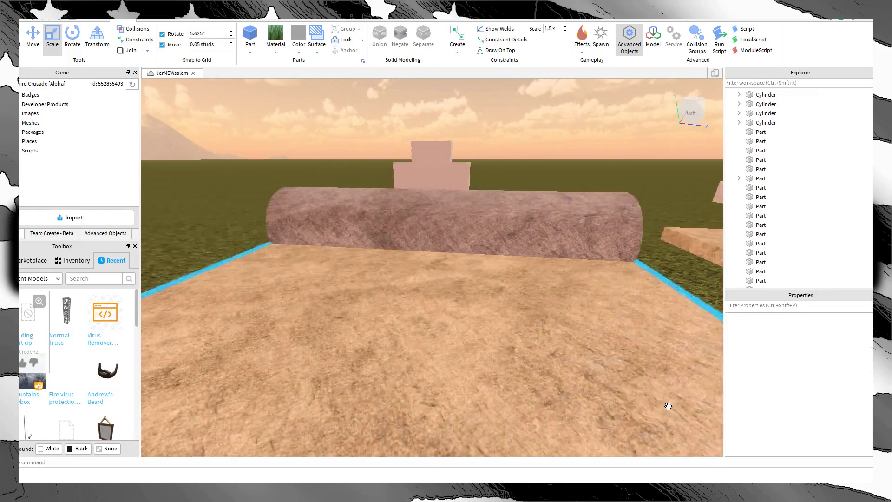
{"action": "right_click_drag", "start_coordinate": [500, 327], "coordinate": [396, 419]}
{"action": "left_click", "coordinate": [388, 237]}
{"action": "left_click", "coordinate": [38, 49]}
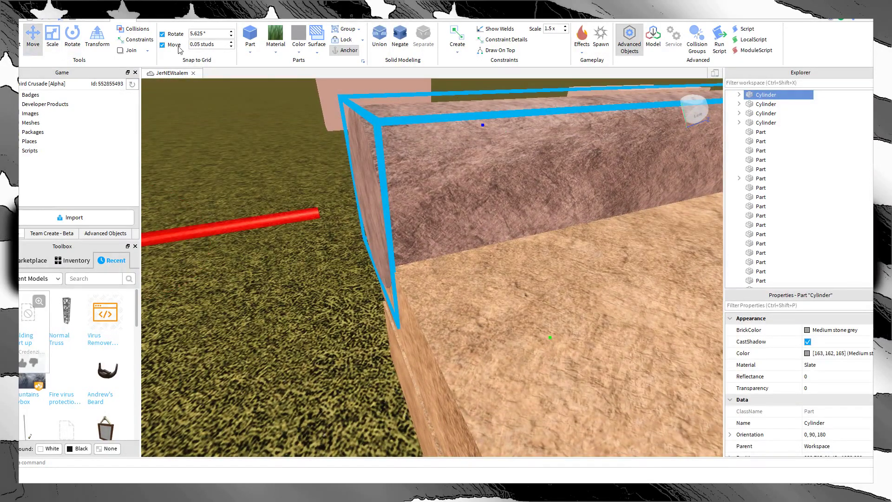
{"action": "left_click_drag", "start_coordinate": [267, 212], "coordinate": [275, 216]}
{"action": "left_click", "coordinate": [260, 292]}
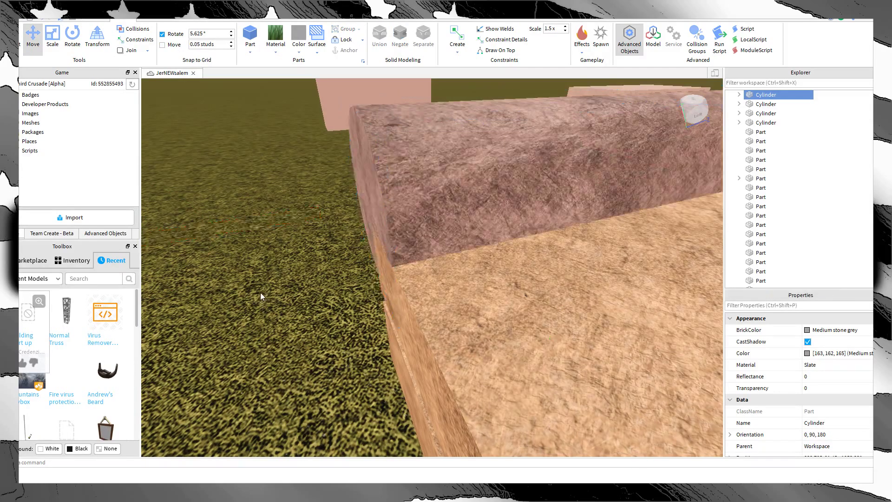
Step: Delete the other cylinder on the slab's opposite edge
{"action": "right_click_drag", "start_coordinate": [260, 291], "coordinate": [260, 292]}
{"action": "key", "text": "a"}
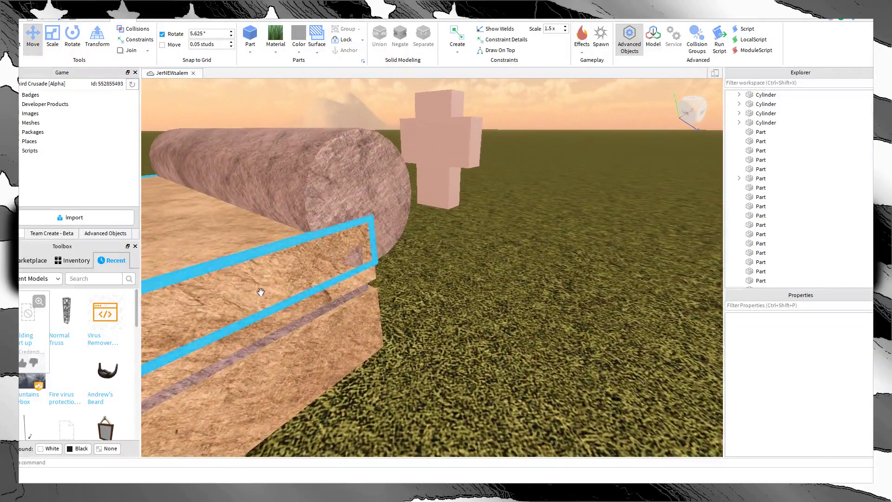
{"action": "left_click", "coordinate": [173, 48]}
{"action": "left_click", "coordinate": [322, 193]}
{"action": "right_click_drag", "start_coordinate": [414, 235], "coordinate": [414, 236]}
{"action": "left_click", "coordinate": [358, 233]}
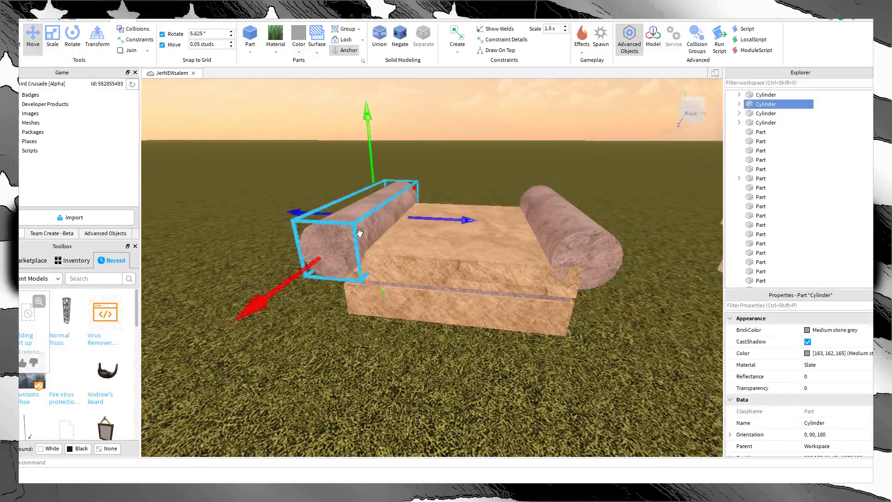
{"action": "right_click_drag", "start_coordinate": [358, 233], "coordinate": [358, 233]}
{"action": "key", "text": "Delete"}
Step: Duplicate the resized cylinder and move the copy onto the slab's opposite edge
{"action": "scroll", "coordinate": [344, 233], "scroll_direction": "up", "scroll_amount": 3}
{"action": "left_click", "coordinate": [454, 242]}
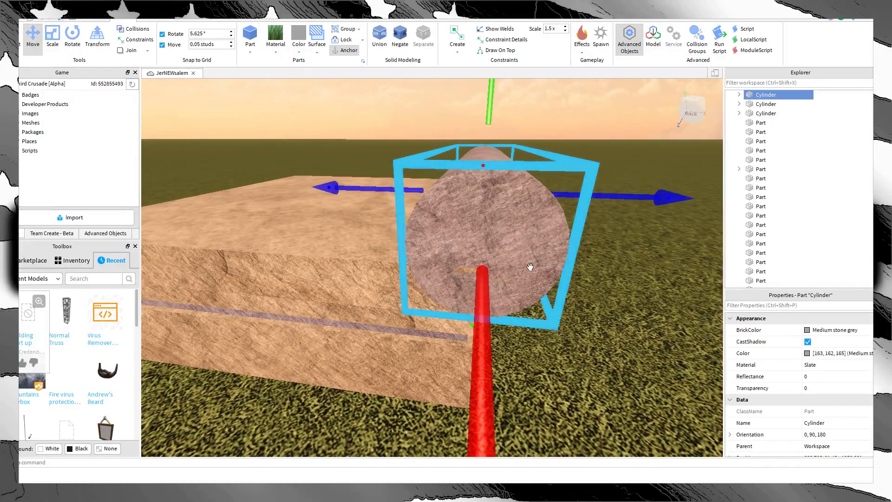
{"action": "key", "text": "ctrl+d"}
{"action": "key", "text": "a"}
{"action": "left_click_drag", "start_coordinate": [607, 192], "coordinate": [559, 249]}
{"action": "right_click_drag", "start_coordinate": [560, 249], "coordinate": [559, 249]}
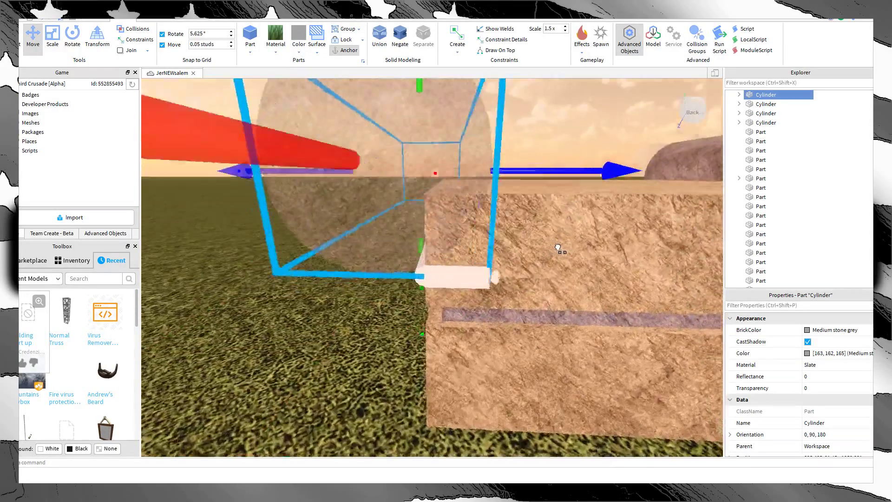
{"action": "left_click_drag", "start_coordinate": [559, 249], "coordinate": [561, 249]}
{"action": "right_click_drag", "start_coordinate": [559, 249], "coordinate": [561, 249]}
{"action": "left_click_drag", "start_coordinate": [561, 249], "coordinate": [534, 335]}
{"action": "scroll", "coordinate": [806, 386], "scroll_direction": "down", "scroll_amount": 8}
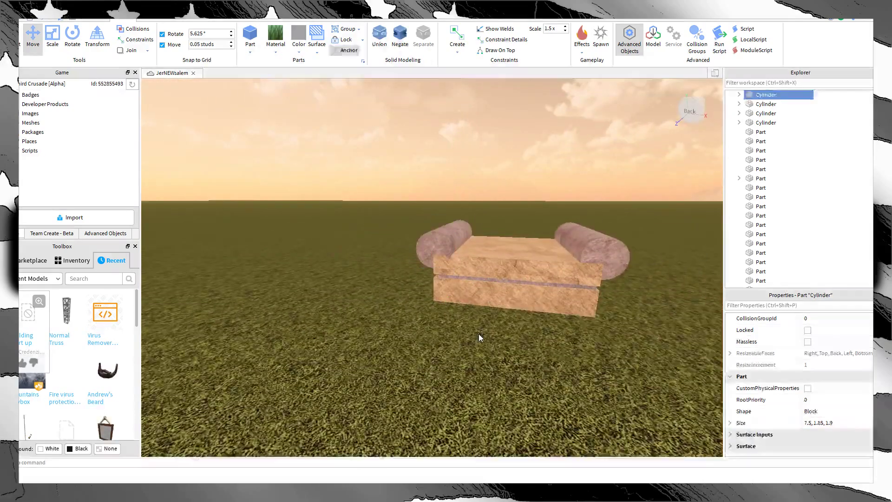
Step: Duplicate both opposite cylinders and rotate the copies 90° onto the slab's two remaining edges
{"action": "scroll", "coordinate": [479, 333], "scroll_direction": "up", "scroll_amount": 2}
{"action": "key", "text": "d"}
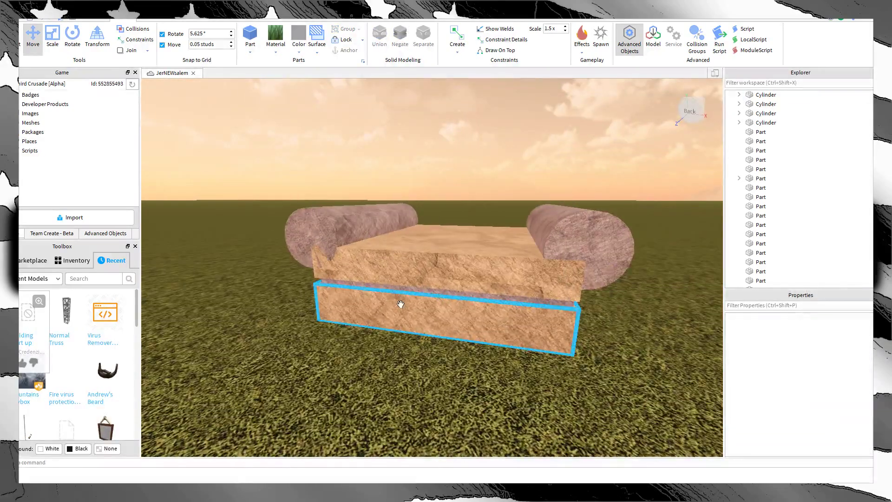
{"action": "key", "text": "d"}
{"action": "scroll", "coordinate": [418, 321], "scroll_direction": "down", "scroll_amount": 2}
{"action": "right_click_drag", "start_coordinate": [437, 326], "coordinate": [431, 326]}
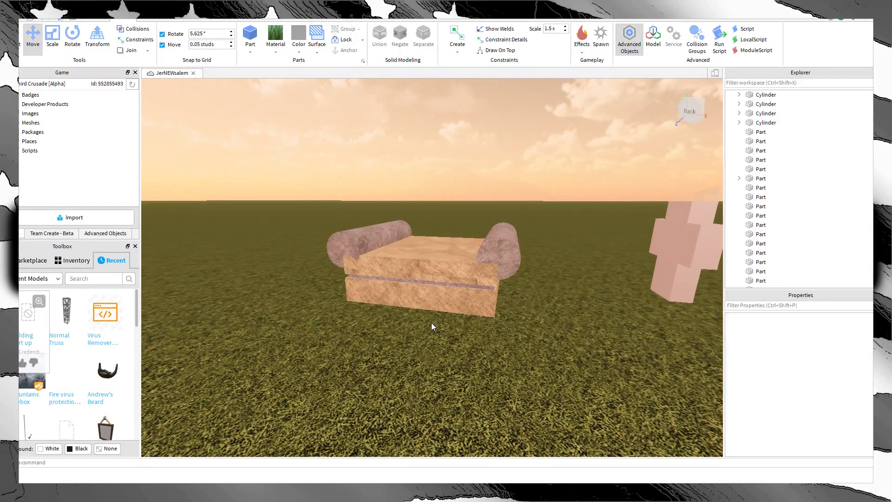
{"action": "scroll", "coordinate": [431, 326], "scroll_direction": "up", "scroll_amount": 5}
{"action": "left_click", "coordinate": [552, 246]}
{"action": "left_click", "coordinate": [324, 208], "text": "ctrl"}
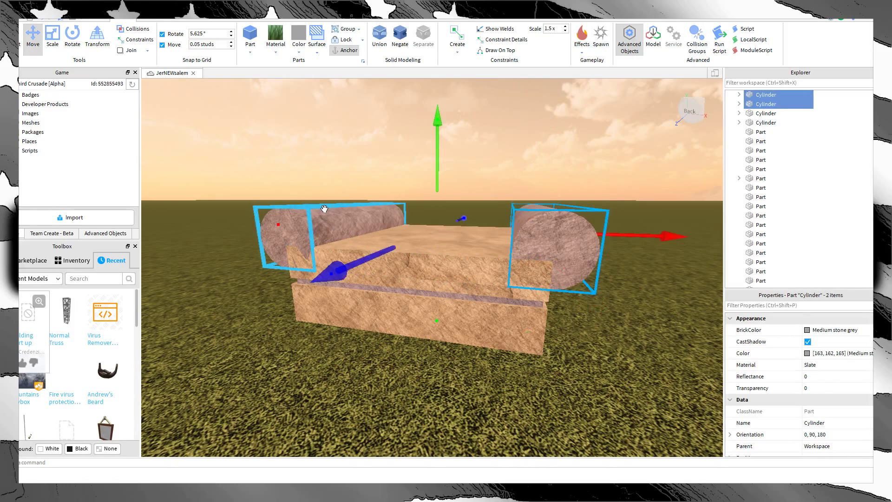
{"action": "key", "text": "ctrl+r"}
{"action": "scroll", "coordinate": [442, 345], "scroll_direction": "up", "scroll_amount": 8}
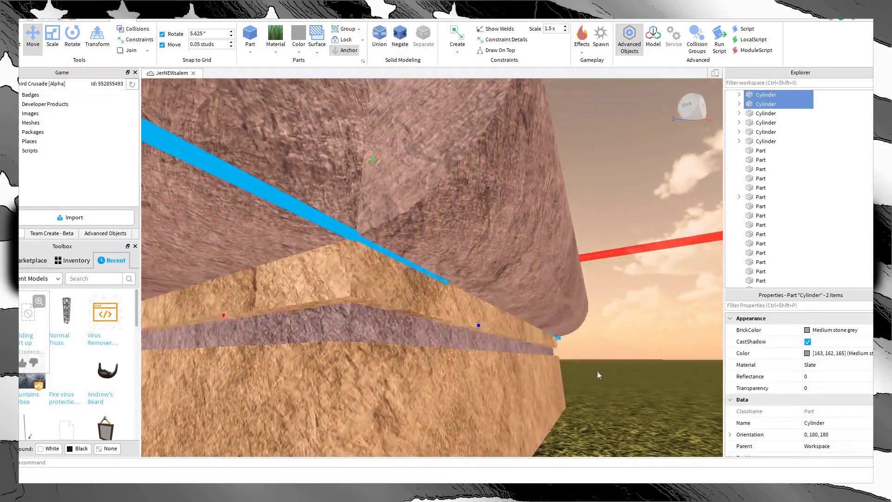
{"action": "left_click", "coordinate": [614, 375]}
{"action": "scroll", "coordinate": [614, 375], "scroll_direction": "down", "scroll_amount": 10}
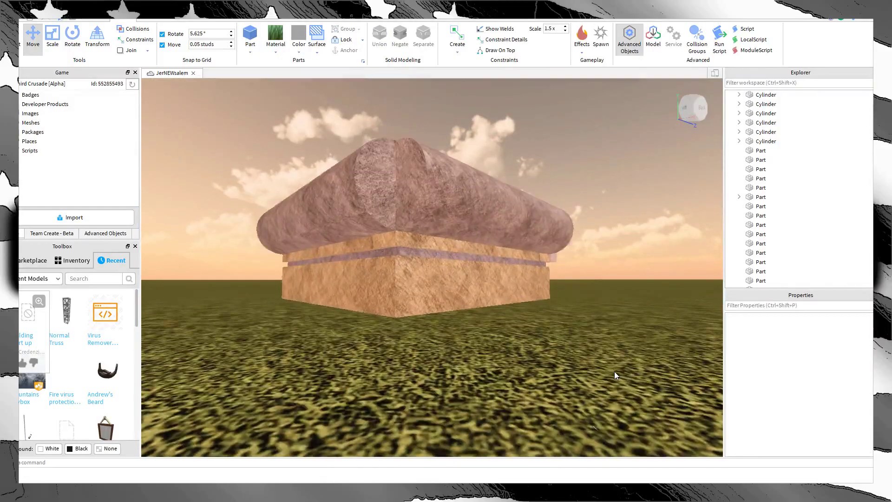
Step: Negate all four edge cylinders and union them with the top slab to carve concave edges
{"action": "scroll", "coordinate": [614, 371], "scroll_direction": "up", "scroll_amount": 5}
{"action": "right_click_drag", "start_coordinate": [614, 372], "coordinate": [614, 371]}
{"action": "scroll", "coordinate": [614, 372], "scroll_direction": "down", "scroll_amount": 5}
{"action": "scroll", "coordinate": [614, 372], "scroll_direction": "down", "scroll_amount": 5}
{"action": "left_click", "coordinate": [420, 310]}
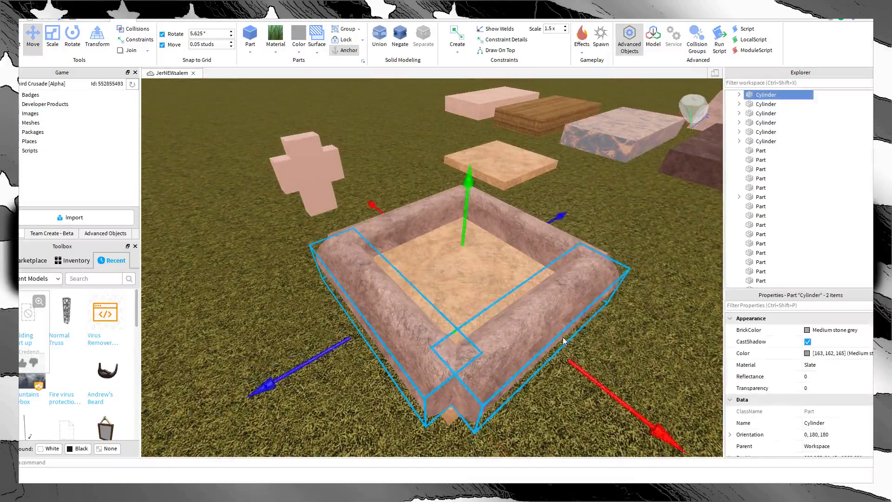
{"action": "left_click", "coordinate": [564, 325], "text": "ctrl"}
{"action": "left_click", "coordinate": [570, 251], "text": "ctrl"}
{"action": "key", "text": "d"}
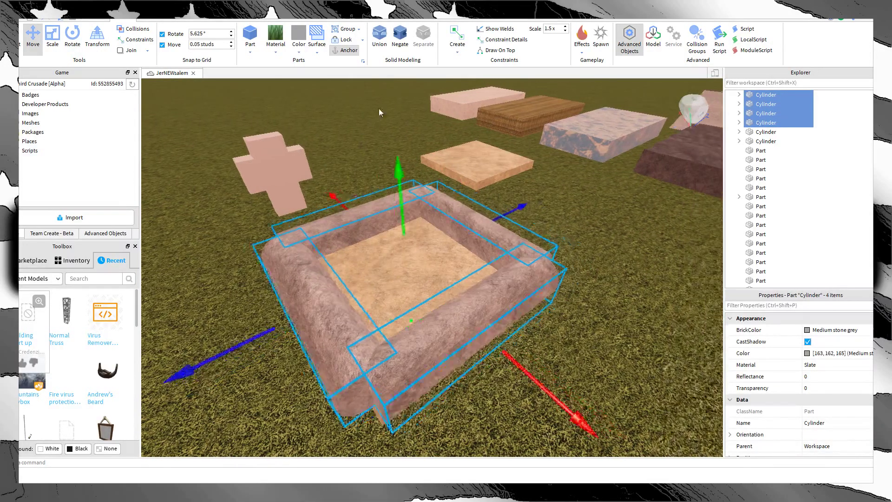
{"action": "left_click", "coordinate": [399, 50]}
{"action": "left_click", "coordinate": [414, 246], "text": "ctrl"}
{"action": "left_click", "coordinate": [380, 39]}
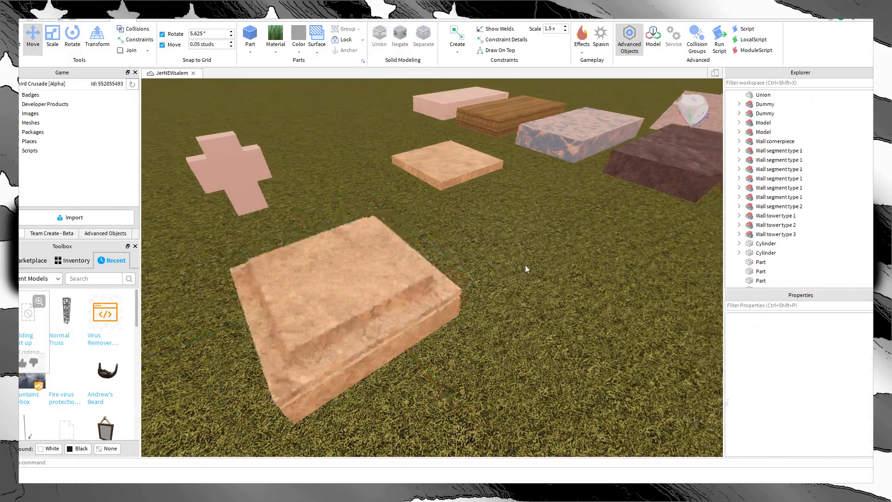
Step: Examine the carved top slab and the column base from several sides, up close and at a distance
{"action": "scroll", "coordinate": [525, 265], "scroll_direction": "up", "scroll_amount": 10}
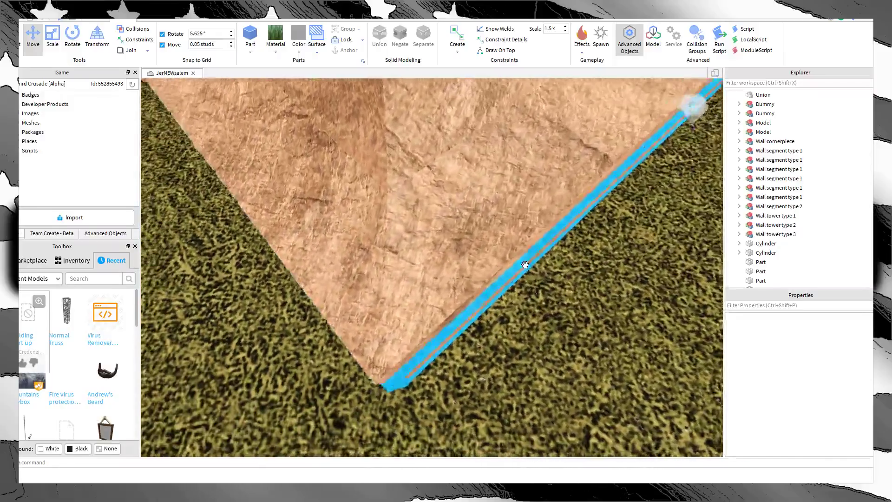
{"action": "right_click_drag", "start_coordinate": [525, 265], "coordinate": [552, 265]}
{"action": "scroll", "coordinate": [525, 266], "scroll_direction": "down", "scroll_amount": 6}
{"action": "scroll", "coordinate": [525, 266], "scroll_direction": "up", "scroll_amount": 5}
{"action": "scroll", "coordinate": [524, 265], "scroll_direction": "down", "scroll_amount": 8}
{"action": "scroll", "coordinate": [525, 265], "scroll_direction": "up", "scroll_amount": 8}
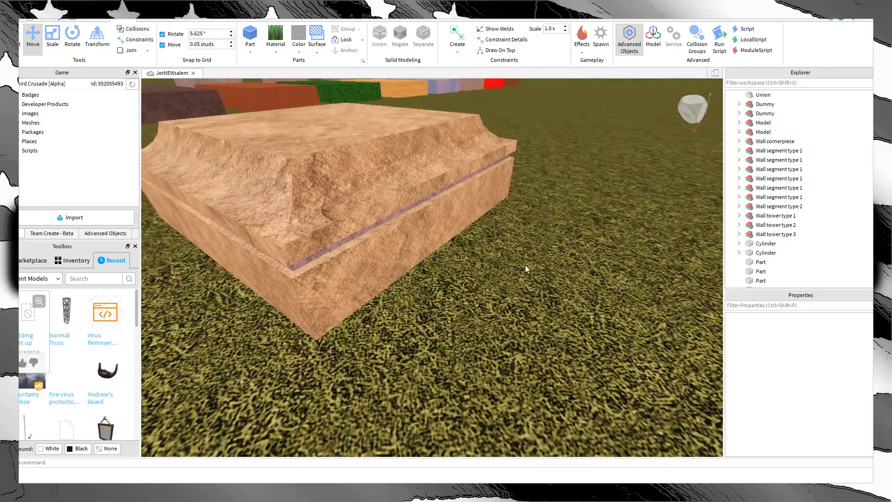
{"action": "scroll", "coordinate": [525, 265], "scroll_direction": "up", "scroll_amount": 5}
{"action": "scroll", "coordinate": [527, 264], "scroll_direction": "down", "scroll_amount": 8}
{"action": "scroll", "coordinate": [534, 263], "scroll_direction": "up", "scroll_amount": 3}
{"action": "scroll", "coordinate": [551, 265], "scroll_direction": "up", "scroll_amount": 5}
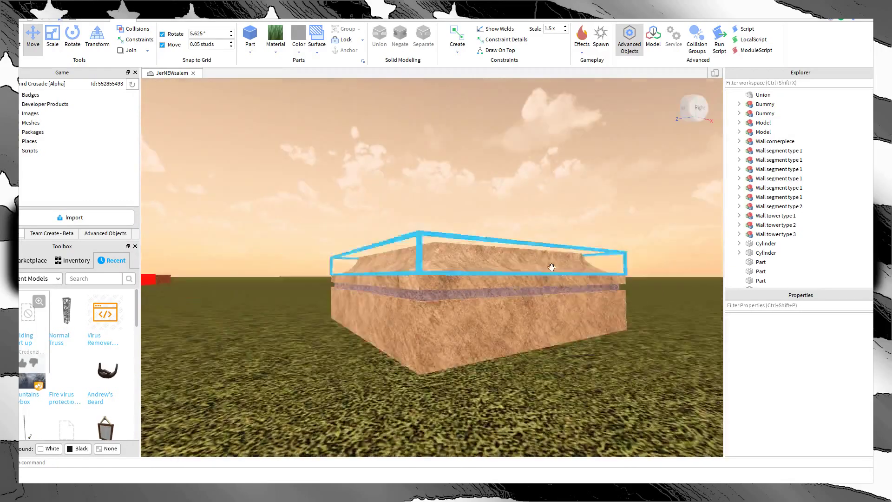
Step: Separate the carved top union back into its slab and four negated cylinders
{"action": "scroll", "coordinate": [545, 344], "scroll_direction": "down", "scroll_amount": 10}
{"action": "scroll", "coordinate": [545, 344], "scroll_direction": "up", "scroll_amount": 4}
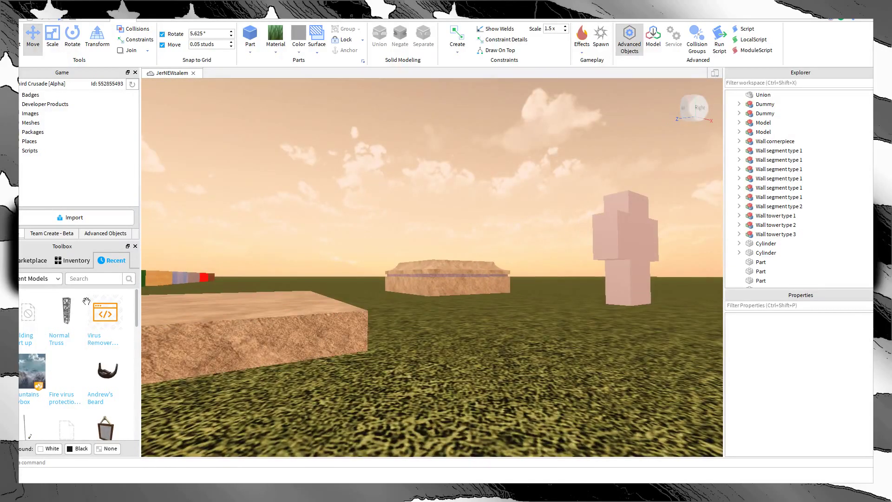
{"action": "scroll", "coordinate": [513, 323], "scroll_direction": "up", "scroll_amount": 5}
{"action": "left_click", "coordinate": [468, 254]}
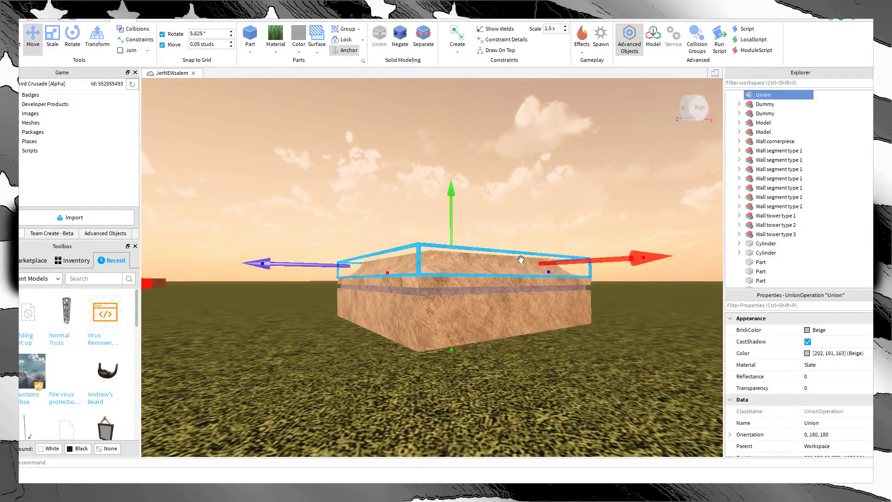
{"action": "key", "text": "ctrl+shift+u"}
Step: Select the slab between the negated cylinders and scale it taller
{"action": "left_click", "coordinate": [539, 191]}
{"action": "right_click_drag", "start_coordinate": [539, 191], "coordinate": [502, 209]}
{"action": "left_click", "coordinate": [501, 209]}
{"action": "right_click_drag", "start_coordinate": [470, 177], "coordinate": [467, 175]}
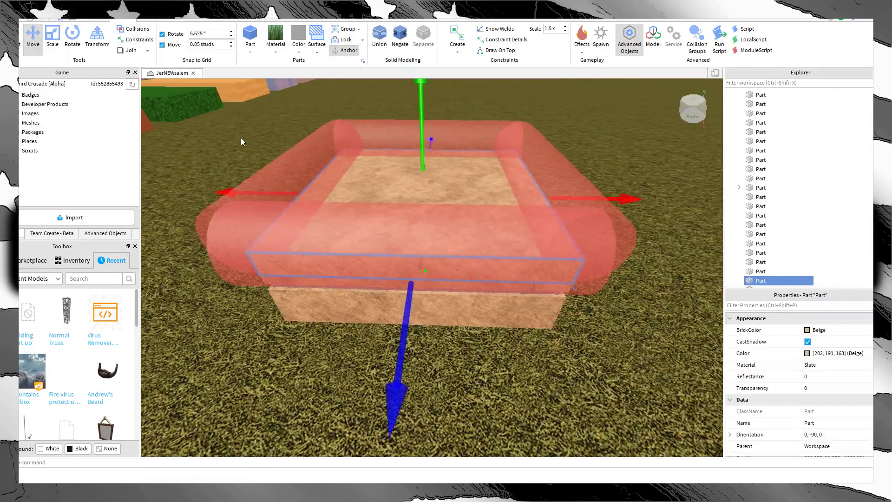
{"action": "key", "text": "w"}
{"action": "left_click", "coordinate": [54, 43]}
{"action": "right_click_drag", "start_coordinate": [428, 260], "coordinate": [428, 207]}
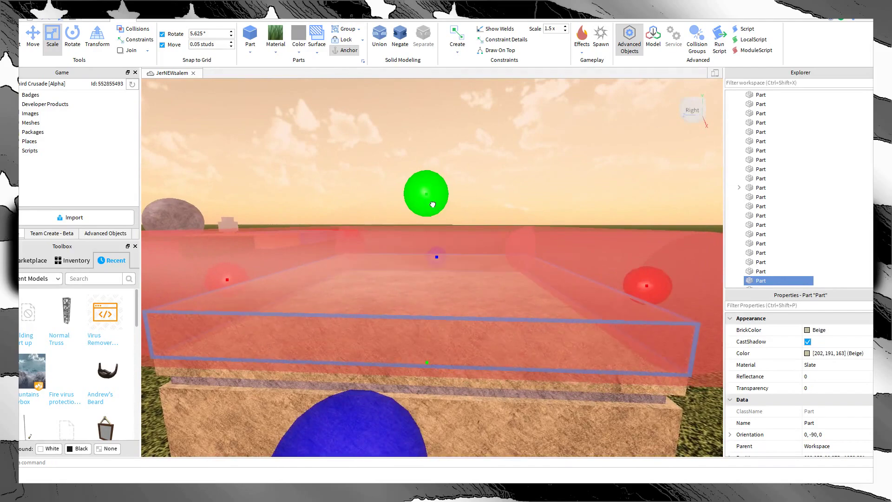
{"action": "left_click_drag", "start_coordinate": [432, 203], "coordinate": [436, 197]}
Step: Union the taller slab with its four negated edge cylinders to carve the concave edges again
{"action": "scroll", "coordinate": [436, 260], "scroll_direction": "down", "scroll_amount": 3}
{"action": "right_click", "coordinate": [437, 265]}
{"action": "right_click_drag", "start_coordinate": [437, 263], "coordinate": [416, 259]}
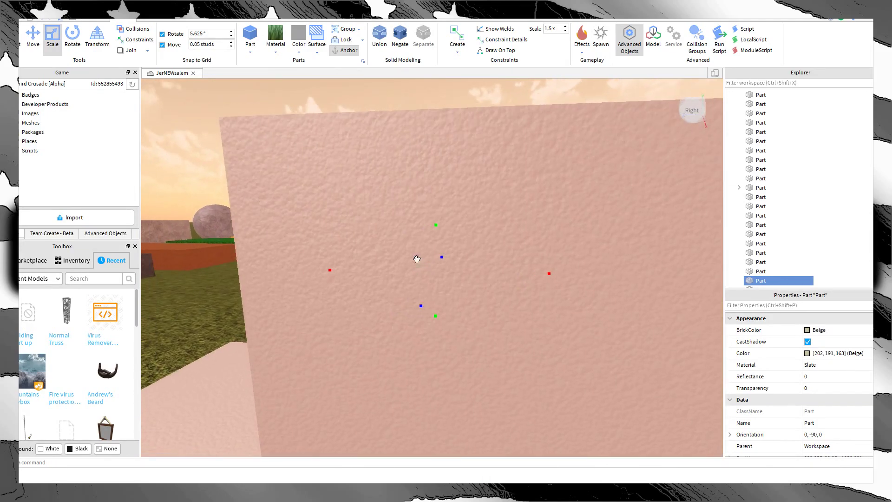
{"action": "right_click_drag", "start_coordinate": [366, 241], "coordinate": [383, 299]}
{"action": "scroll", "coordinate": [386, 316], "scroll_direction": "down", "scroll_amount": 3}
{"action": "left_click", "coordinate": [389, 313]}
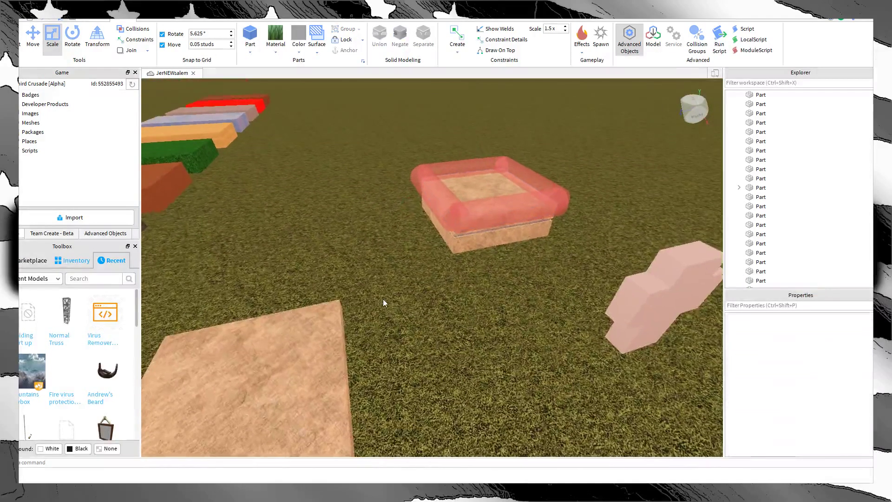
{"action": "key", "text": "w"}
{"action": "key", "text": "d"}
{"action": "left_click", "coordinate": [415, 200]}
{"action": "left_click", "coordinate": [488, 163], "text": "ctrl"}
{"action": "left_click", "coordinate": [422, 141], "text": "ctrl"}
{"action": "left_click", "coordinate": [361, 170], "text": "ctrl"}
{"action": "left_click", "coordinate": [414, 163], "text": "ctrl"}
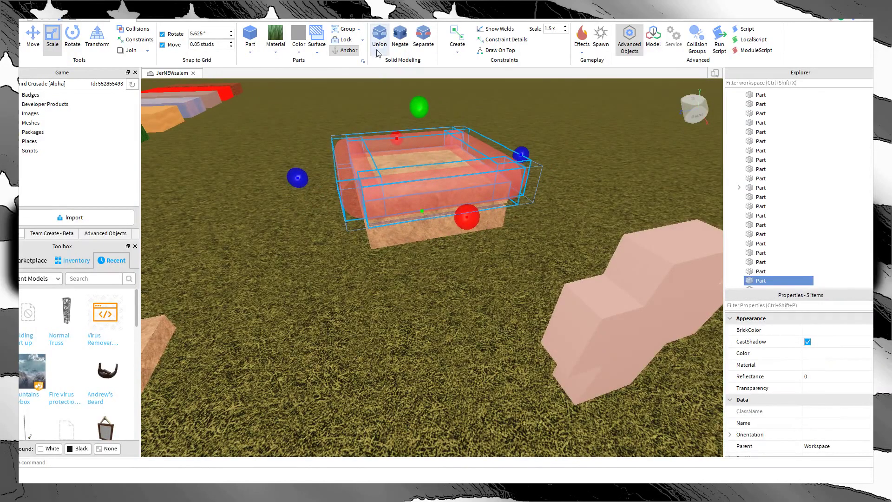
{"action": "key", "text": "ctrl+shift+g"}
Step: Examine the profile of the recarved slab on the column base, up close and at a distance
{"action": "scroll", "coordinate": [425, 253], "scroll_direction": "up", "scroll_amount": 4}
{"action": "right_click_drag", "start_coordinate": [425, 252], "coordinate": [422, 240]}
{"action": "scroll", "coordinate": [465, 279], "scroll_direction": "down", "scroll_amount": 3}
{"action": "scroll", "coordinate": [509, 319], "scroll_direction": "up", "scroll_amount": 2}
{"action": "right_click_drag", "start_coordinate": [508, 325], "coordinate": [509, 318]}
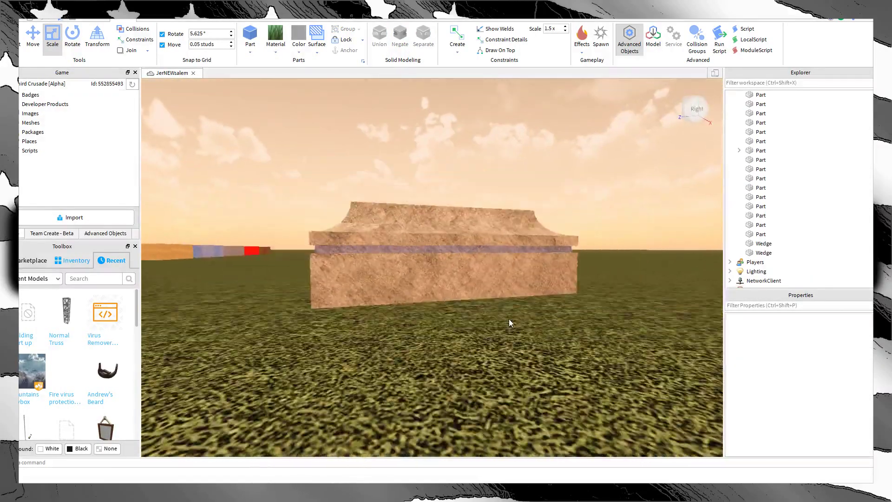
{"action": "scroll", "coordinate": [506, 325], "scroll_direction": "down", "scroll_amount": 5}
{"action": "scroll", "coordinate": [506, 331], "scroll_direction": "up", "scroll_amount": 3}
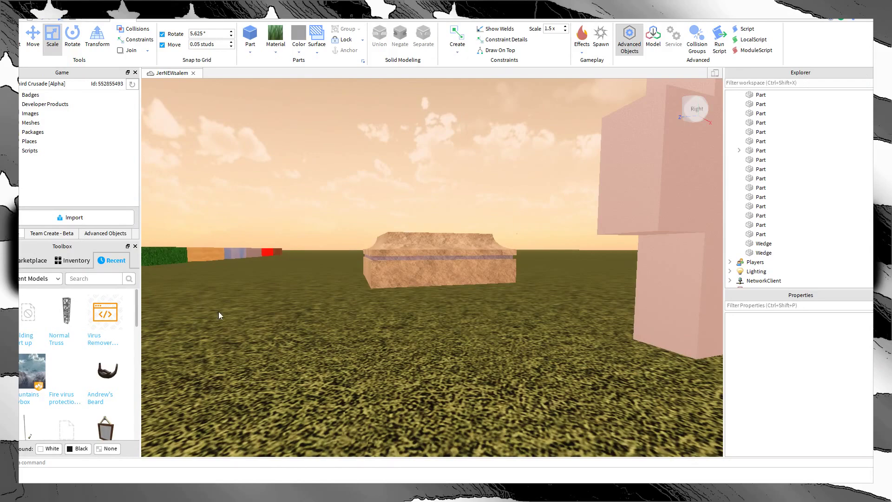
{"action": "scroll", "coordinate": [354, 304], "scroll_direction": "up", "scroll_amount": 2}
Step: Duplicate the bottom block on top of the carved slab and flatten the copy to 0.05 studs
{"action": "left_click", "coordinate": [473, 300]}
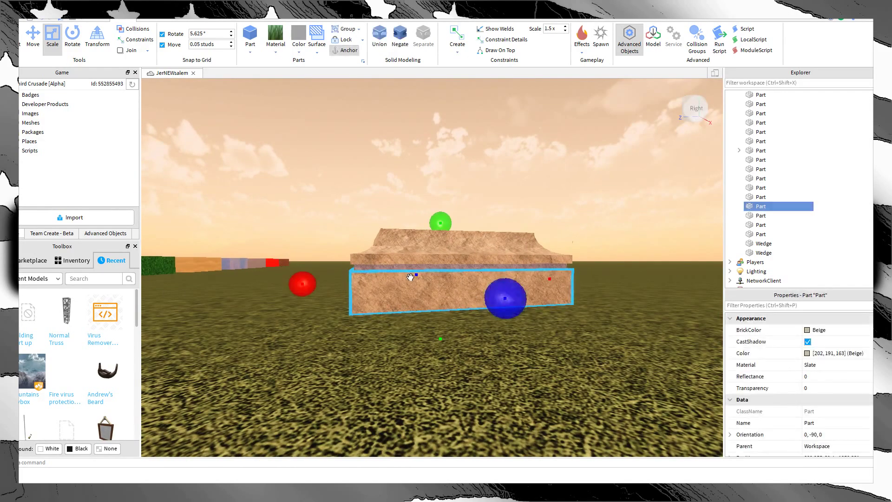
{"action": "key", "text": "ctrl+d"}
{"action": "left_click", "coordinate": [614, 203]}
{"action": "left_click", "coordinate": [468, 205]}
{"action": "scroll", "coordinate": [463, 195], "scroll_direction": "up", "scroll_amount": 3}
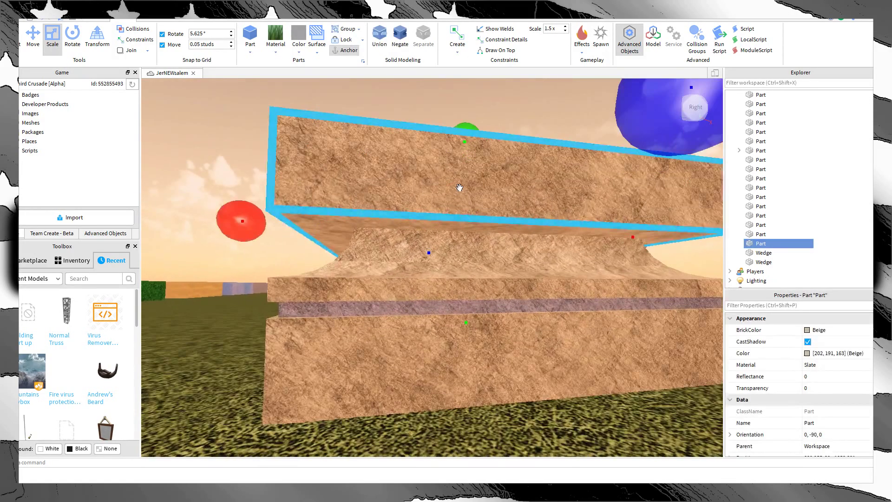
{"action": "left_click_drag", "start_coordinate": [463, 131], "coordinate": [462, 211]}
{"action": "right_click_drag", "start_coordinate": [462, 210], "coordinate": [478, 173]}
{"action": "left_click", "coordinate": [478, 175]}
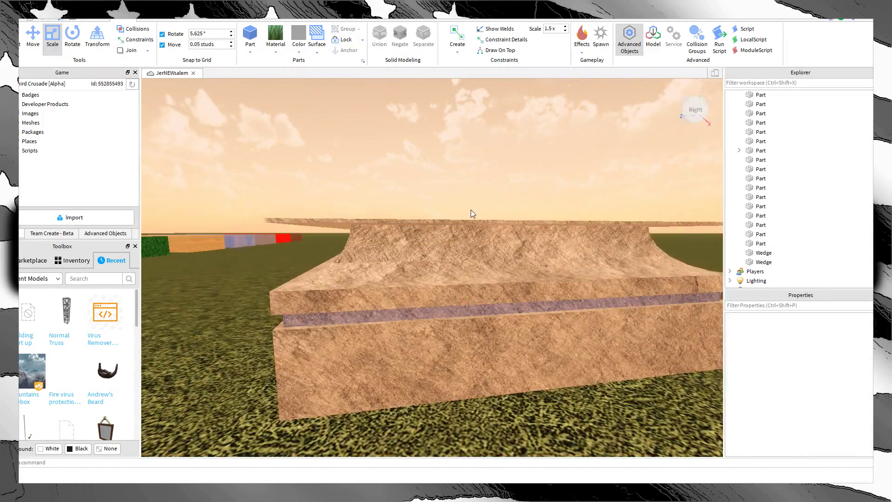
Step: Increase the thickness of the thin plate on top of the carved slab slightly
{"action": "left_click", "coordinate": [453, 223]}
{"action": "scroll", "coordinate": [761, 364], "scroll_direction": "down", "scroll_amount": 4}
{"action": "scroll", "coordinate": [762, 363], "scroll_direction": "down", "scroll_amount": 3}
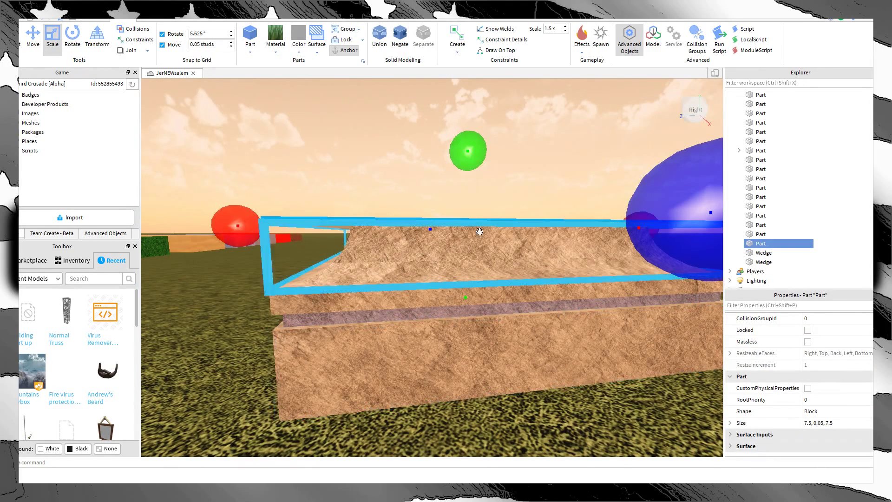
{"action": "left_click_drag", "start_coordinate": [468, 150], "coordinate": [469, 151]}
{"action": "left_click", "coordinate": [528, 150]}
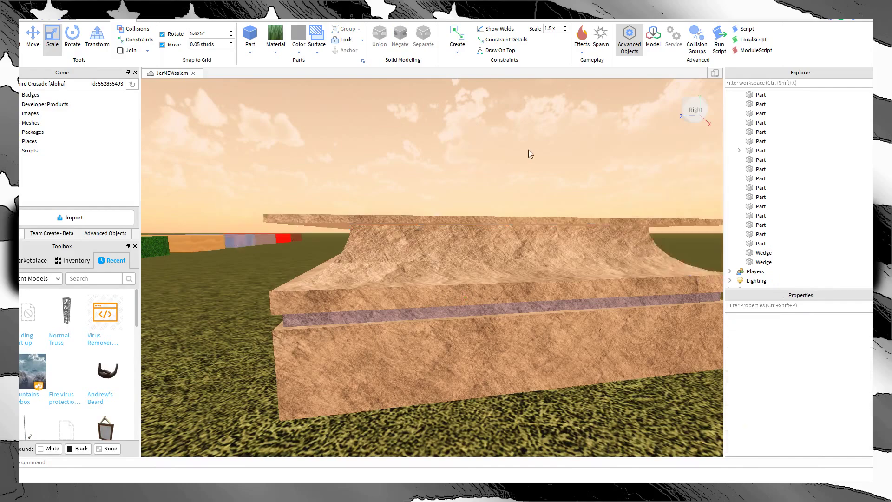
Step: Shrink the thin plate inward on two adjacent sides to meet the carved slab's upper edges
{"action": "right_click_drag", "start_coordinate": [528, 150], "coordinate": [505, 226]}
{"action": "left_click", "coordinate": [505, 225]}
{"action": "key", "text": "f"}
{"action": "scroll", "coordinate": [505, 226], "scroll_direction": "down", "scroll_amount": 4}
{"action": "left_click_drag", "start_coordinate": [695, 296], "coordinate": [523, 215]}
{"action": "key", "text": "d"}
{"action": "left_click", "coordinate": [505, 190]}
{"action": "right_click_drag", "start_coordinate": [505, 191], "coordinate": [505, 191]}
{"action": "right_click_drag", "start_coordinate": [504, 221], "coordinate": [516, 199]}
{"action": "left_click", "coordinate": [424, 213]}
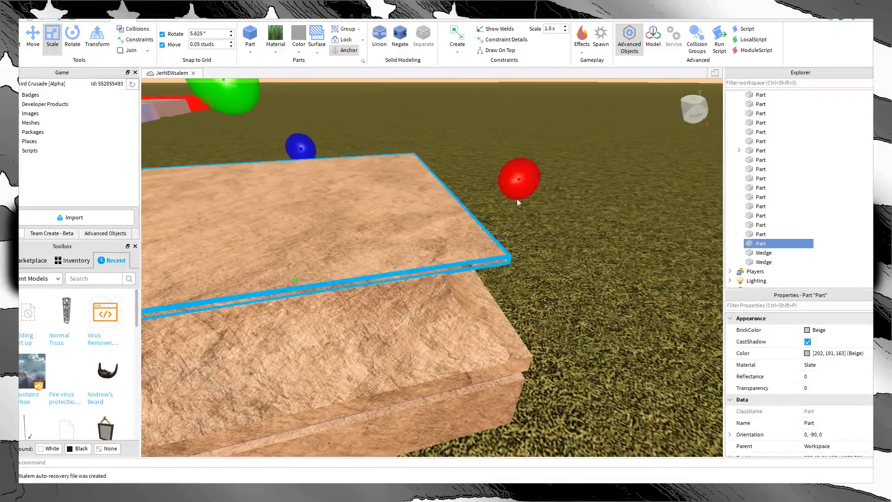
{"action": "left_click_drag", "start_coordinate": [485, 188], "coordinate": [484, 189]}
Step: Shrink the thin plate's two remaining overhanging sides to the carved slab's upper edges
{"action": "left_click", "coordinate": [558, 218]}
{"action": "right_click_drag", "start_coordinate": [559, 218], "coordinate": [557, 219]}
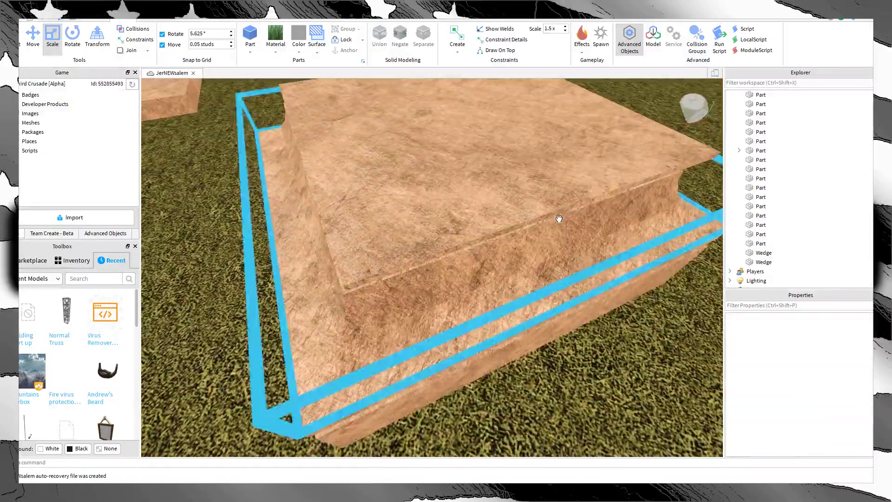
{"action": "right_click_drag", "start_coordinate": [641, 373], "coordinate": [641, 372]}
{"action": "left_click", "coordinate": [548, 228]}
{"action": "right_click_drag", "start_coordinate": [548, 229], "coordinate": [548, 229]}
{"action": "left_click_drag", "start_coordinate": [561, 201], "coordinate": [495, 166]}
{"action": "right_click_drag", "start_coordinate": [560, 208], "coordinate": [560, 207]}
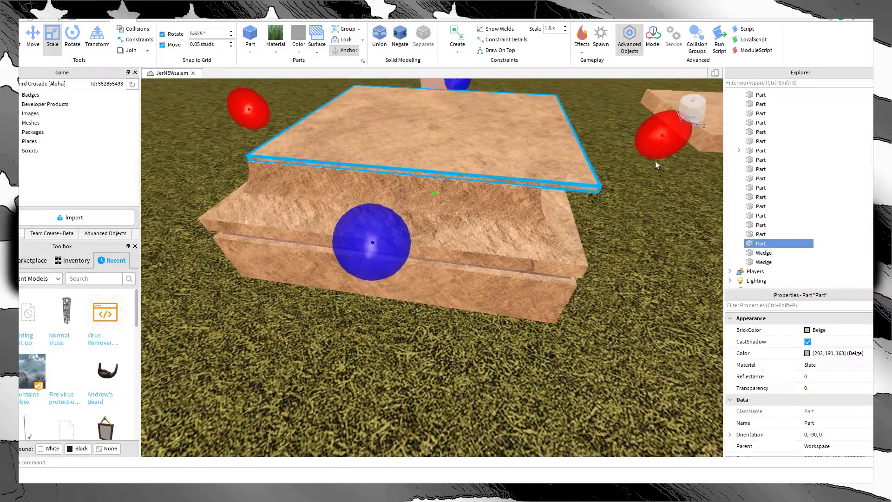
{"action": "left_click_drag", "start_coordinate": [645, 155], "coordinate": [621, 150]}
Step: Set the thin top plate's BrickColor to Fossil, matching the strip beneath the carved slab
{"action": "left_click", "coordinate": [614, 200]}
{"action": "right_click_drag", "start_coordinate": [615, 199], "coordinate": [614, 199]}
{"action": "right_click_drag", "start_coordinate": [642, 350], "coordinate": [641, 350]}
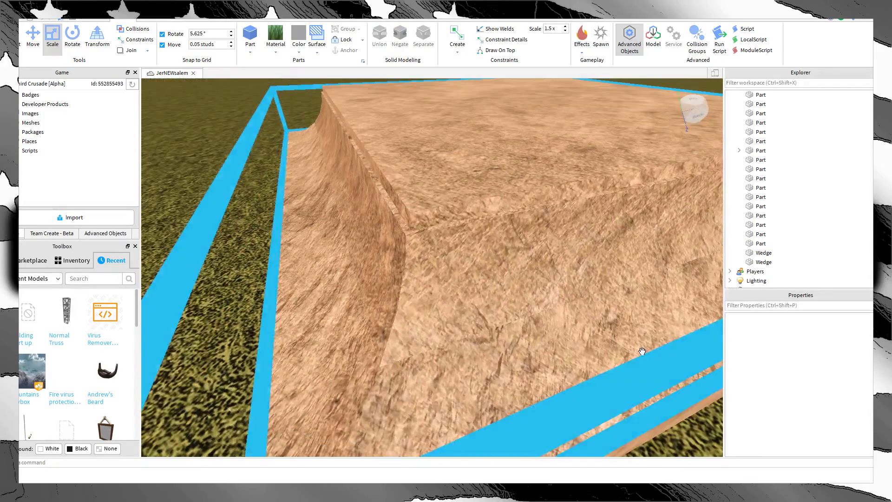
{"action": "left_click", "coordinate": [454, 174]}
{"action": "right_click_drag", "start_coordinate": [493, 341], "coordinate": [494, 341]}
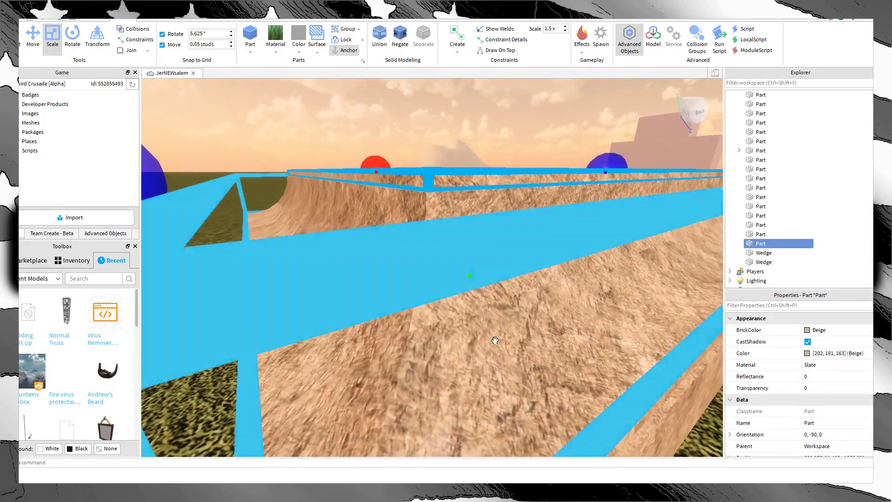
{"action": "left_click", "coordinate": [506, 355]}
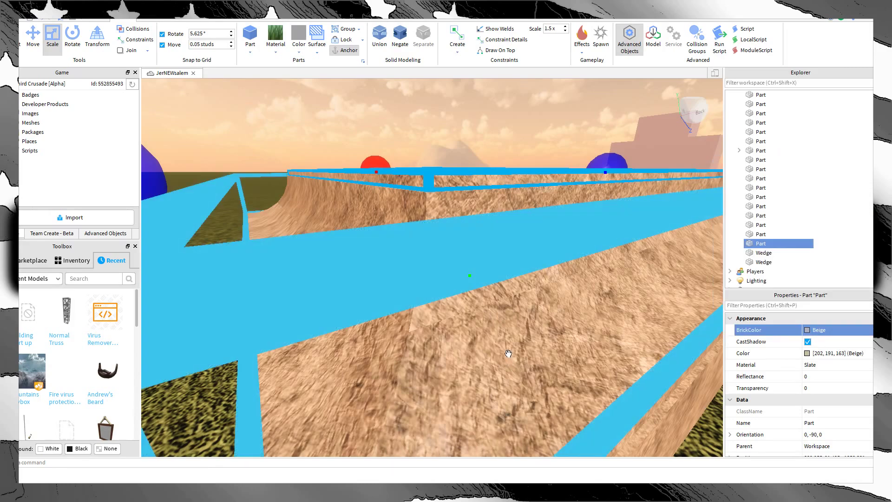
{"action": "scroll", "coordinate": [506, 355], "scroll_direction": "down", "scroll_amount": 3}
{"action": "left_click", "coordinate": [505, 312]}
{"action": "left_click", "coordinate": [505, 307]}
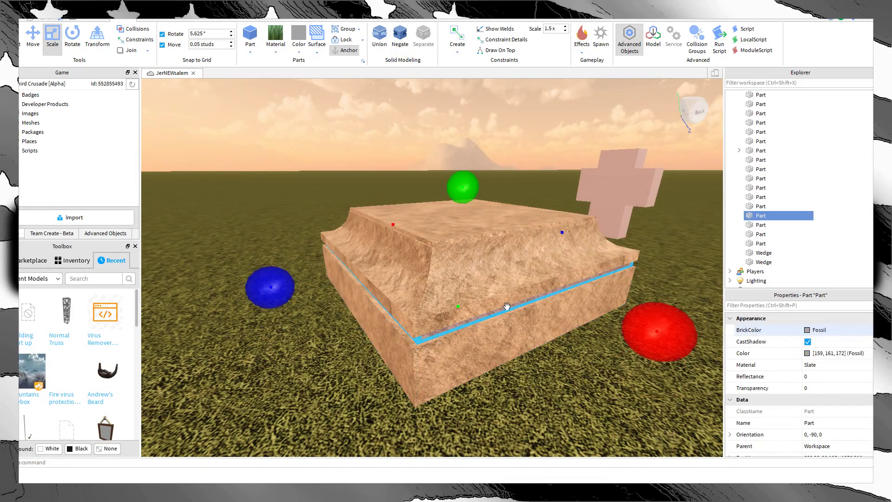
{"action": "left_click", "coordinate": [470, 231]}
{"action": "left_click", "coordinate": [854, 331]}
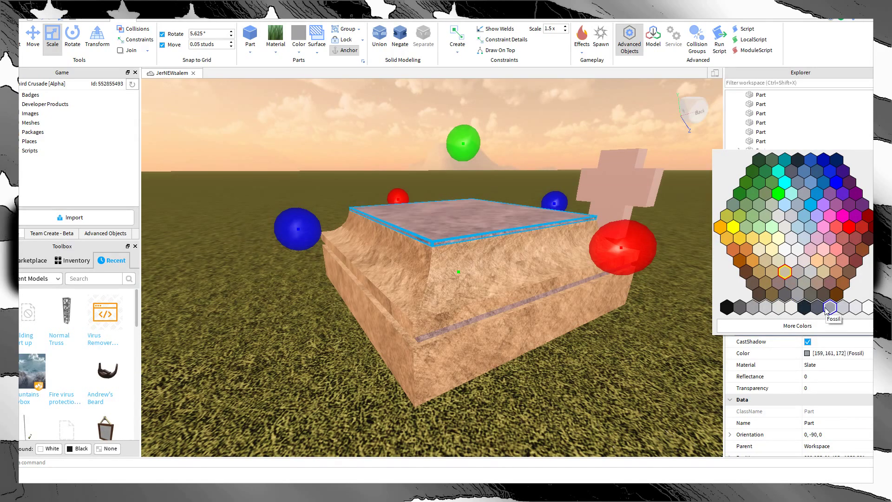
{"action": "left_click", "coordinate": [825, 310]}
Step: Duplicate the beige slate base block onto the top of the thin Fossil plate
{"action": "left_click", "coordinate": [666, 360]}
{"action": "right_click_drag", "start_coordinate": [667, 360], "coordinate": [666, 360]}
{"action": "key", "text": "d"}
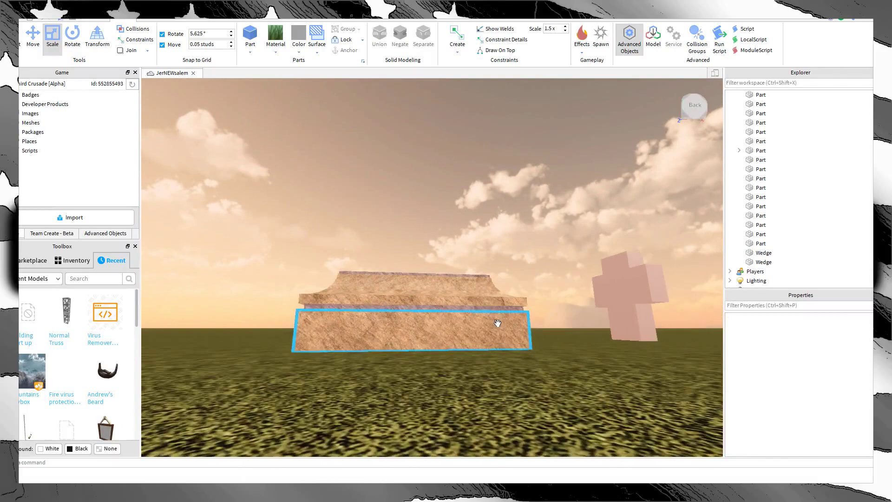
{"action": "scroll", "coordinate": [495, 323], "scroll_direction": "up", "scroll_amount": 3}
{"action": "right_click_drag", "start_coordinate": [493, 323], "coordinate": [470, 314]}
{"action": "scroll", "coordinate": [467, 312], "scroll_direction": "down", "scroll_amount": 3}
{"action": "left_click", "coordinate": [442, 291]}
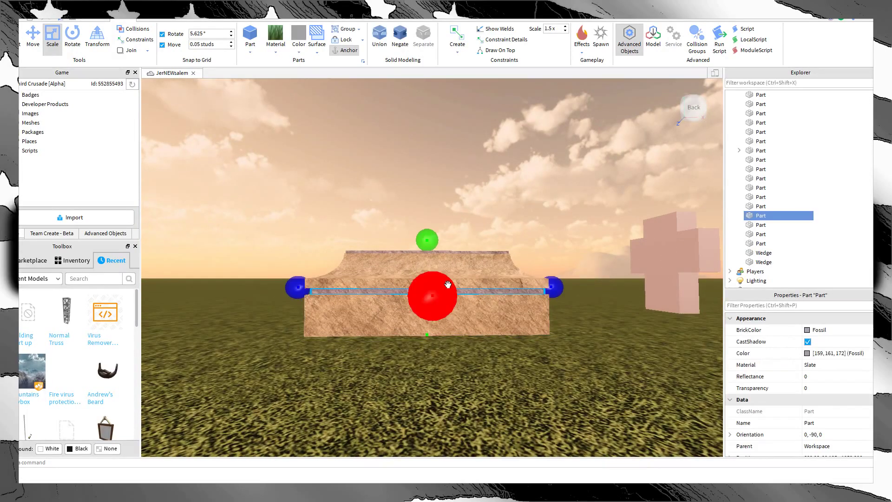
{"action": "left_click", "coordinate": [404, 282]}
{"action": "key", "text": "ctrl+c"}
{"action": "key", "text": "ctrl+v"}
{"action": "left_click", "coordinate": [438, 343]}
{"action": "scroll", "coordinate": [438, 245], "scroll_direction": "up", "scroll_amount": 3}
Step: Flatten the copied beige block and shrink its first side to the Fossil plate's edge
{"action": "left_click", "coordinate": [452, 221]}
{"action": "right_click_drag", "start_coordinate": [453, 219], "coordinate": [454, 218]}
{"action": "left_click_drag", "start_coordinate": [403, 251], "coordinate": [443, 269]}
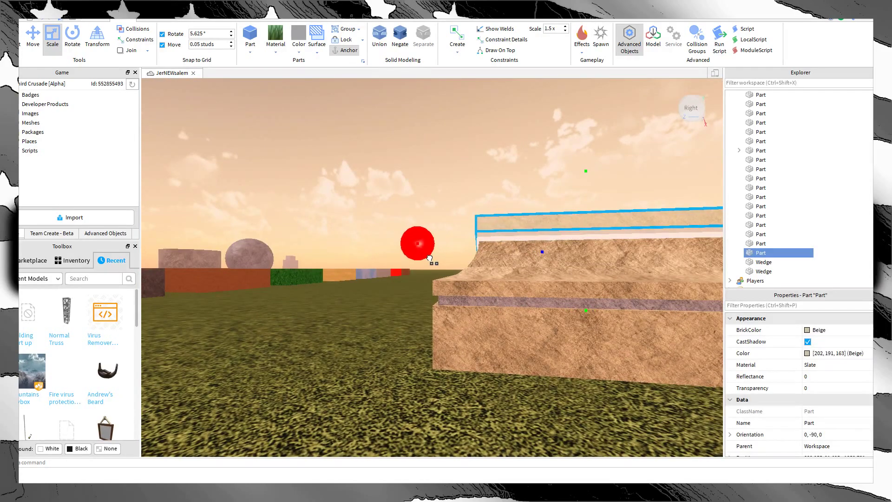
{"action": "left_click", "coordinate": [431, 270]}
Step: Shrink two more overhanging sides of the beige top slab to the Fossil plate's edges
{"action": "scroll", "coordinate": [438, 293], "scroll_direction": "up", "scroll_amount": 3}
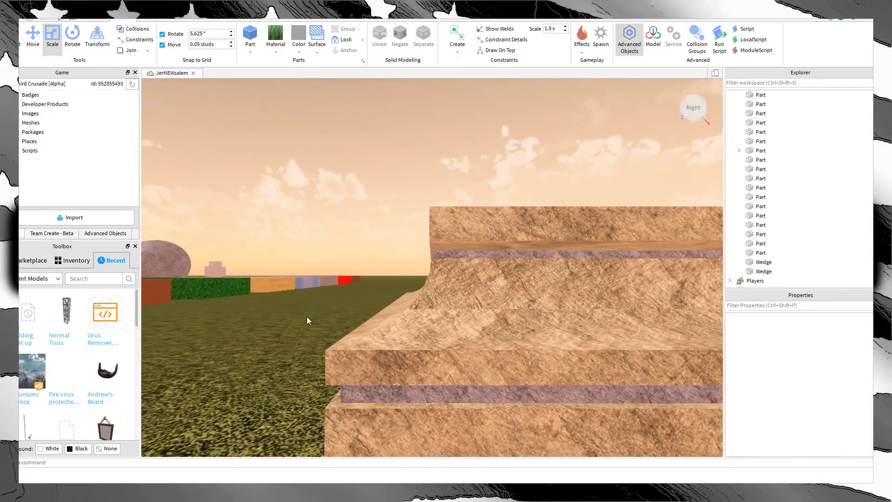
{"action": "scroll", "coordinate": [307, 318], "scroll_direction": "up", "scroll_amount": 2}
{"action": "right_click_drag", "start_coordinate": [307, 316], "coordinate": [307, 316]}
{"action": "left_click", "coordinate": [418, 223]}
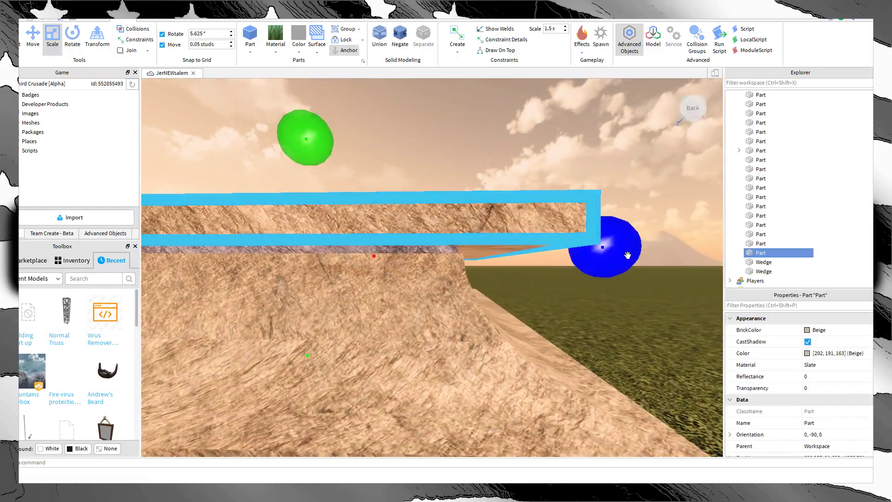
{"action": "left_click_drag", "start_coordinate": [627, 253], "coordinate": [570, 255]}
{"action": "left_click", "coordinate": [598, 310]}
{"action": "right_click_drag", "start_coordinate": [597, 310], "coordinate": [597, 310]}
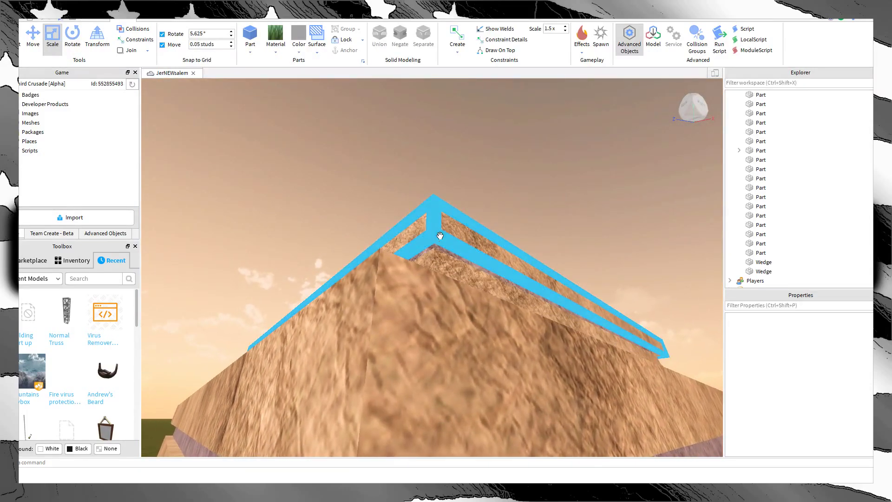
{"action": "right_click_drag", "start_coordinate": [588, 259], "coordinate": [589, 258]}
{"action": "left_click", "coordinate": [557, 286]}
{"action": "key", "text": "d"}
{"action": "left_click_drag", "start_coordinate": [525, 306], "coordinate": [494, 290]}
Step: Shrink the last overhanging side of the beige top slab to the Fossil plate's edge
{"action": "left_click", "coordinate": [522, 265]}
{"action": "key", "text": "w"}
{"action": "right_click_drag", "start_coordinate": [522, 265], "coordinate": [519, 272]}
{"action": "key", "text": "d"}
{"action": "left_click", "coordinate": [469, 318]}
{"action": "left_click_drag", "start_coordinate": [507, 309], "coordinate": [476, 287]}
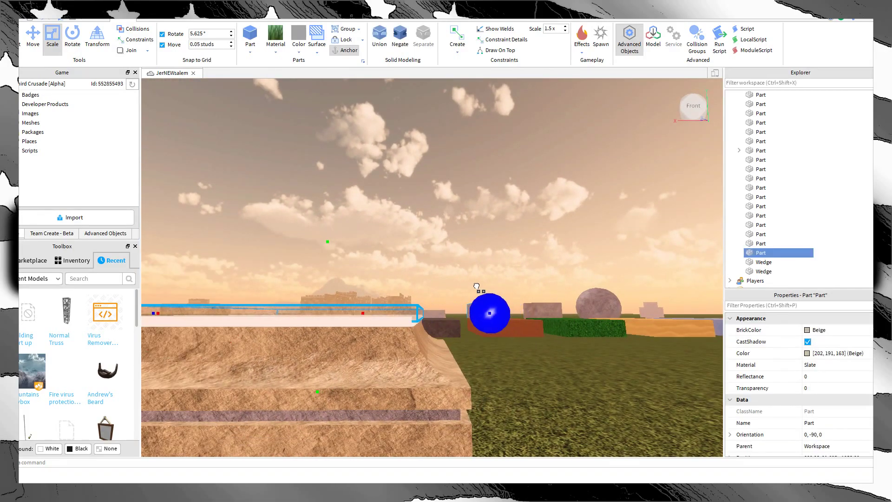
Step: Examine the overall shape and proportions of the layered column base from several distances
{"action": "left_click", "coordinate": [519, 378]}
{"action": "right_click_drag", "start_coordinate": [519, 378], "coordinate": [522, 368]}
{"action": "key", "text": "s"}
{"action": "key", "text": "w"}
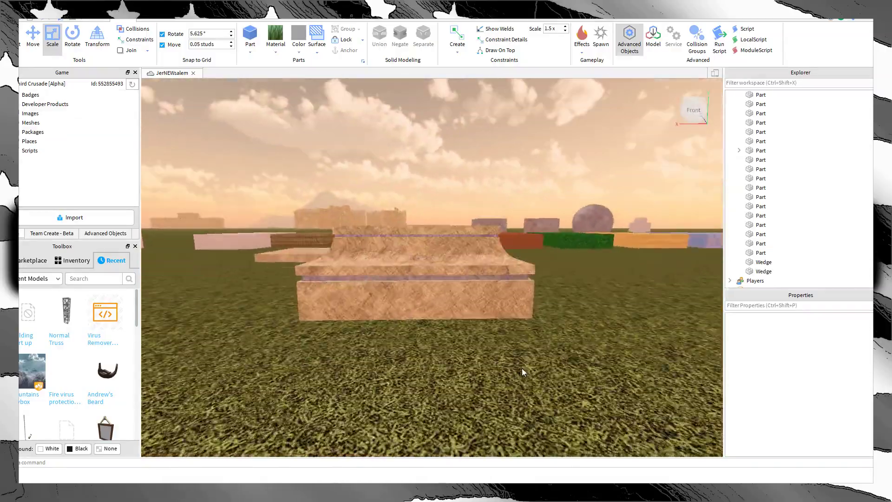
{"action": "key", "text": "s"}
{"action": "key", "text": "w"}
{"action": "right_click_drag", "start_coordinate": [533, 335], "coordinate": [533, 333]}
{"action": "key", "text": "s"}
{"action": "key", "text": "w"}
{"action": "left_click", "coordinate": [483, 313]}
{"action": "key", "text": "ctrl+d"}
{"action": "right_click_drag", "start_coordinate": [489, 312], "coordinate": [489, 312]}
{"action": "key", "text": "s"}
{"action": "left_click_drag", "start_coordinate": [400, 175], "coordinate": [560, 231]}
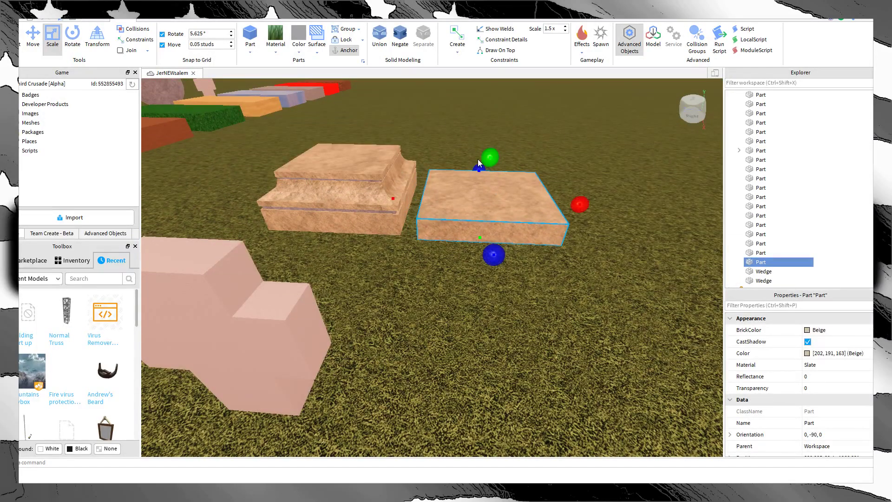
{"action": "left_click_drag", "start_coordinate": [490, 158], "coordinate": [494, 128]}
{"action": "key", "text": "w"}
{"action": "right_click_drag", "start_coordinate": [426, 225], "coordinate": [426, 224]}
{"action": "left_click", "coordinate": [399, 339]}
{"action": "key", "text": "s"}
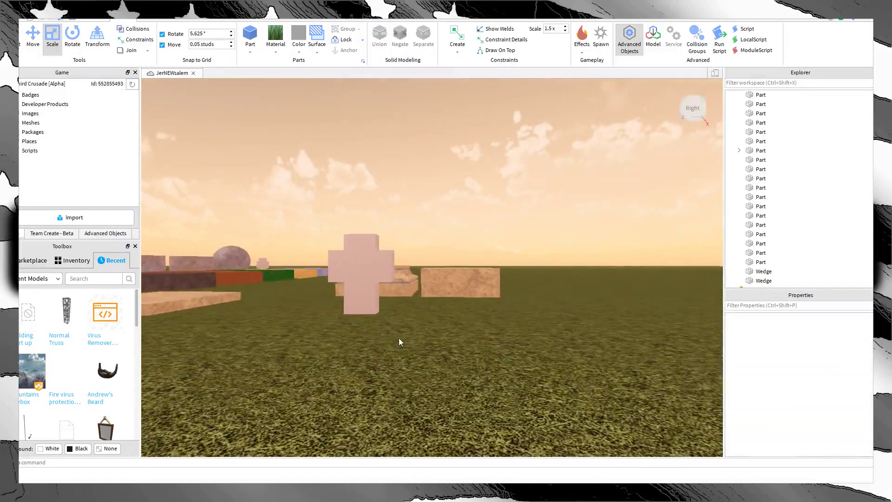
{"action": "key", "text": "w"}
{"action": "left_click", "coordinate": [441, 318]}
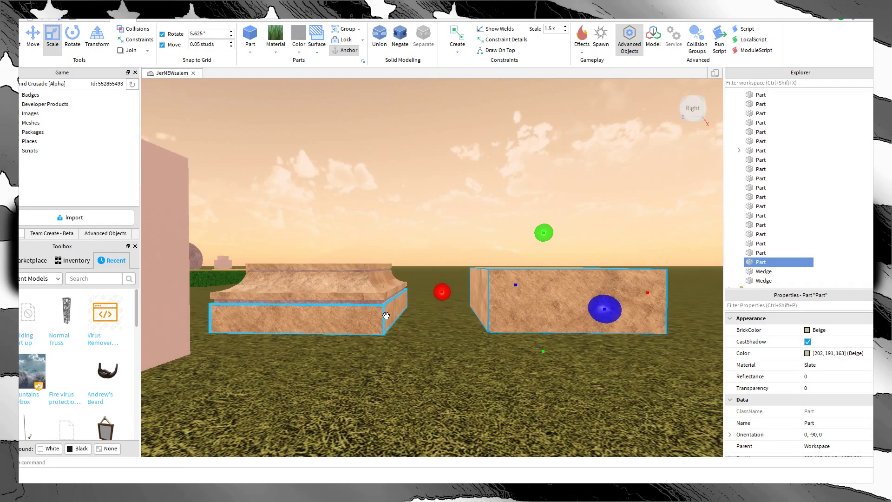
{"action": "key", "text": "Delete"}
Step: Duplicate the upper Fossil plate and place the copy on top of the beige slab
{"action": "right_click_drag", "start_coordinate": [399, 339], "coordinate": [378, 223]}
{"action": "key", "text": "w"}
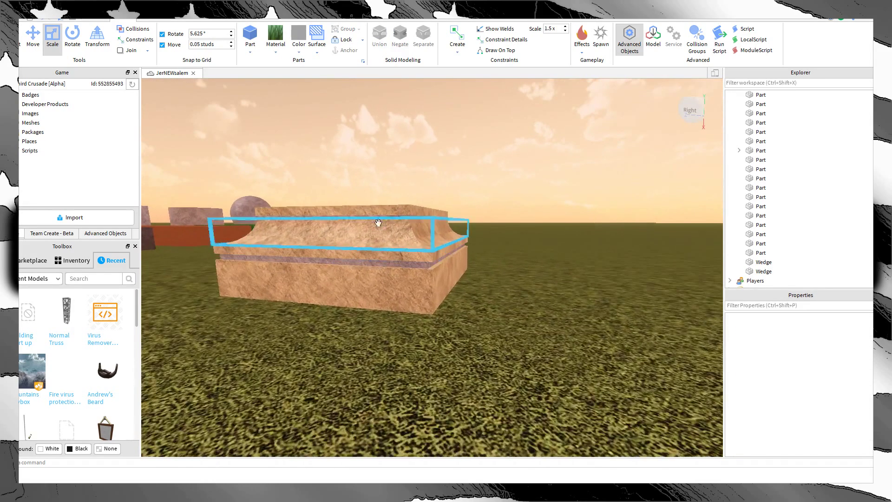
{"action": "left_click", "coordinate": [395, 214]}
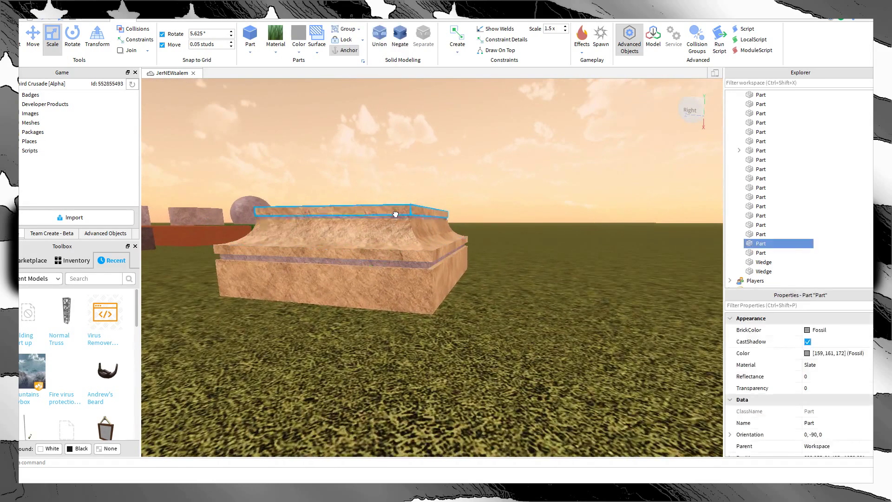
{"action": "left_click", "coordinate": [478, 191]}
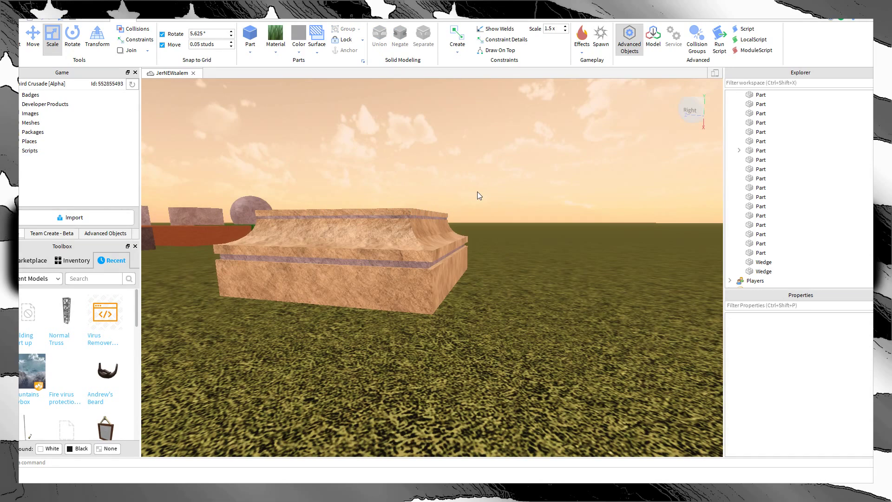
{"action": "key", "text": "w"}
{"action": "right_click_drag", "start_coordinate": [461, 198], "coordinate": [461, 195]}
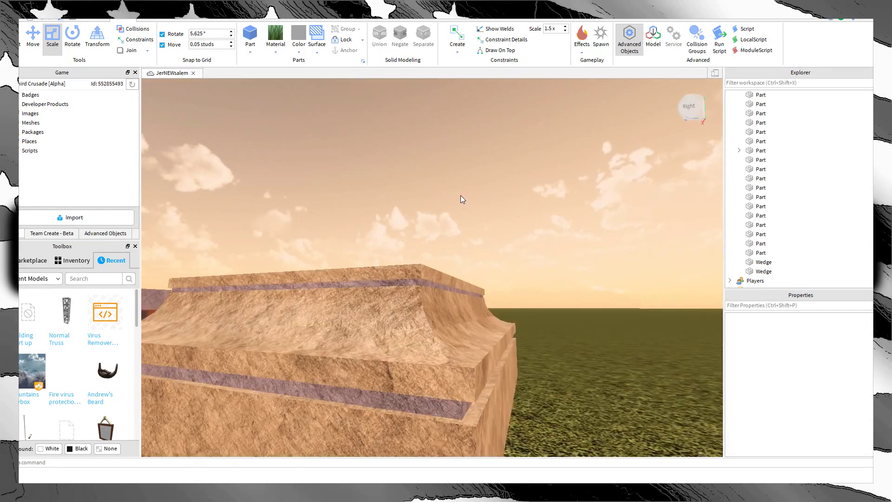
{"action": "left_click", "coordinate": [377, 278]}
{"action": "left_click", "coordinate": [377, 284]}
{"action": "key", "text": "ctrl+d"}
{"action": "left_click", "coordinate": [428, 248]}
{"action": "left_click", "coordinate": [414, 258]}
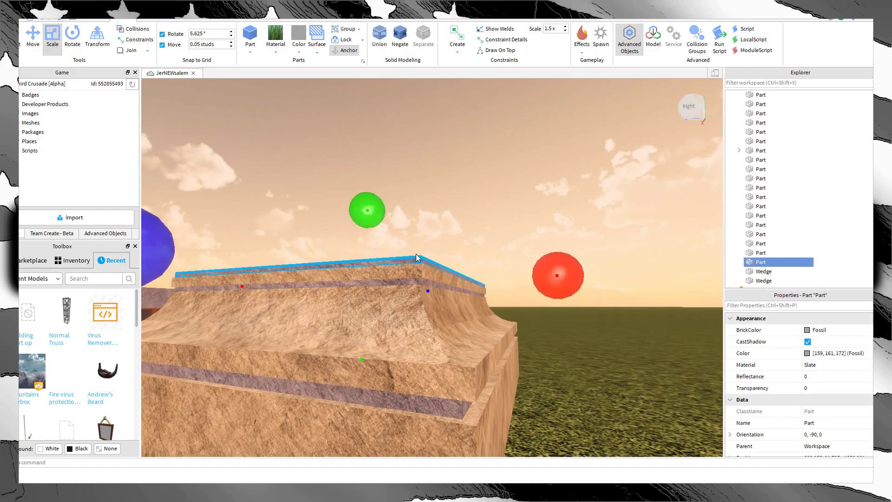
Step: Stretch the copied Fossil plate upward into a tall block above the base
{"action": "key", "text": "s"}
{"action": "key", "text": "w"}
{"action": "right_click_drag", "start_coordinate": [416, 253], "coordinate": [416, 253]}
{"action": "left_click_drag", "start_coordinate": [416, 253], "coordinate": [413, 192]}
{"action": "left_click", "coordinate": [528, 210]}
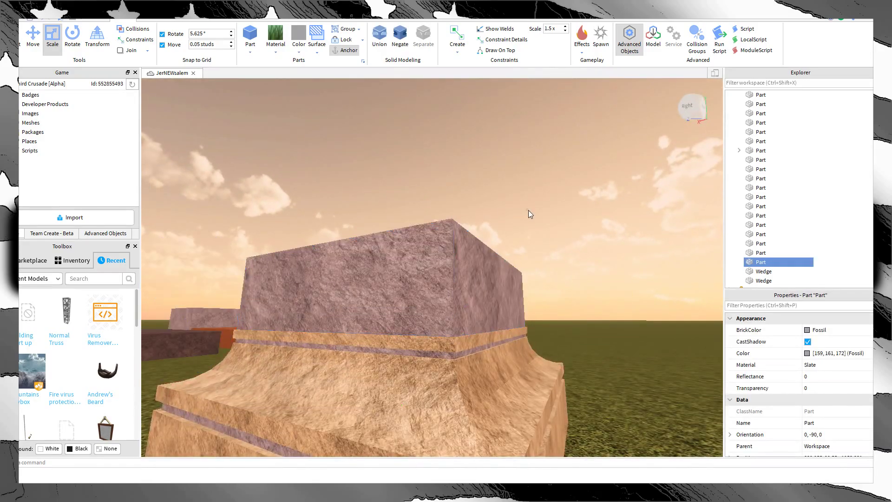
Step: Examine the tall Fossil block's proportions from farther away, comparing it with the character dummy
{"action": "key", "text": "s"}
{"action": "key", "text": "w"}
{"action": "key", "text": "s"}
{"action": "right_click_drag", "start_coordinate": [528, 210], "coordinate": [528, 210]}
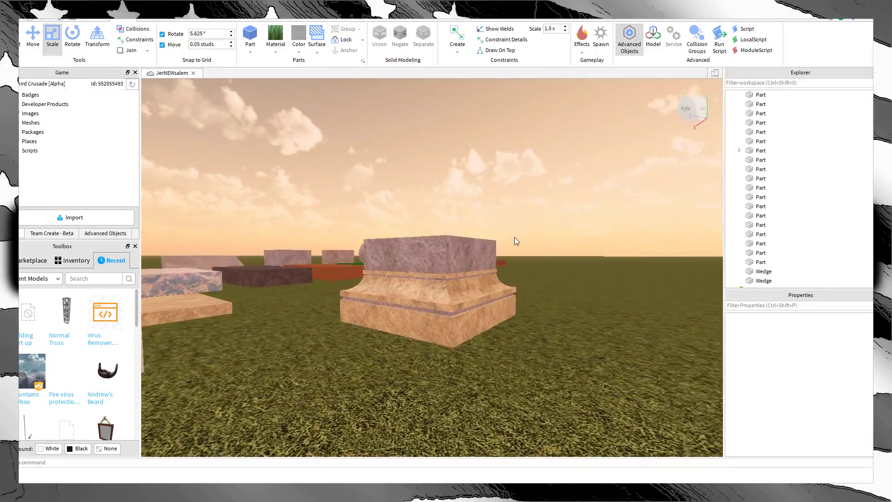
{"action": "key", "text": "s"}
{"action": "key", "text": "w"}
{"action": "key", "text": "a"}
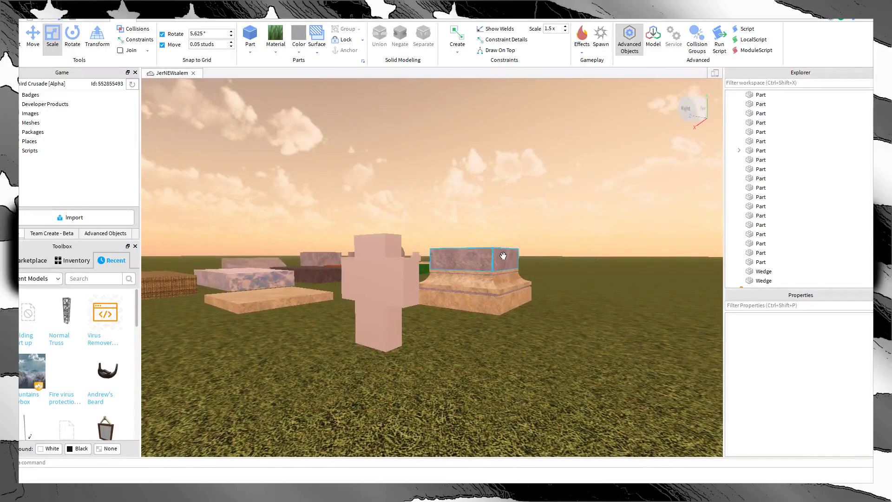
{"action": "left_click", "coordinate": [503, 255]}
{"action": "left_click", "coordinate": [538, 299]}
{"action": "key", "text": "w"}
{"action": "key", "text": "s"}
{"action": "right_click_drag", "start_coordinate": [497, 265], "coordinate": [491, 263]}
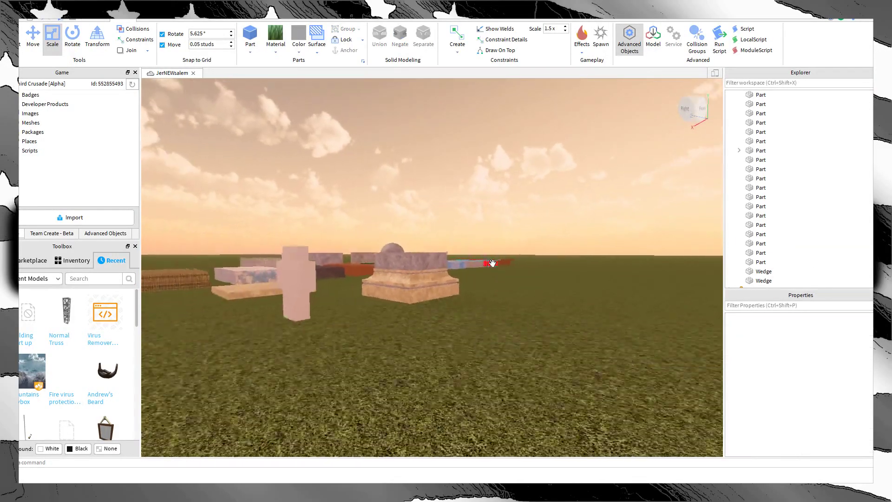
Step: Fine-tune the height of the tall Fossil block on top of the base
{"action": "key", "text": "w"}
{"action": "left_click", "coordinate": [371, 269]}
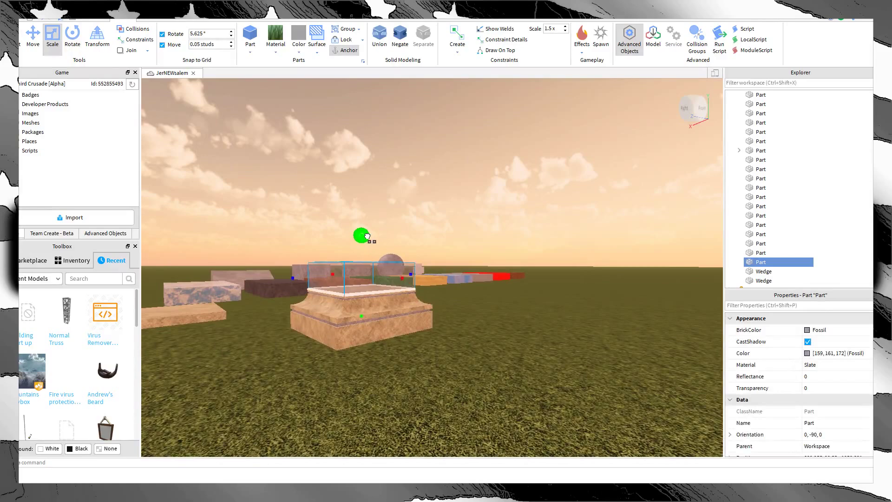
{"action": "left_click", "coordinate": [478, 356]}
Step: Group the beige and Fossil layers below the tall block into one model
{"action": "key", "text": "a"}
{"action": "right_click_drag", "start_coordinate": [478, 356], "coordinate": [478, 356]}
{"action": "key", "text": "w"}
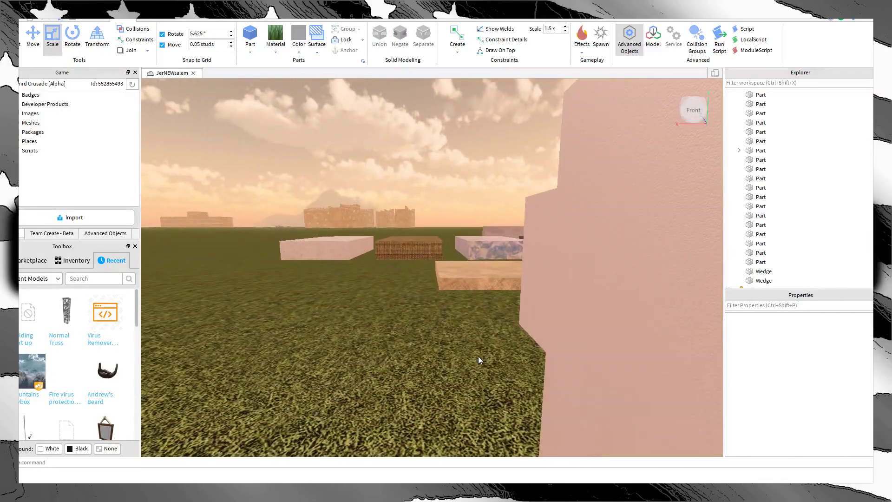
{"action": "key", "text": "s"}
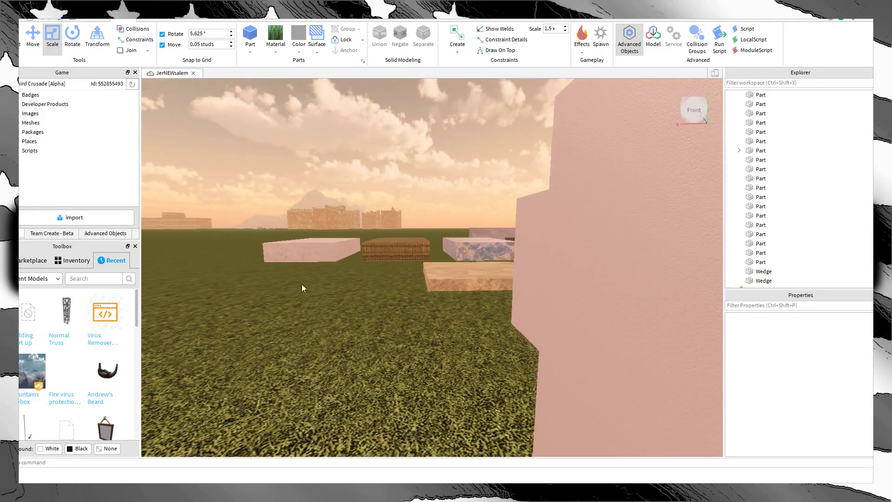
{"action": "right_click_drag", "start_coordinate": [301, 283], "coordinate": [301, 283]}
{"action": "key", "text": "d"}
{"action": "key", "text": "w"}
{"action": "right_click_drag", "start_coordinate": [461, 286], "coordinate": [485, 294]}
{"action": "key", "text": "s"}
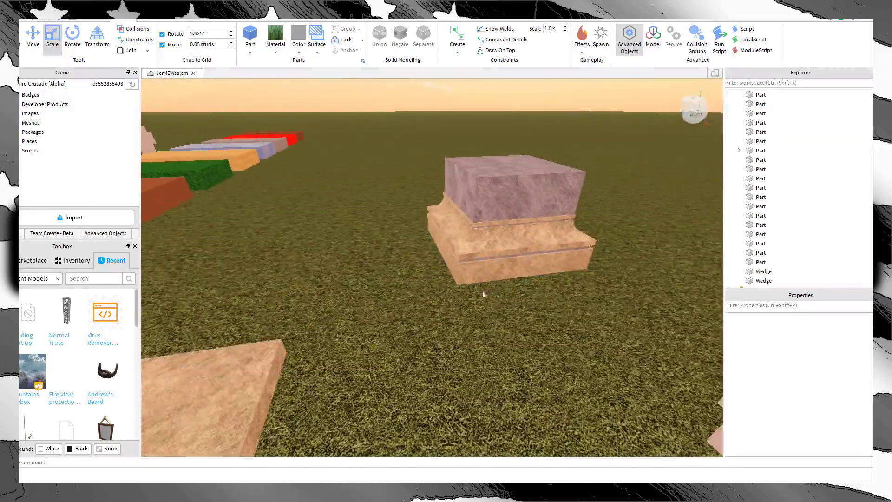
{"action": "left_click_drag", "start_coordinate": [400, 194], "coordinate": [406, 191]}
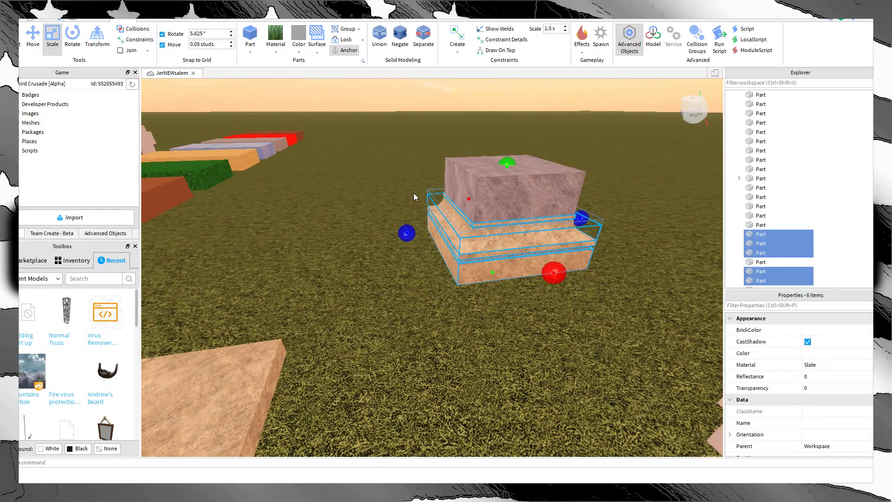
{"action": "key", "text": "ctrl+g"}
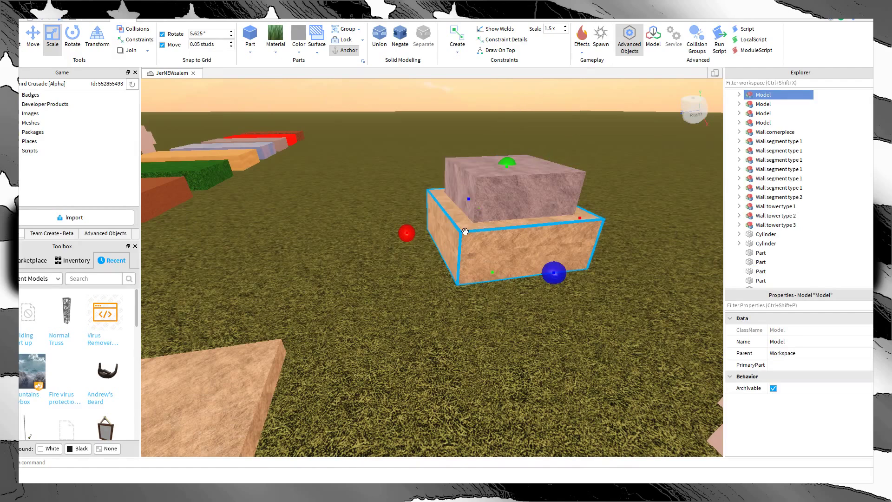
Step: Place an upside-down copy of the grouped base on top of the tall Fossil block
{"action": "left_click_drag", "start_coordinate": [510, 153], "coordinate": [494, 70]}
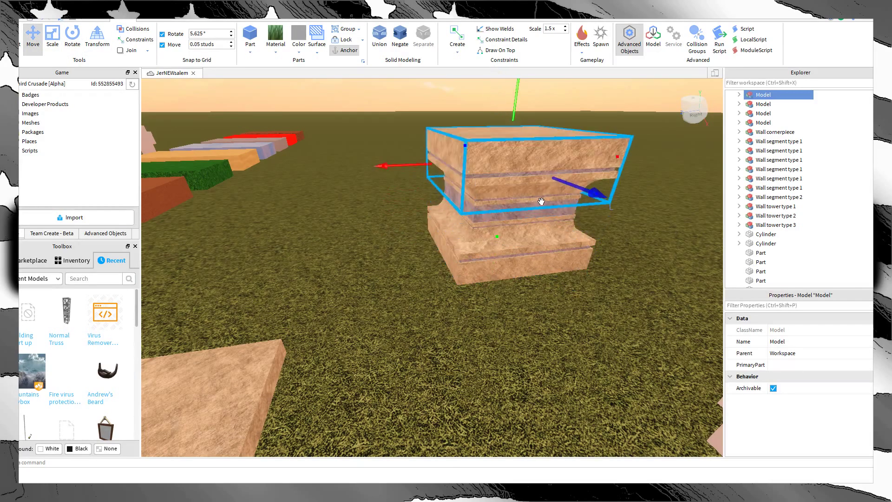
{"action": "key", "text": "d"}
{"action": "right_click_drag", "start_coordinate": [540, 201], "coordinate": [390, 319]}
{"action": "left_click_drag", "start_coordinate": [375, 349], "coordinate": [364, 321]}
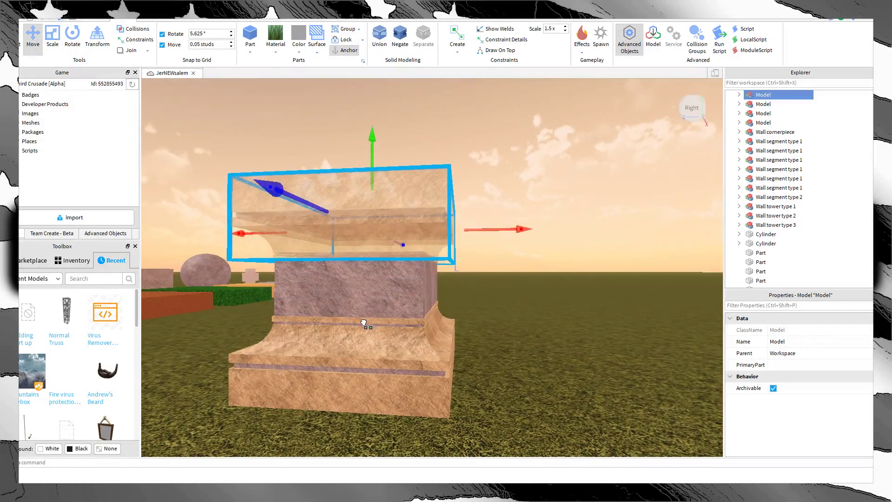
Step: Check the mirrored column shape from a distance and delete the upside-down base copy
{"action": "left_click", "coordinate": [520, 294]}
{"action": "key", "text": "s"}
{"action": "key", "text": "d"}
{"action": "key", "text": "s"}
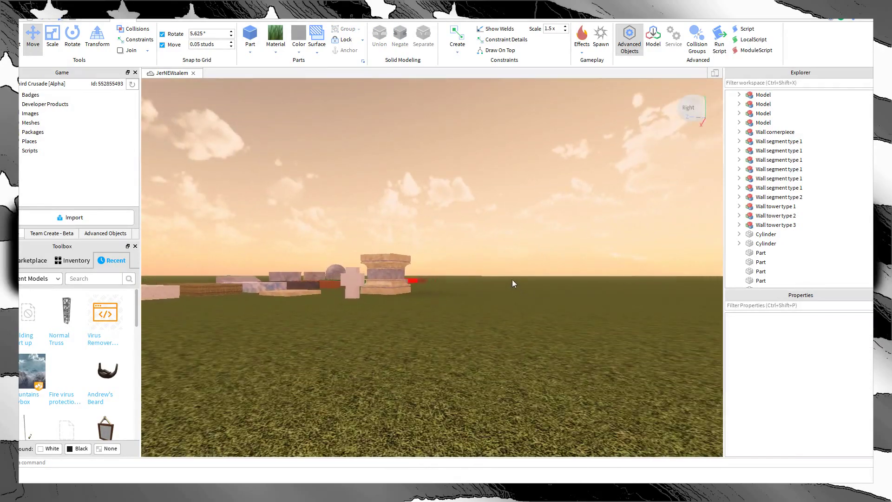
{"action": "key", "text": "w"}
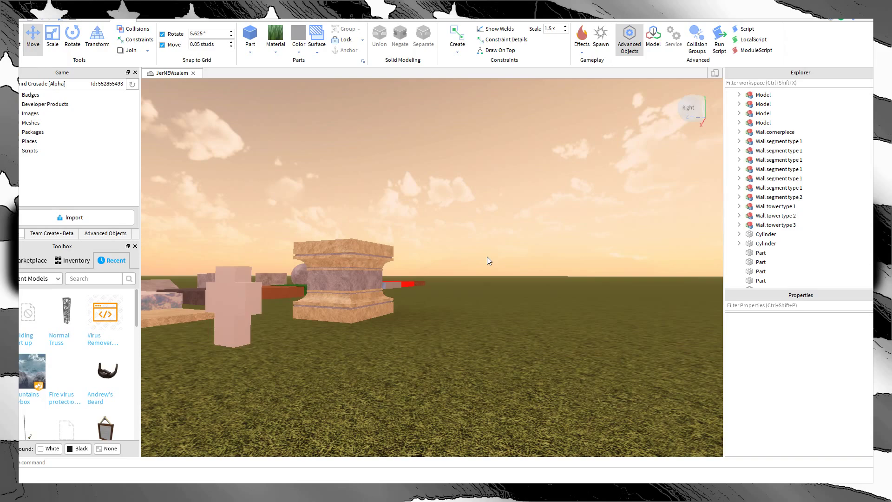
{"action": "left_click", "coordinate": [330, 276]}
{"action": "left_click", "coordinate": [329, 245]}
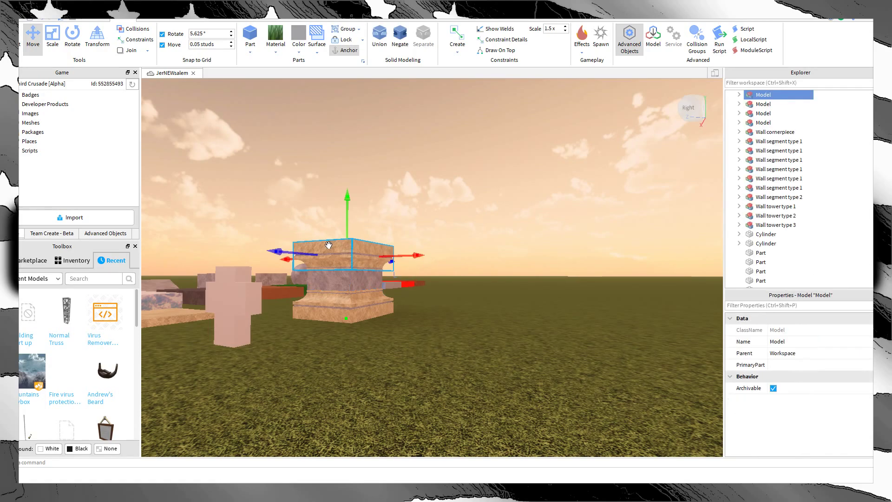
{"action": "key", "text": "Delete"}
Step: Examine the tall Fossil block and the carved base beneath it from several sides
{"action": "key", "text": "w"}
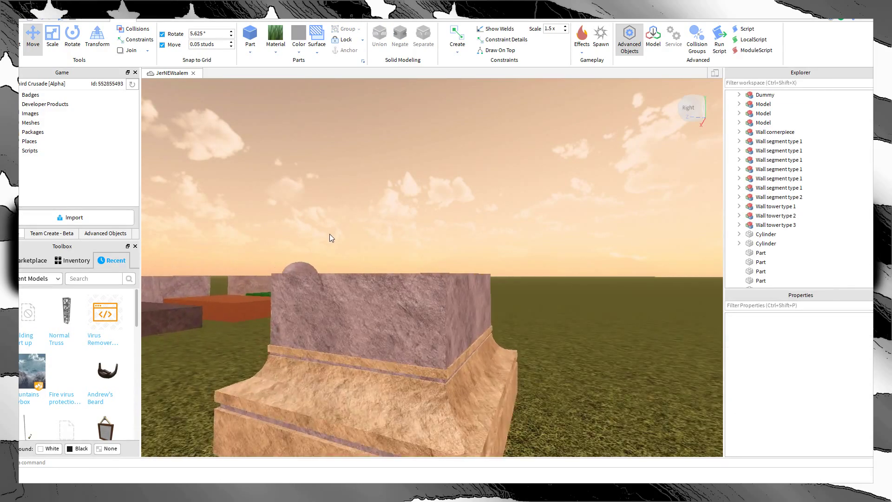
{"action": "left_click", "coordinate": [370, 324]}
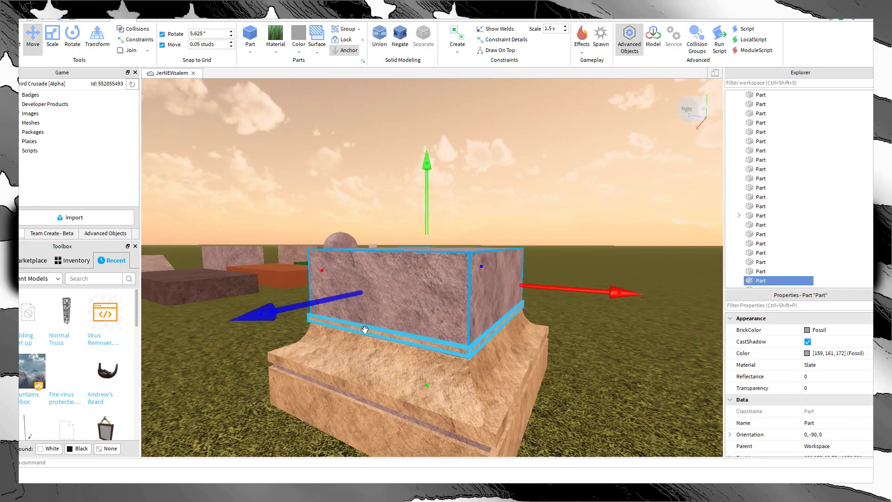
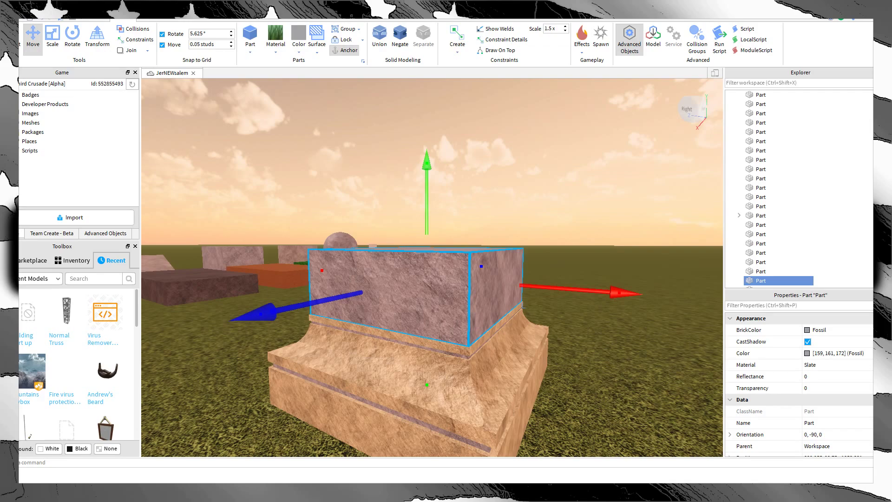
{"action": "right_click_drag", "start_coordinate": [246, 246], "coordinate": [255, 253]}
{"action": "key", "text": "a"}
{"action": "key", "text": "s"}
{"action": "key", "text": "w"}
{"action": "key", "text": "d"}
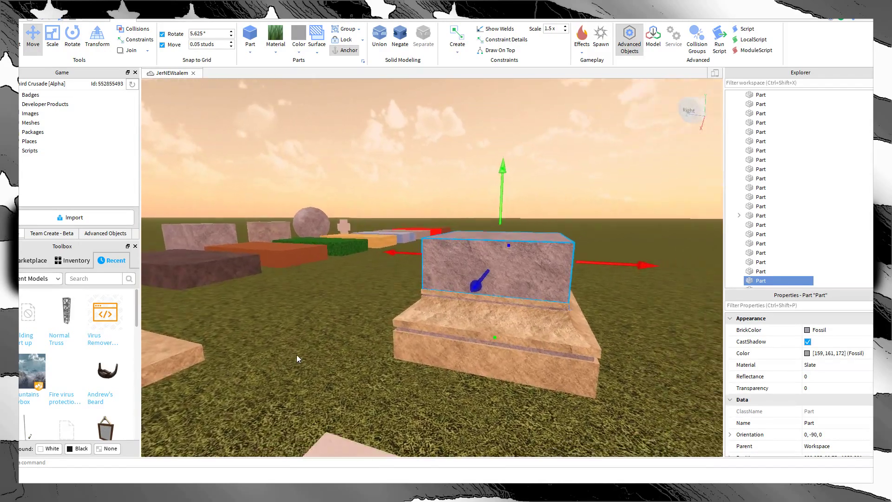
{"action": "key", "text": "d"}
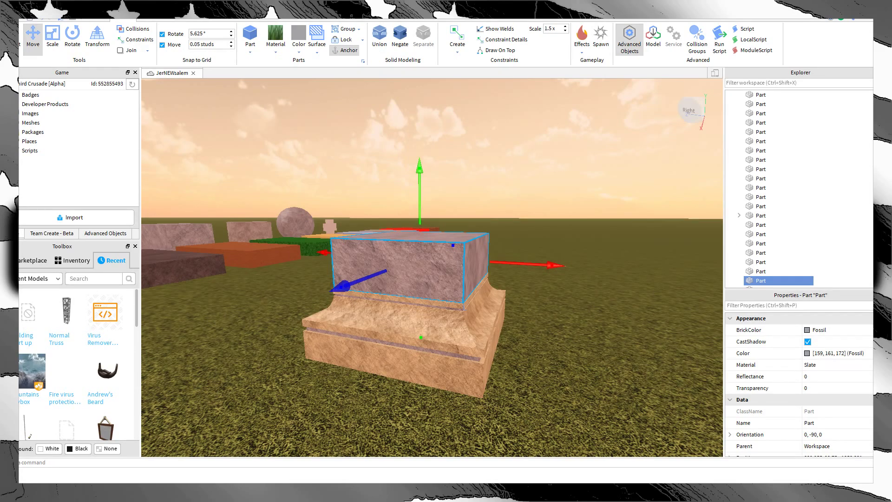
Step: Ungroup the base model back into its separate parts
{"action": "left_click", "coordinate": [213, 400]}
{"action": "right_click_drag", "start_coordinate": [214, 400], "coordinate": [297, 353]}
{"action": "key", "text": "w"}
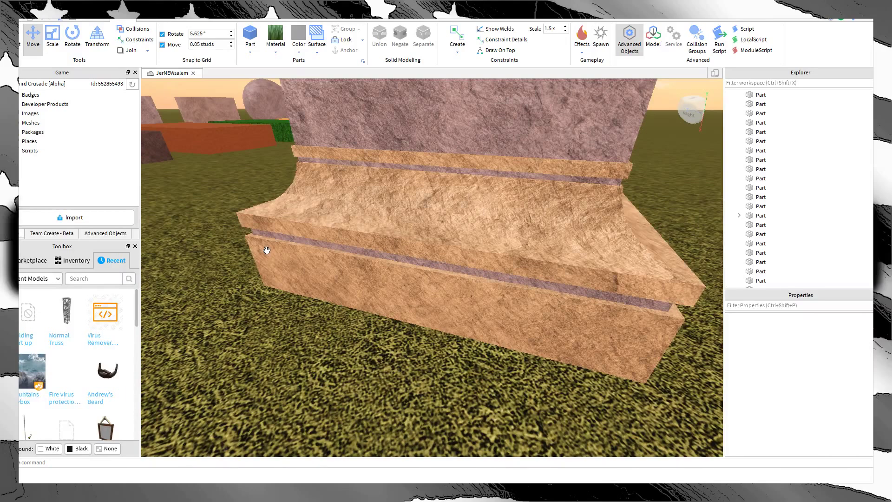
{"action": "right_click_drag", "start_coordinate": [267, 250], "coordinate": [280, 249]}
{"action": "left_click", "coordinate": [312, 199]}
{"action": "right_click_drag", "start_coordinate": [313, 199], "coordinate": [314, 191]}
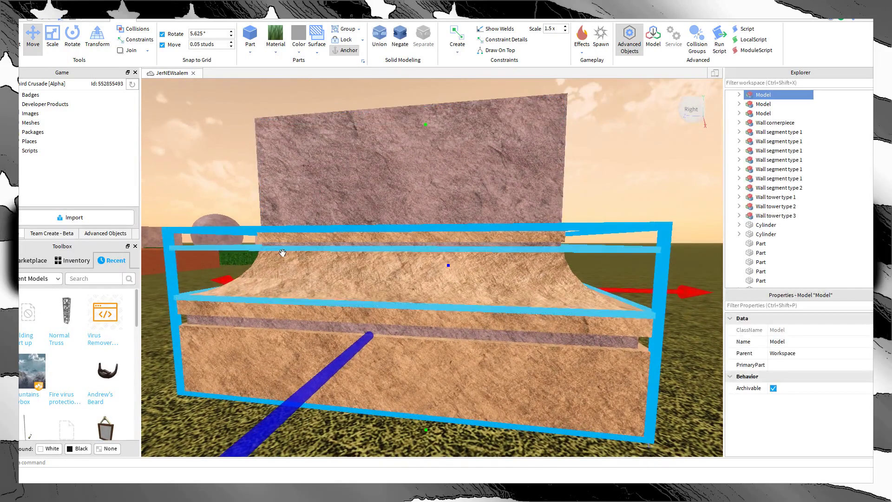
{"action": "key", "text": "ctrl+u"}
{"action": "left_click", "coordinate": [635, 199]}
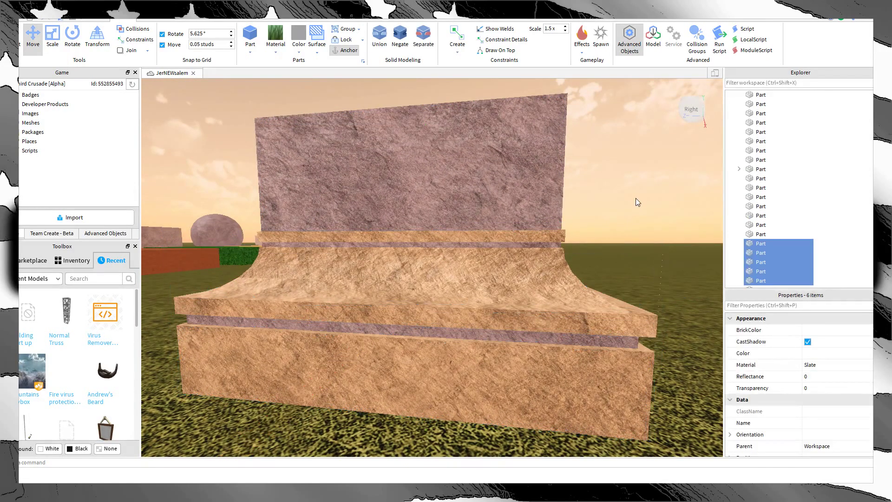
Step: Duplicate the thin beige slab and place the copy on top of the tall Fossil block
{"action": "left_click", "coordinate": [472, 225]}
{"action": "left_click", "coordinate": [457, 238]}
{"action": "key", "text": "ctrl+d"}
{"action": "key", "text": "f"}
{"action": "left_click", "coordinate": [514, 189]}
{"action": "mouse_move", "coordinate": [514, 190]}
{"action": "right_mouse_down"}
{"action": "mouse_move", "coordinate": [517, 199]}
{"action": "mouse_move", "coordinate": [517, 183]}
{"action": "right_mouse_up"}
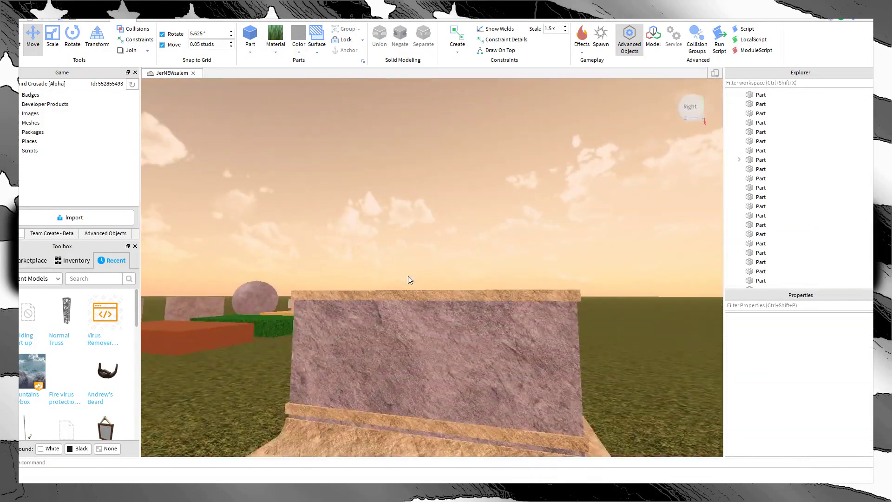
Step: Reduce the Fossil block's height slightly and lower the beige top slab back onto it
{"action": "key", "text": "s"}
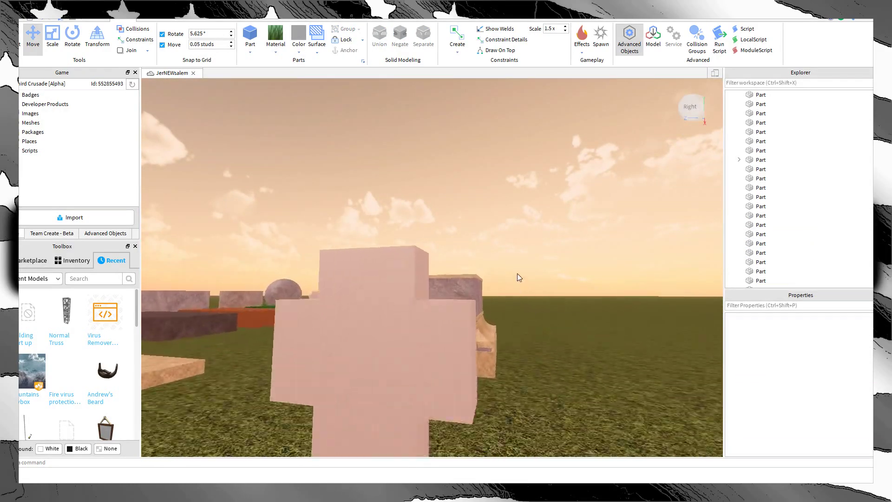
{"action": "key", "text": "w"}
{"action": "left_click", "coordinate": [447, 244]}
{"action": "key", "text": "f"}
{"action": "left_click", "coordinate": [53, 40]}
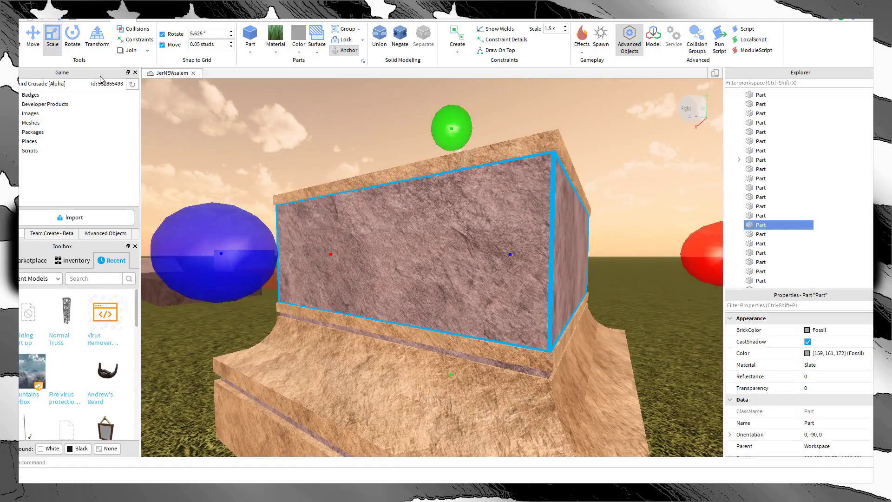
{"action": "left_click", "coordinate": [418, 163]}
{"action": "left_click", "coordinate": [32, 36]}
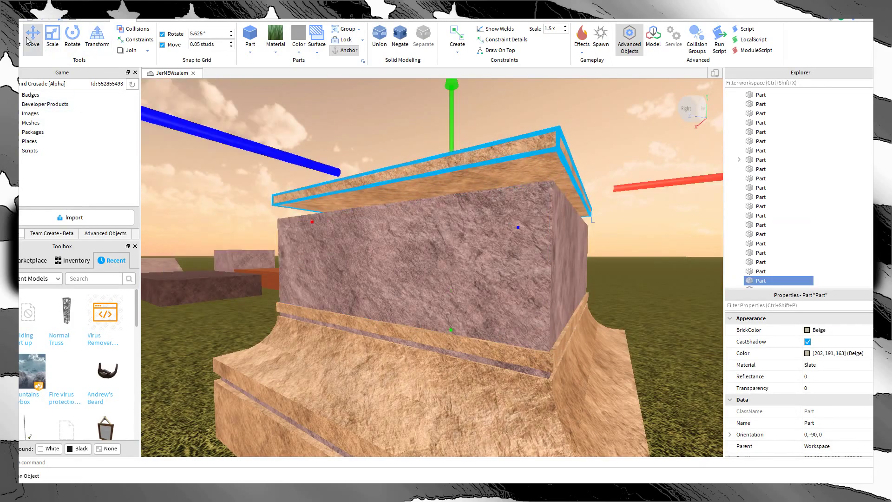
{"action": "left_click_drag", "start_coordinate": [451, 106], "coordinate": [436, 140]}
{"action": "left_click", "coordinate": [436, 141]}
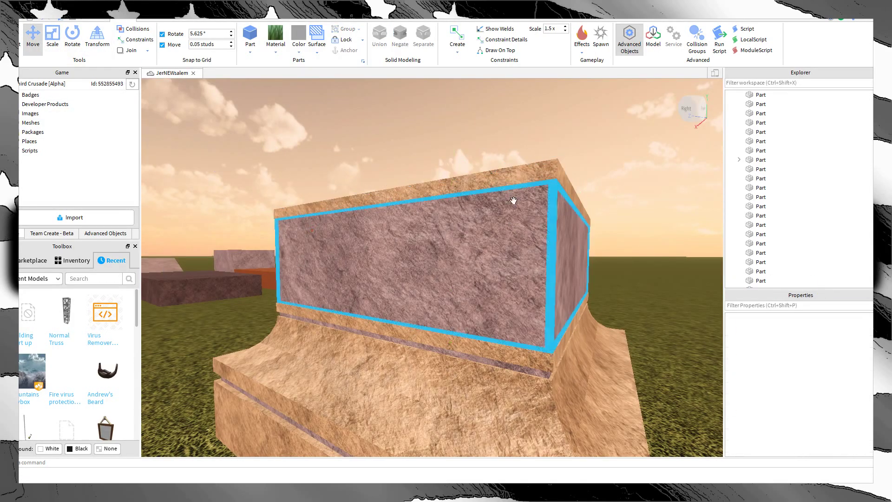
Step: Duplicate the beige slab above the Fossil block and stack the copy directly on top of it
{"action": "right_click_drag", "start_coordinate": [613, 168], "coordinate": [580, 176]}
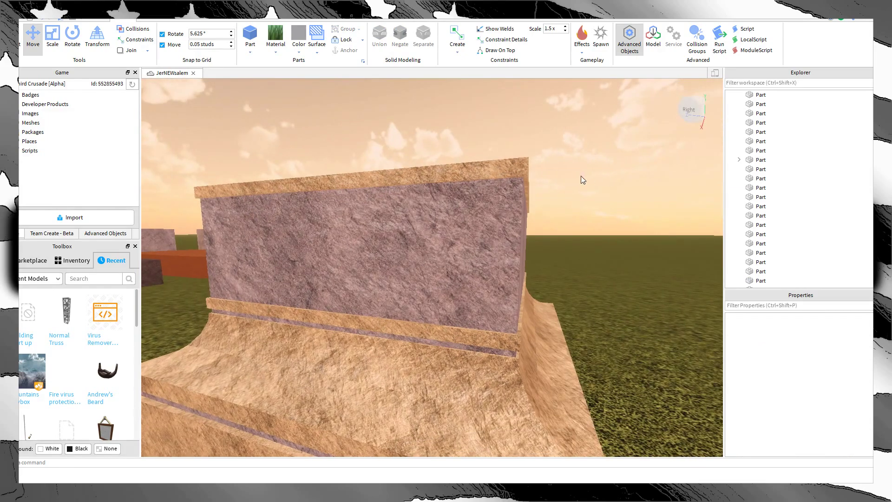
{"action": "left_click", "coordinate": [456, 164]}
{"action": "key", "text": "ctrl+d"}
{"action": "left_click", "coordinate": [547, 132]}
{"action": "left_click", "coordinate": [513, 141]}
{"action": "right_click_drag", "start_coordinate": [513, 141], "coordinate": [492, 122]}
Step: Scale the upper beige slab outward slightly on several sides so it overhangs the slab beneath it
{"action": "left_click", "coordinate": [52, 37]}
{"action": "right_click_drag", "start_coordinate": [394, 148], "coordinate": [575, 207]}
{"action": "left_click_drag", "start_coordinate": [648, 295], "coordinate": [653, 297]}
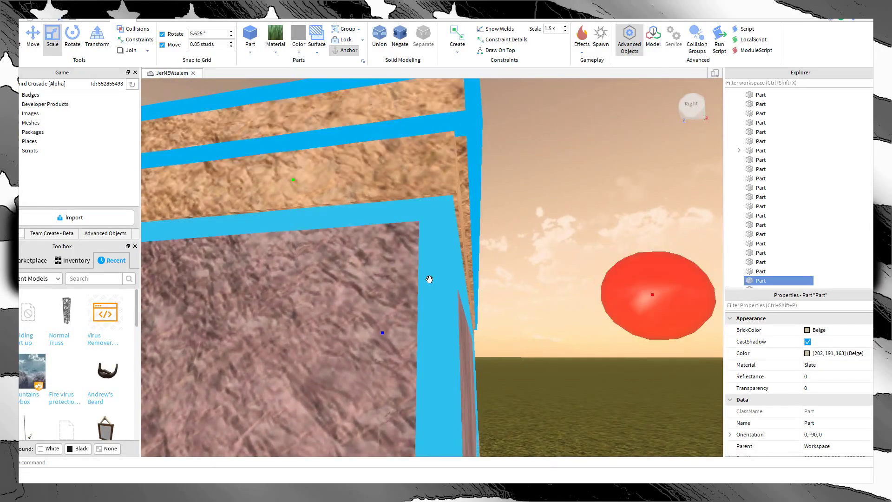
{"action": "scroll", "coordinate": [428, 279], "scroll_direction": "down", "scroll_amount": 5}
{"action": "right_click_drag", "start_coordinate": [428, 278], "coordinate": [422, 278]}
{"action": "left_click_drag", "start_coordinate": [199, 261], "coordinate": [192, 260]}
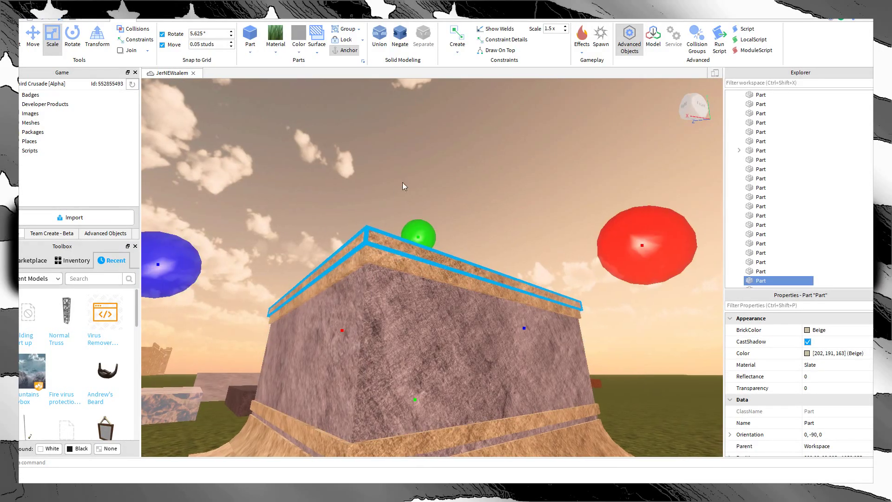
{"action": "right_click_drag", "start_coordinate": [402, 182], "coordinate": [402, 182]}
{"action": "key", "text": "d"}
{"action": "scroll", "coordinate": [402, 182], "scroll_direction": "up", "scroll_amount": 3}
{"action": "left_click_drag", "start_coordinate": [510, 227], "coordinate": [495, 225]}
{"action": "key", "text": "d"}
{"action": "right_click_drag", "start_coordinate": [495, 225], "coordinate": [495, 225]}
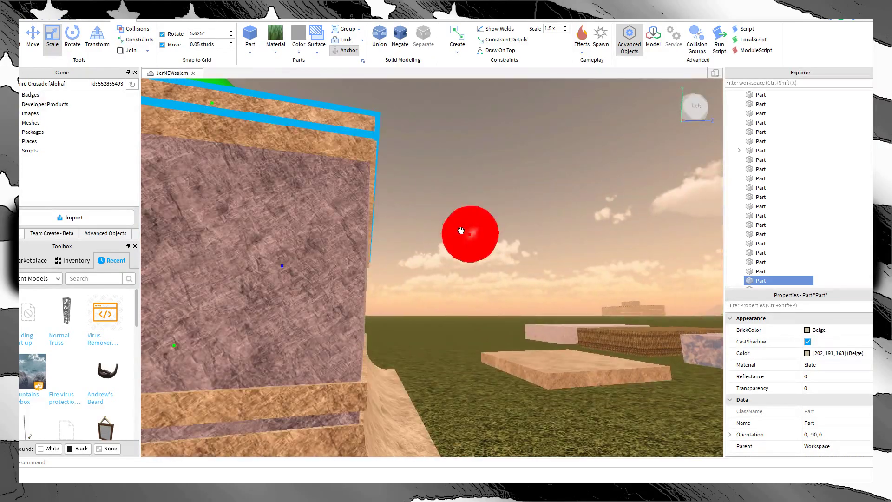
{"action": "left_click_drag", "start_coordinate": [461, 231], "coordinate": [468, 231]}
Step: Extend the upper slab's remaining short side to reach a size of 5.85, 0.2, 5.85, and check its overhang at the corners
{"action": "left_click", "coordinate": [462, 142]}
{"action": "right_click_drag", "start_coordinate": [461, 143], "coordinate": [462, 141]}
{"action": "key", "text": "d"}
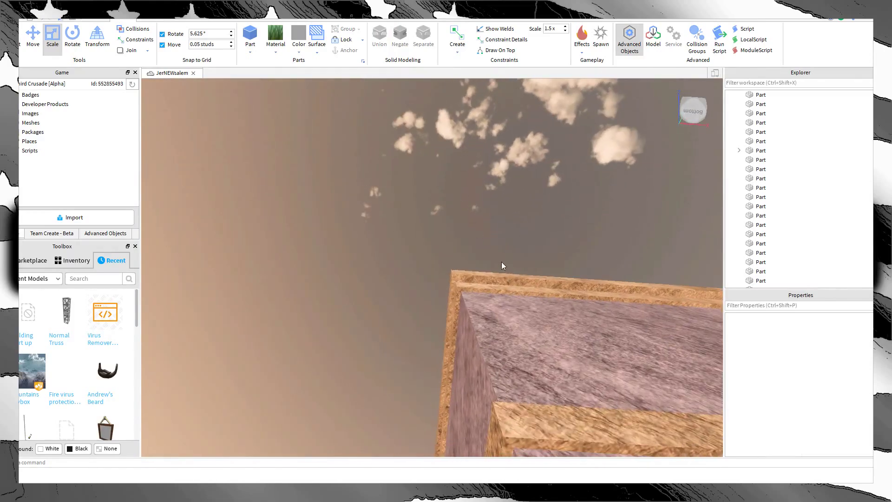
{"action": "left_click", "coordinate": [456, 304]}
{"action": "right_click_drag", "start_coordinate": [456, 302], "coordinate": [445, 330]}
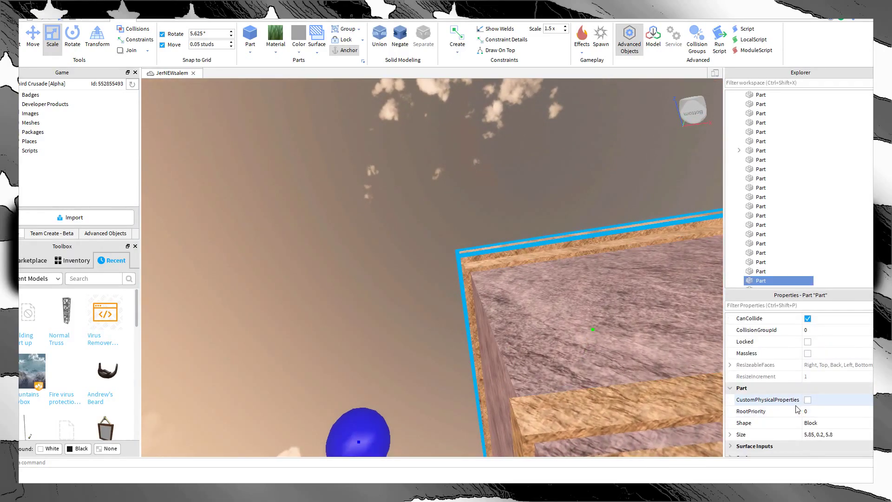
{"action": "left_click_drag", "start_coordinate": [371, 437], "coordinate": [368, 437]}
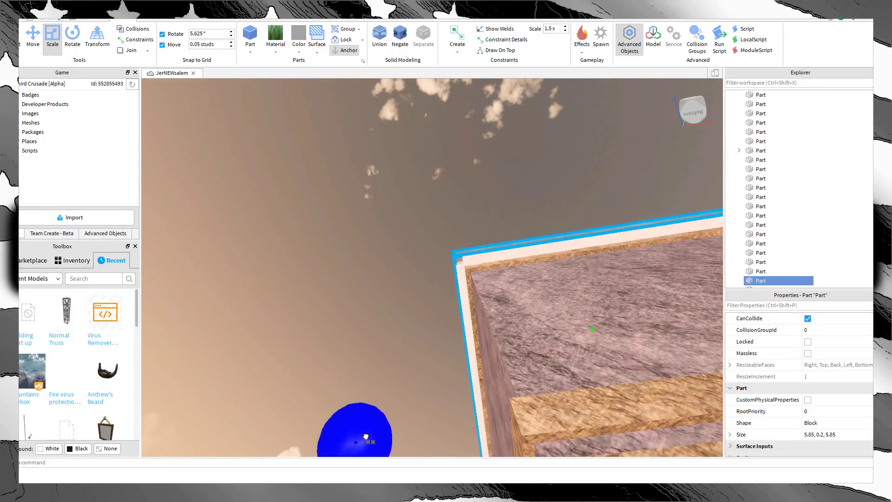
{"action": "left_click", "coordinate": [364, 357]}
{"action": "right_click_drag", "start_coordinate": [363, 356], "coordinate": [363, 357]}
{"action": "key", "text": "a"}
{"action": "left_click", "coordinate": [358, 116]}
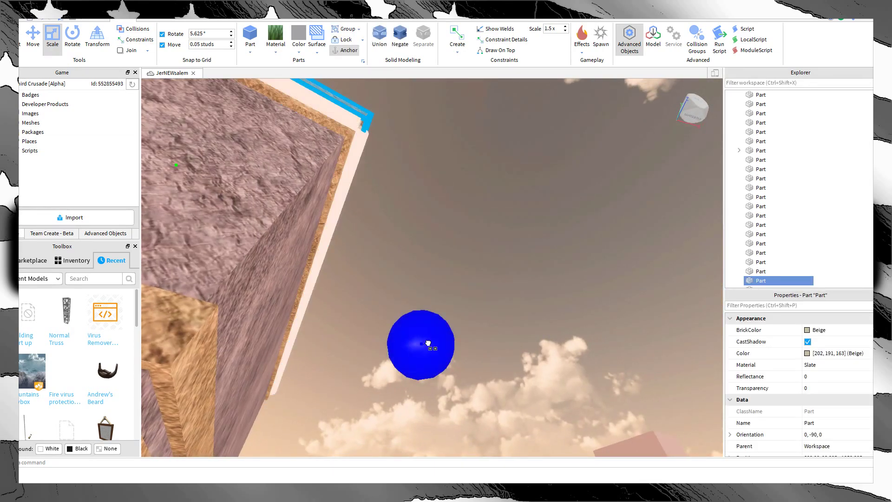
{"action": "right_click_drag", "start_coordinate": [427, 342], "coordinate": [419, 252]}
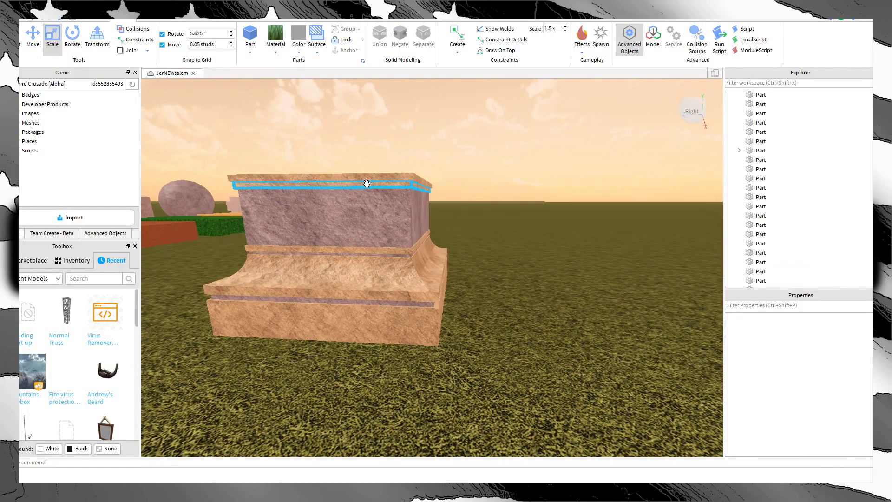
Step: Select the two beige top slabs and repeat their stepped offset 4 times with BuildEdit's Pattern tool
{"action": "left_click", "coordinate": [370, 175], "text": "ctrl"}
{"action": "key", "text": "w"}
{"action": "right_click_drag", "start_coordinate": [266, 138], "coordinate": [265, 137]}
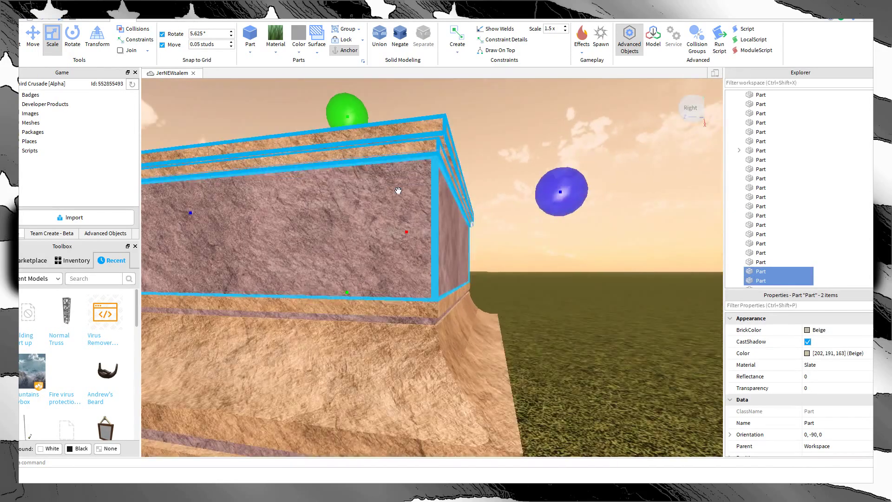
{"action": "left_click", "coordinate": [500, 144]}
{"action": "right_click_drag", "start_coordinate": [501, 144], "coordinate": [501, 144]}
{"action": "key", "text": "a"}
{"action": "left_click", "coordinate": [469, 213]}
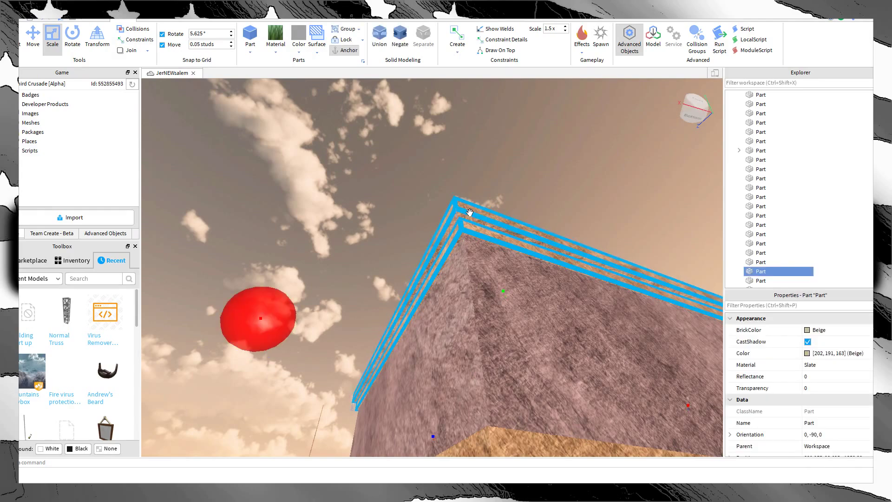
{"action": "left_click", "coordinate": [197, 19]}
{"action": "left_click", "coordinate": [129, 47]}
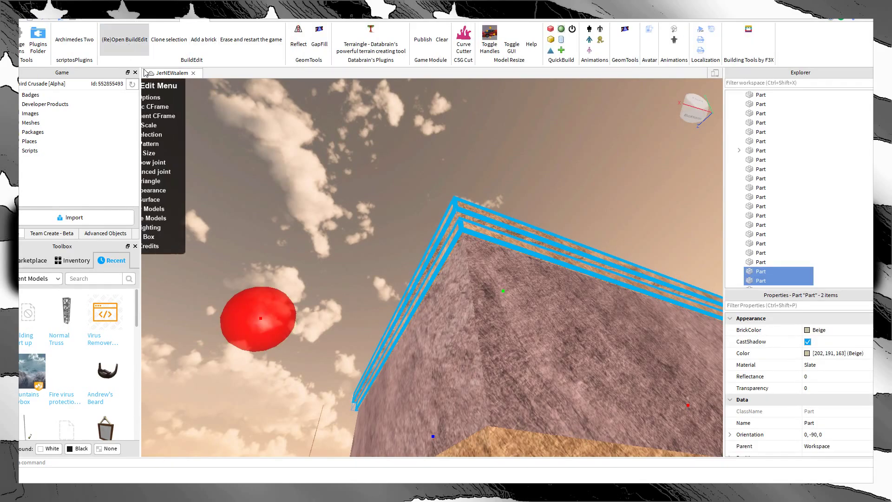
{"action": "left_click", "coordinate": [177, 144]}
{"action": "left_click", "coordinate": [465, 211]}
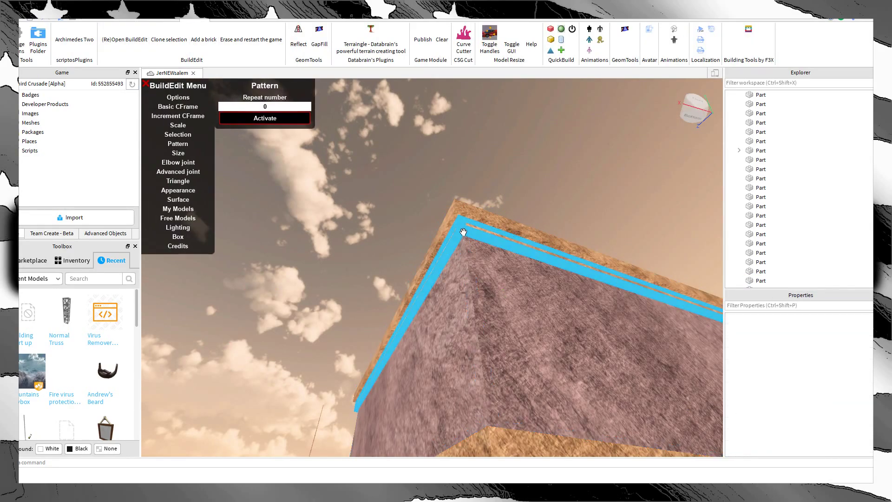
{"action": "left_click", "coordinate": [465, 212], "text": "shift"}
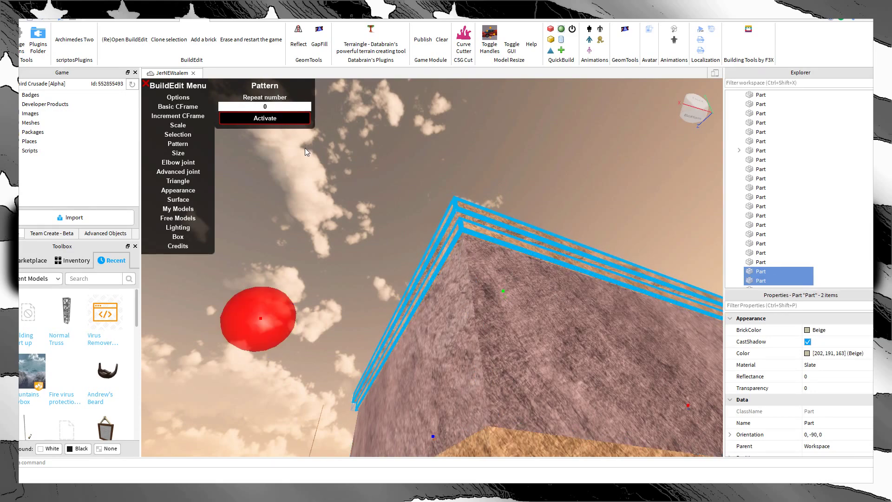
{"action": "left_click", "coordinate": [271, 116]}
Step: Examine the stepped top and the carved base of the column from several sides
{"action": "left_click", "coordinate": [576, 163]}
{"action": "key", "text": "s"}
{"action": "right_click_drag", "start_coordinate": [576, 163], "coordinate": [632, 201]}
{"action": "key", "text": "w"}
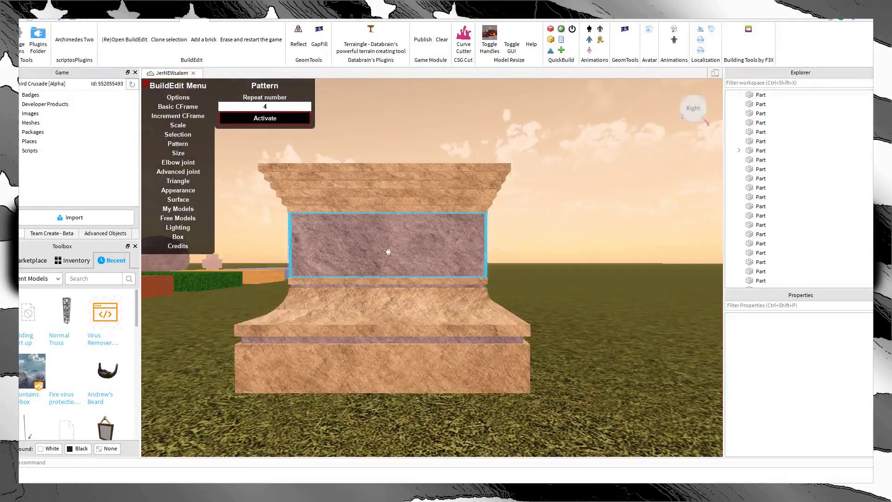
{"action": "right_click_drag", "start_coordinate": [536, 255], "coordinate": [550, 256]}
{"action": "key", "text": "d"}
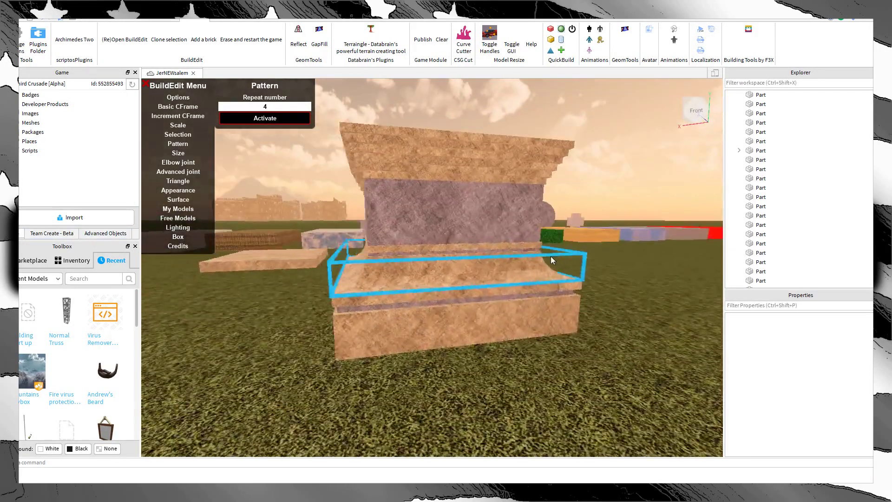
{"action": "key", "text": "s"}
{"action": "right_click_drag", "start_coordinate": [492, 364], "coordinate": [496, 362]}
{"action": "key", "text": "w"}
{"action": "key", "text": "a"}
{"action": "key", "text": "s"}
{"action": "key", "text": "w"}
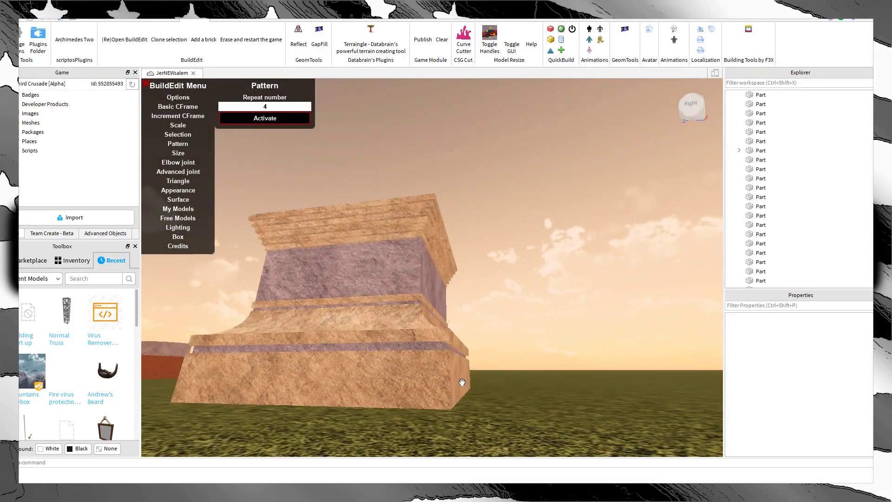
Step: Copy the large beige block at the bottom of the column and paste it onto the stepped top
{"action": "left_click", "coordinate": [455, 370]}
{"action": "key", "text": "ctrl+c"}
{"action": "key", "text": "ctrl+v"}
{"action": "left_click", "coordinate": [589, 274]}
{"action": "key", "text": "d"}
{"action": "right_click_drag", "start_coordinate": [589, 274], "coordinate": [589, 274]}
{"action": "key", "text": "s"}
{"action": "key", "text": "a"}
{"action": "key", "text": "w"}
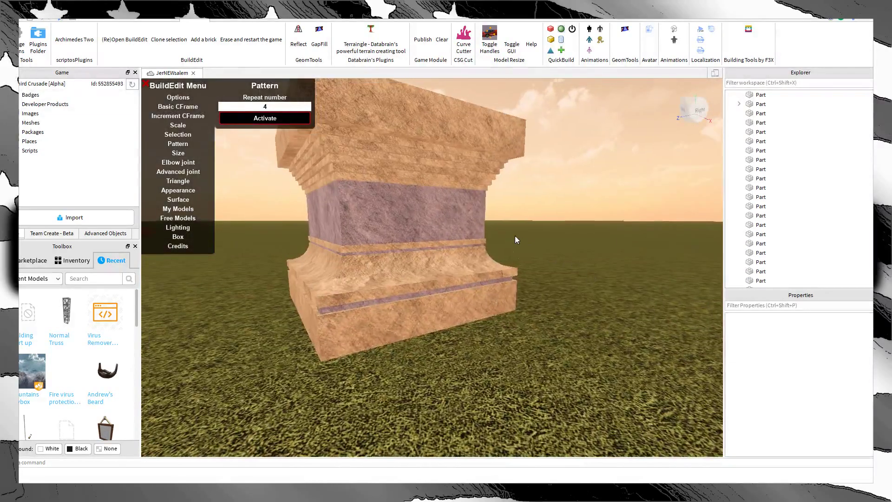
Step: Raise the pasted large beige block clear of the stepped slabs
{"action": "left_click", "coordinate": [446, 167]}
{"action": "left_click", "coordinate": [102, 19]}
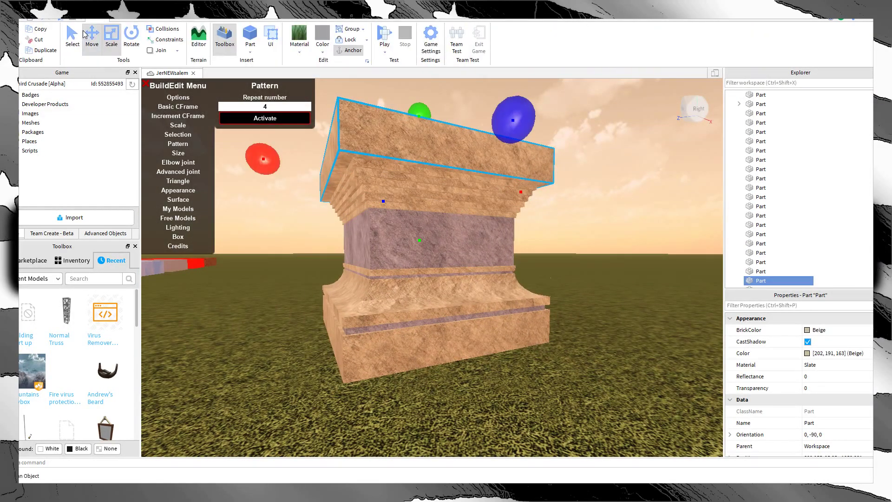
{"action": "left_click", "coordinate": [87, 35]}
{"action": "right_click_drag", "start_coordinate": [420, 186], "coordinate": [420, 176]}
{"action": "left_click_drag", "start_coordinate": [424, 169], "coordinate": [427, 110]}
{"action": "left_click", "coordinate": [563, 230]}
{"action": "key", "text": "w"}
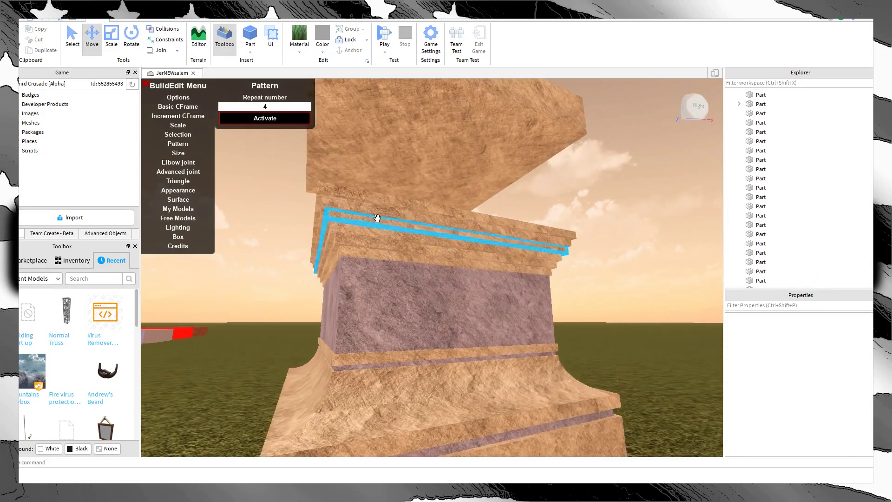
Step: Extend the stepped top by patterning its two uppermost slabs with a repeat number of 4
{"action": "left_click", "coordinate": [377, 218]}
{"action": "left_click", "coordinate": [367, 199], "text": "ctrl"}
{"action": "left_click", "coordinate": [290, 118]}
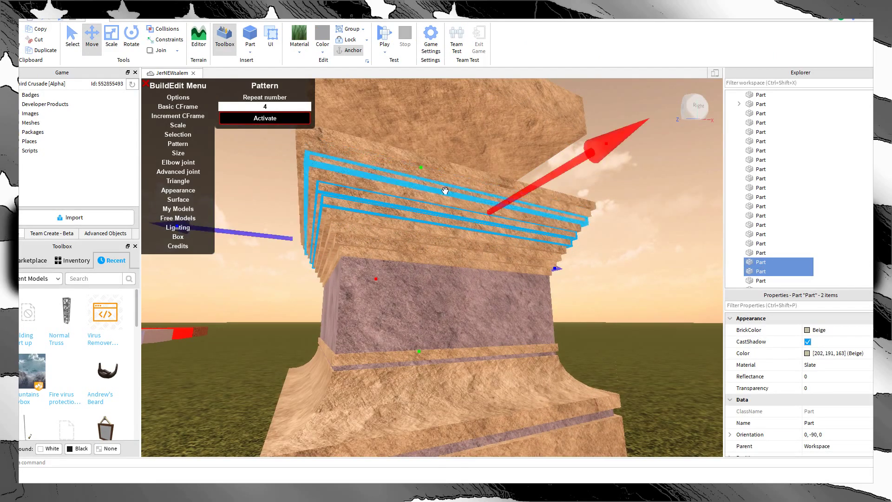
Step: Lower the large beige block onto the extended stepped slabs, and delete the block
{"action": "left_click", "coordinate": [404, 140]}
{"action": "scroll", "coordinate": [409, 158], "scroll_direction": "down", "scroll_amount": 3}
{"action": "left_click_drag", "start_coordinate": [422, 247], "coordinate": [412, 272]}
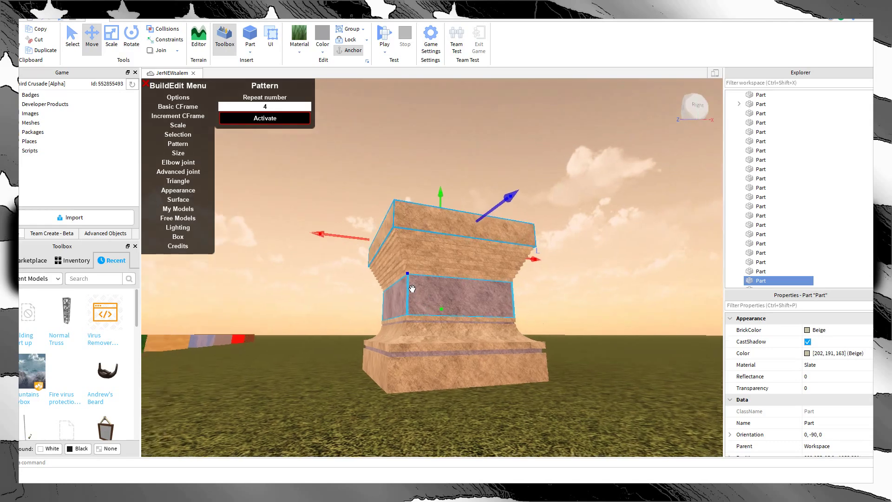
{"action": "scroll", "coordinate": [498, 205], "scroll_direction": "up", "scroll_amount": 6}
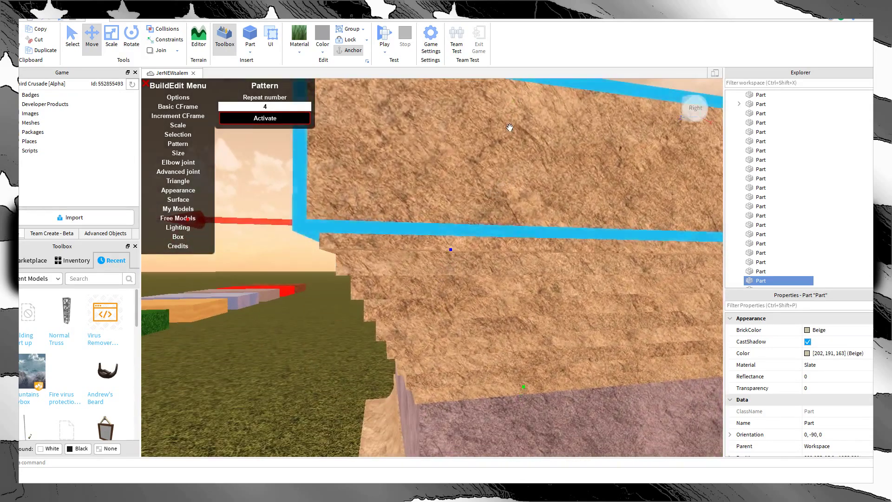
{"action": "mouse_move", "coordinate": [510, 127]}
{"action": "left_mouse_down"}
{"action": "mouse_move", "coordinate": [508, 119]}
{"action": "mouse_move", "coordinate": [492, 129]}
{"action": "left_mouse_up"}
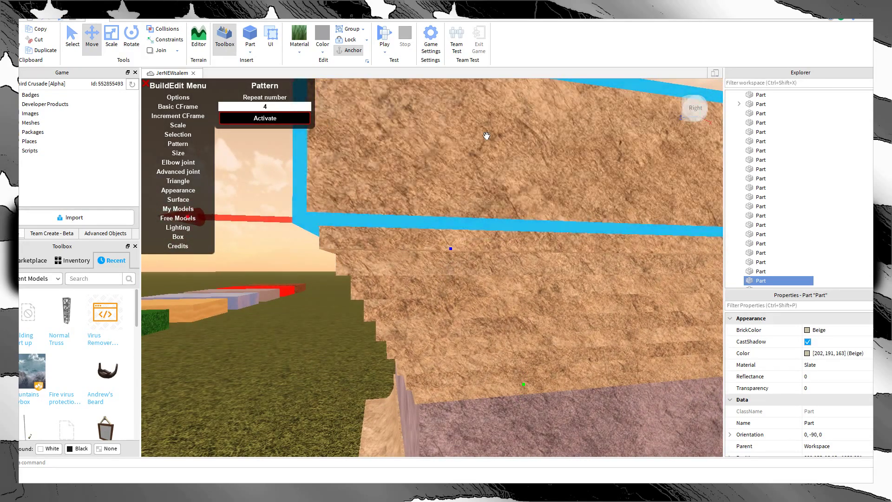
{"action": "scroll", "coordinate": [281, 274], "scroll_direction": "down", "scroll_amount": 5}
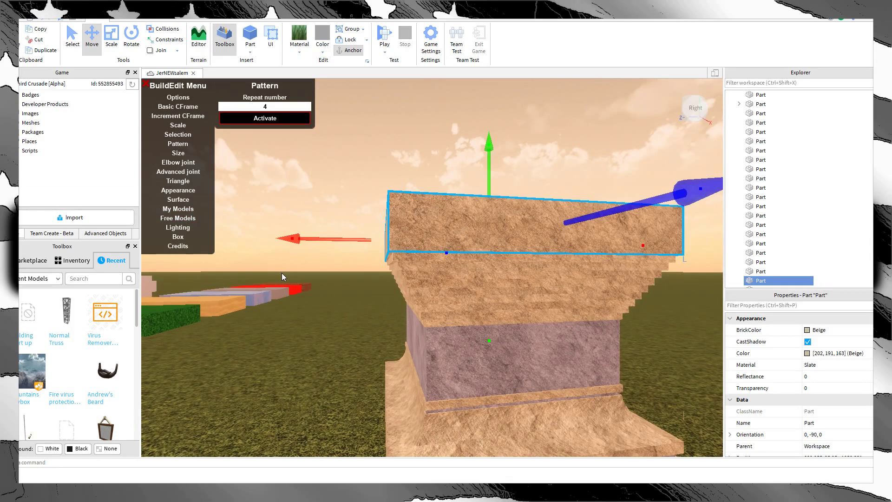
{"action": "key", "text": "Delete"}
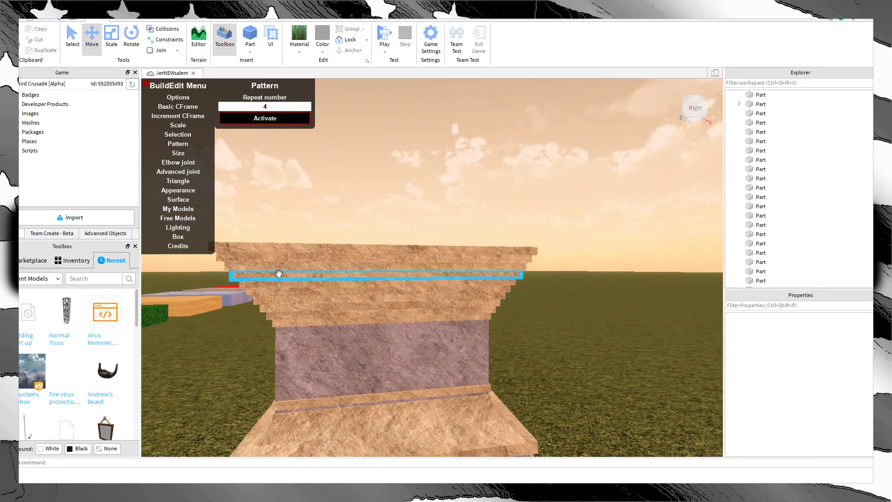
Step: Duplicate the slab just beneath the top one, placing the copy on the stack, and color it Fossil
{"action": "key", "text": "d"}
{"action": "left_click", "coordinate": [378, 258]}
{"action": "key", "text": "ctrl+d"}
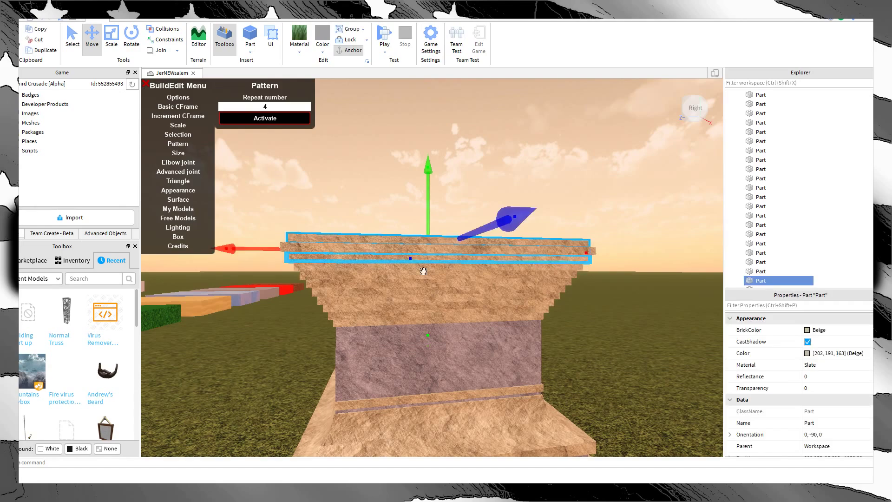
{"action": "left_click", "coordinate": [842, 332]}
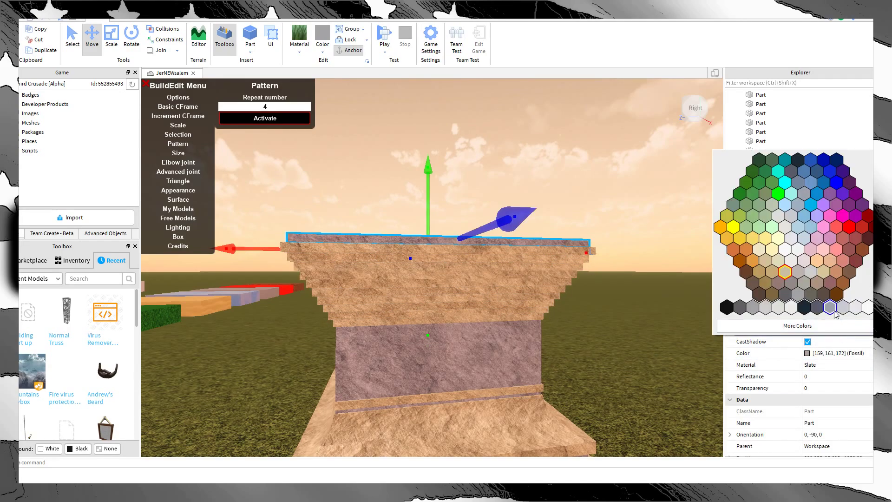
{"action": "left_click", "coordinate": [834, 311]}
{"action": "left_click", "coordinate": [666, 314]}
Step: Duplicate a beige top slab and stack the copy above the thin Fossil slab
{"action": "scroll", "coordinate": [666, 314], "scroll_direction": "down", "scroll_amount": 5}
{"action": "scroll", "coordinate": [516, 300], "scroll_direction": "up", "scroll_amount": 4}
{"action": "left_click", "coordinate": [447, 274]}
{"action": "key", "text": "ctrl+d"}
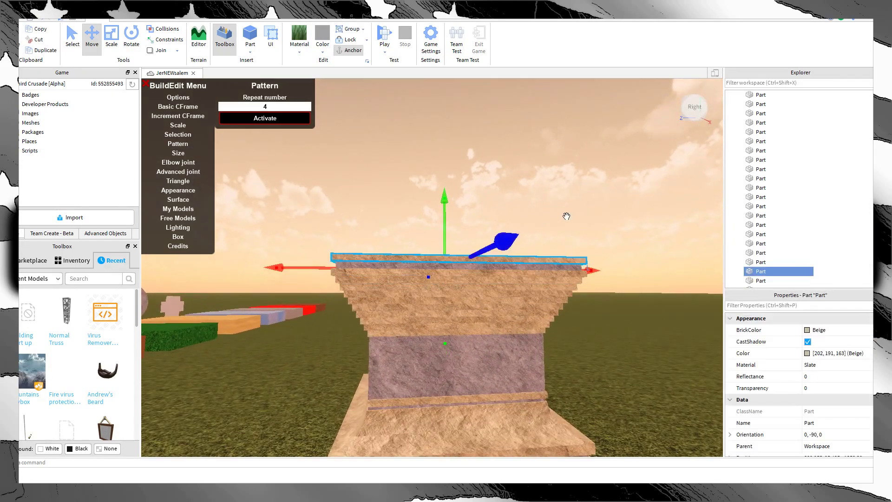
{"action": "left_click", "coordinate": [559, 222]}
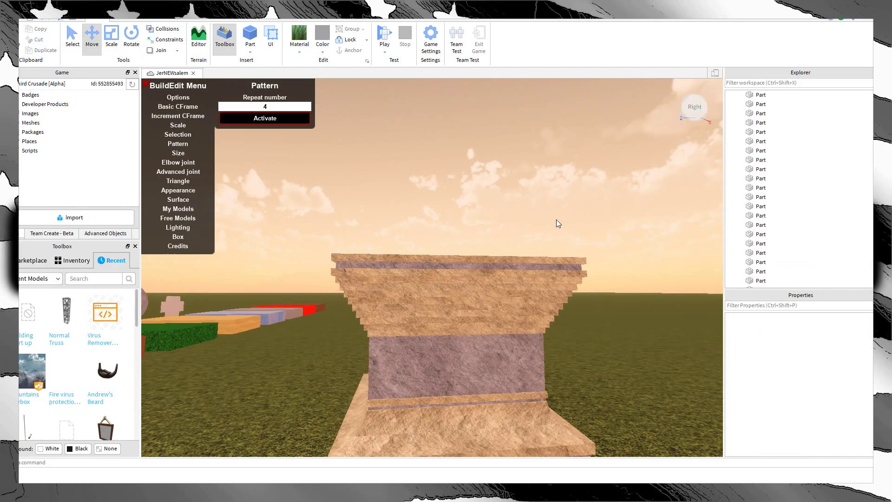
Step: Inspect the capped column from its corner and from high above
{"action": "left_click", "coordinate": [358, 254]}
{"action": "right_click_drag", "start_coordinate": [358, 255], "coordinate": [386, 238]}
{"action": "key", "text": "s"}
{"action": "key", "text": "a"}
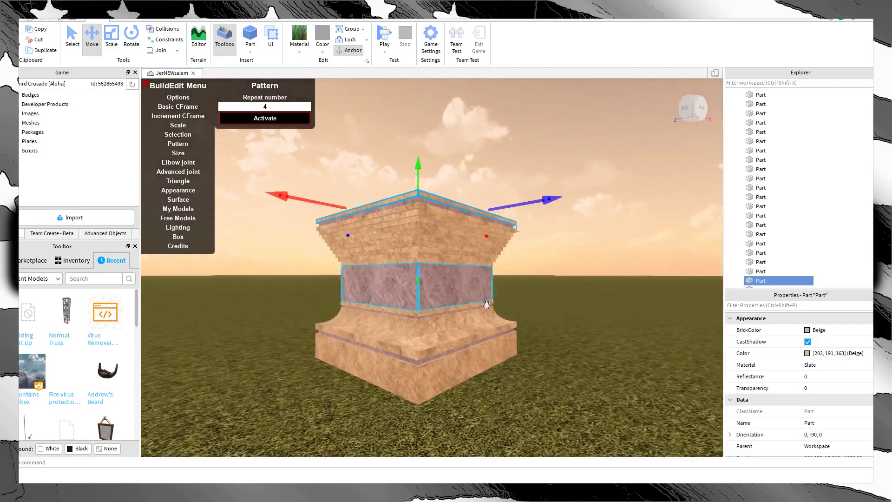
{"action": "left_click", "coordinate": [536, 316]}
{"action": "key", "text": "a"}
{"action": "mouse_move", "coordinate": [536, 315]}
{"action": "right_mouse_down"}
{"action": "mouse_move", "coordinate": [522, 294]}
{"action": "mouse_move", "coordinate": [528, 280]}
{"action": "mouse_move", "coordinate": [513, 277]}
{"action": "mouse_move", "coordinate": [526, 276]}
{"action": "mouse_move", "coordinate": [521, 271]}
{"action": "mouse_move", "coordinate": [465, 277]}
{"action": "right_mouse_up"}
{"action": "key", "text": "w"}
{"action": "key", "text": "w"}
{"action": "key", "text": "s"}
{"action": "key", "text": "w"}
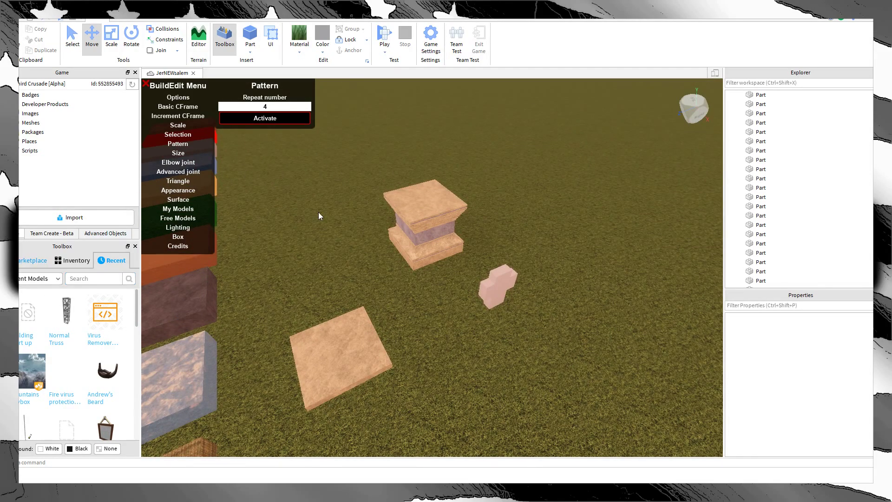
Step: Review the column's layers up close and its overall size from farther back beside the pink cross-shaped part
{"action": "right_click_drag", "start_coordinate": [318, 212], "coordinate": [318, 212]}
{"action": "scroll", "coordinate": [319, 212], "scroll_direction": "down", "scroll_amount": 4}
{"action": "scroll", "coordinate": [511, 223], "scroll_direction": "up", "scroll_amount": 8}
{"action": "right_click_drag", "start_coordinate": [495, 209], "coordinate": [495, 209]}
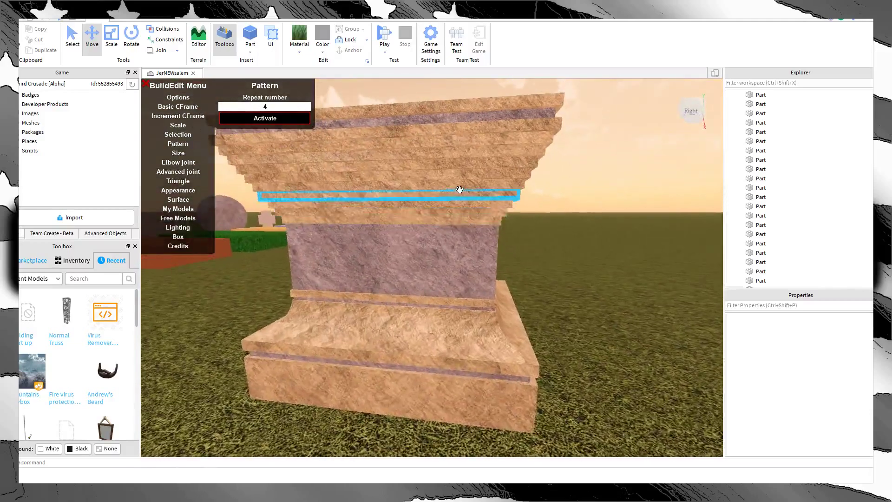
{"action": "scroll", "coordinate": [459, 190], "scroll_direction": "down", "scroll_amount": 3}
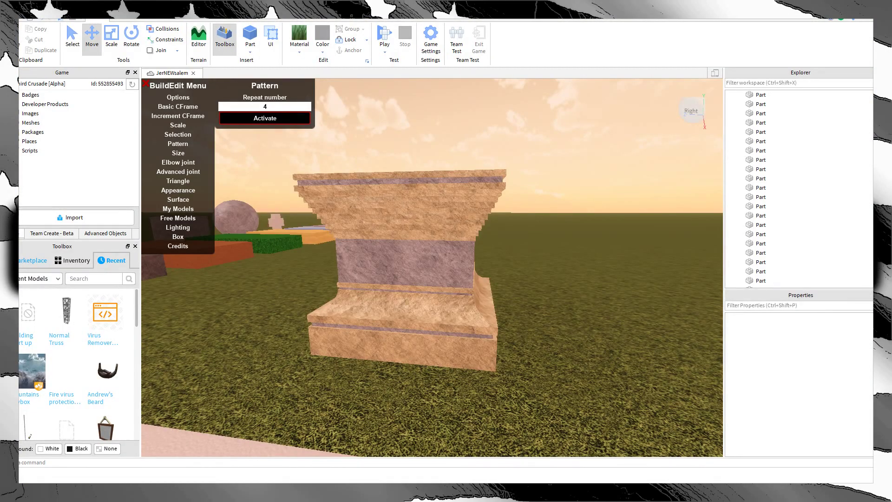
{"action": "right_click_drag", "start_coordinate": [367, 309], "coordinate": [557, 286]}
{"action": "scroll", "coordinate": [464, 269], "scroll_direction": "up", "scroll_amount": 3}
{"action": "scroll", "coordinate": [485, 266], "scroll_direction": "down", "scroll_amount": 5}
{"action": "scroll", "coordinate": [557, 286], "scroll_direction": "down", "scroll_amount": 4}
{"action": "scroll", "coordinate": [556, 284], "scroll_direction": "up", "scroll_amount": 2}
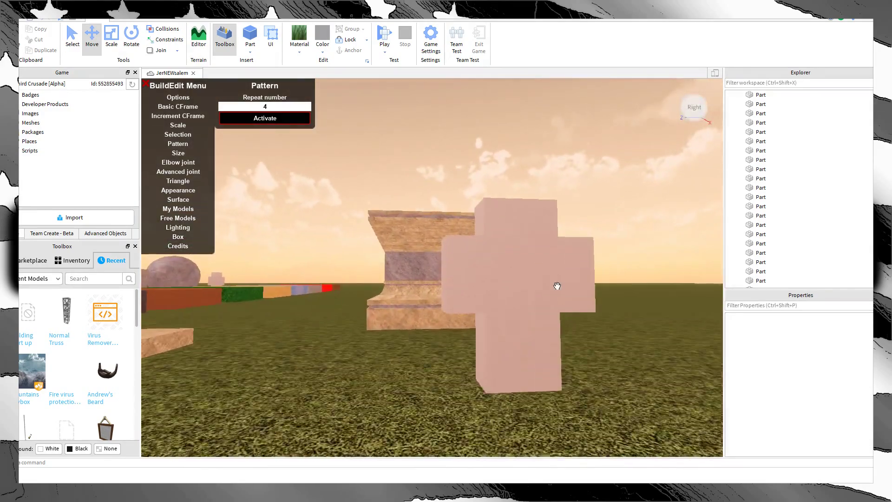
Step: Delete all the stepped beige layers and thin slabs that sit above the Fossil block
{"action": "scroll", "coordinate": [555, 280], "scroll_direction": "up", "scroll_amount": 4}
{"action": "scroll", "coordinate": [555, 279], "scroll_direction": "down", "scroll_amount": 4}
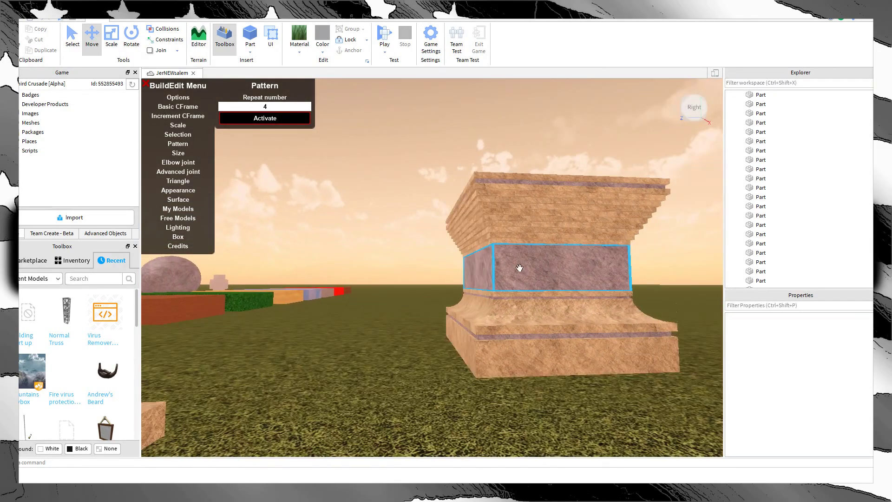
{"action": "scroll", "coordinate": [518, 265], "scroll_direction": "up", "scroll_amount": 5}
{"action": "left_click", "coordinate": [467, 221]}
{"action": "right_click_drag", "start_coordinate": [466, 220], "coordinate": [418, 259]}
{"action": "scroll", "coordinate": [469, 243], "scroll_direction": "down", "scroll_amount": 4}
{"action": "scroll", "coordinate": [470, 242], "scroll_direction": "up", "scroll_amount": 5}
{"action": "scroll", "coordinate": [418, 258], "scroll_direction": "down", "scroll_amount": 4}
{"action": "left_click_drag", "start_coordinate": [407, 235], "coordinate": [586, 172]}
{"action": "left_click_drag", "start_coordinate": [573, 329], "coordinate": [400, 268]}
Step: Group all the parts of the carved base beneath the Fossil block into one model
{"action": "left_click", "coordinate": [526, 280], "text": "ctrl"}
{"action": "scroll", "coordinate": [526, 280], "scroll_direction": "up", "scroll_amount": 4}
{"action": "right_click_drag", "start_coordinate": [526, 280], "coordinate": [531, 279]}
{"action": "scroll", "coordinate": [530, 278], "scroll_direction": "down", "scroll_amount": 4}
{"action": "key", "text": "ctrl+u"}
{"action": "left_click_drag", "start_coordinate": [631, 279], "coordinate": [417, 374]}
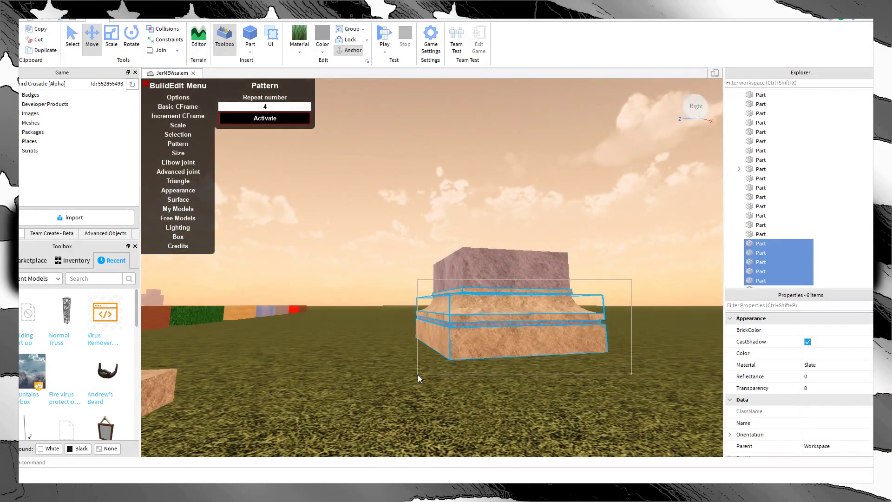
{"action": "left_click", "coordinate": [464, 345]}
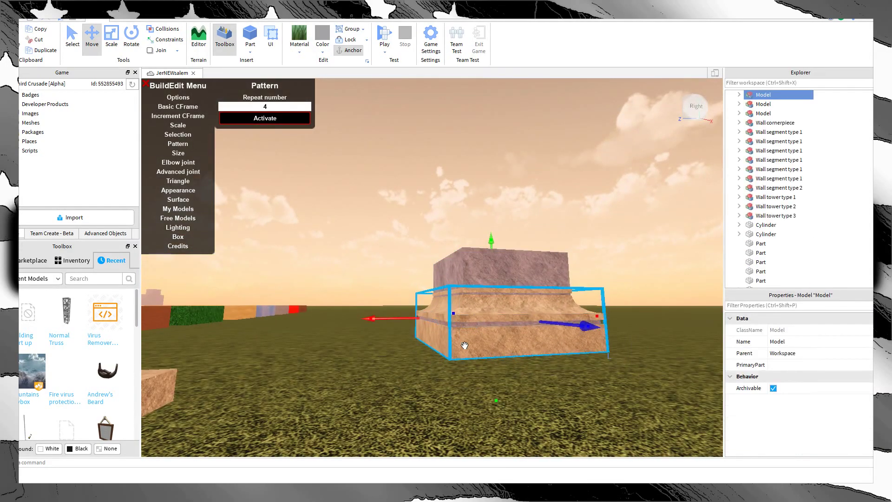
Step: Duplicate the base model, flip the copy upside down and set it on top of the Fossil block as a cap
{"action": "left_click_drag", "start_coordinate": [467, 342], "coordinate": [524, 251]}
{"action": "scroll", "coordinate": [524, 251], "scroll_direction": "up", "scroll_amount": 5}
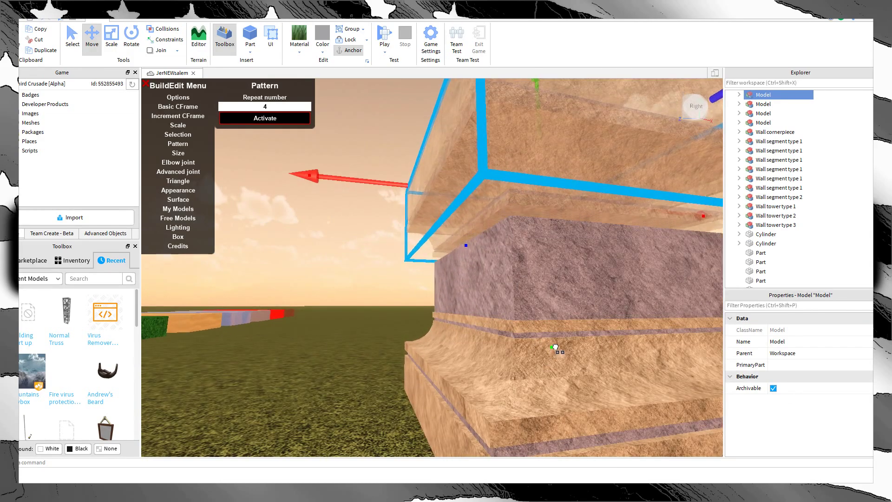
{"action": "left_click", "coordinate": [327, 369]}
Step: Inspect the column with its mirrored cap from farther away and from several sides
{"action": "key", "text": "s"}
{"action": "key", "text": "d"}
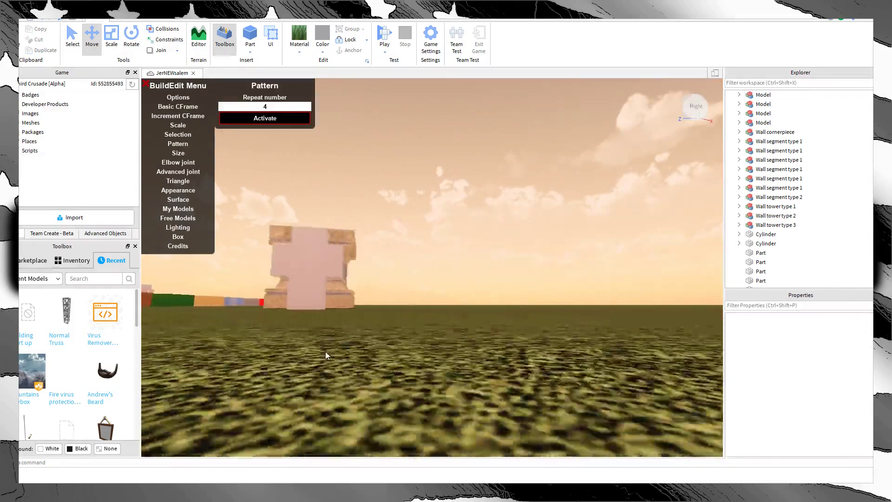
{"action": "key", "text": "w"}
{"action": "right_click_drag", "start_coordinate": [324, 349], "coordinate": [363, 320]}
{"action": "key", "text": "s"}
{"action": "key", "text": "w"}
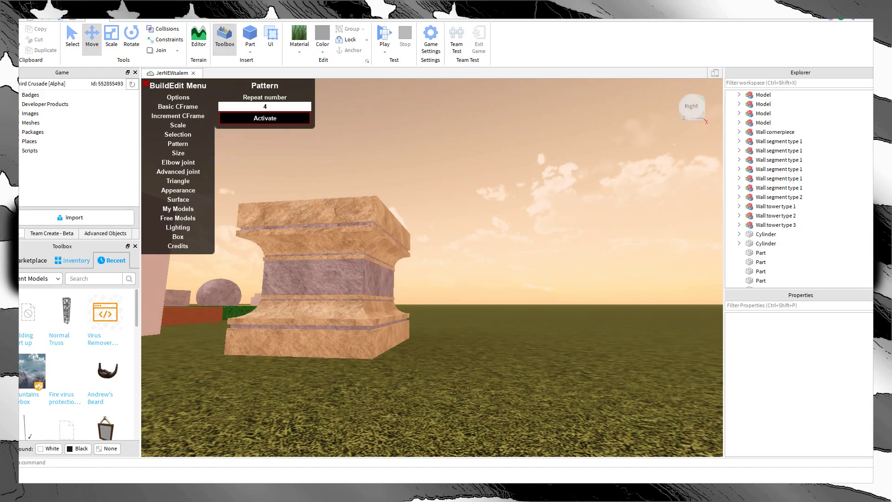
{"action": "right_click_drag", "start_coordinate": [233, 160], "coordinate": [233, 194]}
{"action": "key", "text": "a"}
{"action": "key", "text": "a"}
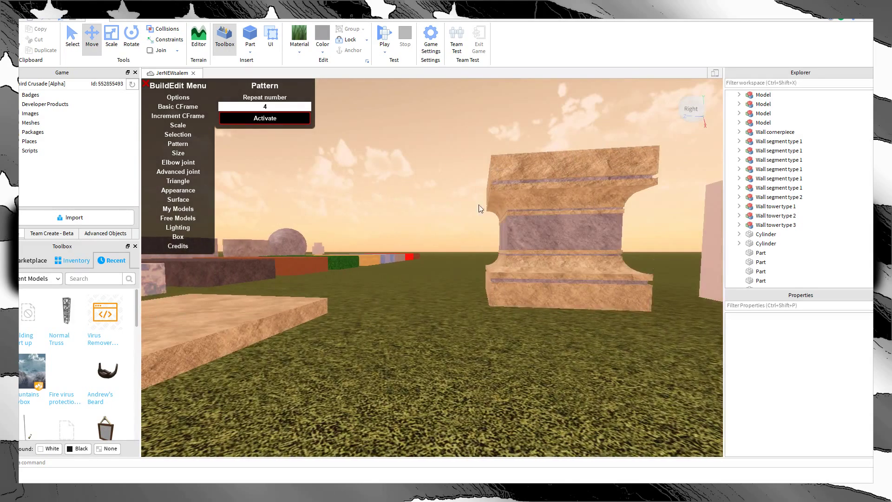
{"action": "right_click_drag", "start_coordinate": [480, 208], "coordinate": [541, 197]}
Step: Raise the inverted cap model and stretch the Fossil block upward to meet it
{"action": "left_click", "coordinate": [406, 250]}
{"action": "scroll", "coordinate": [482, 321], "scroll_direction": "up", "scroll_amount": 5}
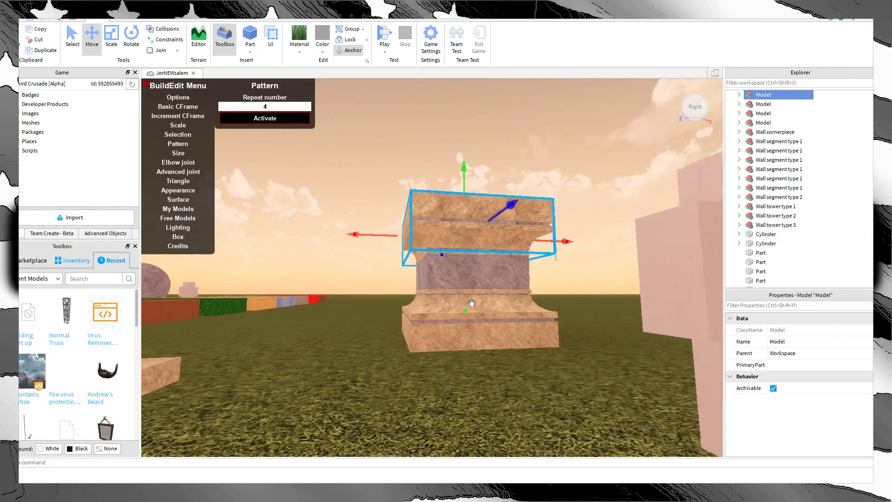
{"action": "left_click_drag", "start_coordinate": [481, 319], "coordinate": [484, 307]}
{"action": "left_click", "coordinate": [503, 276]}
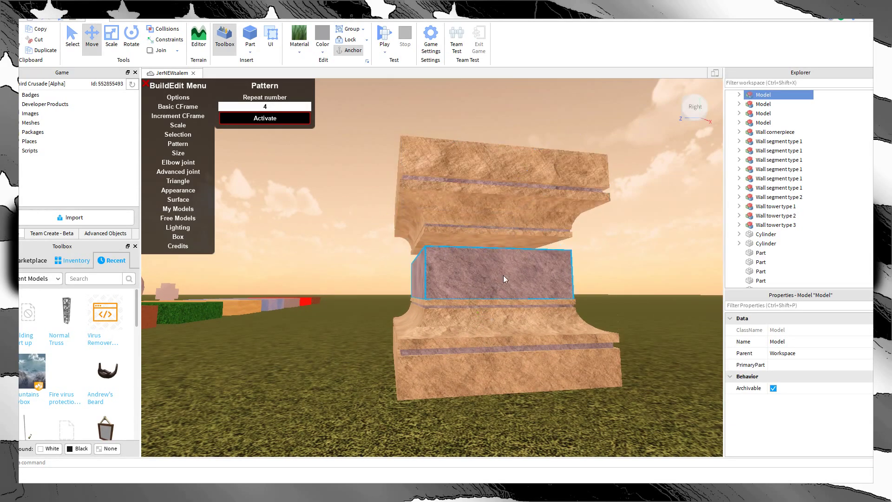
{"action": "key", "text": "d"}
{"action": "key", "text": "w"}
{"action": "left_click", "coordinate": [110, 37]}
{"action": "left_click_drag", "start_coordinate": [383, 189], "coordinate": [394, 174]}
{"action": "left_click", "coordinate": [567, 241]}
{"action": "key", "text": "s"}
{"action": "right_click_drag", "start_coordinate": [570, 248], "coordinate": [494, 250]}
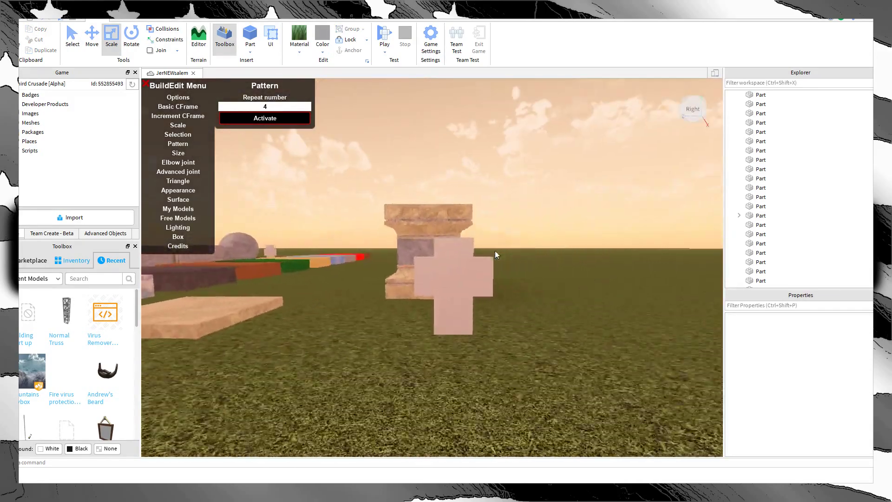
Step: Copy the thin beige slab just beneath the Fossil block and paste it as a separate part beside the column
{"action": "key", "text": "w"}
{"action": "left_click", "coordinate": [527, 262]}
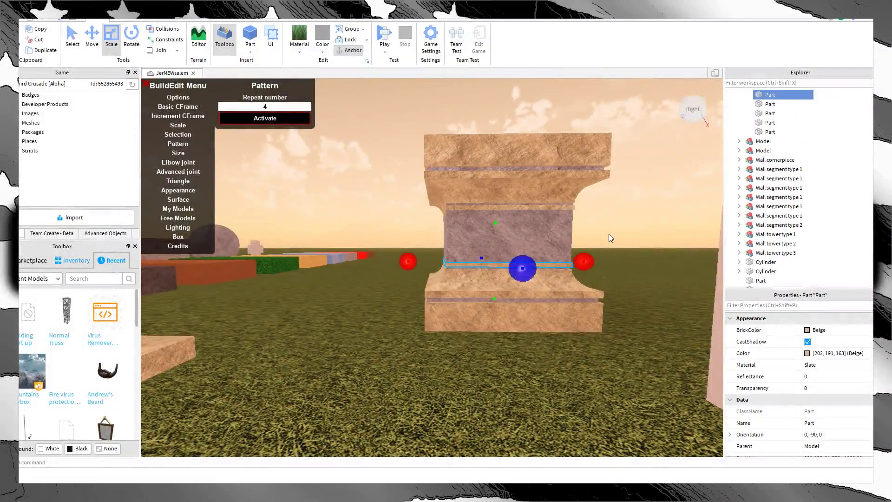
{"action": "key", "text": "ctrl+c"}
{"action": "key", "text": "ctrl+v"}
{"action": "left_click", "coordinate": [625, 214]}
{"action": "right_click_drag", "start_coordinate": [622, 209], "coordinate": [620, 208]}
{"action": "key", "text": "w"}
{"action": "key", "text": "s"}
{"action": "left_click", "coordinate": [487, 295]}
{"action": "left_click_drag", "start_coordinate": [486, 295], "coordinate": [487, 308]}
{"action": "right_click_drag", "start_coordinate": [487, 295], "coordinate": [488, 308]}
{"action": "key", "text": "s"}
{"action": "left_click_drag", "start_coordinate": [487, 309], "coordinate": [483, 305]}
{"action": "right_click_drag", "start_coordinate": [488, 308], "coordinate": [484, 304]}
{"action": "key", "text": "w"}
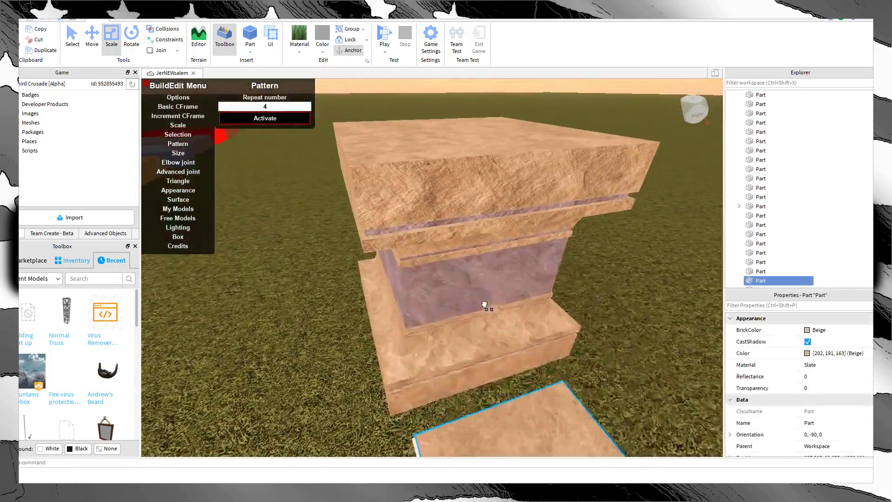
Step: Shrink the pasted beige slab to a small piece and place it against the front face of the Fossil block
{"action": "left_click_drag", "start_coordinate": [483, 305], "coordinate": [503, 285]}
{"action": "right_click_drag", "start_coordinate": [503, 284], "coordinate": [508, 314]}
{"action": "key", "text": "s"}
{"action": "key", "text": "w"}
{"action": "left_click_drag", "start_coordinate": [519, 308], "coordinate": [349, 333]}
{"action": "right_click_drag", "start_coordinate": [349, 333], "coordinate": [348, 330]}
{"action": "left_click_drag", "start_coordinate": [349, 308], "coordinate": [369, 306]}
{"action": "key", "text": "w"}
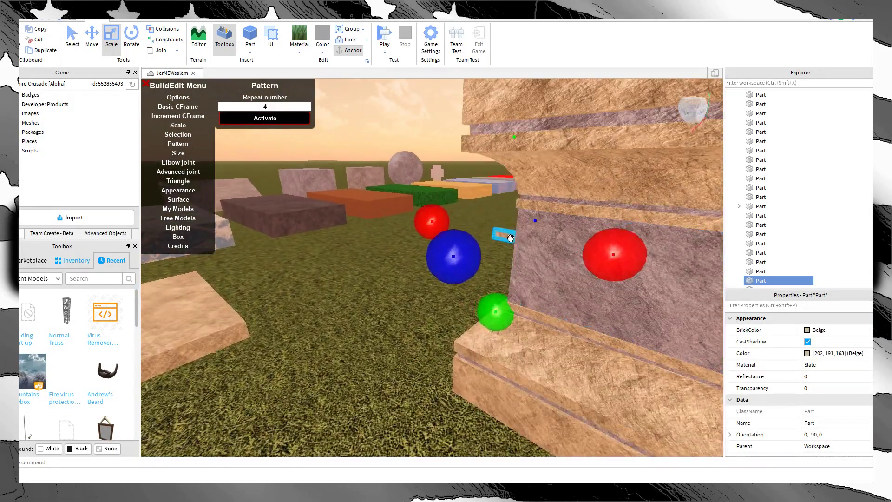
{"action": "left_click_drag", "start_coordinate": [510, 238], "coordinate": [504, 254]}
{"action": "right_click_drag", "start_coordinate": [511, 237], "coordinate": [504, 254]}
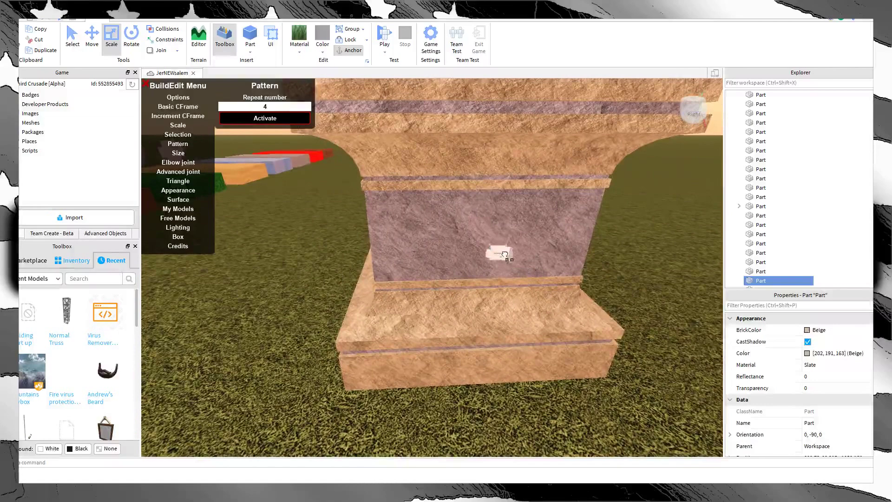
Step: Stretch the small beige piece into a vertical strip spanning the Fossil block's full height at the middle of its face
{"action": "left_click", "coordinate": [656, 303]}
{"action": "left_click", "coordinate": [480, 194]}
{"action": "left_click_drag", "start_coordinate": [478, 264], "coordinate": [465, 329]}
{"action": "left_click", "coordinate": [465, 384]}
{"action": "key", "text": "w"}
{"action": "right_click_drag", "start_coordinate": [465, 384], "coordinate": [465, 383]}
{"action": "scroll", "coordinate": [465, 383], "scroll_direction": "down", "scroll_amount": 6}
{"action": "left_click", "coordinate": [408, 239]}
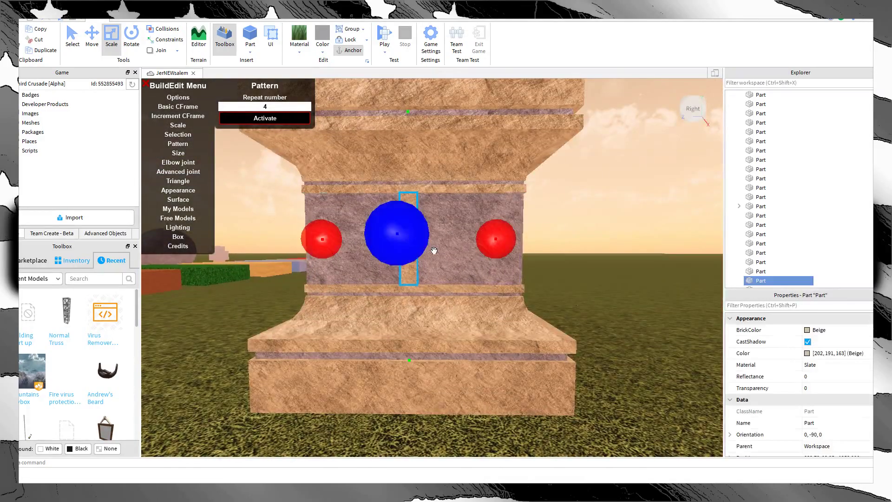
Step: Examine how the vertical beige strip sits against the Fossil block from the front and from above
{"action": "scroll", "coordinate": [488, 260], "scroll_direction": "down", "scroll_amount": 6}
{"action": "scroll", "coordinate": [485, 278], "scroll_direction": "up", "scroll_amount": 4}
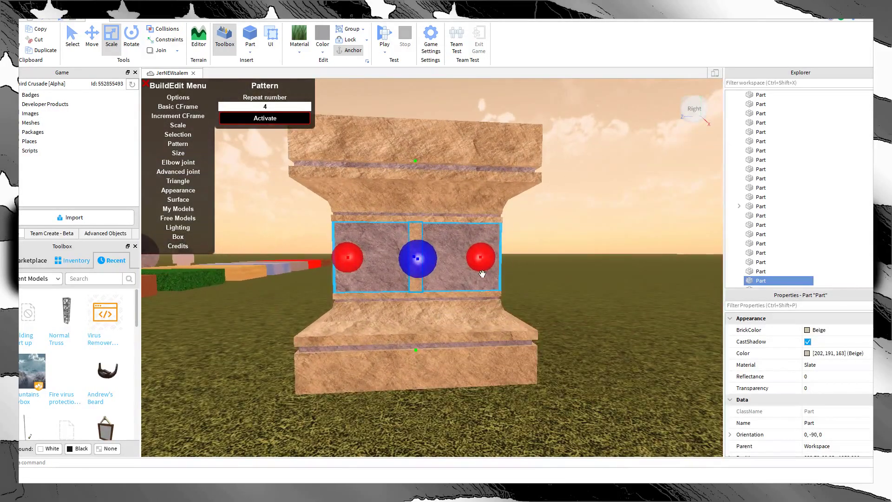
{"action": "scroll", "coordinate": [522, 279], "scroll_direction": "up", "scroll_amount": 5}
{"action": "right_click_drag", "start_coordinate": [521, 278], "coordinate": [522, 280]}
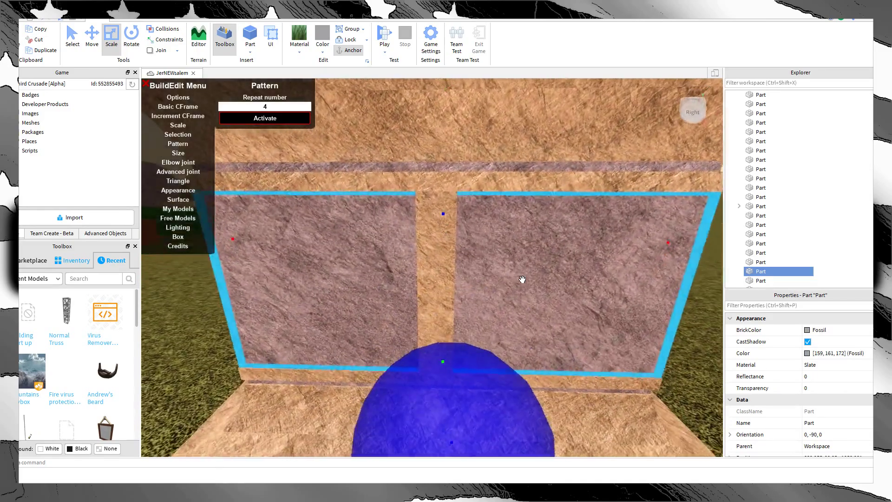
{"action": "scroll", "coordinate": [522, 281], "scroll_direction": "down", "scroll_amount": 4}
{"action": "left_click", "coordinate": [92, 37]}
{"action": "right_click_drag", "start_coordinate": [392, 149], "coordinate": [392, 149]}
{"action": "scroll", "coordinate": [392, 149], "scroll_direction": "up", "scroll_amount": 5}
{"action": "scroll", "coordinate": [448, 217], "scroll_direction": "down", "scroll_amount": 5}
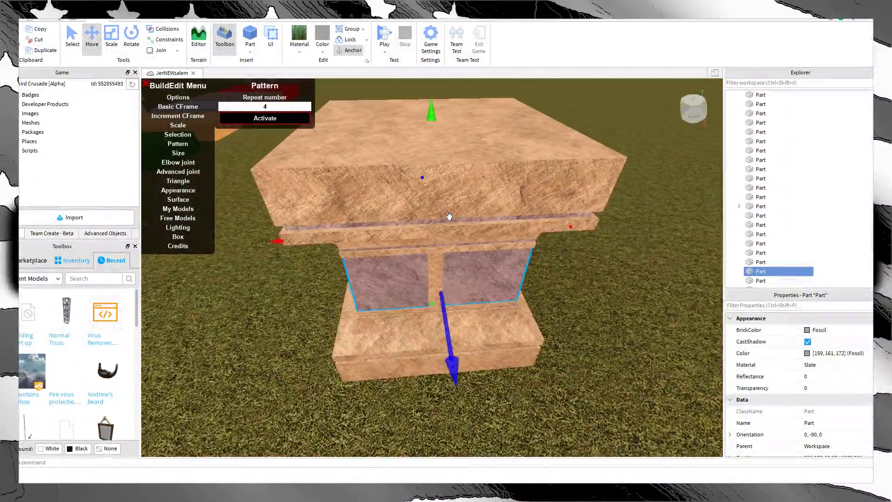
{"action": "right_click_drag", "start_coordinate": [447, 217], "coordinate": [458, 236]}
{"action": "scroll", "coordinate": [457, 236], "scroll_direction": "up", "scroll_amount": 2}
{"action": "scroll", "coordinate": [458, 235], "scroll_direction": "down", "scroll_amount": 4}
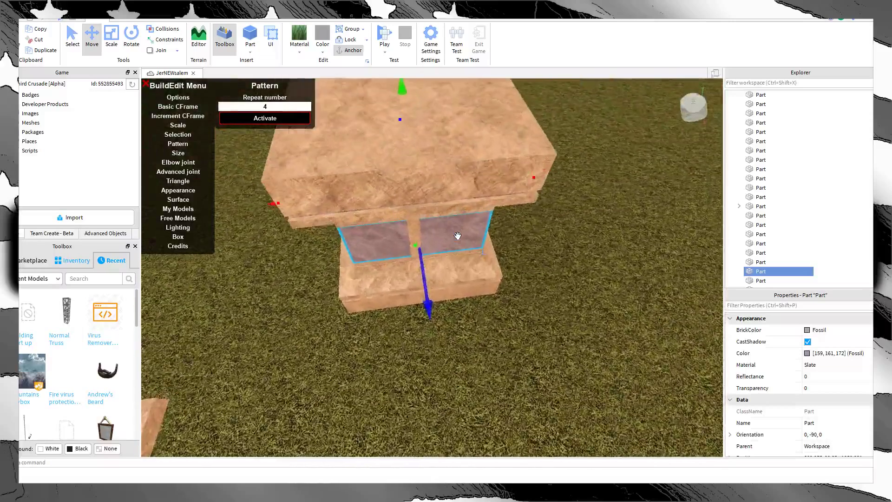
{"action": "scroll", "coordinate": [457, 236], "scroll_direction": "up", "scroll_amount": 5}
{"action": "scroll", "coordinate": [458, 236], "scroll_direction": "down", "scroll_amount": 4}
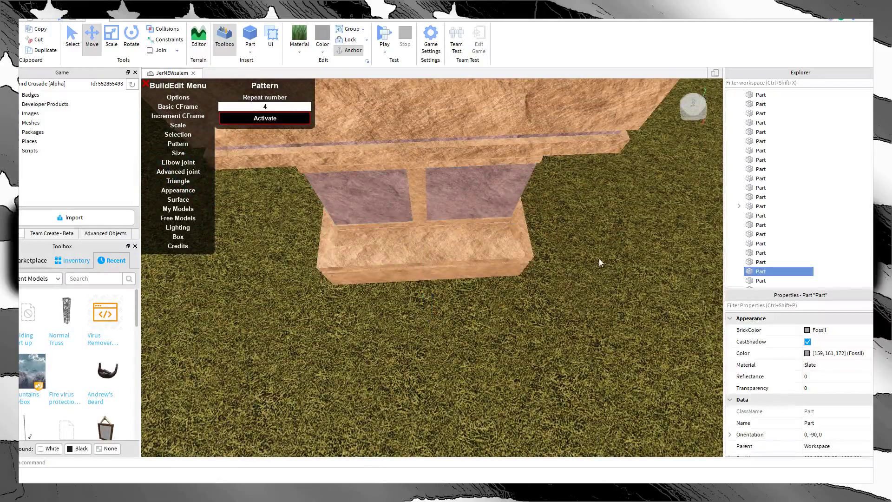
Step: Widen the vertical beige strip on the Fossil block's face slightly
{"action": "left_click", "coordinate": [455, 189]}
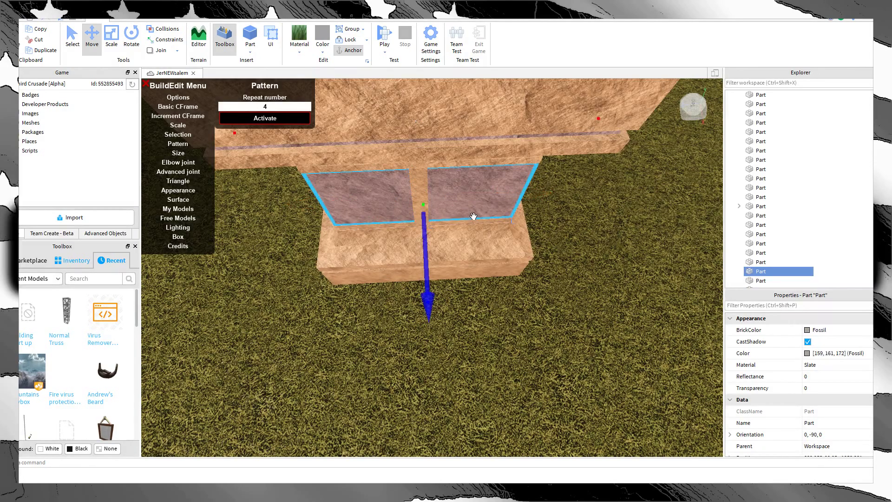
{"action": "left_click", "coordinate": [422, 174]}
{"action": "scroll", "coordinate": [380, 278], "scroll_direction": "up", "scroll_amount": 5}
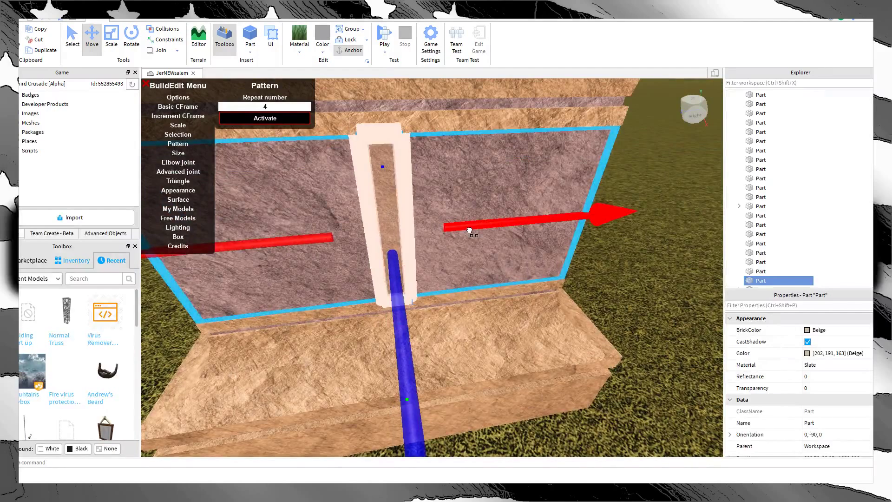
{"action": "left_click", "coordinate": [474, 258]}
{"action": "right_click_drag", "start_coordinate": [391, 210], "coordinate": [391, 211]}
{"action": "left_click", "coordinate": [391, 211]}
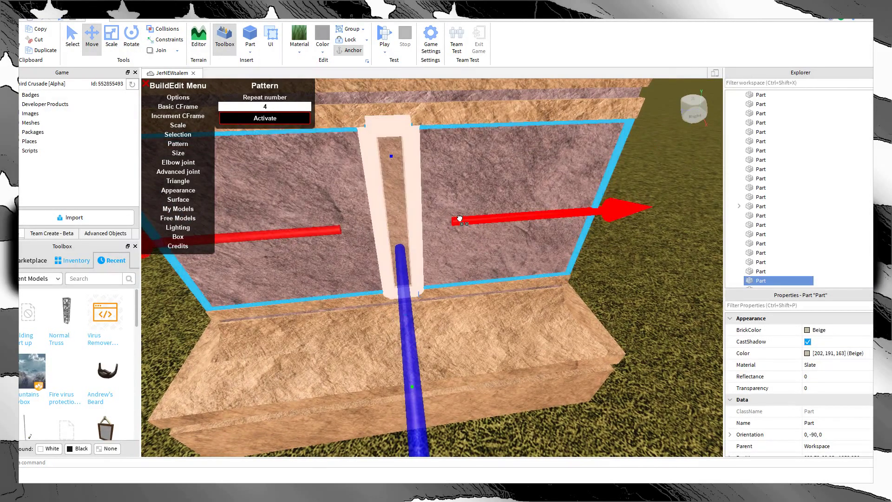
{"action": "left_click", "coordinate": [468, 255]}
{"action": "right_click_drag", "start_coordinate": [470, 260], "coordinate": [452, 240]}
{"action": "left_click", "coordinate": [404, 133]}
{"action": "left_click", "coordinate": [111, 40]}
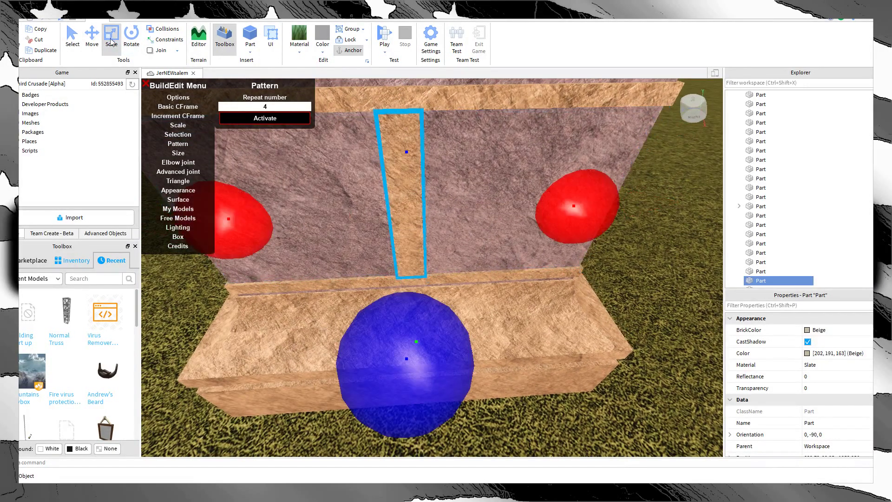
{"action": "left_click_drag", "start_coordinate": [255, 225], "coordinate": [248, 225]}
Step: Try to push the Fossil block back behind the vertical strip, and undo the move
{"action": "left_click", "coordinate": [534, 255]}
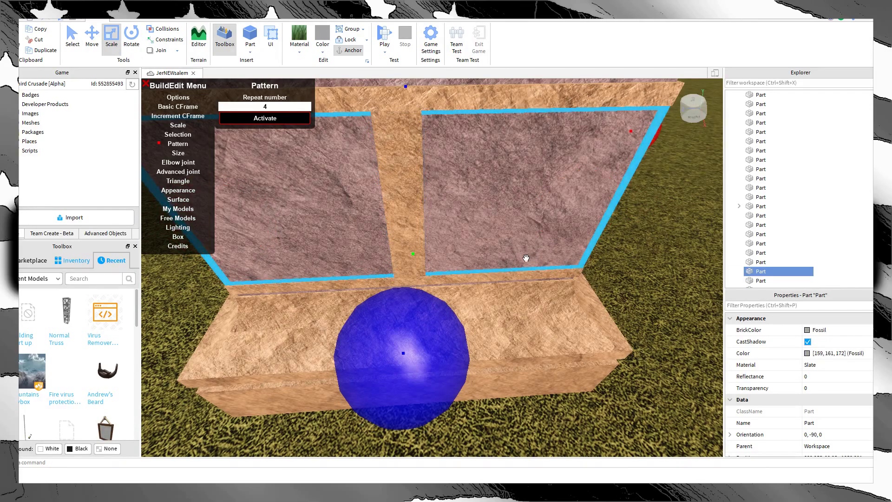
{"action": "left_click", "coordinate": [91, 46]}
{"action": "right_click_drag", "start_coordinate": [486, 236], "coordinate": [489, 239]}
{"action": "scroll", "coordinate": [488, 239], "scroll_direction": "down", "scroll_amount": 5}
{"action": "scroll", "coordinate": [489, 240], "scroll_direction": "up", "scroll_amount": 4}
{"action": "left_click_drag", "start_coordinate": [426, 287], "coordinate": [432, 246]}
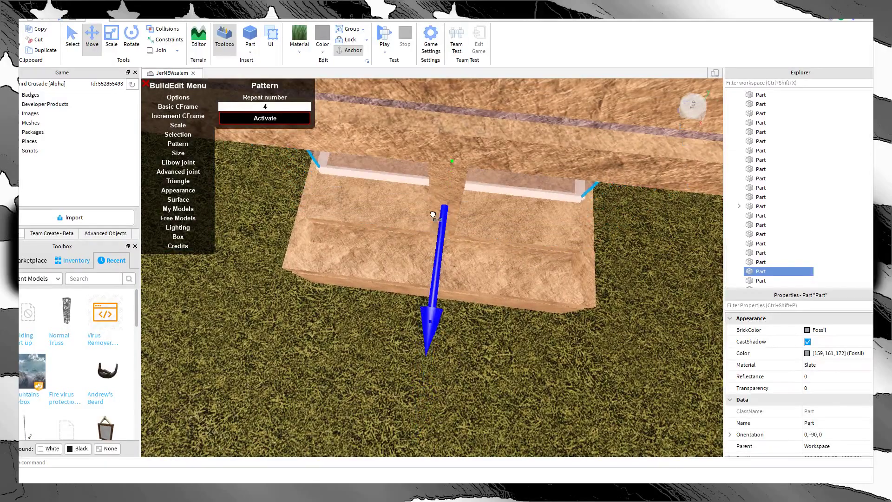
{"action": "key", "text": "ctrl+z"}
{"action": "left_click", "coordinate": [527, 406]}
Step: Duplicate the vertical beige strip and rotate the copy so it lies horizontally across the Fossil block's face
{"action": "scroll", "coordinate": [486, 330], "scroll_direction": "up", "scroll_amount": 3}
{"action": "right_click_drag", "start_coordinate": [486, 330], "coordinate": [457, 288]}
{"action": "scroll", "coordinate": [456, 288], "scroll_direction": "down", "scroll_amount": 4}
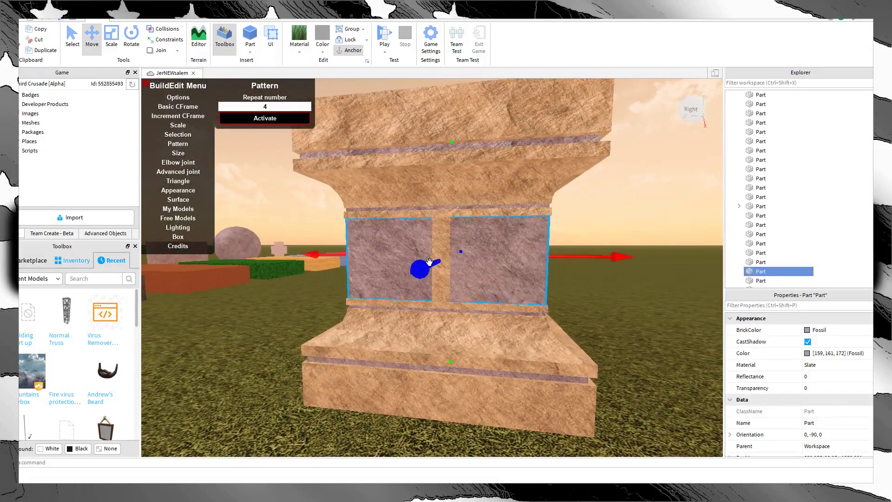
{"action": "left_click", "coordinate": [439, 233]}
{"action": "scroll", "coordinate": [438, 233], "scroll_direction": "up", "scroll_amount": 5}
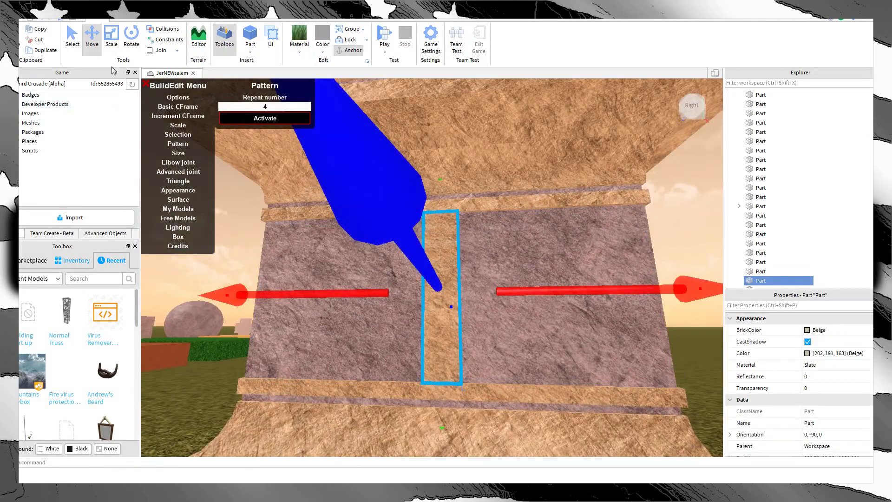
{"action": "right_click_drag", "start_coordinate": [466, 214], "coordinate": [474, 225]}
{"action": "key", "text": "ctrl+d"}
{"action": "key", "text": "ctrl+t"}
{"action": "key", "text": "ctrl+r"}
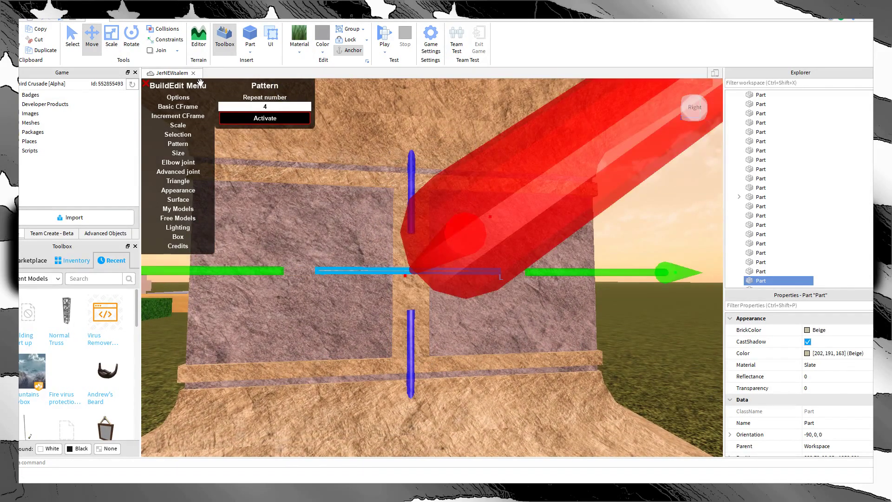
Step: Tilt the selected beige slate bar so it forms the horizontal arm of a cross on the pedestal's panel
{"action": "key", "text": "ctrl+t"}
{"action": "right_click_drag", "start_coordinate": [305, 125], "coordinate": [518, 244]}
{"action": "left_click", "coordinate": [659, 330]}
{"action": "scroll", "coordinate": [659, 330], "scroll_direction": "up", "scroll_amount": 6}
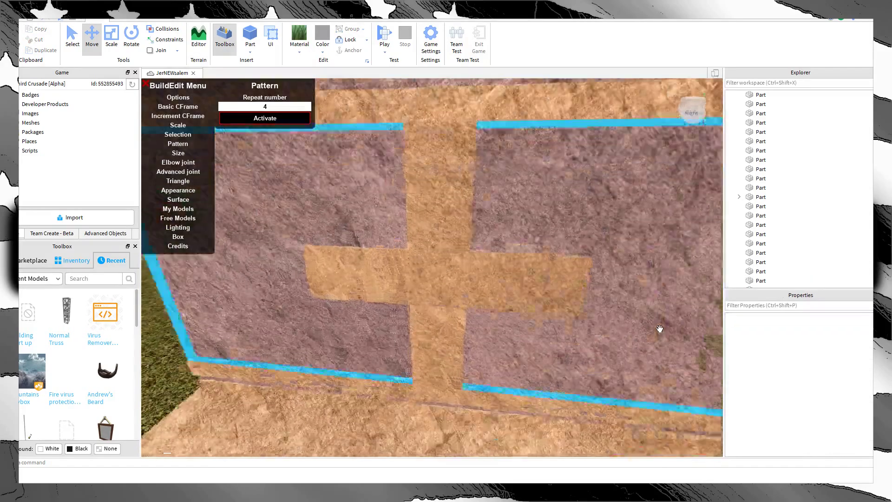
{"action": "right_click", "coordinate": [375, 293]}
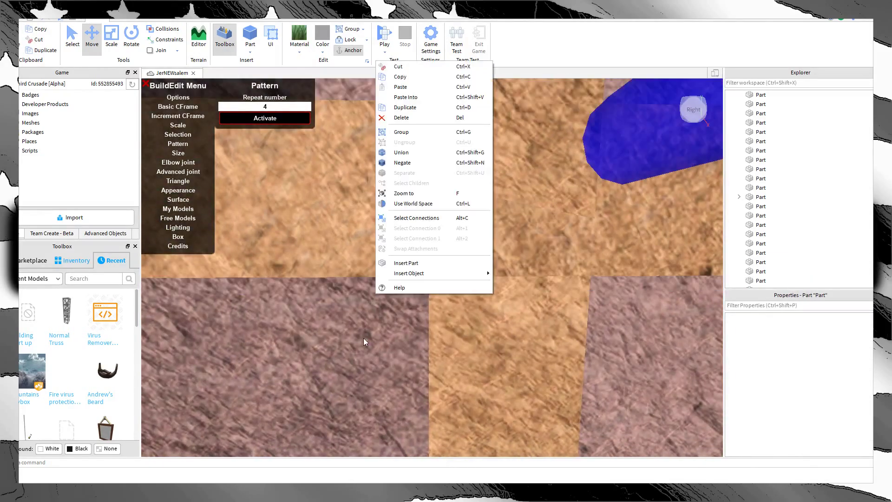
{"action": "right_click_drag", "start_coordinate": [363, 338], "coordinate": [407, 331]}
{"action": "scroll", "coordinate": [406, 331], "scroll_direction": "down", "scroll_amount": 8}
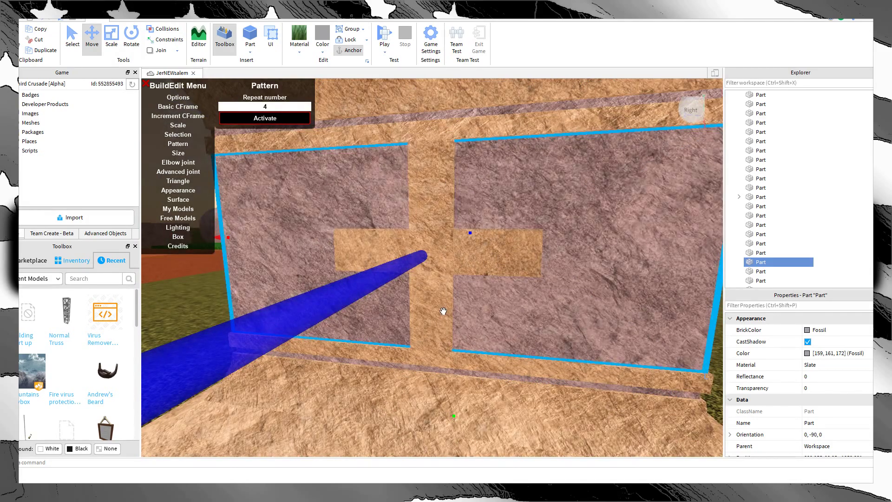
{"action": "scroll", "coordinate": [450, 363], "scroll_direction": "down", "scroll_amount": 5}
{"action": "scroll", "coordinate": [464, 353], "scroll_direction": "up", "scroll_amount": 3}
{"action": "left_click", "coordinate": [509, 313]}
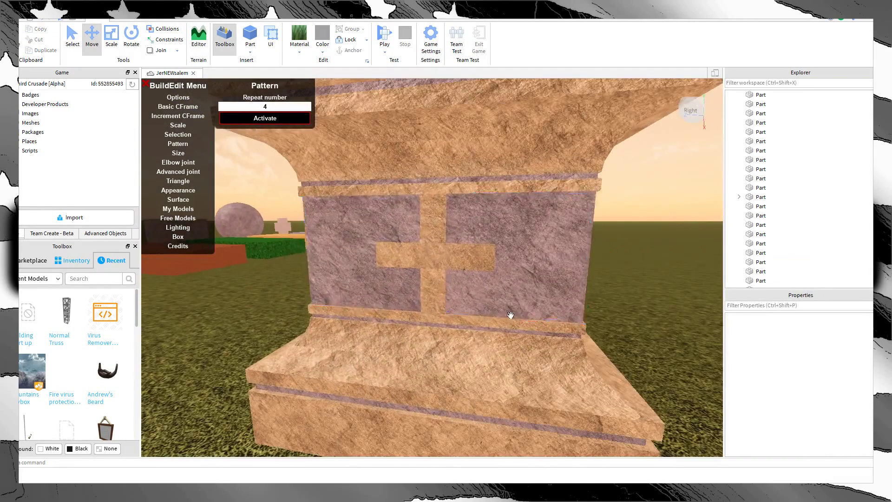
Step: Duplicate the two beige bars of the pedestal's cross and move the copy out in front of the pedestal
{"action": "left_click", "coordinate": [436, 283]}
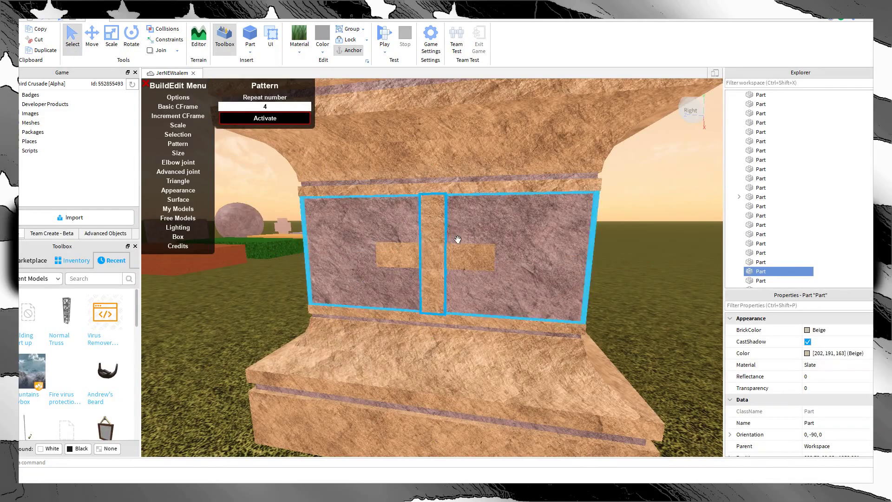
{"action": "scroll", "coordinate": [482, 272], "scroll_direction": "down", "scroll_amount": 4}
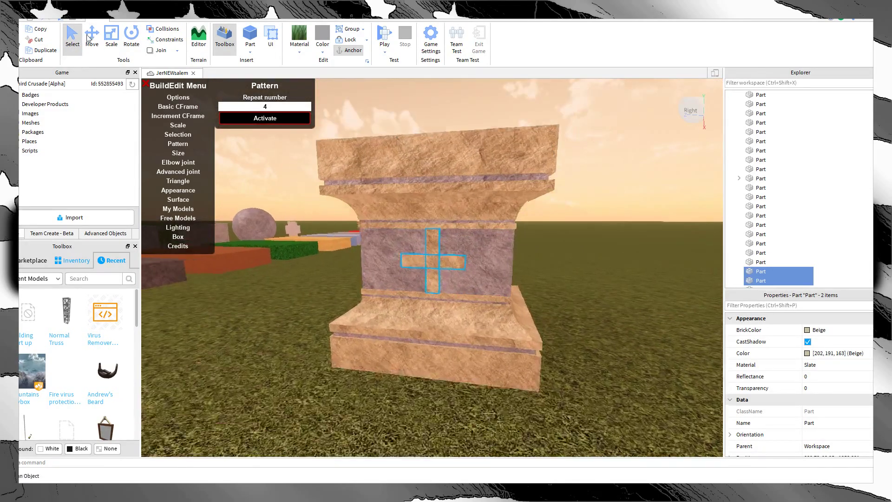
{"action": "scroll", "coordinate": [465, 279], "scroll_direction": "up", "scroll_amount": 2}
{"action": "key", "text": "ctrl+3"}
{"action": "key", "text": "ctrl+2"}
{"action": "left_click_drag", "start_coordinate": [416, 284], "coordinate": [374, 309]}
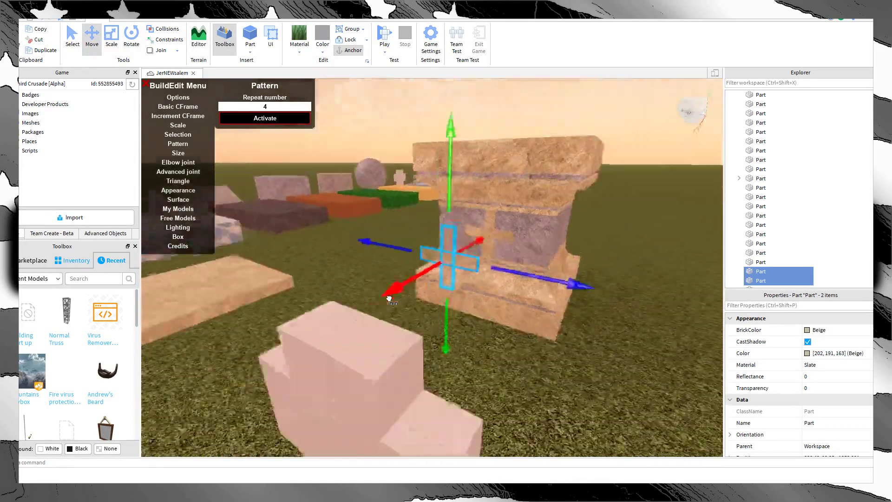
{"action": "mouse_move", "coordinate": [374, 309]}
{"action": "right_mouse_down"}
{"action": "mouse_move", "coordinate": [359, 316]}
{"action": "mouse_move", "coordinate": [374, 329]}
{"action": "mouse_move", "coordinate": [378, 318]}
{"action": "right_mouse_up"}
{"action": "left_click", "coordinate": [359, 316]}
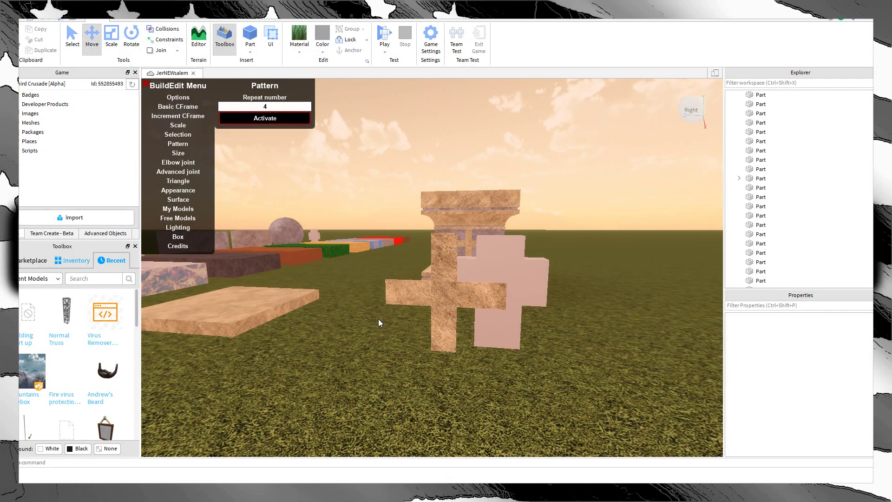
Step: Widen the vertical bar of the freestanding beige cross on both sides with the Scale tool
{"action": "left_click", "coordinate": [433, 264]}
{"action": "key", "text": "d"}
{"action": "key", "text": "a"}
{"action": "left_click", "coordinate": [112, 38]}
{"action": "right_click_drag", "start_coordinate": [374, 189], "coordinate": [374, 189]}
{"action": "key", "text": "w"}
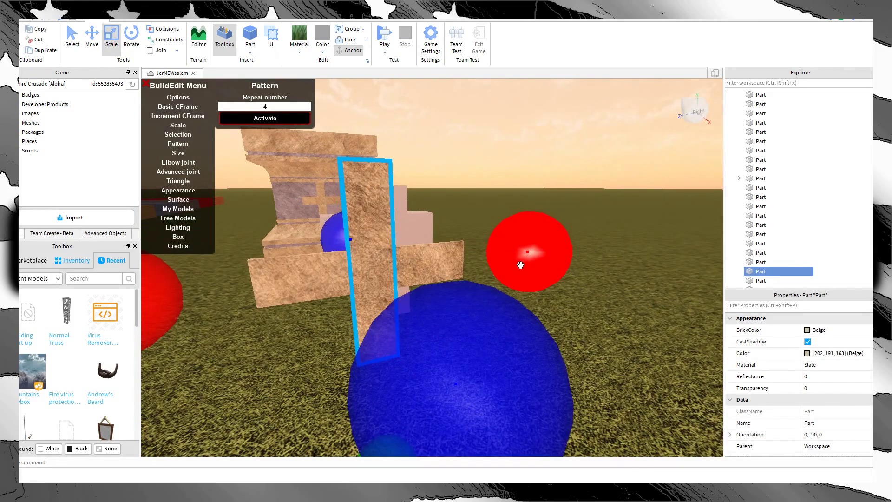
{"action": "left_click_drag", "start_coordinate": [520, 265], "coordinate": [546, 253]}
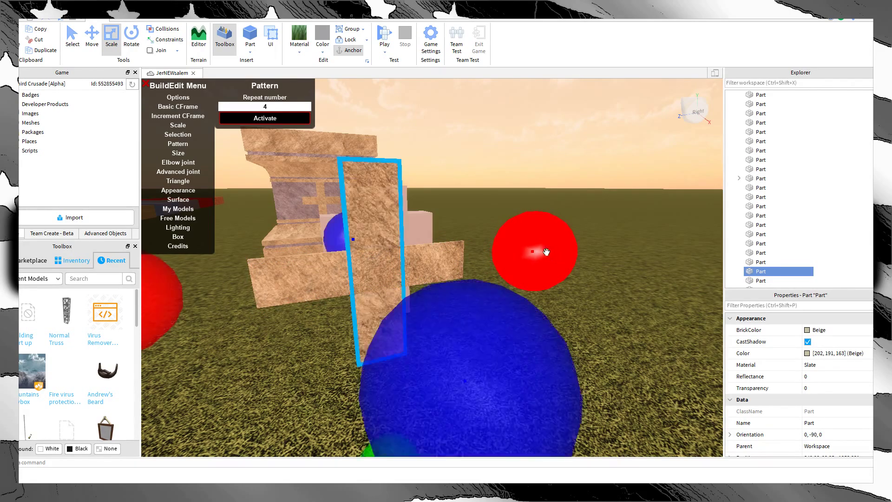
{"action": "right_click_drag", "start_coordinate": [545, 254], "coordinate": [515, 260]}
{"action": "key", "text": "d"}
{"action": "left_click_drag", "start_coordinate": [200, 283], "coordinate": [189, 278]}
{"action": "left_click", "coordinate": [492, 265]}
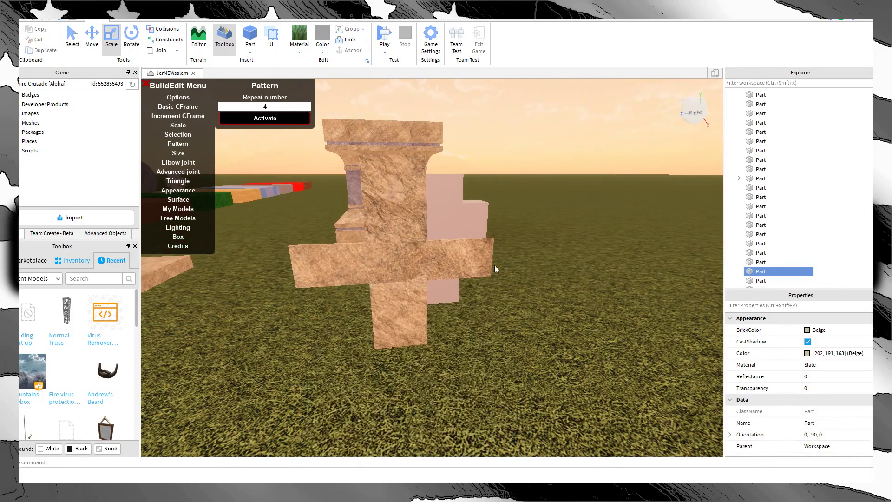
Step: Increase the height of the freestanding cross's horizontal bar to about 0.7, extending both its upper and lower edges
{"action": "left_click_drag", "start_coordinate": [410, 89], "coordinate": [420, 78]}
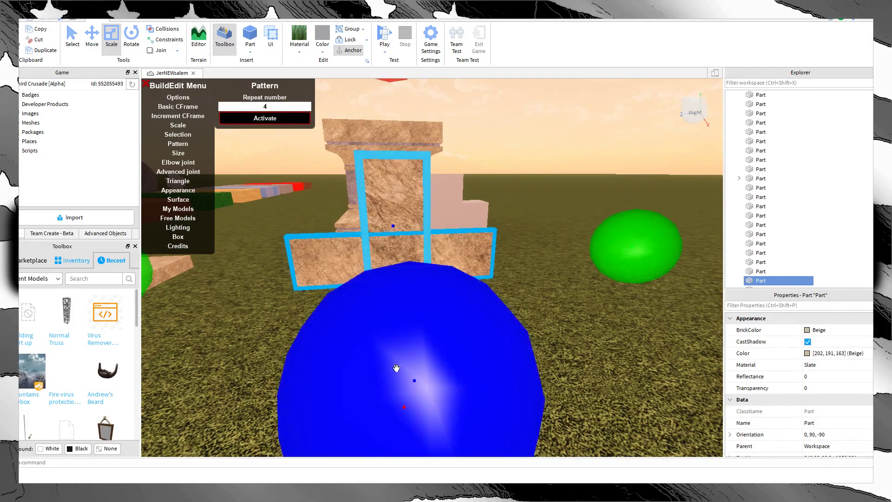
{"action": "right_click_drag", "start_coordinate": [394, 370], "coordinate": [367, 358]}
{"action": "key", "text": "d"}
{"action": "left_click_drag", "start_coordinate": [483, 410], "coordinate": [464, 417]}
{"action": "left_click", "coordinate": [427, 410]}
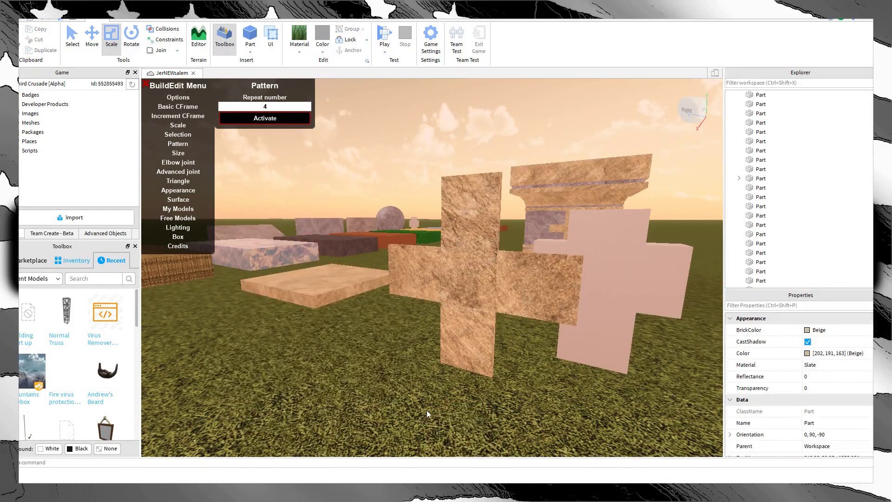
Step: Select the medium stone grey slate cylinder among the sample parts and duplicate it
{"action": "key", "text": "a"}
{"action": "right_click_drag", "start_coordinate": [482, 241], "coordinate": [273, 237]}
{"action": "key", "text": "s"}
{"action": "key", "text": "w"}
{"action": "key", "text": "a"}
{"action": "key", "text": "s"}
{"action": "key", "text": "w"}
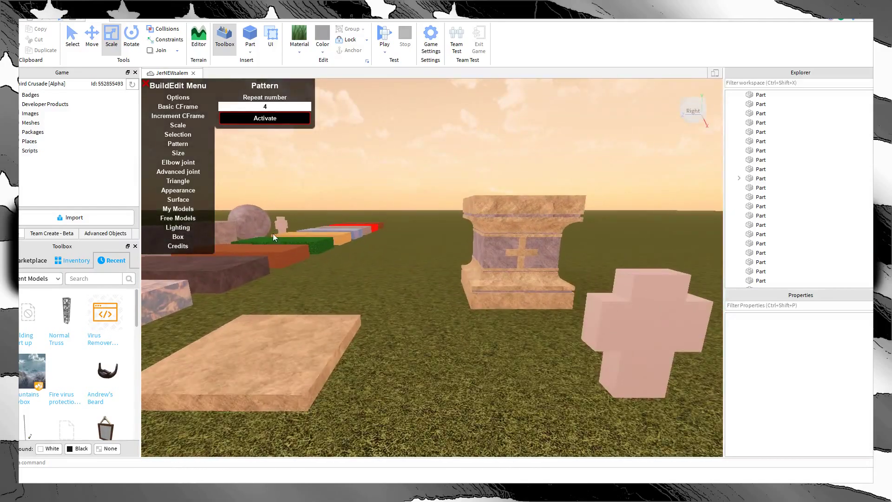
{"action": "left_click", "coordinate": [227, 233]}
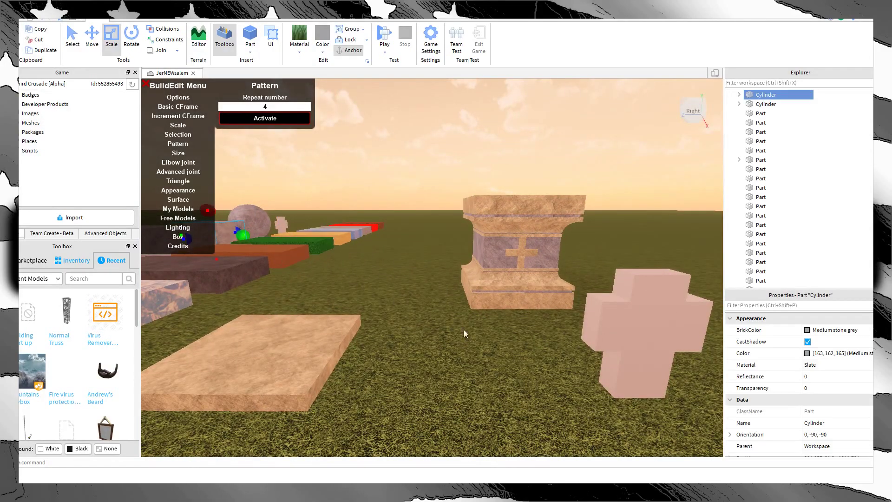
{"action": "left_click", "coordinate": [417, 329]}
{"action": "key", "text": "s"}
{"action": "key", "text": "a"}
Step: Move the duplicated cylinder onto open grass beyond the freestanding cross and tilt it by a quarter turn
{"action": "left_click_drag", "start_coordinate": [288, 232], "coordinate": [555, 348]}
{"action": "right_click_drag", "start_coordinate": [380, 325], "coordinate": [555, 347]}
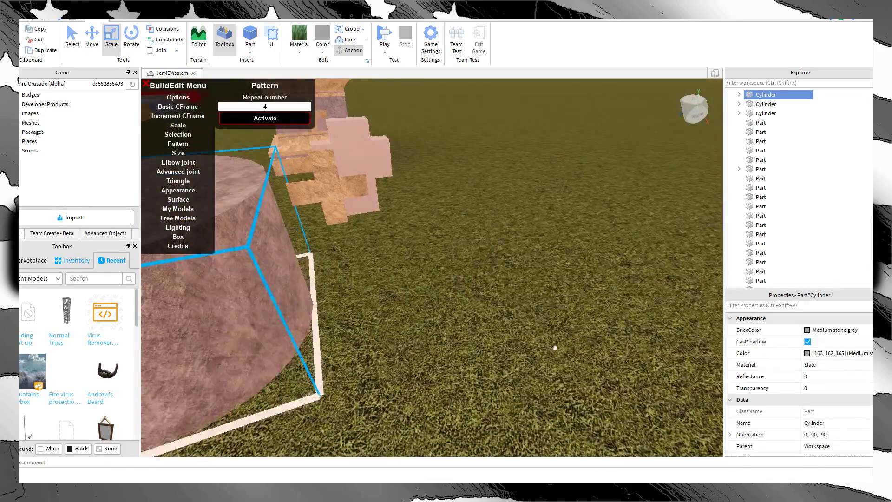
{"action": "left_click_drag", "start_coordinate": [555, 347], "coordinate": [609, 181]}
{"action": "key", "text": "t"}
{"action": "key", "text": "s"}
{"action": "right_click_drag", "start_coordinate": [608, 181], "coordinate": [687, 126]}
Step: Try shrinking the duplicated cylinder proportionally, and undo the resize
{"action": "left_click_drag", "start_coordinate": [389, 183], "coordinate": [373, 298], "text": "shift"}
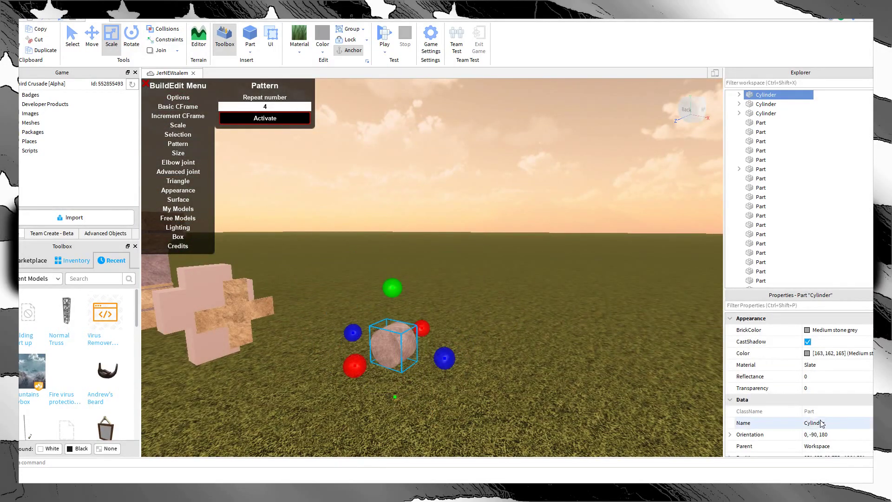
{"action": "scroll", "coordinate": [820, 423], "scroll_direction": "down", "scroll_amount": 5}
{"action": "key", "text": "ctrl+z"}
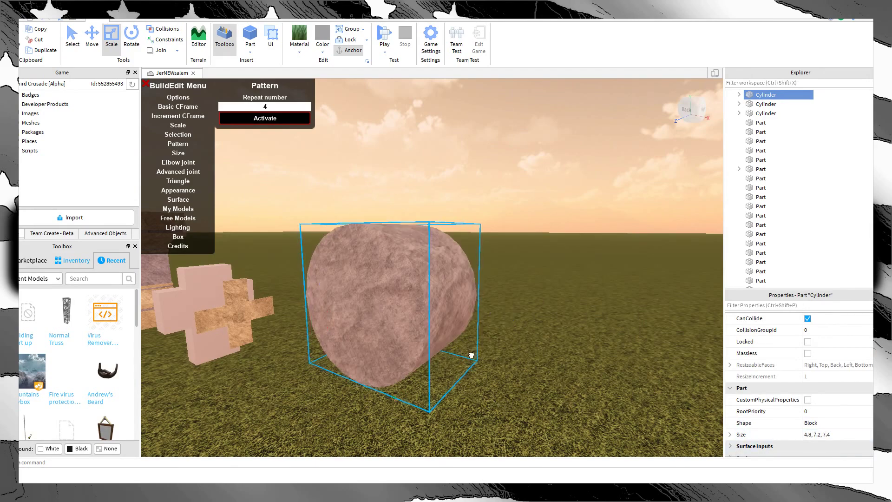
Step: Resize the duplicated cylinder along each axis into a thin disc of about 0.65 by 1.8 by 2.4
{"action": "left_click_drag", "start_coordinate": [389, 172], "coordinate": [394, 287]}
{"action": "left_click_drag", "start_coordinate": [500, 373], "coordinate": [404, 349]}
{"action": "scroll", "coordinate": [397, 363], "scroll_direction": "up", "scroll_amount": 4}
{"action": "right_click_drag", "start_coordinate": [464, 348], "coordinate": [509, 331]}
{"action": "left_click_drag", "start_coordinate": [565, 307], "coordinate": [525, 336]}
{"action": "right_click_drag", "start_coordinate": [525, 337], "coordinate": [534, 343]}
{"action": "left_click_drag", "start_coordinate": [539, 344], "coordinate": [480, 346]}
{"action": "left_click_drag", "start_coordinate": [390, 346], "coordinate": [445, 345]}
Step: Place the flattened grey cylinder on the grass right beside the freestanding beige cross
{"action": "scroll", "coordinate": [445, 345], "scroll_direction": "down", "scroll_amount": 4}
{"action": "right_click_drag", "start_coordinate": [445, 344], "coordinate": [474, 327]}
{"action": "scroll", "coordinate": [472, 325], "scroll_direction": "up", "scroll_amount": 4}
{"action": "scroll", "coordinate": [474, 326], "scroll_direction": "down", "scroll_amount": 4}
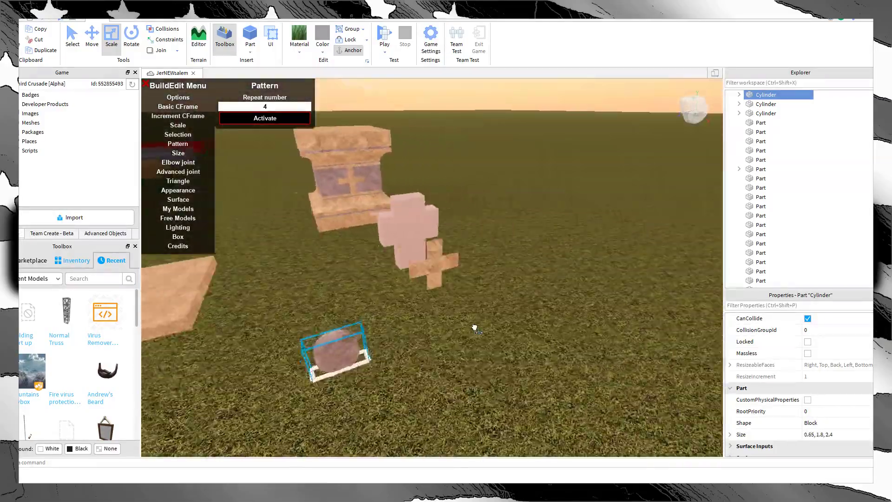
{"action": "scroll", "coordinate": [405, 360], "scroll_direction": "up", "scroll_amount": 4}
{"action": "scroll", "coordinate": [405, 360], "scroll_direction": "down", "scroll_amount": 4}
{"action": "right_click_drag", "start_coordinate": [405, 361], "coordinate": [395, 376]}
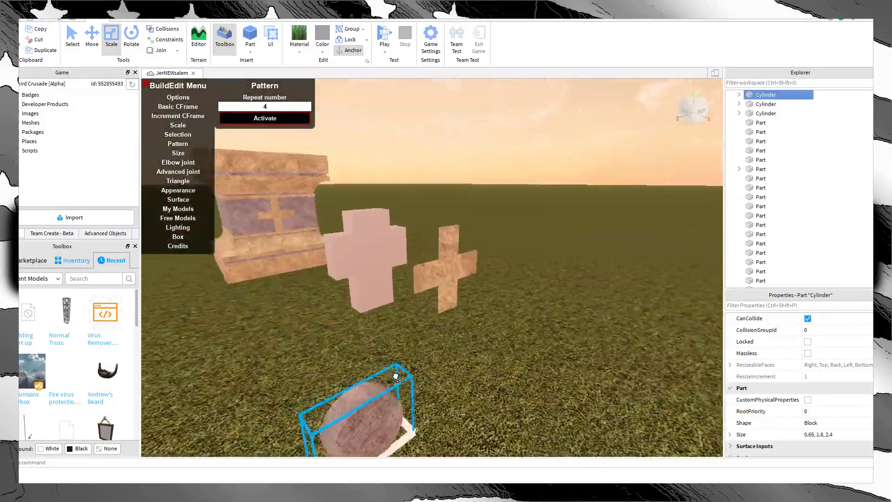
{"action": "scroll", "coordinate": [395, 376], "scroll_direction": "up", "scroll_amount": 3}
{"action": "scroll", "coordinate": [395, 376], "scroll_direction": "down", "scroll_amount": 3}
{"action": "left_click_drag", "start_coordinate": [395, 375], "coordinate": [442, 280]}
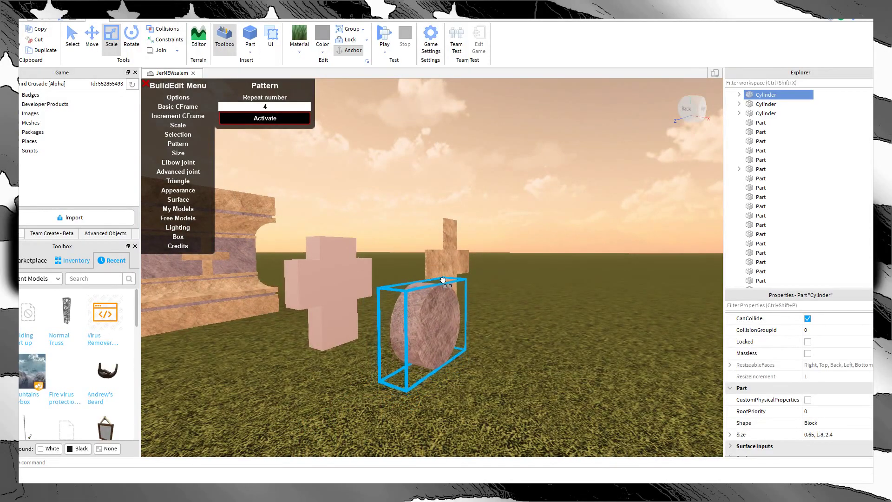
{"action": "scroll", "coordinate": [442, 280], "scroll_direction": "up", "scroll_amount": 4}
{"action": "right_click_drag", "start_coordinate": [443, 280], "coordinate": [440, 332]}
{"action": "scroll", "coordinate": [439, 333], "scroll_direction": "down", "scroll_amount": 3}
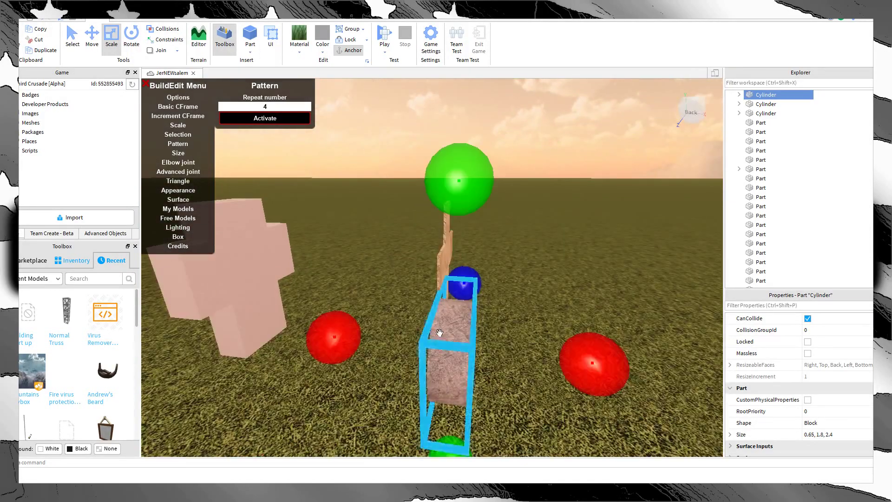
Step: Fine-tune the grey cylinder's position next to the freestanding beige cross with the Move tool
{"action": "left_click", "coordinate": [92, 45]}
{"action": "right_click_drag", "start_coordinate": [519, 310], "coordinate": [521, 332]}
{"action": "scroll", "coordinate": [516, 335], "scroll_direction": "up", "scroll_amount": 5}
{"action": "scroll", "coordinate": [517, 335], "scroll_direction": "down", "scroll_amount": 5}
{"action": "scroll", "coordinate": [517, 335], "scroll_direction": "up", "scroll_amount": 4}
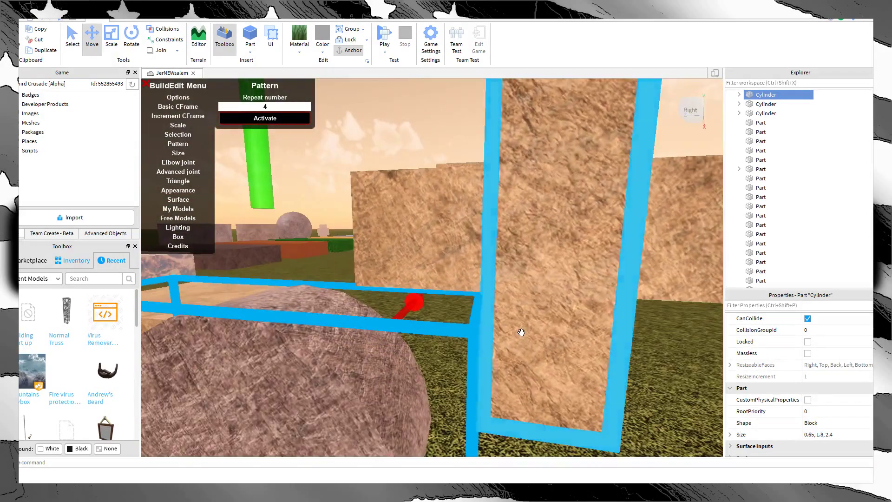
{"action": "scroll", "coordinate": [522, 333], "scroll_direction": "down", "scroll_amount": 5}
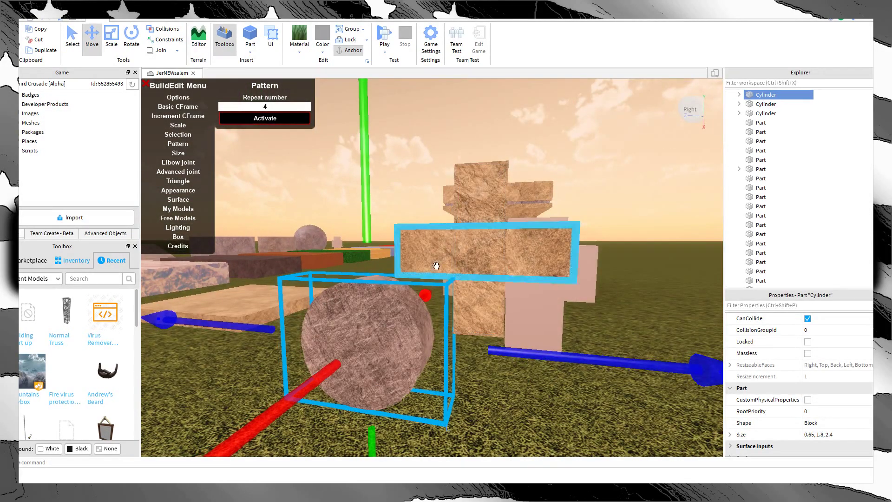
{"action": "scroll", "coordinate": [474, 312], "scroll_direction": "up", "scroll_amount": 4}
{"action": "right_click_drag", "start_coordinate": [474, 313], "coordinate": [475, 311]}
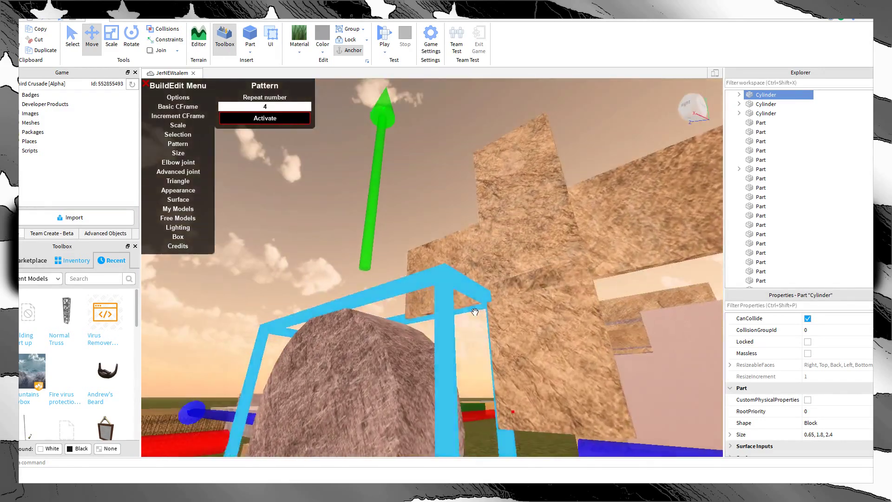
{"action": "left_click_drag", "start_coordinate": [379, 201], "coordinate": [372, 204]}
{"action": "left_click", "coordinate": [465, 204]}
{"action": "right_click_drag", "start_coordinate": [465, 204], "coordinate": [464, 206]}
{"action": "left_click", "coordinate": [403, 360]}
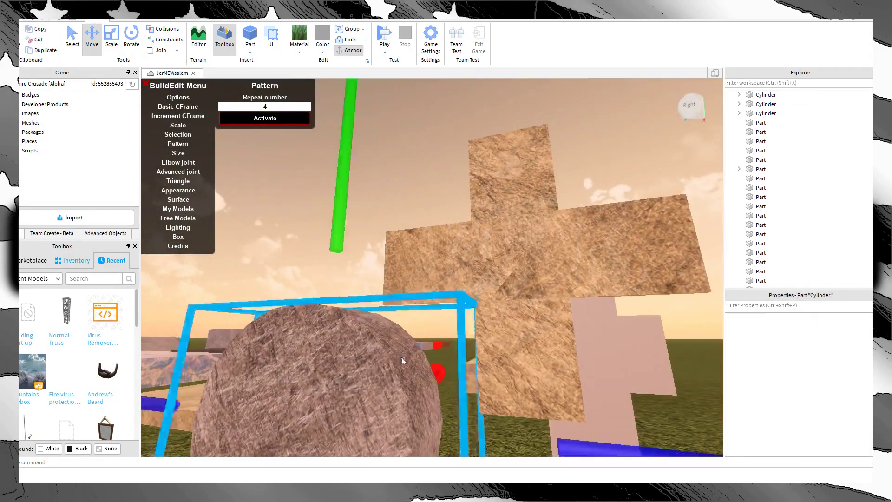
{"action": "right_click_drag", "start_coordinate": [403, 360], "coordinate": [405, 361]}
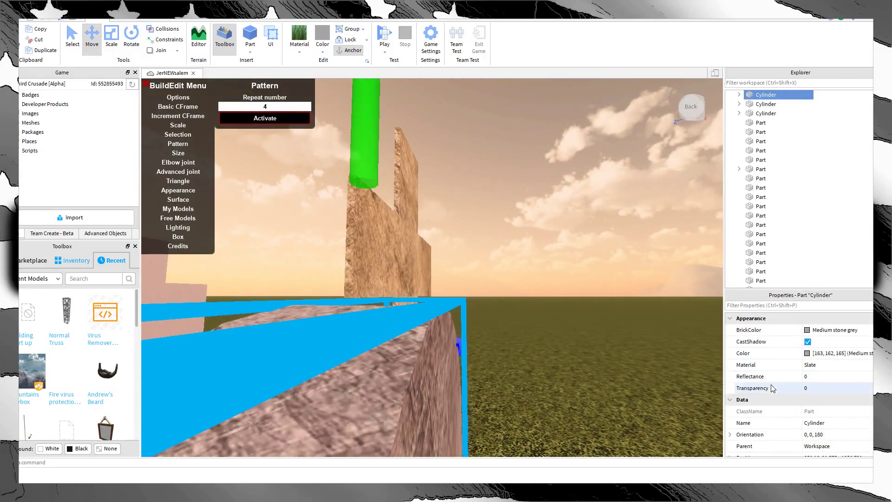
Step: Compare the size and position properties of the freestanding cross's horizontal bar with those of the grey cylinder
{"action": "right_click_drag", "start_coordinate": [389, 232], "coordinate": [446, 261]}
{"action": "left_click", "coordinate": [447, 261]}
{"action": "scroll", "coordinate": [788, 424], "scroll_direction": "down", "scroll_amount": 5}
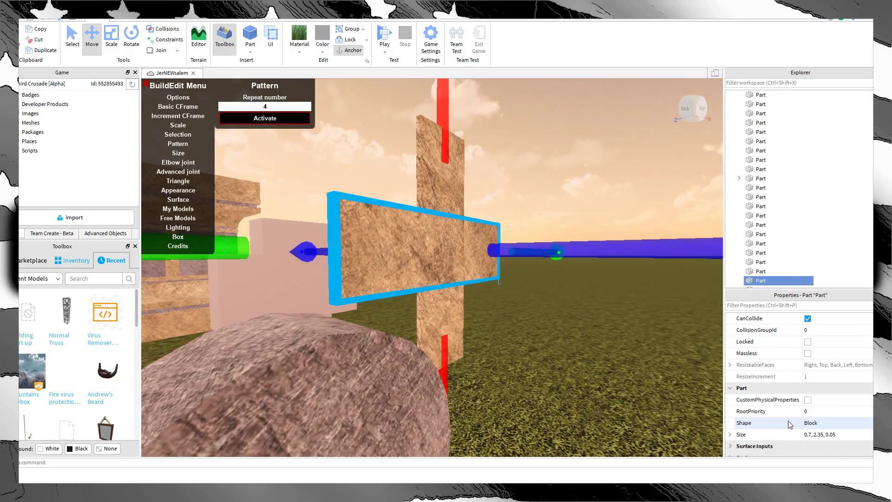
{"action": "scroll", "coordinate": [801, 428], "scroll_direction": "up", "scroll_amount": 5}
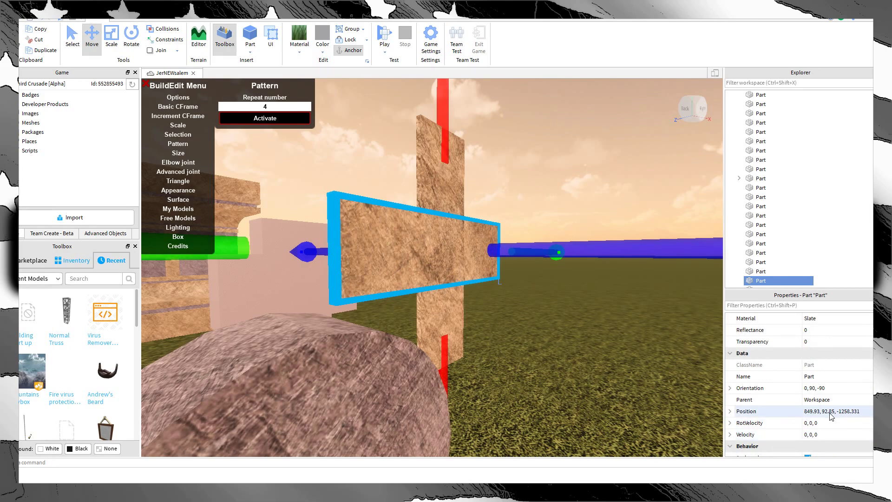
{"action": "left_click", "coordinate": [371, 393]}
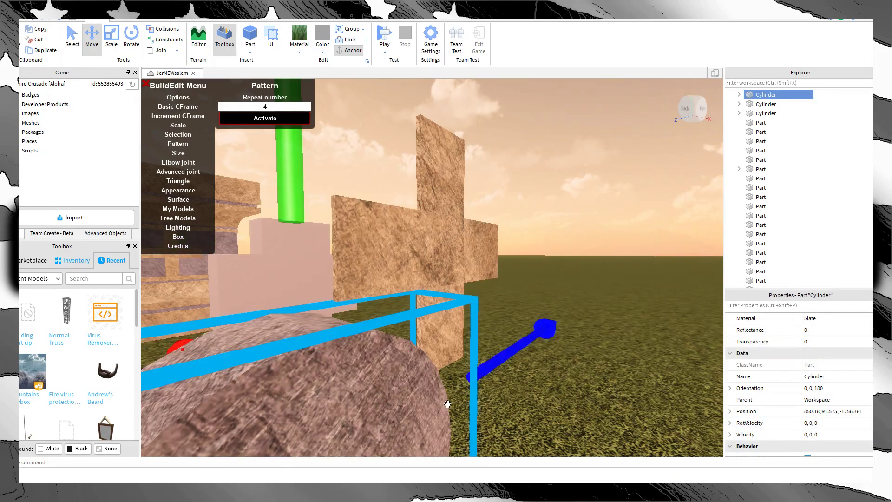
{"action": "scroll", "coordinate": [448, 403], "scroll_direction": "down", "scroll_amount": 5}
{"action": "right_click_drag", "start_coordinate": [447, 403], "coordinate": [436, 389]}
{"action": "left_click", "coordinate": [436, 389]}
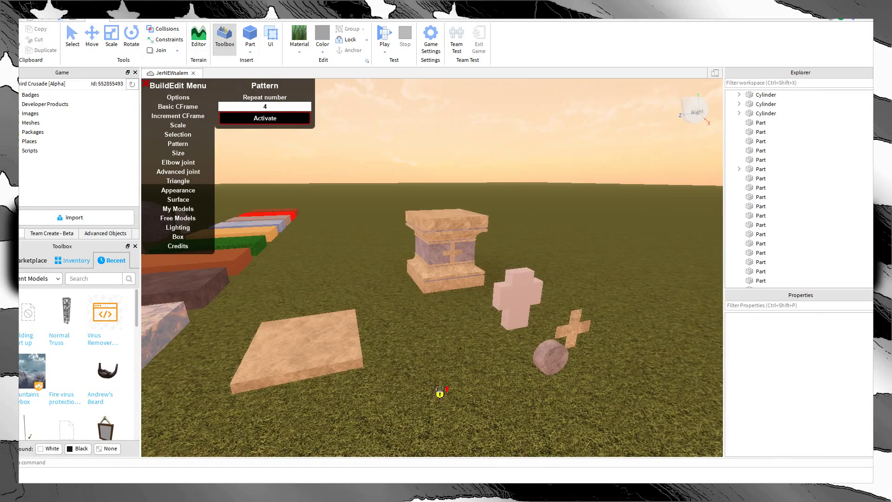
Step: Set the grass baseplate's position to 1005.5, 65, -904.5 and lock the part
{"action": "left_click", "coordinate": [395, 258]}
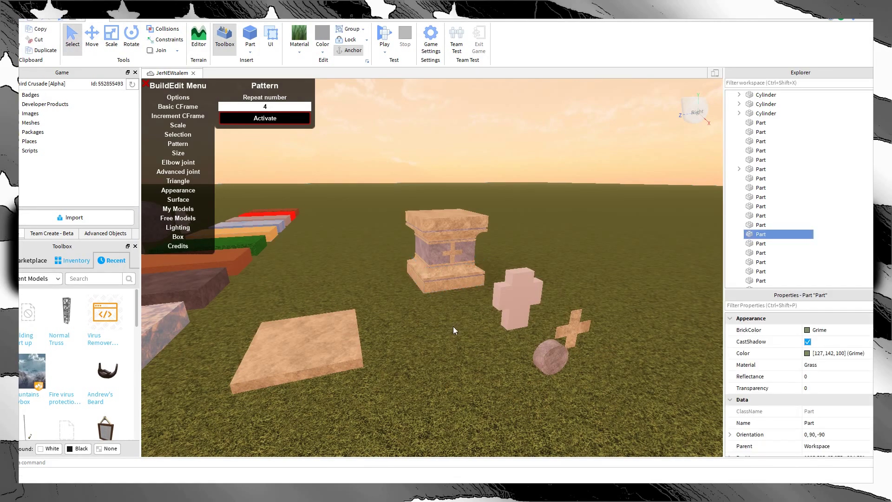
{"action": "scroll", "coordinate": [731, 405], "scroll_direction": "up", "scroll_amount": 1}
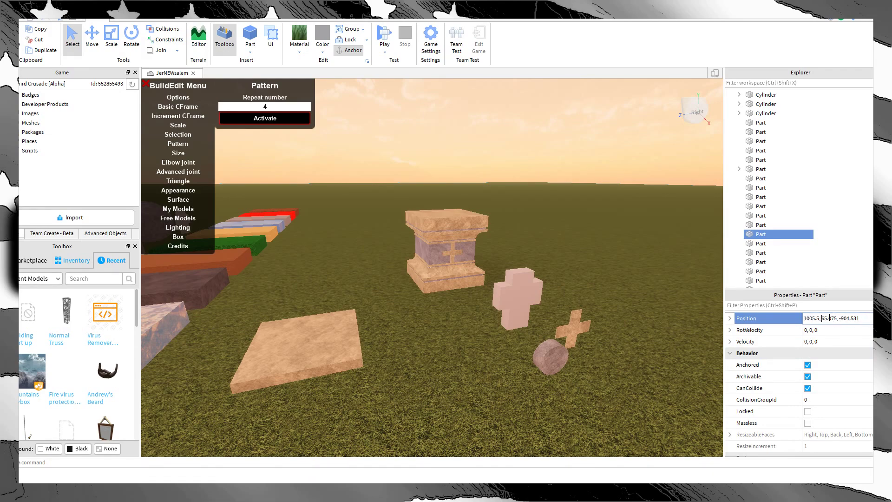
{"action": "scroll", "coordinate": [822, 319], "scroll_direction": "up", "scroll_amount": 2}
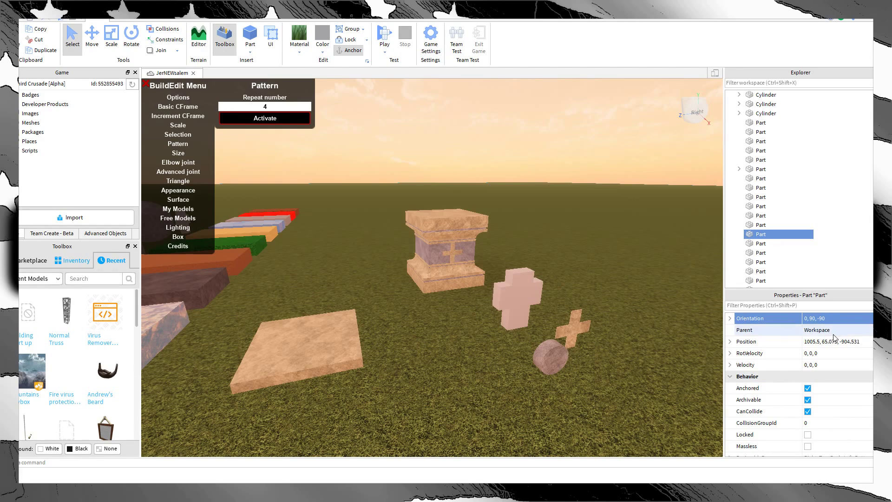
{"action": "left_click", "coordinate": [833, 332]}
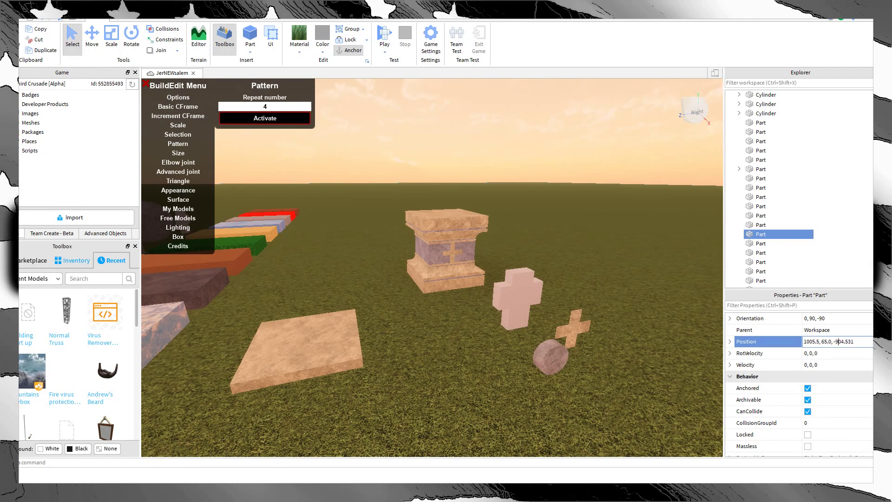
{"action": "key", "text": "Return"}
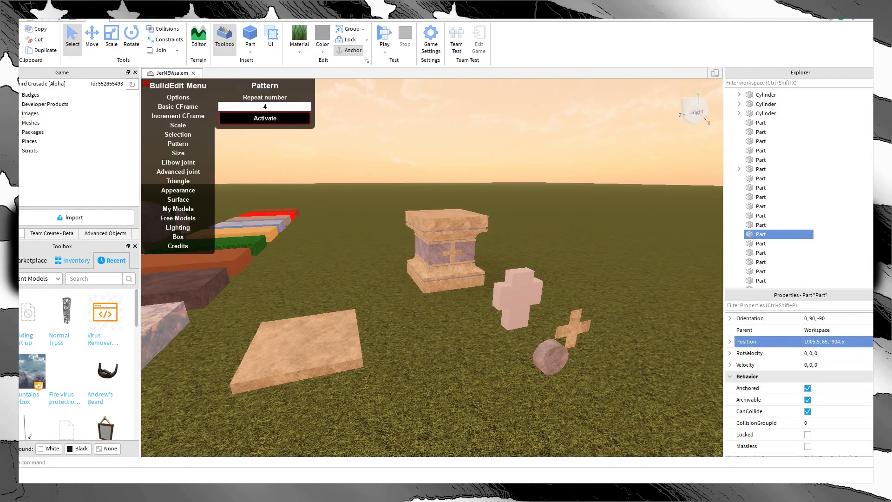
{"action": "scroll", "coordinate": [535, 269], "scroll_direction": "down", "scroll_amount": 1}
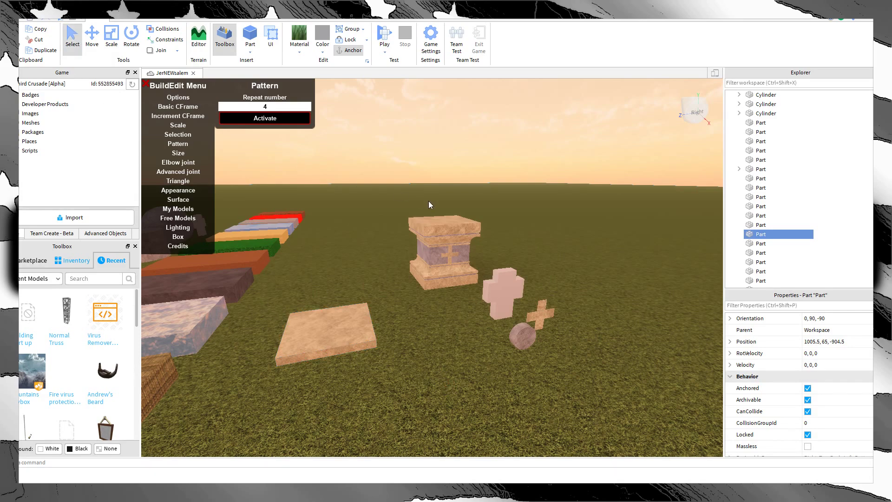
Step: Shift the stone pedestal with its cross decoration across the grass, forward of its current spot
{"action": "left_click_drag", "start_coordinate": [393, 286], "coordinate": [391, 300]}
{"action": "left_click_drag", "start_coordinate": [442, 280], "coordinate": [422, 311]}
{"action": "scroll", "coordinate": [478, 352], "scroll_direction": "up", "scroll_amount": 4}
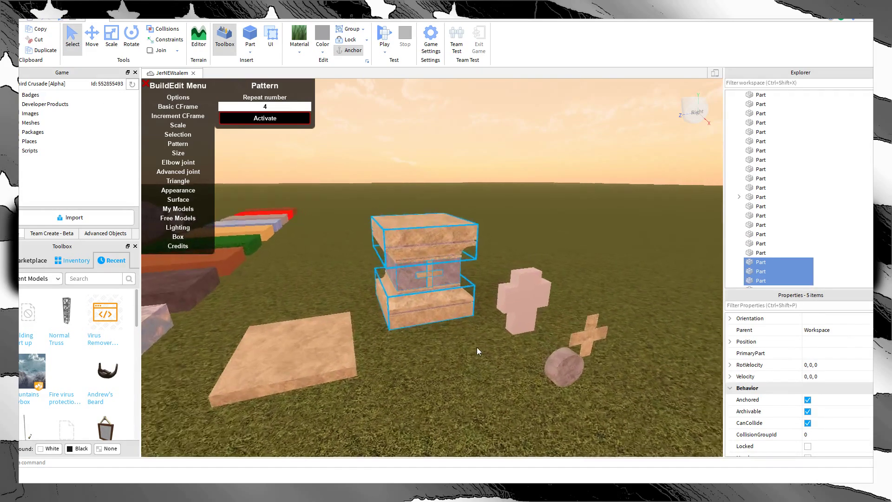
{"action": "scroll", "coordinate": [813, 389], "scroll_direction": "down", "scroll_amount": 1}
{"action": "scroll", "coordinate": [814, 389], "scroll_direction": "down", "scroll_amount": 2}
{"action": "left_click", "coordinate": [548, 412]}
{"action": "right_click_drag", "start_coordinate": [506, 318], "coordinate": [509, 320]}
{"action": "scroll", "coordinate": [508, 320], "scroll_direction": "down", "scroll_amount": 3}
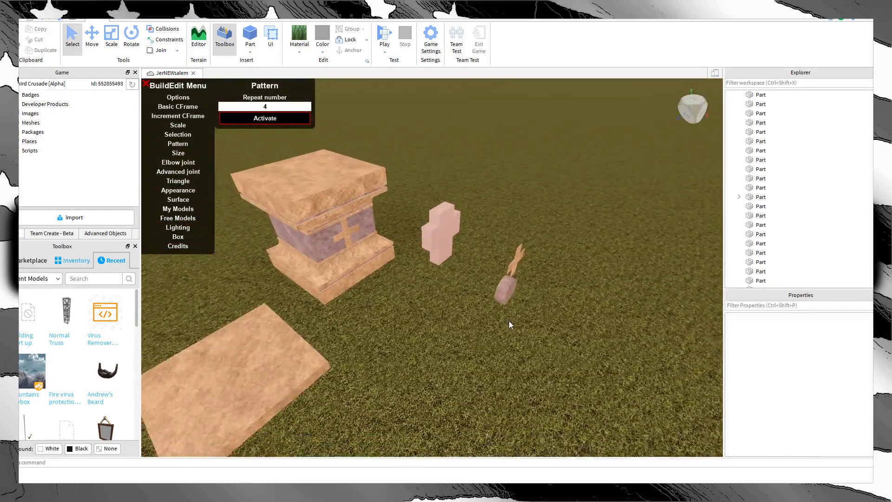
Step: Delete the freestanding beige cross behind the grey cylinder
{"action": "scroll", "coordinate": [508, 321], "scroll_direction": "up", "scroll_amount": 3}
{"action": "left_click_drag", "start_coordinate": [590, 224], "coordinate": [540, 274]}
{"action": "key", "text": "Delete"}
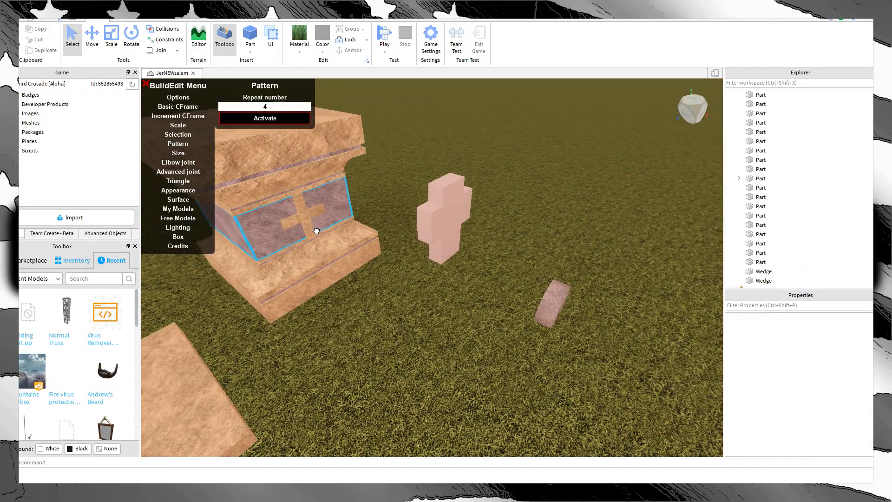
Step: Inspect the position properties of the vertical bar in the pedestal's cross and of the pedestal's lowest base part
{"action": "left_click", "coordinate": [309, 232]}
{"action": "scroll", "coordinate": [799, 384], "scroll_direction": "down", "scroll_amount": 4}
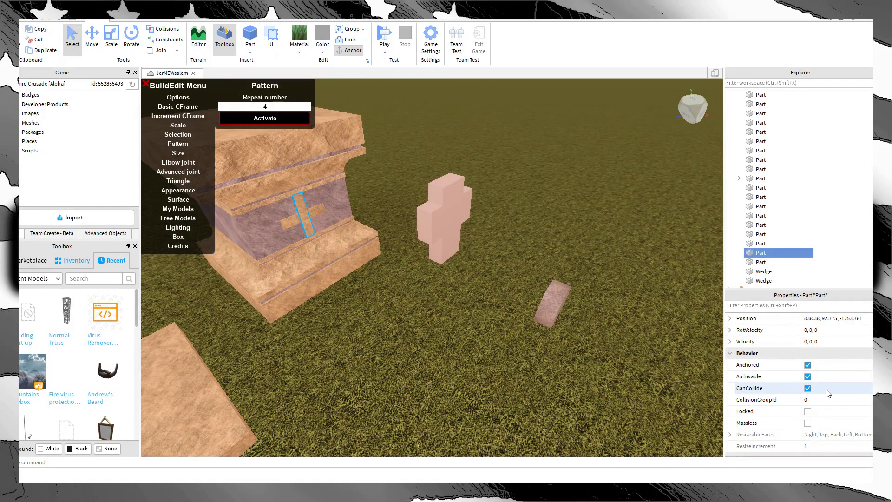
{"action": "left_click", "coordinate": [326, 273]}
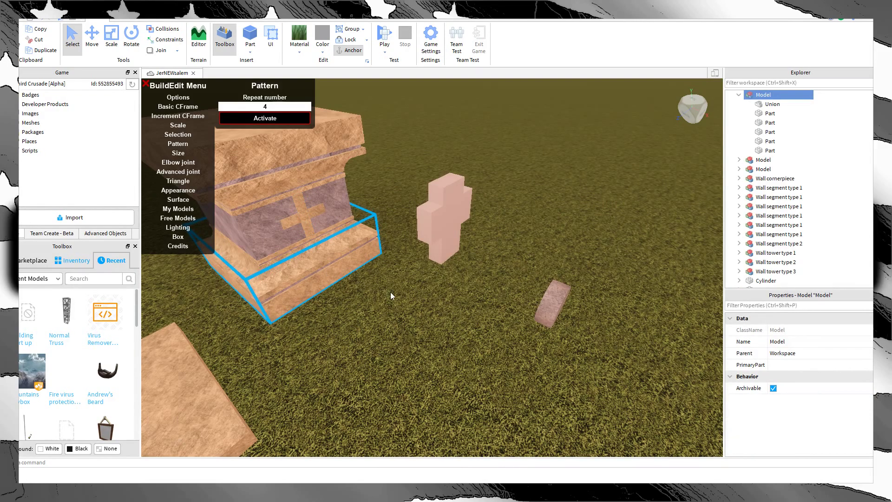
{"action": "left_click", "coordinate": [334, 264]}
{"action": "scroll", "coordinate": [796, 366], "scroll_direction": "down", "scroll_amount": 1}
{"action": "scroll", "coordinate": [796, 367], "scroll_direction": "up", "scroll_amount": 1}
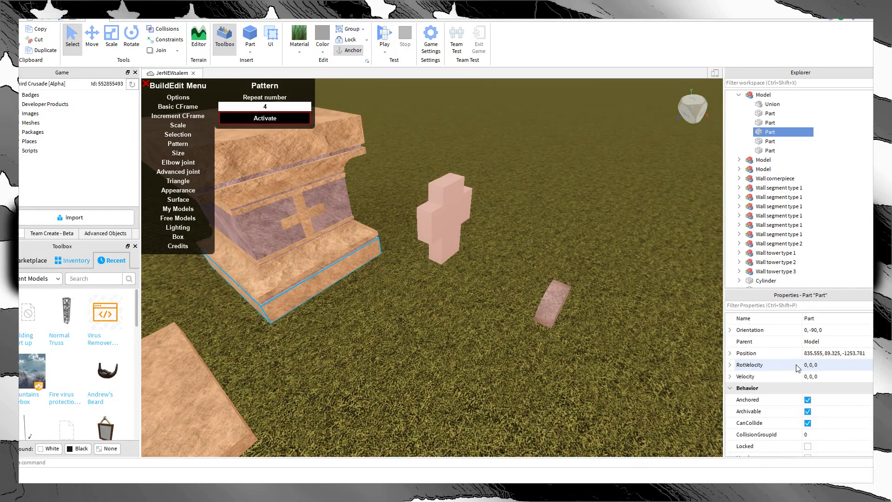
Step: Unlock the grass baseplate, check its size and position properties, and lock it again
{"action": "key", "text": "f"}
{"action": "left_click", "coordinate": [517, 361]}
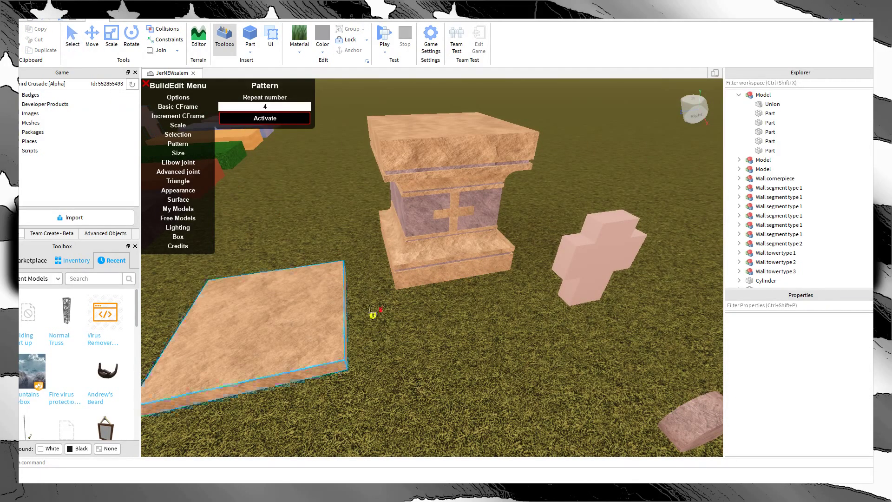
{"action": "left_click", "coordinate": [544, 337]}
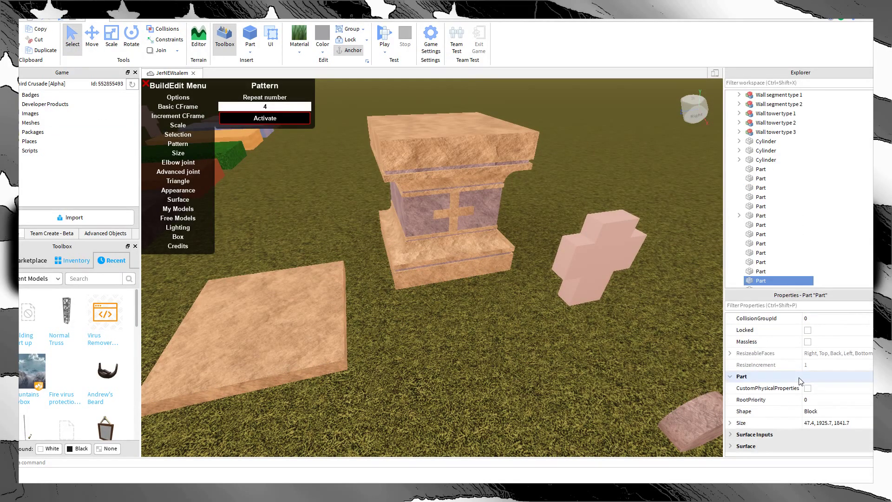
{"action": "scroll", "coordinate": [799, 379], "scroll_direction": "up", "scroll_amount": 3}
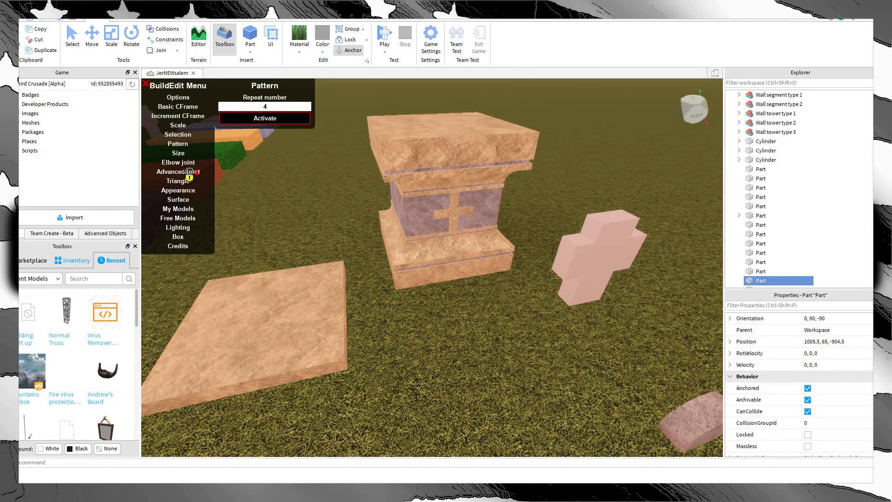
{"action": "right_click_drag", "start_coordinate": [238, 185], "coordinate": [382, 251]}
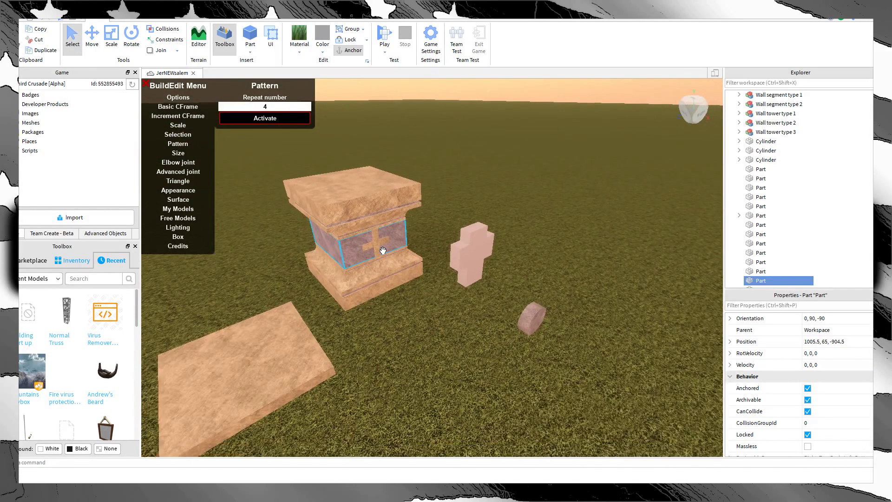
Step: Undo the deletion of the freestanding beige cross and the pedestal's move, keeping the grass baseplate locked
{"action": "key", "text": "ctrl+z"}
{"action": "key", "text": "ctrl+z"}
{"action": "left_click", "coordinate": [416, 267]}
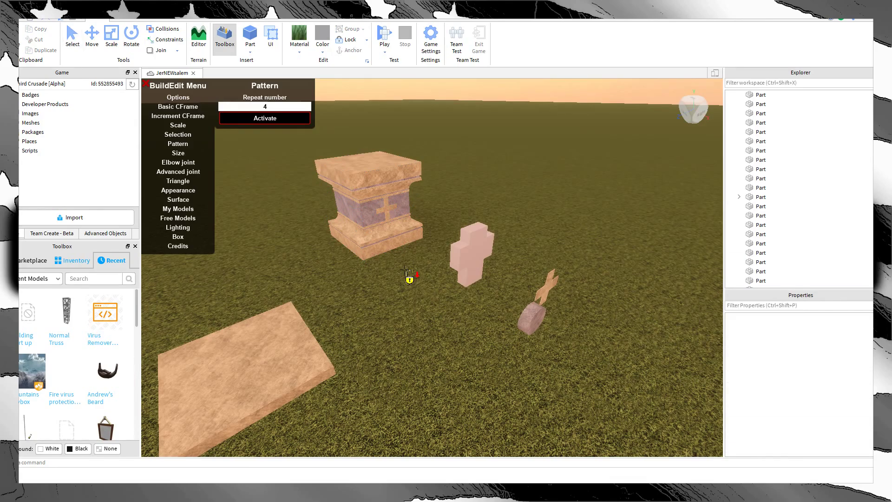
Step: Move the grey cylinder along its axes into the corner beneath the arm of the freestanding beige cross
{"action": "key", "text": "d"}
{"action": "left_click", "coordinate": [74, 48]}
{"action": "key", "text": "w"}
{"action": "right_click_drag", "start_coordinate": [483, 263], "coordinate": [480, 271]}
{"action": "left_click", "coordinate": [480, 271]}
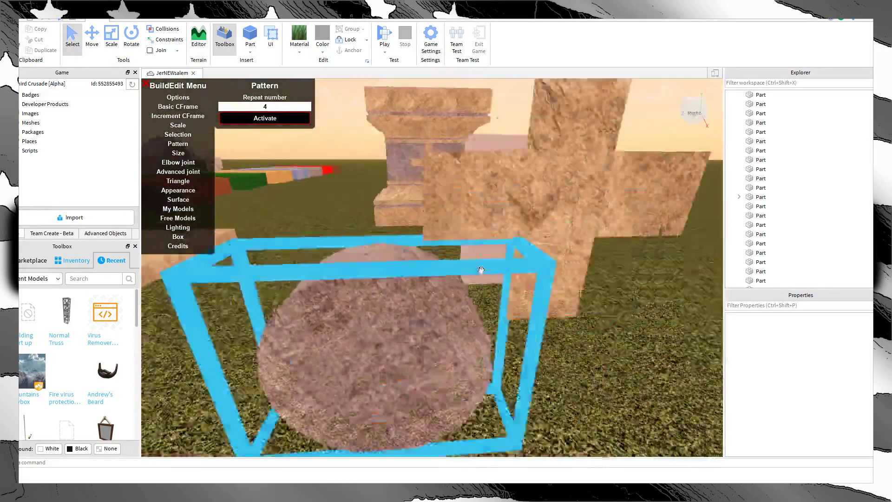
{"action": "key", "text": "s"}
{"action": "key", "text": "w"}
{"action": "right_click_drag", "start_coordinate": [425, 296], "coordinate": [424, 296]}
{"action": "key", "text": "s"}
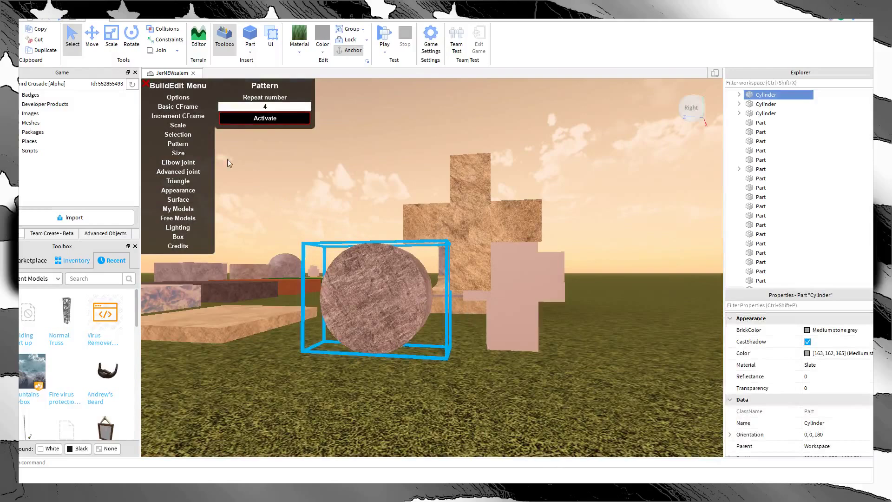
{"action": "left_click", "coordinate": [92, 45]}
{"action": "key", "text": "w"}
{"action": "right_click_drag", "start_coordinate": [452, 252], "coordinate": [452, 253]}
{"action": "key", "text": "s"}
{"action": "key", "text": "d"}
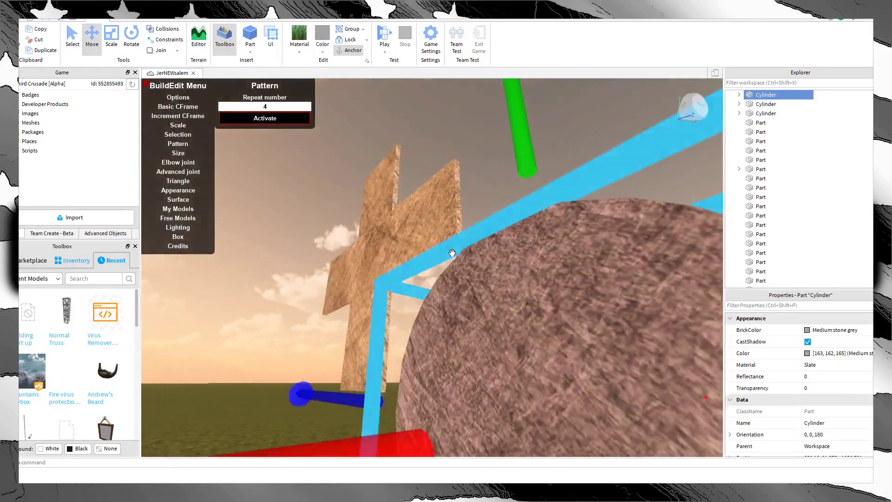
{"action": "left_click_drag", "start_coordinate": [452, 252], "coordinate": [428, 306]}
{"action": "right_click_drag", "start_coordinate": [415, 303], "coordinate": [406, 308]}
{"action": "left_click_drag", "start_coordinate": [313, 346], "coordinate": [297, 331]}
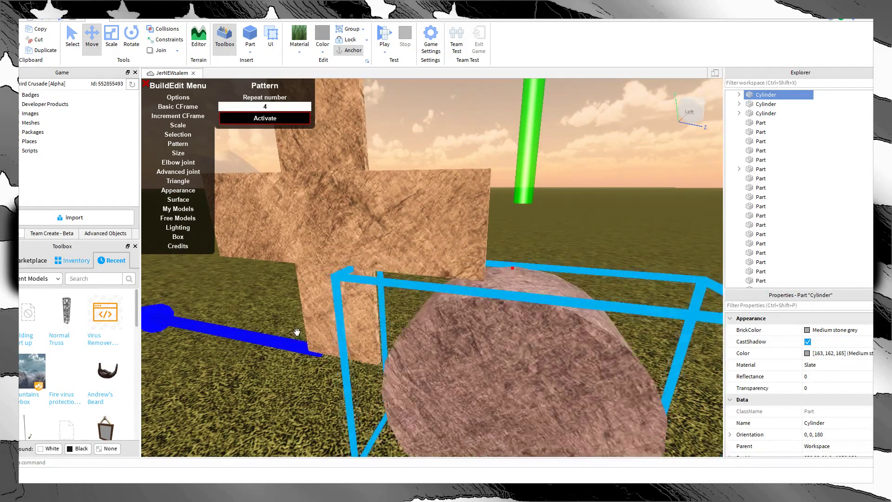
{"action": "right_click_drag", "start_coordinate": [297, 332], "coordinate": [295, 335]}
{"action": "left_click_drag", "start_coordinate": [257, 405], "coordinate": [297, 396]}
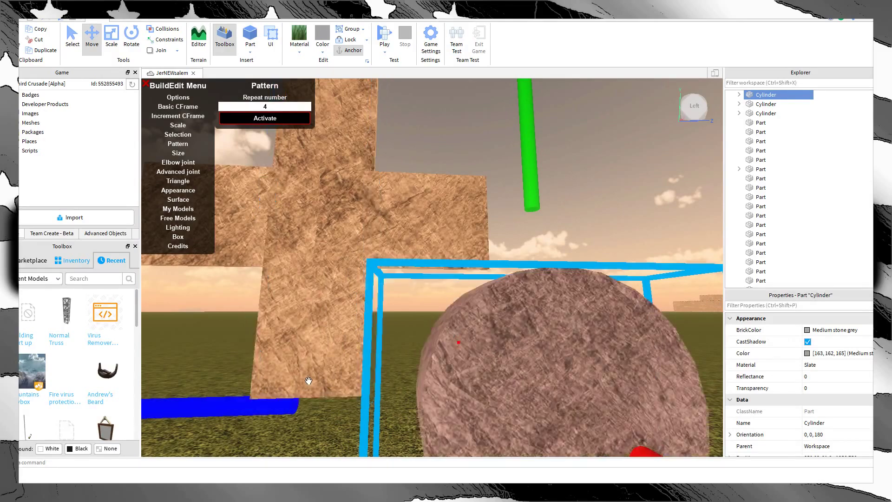
{"action": "right_click_drag", "start_coordinate": [309, 380], "coordinate": [294, 371]}
{"action": "scroll", "coordinate": [294, 372], "scroll_direction": "down", "scroll_amount": 5}
{"action": "scroll", "coordinate": [230, 271], "scroll_direction": "up", "scroll_amount": 2}
Step: Shrink the grey cylinder's diameter with the Scale tool to suit the gap beside the freestanding cross's lower bar
{"action": "left_click", "coordinate": [111, 39]}
{"action": "right_click_drag", "start_coordinate": [656, 262], "coordinate": [656, 267]}
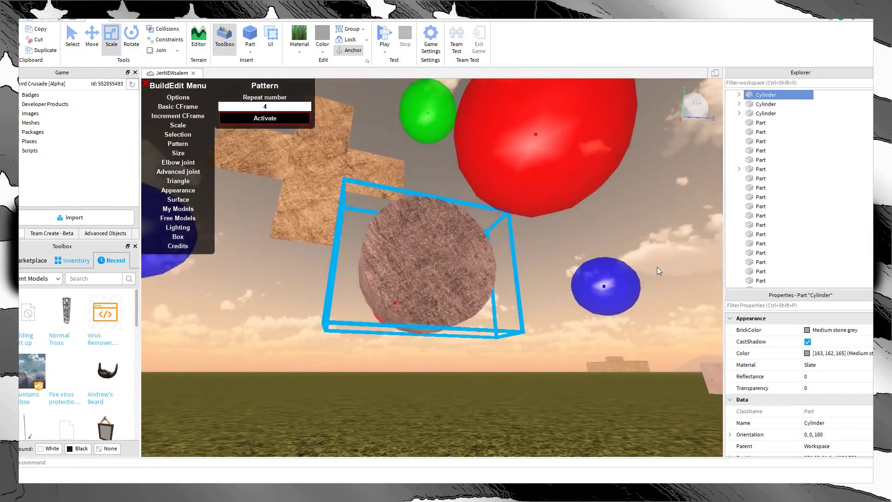
{"action": "left_click_drag", "start_coordinate": [604, 286], "coordinate": [466, 300]}
{"action": "right_click_drag", "start_coordinate": [356, 391], "coordinate": [367, 389]}
{"action": "left_click", "coordinate": [367, 390]}
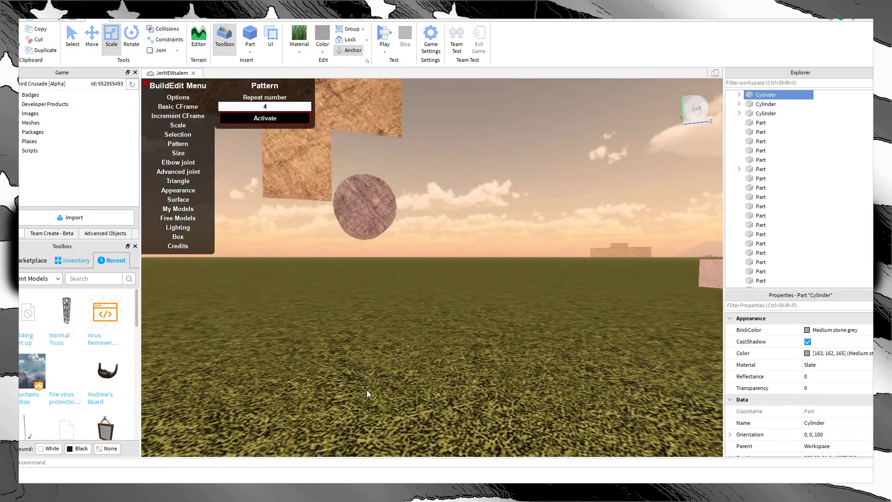
Step: Refit the grey cylinder from several sides against the freestanding cross's vertical bar, just below its arm
{"action": "left_click", "coordinate": [355, 215]}
{"action": "left_click_drag", "start_coordinate": [388, 424], "coordinate": [390, 305]}
{"action": "right_click_drag", "start_coordinate": [390, 305], "coordinate": [389, 305]}
{"action": "scroll", "coordinate": [390, 305], "scroll_direction": "down", "scroll_amount": 4}
{"action": "scroll", "coordinate": [299, 262], "scroll_direction": "up", "scroll_amount": 2}
{"action": "right_click_drag", "start_coordinate": [303, 257], "coordinate": [305, 258]}
{"action": "left_click_drag", "start_coordinate": [319, 291], "coordinate": [304, 309]}
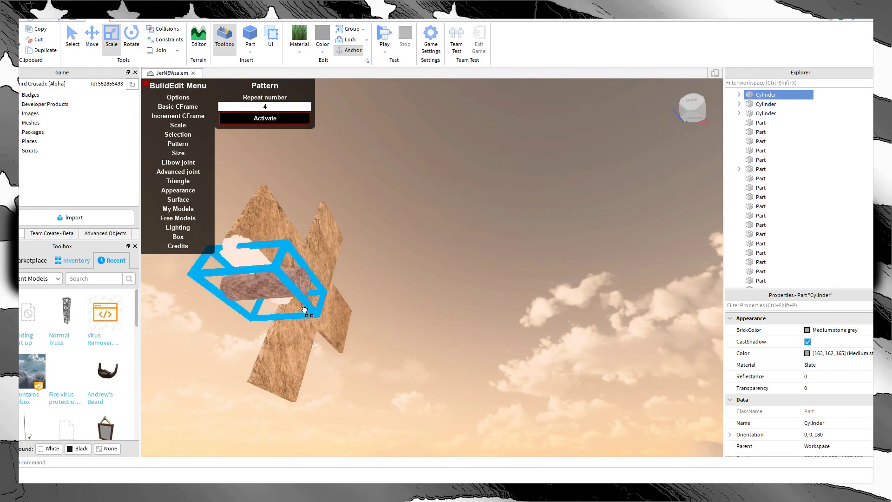
{"action": "right_click_drag", "start_coordinate": [251, 367], "coordinate": [251, 367]}
{"action": "left_click_drag", "start_coordinate": [251, 367], "coordinate": [366, 290]}
{"action": "right_click_drag", "start_coordinate": [366, 290], "coordinate": [366, 290]}
{"action": "left_click_drag", "start_coordinate": [366, 290], "coordinate": [319, 292]}
{"action": "key", "text": "w"}
{"action": "right_click_drag", "start_coordinate": [318, 293], "coordinate": [318, 292]}
{"action": "key", "text": "s"}
{"action": "left_click_drag", "start_coordinate": [349, 305], "coordinate": [371, 366]}
{"action": "key", "text": "w"}
{"action": "mouse_move", "coordinate": [371, 366]}
{"action": "right_mouse_down"}
{"action": "mouse_move", "coordinate": [370, 327]}
{"action": "mouse_move", "coordinate": [372, 366]}
{"action": "right_mouse_up"}
{"action": "left_click_drag", "start_coordinate": [371, 367], "coordinate": [374, 389]}
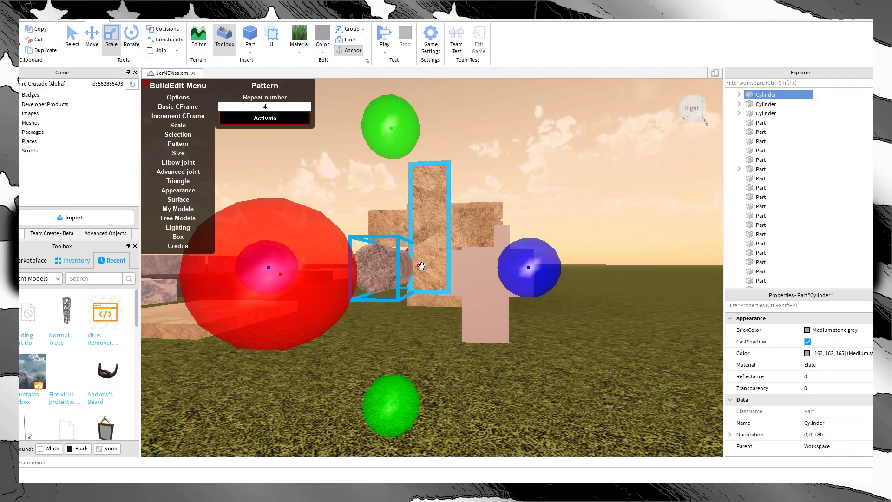
Step: Scale the grey cylinder down along its remaining axes to about 0.65 by 0.25 by 0.7
{"action": "right_click_drag", "start_coordinate": [482, 244], "coordinate": [500, 243]}
{"action": "left_click_drag", "start_coordinate": [388, 267], "coordinate": [347, 268]}
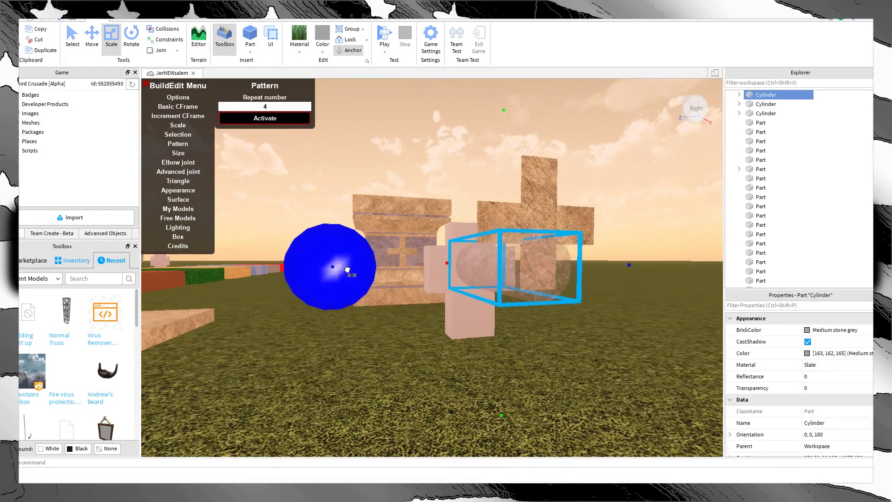
{"action": "mouse_move", "coordinate": [347, 268]}
{"action": "right_mouse_down"}
{"action": "mouse_move", "coordinate": [352, 262]}
{"action": "mouse_move", "coordinate": [341, 260]}
{"action": "right_mouse_up"}
{"action": "scroll", "coordinate": [342, 260], "scroll_direction": "up", "scroll_amount": 2}
{"action": "left_click_drag", "start_coordinate": [339, 133], "coordinate": [340, 135]}
{"action": "right_click_drag", "start_coordinate": [339, 135], "coordinate": [341, 143]}
{"action": "scroll", "coordinate": [341, 144], "scroll_direction": "down", "scroll_amount": 4}
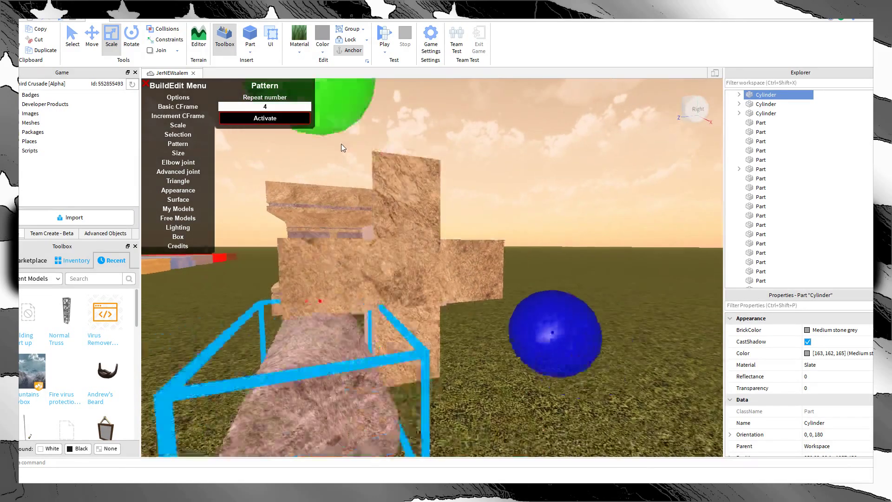
{"action": "right_click_drag", "start_coordinate": [338, 205], "coordinate": [339, 207]}
{"action": "mouse_move", "coordinate": [407, 253]}
{"action": "left_mouse_down"}
{"action": "mouse_move", "coordinate": [426, 341]}
{"action": "mouse_move", "coordinate": [442, 260]}
{"action": "mouse_move", "coordinate": [409, 266]}
{"action": "left_mouse_up"}
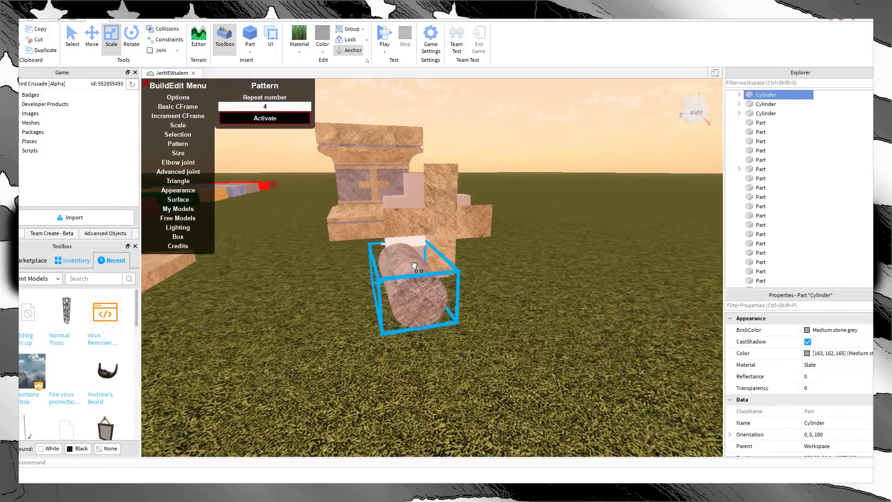
{"action": "scroll", "coordinate": [411, 267], "scroll_direction": "up", "scroll_amount": 8}
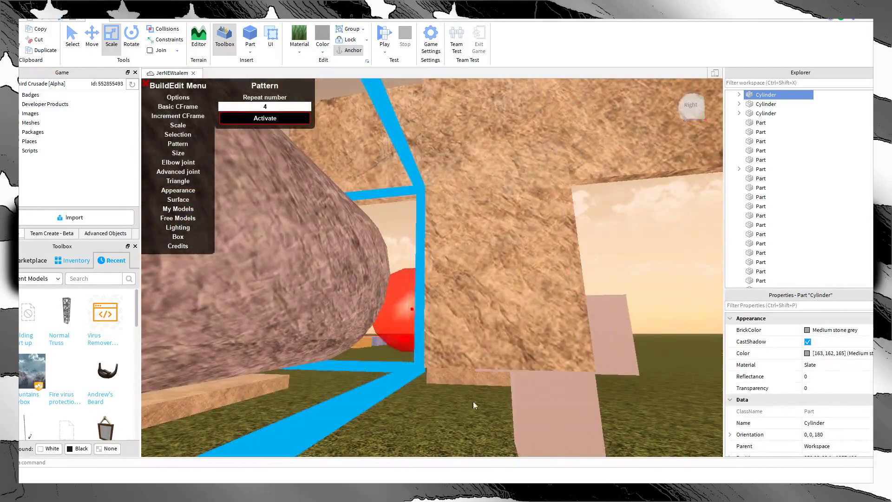
{"action": "right_click_drag", "start_coordinate": [450, 430], "coordinate": [454, 428]}
{"action": "scroll", "coordinate": [455, 427], "scroll_direction": "down", "scroll_amount": 8}
{"action": "left_click_drag", "start_coordinate": [460, 410], "coordinate": [462, 405]}
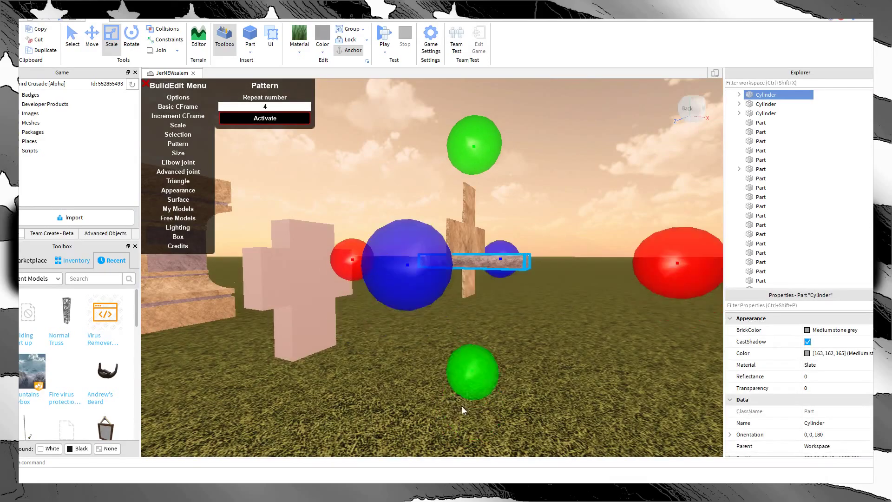
Step: Place the freestanding beige cross flat on the grass and delete one of its two bars
{"action": "right_click_drag", "start_coordinate": [540, 402], "coordinate": [536, 400]}
{"action": "left_click", "coordinate": [596, 335]}
{"action": "right_click_drag", "start_coordinate": [596, 328], "coordinate": [596, 328]}
{"action": "right_click_drag", "start_coordinate": [553, 179], "coordinate": [553, 179]}
{"action": "left_click_drag", "start_coordinate": [503, 174], "coordinate": [475, 278]}
{"action": "left_click", "coordinate": [403, 239]}
{"action": "left_click", "coordinate": [550, 328]}
{"action": "left_click", "coordinate": [459, 298]}
{"action": "key", "text": "Delete"}
Step: Duplicate the remaining beige bar and rotate the copy a quarter turn across it to form an equal-armed cross
{"action": "key", "text": "d"}
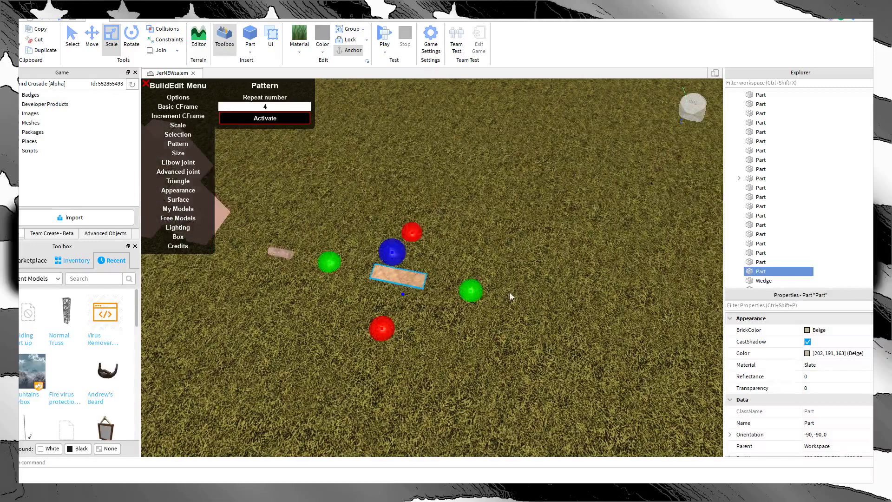
{"action": "key", "text": "ctrl+d"}
{"action": "key", "text": "ctrl+r"}
{"action": "left_click", "coordinate": [509, 334]}
{"action": "right_click_drag", "start_coordinate": [509, 334], "coordinate": [373, 241]}
{"action": "scroll", "coordinate": [374, 241], "scroll_direction": "up", "scroll_amount": 3}
{"action": "scroll", "coordinate": [373, 241], "scroll_direction": "down", "scroll_amount": 3}
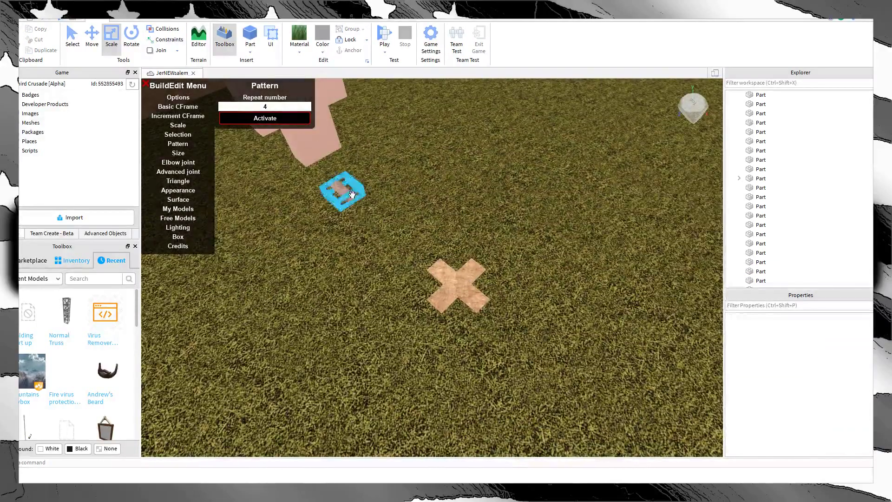
Step: Place the small grey cylinder on the grass beside the equal-armed beige cross and check its size and position properties
{"action": "left_click_drag", "start_coordinate": [348, 194], "coordinate": [382, 299]}
{"action": "scroll", "coordinate": [770, 361], "scroll_direction": "down", "scroll_amount": 4}
{"action": "scroll", "coordinate": [771, 361], "scroll_direction": "down", "scroll_amount": 2}
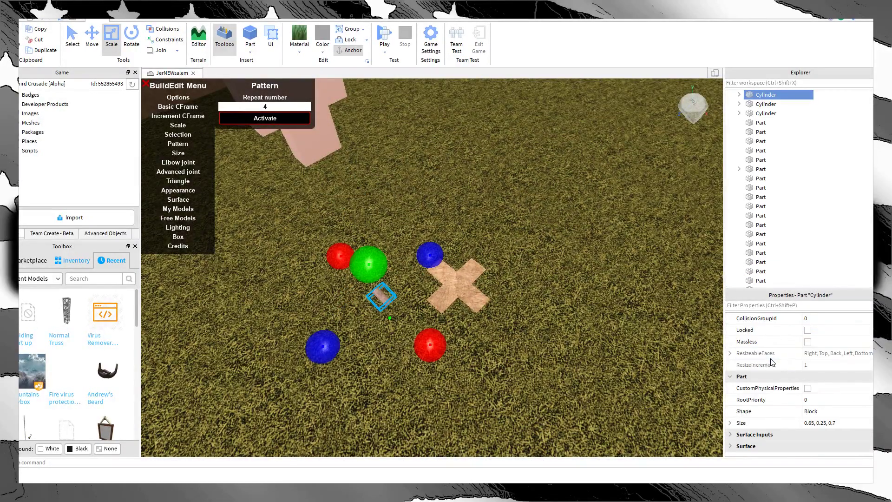
{"action": "scroll", "coordinate": [766, 367], "scroll_direction": "up", "scroll_amount": 4}
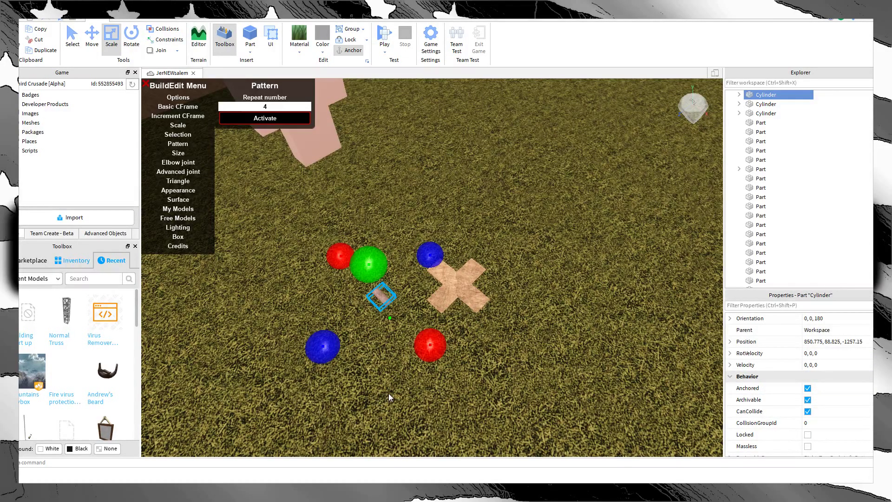
Step: Place the small grey cylinder upright in an inner corner of the equal-armed beige cross
{"action": "left_click", "coordinate": [304, 391]}
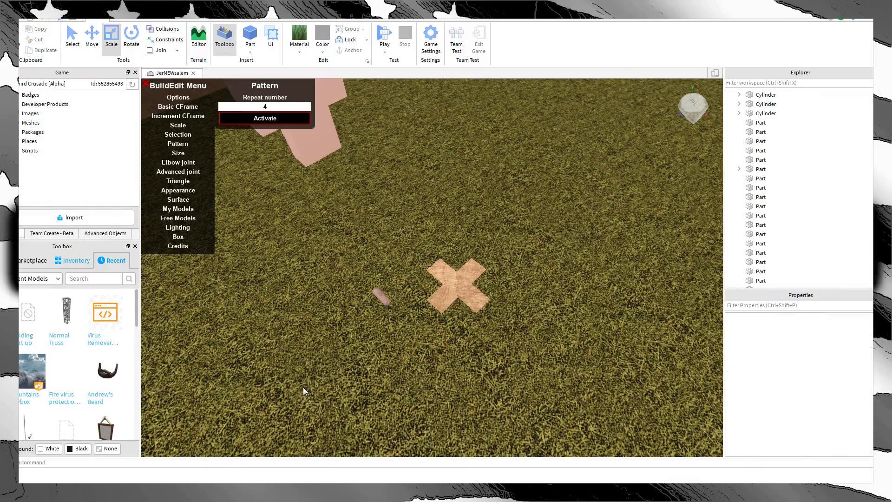
{"action": "left_click", "coordinate": [376, 315]}
{"action": "scroll", "coordinate": [374, 317], "scroll_direction": "up", "scroll_amount": 5}
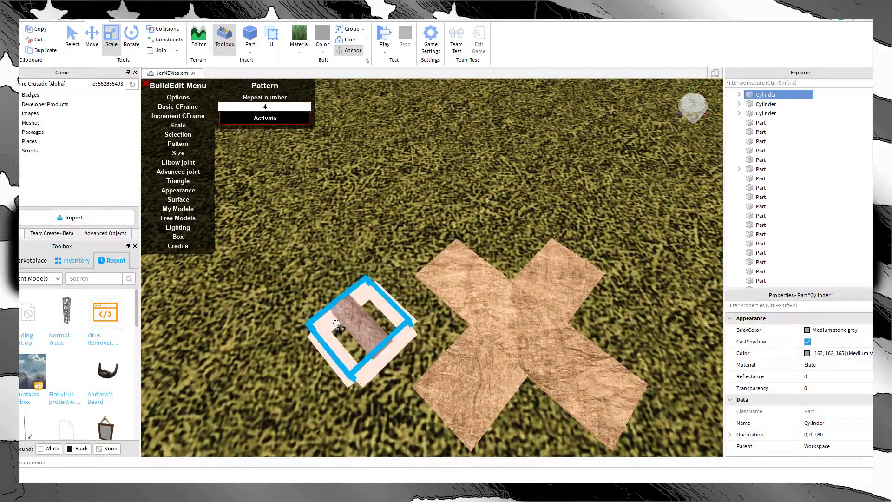
{"action": "left_click_drag", "start_coordinate": [335, 323], "coordinate": [465, 331]}
{"action": "right_click_drag", "start_coordinate": [344, 308], "coordinate": [314, 333]}
{"action": "right_click_drag", "start_coordinate": [314, 329], "coordinate": [668, 290]}
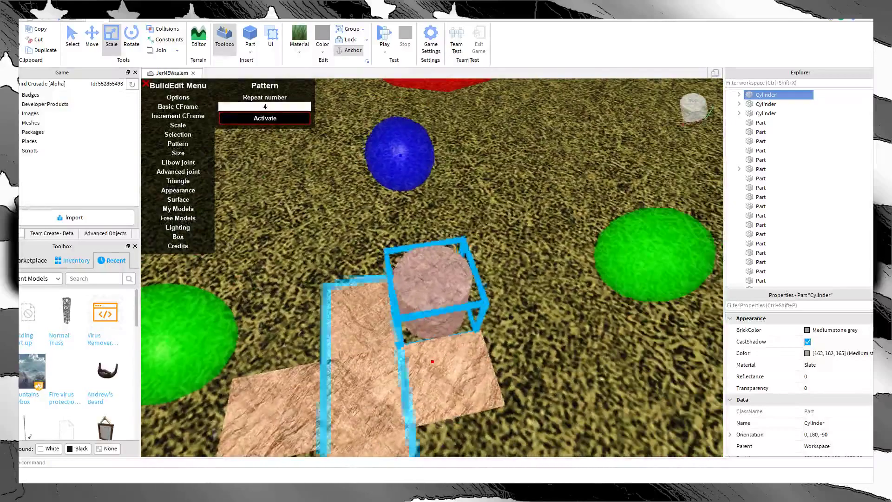
{"action": "right_click_drag", "start_coordinate": [658, 339], "coordinate": [593, 383]}
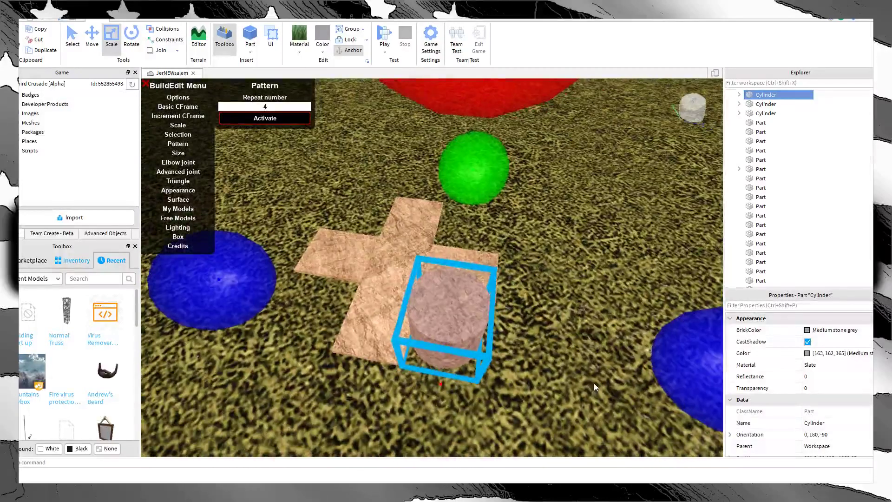
Step: Scale the upright cylinder horizontally to fit the corner between two arms of the beige cross
{"action": "scroll", "coordinate": [496, 353], "scroll_direction": "down", "scroll_amount": 4}
{"action": "right_click_drag", "start_coordinate": [496, 352], "coordinate": [460, 320]}
{"action": "left_click_drag", "start_coordinate": [460, 316], "coordinate": [469, 313]}
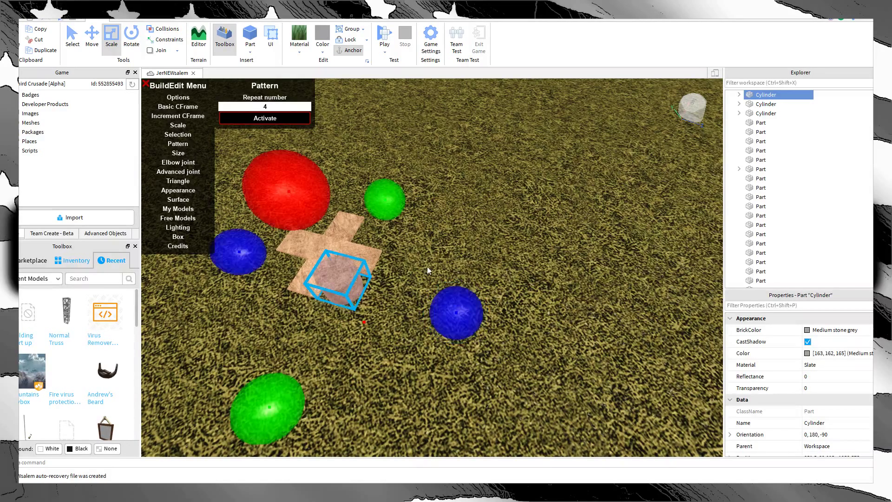
{"action": "left_click", "coordinate": [426, 265]}
{"action": "scroll", "coordinate": [425, 264], "scroll_direction": "up", "scroll_amount": 3}
{"action": "right_click_drag", "start_coordinate": [425, 264], "coordinate": [421, 319]}
{"action": "scroll", "coordinate": [411, 241], "scroll_direction": "down", "scroll_amount": 4}
{"action": "left_click", "coordinate": [417, 241]}
{"action": "scroll", "coordinate": [432, 251], "scroll_direction": "up", "scroll_amount": 3}
{"action": "left_click_drag", "start_coordinate": [420, 319], "coordinate": [417, 330]}
{"action": "right_click_drag", "start_coordinate": [416, 330], "coordinate": [416, 331]}
{"action": "scroll", "coordinate": [416, 331], "scroll_direction": "down", "scroll_amount": 5}
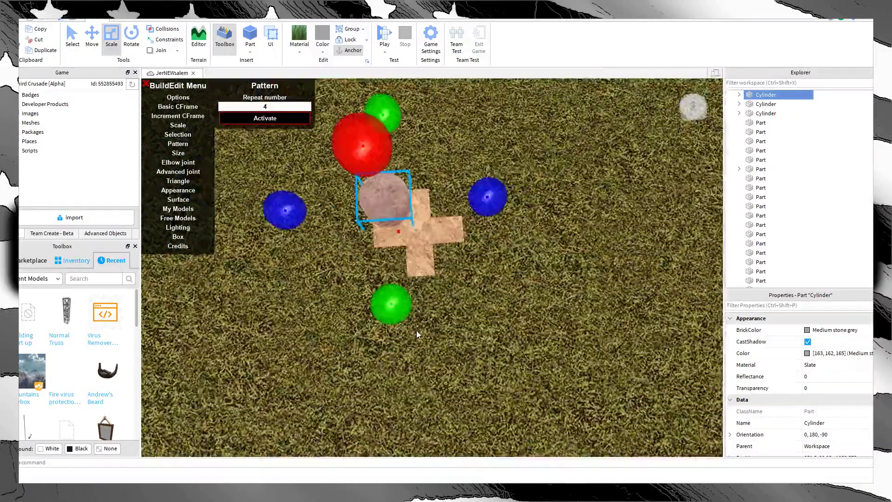
Step: Scale the upright cylinder's height down slightly above the beige cross
{"action": "scroll", "coordinate": [416, 330], "scroll_direction": "up", "scroll_amount": 4}
{"action": "scroll", "coordinate": [416, 331], "scroll_direction": "down", "scroll_amount": 4}
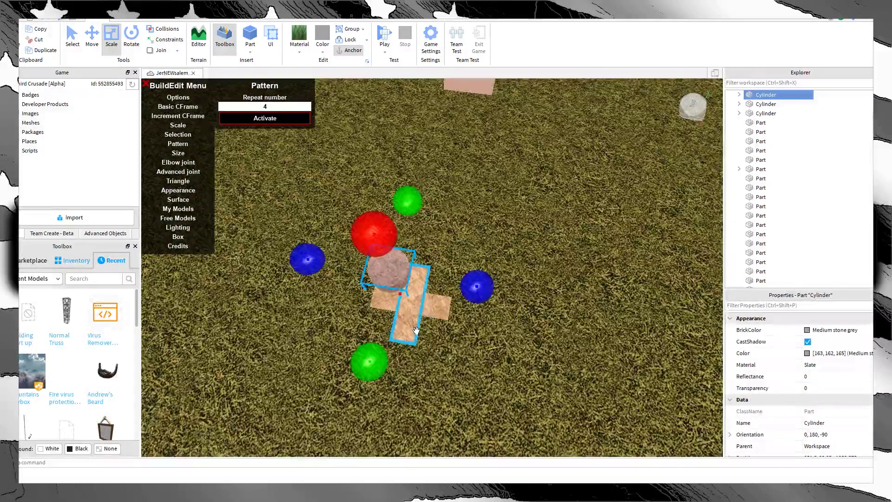
{"action": "scroll", "coordinate": [416, 331], "scroll_direction": "up", "scroll_amount": 3}
{"action": "left_click", "coordinate": [488, 296]}
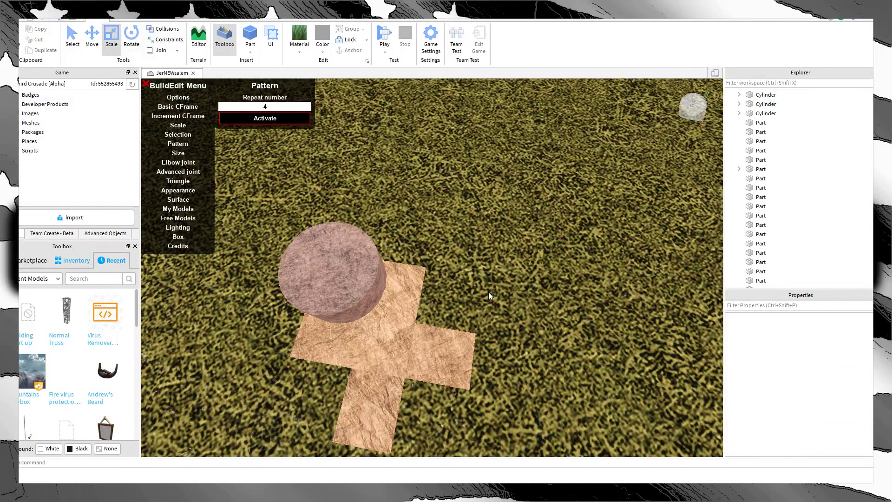
{"action": "scroll", "coordinate": [489, 293], "scroll_direction": "down", "scroll_amount": 5}
{"action": "scroll", "coordinate": [488, 293], "scroll_direction": "up", "scroll_amount": 6}
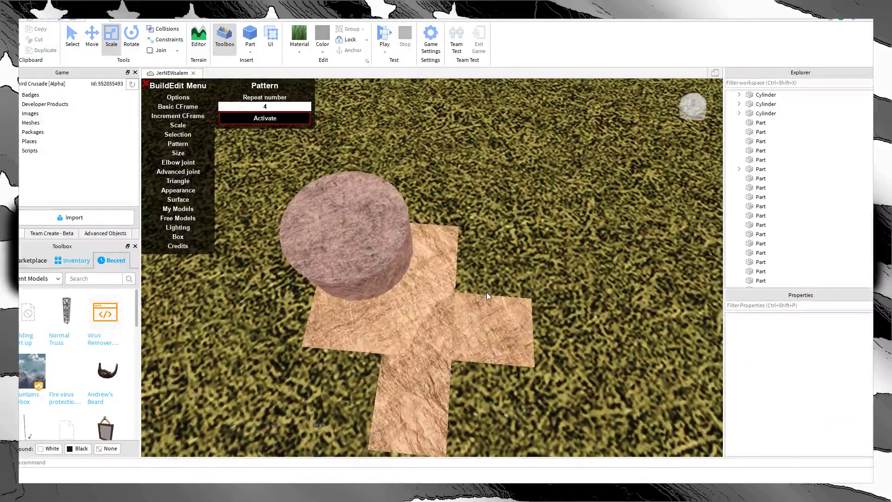
{"action": "left_click", "coordinate": [399, 269]}
{"action": "scroll", "coordinate": [423, 285], "scroll_direction": "down", "scroll_amount": 4}
{"action": "scroll", "coordinate": [423, 285], "scroll_direction": "up", "scroll_amount": 3}
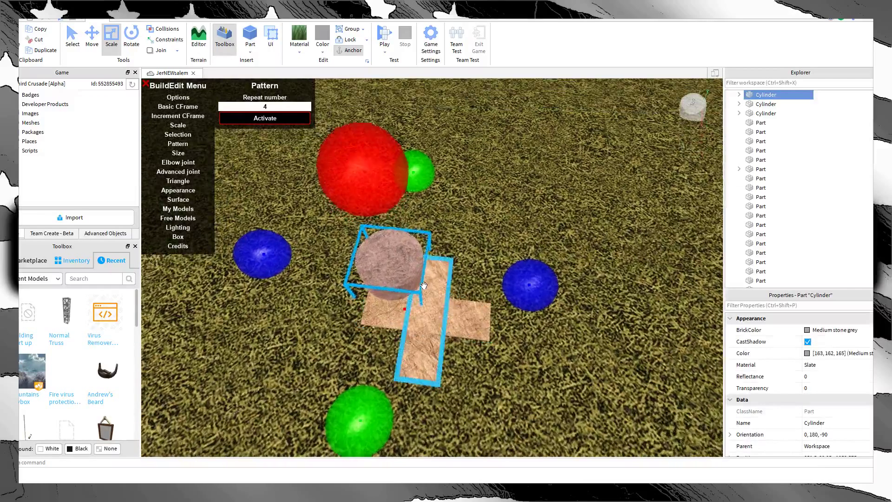
{"action": "left_click_drag", "start_coordinate": [372, 183], "coordinate": [367, 195]}
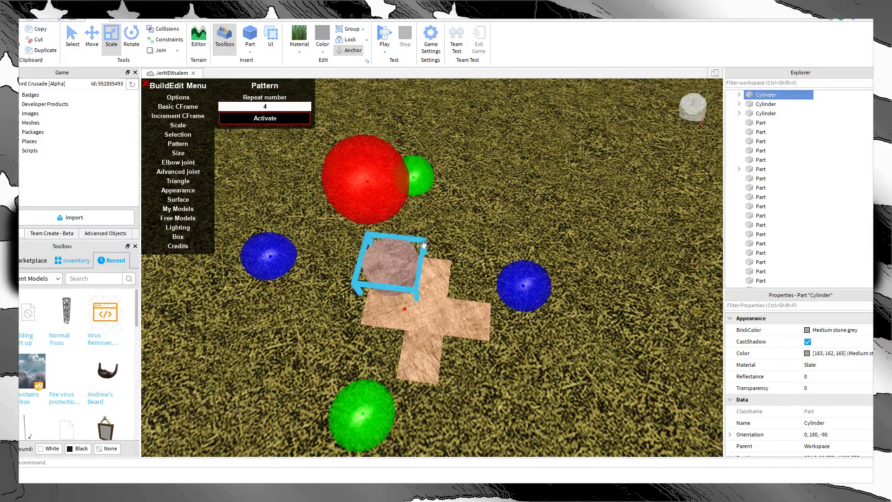
{"action": "scroll", "coordinate": [429, 251], "scroll_direction": "up", "scroll_amount": 3}
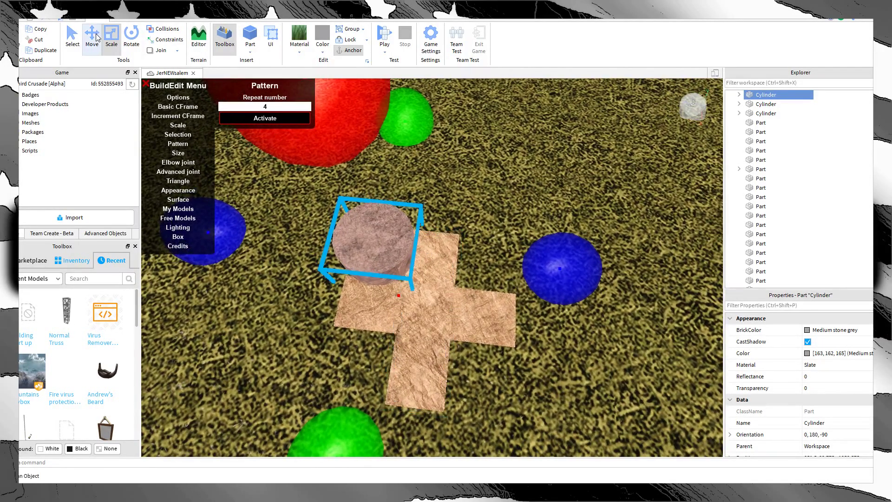
Step: Fine-tune the upright cylinder's width along both horizontal axes so it overlaps the two adjoining arms
{"action": "left_click", "coordinate": [95, 38]}
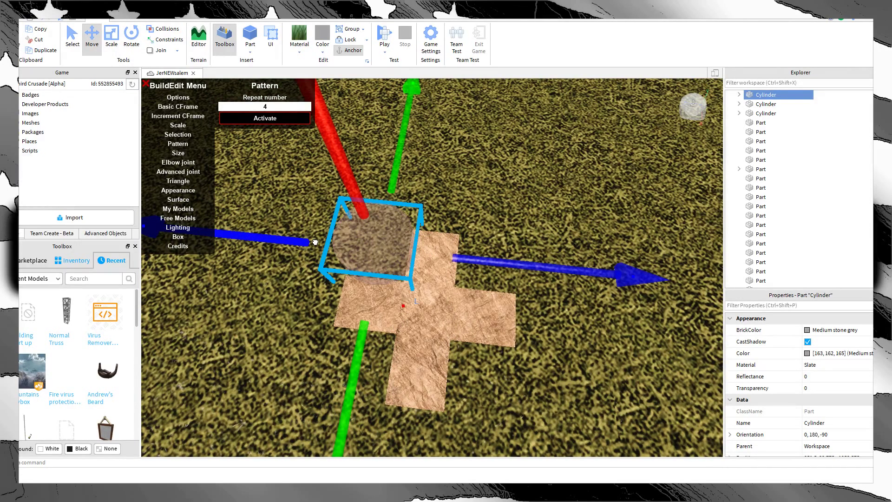
{"action": "scroll", "coordinate": [306, 231], "scroll_direction": "down", "scroll_amount": 3}
{"action": "left_click", "coordinate": [112, 37]}
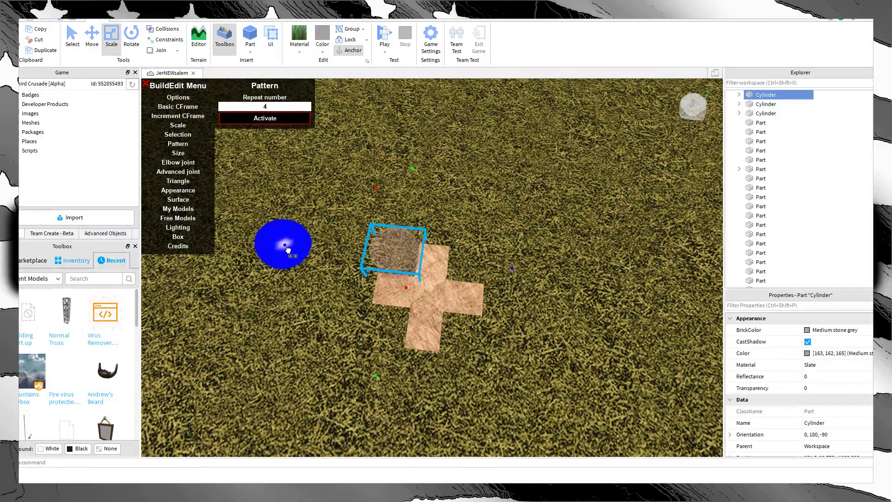
{"action": "left_click_drag", "start_coordinate": [424, 154], "coordinate": [425, 154]}
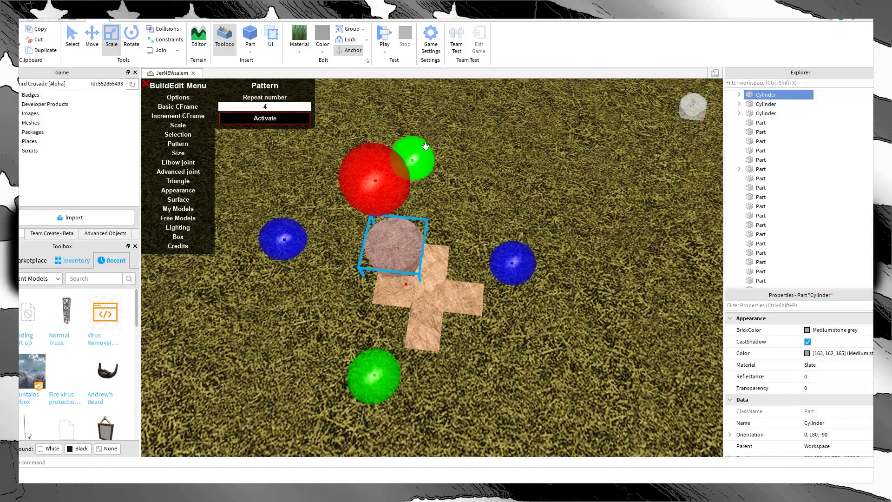
{"action": "scroll", "coordinate": [427, 158], "scroll_direction": "up", "scroll_amount": 5}
{"action": "scroll", "coordinate": [430, 161], "scroll_direction": "down", "scroll_amount": 5}
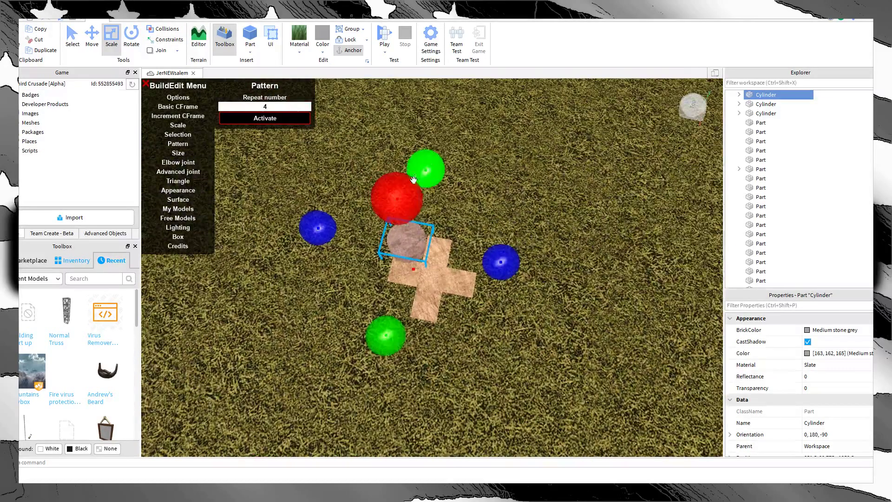
{"action": "scroll", "coordinate": [282, 228], "scroll_direction": "up", "scroll_amount": 5}
{"action": "scroll", "coordinate": [291, 220], "scroll_direction": "down", "scroll_amount": 4}
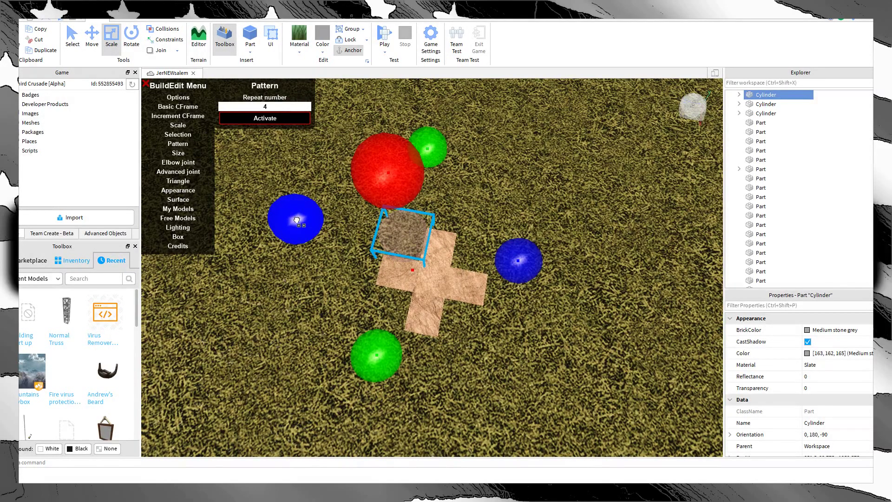
{"action": "left_click_drag", "start_coordinate": [296, 220], "coordinate": [293, 219]}
{"action": "left_click_drag", "start_coordinate": [444, 155], "coordinate": [448, 156]}
Step: Readjust the cylinder's two horizontal dimensions so its curved side rounds off the cross's inner corner
{"action": "left_click", "coordinate": [480, 160]}
{"action": "scroll", "coordinate": [480, 160], "scroll_direction": "up", "scroll_amount": 5}
{"action": "right_click_drag", "start_coordinate": [480, 160], "coordinate": [514, 172]}
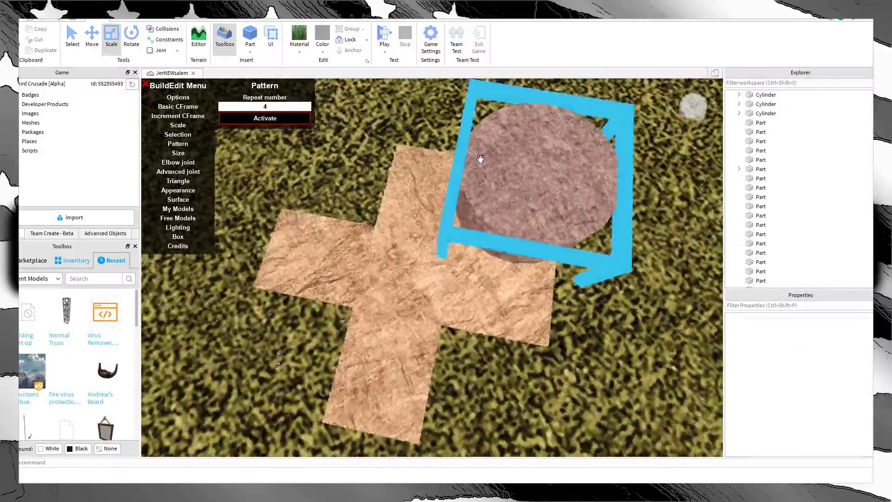
{"action": "right_click_drag", "start_coordinate": [627, 232], "coordinate": [629, 233]}
{"action": "left_click", "coordinate": [521, 177]}
{"action": "scroll", "coordinate": [521, 176], "scroll_direction": "down", "scroll_amount": 5}
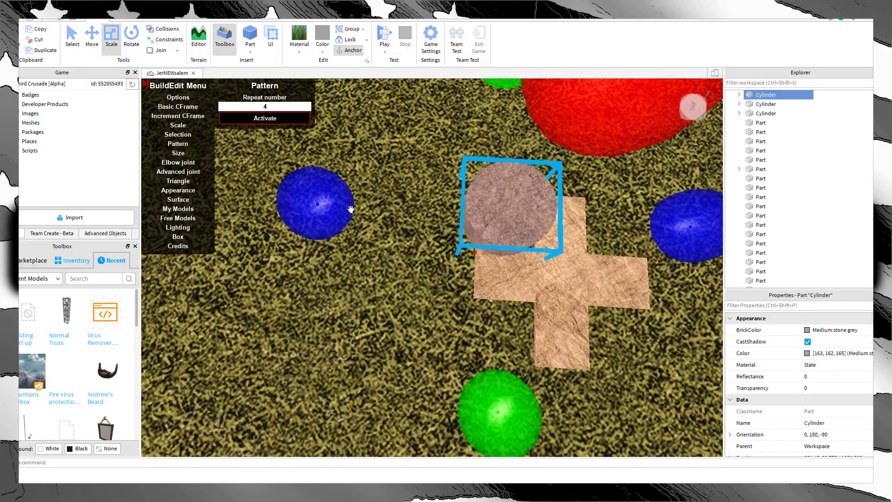
{"action": "left_click_drag", "start_coordinate": [324, 205], "coordinate": [327, 205]}
{"action": "right_click_drag", "start_coordinate": [373, 201], "coordinate": [373, 201]}
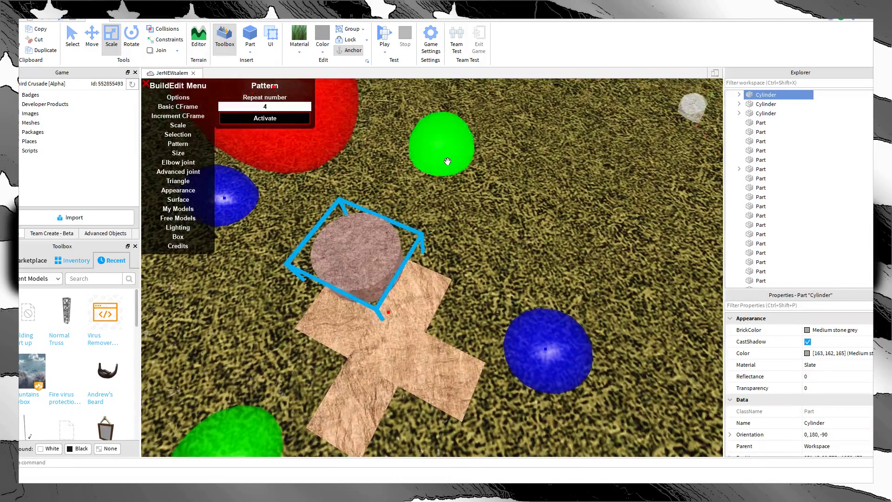
{"action": "left_click_drag", "start_coordinate": [446, 160], "coordinate": [453, 164]}
{"action": "left_click", "coordinate": [514, 205]}
{"action": "scroll", "coordinate": [515, 205], "scroll_direction": "up", "scroll_amount": 6}
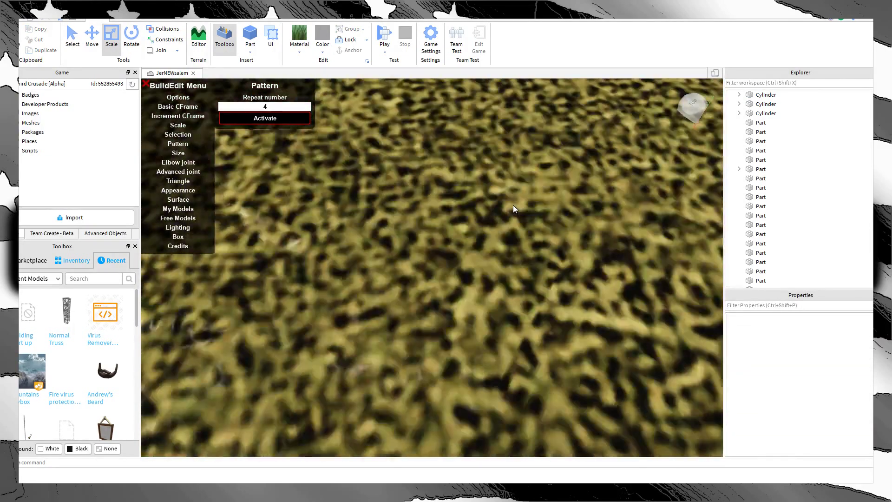
{"action": "scroll", "coordinate": [515, 205], "scroll_direction": "down", "scroll_amount": 6}
Step: Duplicate the cylinder and move the copy into the neighbouring inner corner of the beige cross
{"action": "left_click", "coordinate": [515, 224]}
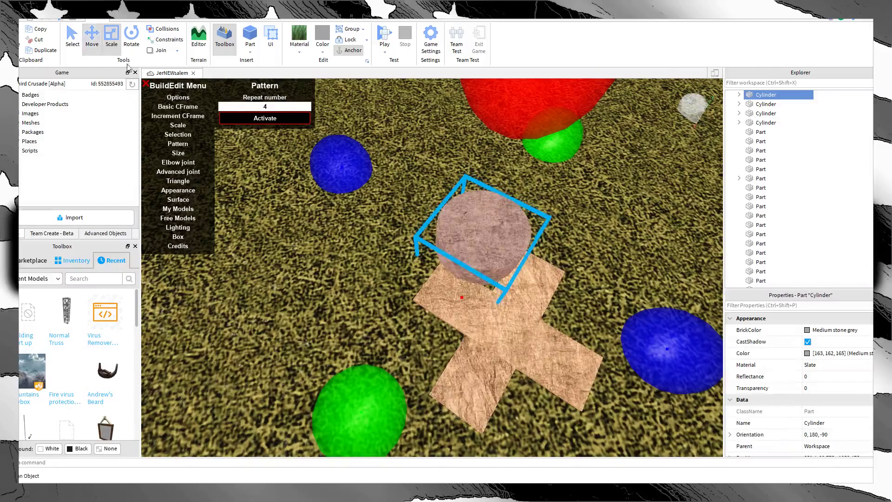
{"action": "left_click", "coordinate": [92, 38]}
{"action": "right_click_drag", "start_coordinate": [325, 148], "coordinate": [336, 151]}
{"action": "left_click_drag", "start_coordinate": [465, 345], "coordinate": [597, 360]}
{"action": "scroll", "coordinate": [597, 360], "scroll_direction": "up", "scroll_amount": 5}
{"action": "right_click_drag", "start_coordinate": [597, 361], "coordinate": [611, 319]}
{"action": "scroll", "coordinate": [597, 350], "scroll_direction": "down", "scroll_amount": 5}
{"action": "scroll", "coordinate": [597, 351], "scroll_direction": "up", "scroll_amount": 5}
{"action": "scroll", "coordinate": [599, 353], "scroll_direction": "down", "scroll_amount": 5}
{"action": "left_click", "coordinate": [602, 330]}
Step: Duplicate both corner cylinders together and move the copies into the two remaining inner corners of the cross
{"action": "scroll", "coordinate": [601, 330], "scroll_direction": "up", "scroll_amount": 3}
{"action": "left_click", "coordinate": [515, 218]}
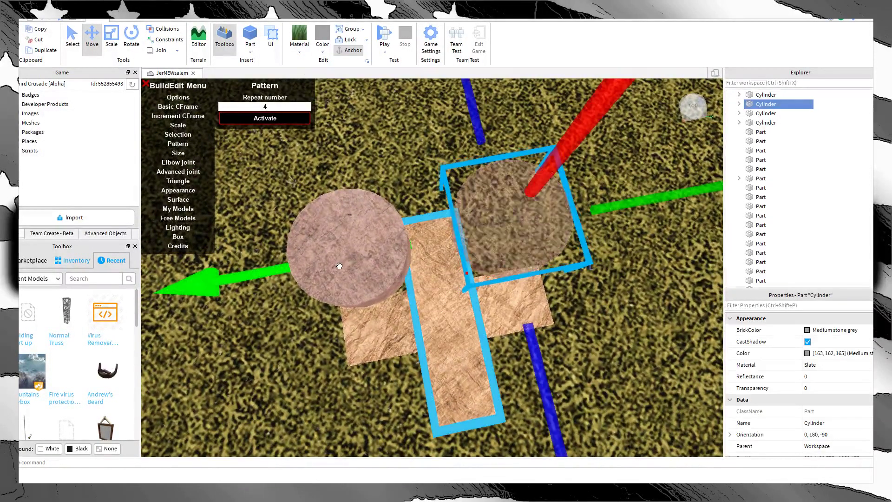
{"action": "left_click_drag", "start_coordinate": [339, 266], "coordinate": [339, 264]}
{"action": "left_click", "coordinate": [325, 204], "text": "ctrl"}
{"action": "right_click_drag", "start_coordinate": [324, 200], "coordinate": [329, 199]}
{"action": "key", "text": "ctrl+d"}
{"action": "left_click_drag", "start_coordinate": [555, 293], "coordinate": [685, 310]}
{"action": "left_click_drag", "start_coordinate": [436, 267], "coordinate": [424, 264]}
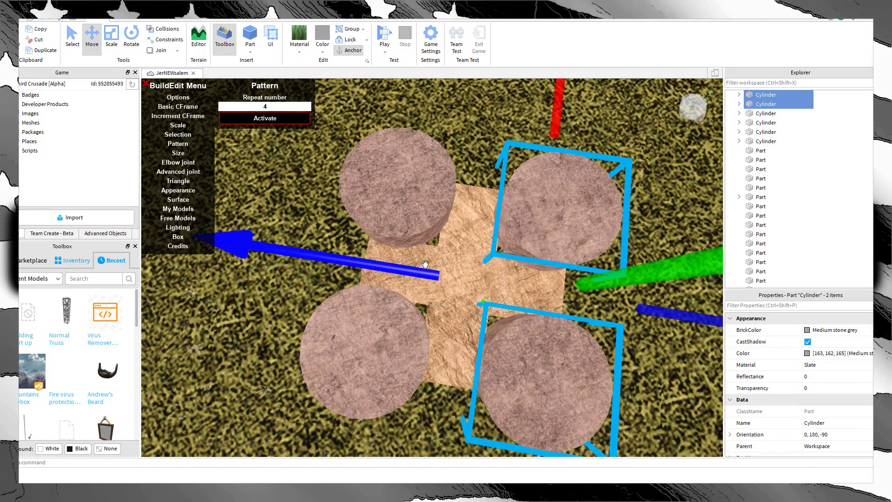
{"action": "right_click_drag", "start_coordinate": [425, 264], "coordinate": [469, 250]}
{"action": "scroll", "coordinate": [424, 264], "scroll_direction": "up", "scroll_amount": 5}
{"action": "scroll", "coordinate": [328, 378], "scroll_direction": "down", "scroll_amount": 5}
{"action": "right_click_drag", "start_coordinate": [328, 378], "coordinate": [330, 373]}
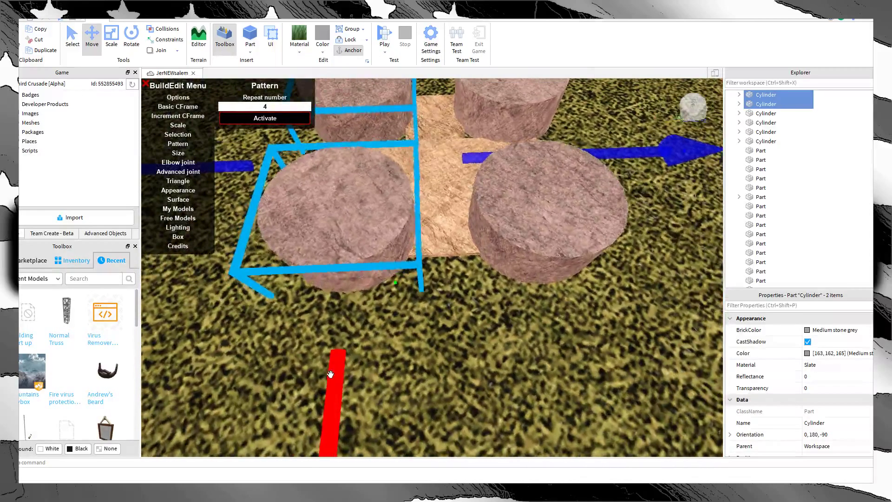
Step: Scale both crossing beige bars slightly thicker in the vertical direction
{"action": "left_click", "coordinate": [445, 335]}
{"action": "right_click_drag", "start_coordinate": [446, 336], "coordinate": [451, 320]}
{"action": "left_click", "coordinate": [446, 321]}
{"action": "scroll", "coordinate": [485, 279], "scroll_direction": "down", "scroll_amount": 4}
{"action": "scroll", "coordinate": [441, 183], "scroll_direction": "up", "scroll_amount": 4}
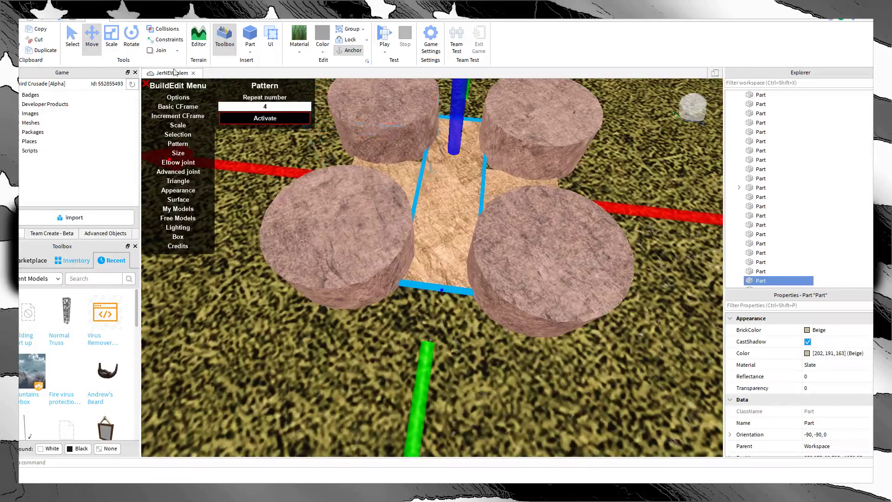
{"action": "left_click", "coordinate": [117, 39]}
{"action": "right_click_drag", "start_coordinate": [506, 146], "coordinate": [484, 119]}
{"action": "left_click_drag", "start_coordinate": [478, 93], "coordinate": [473, 66]}
{"action": "right_click_drag", "start_coordinate": [497, 185], "coordinate": [492, 200]}
{"action": "left_click", "coordinate": [355, 235]}
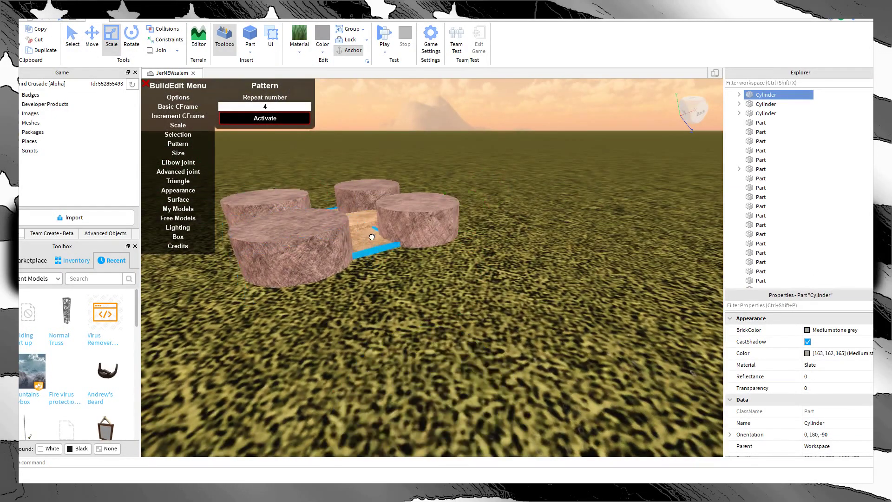
{"action": "left_click", "coordinate": [371, 237]}
{"action": "right_click_drag", "start_coordinate": [370, 237], "coordinate": [364, 219]}
{"action": "left_click_drag", "start_coordinate": [359, 151], "coordinate": [365, 139]}
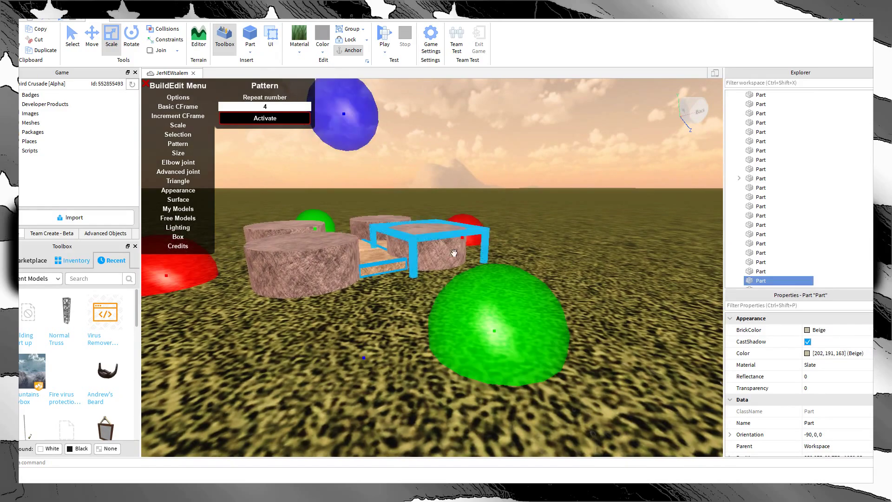
Step: Select all four corner cylinders and negate them into cutting parts
{"action": "left_click", "coordinate": [536, 255]}
{"action": "right_click_drag", "start_coordinate": [537, 255], "coordinate": [537, 254]}
{"action": "scroll", "coordinate": [537, 255], "scroll_direction": "up", "scroll_amount": 4}
{"action": "key", "text": "d"}
{"action": "key", "text": "s"}
{"action": "right_click_drag", "start_coordinate": [522, 374], "coordinate": [523, 375]}
{"action": "left_click", "coordinate": [548, 330]}
{"action": "left_click", "coordinate": [571, 267], "text": "ctrl"}
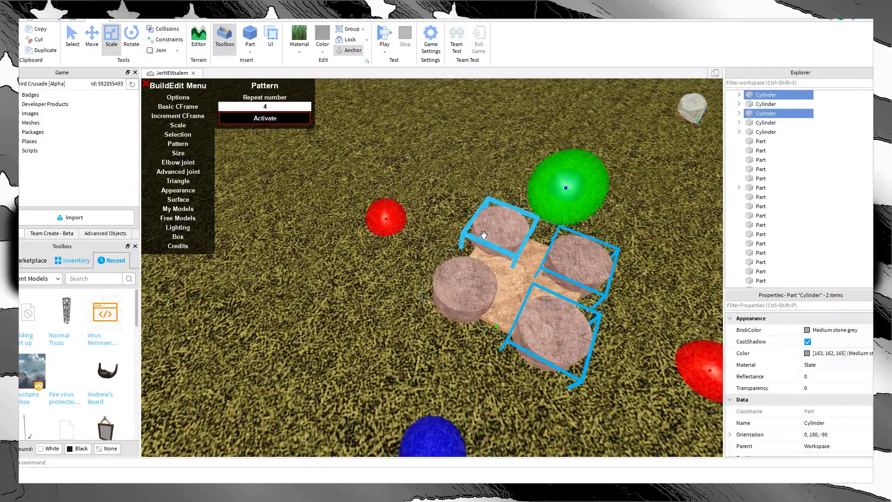
{"action": "left_click", "coordinate": [120, 19]}
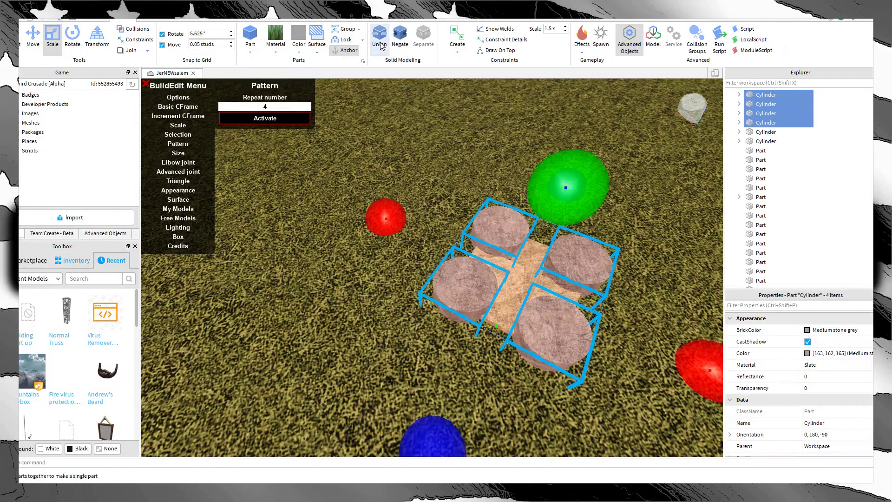
{"action": "left_click", "coordinate": [400, 43]}
Step: Select the two crossing beige bars and union them into a single part
{"action": "left_click", "coordinate": [533, 256]}
{"action": "left_click", "coordinate": [546, 287], "text": "ctrl"}
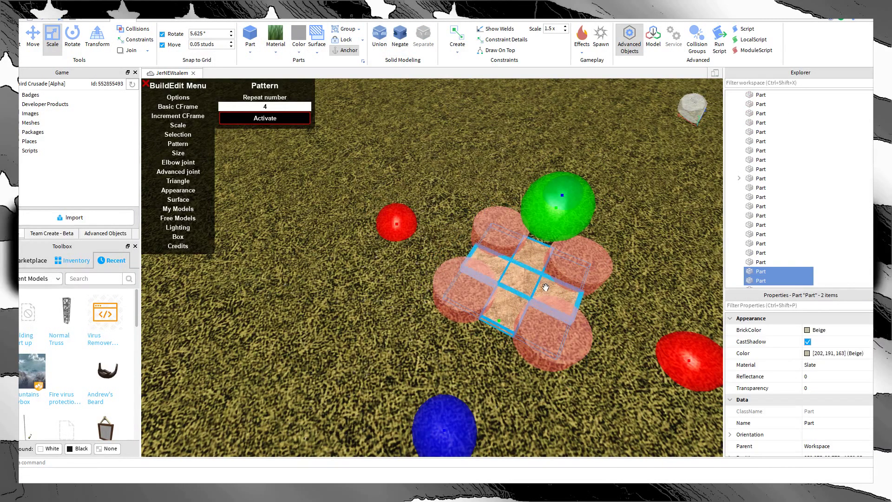
{"action": "left_click", "coordinate": [398, 39]}
{"action": "left_click", "coordinate": [385, 41]}
Step: Union the four negated cylinders with the beige cross to carve rounded notches into its inner corners
{"action": "left_click", "coordinate": [534, 325]}
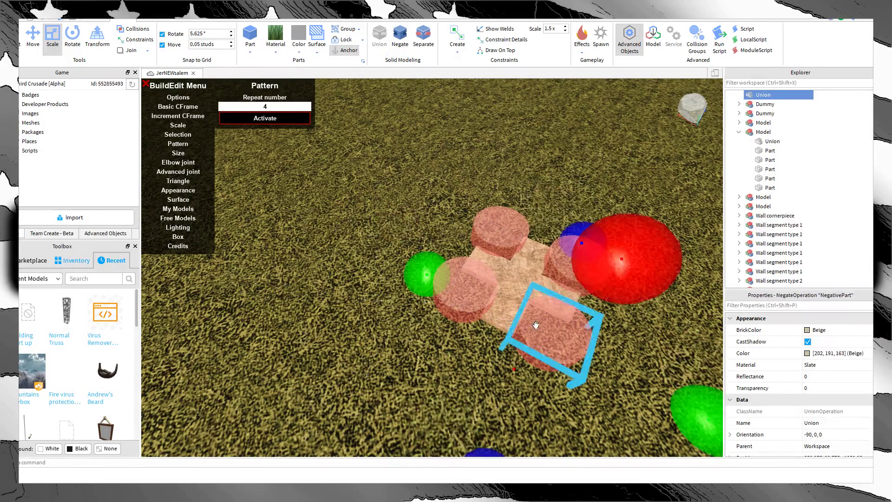
{"action": "left_click", "coordinate": [563, 270], "text": "ctrl"}
{"action": "left_click", "coordinate": [496, 243], "text": "ctrl"}
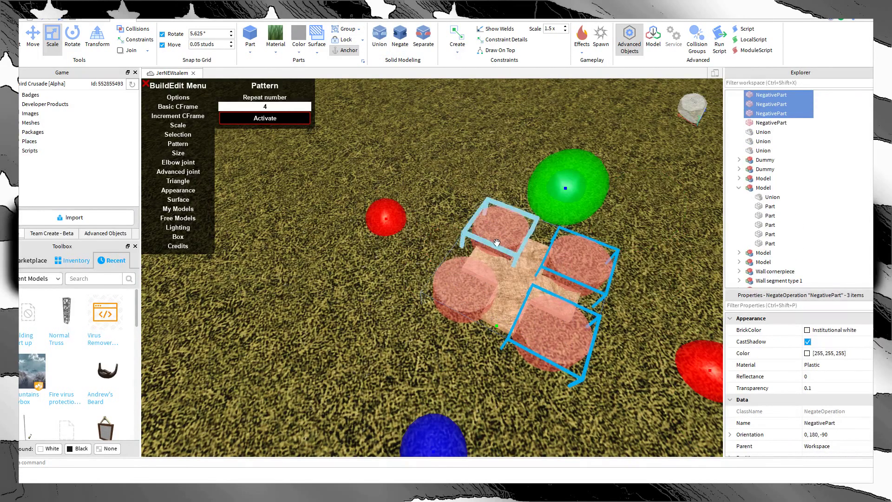
{"action": "left_click", "coordinate": [390, 41]}
{"action": "key", "text": "ctrl+z"}
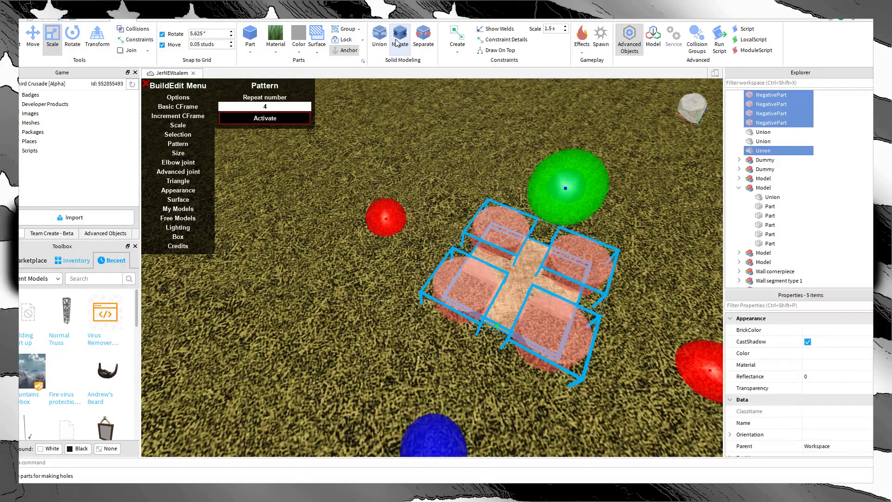
{"action": "left_click", "coordinate": [379, 50]}
{"action": "left_click", "coordinate": [500, 149]}
{"action": "right_click_drag", "start_coordinate": [500, 149], "coordinate": [534, 161]}
{"action": "scroll", "coordinate": [500, 150], "scroll_direction": "down", "scroll_amount": 3}
{"action": "scroll", "coordinate": [533, 161], "scroll_direction": "up", "scroll_amount": 5}
{"action": "scroll", "coordinate": [545, 150], "scroll_direction": "down", "scroll_amount": 5}
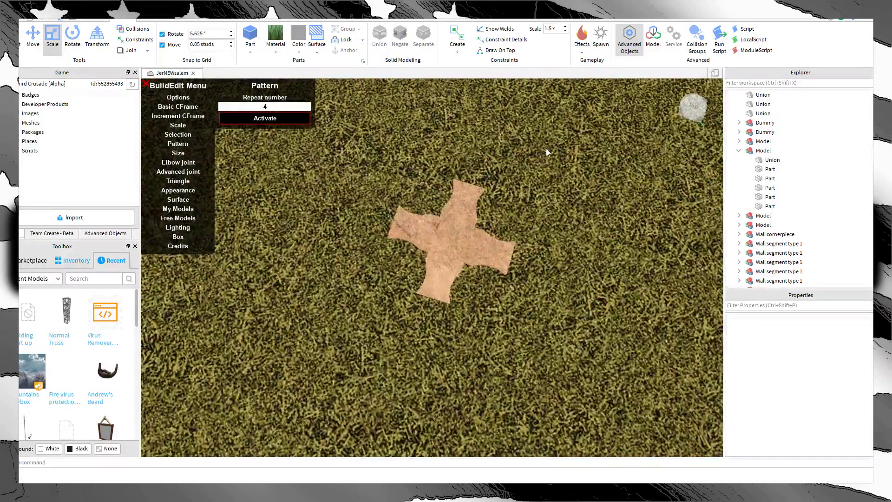
Step: Try to duplicate the notched beige cross and move the copy across the grass, removing the misplaced copy
{"action": "right_click_drag", "start_coordinate": [626, 271], "coordinate": [626, 272]}
{"action": "scroll", "coordinate": [626, 272], "scroll_direction": "up", "scroll_amount": 3}
{"action": "scroll", "coordinate": [612, 269], "scroll_direction": "down", "scroll_amount": 5}
{"action": "scroll", "coordinate": [557, 267], "scroll_direction": "up", "scroll_amount": 4}
{"action": "right_click_drag", "start_coordinate": [556, 266], "coordinate": [559, 270]}
{"action": "scroll", "coordinate": [558, 268], "scroll_direction": "up", "scroll_amount": 3}
{"action": "scroll", "coordinate": [558, 270], "scroll_direction": "down", "scroll_amount": 5}
{"action": "left_click", "coordinate": [416, 258]}
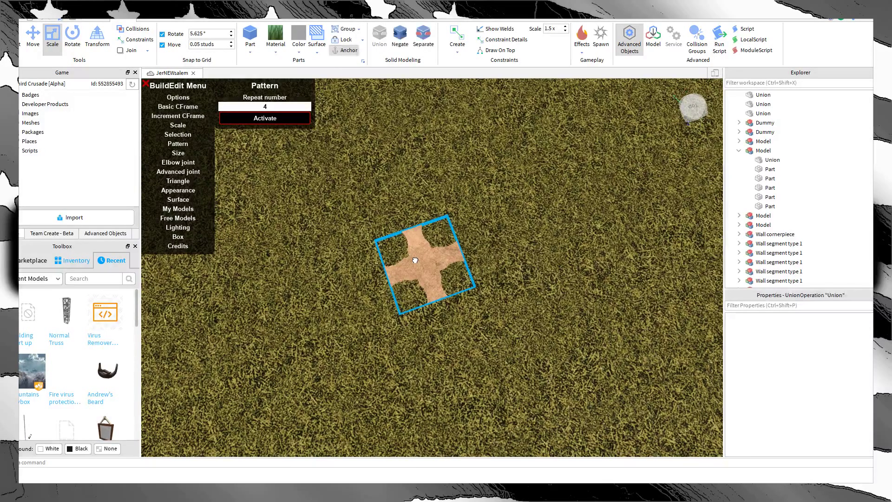
{"action": "key", "text": "ctrl+d"}
{"action": "left_click_drag", "start_coordinate": [416, 258], "coordinate": [344, 309]}
{"action": "key", "text": "ctrl+d"}
{"action": "right_click_drag", "start_coordinate": [345, 308], "coordinate": [345, 311]}
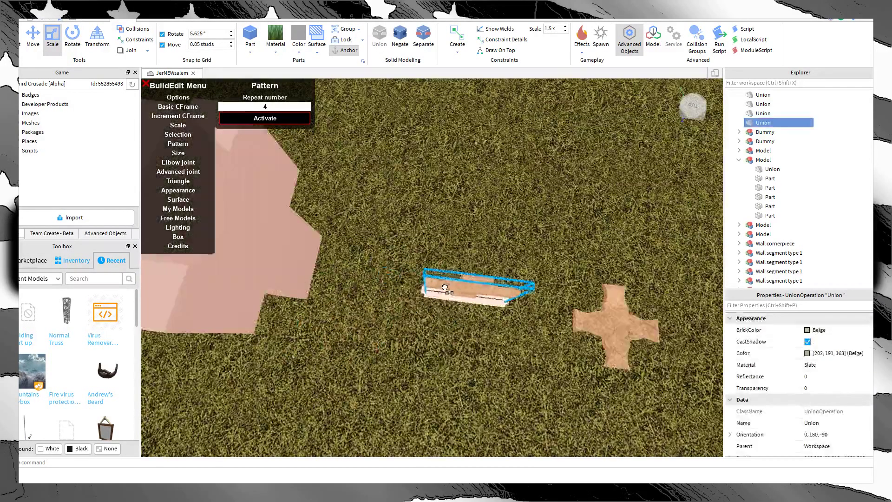
{"action": "left_click_drag", "start_coordinate": [444, 288], "coordinate": [449, 277]}
{"action": "right_click_drag", "start_coordinate": [445, 287], "coordinate": [449, 278]}
{"action": "scroll", "coordinate": [441, 268], "scroll_direction": "down", "scroll_amount": 10}
{"action": "left_click_drag", "start_coordinate": [449, 277], "coordinate": [539, 294]}
{"action": "scroll", "coordinate": [539, 295], "scroll_direction": "up", "scroll_amount": 5}
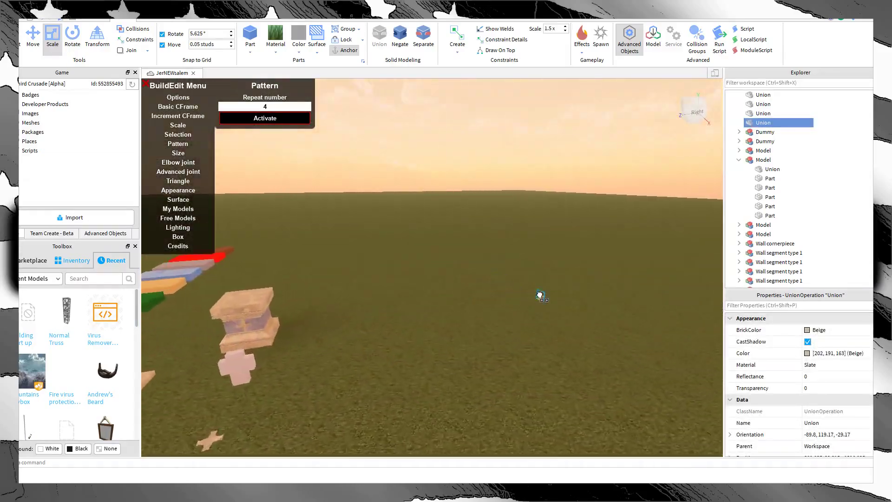
{"action": "right_click_drag", "start_coordinate": [539, 294], "coordinate": [523, 297]}
{"action": "key", "text": "Delete"}
Step: Paste another copy of the notched beige cross and move it well away from the original
{"action": "scroll", "coordinate": [526, 297], "scroll_direction": "up", "scroll_amount": 8}
{"action": "key", "text": "ctrl+v"}
{"action": "key", "text": "ctrl+z"}
{"action": "scroll", "coordinate": [523, 298], "scroll_direction": "down", "scroll_amount": 5}
{"action": "key", "text": "ctrl+v"}
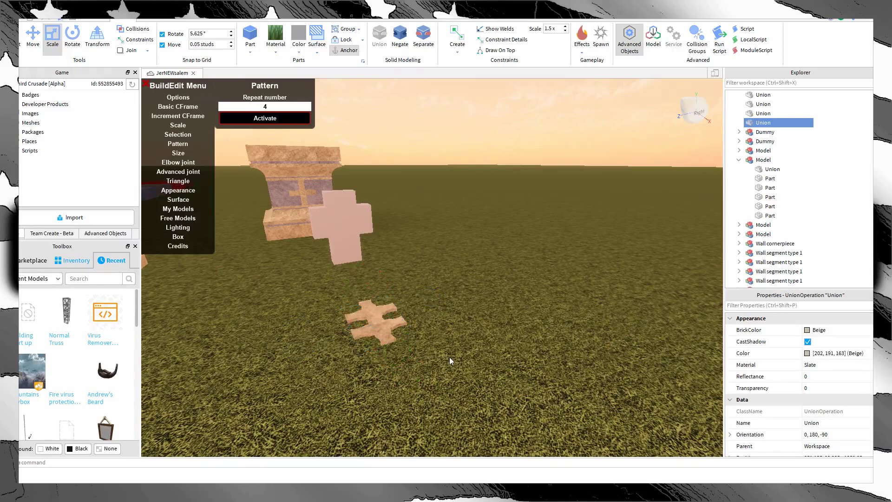
{"action": "left_click_drag", "start_coordinate": [377, 319], "coordinate": [600, 213]}
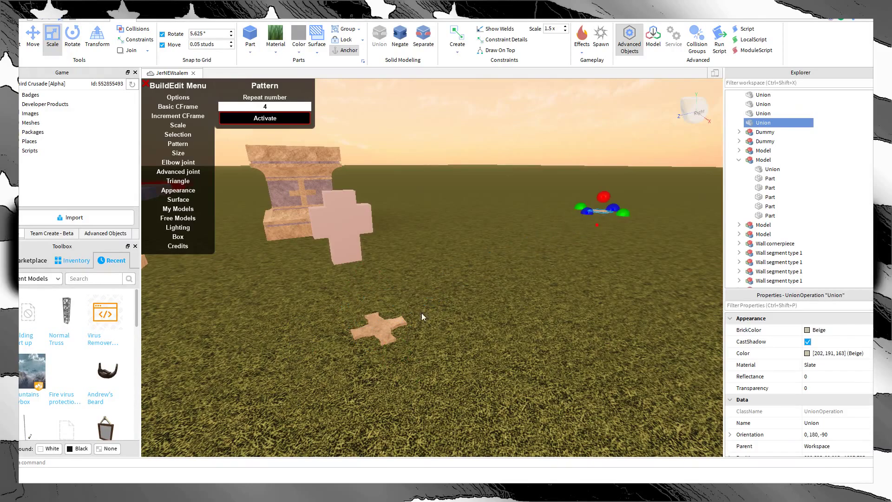
Step: Separate one notched cross back into the plain beige cross and its four negated cylinders
{"action": "left_click", "coordinate": [418, 42]}
{"action": "left_click", "coordinate": [497, 232]}
{"action": "right_click_drag", "start_coordinate": [497, 232], "coordinate": [497, 232]}
{"action": "scroll", "coordinate": [497, 232], "scroll_direction": "up", "scroll_amount": 8}
{"action": "scroll", "coordinate": [497, 232], "scroll_direction": "down", "scroll_amount": 8}
Step: Move the first negated cylinder slightly outward from the beige cross's inner corner along both horizontal axes
{"action": "left_click", "coordinate": [497, 232]}
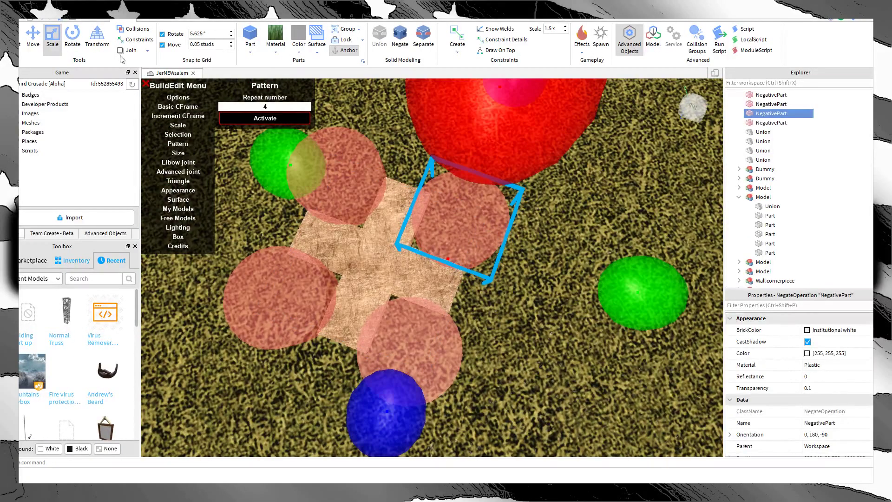
{"action": "left_click", "coordinate": [35, 44]}
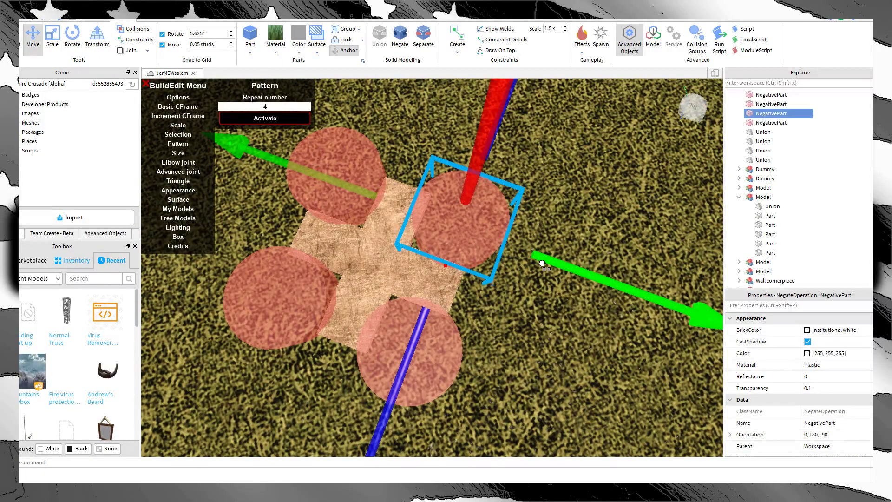
{"action": "left_click_drag", "start_coordinate": [542, 264], "coordinate": [544, 261]}
{"action": "left_click_drag", "start_coordinate": [406, 324], "coordinate": [408, 319]}
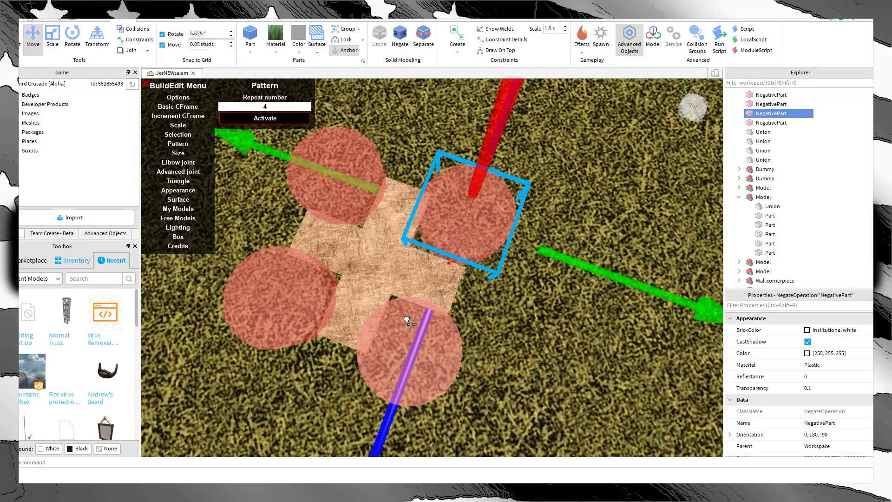
{"action": "left_click", "coordinate": [497, 316]}
{"action": "right_click_drag", "start_coordinate": [497, 315], "coordinate": [484, 291]}
{"action": "key", "text": "a"}
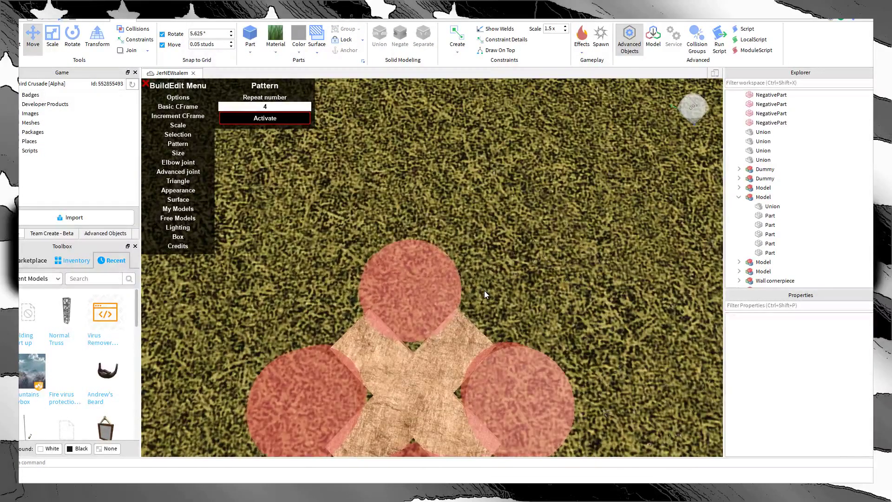
{"action": "left_click", "coordinate": [464, 290]}
{"action": "left_click_drag", "start_coordinate": [500, 216], "coordinate": [501, 215]}
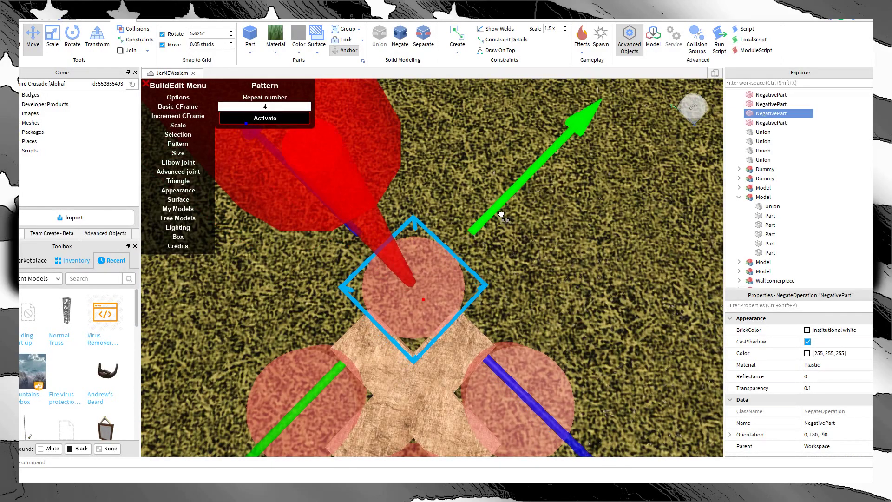
{"action": "left_click", "coordinate": [539, 243]}
{"action": "scroll", "coordinate": [539, 242], "scroll_direction": "down", "scroll_amount": 3}
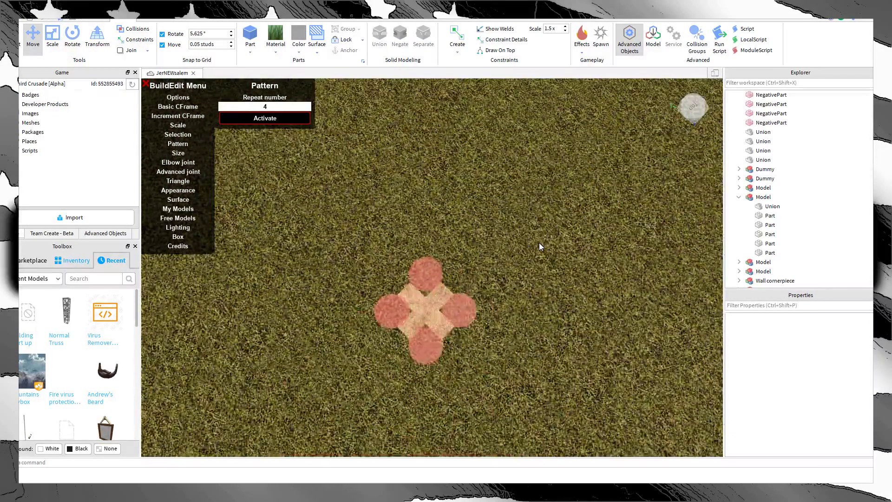
{"action": "scroll", "coordinate": [537, 245], "scroll_direction": "up", "scroll_amount": 3}
{"action": "scroll", "coordinate": [536, 246], "scroll_direction": "up", "scroll_amount": 1}
{"action": "right_click_drag", "start_coordinate": [536, 246], "coordinate": [557, 258]}
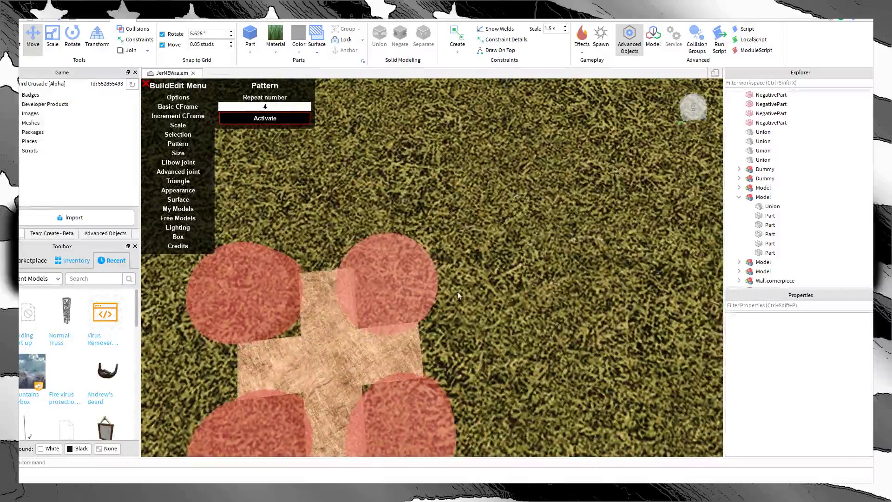
Step: Move the second negated cylinder slightly outward from its corner of the cross along both horizontal axes
{"action": "left_click", "coordinate": [420, 291]}
{"action": "left_click_drag", "start_coordinate": [496, 281], "coordinate": [503, 278]}
{"action": "right_click_drag", "start_coordinate": [504, 279], "coordinate": [507, 280]}
{"action": "left_click_drag", "start_coordinate": [562, 366], "coordinate": [559, 348]}
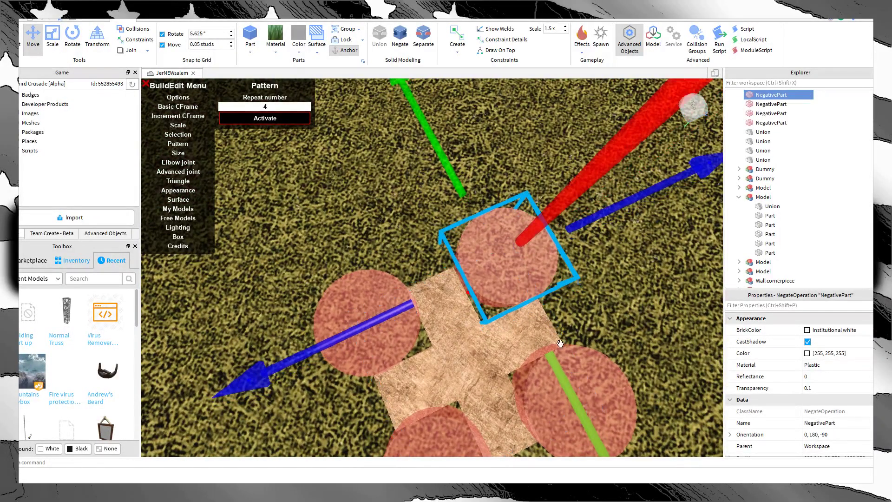
{"action": "right_click_drag", "start_coordinate": [430, 295], "coordinate": [488, 330]}
{"action": "left_click_drag", "start_coordinate": [564, 363], "coordinate": [559, 356]}
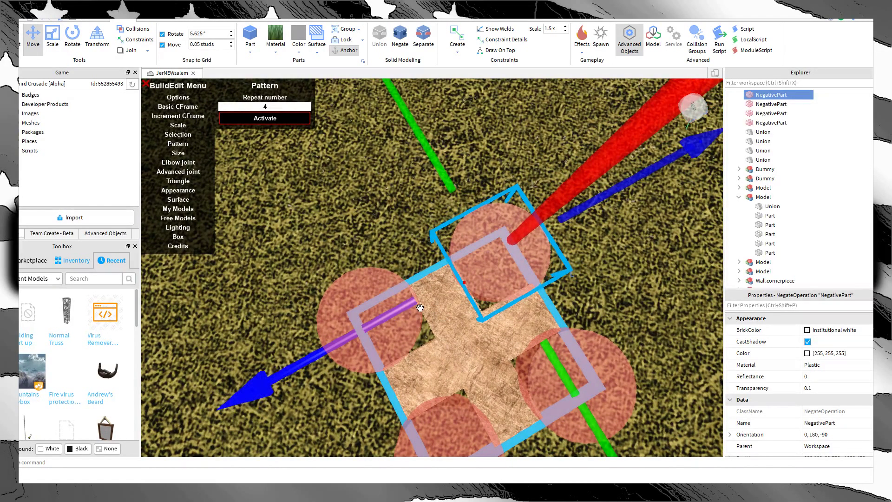
{"action": "left_click", "coordinate": [622, 296]}
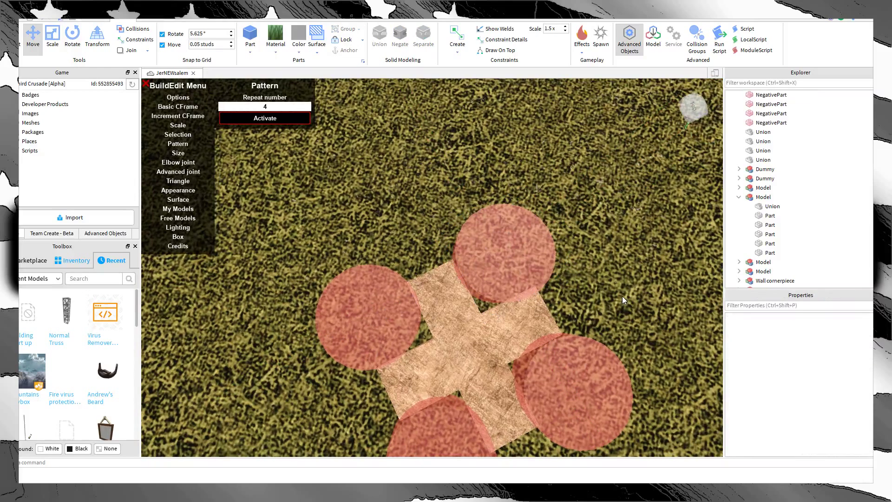
Step: Shift the third negated cylinder slightly to match the spacing of the other corner cutters
{"action": "scroll", "coordinate": [623, 296], "scroll_direction": "up", "scroll_amount": 5}
{"action": "right_click_drag", "start_coordinate": [622, 296], "coordinate": [606, 329]}
{"action": "scroll", "coordinate": [557, 337], "scroll_direction": "down", "scroll_amount": 5}
{"action": "left_click", "coordinate": [498, 342]}
{"action": "right_click_drag", "start_coordinate": [498, 342], "coordinate": [429, 312]}
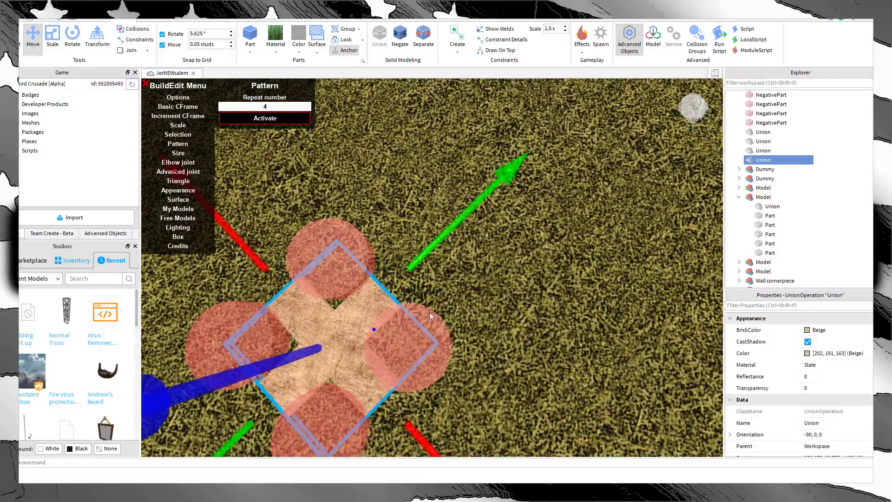
{"action": "left_click", "coordinate": [429, 312]}
{"action": "left_click_drag", "start_coordinate": [354, 287], "coordinate": [356, 290]}
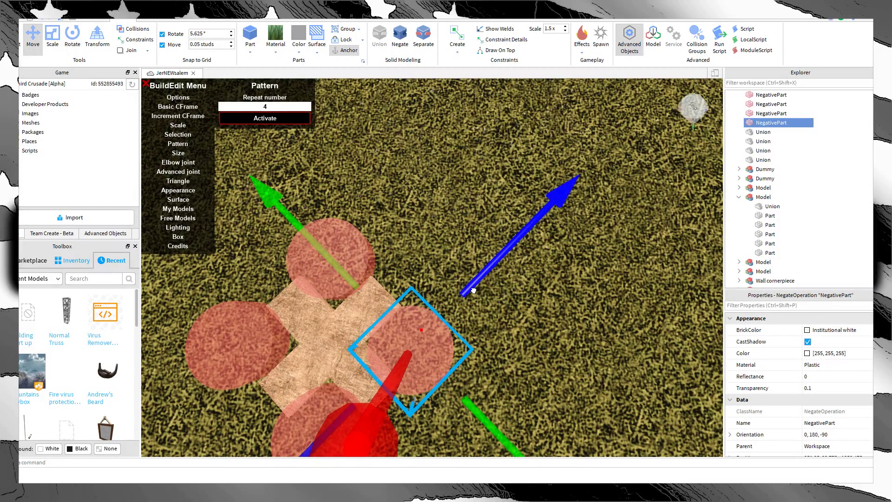
Step: Nudge the fourth negated cylinder along its green axis to align it with the cross's corner
{"action": "left_click", "coordinate": [518, 303]}
{"action": "right_click_drag", "start_coordinate": [518, 302], "coordinate": [517, 303]}
{"action": "left_click", "coordinate": [363, 345]}
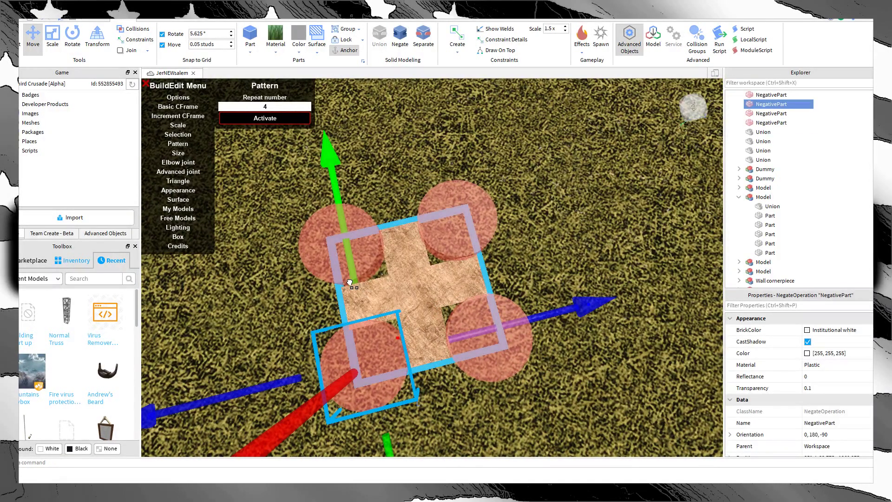
{"action": "left_click_drag", "start_coordinate": [350, 282], "coordinate": [350, 286]}
Step: Select the beige cross with all four repositioned negated cylinders and union them
{"action": "left_click", "coordinate": [415, 295]}
{"action": "left_click", "coordinate": [466, 317], "text": "ctrl"}
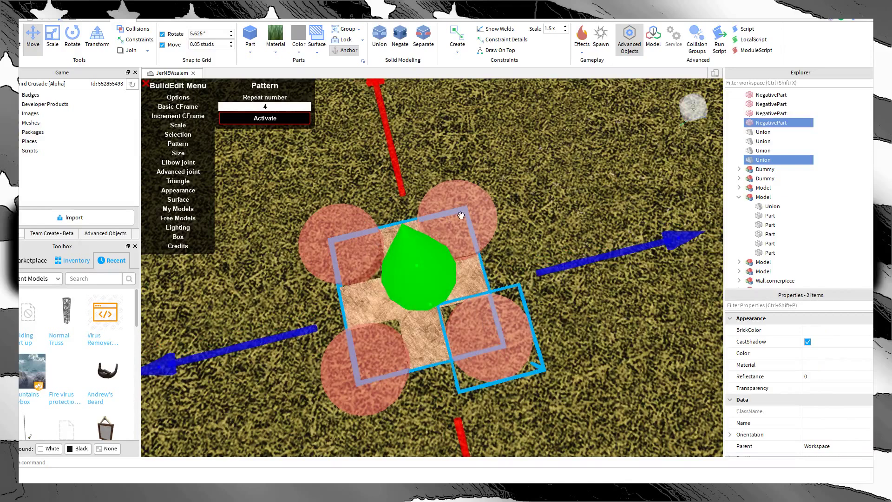
{"action": "right_click_drag", "start_coordinate": [470, 207], "coordinate": [465, 180]}
{"action": "left_click", "coordinate": [544, 277], "text": "ctrl"}
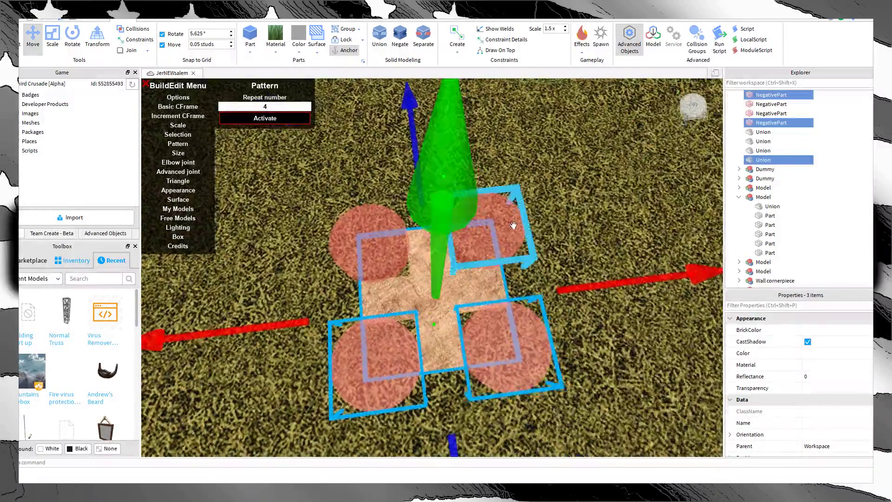
{"action": "right_click_drag", "start_coordinate": [511, 225], "coordinate": [509, 223]}
{"action": "left_click", "coordinate": [510, 250], "text": "ctrl"}
{"action": "left_click", "coordinate": [386, 248], "text": "ctrl"}
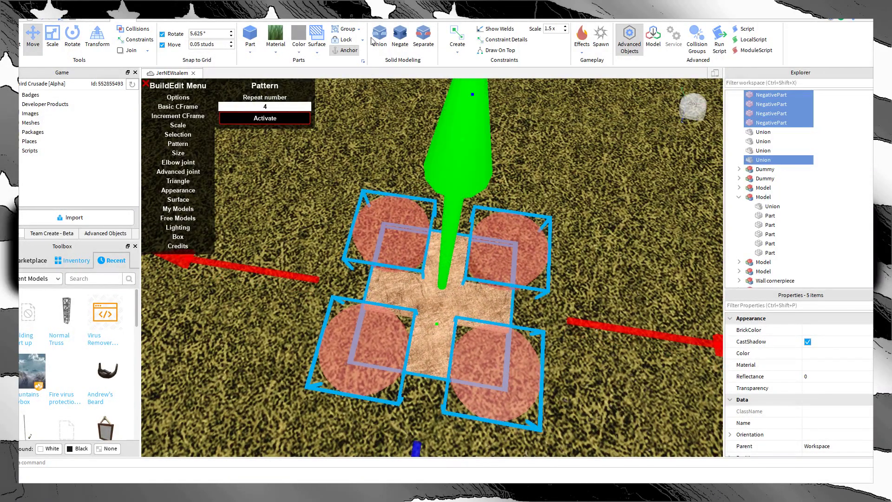
{"action": "key", "text": "ctrl+shift+g"}
Step: Inspect the recut cross from above and undo the last union
{"action": "left_click", "coordinate": [615, 171]}
{"action": "right_click_drag", "start_coordinate": [615, 171], "coordinate": [615, 171]}
{"action": "scroll", "coordinate": [615, 170], "scroll_direction": "down", "scroll_amount": 4}
{"action": "scroll", "coordinate": [616, 170], "scroll_direction": "up", "scroll_amount": 5}
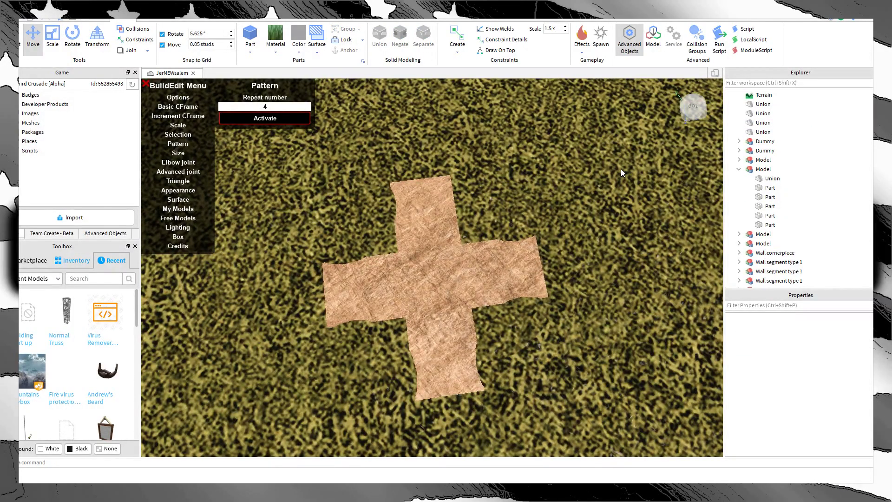
{"action": "key", "text": "ctrl+z"}
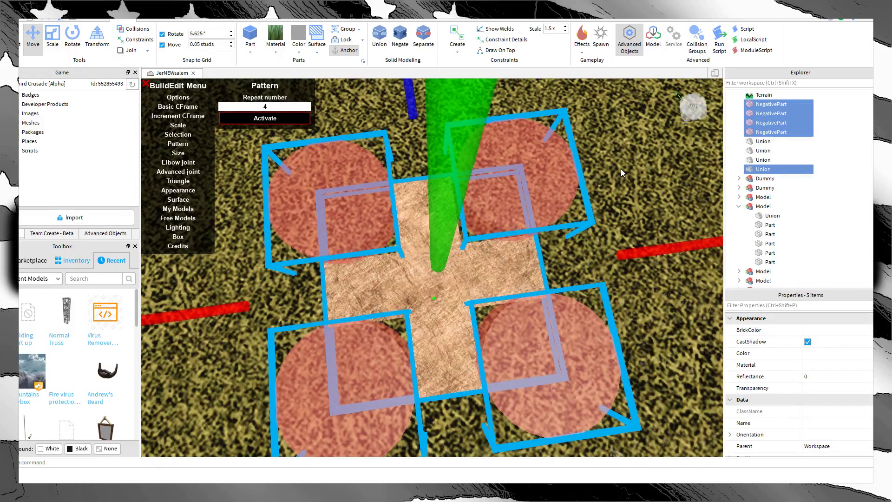
Step: Delete the plain beige cross between the cylinders, keeping the four negated cylinders
{"action": "left_click", "coordinate": [623, 168]}
{"action": "left_click", "coordinate": [464, 246]}
{"action": "right_click_drag", "start_coordinate": [464, 245], "coordinate": [463, 246]}
{"action": "key", "text": "Delete"}
{"action": "scroll", "coordinate": [501, 297], "scroll_direction": "down", "scroll_amount": 6}
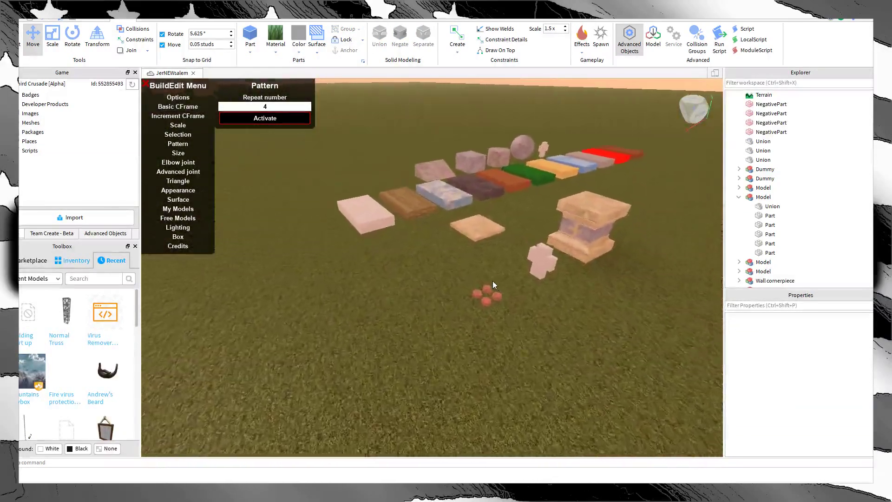
Step: Make a copy of the two crossing beige bars on the pedestal's side
{"action": "right_click_drag", "start_coordinate": [492, 281], "coordinate": [524, 262]}
{"action": "scroll", "coordinate": [517, 267], "scroll_direction": "up", "scroll_amount": 6}
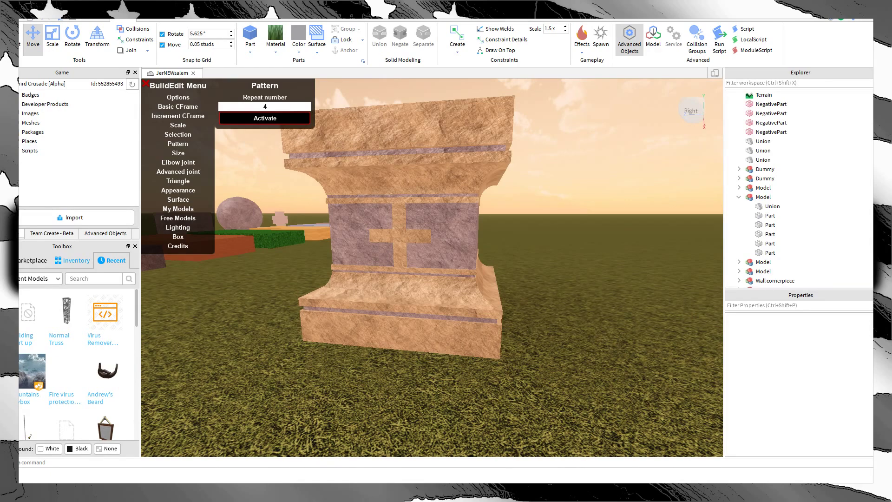
{"action": "right_click_drag", "start_coordinate": [446, 400], "coordinate": [400, 420]}
{"action": "key", "text": "s"}
{"action": "left_click", "coordinate": [509, 227]}
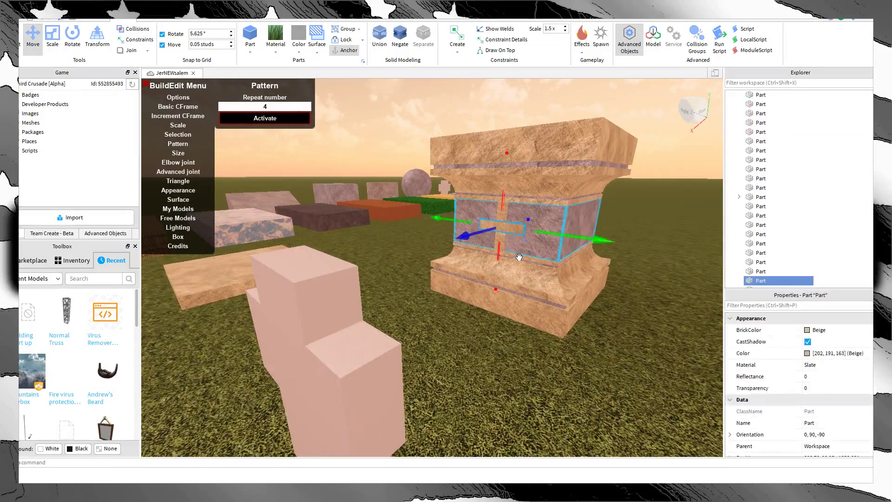
{"action": "right_click_drag", "start_coordinate": [519, 255], "coordinate": [479, 268]}
{"action": "key", "text": "d"}
{"action": "key", "text": "w"}
{"action": "right_click_drag", "start_coordinate": [462, 300], "coordinate": [503, 281]}
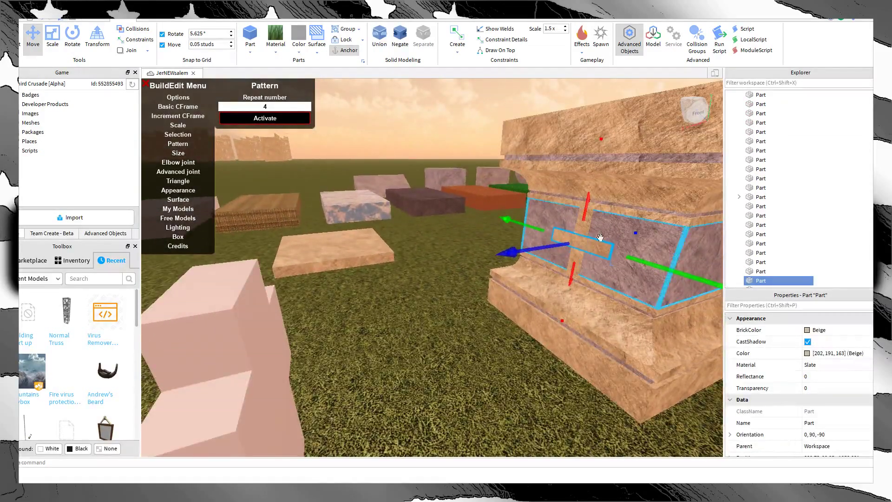
{"action": "key", "text": "d"}
{"action": "left_click", "coordinate": [14, 39]}
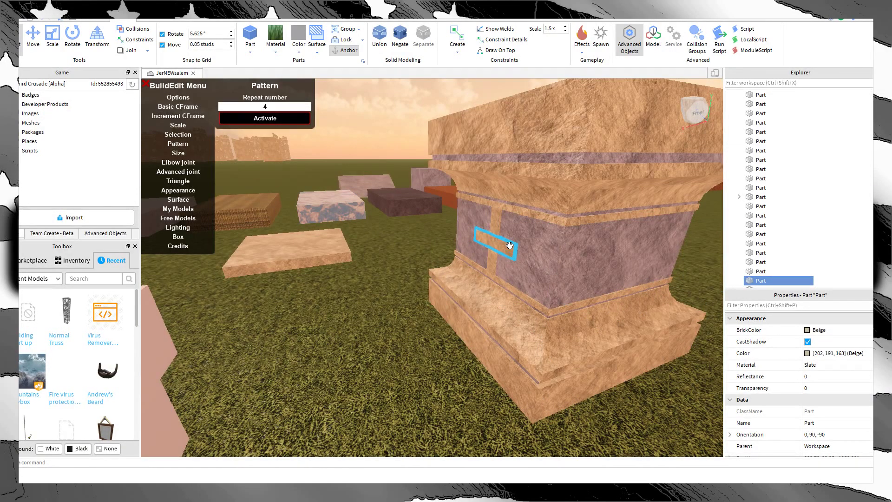
{"action": "key", "text": "ctrl+v"}
{"action": "key", "text": "e"}
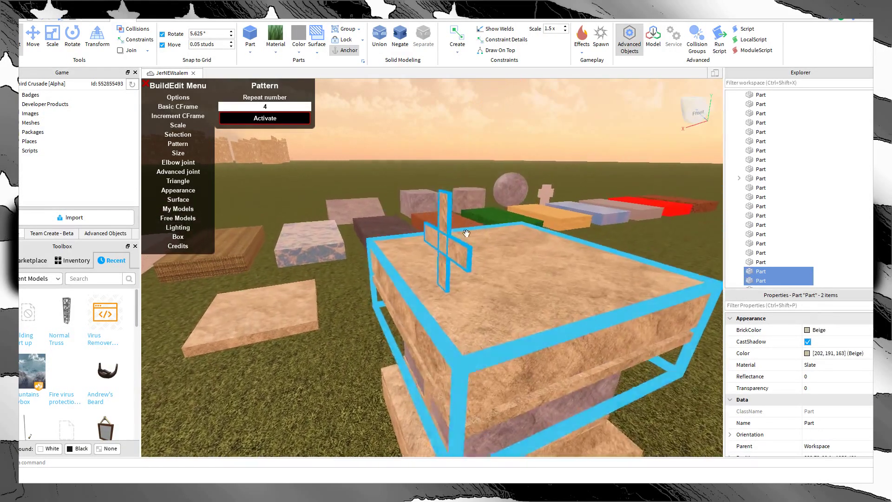
Step: Move the copied pair of crossing bars off the pedestal and lay it flat on the grass near the negated cylinders
{"action": "left_click_drag", "start_coordinate": [440, 272], "coordinate": [402, 309]}
{"action": "right_click_drag", "start_coordinate": [415, 298], "coordinate": [402, 309]}
{"action": "left_click_drag", "start_coordinate": [402, 309], "coordinate": [457, 290]}
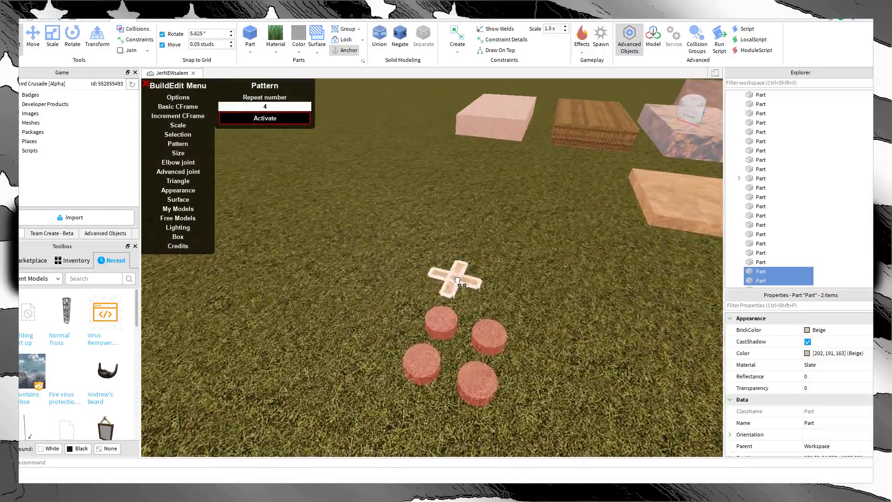
{"action": "scroll", "coordinate": [457, 292], "scroll_direction": "up", "scroll_amount": 3}
{"action": "left_click", "coordinate": [528, 297]}
{"action": "key", "text": "e"}
{"action": "right_click_drag", "start_coordinate": [528, 297], "coordinate": [529, 298]}
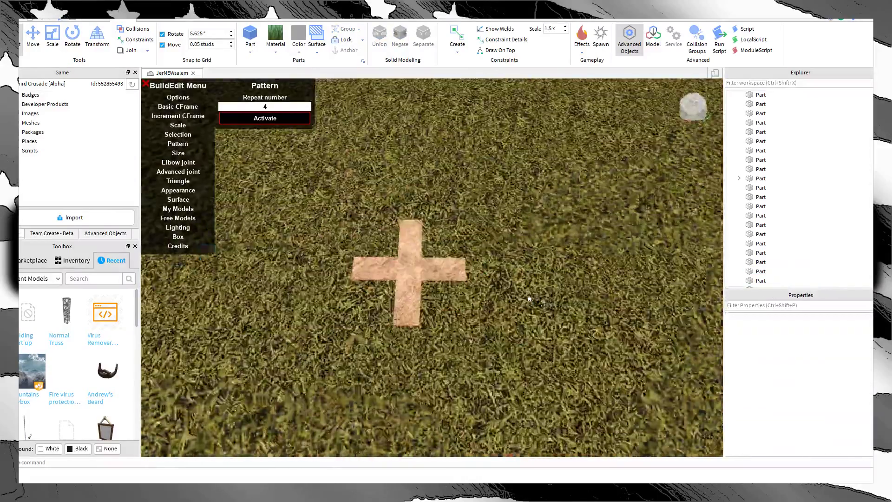
{"action": "scroll", "coordinate": [528, 298], "scroll_direction": "down", "scroll_amount": 1}
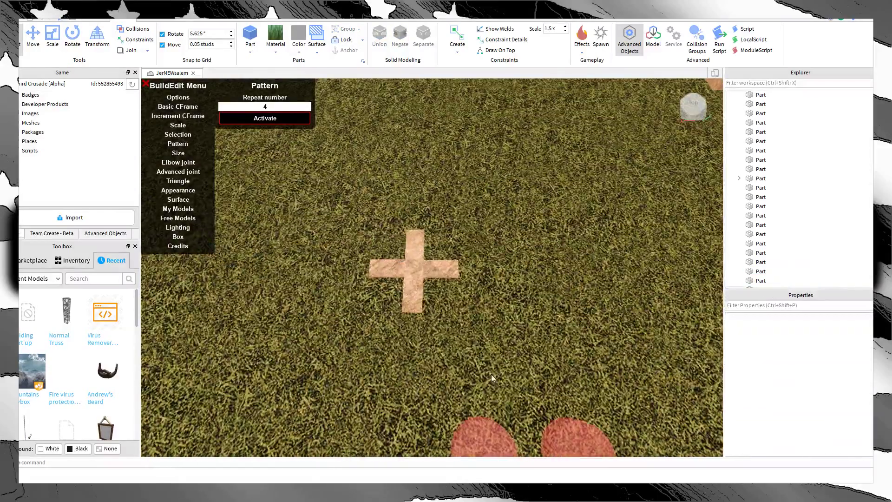
Step: Move one of the negated cylinders beside the beige cross on the grass and turn it back into a solid cylinder
{"action": "left_click", "coordinate": [450, 277]}
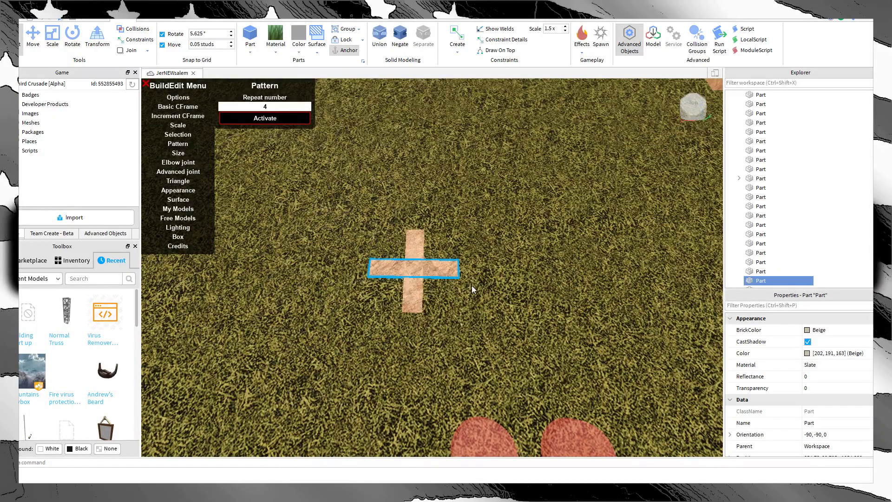
{"action": "scroll", "coordinate": [472, 285], "scroll_direction": "up", "scroll_amount": 2}
{"action": "scroll", "coordinate": [484, 308], "scroll_direction": "down", "scroll_amount": 2}
{"action": "scroll", "coordinate": [478, 269], "scroll_direction": "up", "scroll_amount": 2}
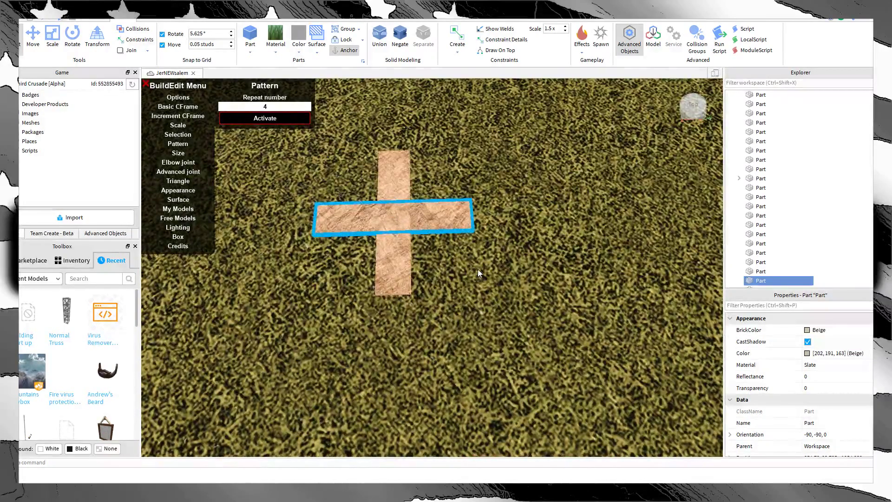
{"action": "scroll", "coordinate": [477, 269], "scroll_direction": "down", "scroll_amount": 3}
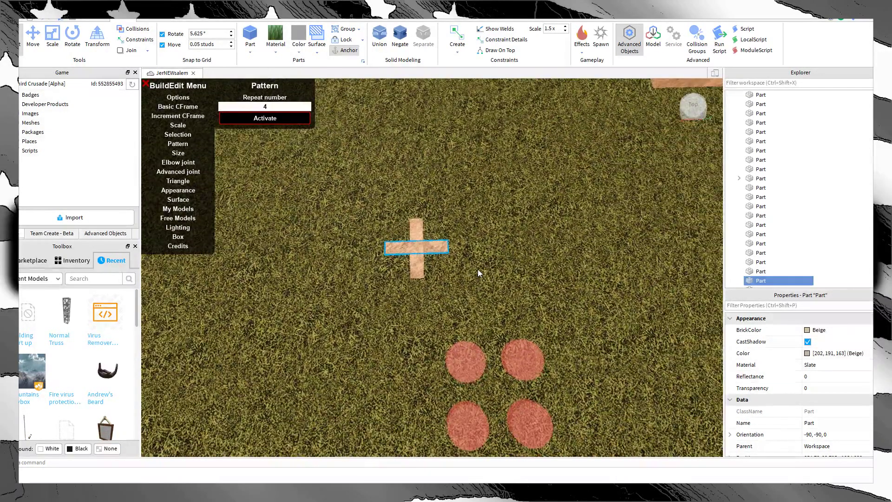
{"action": "right_click_drag", "start_coordinate": [475, 261], "coordinate": [475, 258]}
{"action": "left_click", "coordinate": [475, 261]}
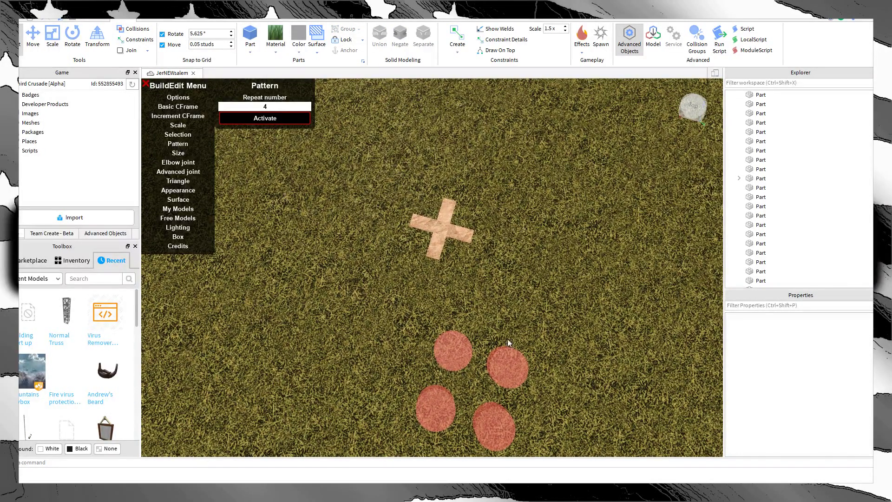
{"action": "left_click_drag", "start_coordinate": [465, 350], "coordinate": [507, 277]}
{"action": "key", "text": "d"}
{"action": "left_click", "coordinate": [397, 41]}
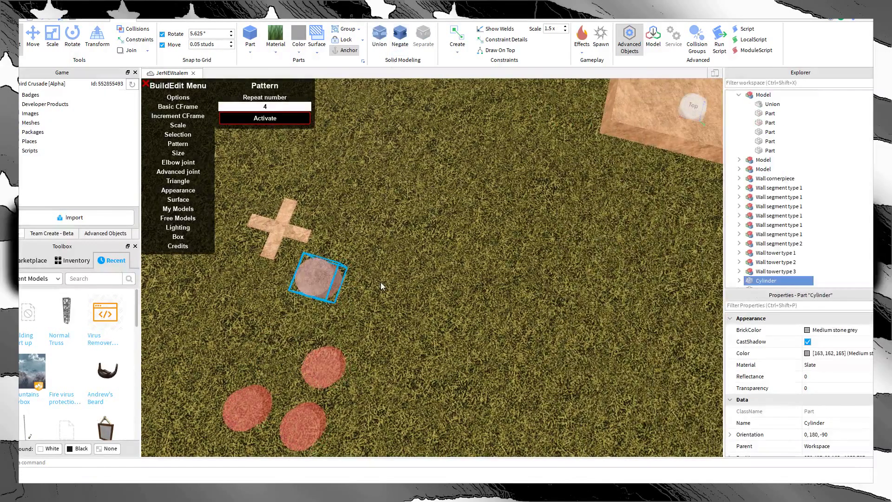
Step: Place one beige bar of the cross over the solid cylinder and rotate it to a Y orientation of -22.5°
{"action": "left_click", "coordinate": [365, 287]}
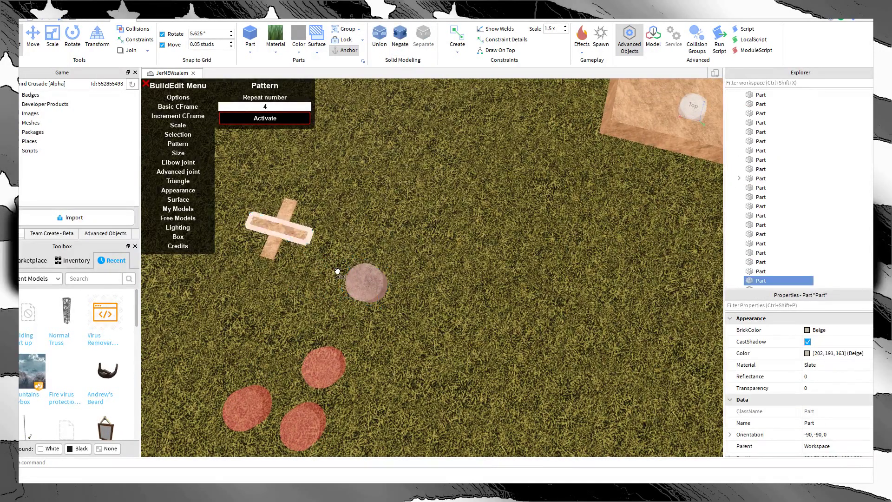
{"action": "key", "text": "f"}
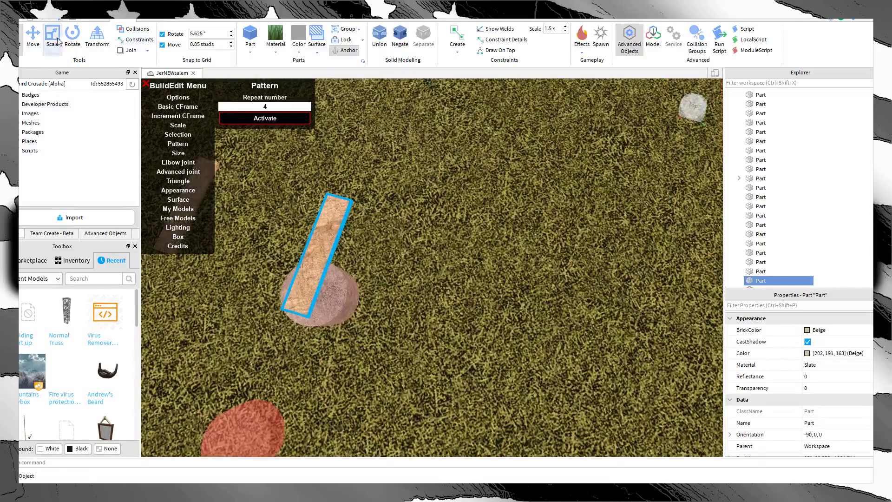
{"action": "key", "text": "ctrl+4"}
{"action": "right_click_drag", "start_coordinate": [547, 221], "coordinate": [525, 203]}
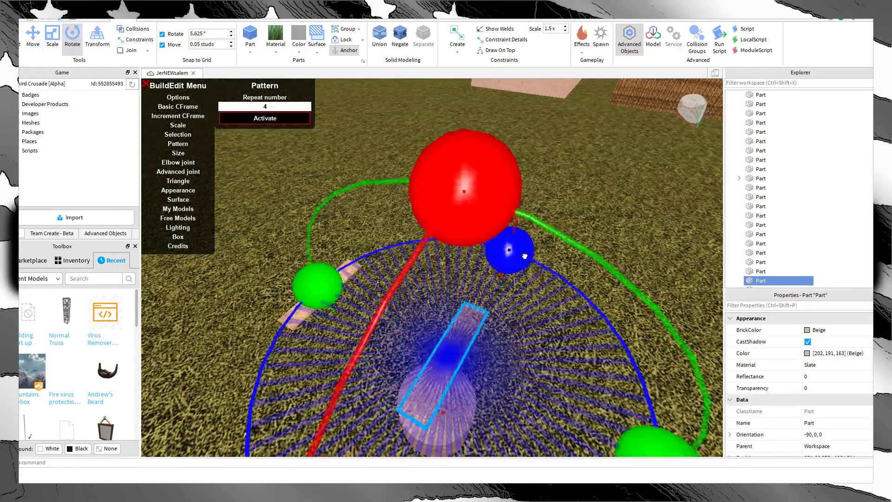
{"action": "left_click_drag", "start_coordinate": [522, 253], "coordinate": [560, 304]}
{"action": "left_click", "coordinate": [549, 322]}
{"action": "right_click_drag", "start_coordinate": [549, 322], "coordinate": [525, 341]}
Step: Duplicate the bar over the cylinder and rotate the copy to a Y orientation of 22.5° to form an X
{"action": "left_click", "coordinate": [401, 262]}
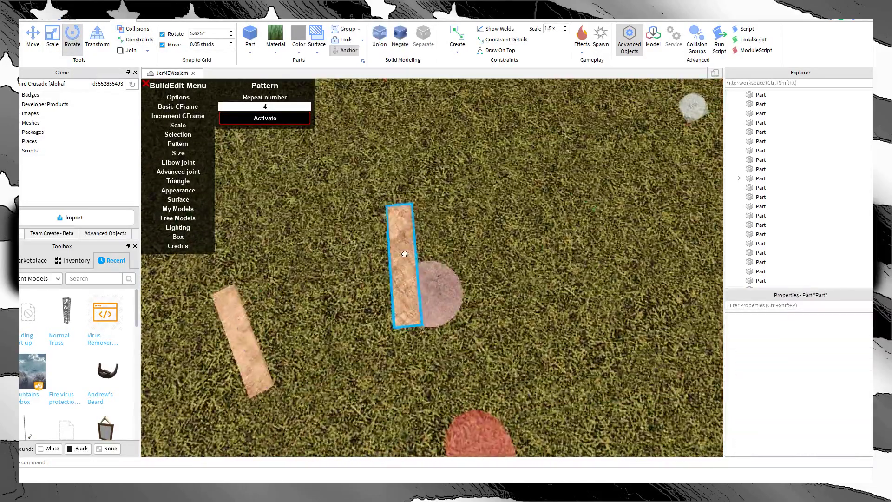
{"action": "right_click_drag", "start_coordinate": [428, 258], "coordinate": [457, 236]}
{"action": "left_click_drag", "start_coordinate": [395, 182], "coordinate": [312, 171]}
{"action": "key", "text": "a"}
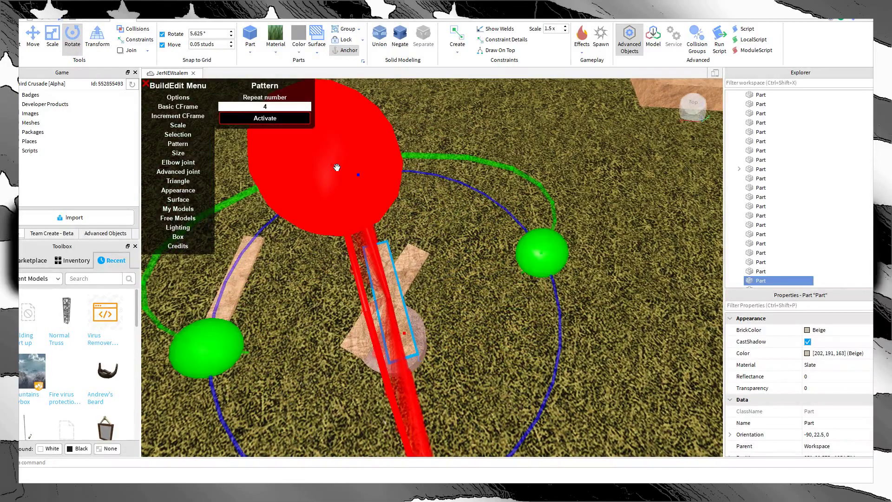
Step: Shift the 22.5° bar sideways along its local axis across the other bar
{"action": "left_click", "coordinate": [40, 34]}
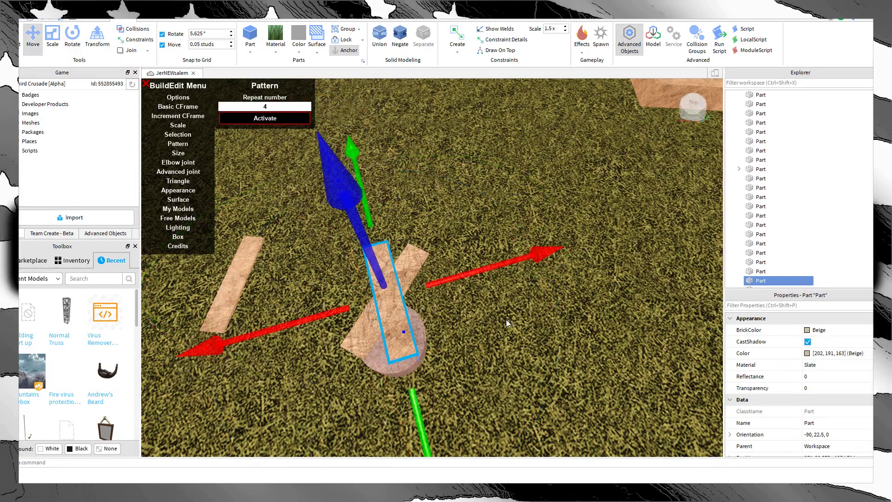
{"action": "key", "text": "ctrl+l"}
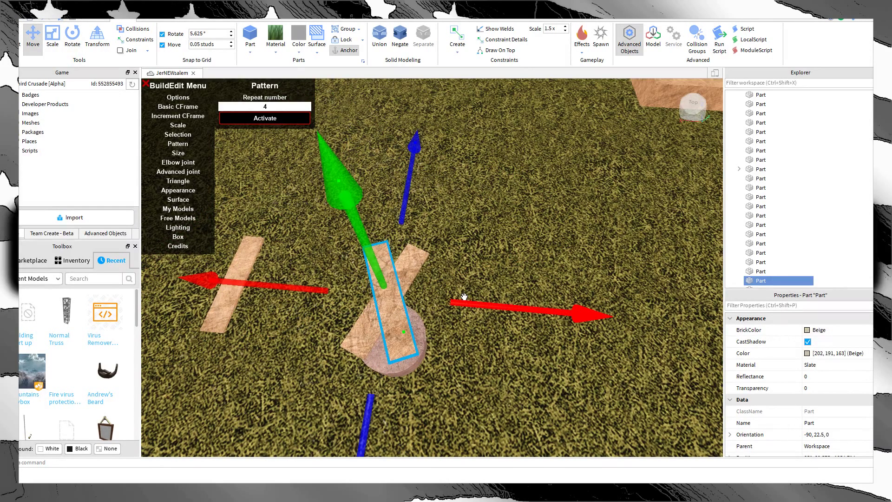
{"action": "left_click_drag", "start_coordinate": [466, 301], "coordinate": [481, 302]}
{"action": "scroll", "coordinate": [506, 379], "scroll_direction": "up", "scroll_amount": 3}
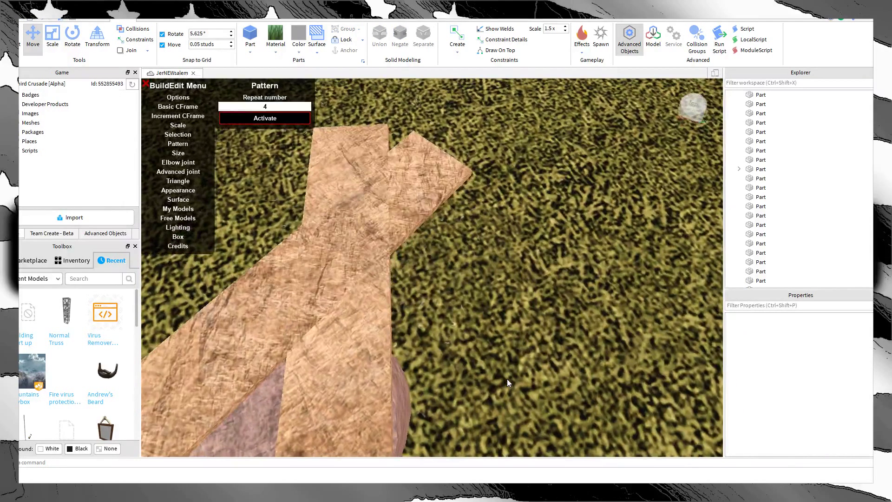
Step: Nudge the -22.5° bar sideways to centre the X over the cylinder, and check its symmetry from below and above
{"action": "left_click", "coordinate": [398, 243]}
{"action": "scroll", "coordinate": [404, 248], "scroll_direction": "down", "scroll_amount": 2}
{"action": "right_click_drag", "start_coordinate": [409, 251], "coordinate": [594, 297]}
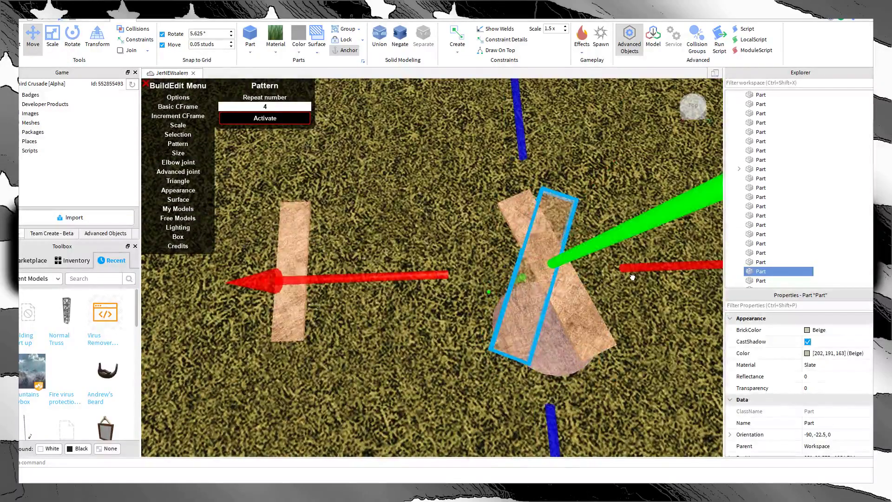
{"action": "left_click", "coordinate": [664, 325]}
{"action": "scroll", "coordinate": [665, 325], "scroll_direction": "up", "scroll_amount": 3}
{"action": "right_click_drag", "start_coordinate": [665, 325], "coordinate": [646, 322]}
{"action": "scroll", "coordinate": [647, 323], "scroll_direction": "down", "scroll_amount": 4}
{"action": "scroll", "coordinate": [522, 245], "scroll_direction": "up", "scroll_amount": 4}
{"action": "scroll", "coordinate": [522, 245], "scroll_direction": "down", "scroll_amount": 4}
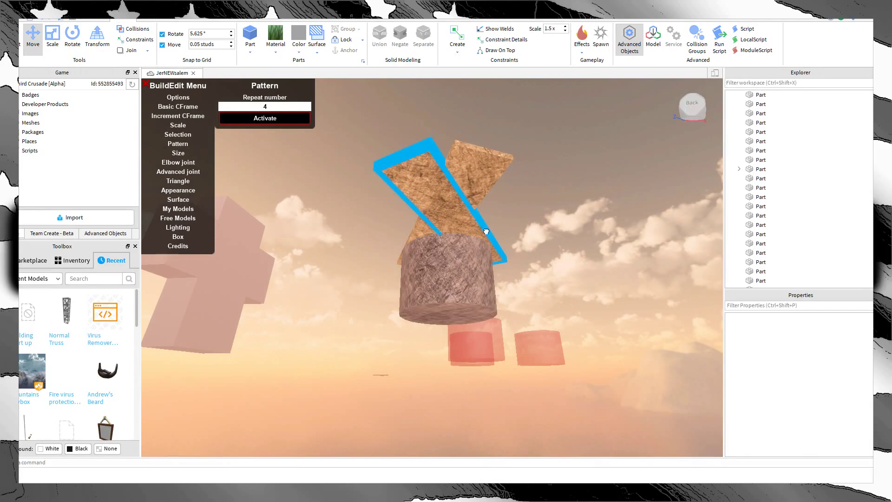
{"action": "left_click", "coordinate": [486, 231]}
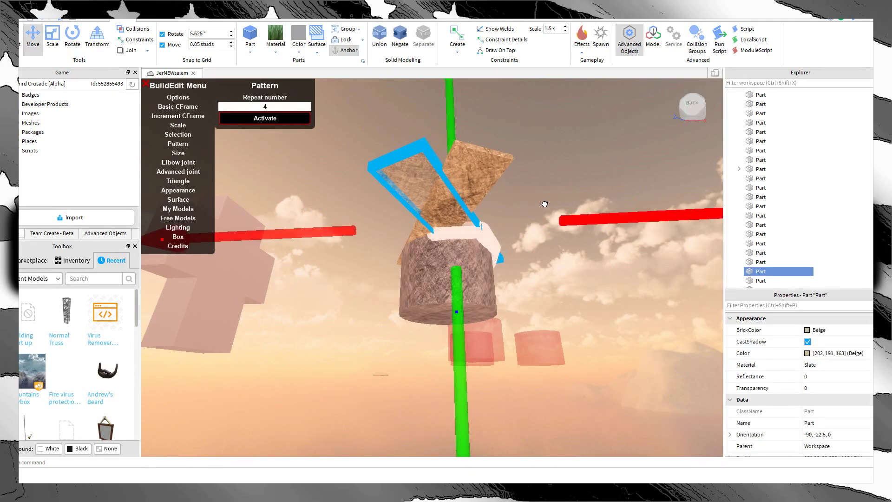
{"action": "left_click", "coordinate": [565, 169]}
{"action": "right_click_drag", "start_coordinate": [565, 168], "coordinate": [565, 168]}
{"action": "left_click", "coordinate": [412, 217]}
{"action": "left_click", "coordinate": [581, 232]}
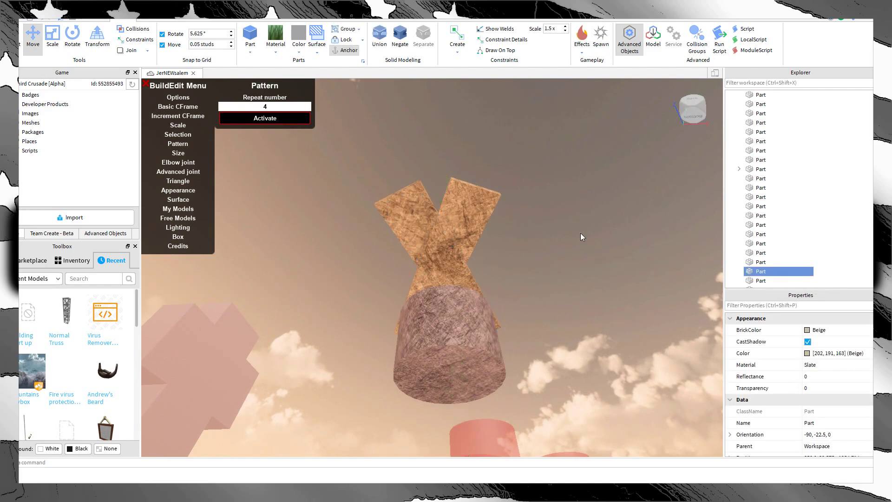
{"action": "right_click_drag", "start_coordinate": [581, 233], "coordinate": [581, 232]}
{"action": "right_click_drag", "start_coordinate": [596, 280], "coordinate": [595, 278]}
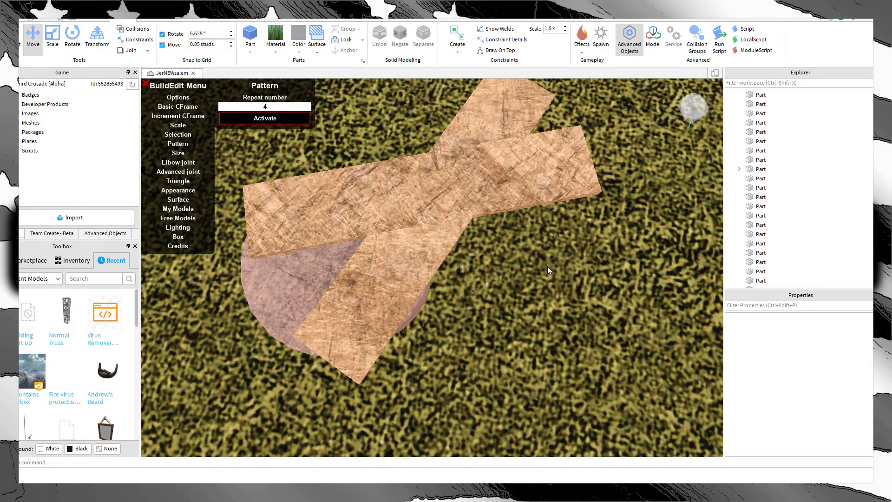
Step: Shorten both crossing bars by scaling their ends inward, and undo the extra resize of the 22.5° bar
{"action": "left_click", "coordinate": [430, 253]}
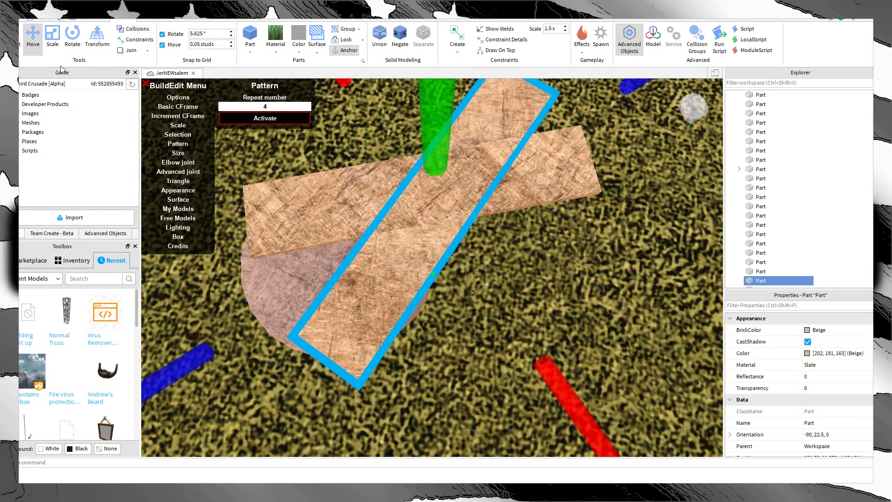
{"action": "key", "text": "ctrl+3"}
{"action": "scroll", "coordinate": [311, 320], "scroll_direction": "down", "scroll_amount": 5}
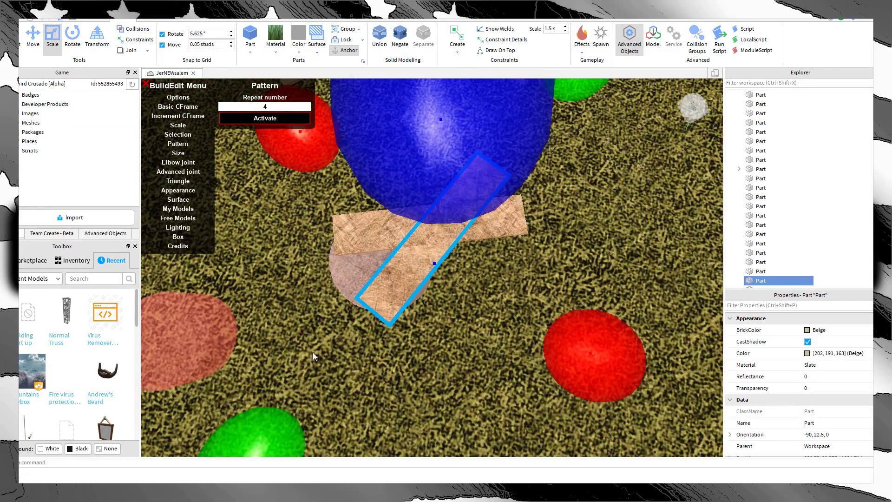
{"action": "left_click_drag", "start_coordinate": [278, 423], "coordinate": [311, 390]}
{"action": "left_click", "coordinate": [430, 390]}
{"action": "left_click", "coordinate": [400, 232]}
{"action": "left_click_drag", "start_coordinate": [190, 266], "coordinate": [225, 269]}
{"action": "left_click_drag", "start_coordinate": [674, 227], "coordinate": [605, 240]}
{"action": "left_click", "coordinate": [472, 193]}
{"action": "right_click_drag", "start_coordinate": [636, 162], "coordinate": [636, 151]}
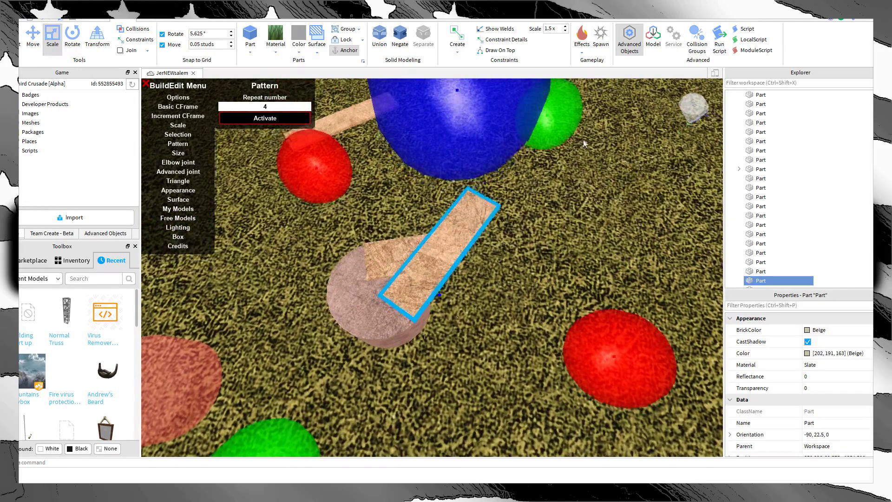
{"action": "left_click_drag", "start_coordinate": [578, 100], "coordinate": [563, 131]}
{"action": "key", "text": "ctrl+z"}
{"action": "left_click", "coordinate": [569, 295]}
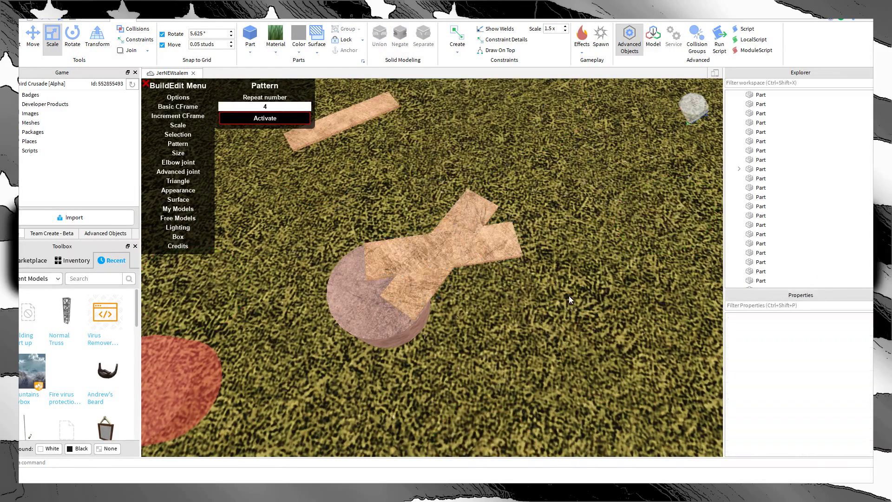
Step: Duplicate both crossing bars and move each copy sideways along its local axis, flush against its original's outer edge
{"action": "left_click", "coordinate": [499, 257]}
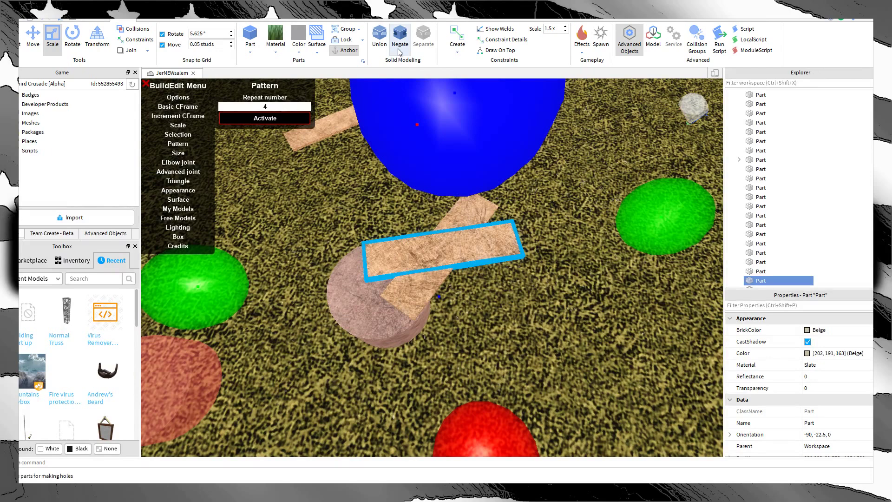
{"action": "left_click", "coordinate": [48, 49]}
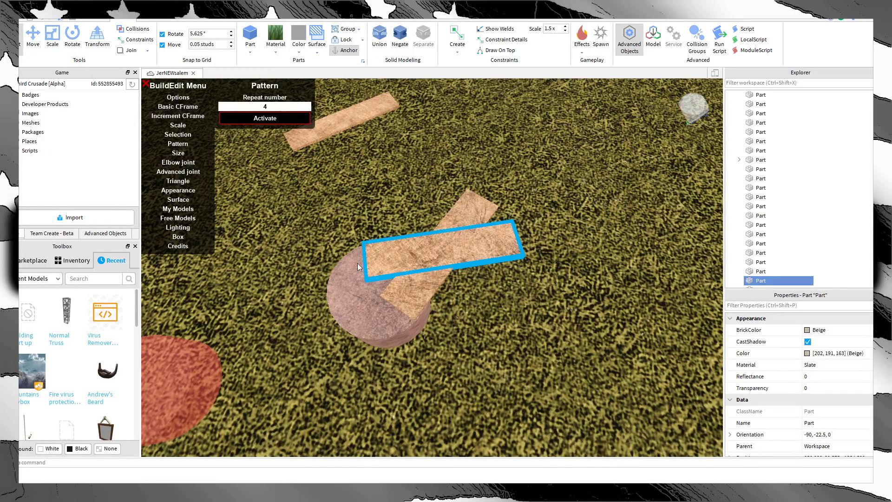
{"action": "left_click", "coordinate": [33, 41]}
{"action": "key", "text": "ctrl+l"}
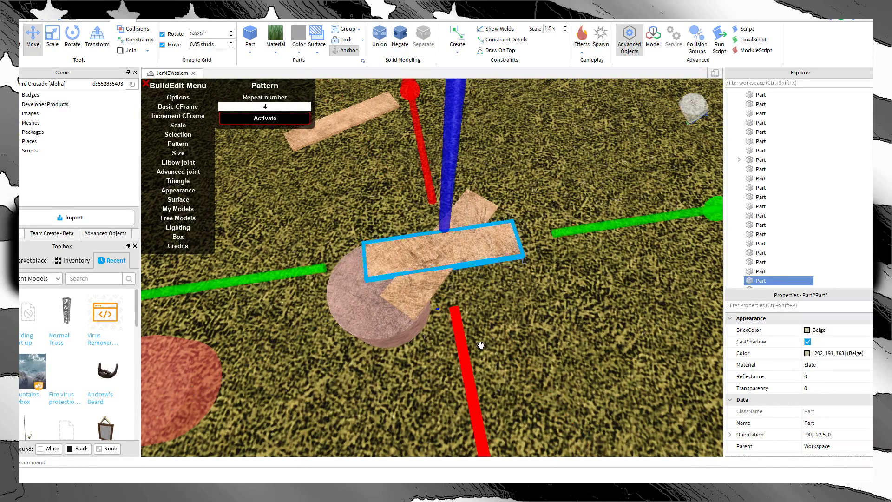
{"action": "left_click_drag", "start_coordinate": [469, 372], "coordinate": [457, 323]}
{"action": "left_click", "coordinate": [407, 293]}
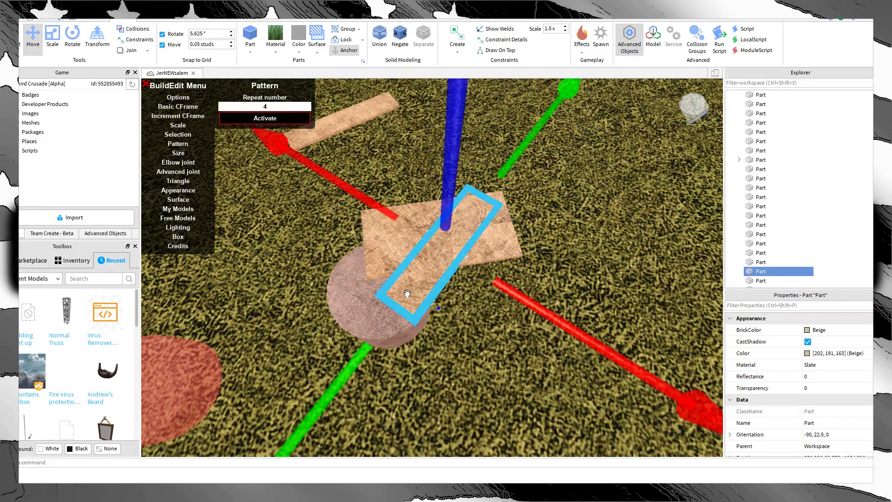
{"action": "left_click_drag", "start_coordinate": [524, 294], "coordinate": [573, 316]}
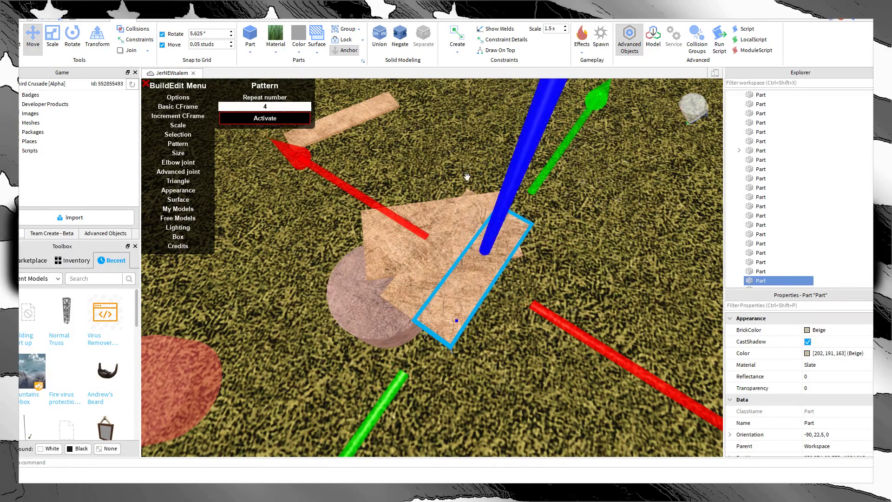
Step: Try to negate the offset bar copy and union it with the crossing bars, and undo the operations
{"action": "left_click", "coordinate": [400, 48]}
{"action": "left_click", "coordinate": [377, 31]}
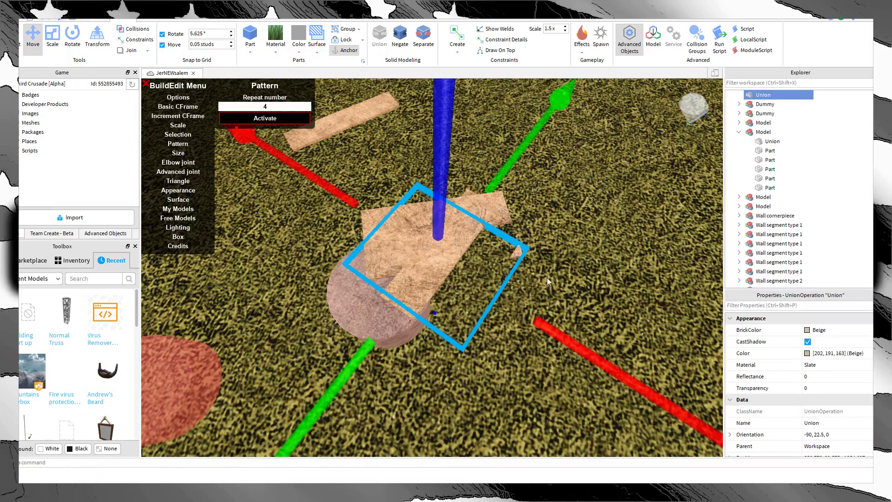
{"action": "left_click", "coordinate": [547, 277]}
{"action": "key", "text": "ctrl+z"}
{"action": "left_click", "coordinate": [529, 295]}
{"action": "key", "text": "ctrl+z"}
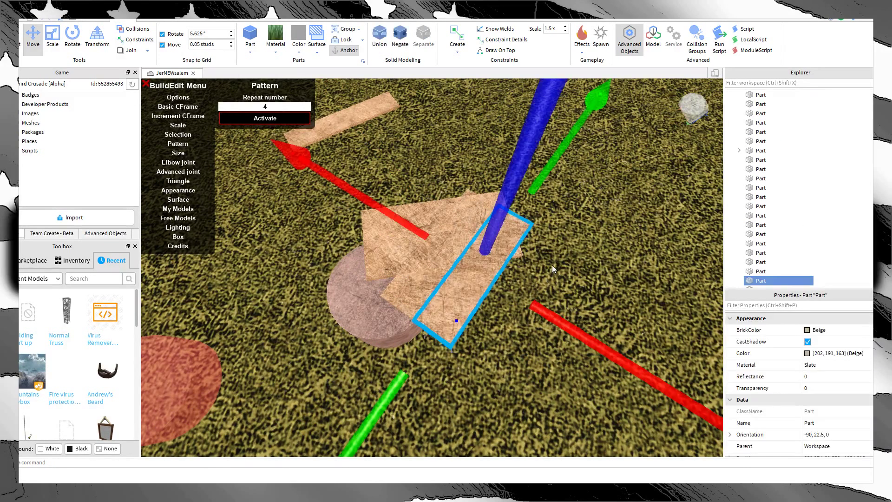
Step: Widen the offset copy of the 22.5° bar outward, away from the crossing bars
{"action": "left_click", "coordinate": [53, 40]}
{"action": "left_click_drag", "start_coordinate": [643, 358], "coordinate": [665, 371]}
{"action": "left_click", "coordinate": [393, 211]}
{"action": "left_click", "coordinate": [403, 146]}
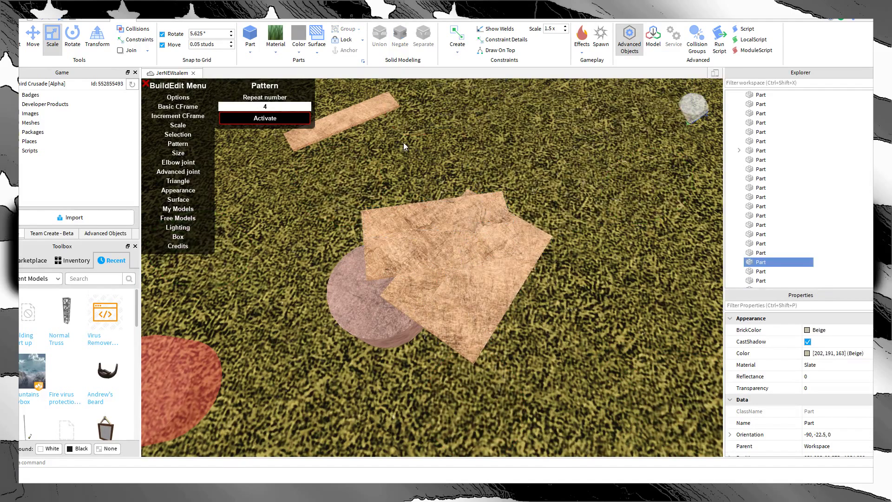
{"action": "left_click", "coordinate": [409, 206]}
Step: Raise the solid grey cylinder slightly so that it reaches into the beige bars
{"action": "left_click", "coordinate": [374, 320]}
{"action": "key", "text": "f"}
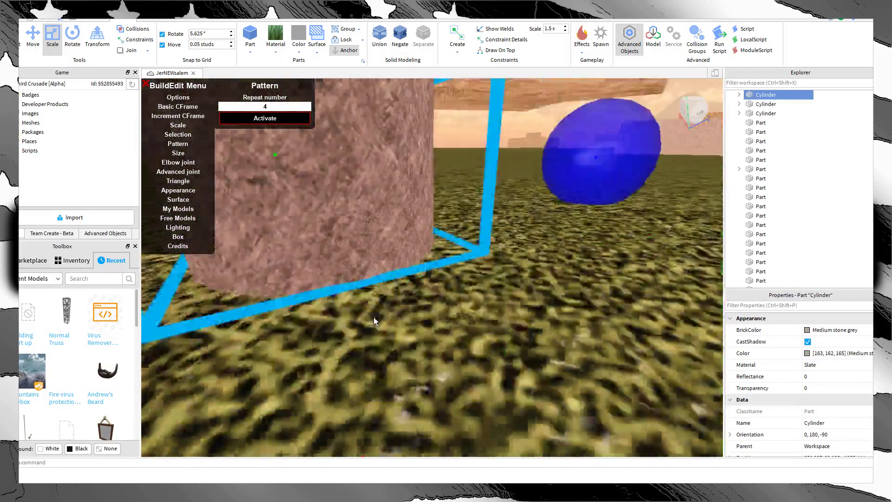
{"action": "scroll", "coordinate": [373, 321], "scroll_direction": "down", "scroll_amount": 4}
{"action": "left_click", "coordinate": [33, 39]}
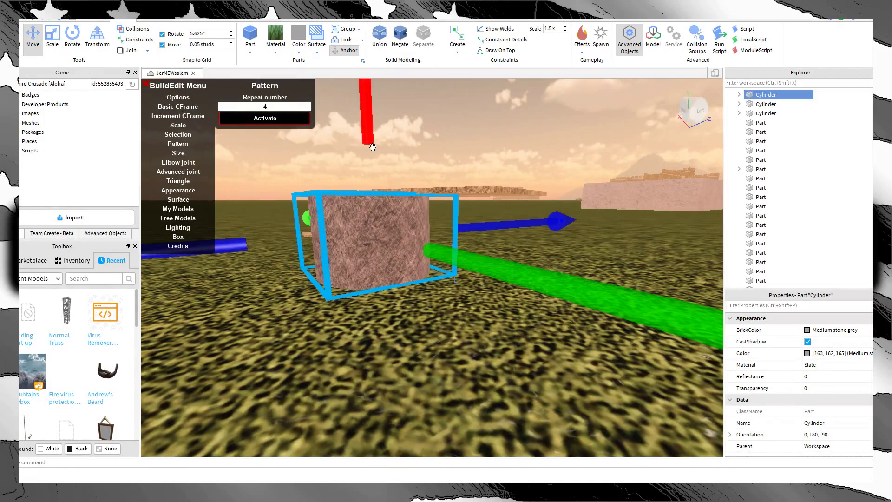
{"action": "left_click_drag", "start_coordinate": [372, 147], "coordinate": [377, 143]}
{"action": "left_click", "coordinate": [450, 144]}
Step: Thicken the two offset bar copies downward beyond the crossing bars, one after the other
{"action": "left_click", "coordinate": [445, 191]}
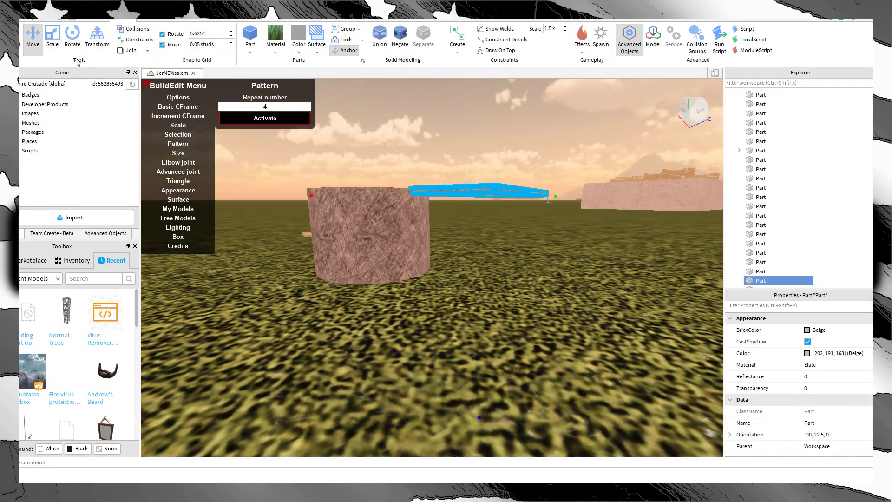
{"action": "left_click", "coordinate": [52, 37]}
{"action": "left_click_drag", "start_coordinate": [486, 361], "coordinate": [477, 374]}
{"action": "key", "text": "d"}
{"action": "right_click_drag", "start_coordinate": [503, 320], "coordinate": [503, 320]}
{"action": "left_click", "coordinate": [440, 286]}
{"action": "right_click_drag", "start_coordinate": [440, 286], "coordinate": [439, 286]}
{"action": "scroll", "coordinate": [440, 286], "scroll_direction": "up", "scroll_amount": 1}
{"action": "left_click", "coordinate": [354, 224]}
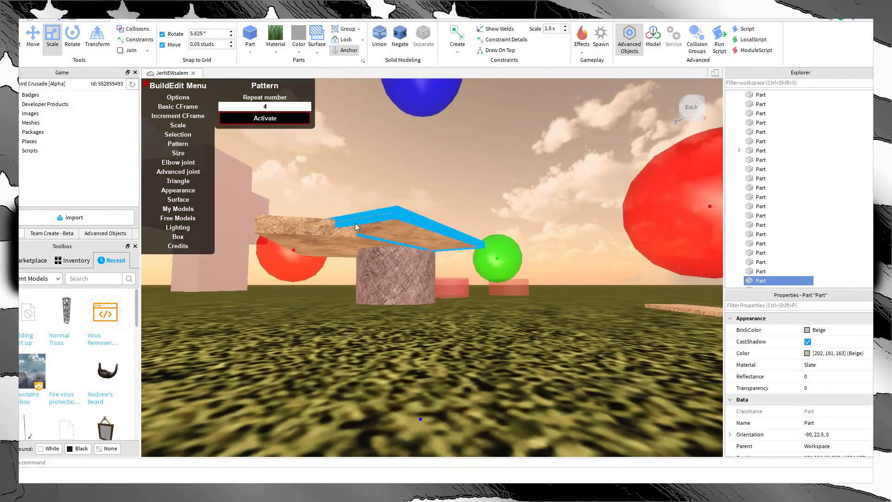
{"action": "left_click_drag", "start_coordinate": [420, 419], "coordinate": [405, 432]}
{"action": "left_click", "coordinate": [375, 336]}
{"action": "key", "text": "e"}
{"action": "right_click_drag", "start_coordinate": [376, 335], "coordinate": [376, 335]}
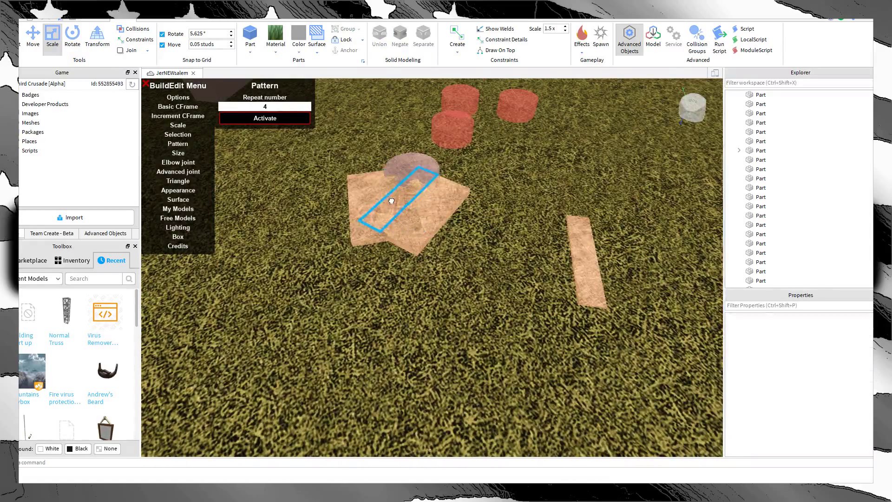
Step: Thicken the two crossing bars slightly downward, one after the other
{"action": "left_click", "coordinate": [391, 200]}
{"action": "right_click_drag", "start_coordinate": [432, 252], "coordinate": [432, 251]}
{"action": "key", "text": "q"}
{"action": "left_click_drag", "start_coordinate": [436, 315], "coordinate": [432, 320]}
{"action": "key", "text": "w"}
{"action": "right_click_drag", "start_coordinate": [432, 319], "coordinate": [431, 319]}
{"action": "right_click_drag", "start_coordinate": [437, 280], "coordinate": [425, 209]}
{"action": "key", "text": "e"}
{"action": "left_click", "coordinate": [436, 222]}
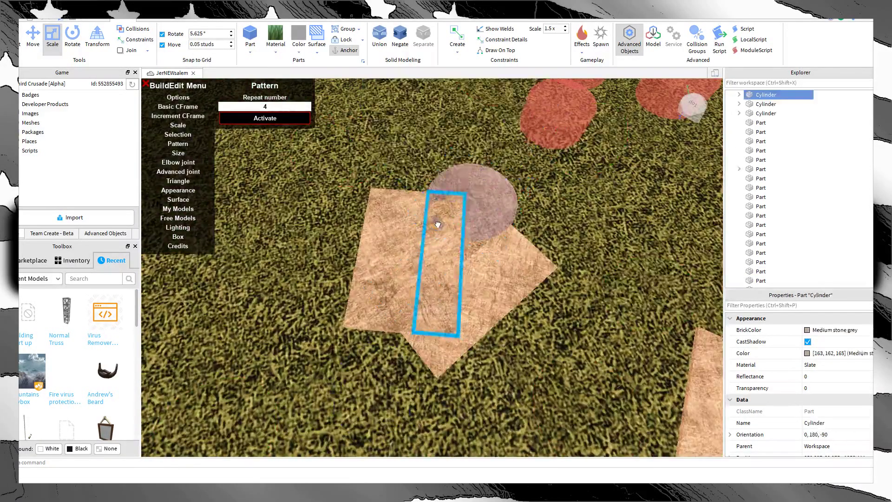
{"action": "left_click", "coordinate": [438, 224]}
{"action": "key", "text": "w"}
{"action": "right_click_drag", "start_coordinate": [441, 299], "coordinate": [441, 299]}
{"action": "left_click_drag", "start_coordinate": [439, 351], "coordinate": [438, 360]}
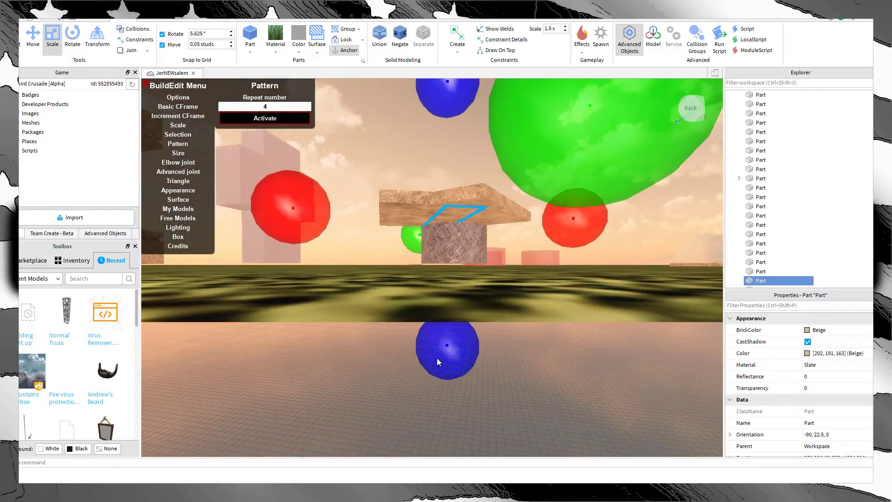
Step: Negate the offset copy of the −22.5° bar and union it with the 22.5° crossing bar
{"action": "left_click", "coordinate": [553, 325]}
{"action": "key", "text": "w"}
{"action": "right_click_drag", "start_coordinate": [553, 324], "coordinate": [511, 323]}
{"action": "key", "text": "e"}
{"action": "left_click", "coordinate": [469, 291]}
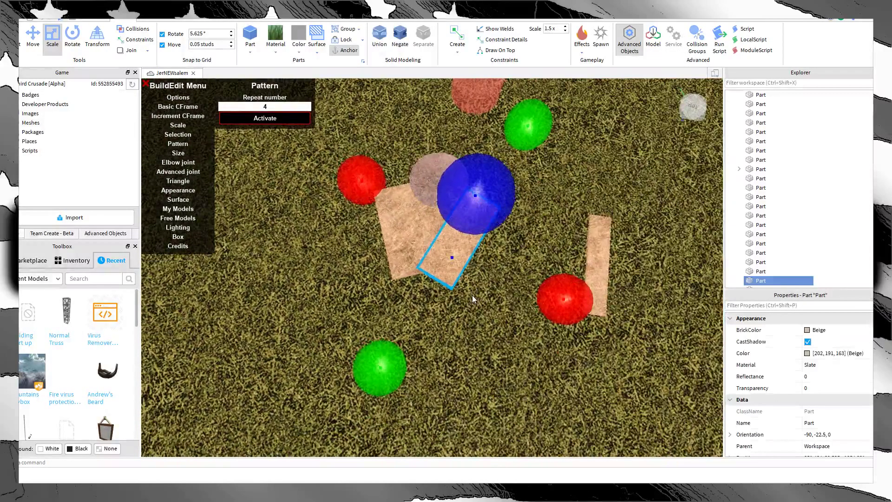
{"action": "scroll", "coordinate": [472, 294], "scroll_direction": "up", "scroll_amount": 3}
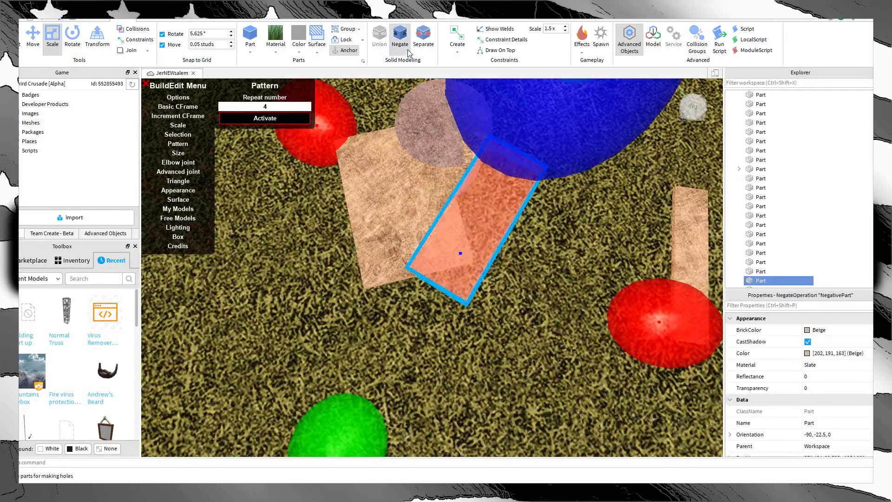
{"action": "left_click", "coordinate": [416, 178], "text": "ctrl"}
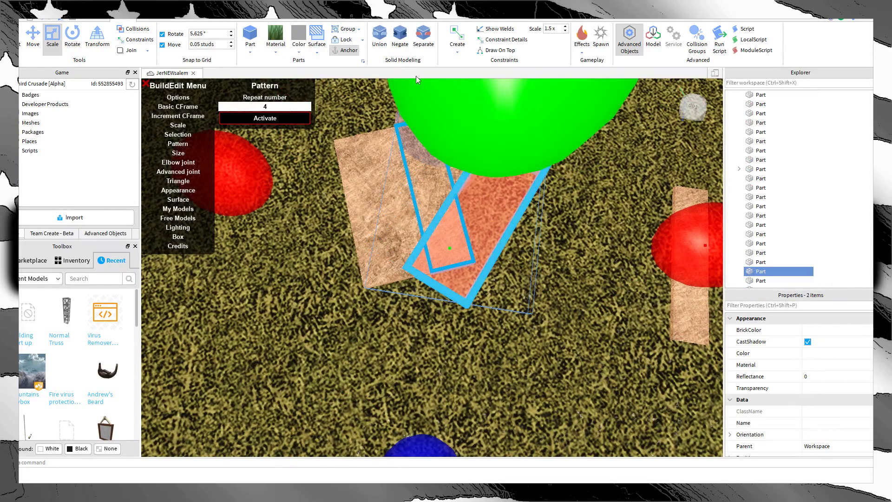
{"action": "left_click", "coordinate": [380, 39]}
Step: Negate the offset copy of the 22.5° bar and union it with the other crossing bar
{"action": "left_click", "coordinate": [388, 219]}
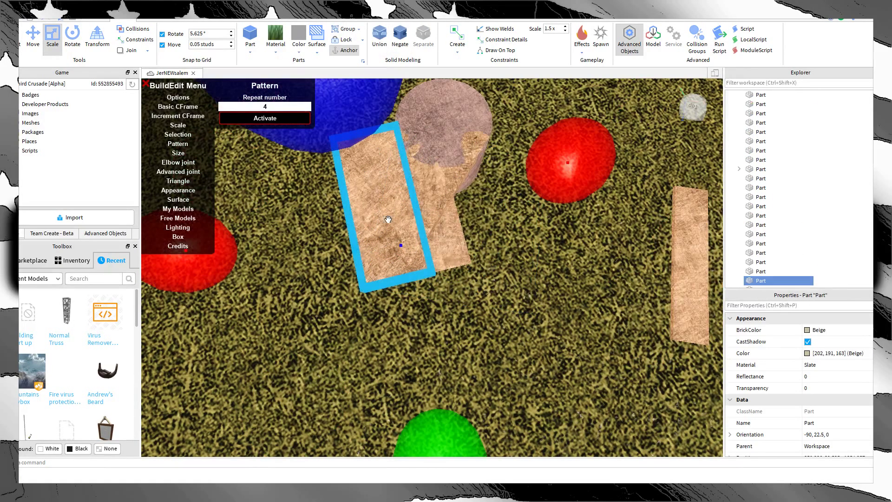
{"action": "left_click", "coordinate": [399, 37]}
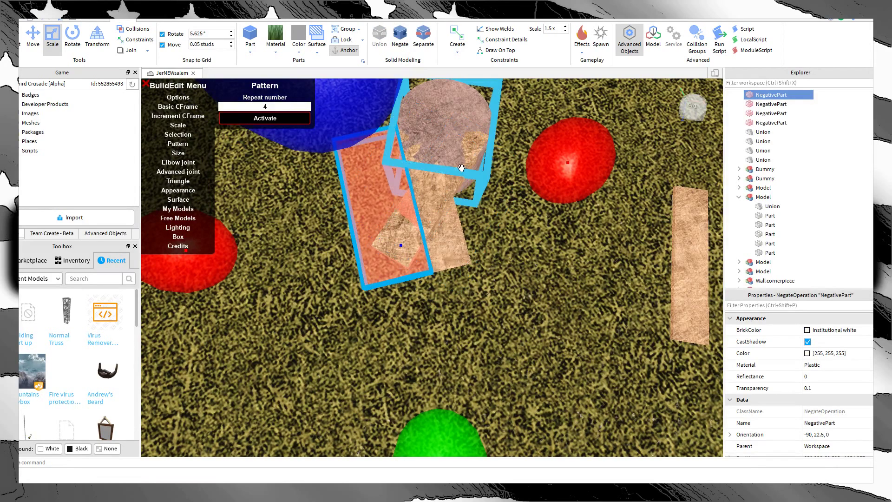
{"action": "left_click", "coordinate": [453, 174], "text": "ctrl"}
{"action": "left_click", "coordinate": [380, 39]}
Step: Undo the negate and union operations on the offset bar copies
{"action": "left_click", "coordinate": [547, 261]}
{"action": "key", "text": "w"}
{"action": "right_click_drag", "start_coordinate": [546, 261], "coordinate": [549, 243]}
{"action": "key", "text": "s"}
{"action": "key", "text": "ctrl+z"}
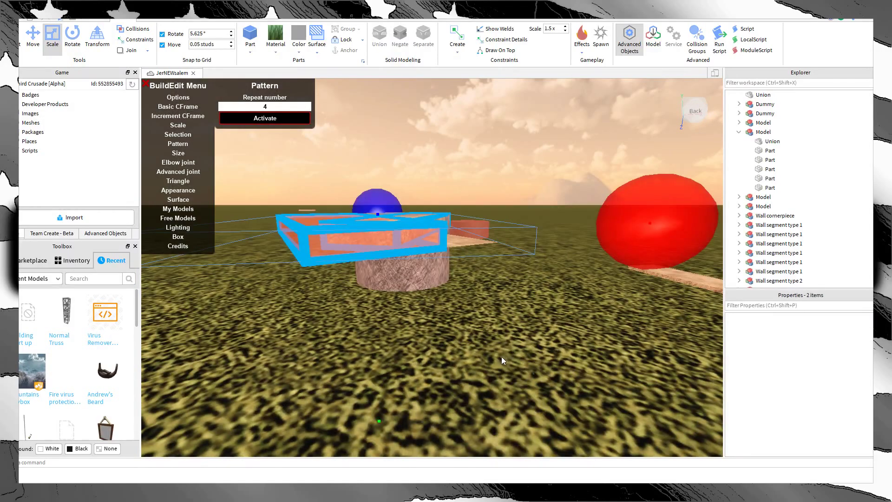
{"action": "left_click", "coordinate": [504, 356]}
{"action": "key", "text": "ctrl+z"}
Step: Adjust the thickness of the two offset bar copies at their undersides, one after the other
{"action": "left_click", "coordinate": [511, 289]}
{"action": "left_click", "coordinate": [497, 246]}
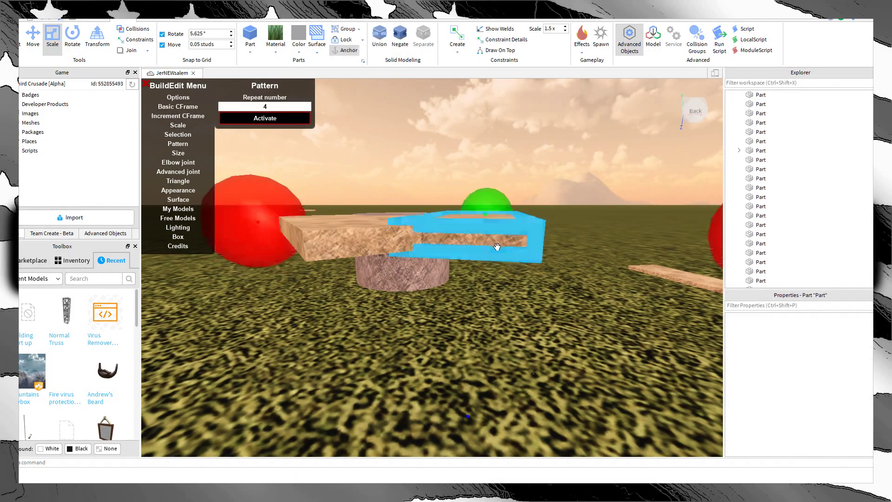
{"action": "left_click_drag", "start_coordinate": [460, 402], "coordinate": [440, 395]}
{"action": "left_click", "coordinate": [342, 251]}
{"action": "left_click_drag", "start_coordinate": [355, 428], "coordinate": [351, 410]}
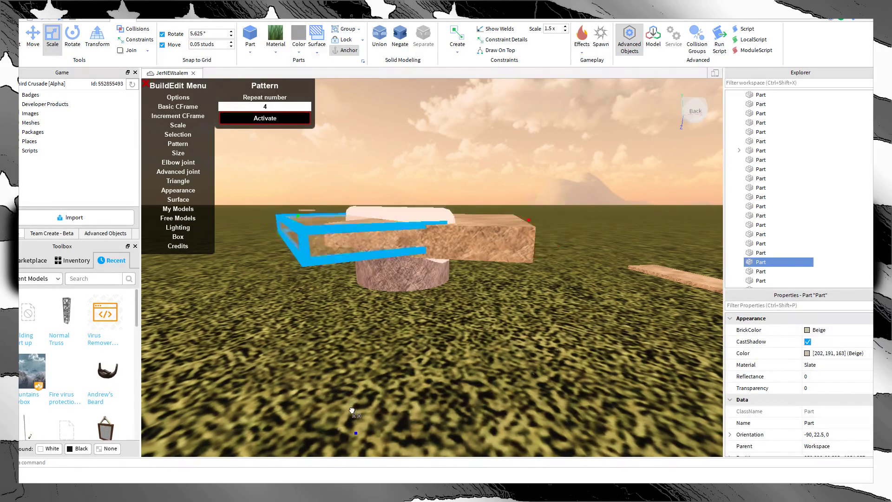
Step: Negate both adjusted offset copies and union each with a crossing bar to cut away their outer parts
{"action": "right_click_drag", "start_coordinate": [352, 411], "coordinate": [420, 163]}
{"action": "left_click", "coordinate": [399, 44]}
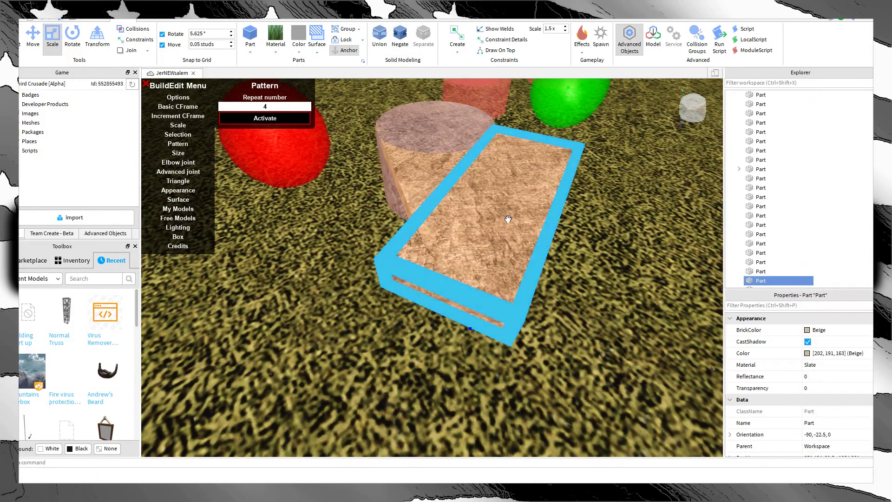
{"action": "left_click", "coordinate": [401, 185]}
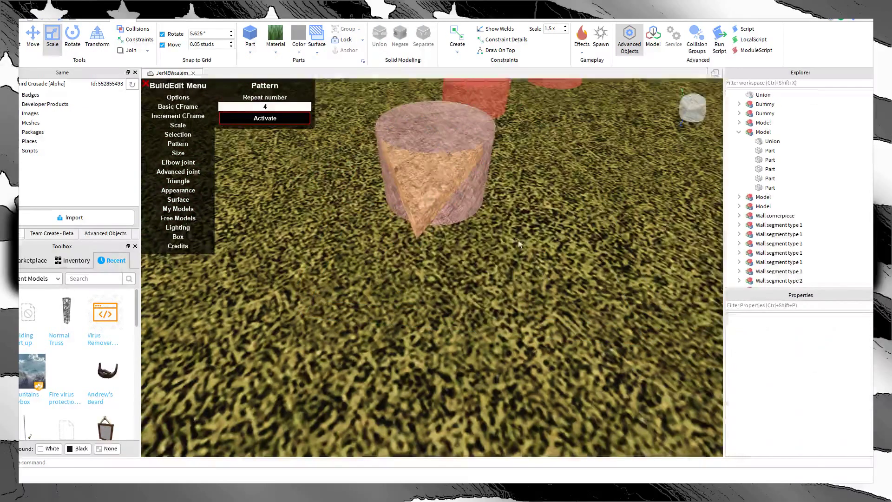
Step: Resize the grey cylinder in height from its underside
{"action": "left_click", "coordinate": [464, 249]}
{"action": "right_click_drag", "start_coordinate": [464, 249], "coordinate": [450, 419]}
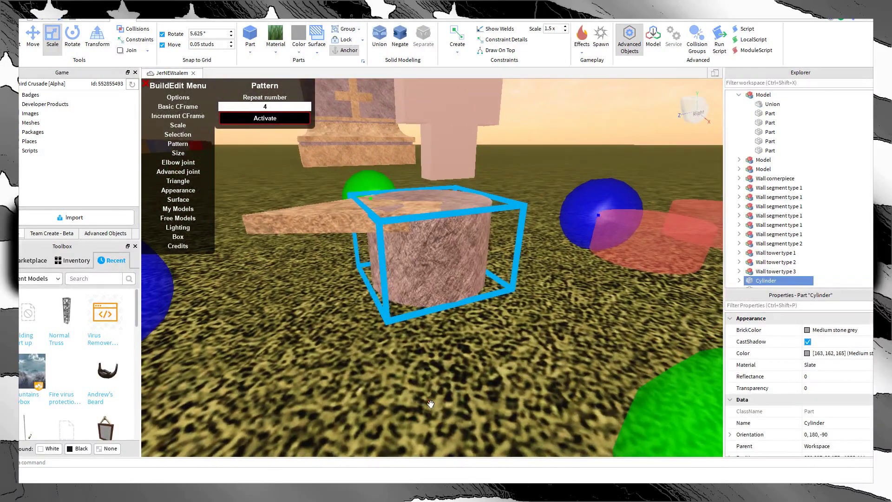
{"action": "left_click_drag", "start_coordinate": [430, 404], "coordinate": [428, 363]}
{"action": "left_click", "coordinate": [493, 332]}
{"action": "right_click_drag", "start_coordinate": [494, 333], "coordinate": [499, 292]}
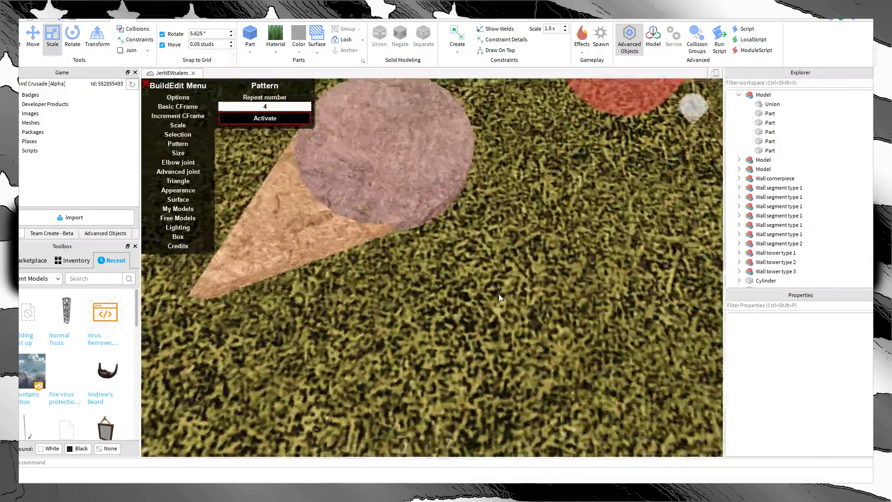
Step: Undo the cylinder resize and the bar unions until both offset bar copies are restored
{"action": "scroll", "coordinate": [499, 292], "scroll_direction": "down", "scroll_amount": 5}
{"action": "scroll", "coordinate": [526, 278], "scroll_direction": "down", "scroll_amount": 6}
{"action": "scroll", "coordinate": [526, 278], "scroll_direction": "down", "scroll_amount": 3}
{"action": "scroll", "coordinate": [526, 277], "scroll_direction": "up", "scroll_amount": 4}
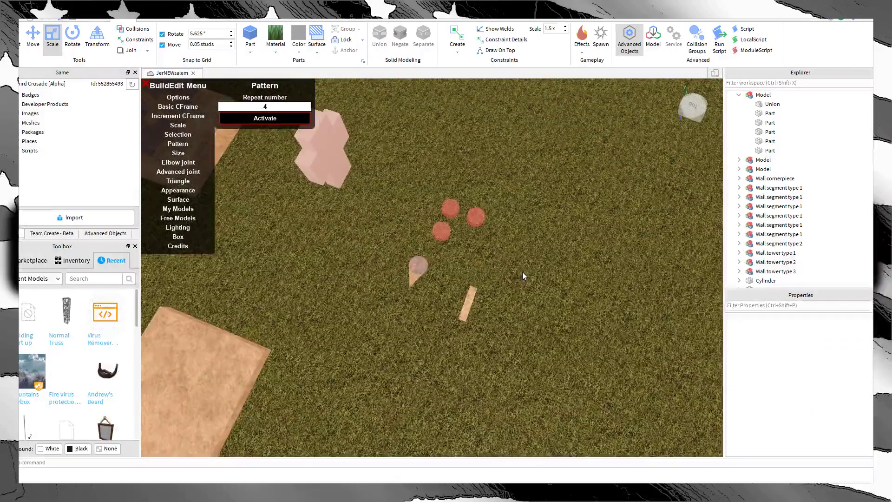
{"action": "right_click_drag", "start_coordinate": [518, 264], "coordinate": [518, 263]}
{"action": "scroll", "coordinate": [517, 263], "scroll_direction": "up", "scroll_amount": 3}
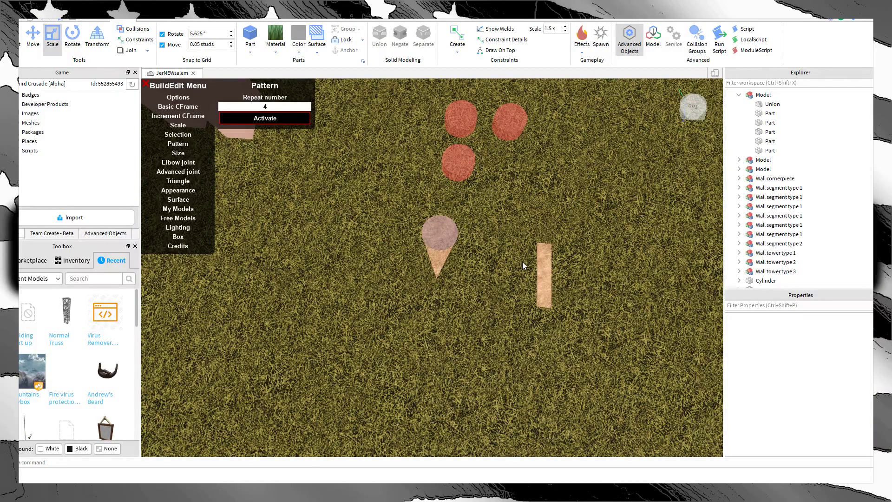
{"action": "key", "text": "ctrl+z"}
{"action": "key", "text": "ctrl+z"}
{"action": "key", "text": "ctrl+z"}
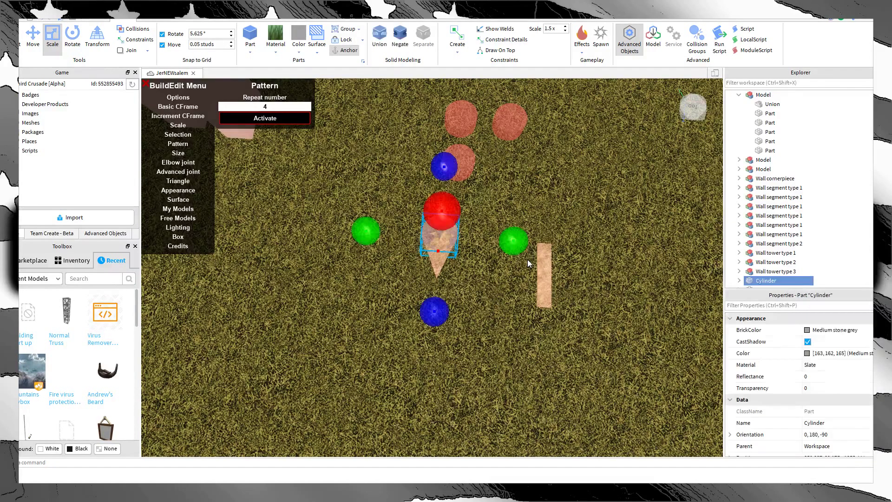
{"action": "key", "text": "ctrl+z"}
{"action": "key", "text": "ctrl+z"}
{"action": "key", "text": "ctrl+z"}
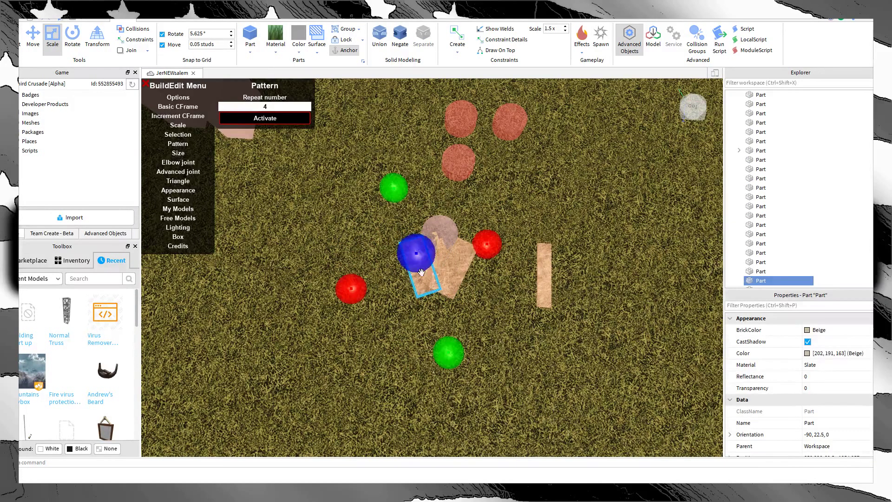
Step: Rotate the two crossing bars further apart, to −33.75° and 33.75°
{"action": "scroll", "coordinate": [501, 313], "scroll_direction": "up", "scroll_amount": 3}
{"action": "left_click", "coordinate": [482, 274]}
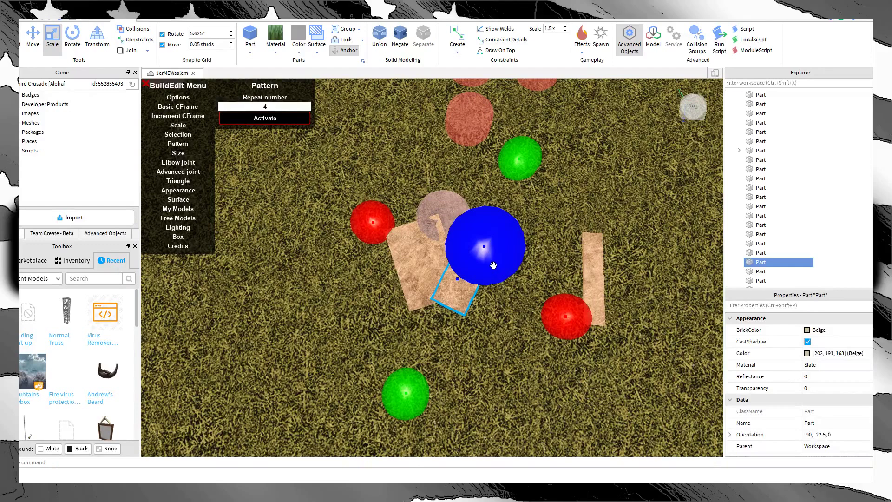
{"action": "left_click", "coordinate": [437, 267]}
{"action": "scroll", "coordinate": [436, 266], "scroll_direction": "up", "scroll_amount": 4}
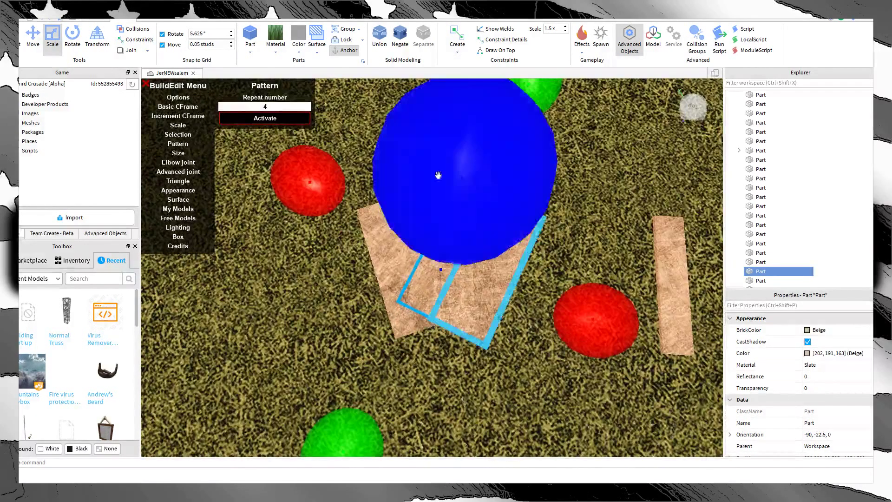
{"action": "left_click", "coordinate": [72, 39]}
{"action": "right_click_drag", "start_coordinate": [524, 194], "coordinate": [523, 162]}
{"action": "left_click_drag", "start_coordinate": [515, 169], "coordinate": [548, 176]}
{"action": "left_click", "coordinate": [436, 283]}
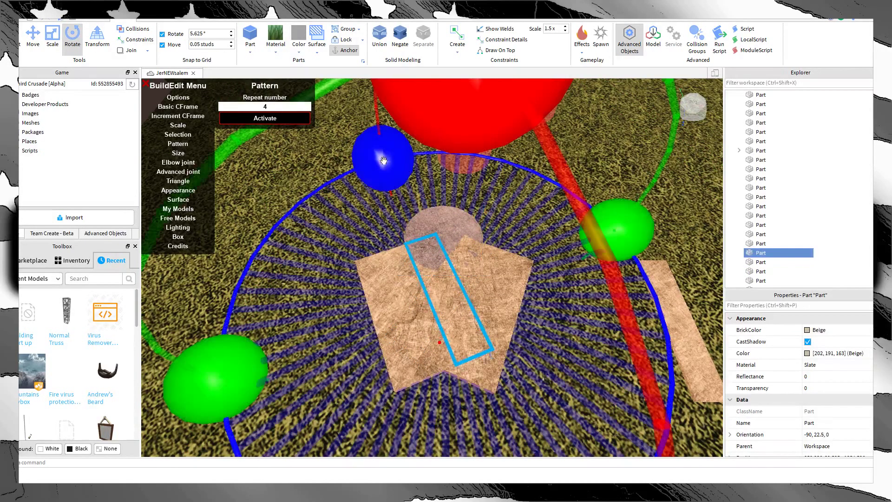
{"action": "left_click_drag", "start_coordinate": [373, 158], "coordinate": [347, 165]}
Step: Move the two rotated crossing bars together slightly toward the grey cylinder
{"action": "left_click", "coordinate": [458, 281], "text": "ctrl"}
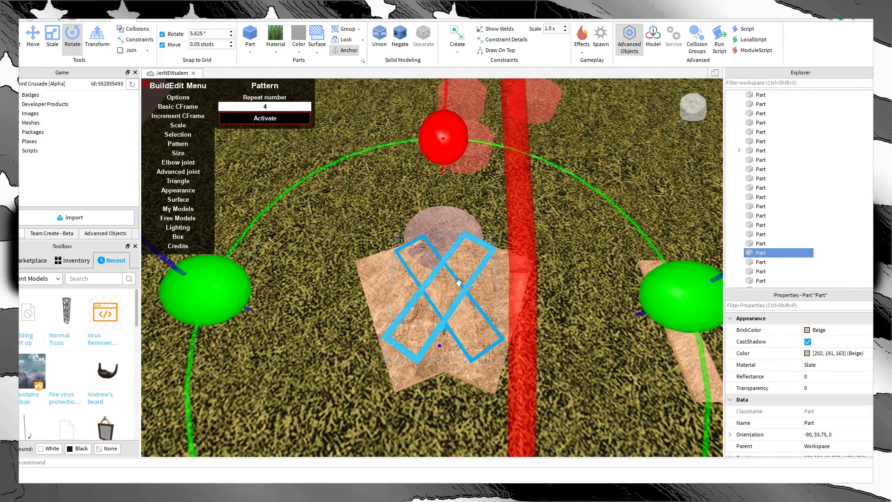
{"action": "left_click", "coordinate": [39, 42]}
{"action": "right_click_drag", "start_coordinate": [426, 203], "coordinate": [479, 223]}
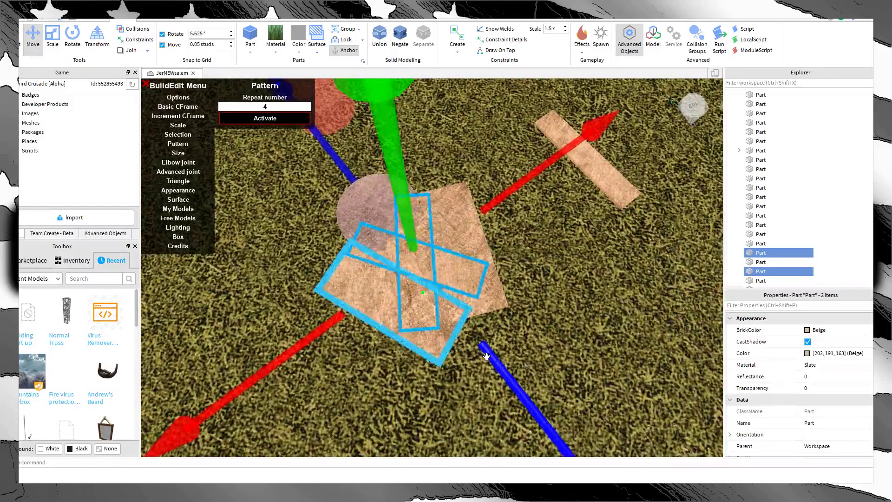
{"action": "left_click_drag", "start_coordinate": [486, 364], "coordinate": [479, 346]}
{"action": "right_click_drag", "start_coordinate": [519, 325], "coordinate": [514, 358]}
{"action": "left_click", "coordinate": [511, 363]}
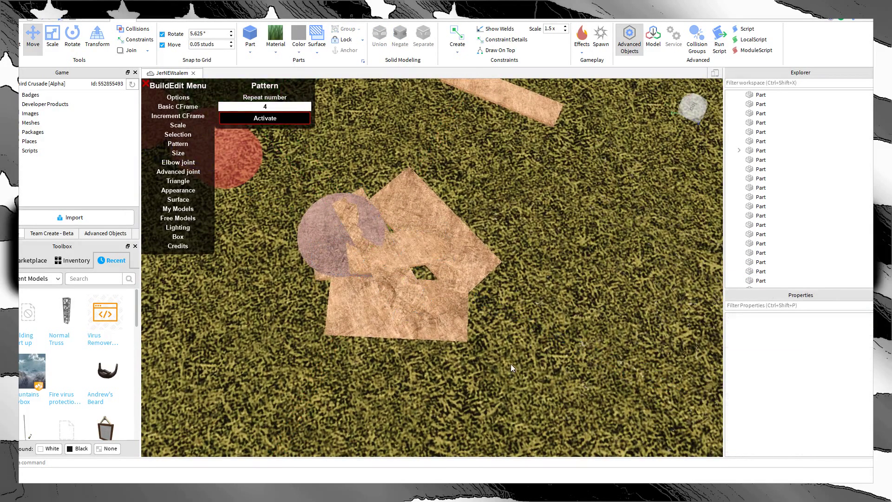
Step: Shorten the cylinder-side ends of the −33.75° and 33.75° crossing bars
{"action": "key", "text": "a"}
{"action": "left_click", "coordinate": [546, 275]}
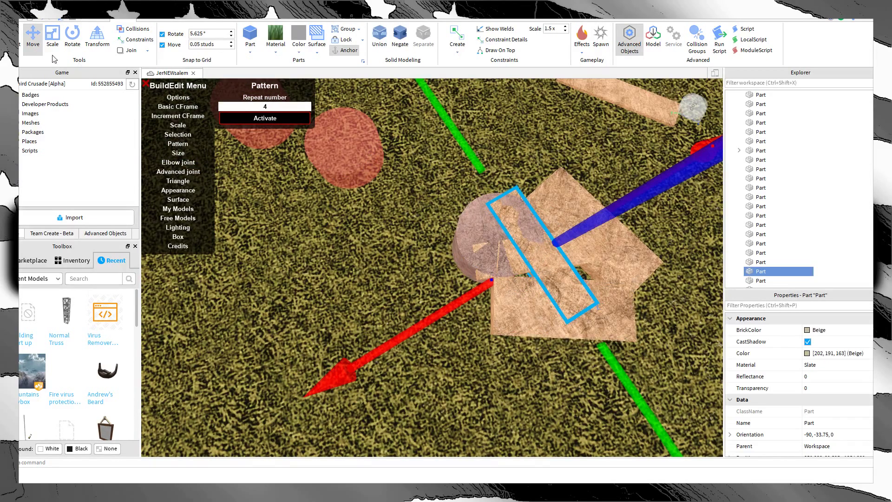
{"action": "key", "text": "ctrl+3"}
{"action": "left_click_drag", "start_coordinate": [397, 341], "coordinate": [405, 344]}
{"action": "key", "text": "ctrl+z"}
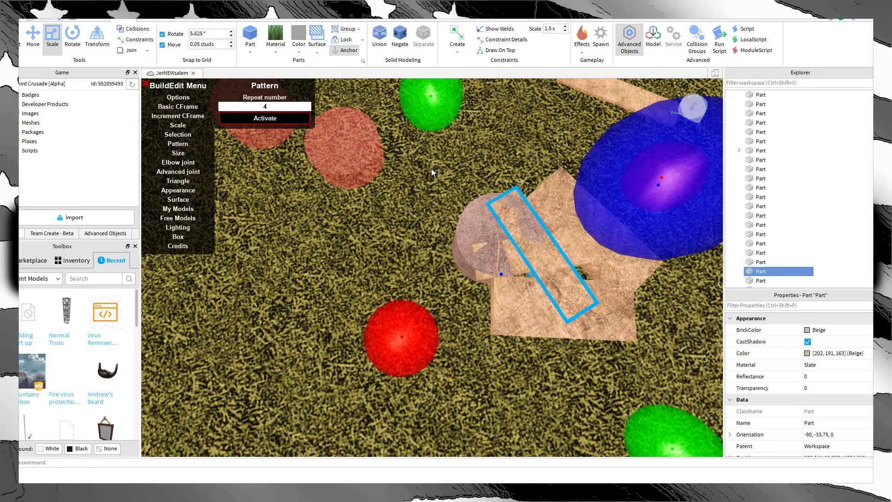
{"action": "left_click_drag", "start_coordinate": [420, 120], "coordinate": [428, 136]}
{"action": "left_click", "coordinate": [472, 274]}
{"action": "left_click", "coordinate": [525, 274]}
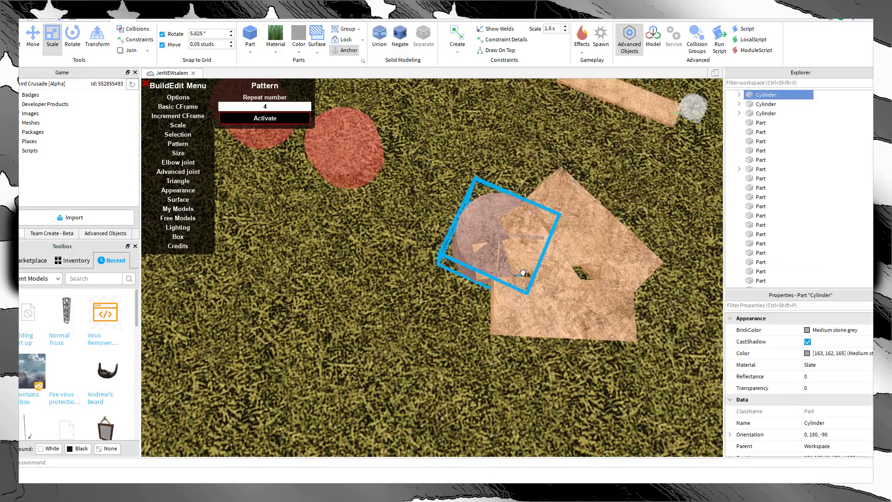
{"action": "left_click", "coordinate": [573, 259]}
{"action": "left_click_drag", "start_coordinate": [339, 285], "coordinate": [359, 282]}
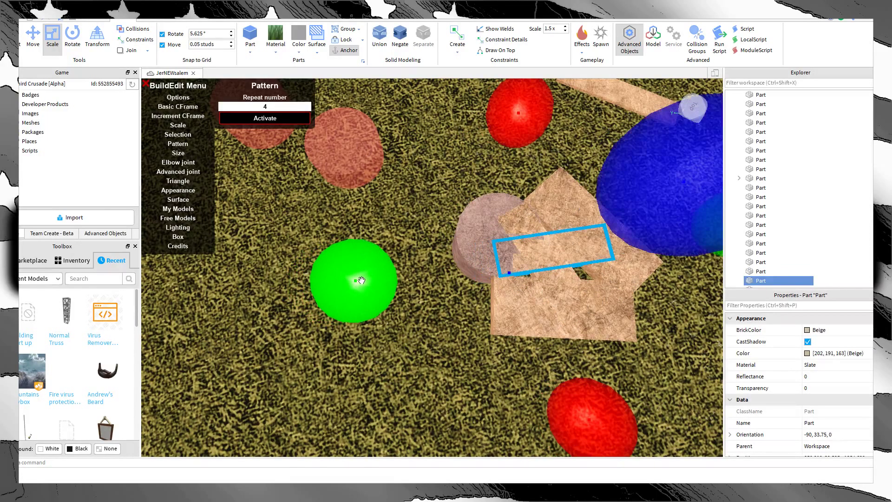
{"action": "left_click", "coordinate": [390, 356]}
Step: Delete the two wide offset bar copies beside the crossing bars
{"action": "key", "text": "d"}
{"action": "left_click", "coordinate": [440, 334]}
{"action": "left_click", "coordinate": [457, 262]}
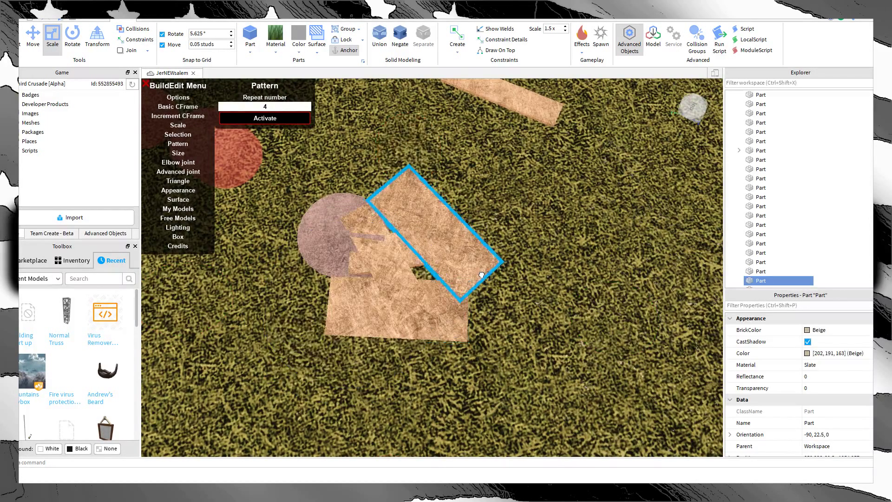
{"action": "left_click", "coordinate": [454, 308], "text": "ctrl"}
{"action": "key", "text": "Delete"}
Step: Try to resize the −33.75° crossing bar and undo the change
{"action": "right_click_drag", "start_coordinate": [455, 306], "coordinate": [548, 307]}
{"action": "scroll", "coordinate": [453, 304], "scroll_direction": "up", "scroll_amount": 3}
{"action": "left_click", "coordinate": [441, 228]}
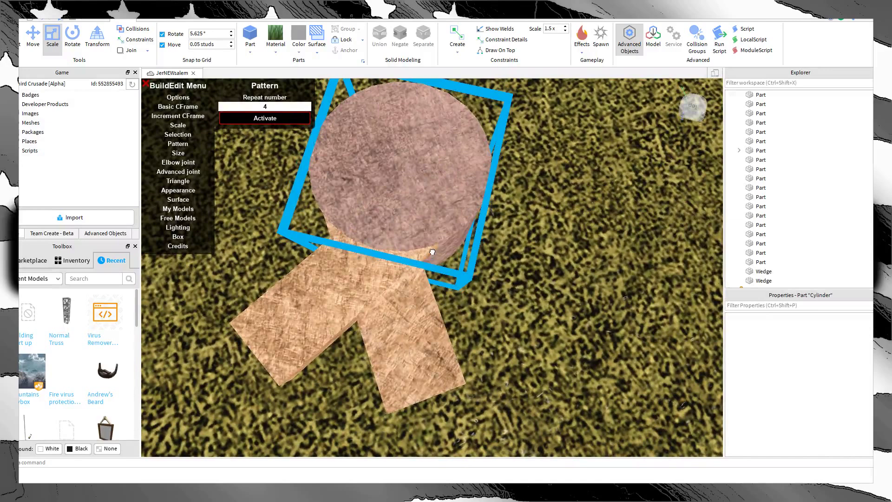
{"action": "left_click", "coordinate": [357, 294]}
{"action": "right_click_drag", "start_coordinate": [357, 293], "coordinate": [358, 279]}
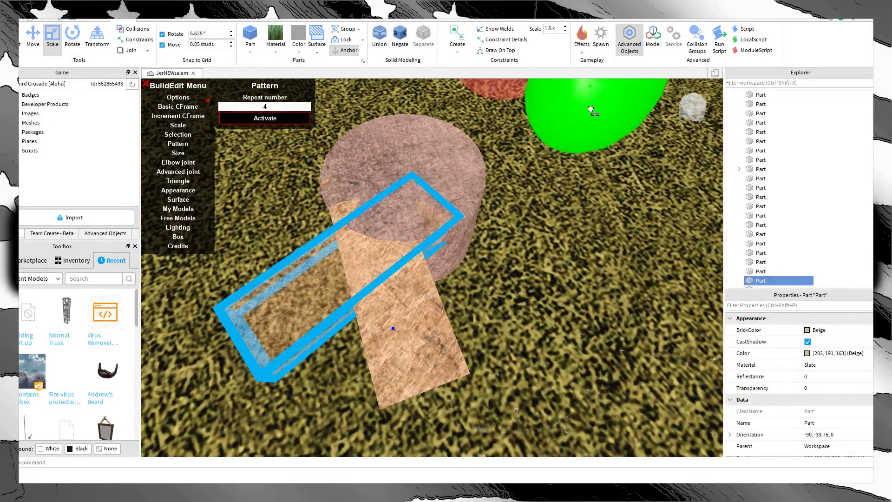
{"action": "right_click_drag", "start_coordinate": [590, 109], "coordinate": [681, 308]}
{"action": "left_click", "coordinate": [631, 247]}
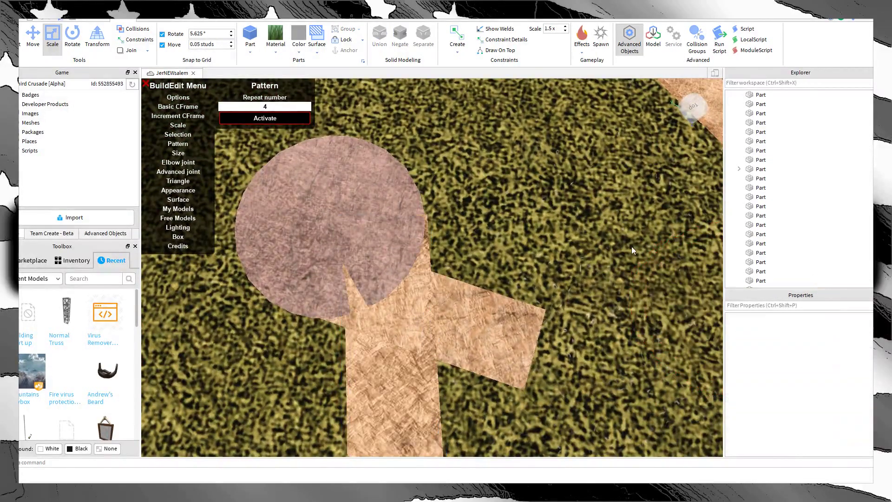
{"action": "key", "text": "ctrl+z"}
{"action": "left_click_drag", "start_coordinate": [671, 302], "coordinate": [671, 293]}
{"action": "key", "text": "ctrl+z"}
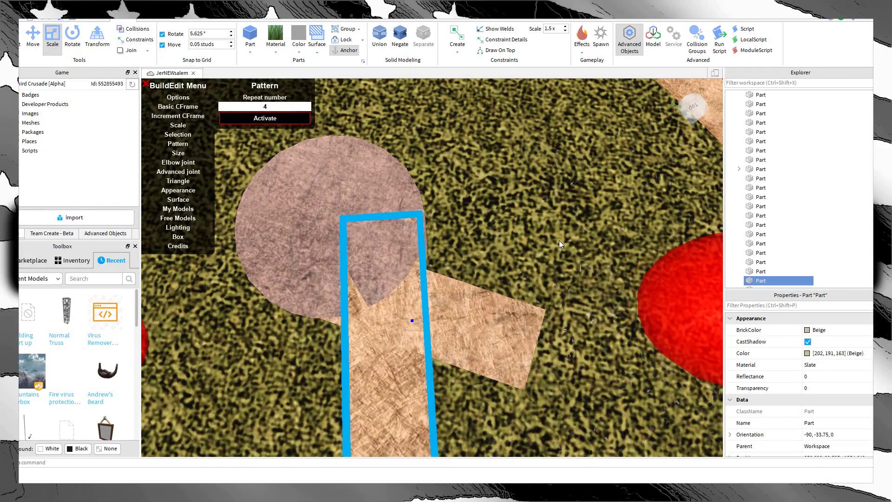
{"action": "left_click", "coordinate": [559, 240]}
{"action": "left_click", "coordinate": [496, 305]}
{"action": "scroll", "coordinate": [543, 261], "scroll_direction": "down", "scroll_amount": 6}
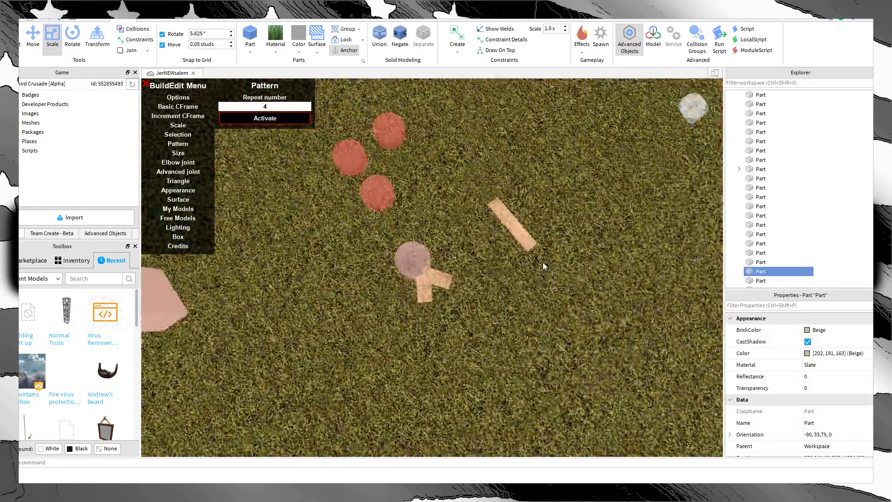
{"action": "left_click", "coordinate": [543, 262]}
{"action": "scroll", "coordinate": [543, 262], "scroll_direction": "up", "scroll_amount": 5}
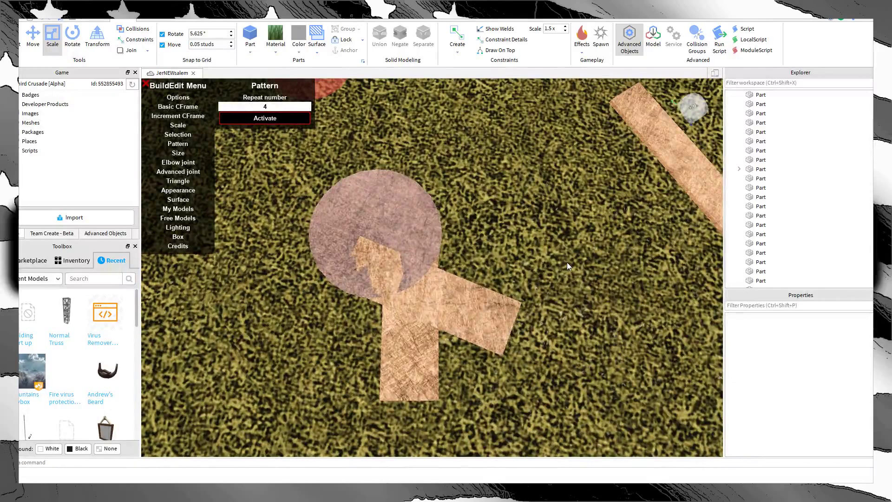
Step: Duplicate the −33.75° crossing bar and widen the copy into a slab alongside the bar
{"action": "right_click_drag", "start_coordinate": [567, 262], "coordinate": [566, 262]}
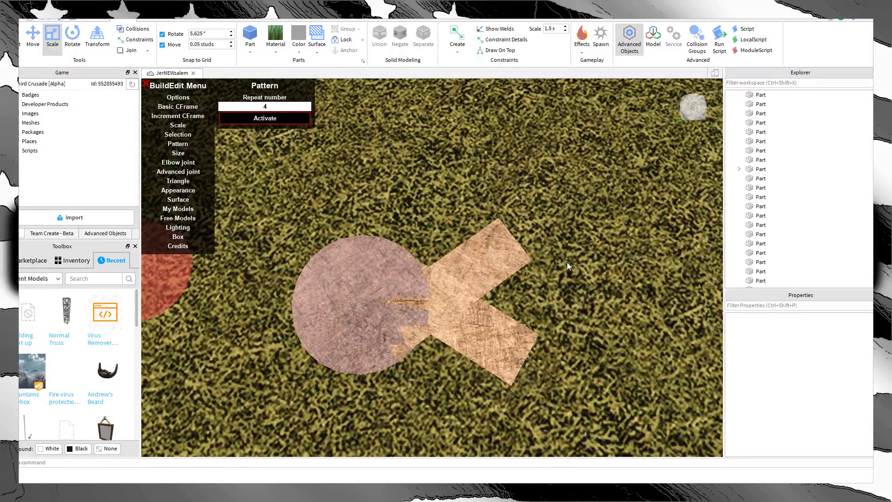
{"action": "left_click", "coordinate": [510, 326]}
{"action": "right_click_drag", "start_coordinate": [582, 286], "coordinate": [532, 278]}
{"action": "scroll", "coordinate": [578, 286], "scroll_direction": "down", "scroll_amount": 3}
{"action": "scroll", "coordinate": [598, 269], "scroll_direction": "up", "scroll_amount": 3}
{"action": "scroll", "coordinate": [598, 269], "scroll_direction": "down", "scroll_amount": 2}
{"action": "right_click", "coordinate": [598, 269]}
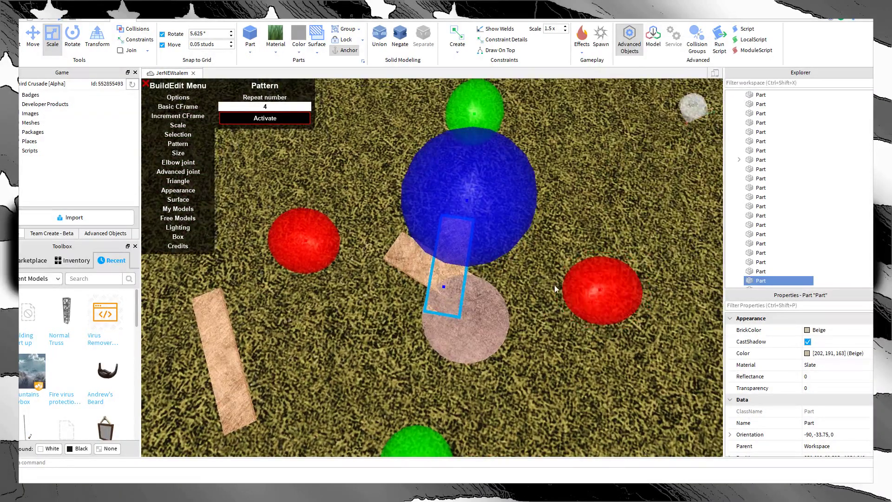
{"action": "scroll", "coordinate": [555, 289], "scroll_direction": "down", "scroll_amount": 3}
{"action": "left_click_drag", "start_coordinate": [343, 251], "coordinate": [289, 250]}
{"action": "left_click_drag", "start_coordinate": [522, 283], "coordinate": [490, 293]}
{"action": "left_click", "coordinate": [453, 276]}
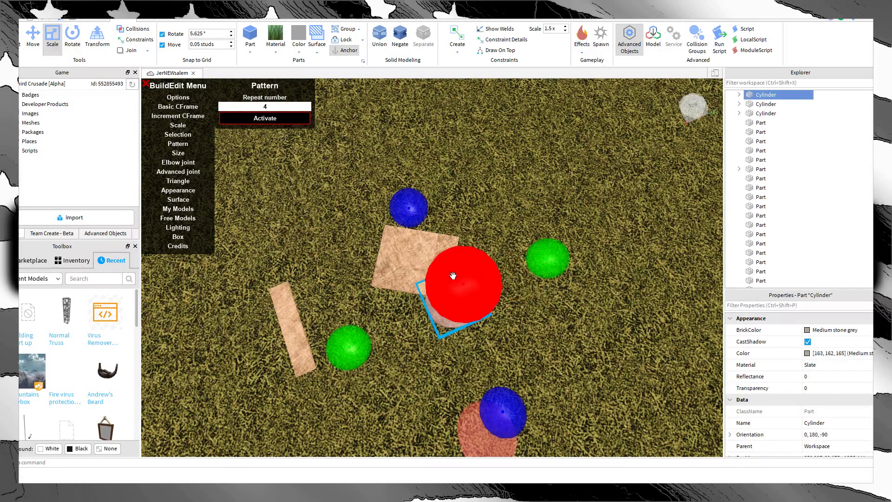
{"action": "left_click", "coordinate": [498, 253]}
Step: Duplicate the 33.75° crossing bar and widen the copy into a slab alongside the bar
{"action": "scroll", "coordinate": [495, 262], "scroll_direction": "up", "scroll_amount": 3}
{"action": "left_click", "coordinate": [457, 268]}
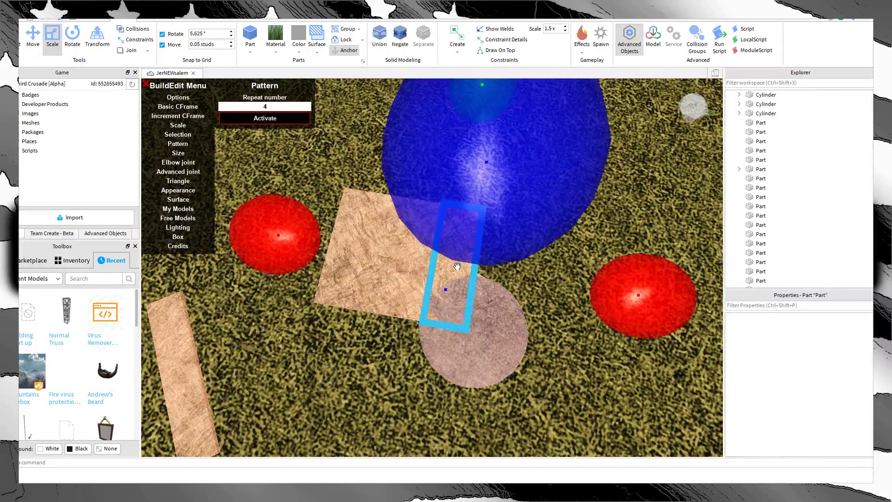
{"action": "left_click", "coordinate": [400, 262]}
{"action": "scroll", "coordinate": [399, 263], "scroll_direction": "up", "scroll_amount": 5}
{"action": "right_click_drag", "start_coordinate": [400, 263], "coordinate": [407, 247]}
{"action": "scroll", "coordinate": [400, 263], "scroll_direction": "down", "scroll_amount": 5}
{"action": "scroll", "coordinate": [419, 235], "scroll_direction": "up", "scroll_amount": 3}
{"action": "scroll", "coordinate": [419, 236], "scroll_direction": "down", "scroll_amount": 2}
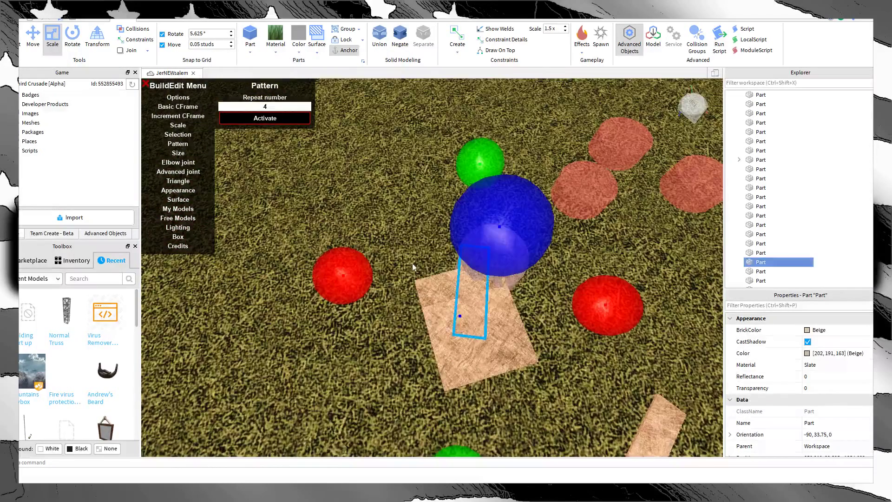
{"action": "left_click_drag", "start_coordinate": [351, 279], "coordinate": [272, 290]}
{"action": "left_click_drag", "start_coordinate": [597, 299], "coordinate": [557, 304]}
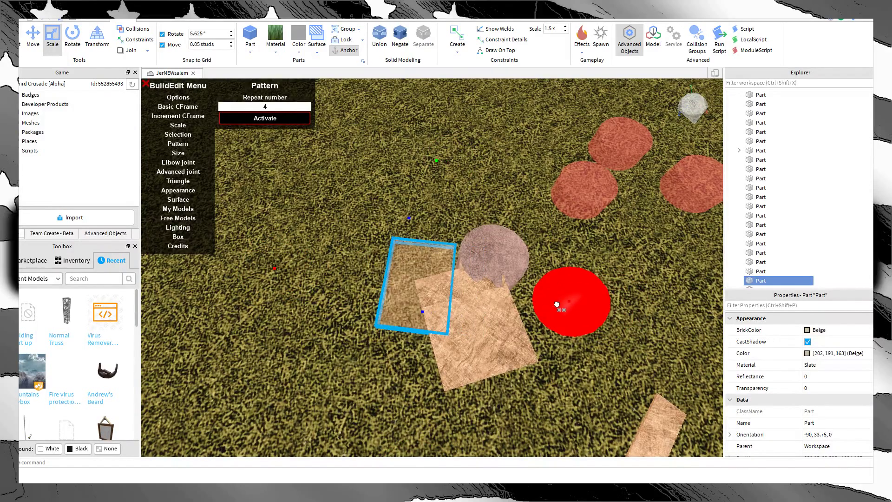
Step: Negate the two wide beige slabs beside the crossing bars
{"action": "left_click", "coordinate": [498, 351], "text": "ctrl"}
{"action": "left_click", "coordinate": [400, 36]}
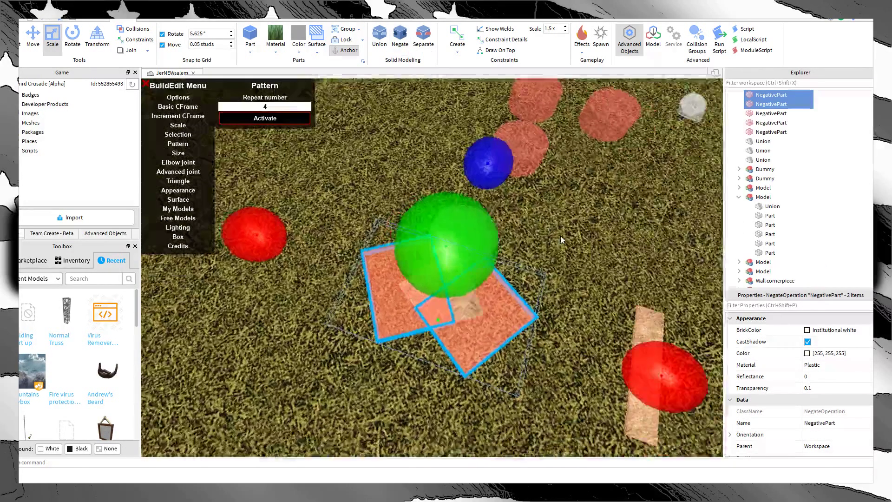
{"action": "scroll", "coordinate": [560, 235], "scroll_direction": "up", "scroll_amount": 3}
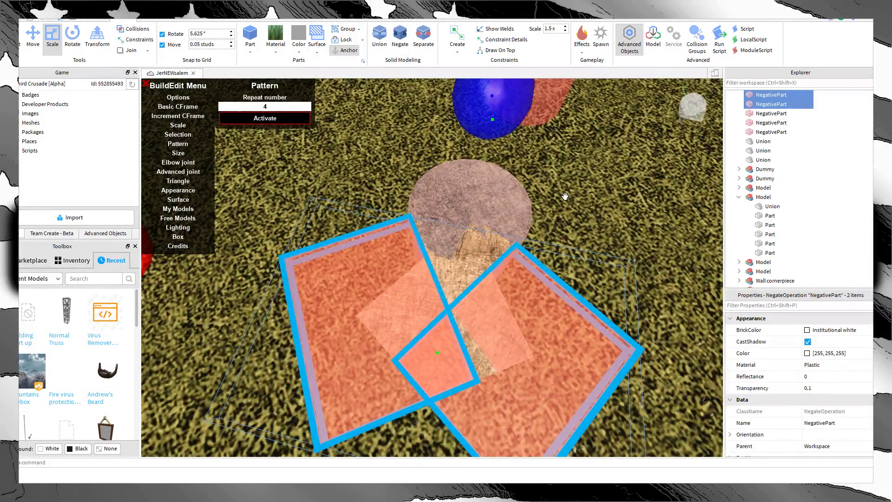
{"action": "right_click_drag", "start_coordinate": [565, 196], "coordinate": [534, 386]}
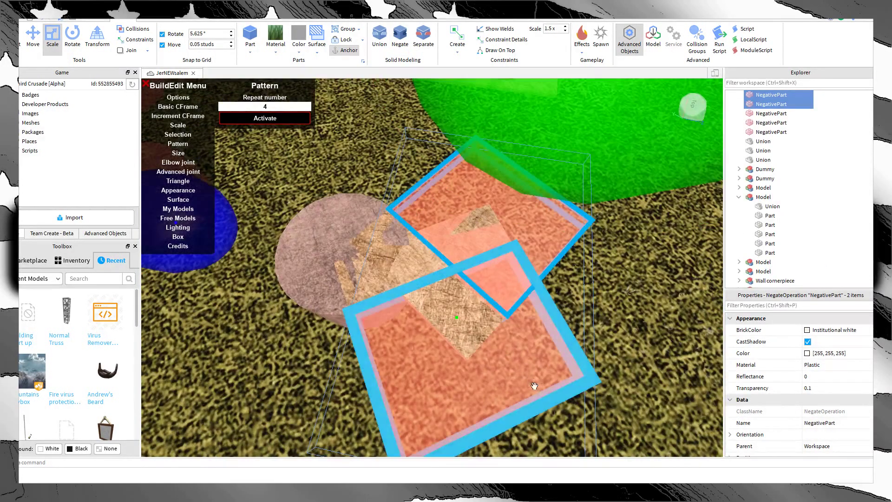
Step: Union each negative slab with the crossing bar it overlaps to cut the bars diagonally
{"action": "left_click", "coordinate": [469, 309]}
{"action": "left_click", "coordinate": [429, 297]}
{"action": "scroll", "coordinate": [446, 304], "scroll_direction": "down", "scroll_amount": 4}
{"action": "left_click", "coordinate": [453, 303], "text": "ctrl"}
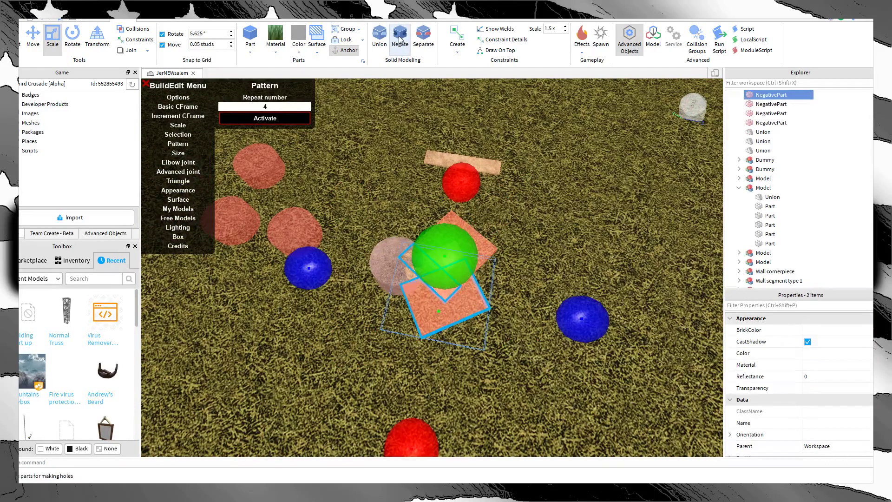
{"action": "left_click", "coordinate": [379, 37]}
{"action": "left_click", "coordinate": [470, 254]}
{"action": "left_click", "coordinate": [430, 272], "text": "ctrl"}
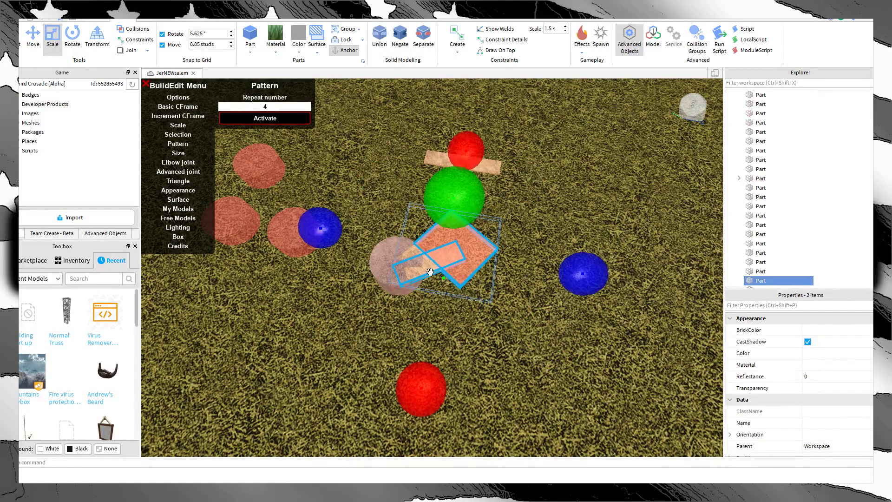
{"action": "left_click", "coordinate": [375, 29]}
Step: Examine the shape of the cut crossing bars beside the grey cylinder from several angles
{"action": "left_click", "coordinate": [574, 268]}
{"action": "scroll", "coordinate": [573, 268], "scroll_direction": "up", "scroll_amount": 2}
{"action": "right_click_drag", "start_coordinate": [574, 267], "coordinate": [525, 302]}
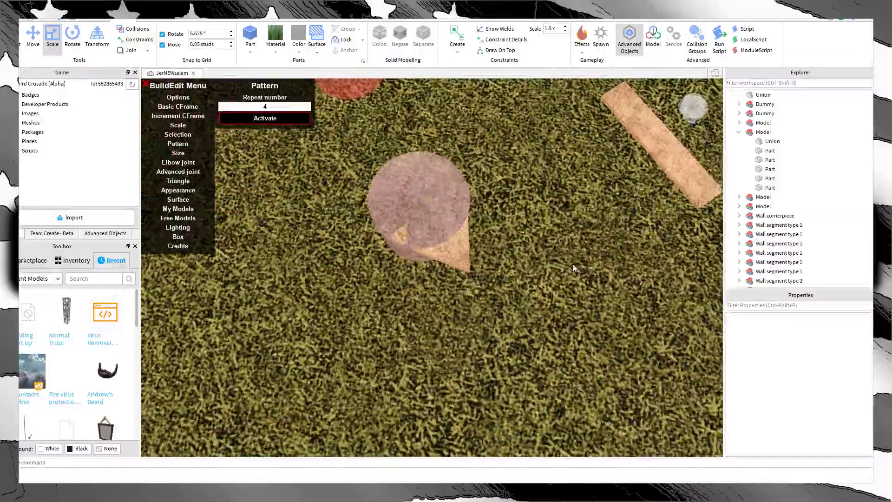
{"action": "scroll", "coordinate": [573, 268], "scroll_direction": "down", "scroll_amount": 5}
{"action": "scroll", "coordinate": [573, 264], "scroll_direction": "up", "scroll_amount": 5}
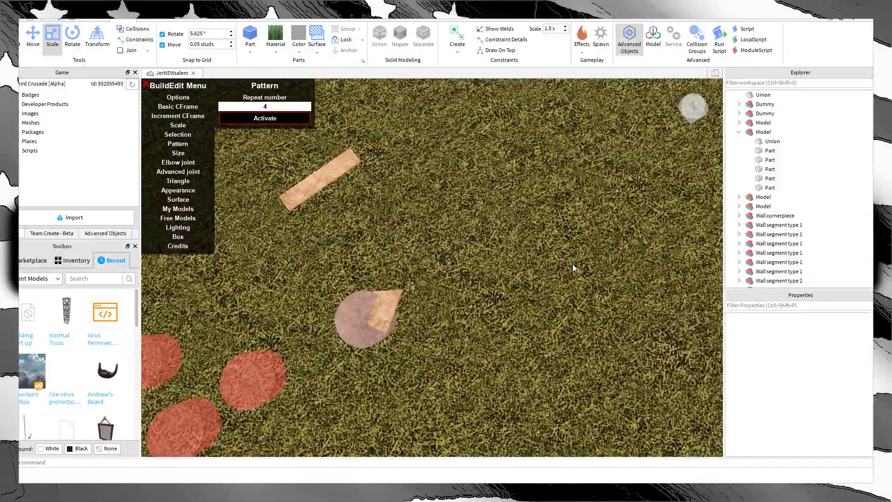
{"action": "scroll", "coordinate": [573, 263], "scroll_direction": "down", "scroll_amount": 5}
{"action": "scroll", "coordinate": [572, 264], "scroll_direction": "up", "scroll_amount": 8}
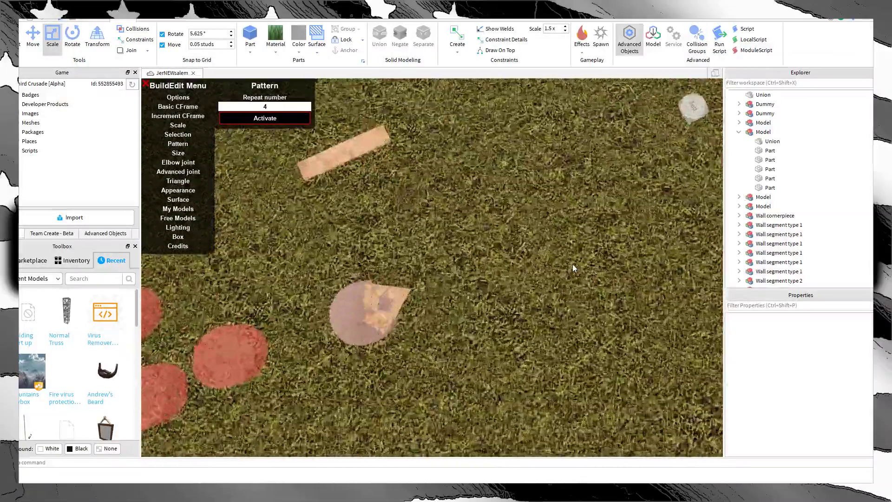
{"action": "scroll", "coordinate": [573, 264], "scroll_direction": "down", "scroll_amount": 4}
{"action": "scroll", "coordinate": [572, 264], "scroll_direction": "up", "scroll_amount": 5}
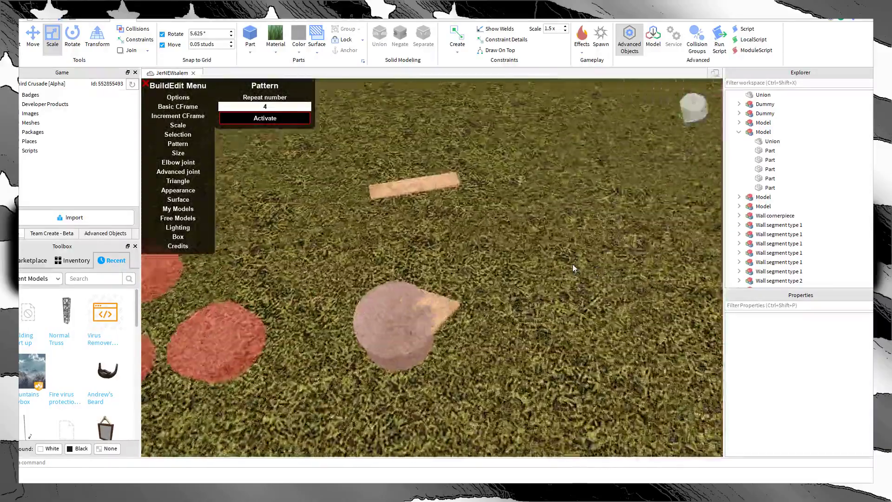
{"action": "scroll", "coordinate": [573, 268], "scroll_direction": "down", "scroll_amount": 6}
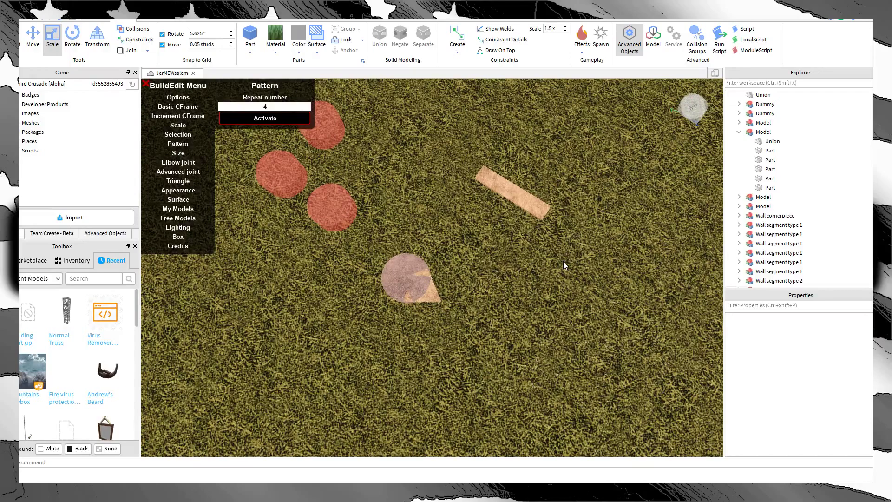
{"action": "scroll", "coordinate": [565, 265], "scroll_direction": "down", "scroll_amount": 3}
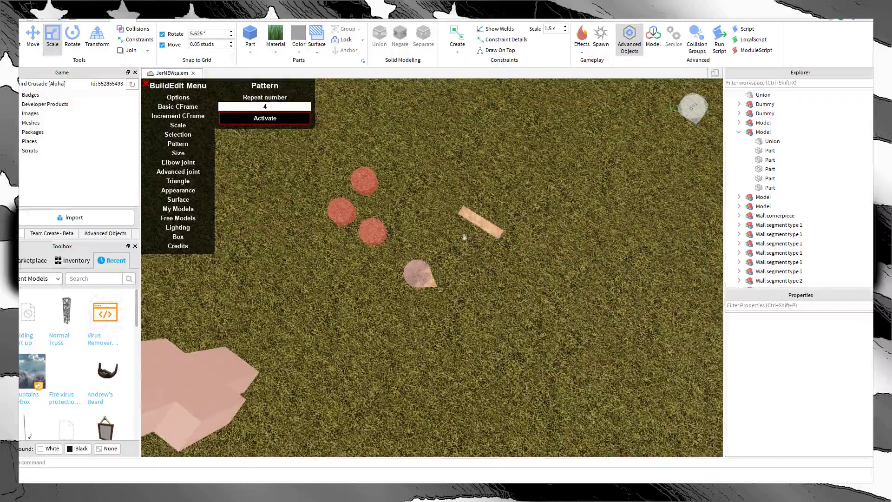
Step: Resize the grey cylinder slightly along its height
{"action": "left_click", "coordinate": [414, 280]}
{"action": "left_click", "coordinate": [438, 314]}
{"action": "scroll", "coordinate": [438, 314], "scroll_direction": "up", "scroll_amount": 8}
{"action": "scroll", "coordinate": [438, 315], "scroll_direction": "down", "scroll_amount": 6}
{"action": "left_click", "coordinate": [427, 243]}
{"action": "right_click_drag", "start_coordinate": [438, 315], "coordinate": [420, 200]}
{"action": "scroll", "coordinate": [427, 243], "scroll_direction": "up", "scroll_amount": 4}
{"action": "left_click_drag", "start_coordinate": [375, 382], "coordinate": [375, 375]}
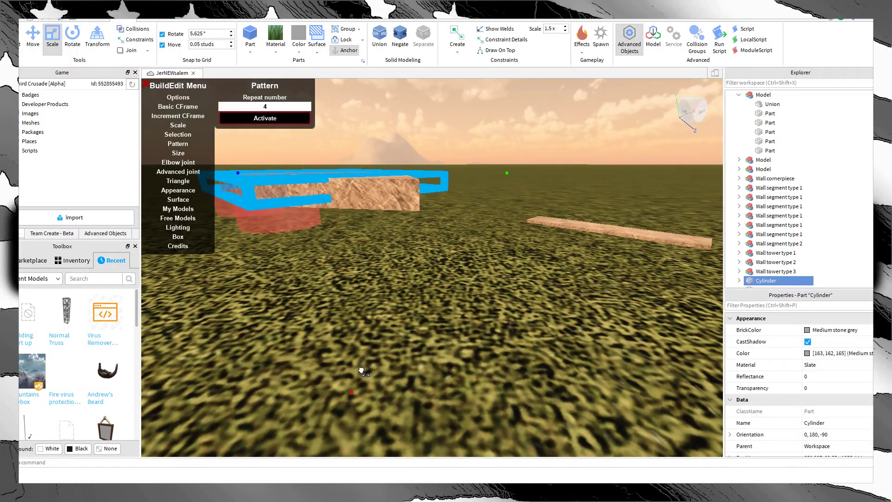
Step: Try to union the grey cylinder with the two cut bars and undo the operation
{"action": "left_click", "coordinate": [374, 198]}
{"action": "right_click_drag", "start_coordinate": [374, 198], "coordinate": [395, 256]}
{"action": "scroll", "coordinate": [395, 256], "scroll_direction": "down", "scroll_amount": 4}
{"action": "left_click", "coordinate": [384, 253], "text": "ctrl"}
{"action": "left_click", "coordinate": [364, 228], "text": "ctrl"}
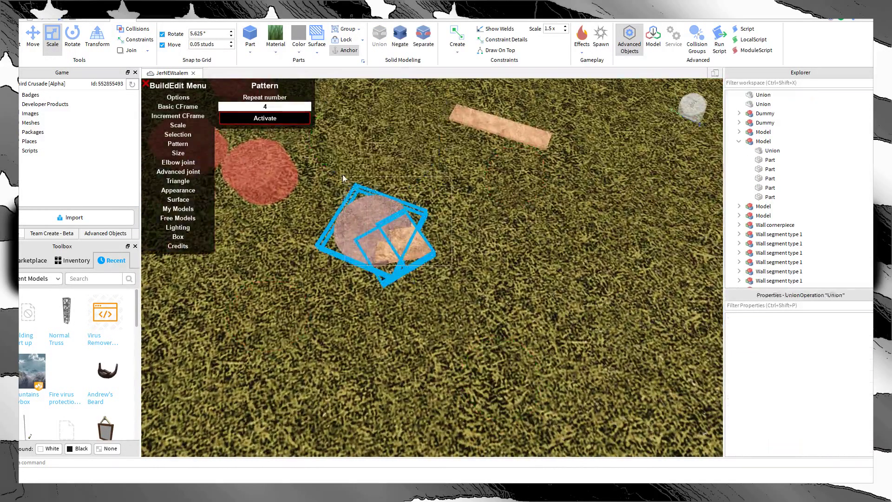
{"action": "left_click", "coordinate": [474, 264]}
{"action": "key", "text": "ctrl+z"}
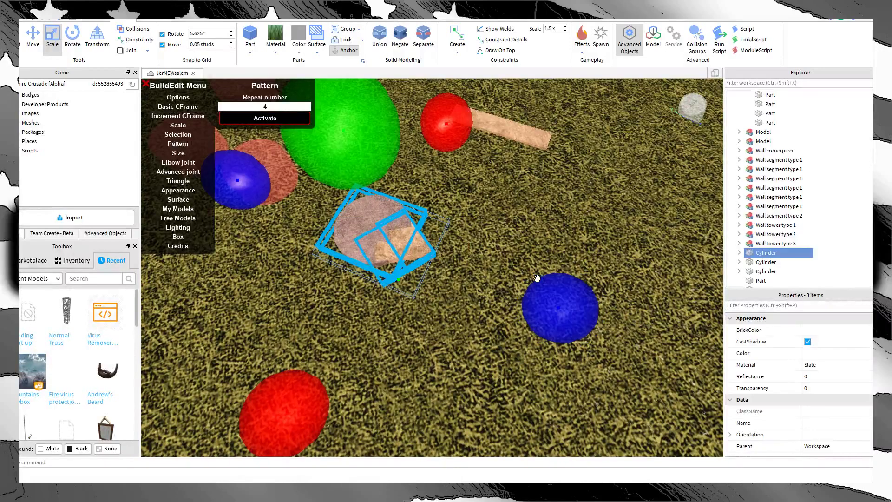
Step: Try to combine the two cut bars, then union the result with the grey cylinder, and undo the changes
{"action": "left_click", "coordinate": [481, 269]}
{"action": "right_click_drag", "start_coordinate": [481, 268], "coordinate": [453, 301]}
{"action": "left_click_drag", "start_coordinate": [492, 324], "coordinate": [372, 216]}
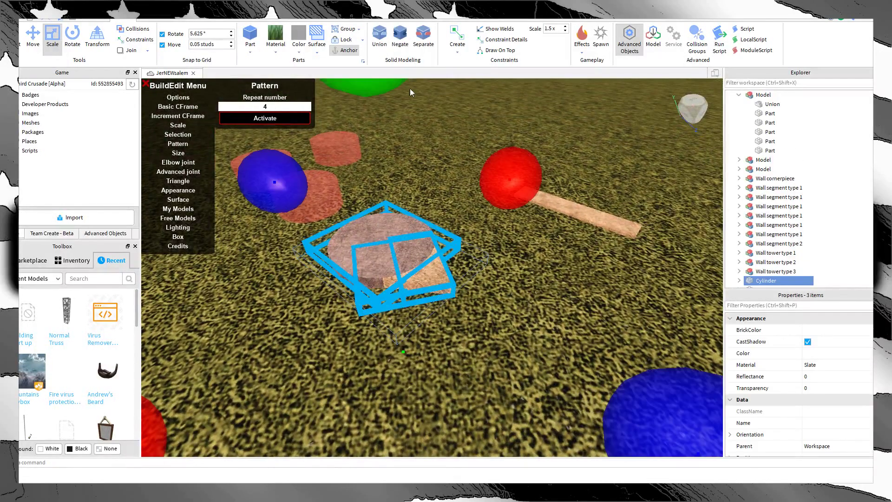
{"action": "left_click", "coordinate": [480, 321]}
{"action": "left_click_drag", "start_coordinate": [483, 333], "coordinate": [394, 225]}
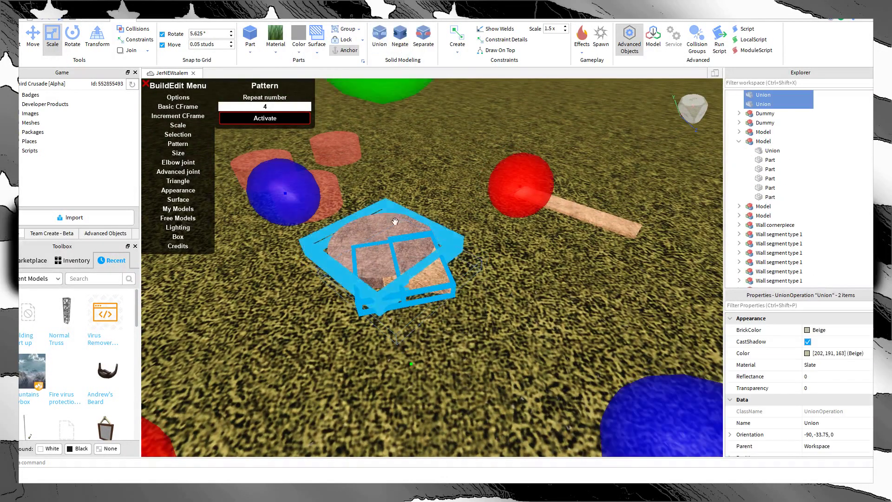
{"action": "left_click", "coordinate": [379, 43]}
{"action": "left_click", "coordinate": [525, 356]}
{"action": "right_click_drag", "start_coordinate": [526, 355], "coordinate": [526, 355]}
{"action": "left_click", "coordinate": [384, 327]}
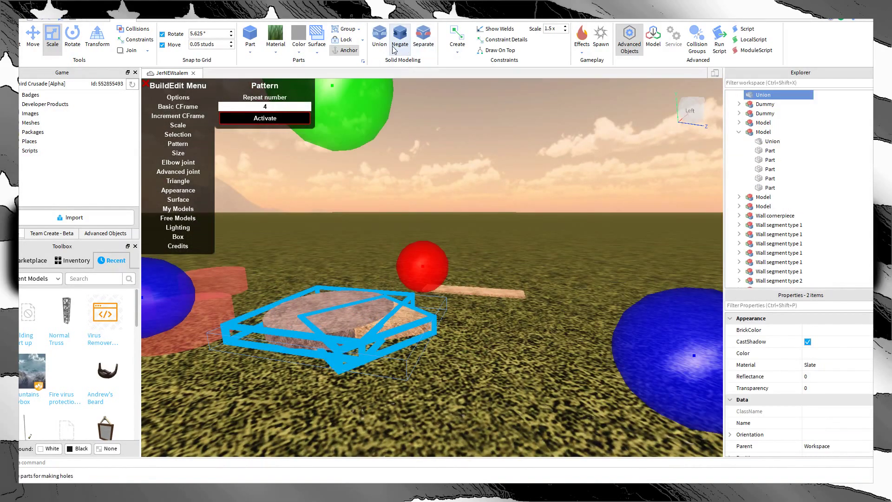
{"action": "left_click", "coordinate": [378, 52]}
{"action": "key", "text": "ctrl+z"}
Step: Try to union only the two cut bars and undo the changes
{"action": "left_click", "coordinate": [496, 286]}
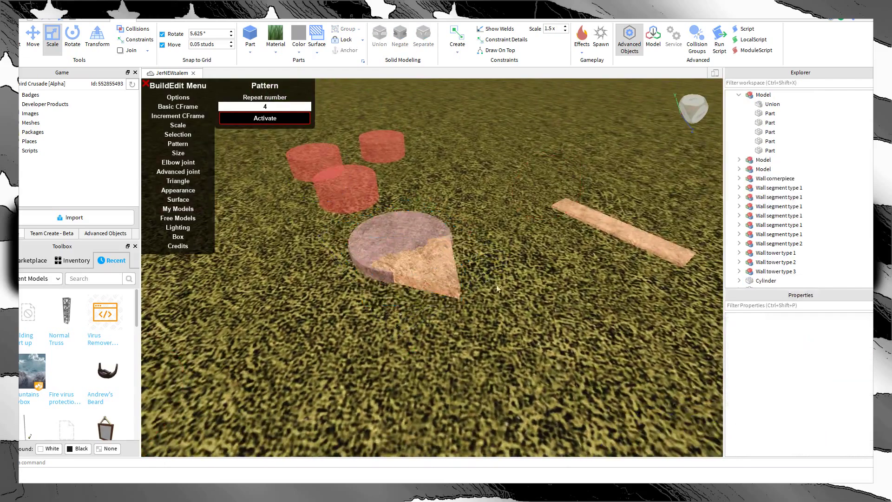
{"action": "left_click", "coordinate": [453, 280]}
{"action": "left_click", "coordinate": [388, 228]}
{"action": "left_click", "coordinate": [435, 267]}
{"action": "left_click", "coordinate": [390, 272], "text": "ctrl"}
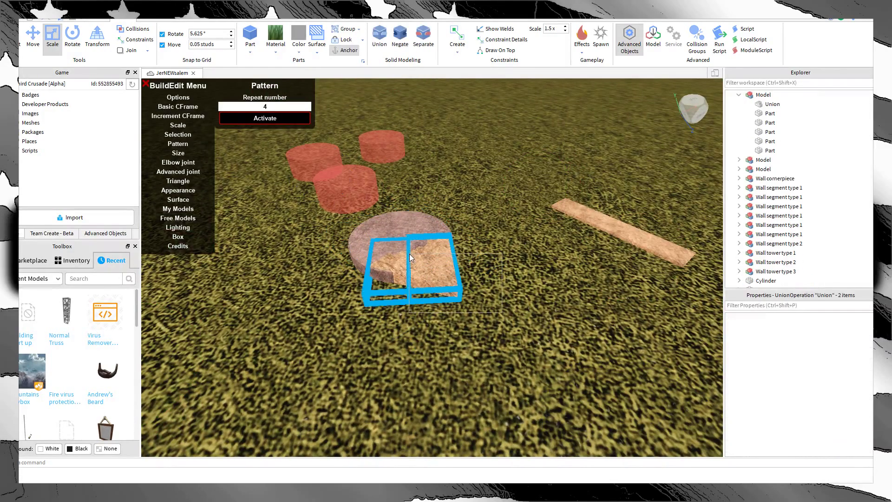
{"action": "left_click", "coordinate": [381, 47]}
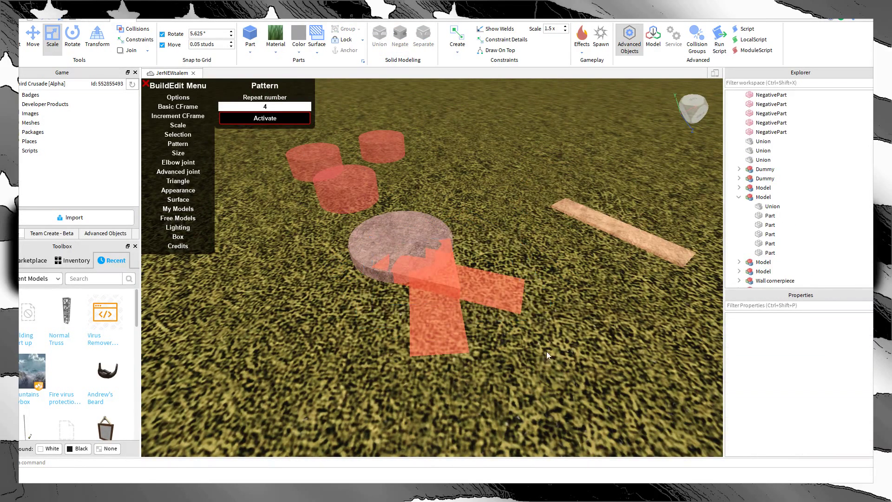
{"action": "key", "text": "ctrl+z"}
{"action": "key", "text": "ctrl+z"}
Step: Separate both cut-bar unions and turn the two negative slabs back into solid parts
{"action": "left_click", "coordinate": [418, 50]}
{"action": "left_click", "coordinate": [550, 371]}
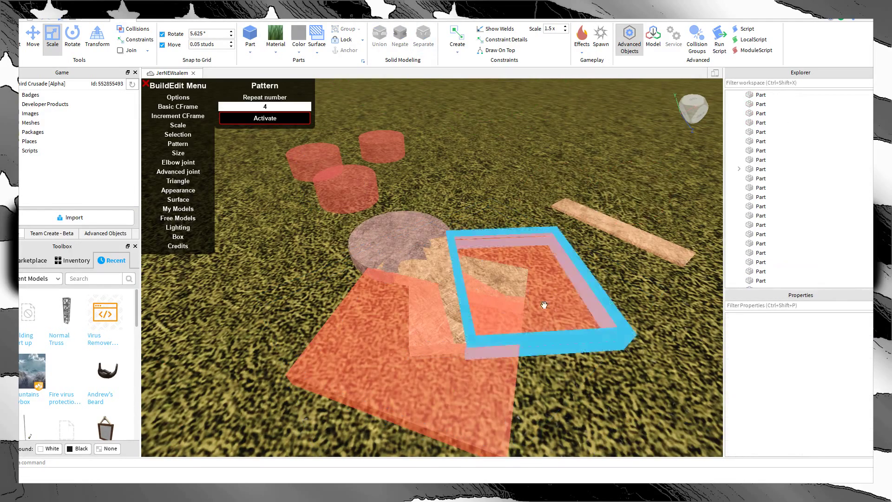
{"action": "left_click", "coordinate": [544, 304]}
{"action": "left_click", "coordinate": [446, 418], "text": "ctrl"}
{"action": "left_click", "coordinate": [399, 47]}
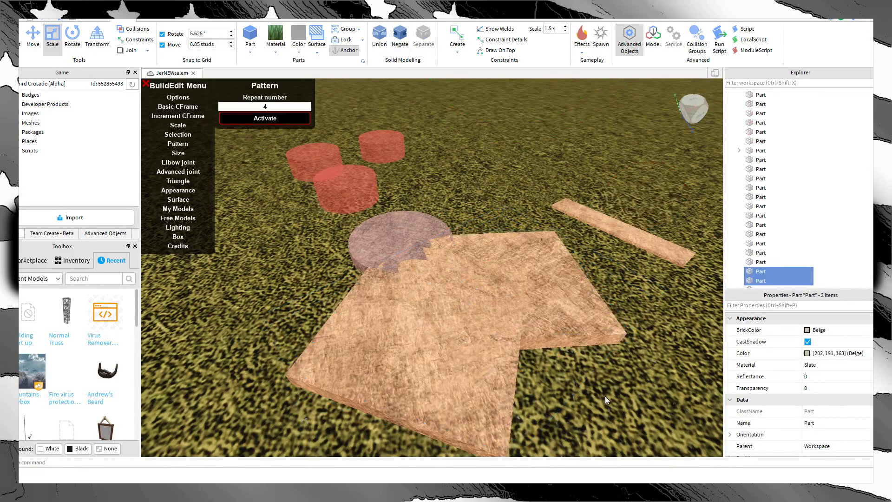
Step: Extend both wide slabs upward and downward well beyond the thickness of the crossing bars
{"action": "left_click", "coordinate": [551, 371]}
{"action": "key", "text": "d"}
{"action": "left_click", "coordinate": [351, 294]}
{"action": "scroll", "coordinate": [360, 330], "scroll_direction": "down", "scroll_amount": 2}
{"action": "left_click_drag", "start_coordinate": [380, 333], "coordinate": [385, 347]}
{"action": "left_click", "coordinate": [316, 320]}
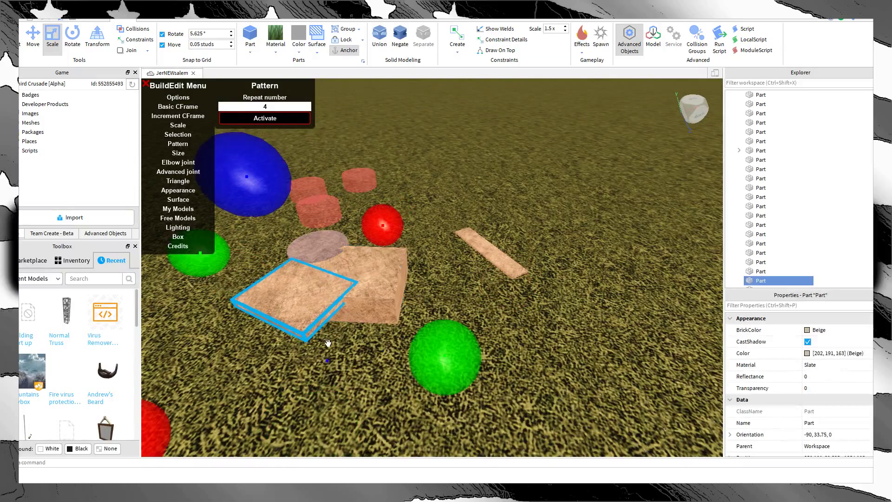
{"action": "left_click_drag", "start_coordinate": [324, 353], "coordinate": [330, 378]}
{"action": "left_click_drag", "start_coordinate": [268, 186], "coordinate": [250, 144]}
{"action": "left_click", "coordinate": [386, 260]}
{"action": "left_click_drag", "start_coordinate": [348, 181], "coordinate": [346, 141]}
Step: Negate the two heightened slabs together
{"action": "left_click", "coordinate": [345, 285], "text": "ctrl"}
{"action": "left_click", "coordinate": [345, 285], "text": "ctrl"}
{"action": "left_click", "coordinate": [330, 262], "text": "ctrl"}
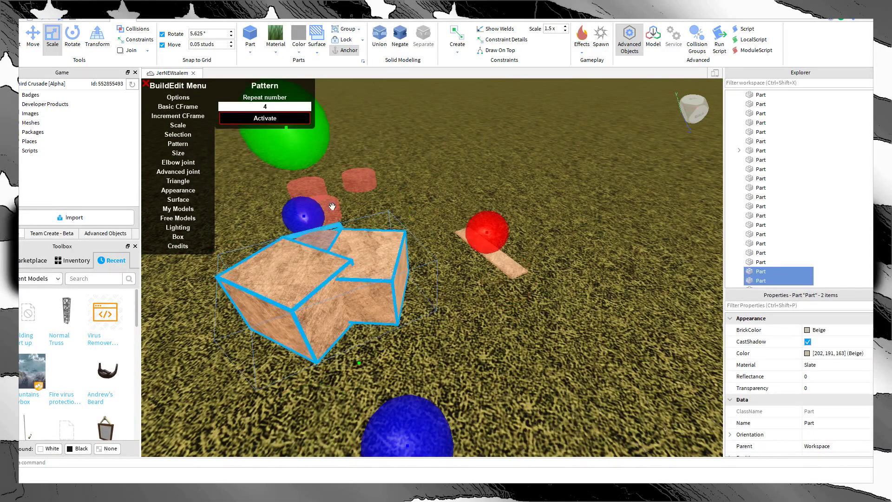
{"action": "left_click", "coordinate": [399, 42]}
{"action": "right_click_drag", "start_coordinate": [483, 218], "coordinate": [603, 358]}
Step: Union the tall 33.75° negative slab with the crossing bar it overlaps to cut that bar
{"action": "left_click", "coordinate": [557, 302]}
{"action": "left_click", "coordinate": [418, 316]}
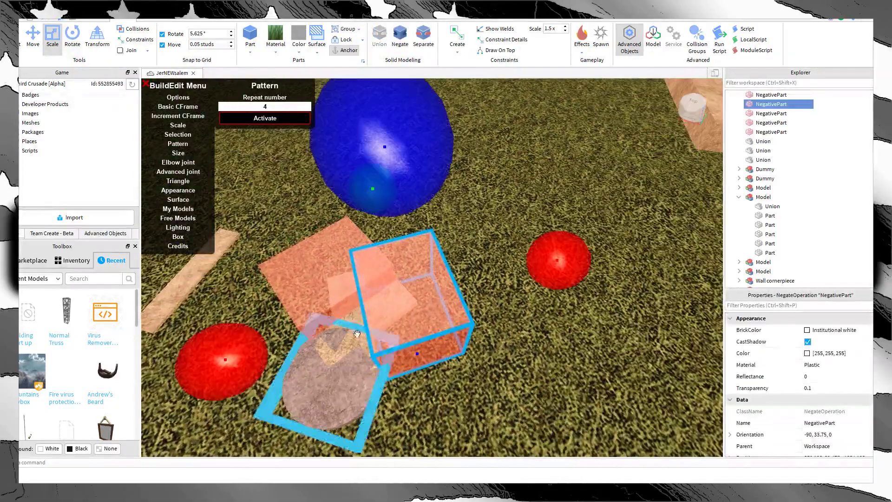
{"action": "left_click", "coordinate": [345, 315], "text": "ctrl"}
{"action": "left_click", "coordinate": [352, 326], "text": "ctrl"}
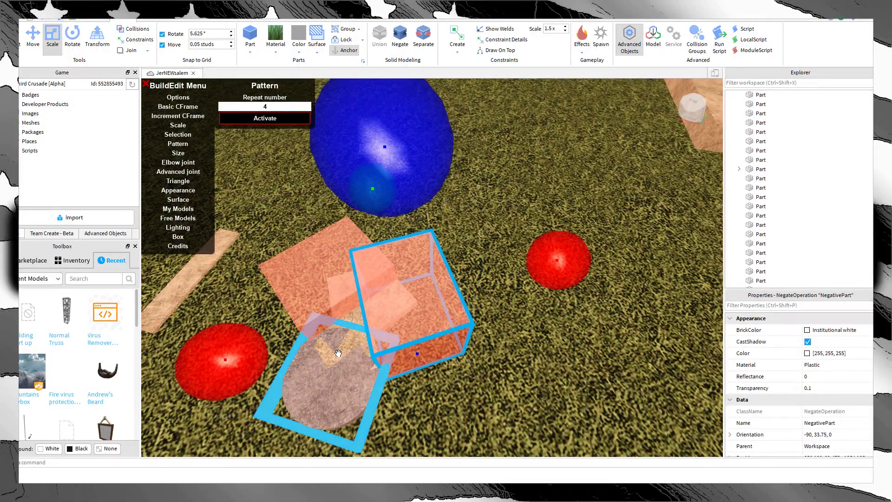
{"action": "right_click_drag", "start_coordinate": [391, 324], "coordinate": [420, 338]}
{"action": "scroll", "coordinate": [406, 268], "scroll_direction": "down", "scroll_amount": 5}
{"action": "scroll", "coordinate": [405, 269], "scroll_direction": "up", "scroll_amount": 5}
{"action": "left_click", "coordinate": [438, 390], "text": "ctrl"}
{"action": "right_click_drag", "start_coordinate": [444, 384], "coordinate": [444, 384]}
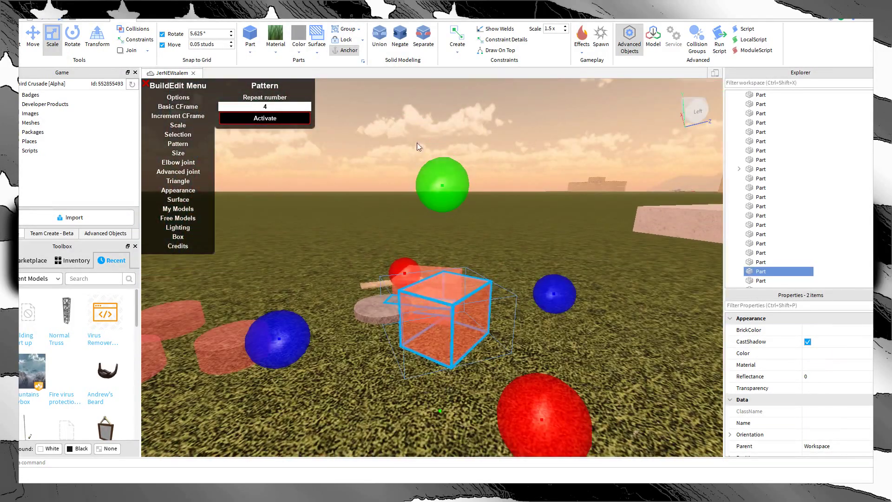
{"action": "left_click", "coordinate": [375, 46]}
{"action": "left_click", "coordinate": [517, 216]}
Step: Union the tall −33.75° negative slab with the remaining crossing bar to cut it
{"action": "right_click_drag", "start_coordinate": [517, 216], "coordinate": [518, 216]}
{"action": "left_click_drag", "start_coordinate": [518, 216], "coordinate": [361, 305]}
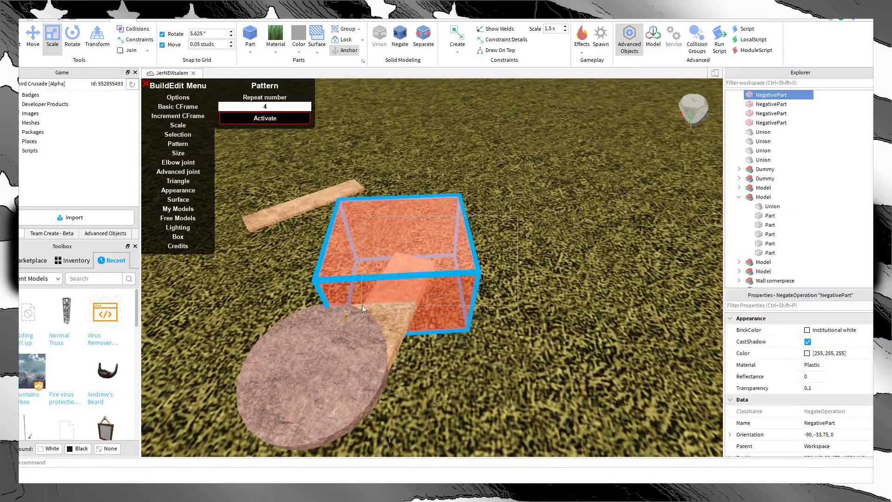
{"action": "left_click_drag", "start_coordinate": [358, 354], "coordinate": [371, 327]}
{"action": "left_click", "coordinate": [386, 50]}
{"action": "left_click", "coordinate": [529, 291]}
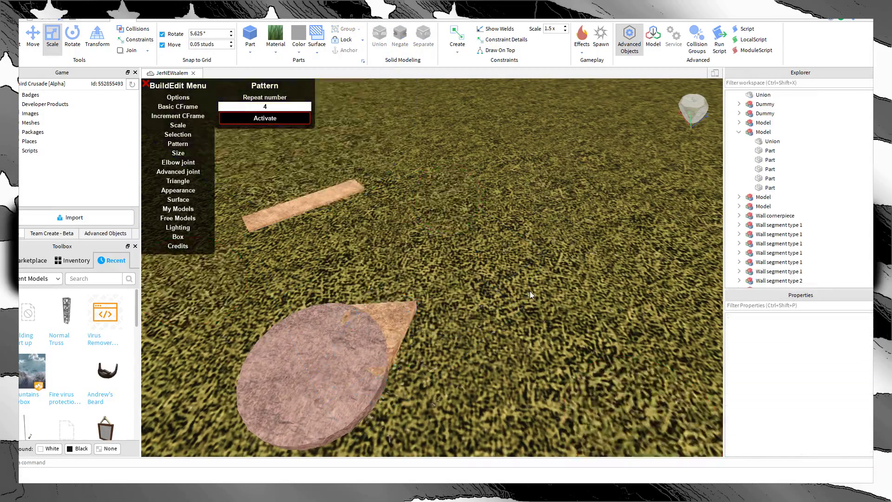
Step: Union the grey cylinder with the two cut crossing bars into one teardrop-shaped solid
{"action": "right_click_drag", "start_coordinate": [530, 290], "coordinate": [492, 320]}
{"action": "scroll", "coordinate": [530, 309], "scroll_direction": "up", "scroll_amount": 3}
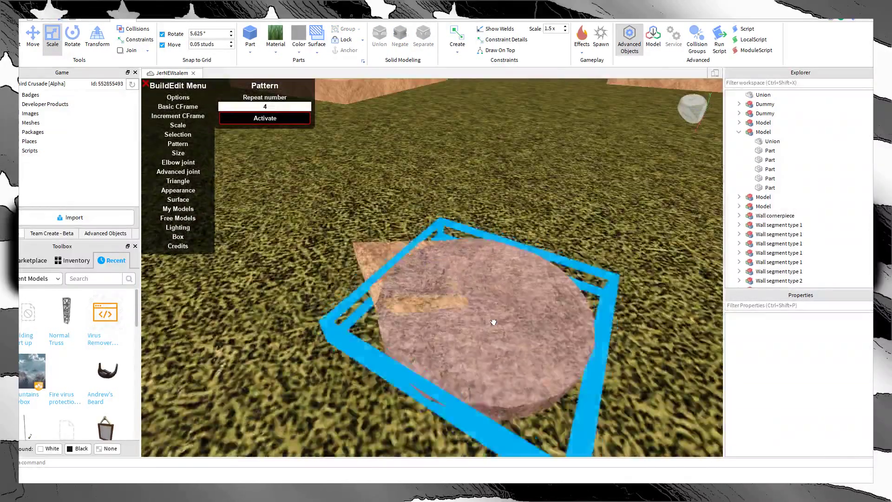
{"action": "left_click", "coordinate": [492, 320]}
{"action": "left_click_drag", "start_coordinate": [345, 228], "coordinate": [464, 335]}
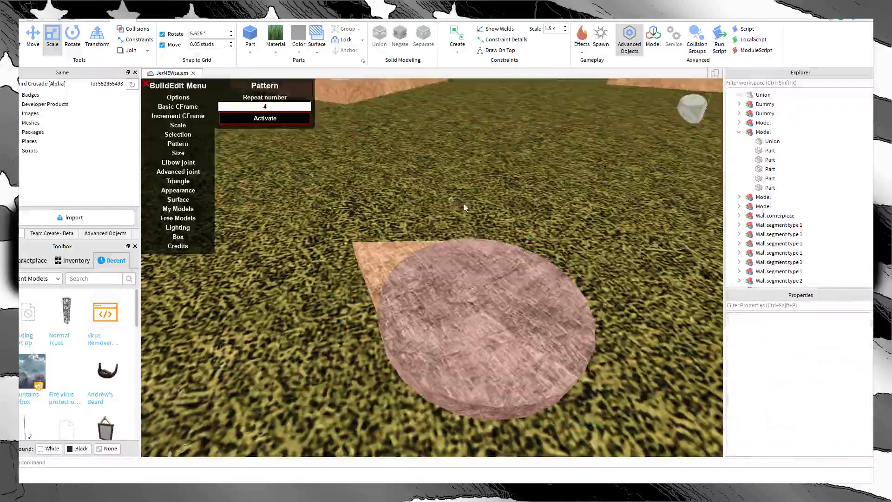
{"action": "right_click_drag", "start_coordinate": [468, 205], "coordinate": [468, 205]}
Step: Enable UsePartColor on the teardrop union so the whole shape takes the beige colour
{"action": "left_click", "coordinate": [460, 223]}
{"action": "scroll", "coordinate": [827, 406], "scroll_direction": "down", "scroll_amount": 3}
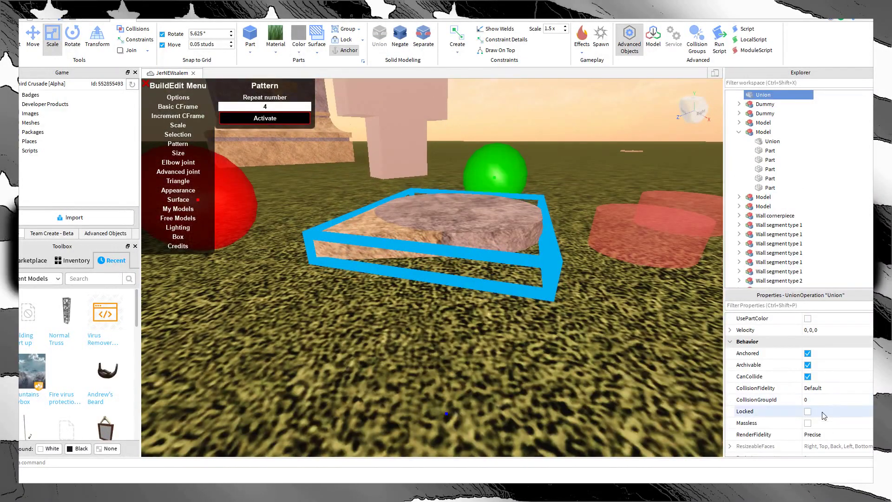
{"action": "left_click", "coordinate": [807, 319]}
{"action": "left_click", "coordinate": [495, 314]}
Step: Widen the loose beige bar and cross it with a duplicate rotated 90° to form a small cross
{"action": "right_click_drag", "start_coordinate": [495, 314], "coordinate": [481, 278]}
{"action": "scroll", "coordinate": [507, 320], "scroll_direction": "down", "scroll_amount": 8}
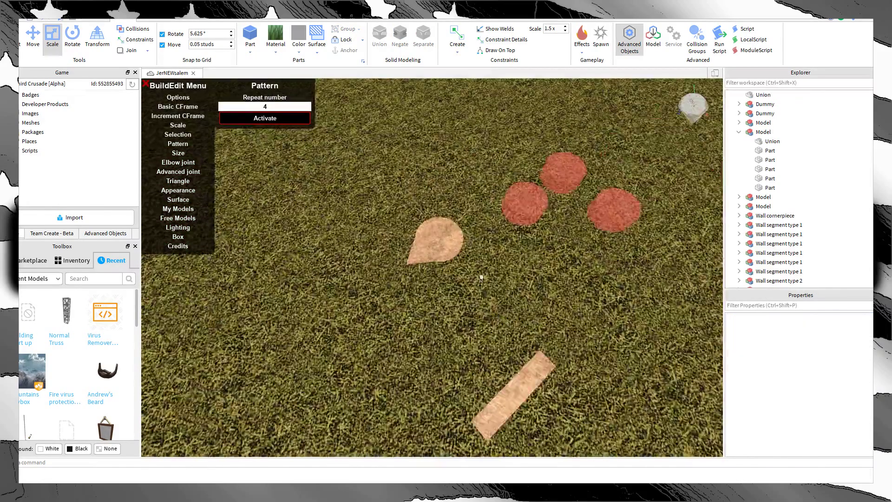
{"action": "scroll", "coordinate": [508, 319], "scroll_direction": "up", "scroll_amount": 2}
{"action": "left_click", "coordinate": [490, 348]}
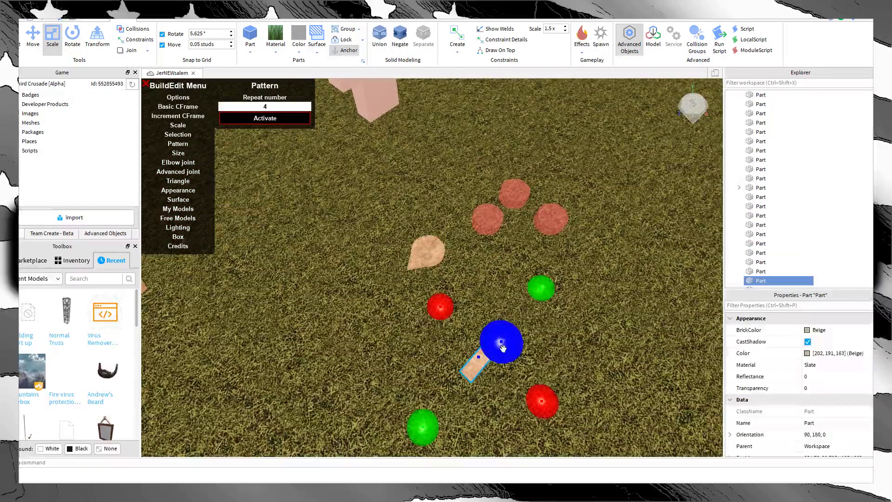
{"action": "right_click_drag", "start_coordinate": [502, 348], "coordinate": [516, 350]}
{"action": "scroll", "coordinate": [516, 350], "scroll_direction": "up", "scroll_amount": 3}
{"action": "left_click_drag", "start_coordinate": [394, 251], "coordinate": [379, 251]}
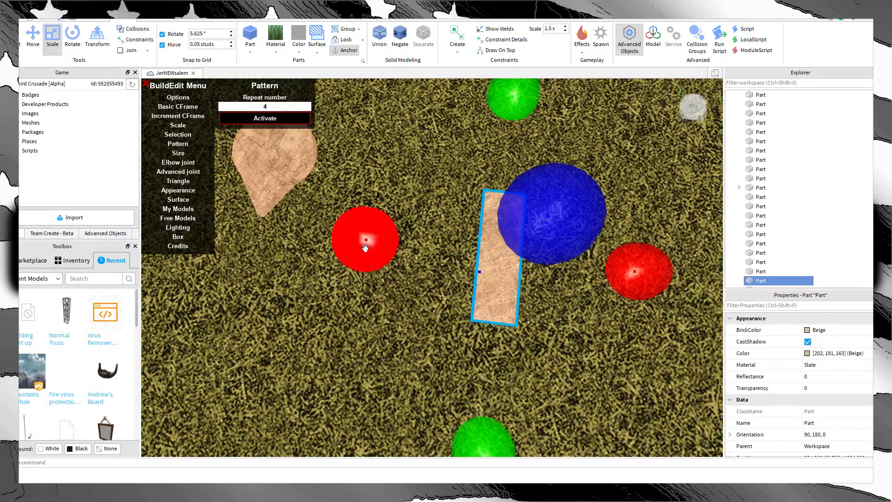
{"action": "key", "text": "ctrl+d"}
{"action": "key", "text": "ctrl+r"}
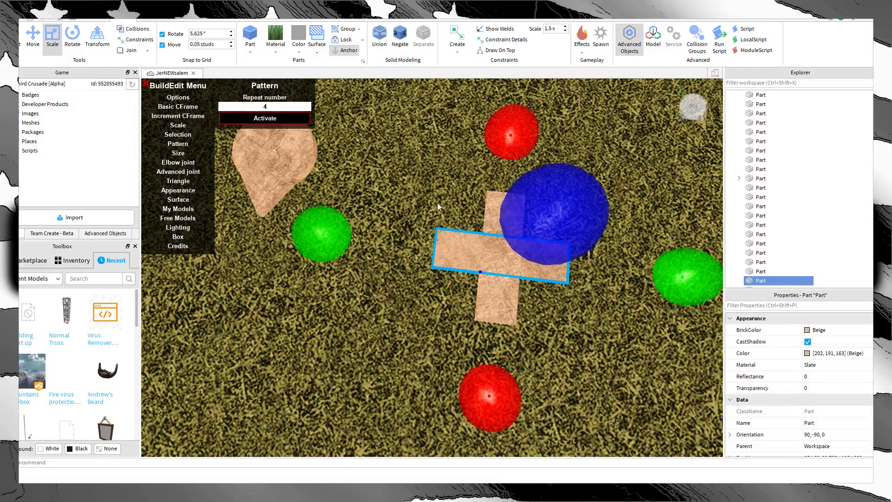
Step: Move the beige teardrop union beside the small cross, next to one of its inner corners
{"action": "left_click", "coordinate": [436, 204]}
{"action": "scroll", "coordinate": [303, 190], "scroll_direction": "down", "scroll_amount": 3}
{"action": "left_click_drag", "start_coordinate": [345, 203], "coordinate": [435, 241]}
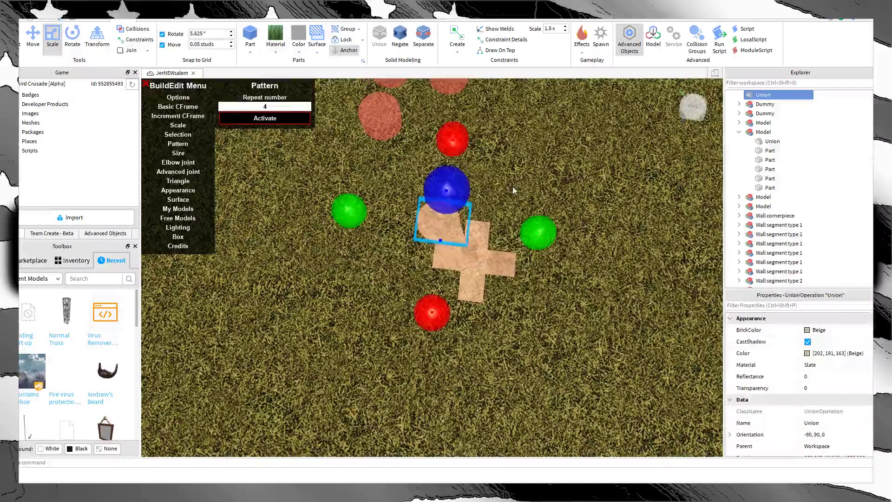
{"action": "scroll", "coordinate": [511, 186], "scroll_direction": "up", "scroll_amount": 3}
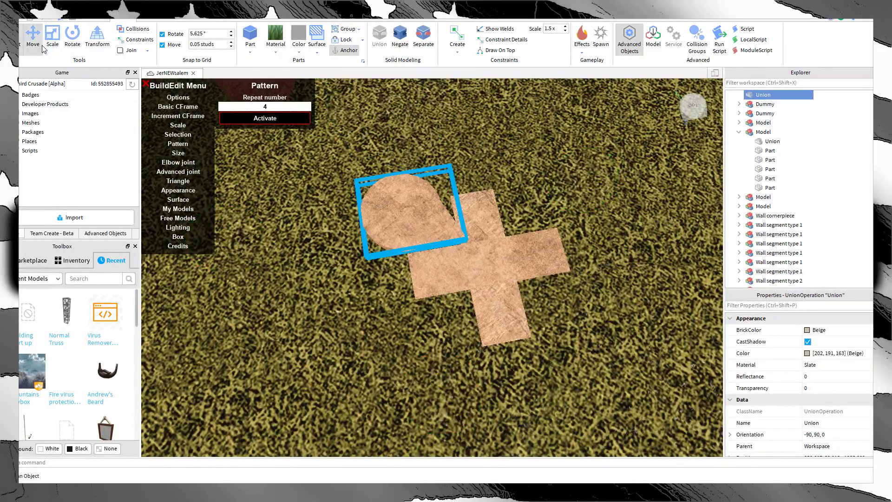
{"action": "right_click_drag", "start_coordinate": [515, 194], "coordinate": [507, 196]}
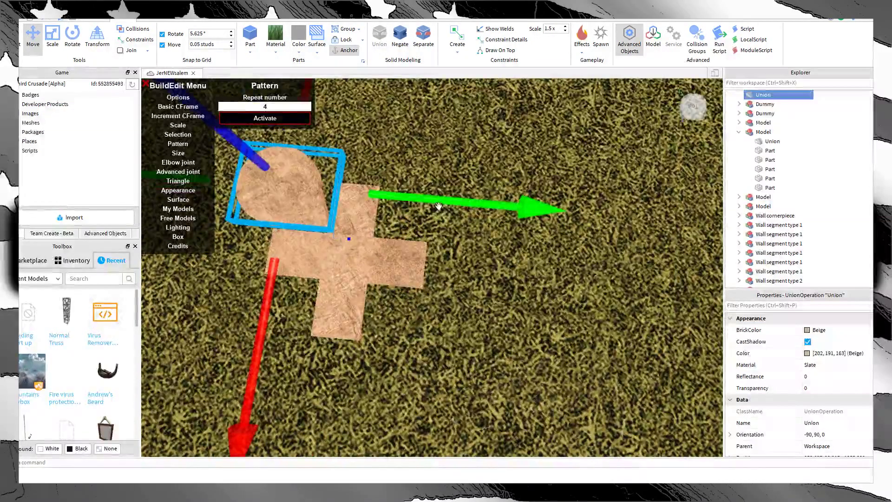
{"action": "mouse_move", "coordinate": [297, 201]}
{"action": "left_mouse_down"}
{"action": "mouse_move", "coordinate": [275, 206]}
{"action": "mouse_move", "coordinate": [289, 195]}
{"action": "left_mouse_up"}
{"action": "left_click", "coordinate": [455, 243]}
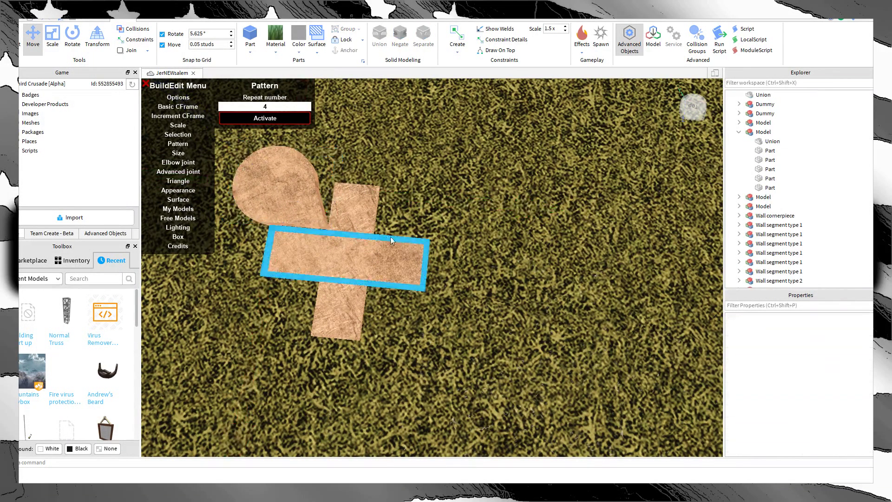
Step: Shift the teardrop union over the two neighbouring arms of the small cross
{"action": "left_click", "coordinate": [284, 199]}
{"action": "right_click_drag", "start_coordinate": [312, 200], "coordinate": [307, 202]}
{"action": "left_click", "coordinate": [273, 296]}
{"action": "right_click_drag", "start_coordinate": [418, 260], "coordinate": [471, 205]}
{"action": "scroll", "coordinate": [430, 255], "scroll_direction": "up", "scroll_amount": 4}
{"action": "left_click", "coordinate": [372, 191]}
{"action": "right_click_drag", "start_coordinate": [372, 190], "coordinate": [369, 196]}
{"action": "scroll", "coordinate": [368, 197], "scroll_direction": "down", "scroll_amount": 4}
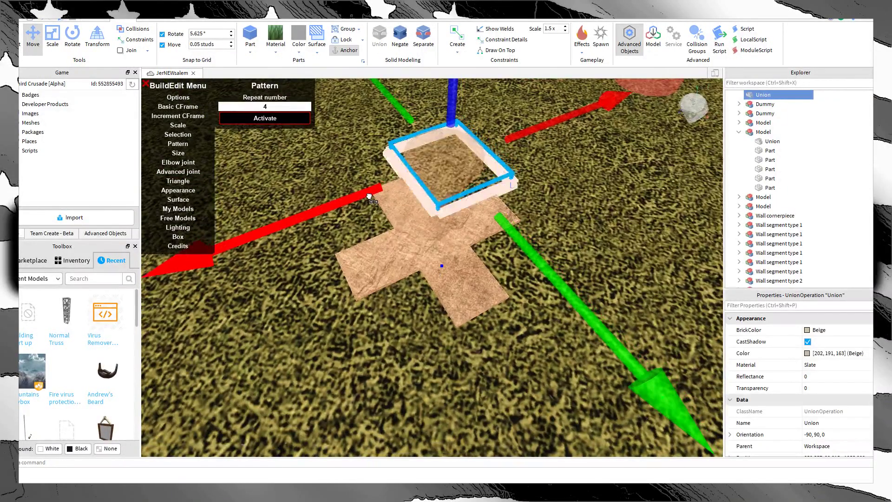
{"action": "right_click_drag", "start_coordinate": [496, 268], "coordinate": [516, 274]}
{"action": "mouse_move", "coordinate": [625, 146]}
{"action": "left_mouse_down"}
{"action": "mouse_move", "coordinate": [623, 127]}
{"action": "mouse_move", "coordinate": [618, 147]}
{"action": "left_mouse_up"}
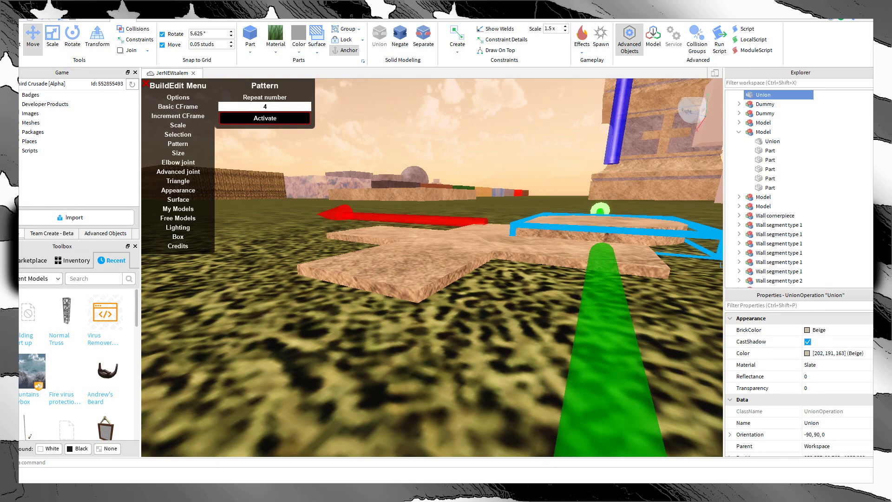
Step: Adjust the teardrop union so it sits between two arms with its tip pointing at the cross's centre
{"action": "right_click_drag", "start_coordinate": [322, 246], "coordinate": [415, 305]}
{"action": "left_click", "coordinate": [415, 309]}
{"action": "left_click_drag", "start_coordinate": [498, 249], "coordinate": [457, 232]}
{"action": "left_click", "coordinate": [403, 348]}
{"action": "right_click_drag", "start_coordinate": [406, 348], "coordinate": [405, 348]}
{"action": "scroll", "coordinate": [405, 348], "scroll_direction": "down", "scroll_amount": 5}
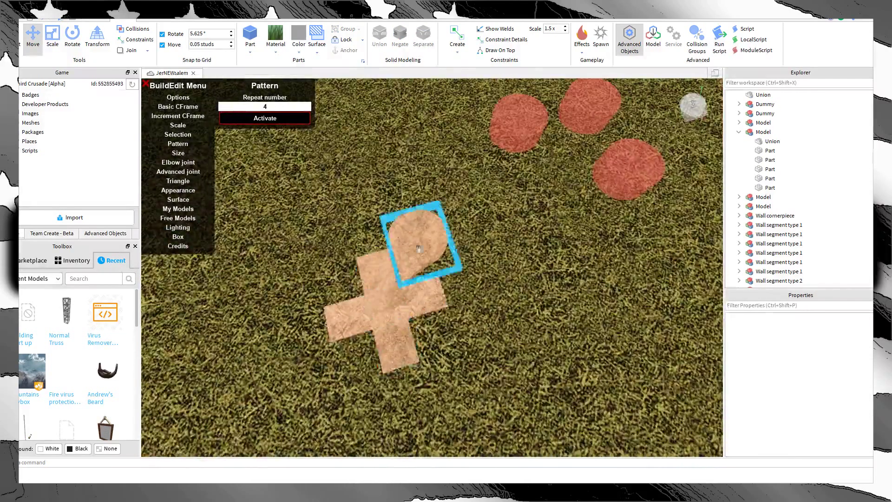
{"action": "left_click", "coordinate": [420, 245]}
{"action": "left_click_drag", "start_coordinate": [449, 363], "coordinate": [452, 380]}
{"action": "left_click_drag", "start_coordinate": [520, 229], "coordinate": [517, 231]}
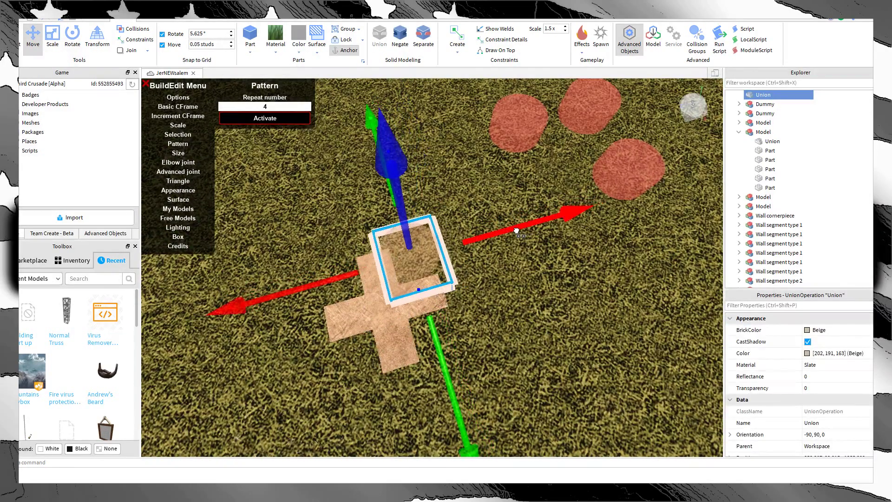
{"action": "left_click_drag", "start_coordinate": [437, 392], "coordinate": [437, 392]}
{"action": "scroll", "coordinate": [473, 360], "scroll_direction": "up", "scroll_amount": 4}
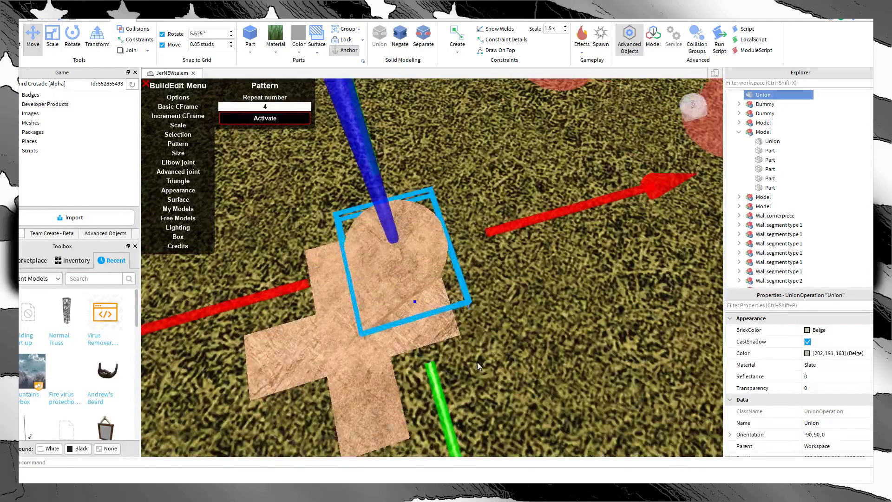
Step: Delete the beige teardrop union from the small cross
{"action": "left_click", "coordinate": [496, 352]}
{"action": "right_click_drag", "start_coordinate": [497, 352], "coordinate": [463, 337]}
{"action": "scroll", "coordinate": [496, 353], "scroll_direction": "down", "scroll_amount": 4}
{"action": "scroll", "coordinate": [464, 337], "scroll_direction": "up", "scroll_amount": 4}
{"action": "scroll", "coordinate": [464, 337], "scroll_direction": "down", "scroll_amount": 3}
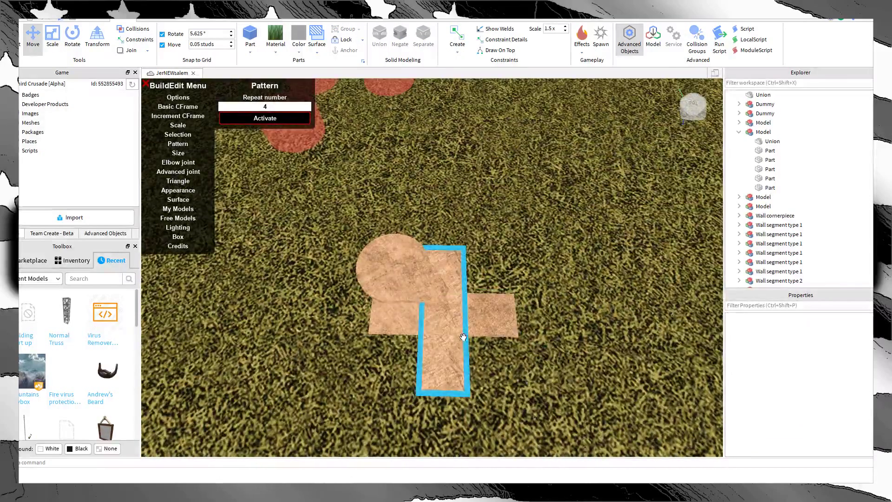
{"action": "left_click", "coordinate": [416, 263]}
{"action": "scroll", "coordinate": [473, 210], "scroll_direction": "down", "scroll_amount": 4}
{"action": "key", "text": "Delete"}
{"action": "scroll", "coordinate": [377, 192], "scroll_direction": "down", "scroll_amount": 4}
Step: Delete both crossed beige bars of the small cross near the negative cylinders
{"action": "right_click_drag", "start_coordinate": [426, 244], "coordinate": [426, 243]}
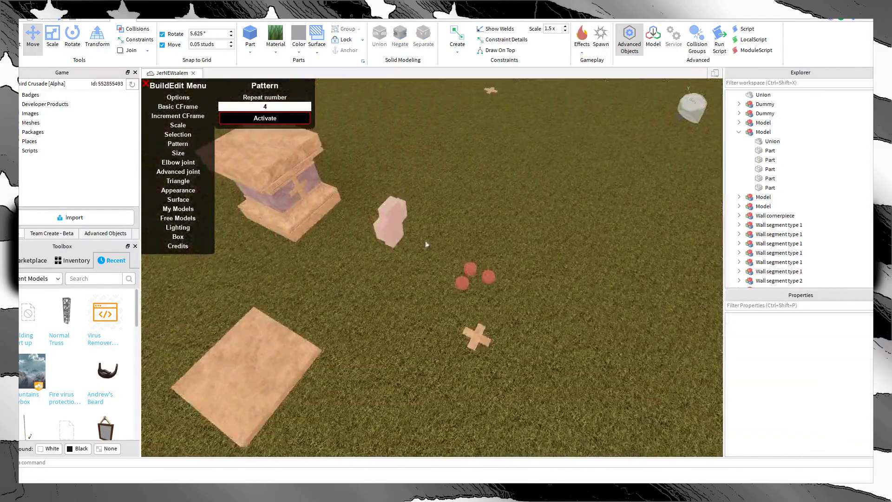
{"action": "left_click_drag", "start_coordinate": [466, 443], "coordinate": [406, 322]}
{"action": "key", "text": "Delete"}
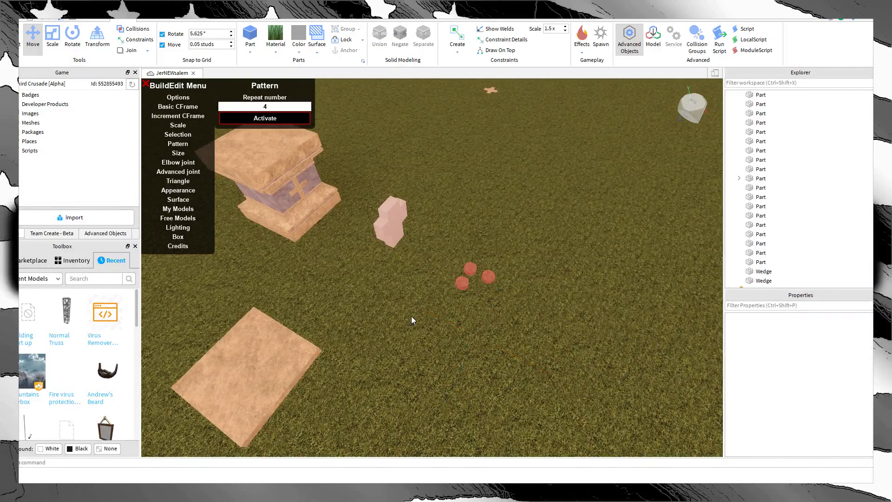
Step: Examine the beige cross on the pedestal's grey panel up close and from a distance
{"action": "right_click_drag", "start_coordinate": [411, 316], "coordinate": [411, 316]}
{"action": "scroll", "coordinate": [400, 303], "scroll_direction": "up", "scroll_amount": 5}
{"action": "scroll", "coordinate": [400, 303], "scroll_direction": "down", "scroll_amount": 3}
{"action": "scroll", "coordinate": [400, 303], "scroll_direction": "up", "scroll_amount": 5}
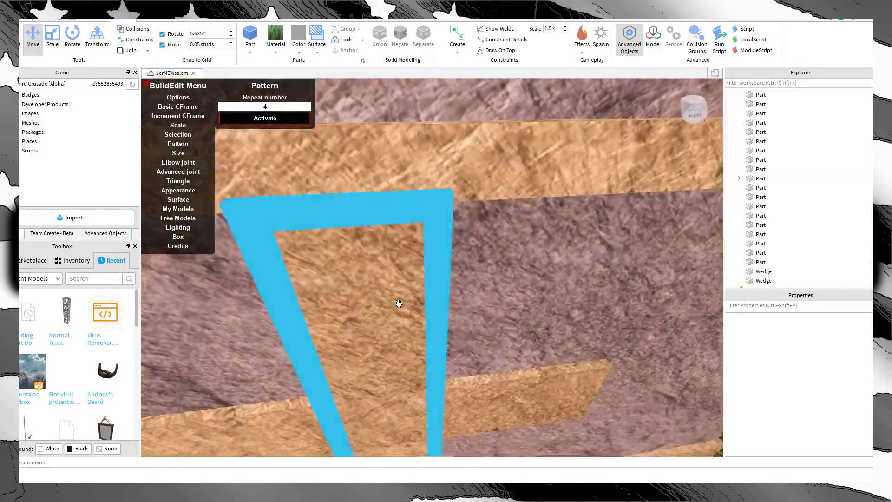
{"action": "scroll", "coordinate": [398, 303], "scroll_direction": "down", "scroll_amount": 4}
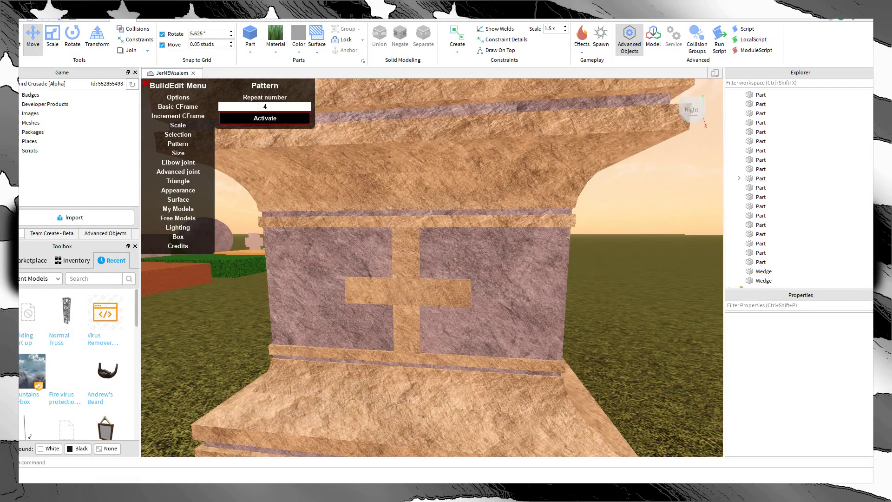
{"action": "scroll", "coordinate": [279, 294], "scroll_direction": "down", "scroll_amount": 6}
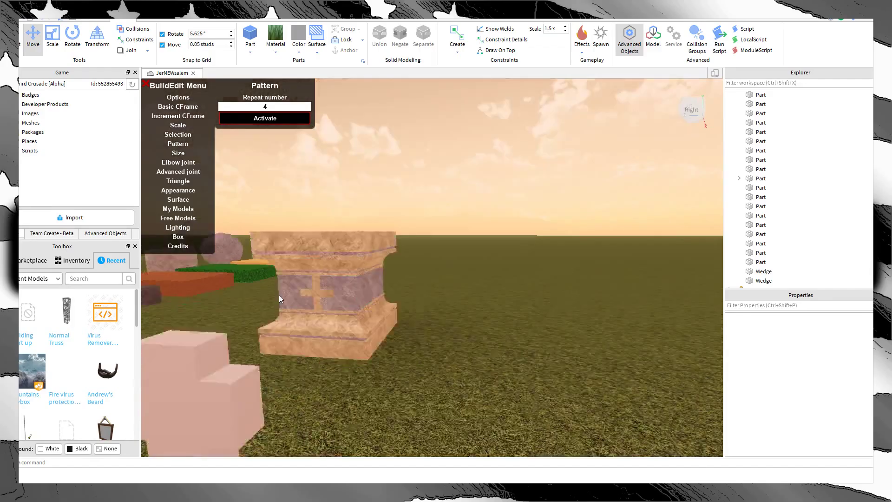
Step: Move one negative cylinder away from the other two and turn it back into a solid grey cylinder
{"action": "right_click_drag", "start_coordinate": [279, 294], "coordinate": [518, 320]}
{"action": "scroll", "coordinate": [518, 320], "scroll_direction": "up", "scroll_amount": 3}
{"action": "left_click_drag", "start_coordinate": [504, 306], "coordinate": [436, 252]}
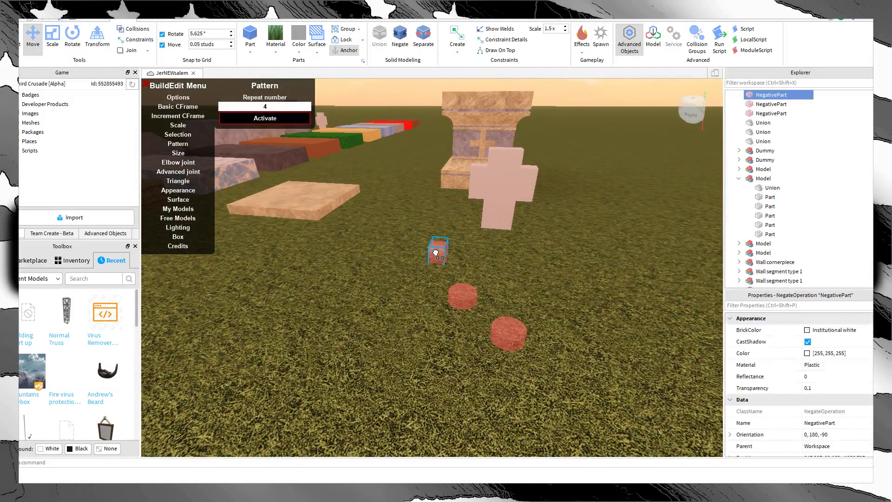
{"action": "key", "text": "w"}
{"action": "left_click", "coordinate": [399, 38]}
{"action": "right_click_drag", "start_coordinate": [523, 263], "coordinate": [523, 259]}
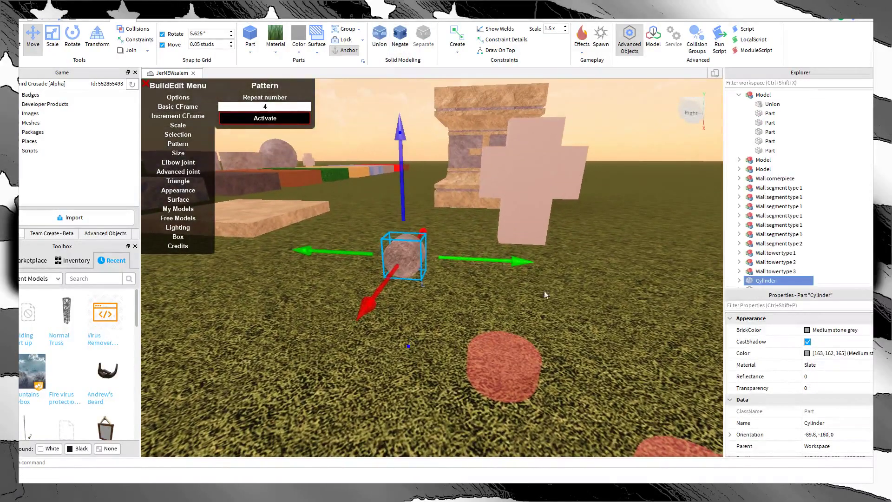
Step: Duplicate the large flat beige slab and place the copy against the grey cylinder
{"action": "left_click", "coordinate": [545, 291]}
{"action": "key", "text": "a"}
{"action": "left_click", "coordinate": [359, 221]}
{"action": "key", "text": "ctrl+d"}
{"action": "left_click", "coordinate": [403, 294]}
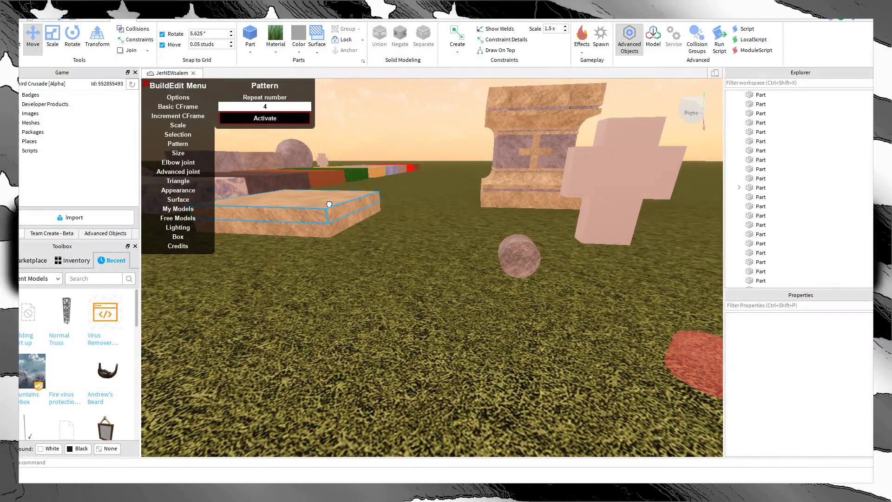
{"action": "left_click_drag", "start_coordinate": [328, 205], "coordinate": [461, 262]}
{"action": "key", "text": "d"}
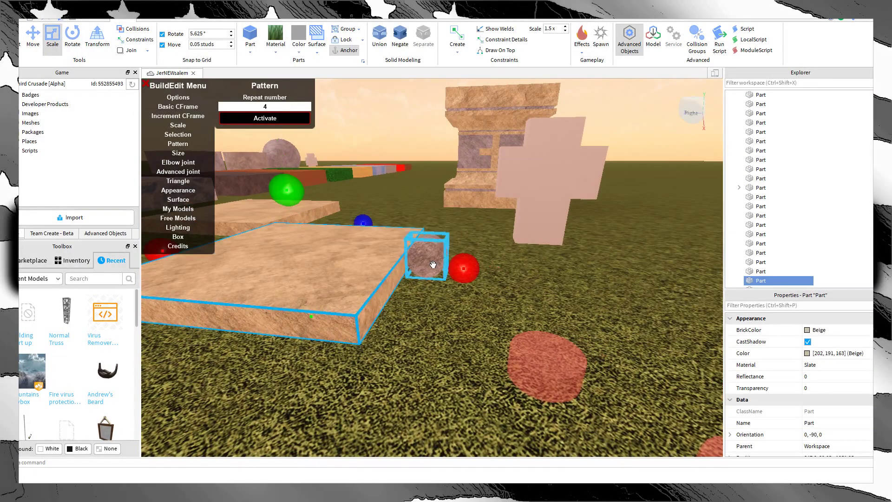
Step: Extend the slab copy sideways so its edge overlaps part of the grey cylinder
{"action": "left_click_drag", "start_coordinate": [474, 274], "coordinate": [498, 273]}
{"action": "left_click", "coordinate": [438, 250]}
{"action": "scroll", "coordinate": [442, 251], "scroll_direction": "up", "scroll_amount": 3}
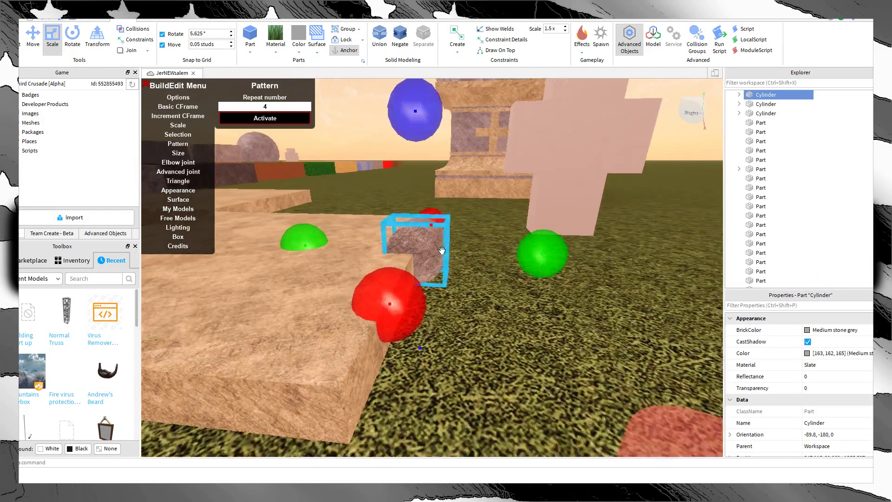
{"action": "right_click_drag", "start_coordinate": [442, 250], "coordinate": [440, 261]}
{"action": "scroll", "coordinate": [442, 251], "scroll_direction": "down", "scroll_amount": 3}
{"action": "scroll", "coordinate": [441, 251], "scroll_direction": "up", "scroll_amount": 2}
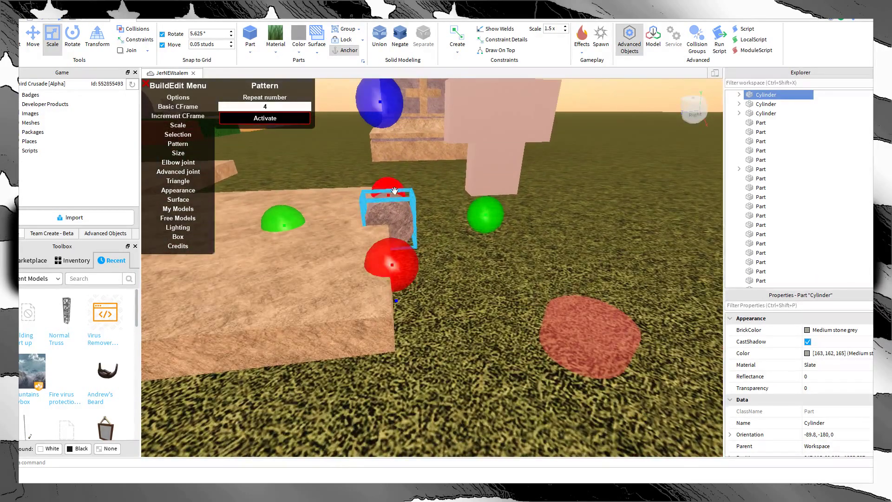
Step: Increase the slab copy's height upward well above the grey cylinder
{"action": "left_click", "coordinate": [358, 244]}
{"action": "scroll", "coordinate": [372, 183], "scroll_direction": "down", "scroll_amount": 4}
{"action": "right_click_drag", "start_coordinate": [358, 244], "coordinate": [374, 171]}
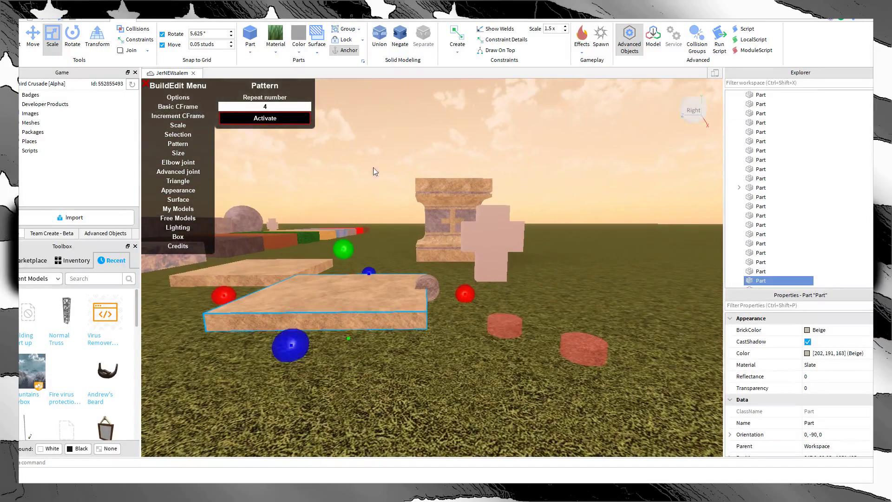
{"action": "left_click_drag", "start_coordinate": [340, 237], "coordinate": [338, 190]}
Step: Move the grey cylinder along the side edge of the heightened slab
{"action": "left_click", "coordinate": [426, 286]}
{"action": "scroll", "coordinate": [424, 267], "scroll_direction": "up", "scroll_amount": 5}
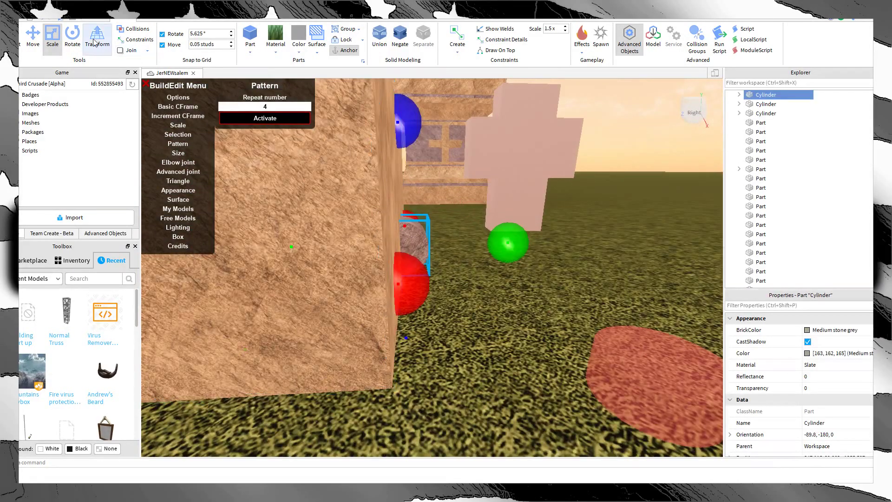
{"action": "right_click_drag", "start_coordinate": [401, 175], "coordinate": [401, 176]}
{"action": "scroll", "coordinate": [401, 175], "scroll_direction": "up", "scroll_amount": 2}
{"action": "scroll", "coordinate": [400, 175], "scroll_direction": "down", "scroll_amount": 3}
{"action": "scroll", "coordinate": [400, 175], "scroll_direction": "up", "scroll_amount": 3}
{"action": "scroll", "coordinate": [401, 175], "scroll_direction": "down", "scroll_amount": 3}
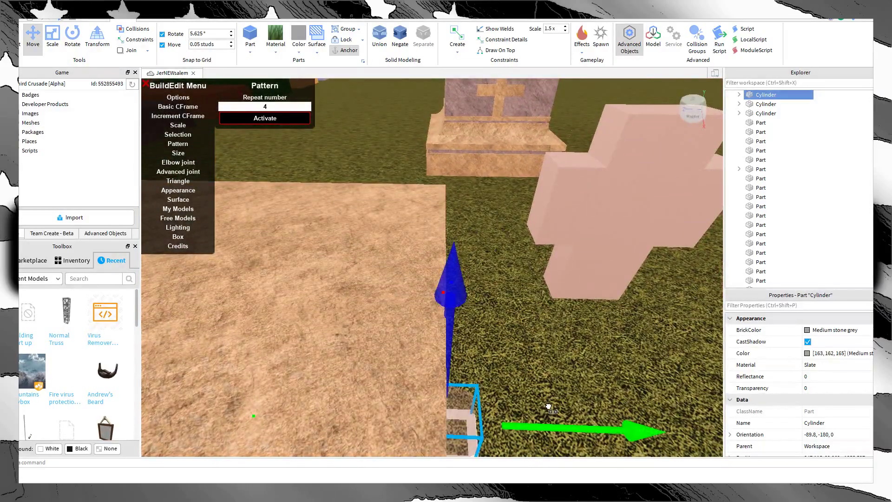
{"action": "right_click_drag", "start_coordinate": [550, 369], "coordinate": [550, 369]}
{"action": "left_click_drag", "start_coordinate": [442, 378], "coordinate": [513, 399]}
{"action": "key", "text": "Delete"}
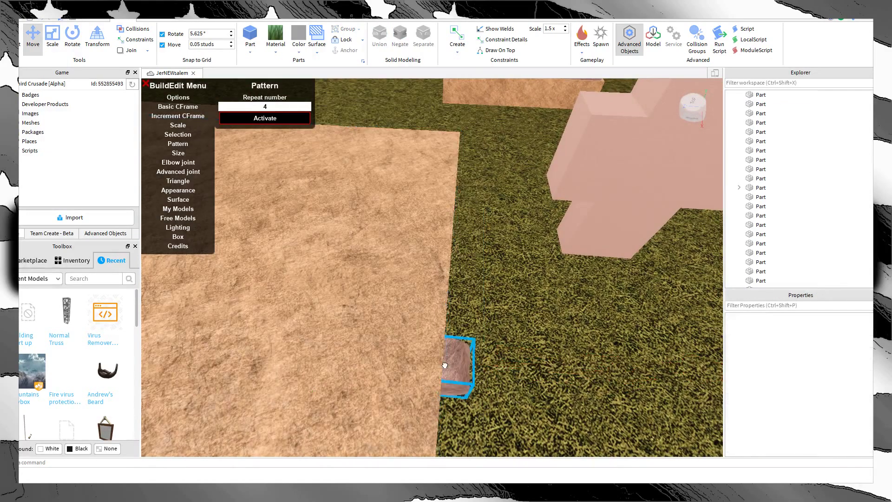
Step: Raise the grey cylinder to the top of the heightened slab and position it straddling the slab's side edge
{"action": "left_click_drag", "start_coordinate": [452, 367], "coordinate": [385, 208]}
{"action": "left_click", "coordinate": [483, 299]}
{"action": "left_click", "coordinate": [404, 272]}
{"action": "left_click_drag", "start_coordinate": [543, 253], "coordinate": [598, 261]}
{"action": "scroll", "coordinate": [611, 335], "scroll_direction": "down", "scroll_amount": 3}
{"action": "right_click_drag", "start_coordinate": [610, 335], "coordinate": [594, 327]}
{"action": "scroll", "coordinate": [593, 327], "scroll_direction": "up", "scroll_amount": 3}
{"action": "scroll", "coordinate": [594, 327], "scroll_direction": "down", "scroll_amount": 3}
{"action": "scroll", "coordinate": [462, 289], "scroll_direction": "up", "scroll_amount": 3}
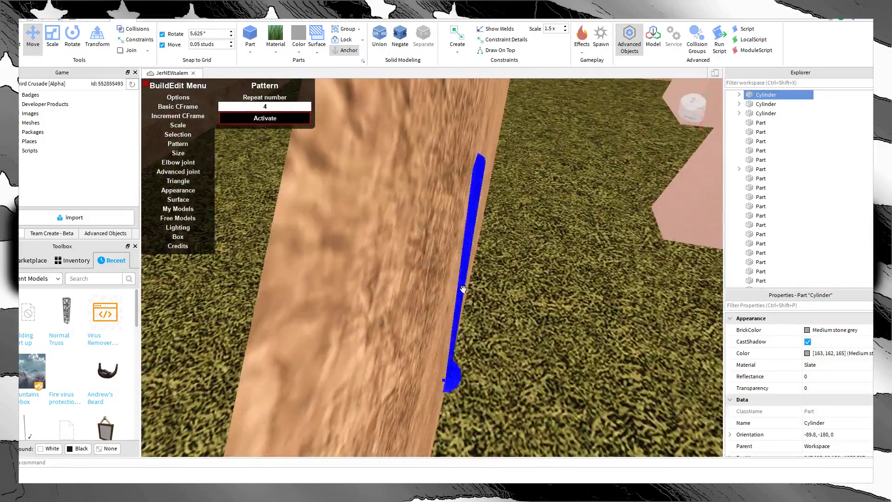
{"action": "scroll", "coordinate": [459, 273], "scroll_direction": "down", "scroll_amount": 4}
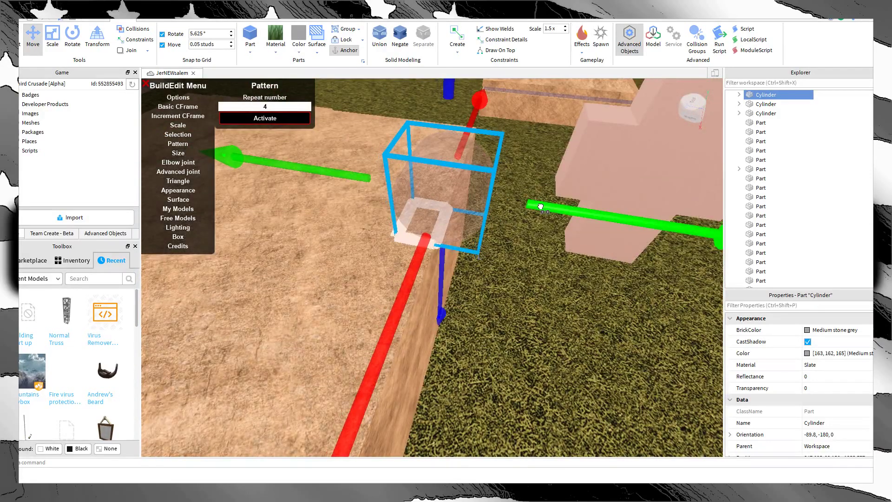
{"action": "right_click_drag", "start_coordinate": [519, 239], "coordinate": [471, 259]}
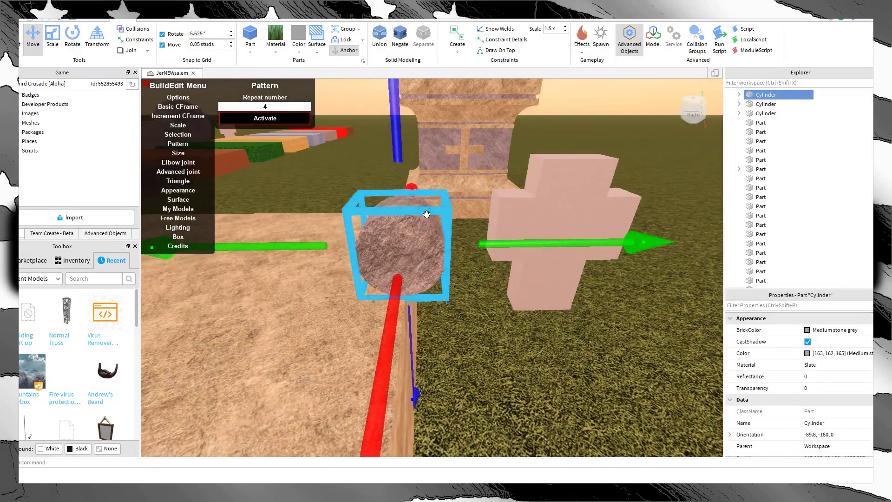
Step: Resize the grey cylinder and place it partly embedded in the heightened slab's side face
{"action": "key", "text": "ctrl+3"}
{"action": "right_click_drag", "start_coordinate": [549, 256], "coordinate": [441, 208]}
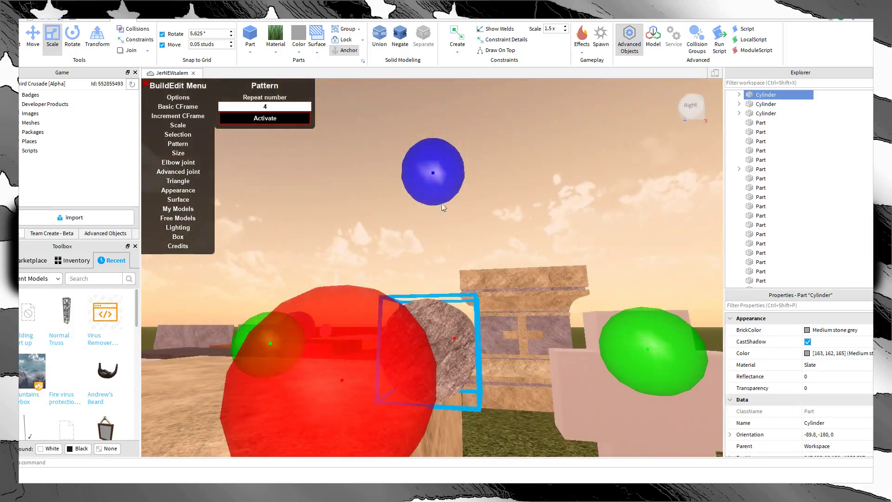
{"action": "left_click_drag", "start_coordinate": [433, 186], "coordinate": [424, 184]}
{"action": "right_click_drag", "start_coordinate": [424, 185], "coordinate": [423, 227]}
{"action": "left_click", "coordinate": [32, 39]}
{"action": "key", "text": "f"}
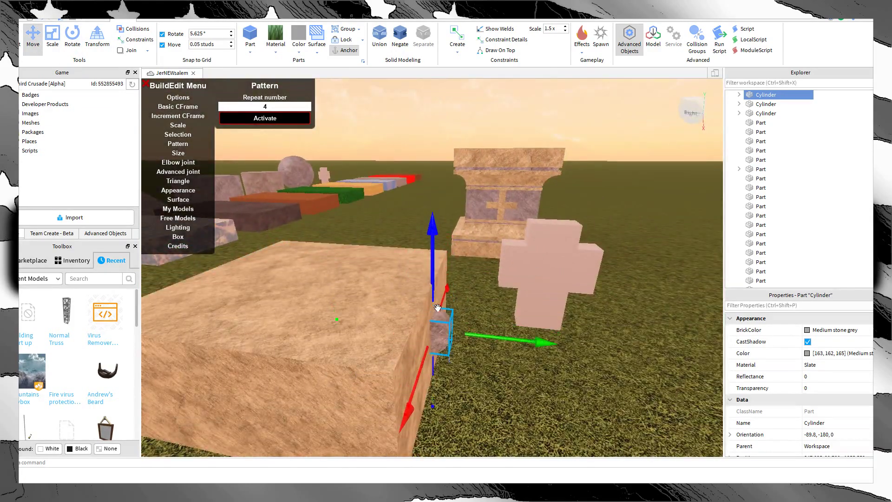
{"action": "scroll", "coordinate": [437, 308], "scroll_direction": "up", "scroll_amount": 2}
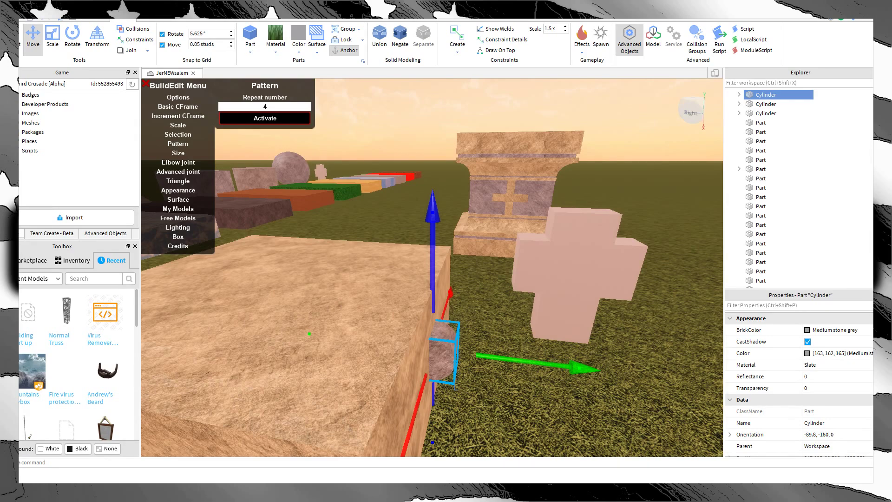
Step: Negate the heightened beige slab and union it with the grey cylinder to cut the cylinder down
{"action": "key", "text": "ctrl+z"}
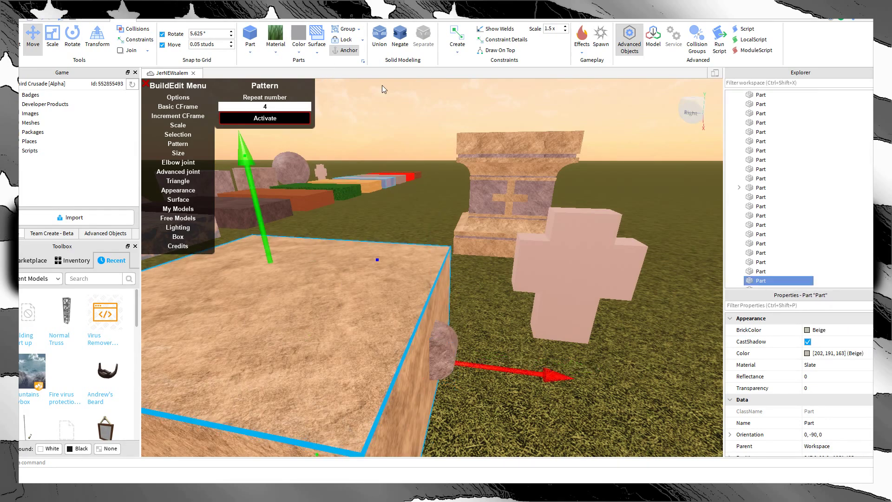
{"action": "left_click", "coordinate": [400, 38]}
{"action": "left_click", "coordinate": [441, 348], "text": "ctrl"}
{"action": "left_click", "coordinate": [379, 38]}
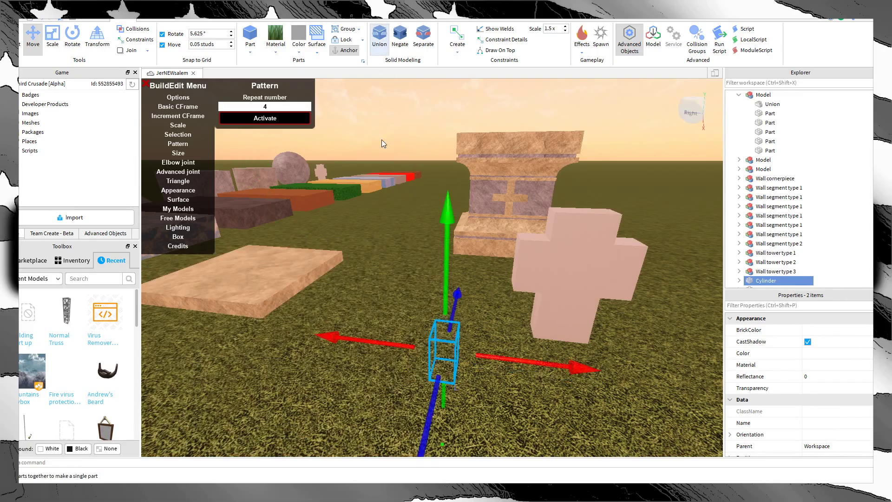
Step: Tilt the cut cylinder piece until its flat face points upward
{"action": "left_click", "coordinate": [452, 393]}
{"action": "right_click_drag", "start_coordinate": [452, 392], "coordinate": [487, 355]}
{"action": "left_click_drag", "start_coordinate": [487, 260], "coordinate": [471, 297]}
{"action": "right_click_drag", "start_coordinate": [471, 297], "coordinate": [477, 324]}
{"action": "key", "text": "ctrl+t"}
{"action": "left_click_drag", "start_coordinate": [471, 297], "coordinate": [481, 324]}
{"action": "right_click_drag", "start_coordinate": [479, 324], "coordinate": [481, 324]}
{"action": "key", "text": "ctrl+t"}
{"action": "key", "text": "ctrl+t"}
{"action": "key", "text": "ctrl+t"}
Step: Try the cut cylinder piece against the cross on the pedestal's grey panel
{"action": "left_click_drag", "start_coordinate": [480, 324], "coordinate": [519, 324]}
{"action": "key", "text": "s"}
{"action": "key", "text": "d"}
{"action": "right_click_drag", "start_coordinate": [476, 338], "coordinate": [522, 302]}
{"action": "left_click_drag", "start_coordinate": [520, 324], "coordinate": [479, 230]}
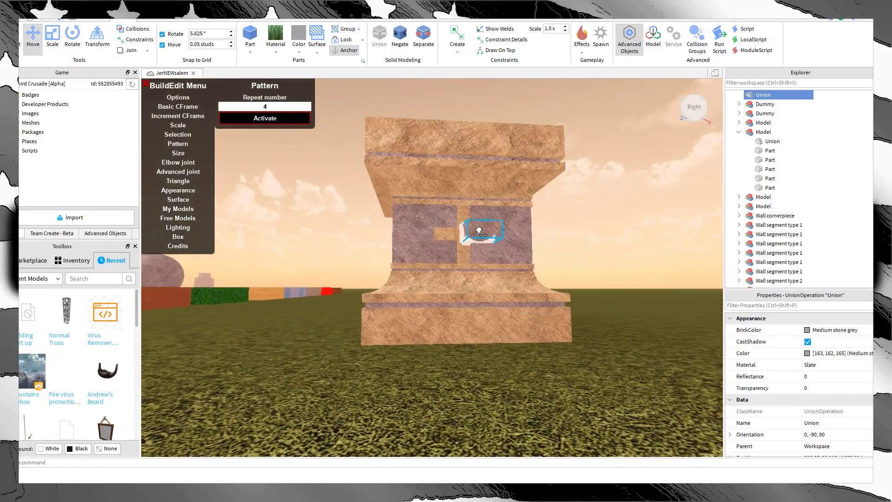
{"action": "left_click", "coordinate": [571, 346]}
{"action": "scroll", "coordinate": [576, 346], "scroll_direction": "up", "scroll_amount": 3}
{"action": "scroll", "coordinate": [578, 331], "scroll_direction": "down", "scroll_amount": 2}
{"action": "right_click_drag", "start_coordinate": [578, 330], "coordinate": [594, 314]}
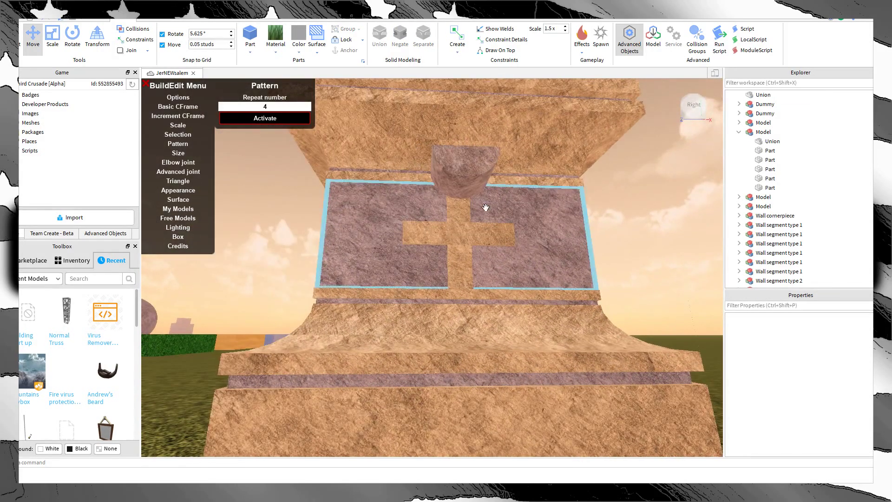
Step: Move the cut cylinder piece onto the flat beige slab and duplicate that slab
{"action": "left_click_drag", "start_coordinate": [449, 183], "coordinate": [315, 308]}
{"action": "scroll", "coordinate": [448, 279], "scroll_direction": "up", "scroll_amount": 3}
{"action": "left_click", "coordinate": [510, 294]}
{"action": "scroll", "coordinate": [487, 283], "scroll_direction": "down", "scroll_amount": 1}
{"action": "scroll", "coordinate": [454, 250], "scroll_direction": "down", "scroll_amount": 2}
{"action": "key", "text": "ctrl+d"}
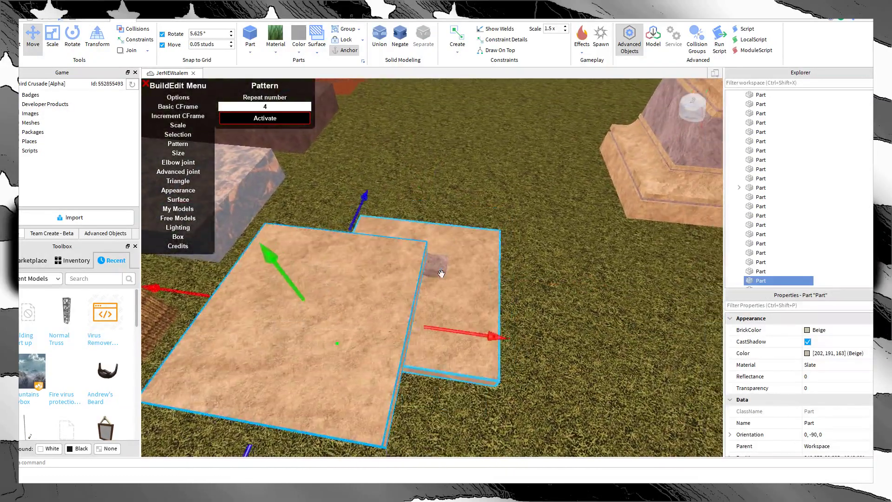
Step: Move the slab copy on top of the original slab, up against the cut cylinder piece
{"action": "scroll", "coordinate": [440, 272], "scroll_direction": "up", "scroll_amount": 3}
{"action": "right_click_drag", "start_coordinate": [439, 273], "coordinate": [444, 266]}
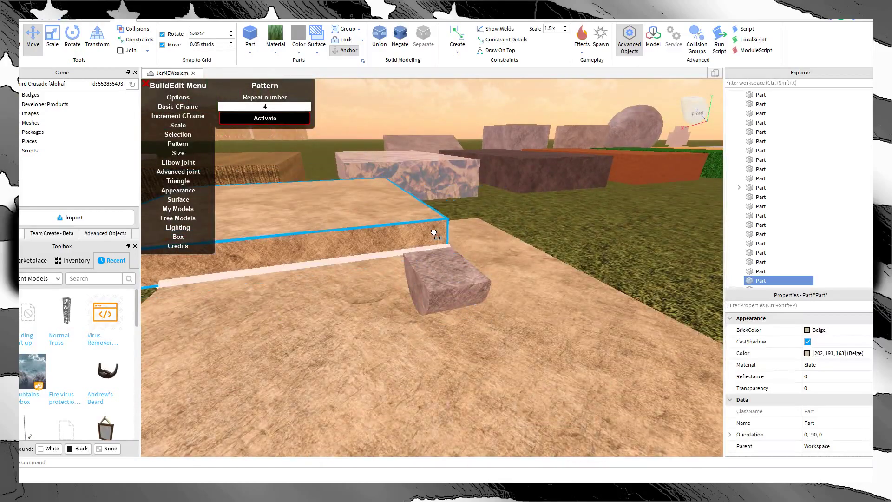
{"action": "left_click", "coordinate": [444, 269]}
{"action": "left_click_drag", "start_coordinate": [306, 238], "coordinate": [358, 271]}
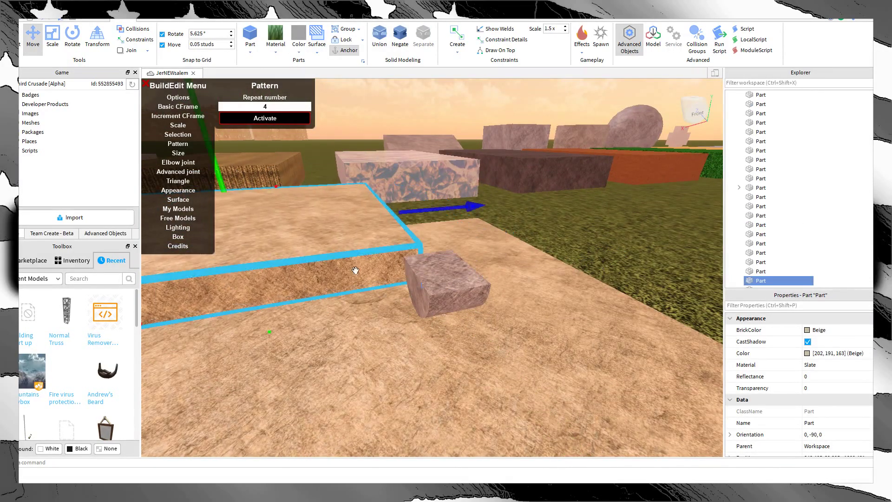
{"action": "right_click_drag", "start_coordinate": [358, 271], "coordinate": [398, 258]}
{"action": "left_click_drag", "start_coordinate": [513, 274], "coordinate": [469, 284]}
Step: Position the slab copy above the cut cylinder piece so its corner lines up with the piece's flat face
{"action": "left_click", "coordinate": [502, 339]}
{"action": "scroll", "coordinate": [500, 333], "scroll_direction": "up", "scroll_amount": 3}
{"action": "right_click_drag", "start_coordinate": [500, 333], "coordinate": [575, 355]}
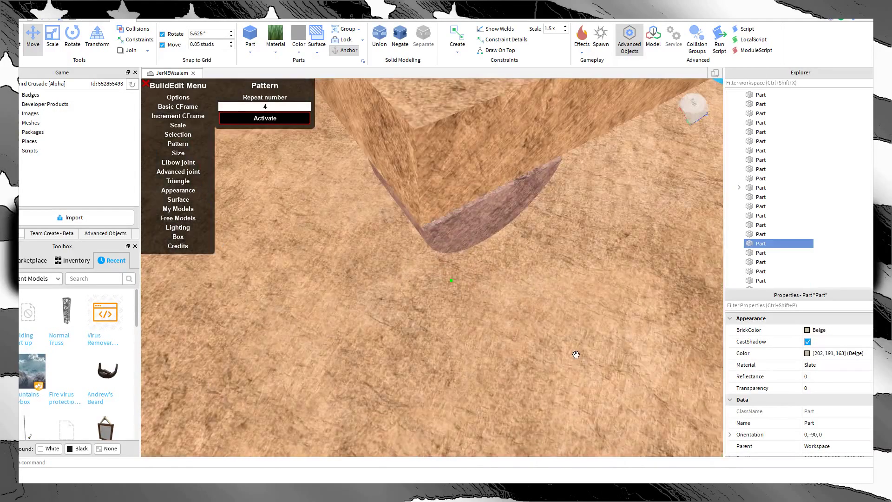
{"action": "scroll", "coordinate": [465, 195], "scroll_direction": "down", "scroll_amount": 1}
{"action": "left_click", "coordinate": [462, 189]}
{"action": "right_click_drag", "start_coordinate": [462, 190], "coordinate": [427, 155]}
{"action": "left_click_drag", "start_coordinate": [341, 147], "coordinate": [345, 166]}
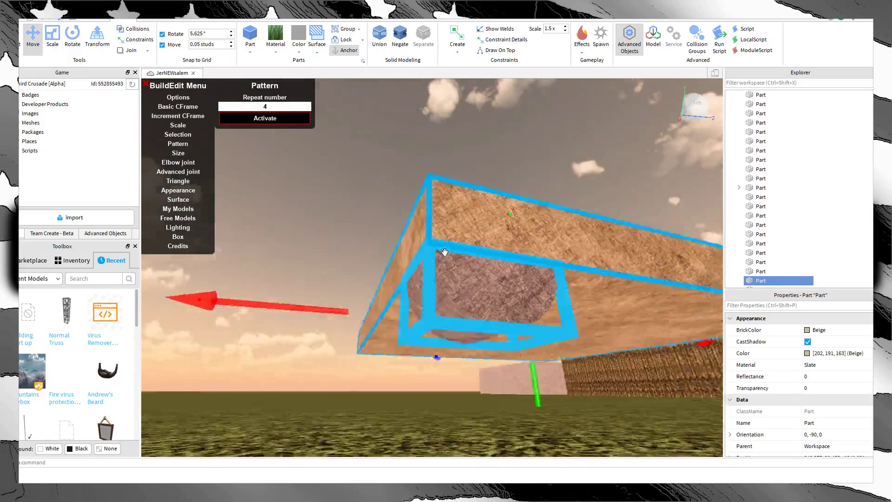
{"action": "right_click_drag", "start_coordinate": [386, 191], "coordinate": [389, 189]}
{"action": "left_click", "coordinate": [391, 186]}
Step: Move the cut cylinder piece onto the top face of the slab copy, near its corner
{"action": "left_click", "coordinate": [455, 254]}
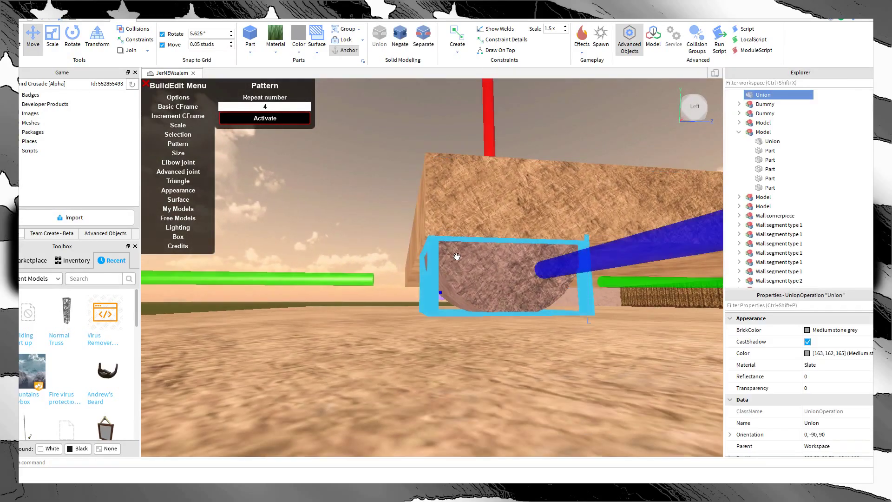
{"action": "right_click_drag", "start_coordinate": [462, 154], "coordinate": [459, 159]}
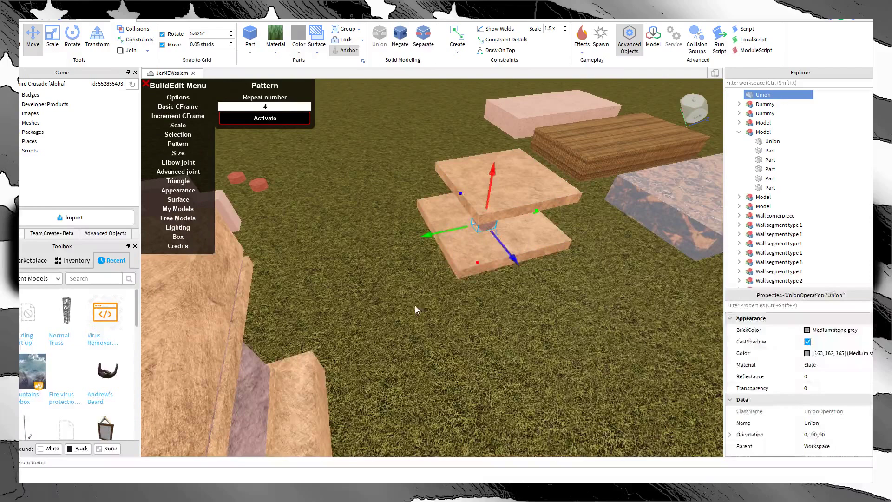
{"action": "left_click", "coordinate": [414, 305]}
{"action": "left_click", "coordinate": [484, 226]}
{"action": "right_click_drag", "start_coordinate": [484, 227], "coordinate": [469, 275]}
{"action": "scroll", "coordinate": [469, 275], "scroll_direction": "up", "scroll_amount": 5}
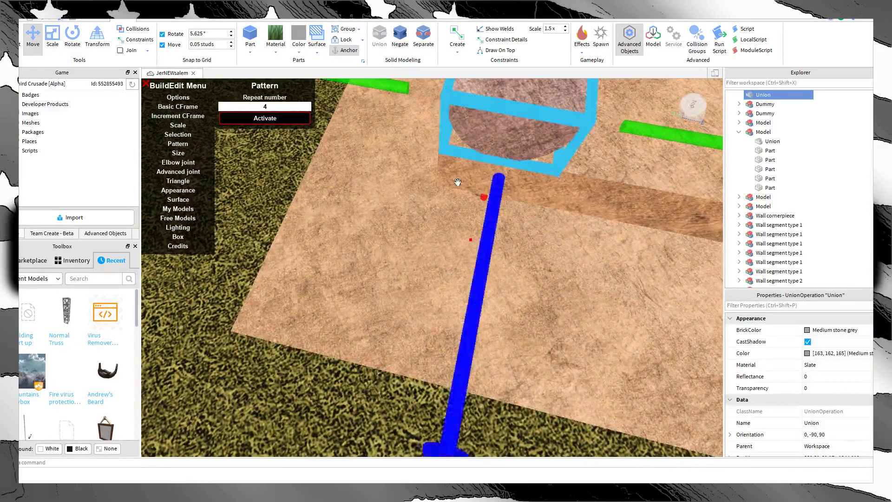
{"action": "right_click_drag", "start_coordinate": [376, 185], "coordinate": [377, 186]}
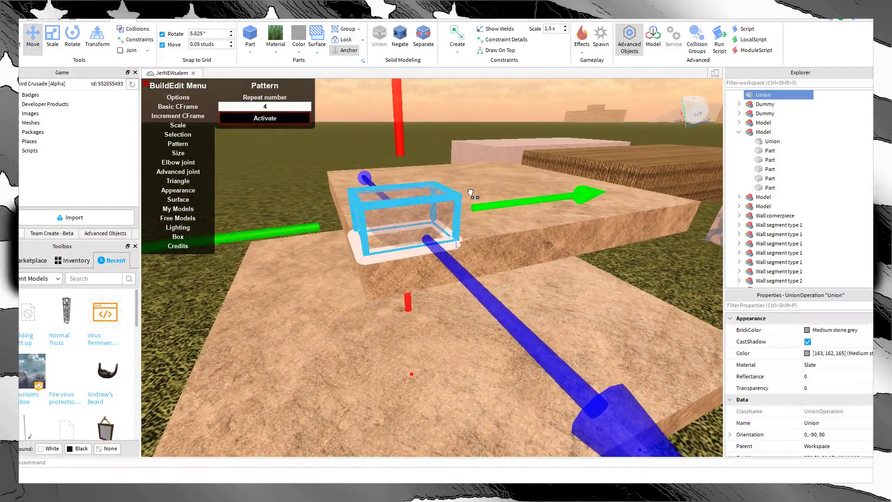
{"action": "right_click_drag", "start_coordinate": [469, 190], "coordinate": [491, 304]}
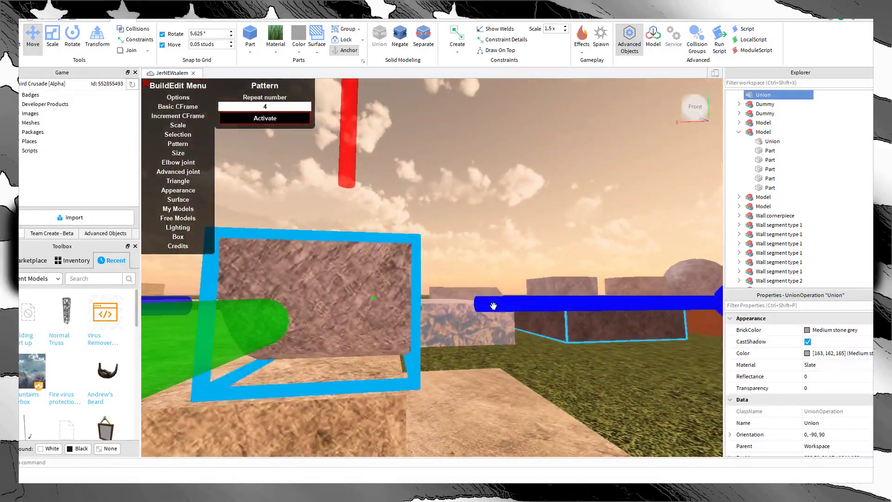
Step: Flip the cut cylinder piece so its rounded side faces up on the slab copy
{"action": "left_click", "coordinate": [465, 221]}
{"action": "right_click_drag", "start_coordinate": [466, 223], "coordinate": [466, 223]}
{"action": "left_click", "coordinate": [374, 294]}
{"action": "right_click_drag", "start_coordinate": [331, 291], "coordinate": [371, 307]}
{"action": "left_click", "coordinate": [419, 222]}
{"action": "left_click", "coordinate": [371, 307]}
{"action": "key", "text": "t"}
{"action": "left_click_drag", "start_coordinate": [371, 307], "coordinate": [310, 274]}
{"action": "key", "text": "t"}
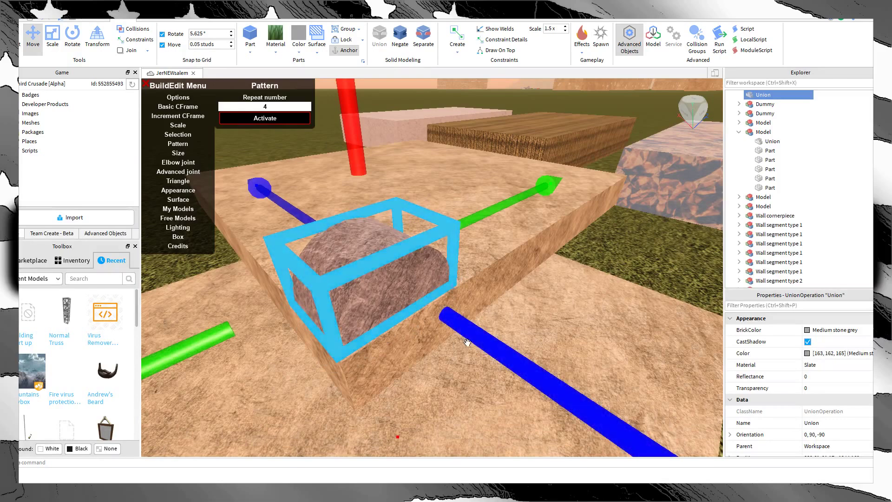
Step: Adjust the height of the cut cylinder piece at the corner of the slab copy's top face
{"action": "left_click", "coordinate": [418, 394]}
{"action": "right_click_drag", "start_coordinate": [418, 394], "coordinate": [490, 307]}
{"action": "left_click", "coordinate": [402, 295]}
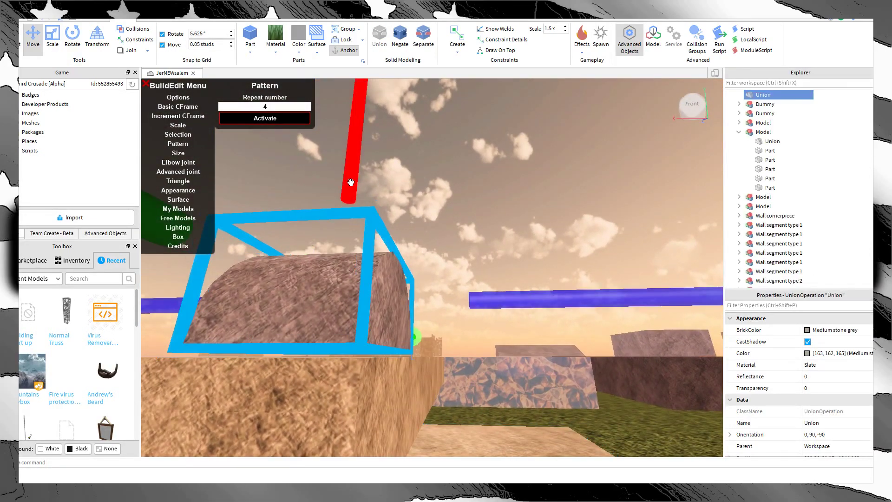
{"action": "left_click_drag", "start_coordinate": [348, 182], "coordinate": [345, 186]}
{"action": "left_click", "coordinate": [482, 199]}
{"action": "key", "text": "e"}
{"action": "right_click_drag", "start_coordinate": [481, 200], "coordinate": [480, 199]}
{"action": "key", "text": "e"}
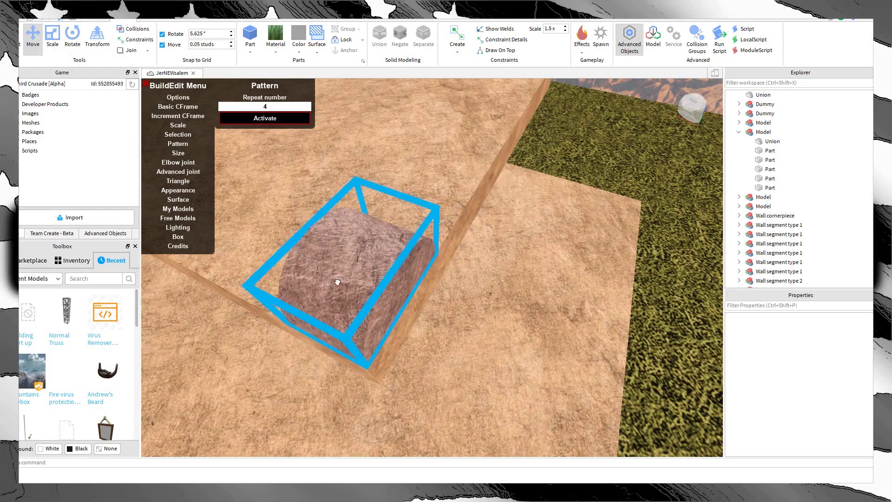
Step: Move the cut cylinder piece down onto the lower slab, against the slab copy's side face at its corner
{"action": "left_click", "coordinate": [372, 241]}
{"action": "key", "text": "s"}
{"action": "right_click_drag", "start_coordinate": [373, 274], "coordinate": [373, 273]}
{"action": "left_click_drag", "start_coordinate": [394, 216], "coordinate": [396, 203]}
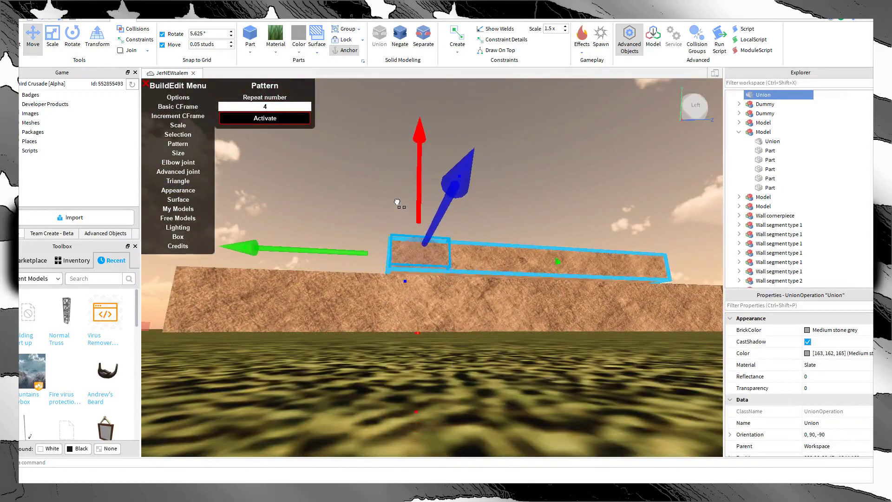
{"action": "right_click_drag", "start_coordinate": [560, 216], "coordinate": [560, 219]}
{"action": "key", "text": "w"}
{"action": "left_click_drag", "start_coordinate": [475, 266], "coordinate": [476, 270]}
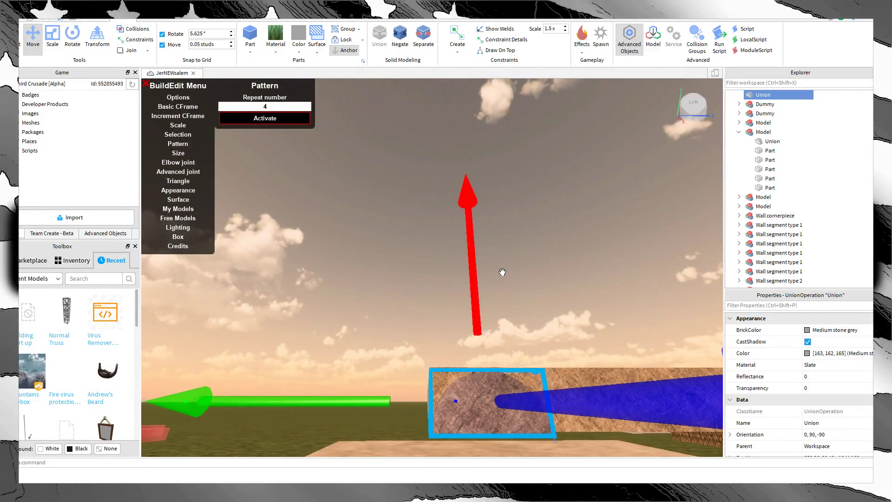
{"action": "left_click", "coordinate": [524, 275]}
{"action": "scroll", "coordinate": [525, 275], "scroll_direction": "down", "scroll_amount": 1}
{"action": "scroll", "coordinate": [525, 274], "scroll_direction": "up", "scroll_amount": 1}
{"action": "right_click_drag", "start_coordinate": [524, 275], "coordinate": [525, 276]}
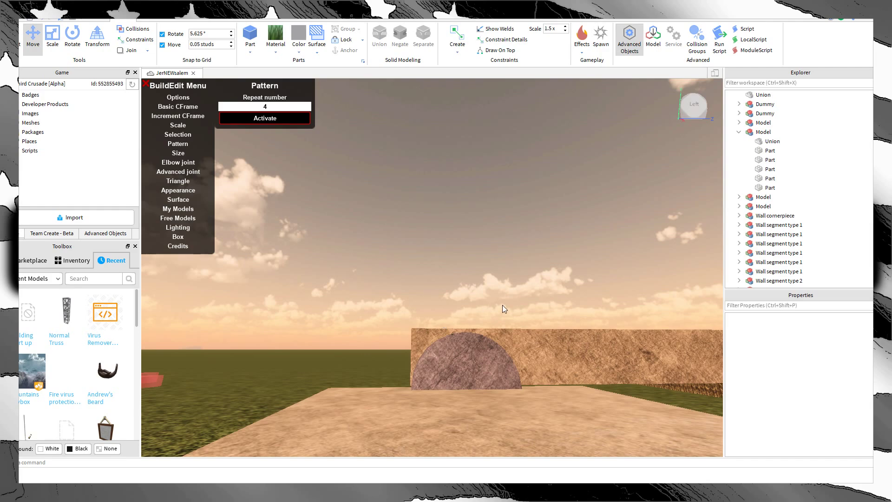
Step: Move the cut cylinder piece off the slabs onto the grass in front of the pedestal
{"action": "left_click_drag", "start_coordinate": [493, 352], "coordinate": [438, 394]}
{"action": "key", "text": "s"}
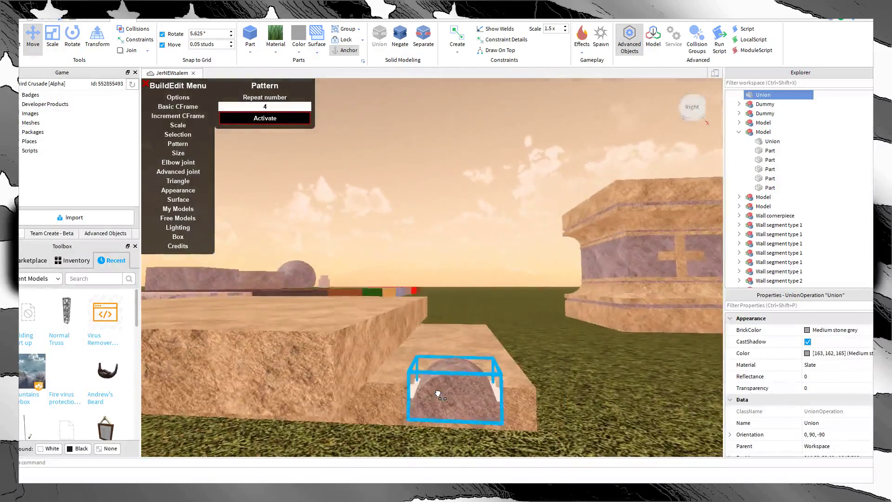
{"action": "right_click_drag", "start_coordinate": [438, 394], "coordinate": [438, 393]}
{"action": "key", "text": "d"}
{"action": "left_click_drag", "start_coordinate": [438, 393], "coordinate": [467, 373]}
{"action": "key", "text": "w"}
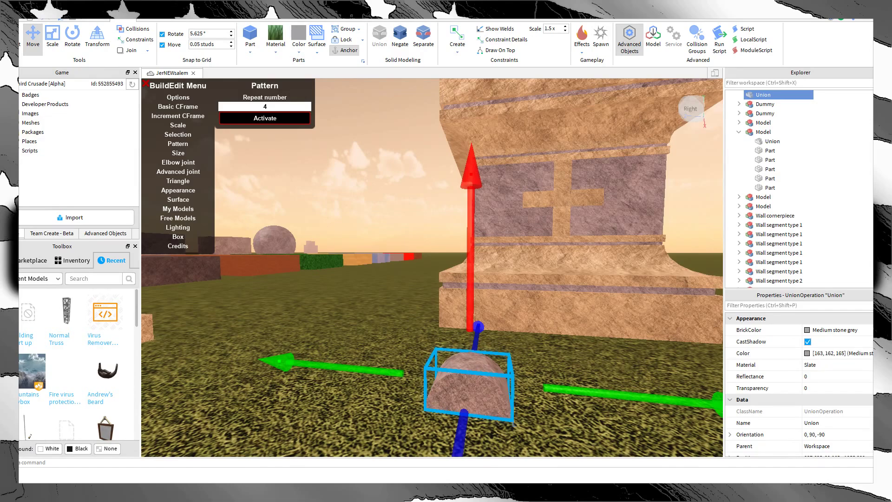
Step: Place the cut cylinder piece on the pedestal's grey panel, in the lower corner beside the cross's vertical bar
{"action": "right_click_drag", "start_coordinate": [438, 278], "coordinate": [466, 253]}
{"action": "scroll", "coordinate": [439, 274], "scroll_direction": "down", "scroll_amount": 4}
{"action": "scroll", "coordinate": [464, 255], "scroll_direction": "up", "scroll_amount": 2}
{"action": "left_click", "coordinate": [478, 211]}
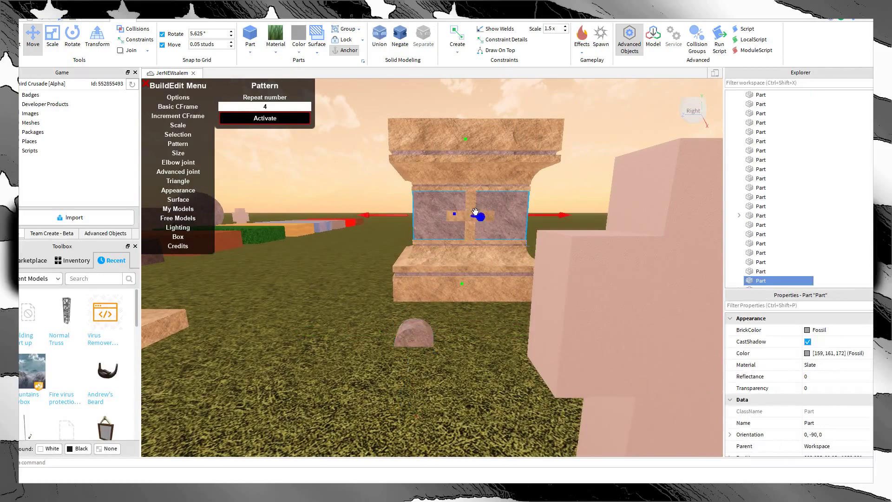
{"action": "left_click", "coordinate": [414, 335]}
{"action": "scroll", "coordinate": [446, 380], "scroll_direction": "up", "scroll_amount": 4}
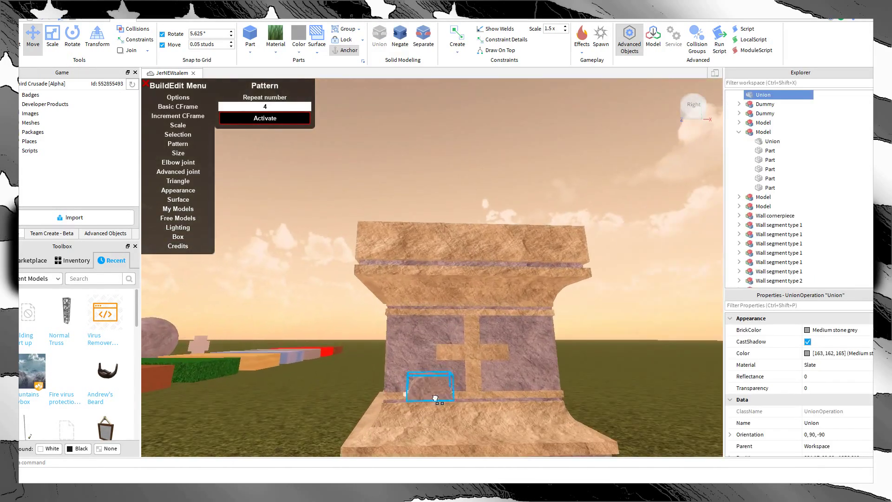
{"action": "right_click_drag", "start_coordinate": [456, 375], "coordinate": [453, 386]}
{"action": "left_click_drag", "start_coordinate": [471, 315], "coordinate": [499, 313]}
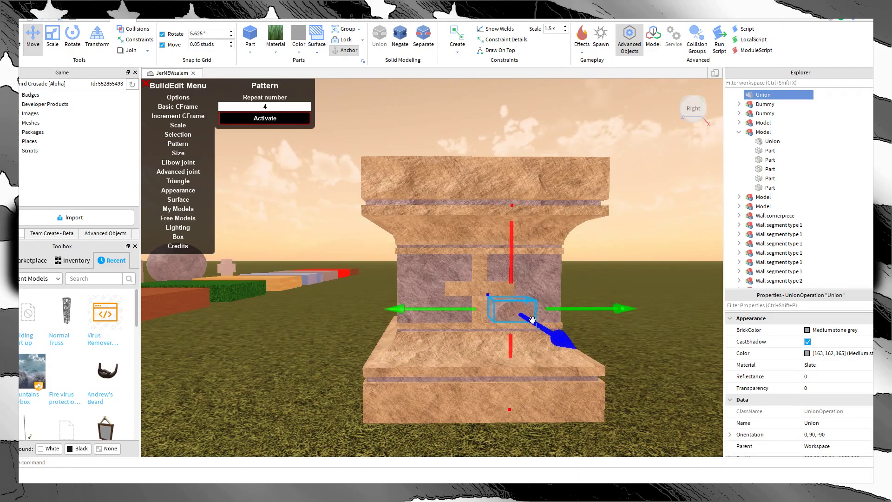
{"action": "left_click", "coordinate": [653, 358]}
{"action": "scroll", "coordinate": [653, 358], "scroll_direction": "up", "scroll_amount": 5}
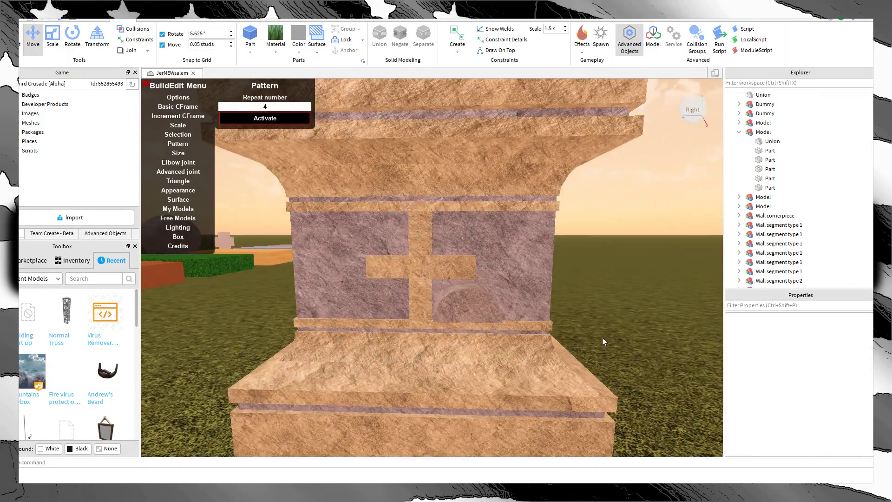
Step: Copy the cross's beige vertical bar and place the copy on the grass away from the pedestal
{"action": "left_click", "coordinate": [427, 251]}
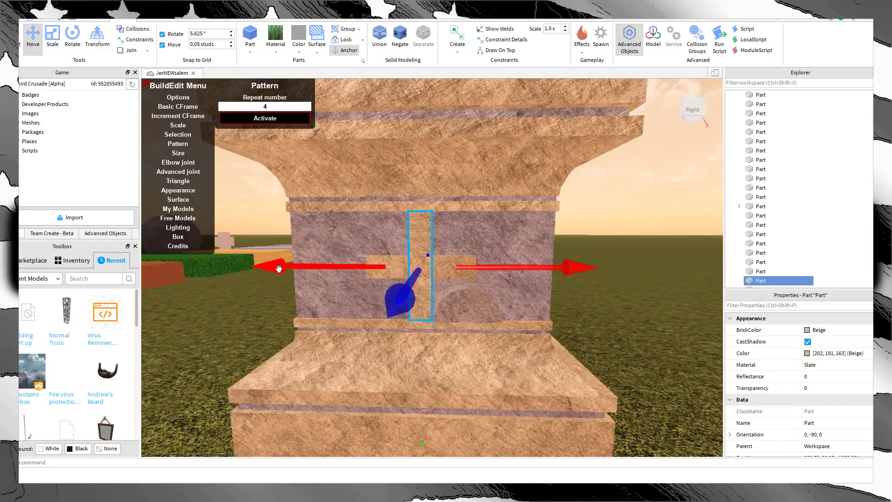
{"action": "scroll", "coordinate": [494, 339], "scroll_direction": "down", "scroll_amount": 1}
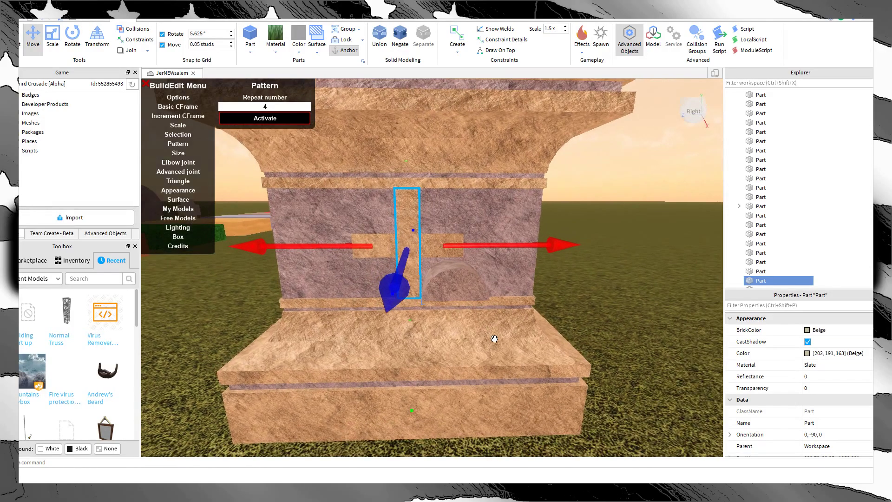
{"action": "scroll", "coordinate": [494, 339], "scroll_direction": "down", "scroll_amount": 10}
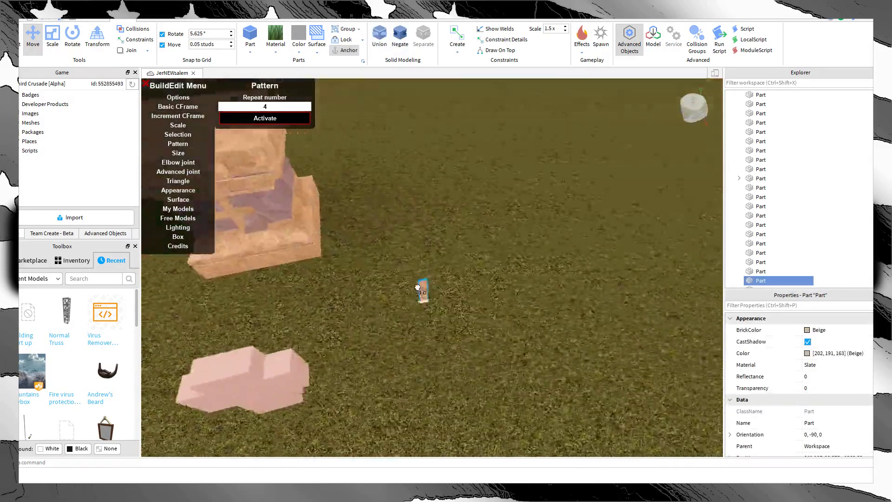
{"action": "key", "text": "f"}
Step: Scale the beige bar copy into a wider, thicker upright block
{"action": "left_click", "coordinate": [45, 46]}
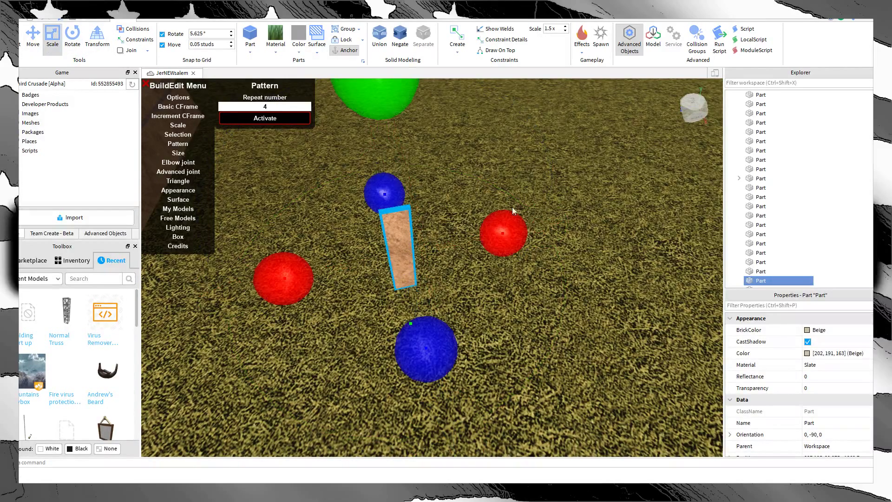
{"action": "left_click_drag", "start_coordinate": [512, 224], "coordinate": [557, 225]}
{"action": "left_click_drag", "start_coordinate": [394, 185], "coordinate": [380, 165]}
{"action": "key", "text": "f"}
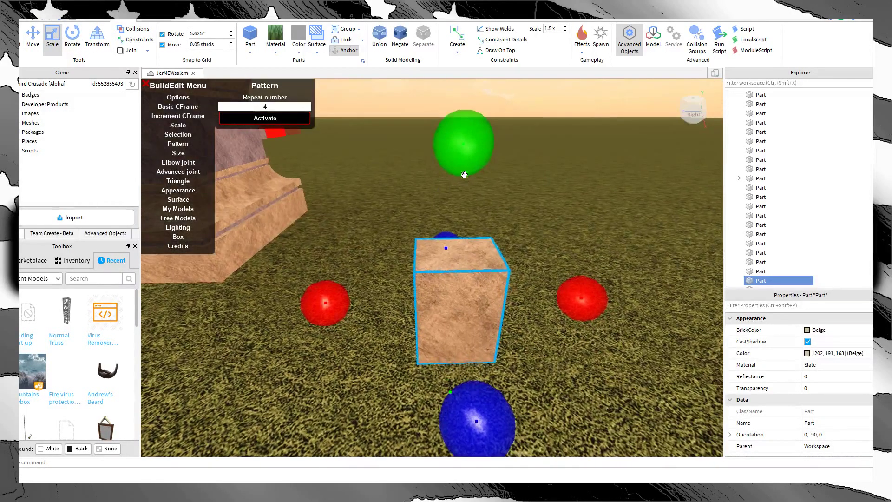
{"action": "left_click_drag", "start_coordinate": [452, 247], "coordinate": [446, 258]}
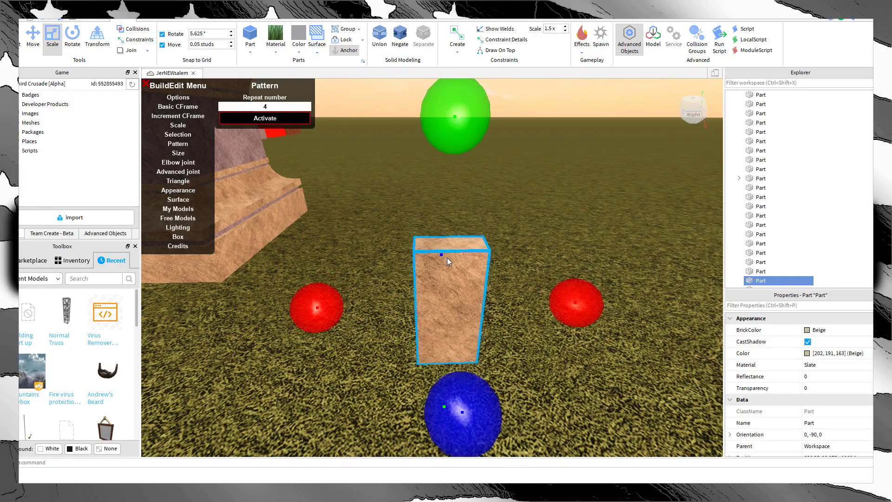
Step: Adjust the width of the upright beige block on the grass
{"action": "left_click_drag", "start_coordinate": [577, 300], "coordinate": [557, 302]}
{"action": "left_click", "coordinate": [593, 371]}
{"action": "key", "text": "s"}
{"action": "key", "text": "a"}
{"action": "key", "text": "s"}
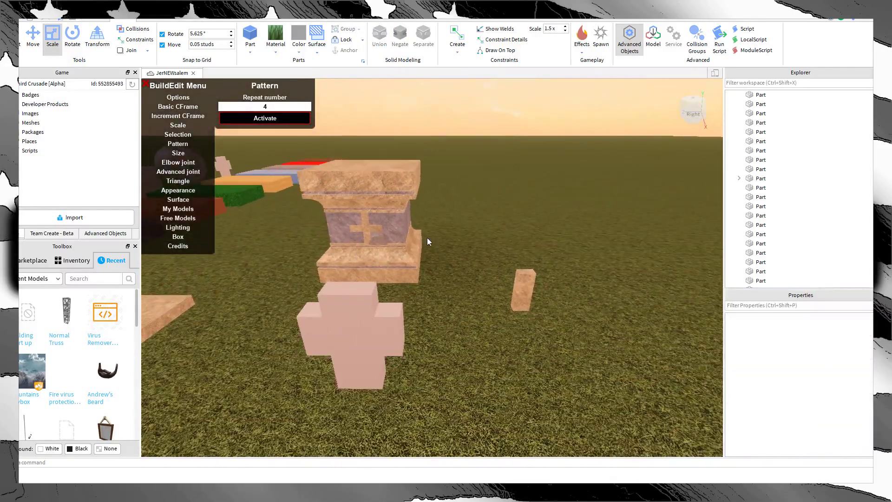
Step: Move the cut grey cylinder piece from the grass onto the top of the upright beige block
{"action": "key", "text": "a"}
{"action": "key", "text": "d"}
{"action": "key", "text": "w"}
{"action": "left_click_drag", "start_coordinate": [455, 245], "coordinate": [464, 320]}
{"action": "right_click_drag", "start_coordinate": [479, 296], "coordinate": [464, 320]}
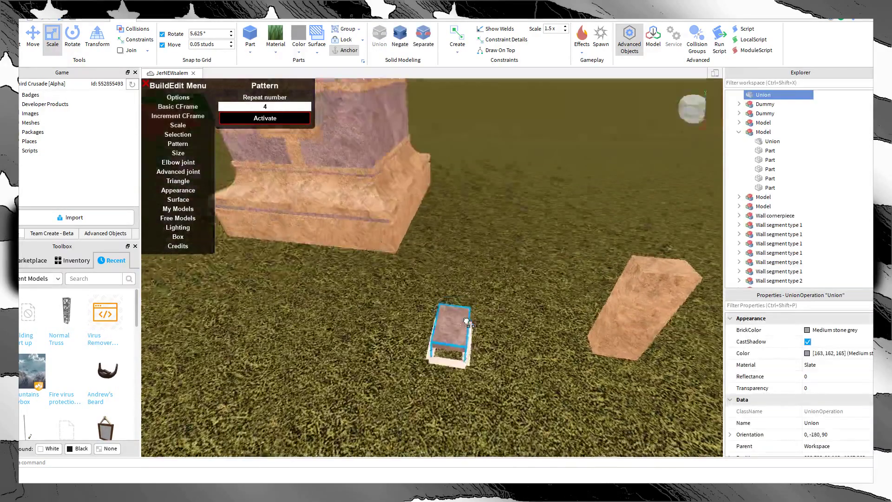
{"action": "left_click_drag", "start_coordinate": [464, 321], "coordinate": [455, 315]}
{"action": "right_click_drag", "start_coordinate": [464, 320], "coordinate": [456, 314]}
{"action": "left_click_drag", "start_coordinate": [456, 315], "coordinate": [364, 209]}
{"action": "right_click_drag", "start_coordinate": [365, 208], "coordinate": [364, 162]}
{"action": "key", "text": "q"}
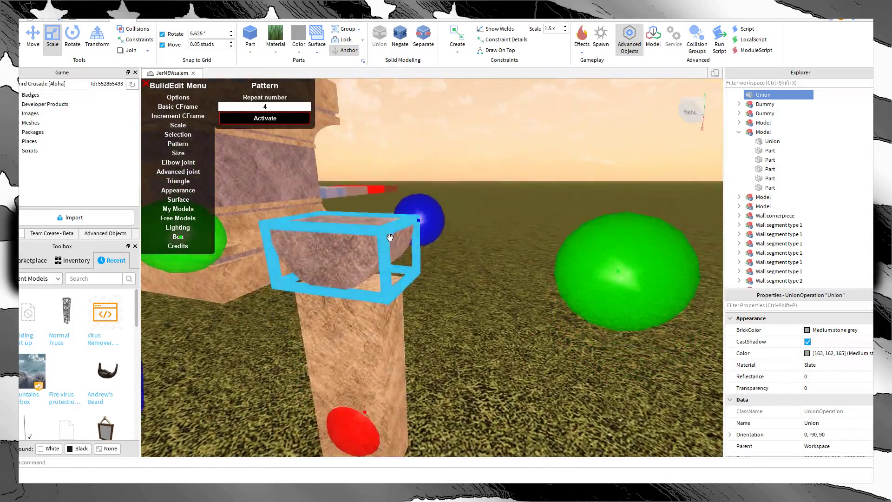
{"action": "key", "text": "s"}
Step: Fine-tune the beige block's width beneath the cut cylinder piece
{"action": "left_click", "coordinate": [32, 37]}
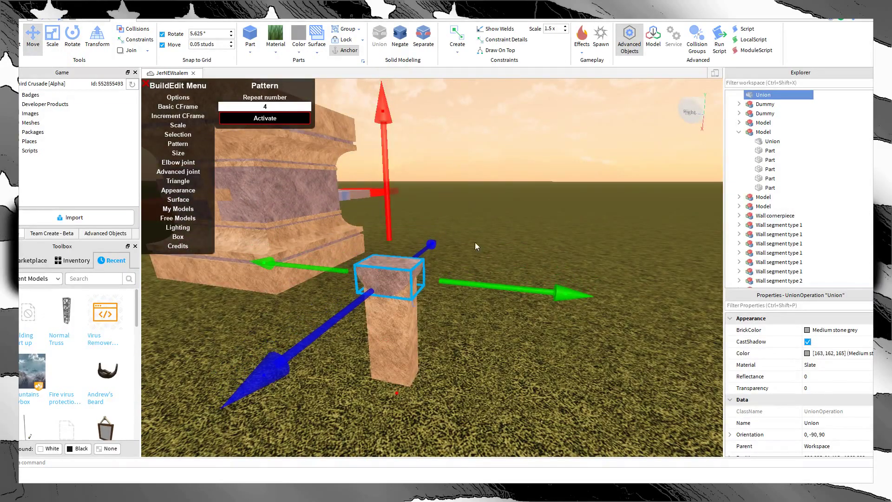
{"action": "right_click_drag", "start_coordinate": [474, 241], "coordinate": [459, 260]}
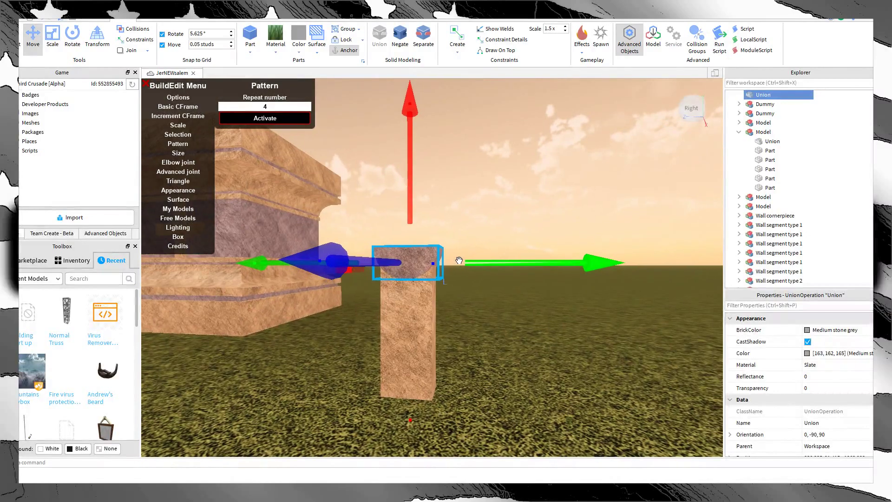
{"action": "left_click", "coordinate": [58, 36]}
{"action": "right_click_drag", "start_coordinate": [499, 215], "coordinate": [460, 219]}
{"action": "scroll", "coordinate": [461, 220], "scroll_direction": "down", "scroll_amount": 2}
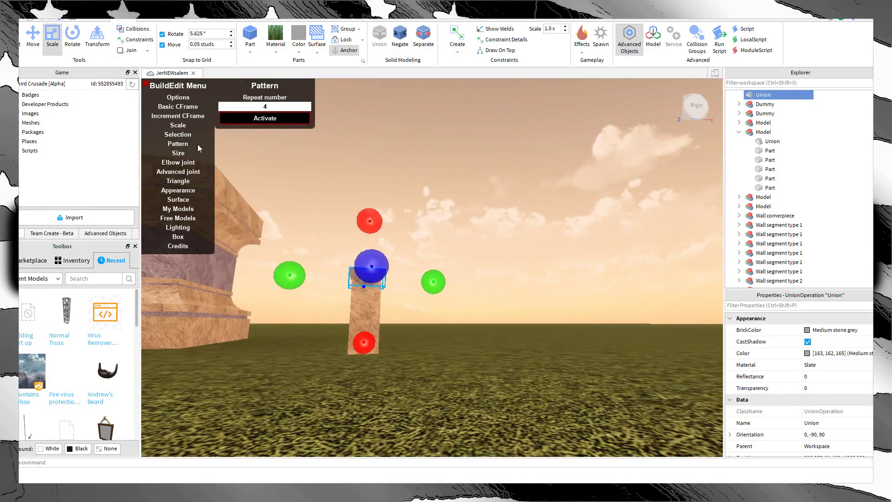
{"action": "left_click", "coordinate": [374, 312]}
{"action": "right_click_drag", "start_coordinate": [375, 312], "coordinate": [374, 312]}
{"action": "scroll", "coordinate": [349, 258], "scroll_direction": "up", "scroll_amount": 2}
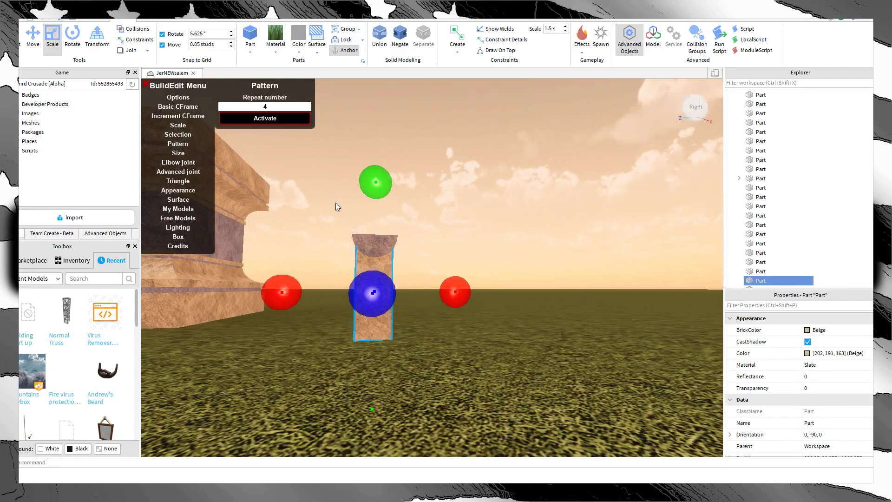
{"action": "left_click_drag", "start_coordinate": [448, 290], "coordinate": [450, 290]}
{"action": "left_click", "coordinate": [437, 257]}
Step: Scale up the cut cylinder piece proportionally so it overhangs both sides of the beige block's top
{"action": "left_click", "coordinate": [364, 237]}
{"action": "left_click_drag", "start_coordinate": [384, 175], "coordinate": [407, 133], "text": "shift"}
{"action": "left_click", "coordinate": [42, 47]}
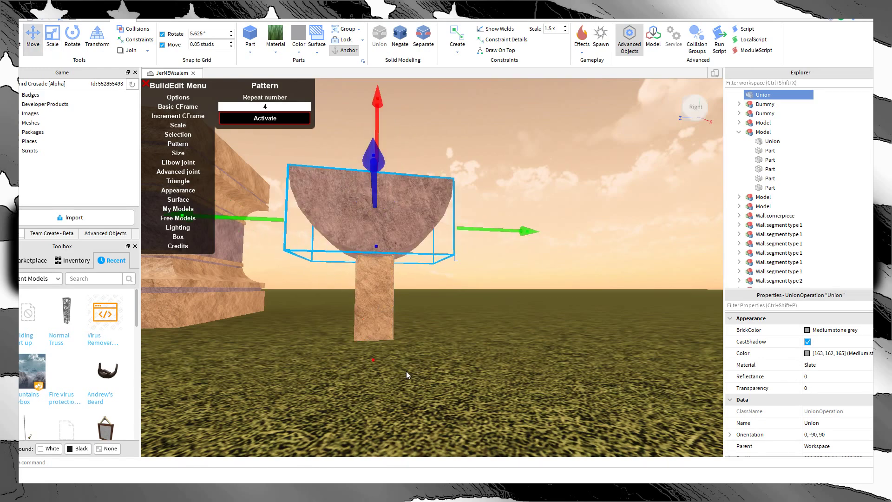
{"action": "left_click", "coordinate": [444, 342]}
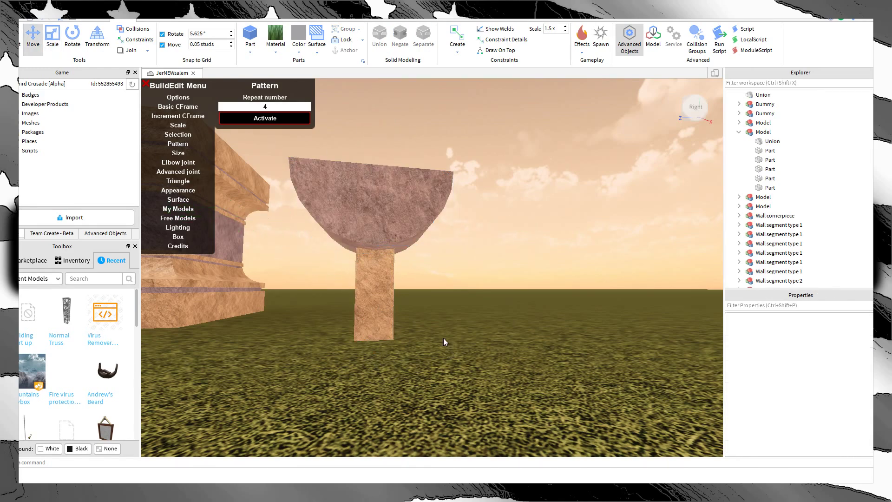
{"action": "left_click", "coordinate": [390, 205]}
{"action": "key", "text": "ctrl+3"}
{"action": "left_click_drag", "start_coordinate": [370, 168], "coordinate": [370, 141]}
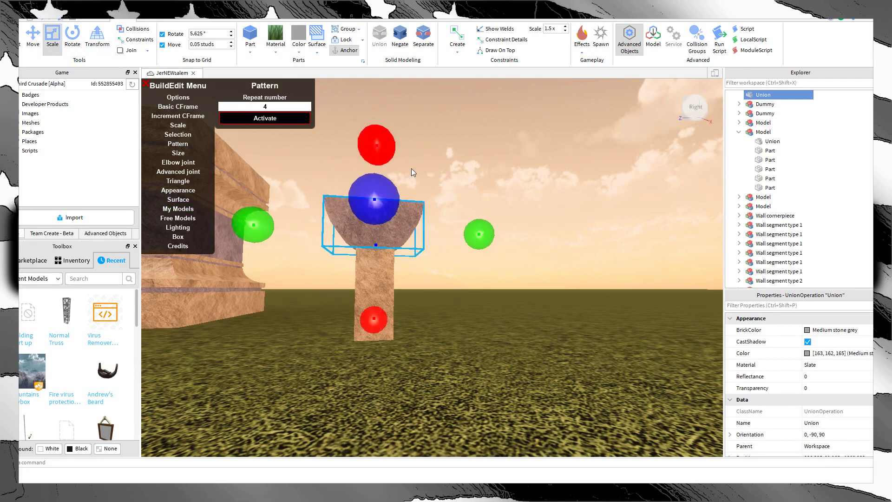
{"action": "left_click", "coordinate": [459, 199]}
Step: Duplicate the cut cylinder piece in place and negate the copy
{"action": "left_click", "coordinate": [388, 223]}
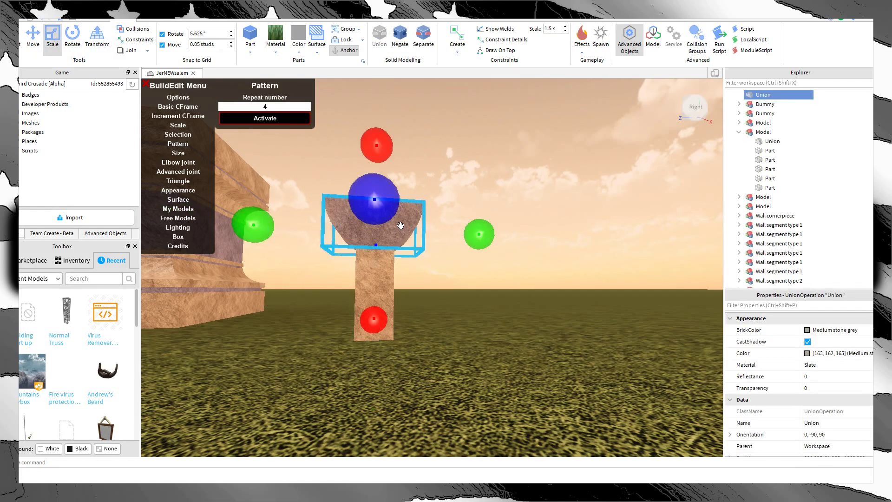
{"action": "key", "text": "ctrl+d"}
{"action": "left_click", "coordinate": [398, 50]}
Step: Try to subtract the negated cylinder copy from the beige block
{"action": "left_click", "coordinate": [371, 281], "text": "ctrl"}
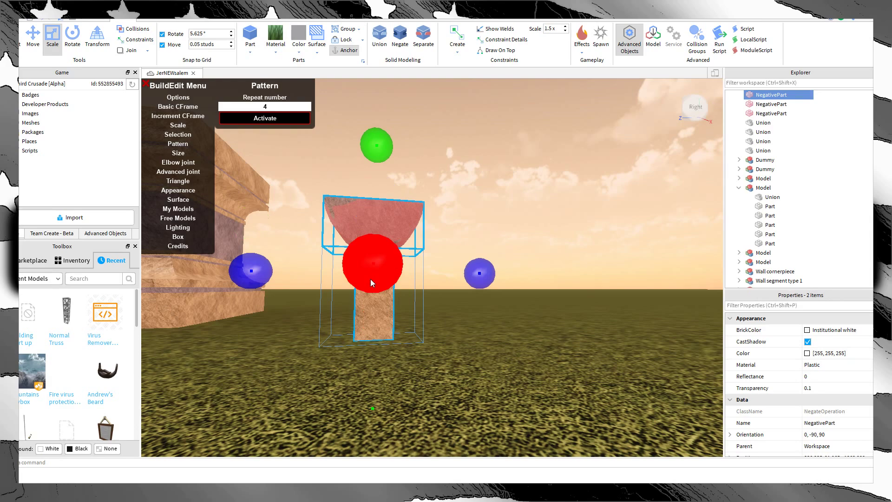
{"action": "left_click", "coordinate": [393, 42]}
{"action": "left_click", "coordinate": [389, 49]}
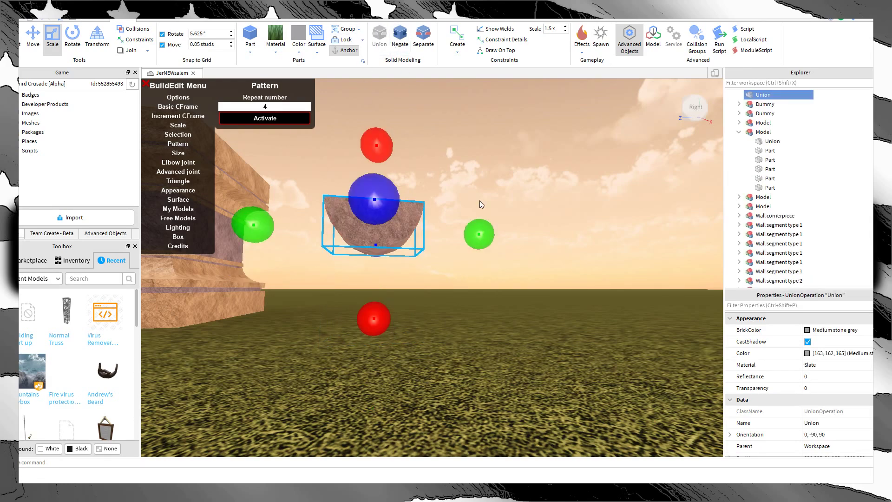
{"action": "key", "text": "ctrl+z"}
Step: Union the negated cylinder copy with the beige block to carve a curved hollow into its top
{"action": "left_click", "coordinate": [526, 331]}
{"action": "left_click", "coordinate": [407, 230]}
{"action": "left_click", "coordinate": [402, 327]}
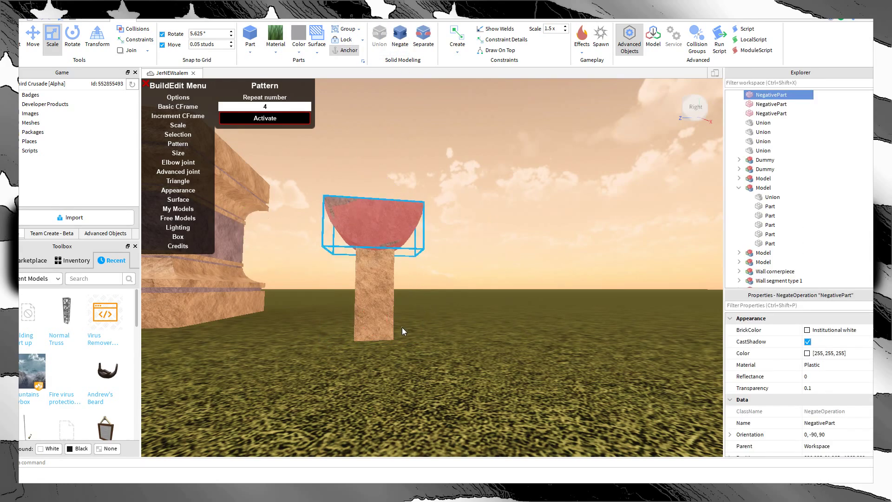
{"action": "left_click", "coordinate": [386, 278], "text": "ctrl"}
{"action": "left_click", "coordinate": [379, 37]}
{"action": "left_click", "coordinate": [517, 215]}
Step: Rotate the remaining half cylinder 90 degrees and move it against one side of the beige block with its curve facing inward
{"action": "left_click", "coordinate": [408, 225]}
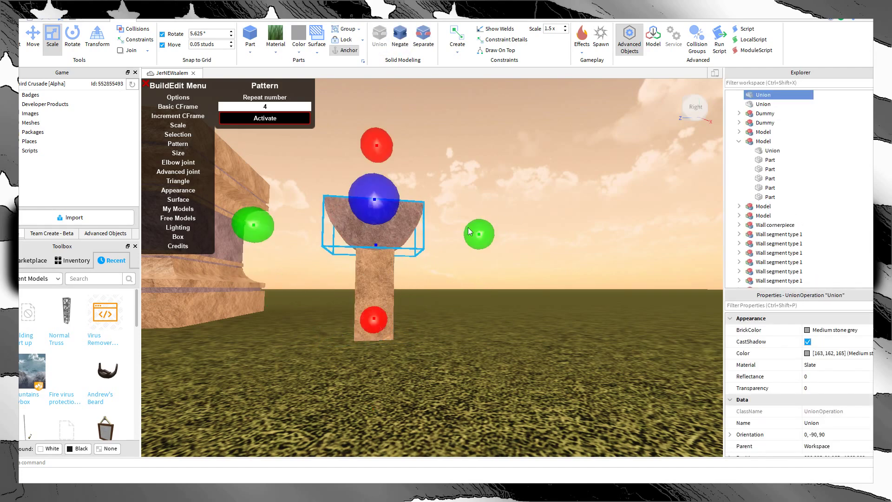
{"action": "left_click", "coordinate": [72, 35]}
{"action": "left_click_drag", "start_coordinate": [488, 235], "coordinate": [372, 313]}
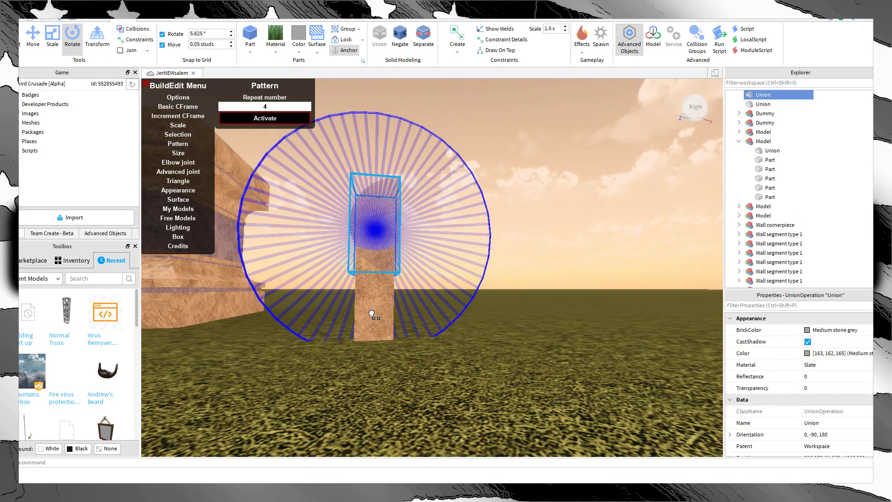
{"action": "left_click", "coordinate": [34, 44]}
{"action": "left_click_drag", "start_coordinate": [454, 243], "coordinate": [482, 255]}
{"action": "left_click_drag", "start_coordinate": [407, 136], "coordinate": [405, 182]}
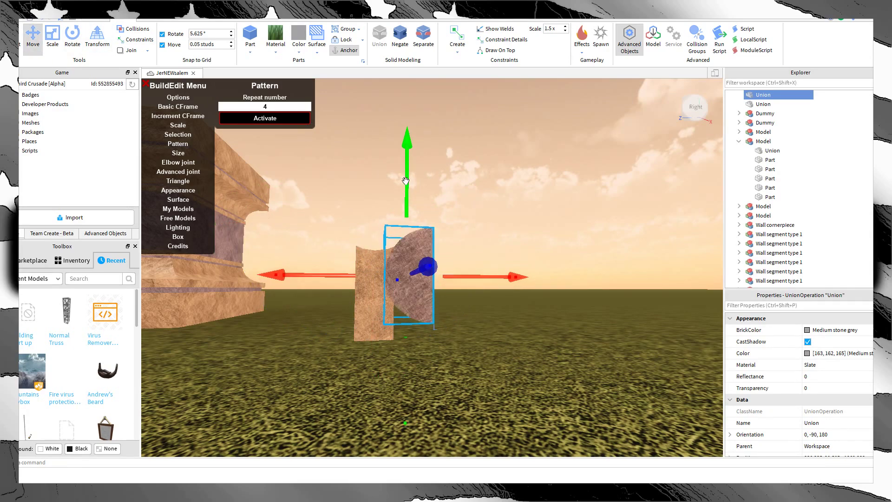
{"action": "left_click_drag", "start_coordinate": [468, 279], "coordinate": [473, 279]}
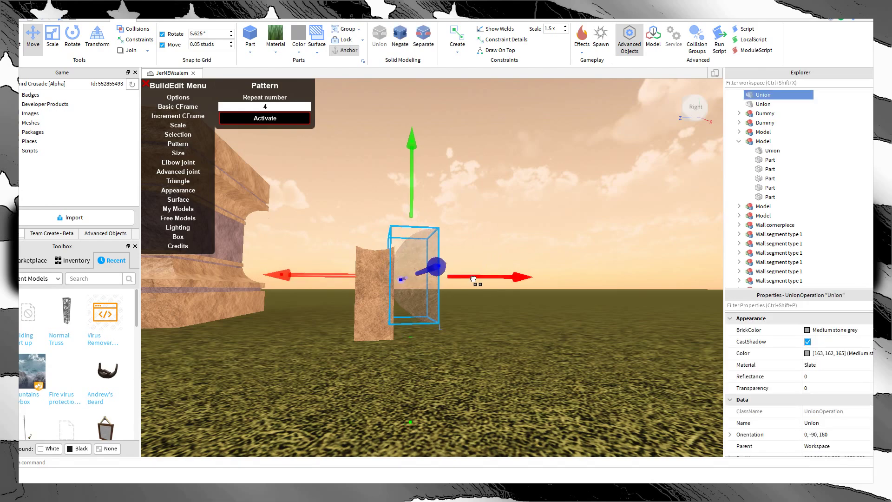
Step: Enlarge the half cylinder slightly so its curve reaches into the beige block's side
{"action": "left_click", "coordinate": [52, 35]}
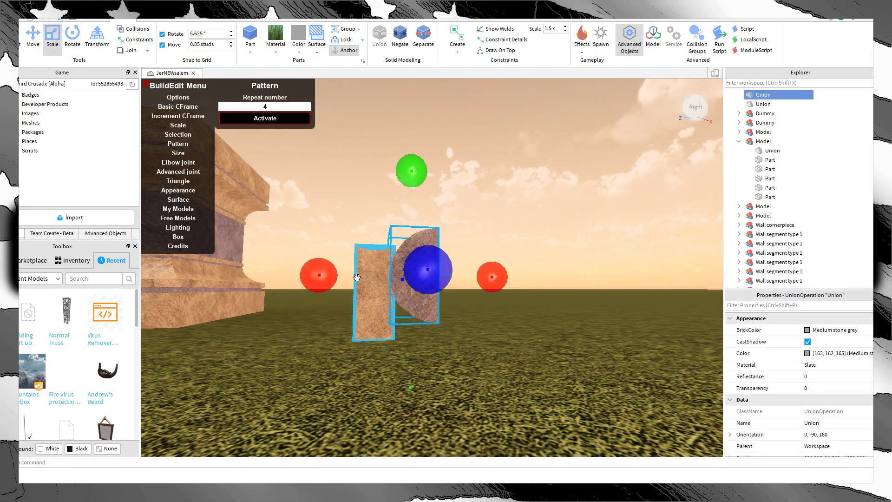
{"action": "left_click_drag", "start_coordinate": [325, 275], "coordinate": [308, 274]}
{"action": "left_click", "coordinate": [476, 342]}
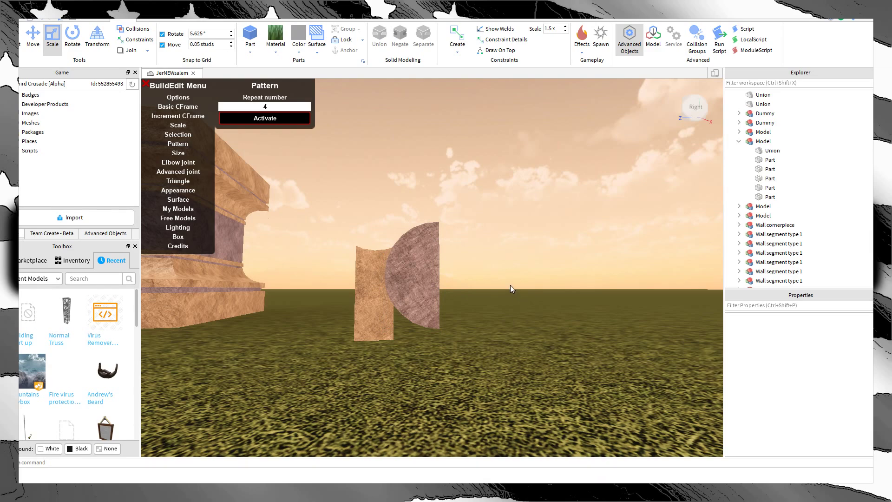
Step: Negate the half cylinder and place a flipped copy of it on the beige block's opposite side
{"action": "left_click", "coordinate": [415, 270]}
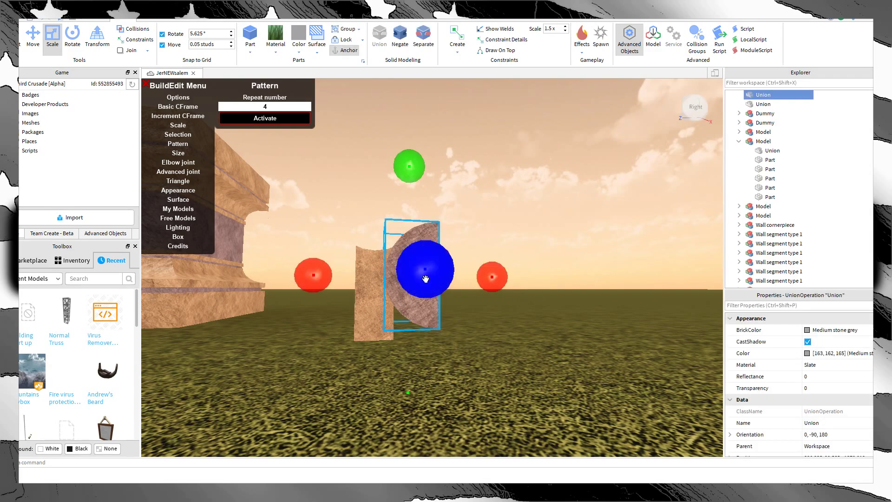
{"action": "left_click", "coordinate": [399, 41]}
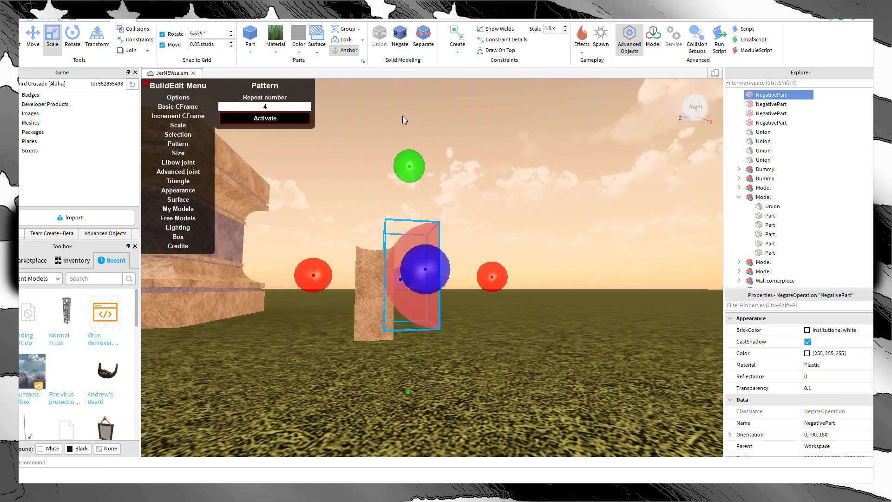
{"action": "left_click", "coordinate": [33, 49]}
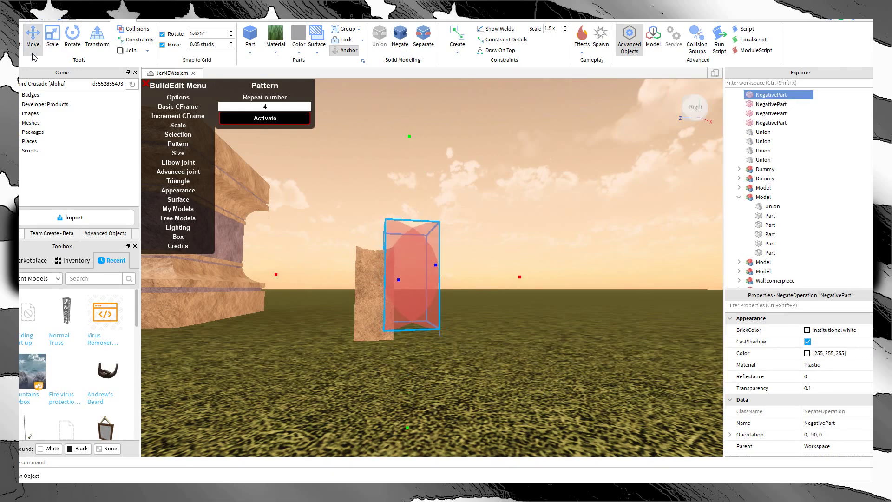
{"action": "left_click_drag", "start_coordinate": [484, 275], "coordinate": [415, 301]}
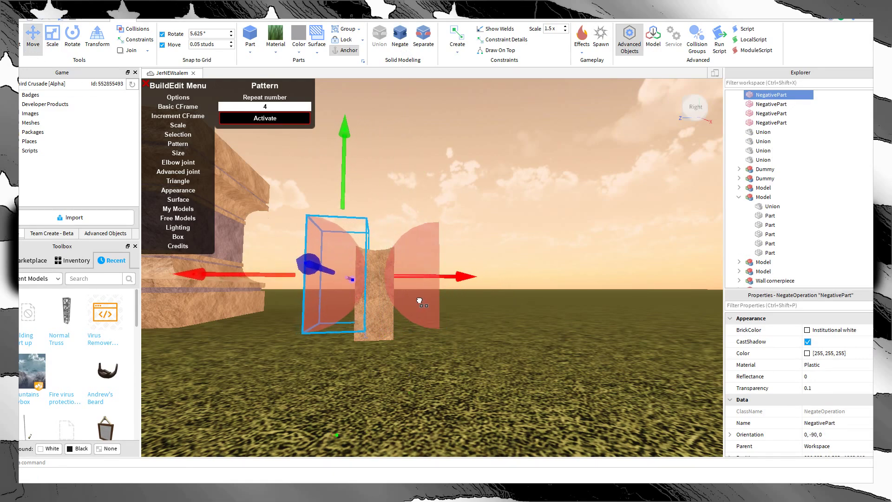
Step: Union both negated half cylinders with the beige block to carve curved hollows into its sides
{"action": "left_click", "coordinate": [423, 256], "text": "ctrl"}
{"action": "left_click", "coordinate": [387, 332], "text": "ctrl"}
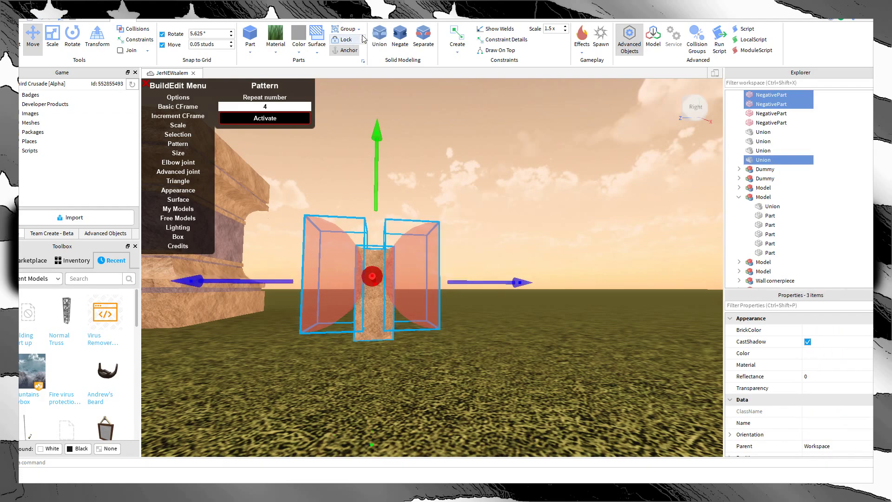
{"action": "left_click", "coordinate": [379, 35]}
{"action": "right_click_drag", "start_coordinate": [516, 191], "coordinate": [514, 188]}
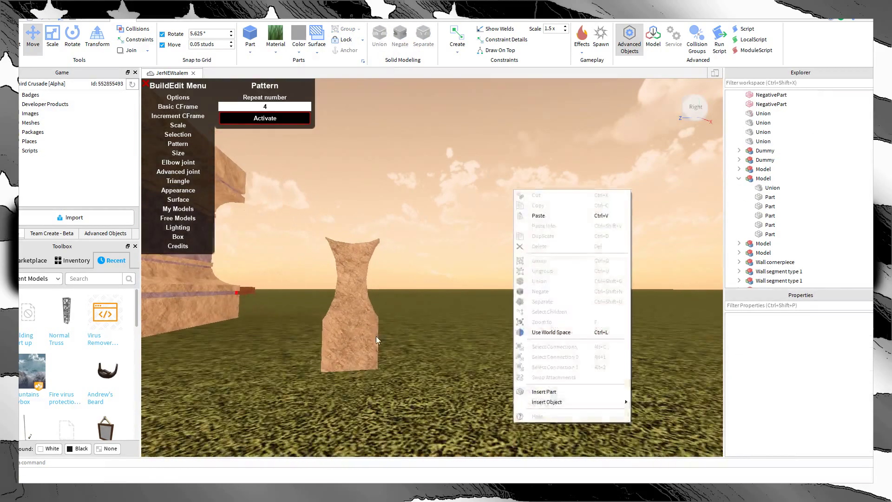
Step: Examine the carved beige cross arm from near and far to check its curved outline
{"action": "left_click", "coordinate": [377, 339]}
{"action": "scroll", "coordinate": [376, 340], "scroll_direction": "down", "scroll_amount": 2}
{"action": "left_click", "coordinate": [448, 340]}
{"action": "right_click_drag", "start_coordinate": [448, 341], "coordinate": [447, 336]}
{"action": "scroll", "coordinate": [447, 337], "scroll_direction": "down", "scroll_amount": 4}
{"action": "scroll", "coordinate": [446, 336], "scroll_direction": "up", "scroll_amount": 5}
{"action": "scroll", "coordinate": [447, 336], "scroll_direction": "down", "scroll_amount": 3}
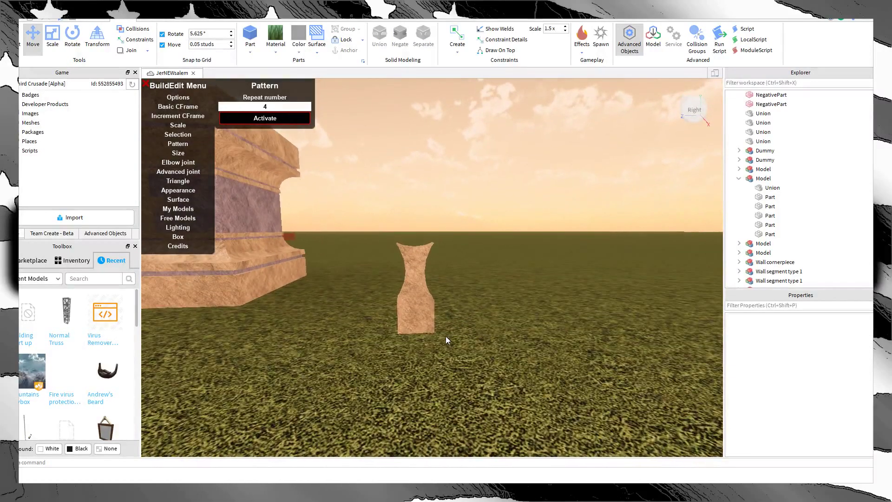
{"action": "right_click_drag", "start_coordinate": [462, 272], "coordinate": [458, 285]}
{"action": "scroll", "coordinate": [446, 298], "scroll_direction": "up", "scroll_amount": 4}
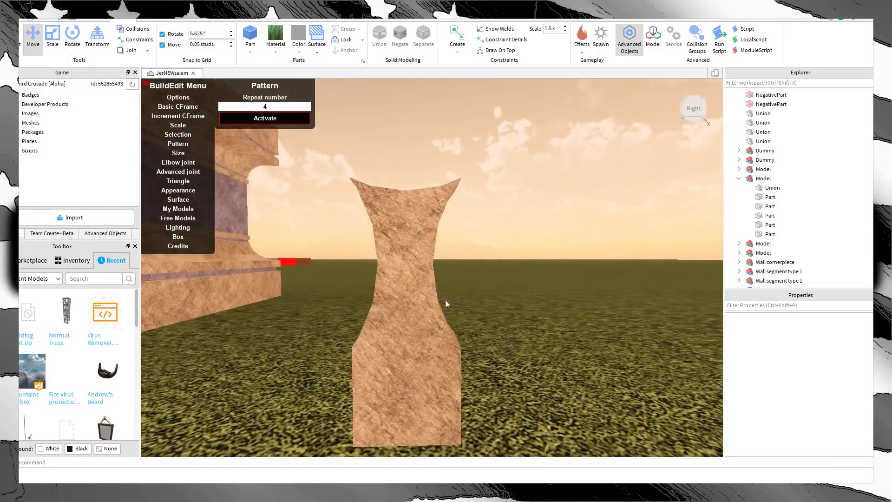
{"action": "scroll", "coordinate": [441, 309], "scroll_direction": "down", "scroll_amount": 4}
{"action": "left_click", "coordinate": [428, 334]}
{"action": "left_click", "coordinate": [424, 348]}
{"action": "scroll", "coordinate": [423, 347], "scroll_direction": "down", "scroll_amount": 3}
{"action": "scroll", "coordinate": [413, 345], "scroll_direction": "down", "scroll_amount": 5}
{"action": "right_click_drag", "start_coordinate": [405, 330], "coordinate": [405, 329]}
{"action": "scroll", "coordinate": [405, 330], "scroll_direction": "up", "scroll_amount": 2}
Step: Bring a large beige slab over and place it around the base of the carved cross arm
{"action": "left_click", "coordinate": [437, 298]}
{"action": "left_click", "coordinate": [503, 353]}
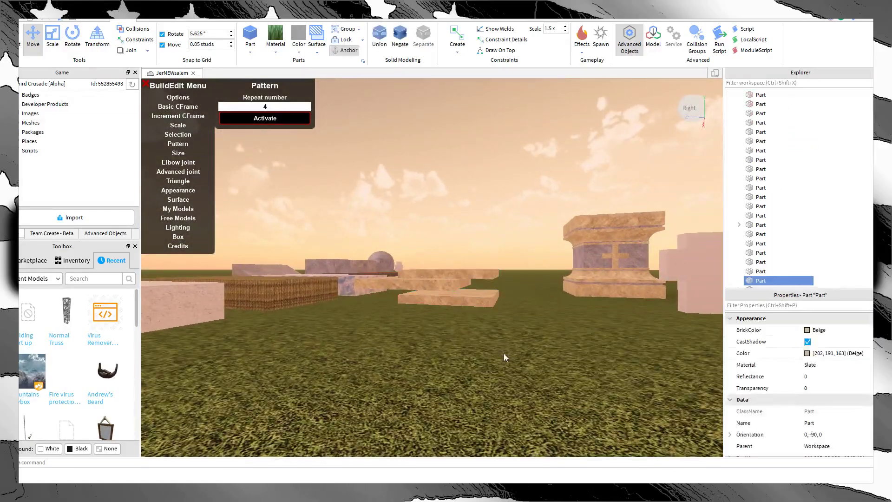
{"action": "left_click_drag", "start_coordinate": [462, 277], "coordinate": [551, 347]}
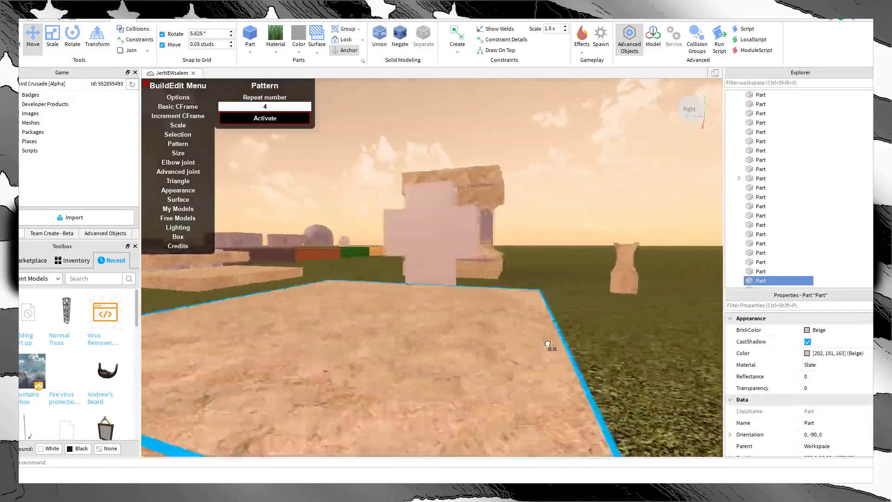
{"action": "right_click_drag", "start_coordinate": [552, 346], "coordinate": [534, 361]}
{"action": "scroll", "coordinate": [533, 361], "scroll_direction": "down", "scroll_amount": 4}
{"action": "left_click_drag", "start_coordinate": [436, 262], "coordinate": [517, 301]}
{"action": "scroll", "coordinate": [578, 320], "scroll_direction": "up", "scroll_amount": 3}
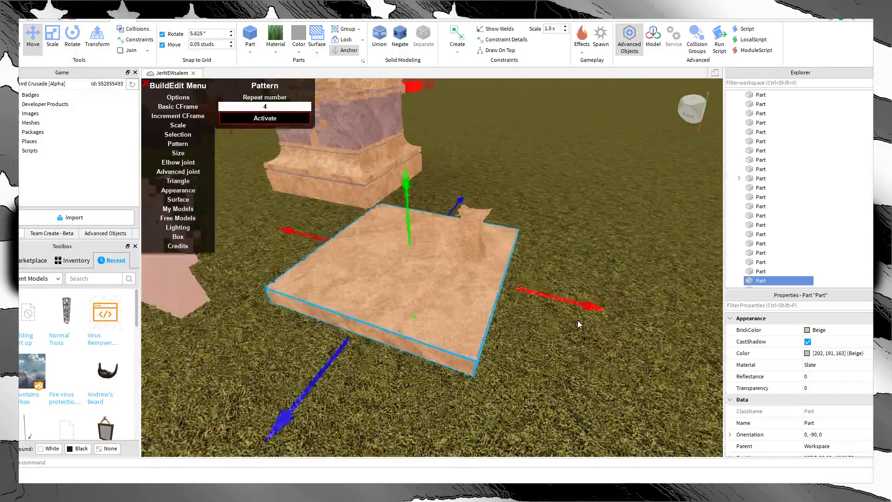
Step: Scale the beige slab taller so it covers the lower part of the carved arm up to its narrow waist
{"action": "right_click_drag", "start_coordinate": [578, 319], "coordinate": [577, 311]}
{"action": "scroll", "coordinate": [577, 310], "scroll_direction": "down", "scroll_amount": 2}
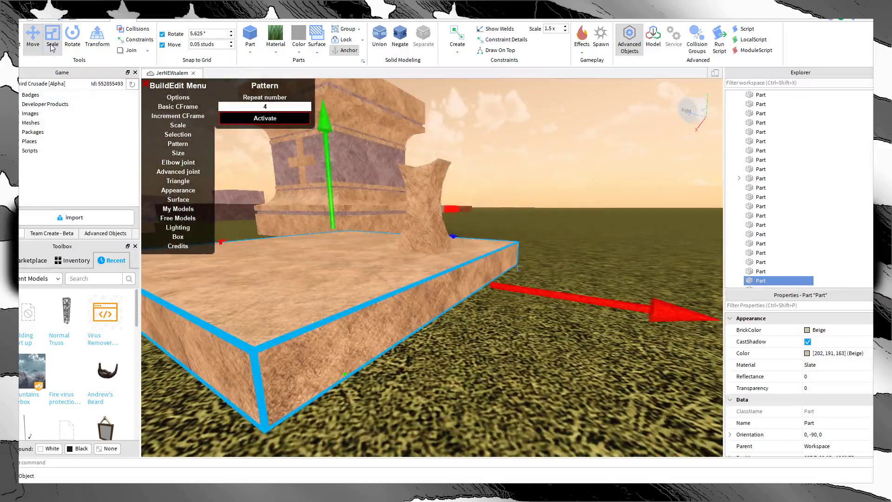
{"action": "left_click", "coordinate": [52, 48]}
{"action": "right_click_drag", "start_coordinate": [357, 207], "coordinate": [357, 200]}
{"action": "scroll", "coordinate": [357, 199], "scroll_direction": "down", "scroll_amount": 2}
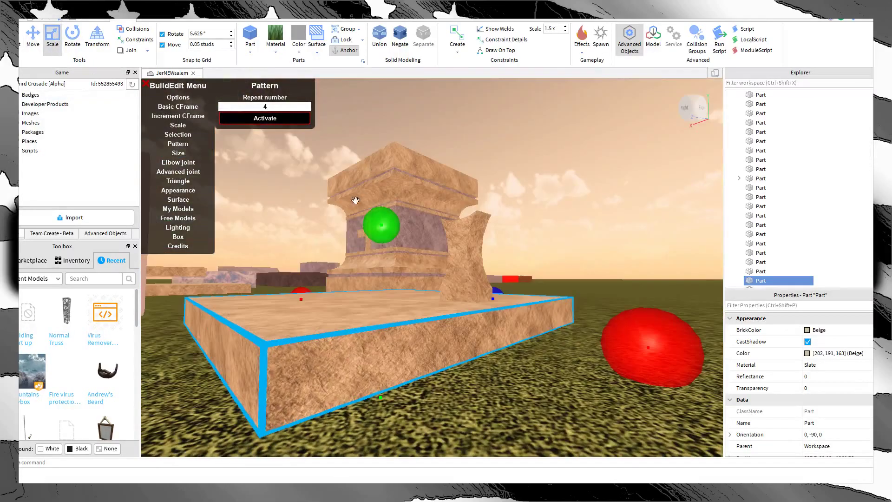
{"action": "left_click_drag", "start_coordinate": [383, 221], "coordinate": [381, 186]}
{"action": "right_click_drag", "start_coordinate": [399, 188], "coordinate": [409, 188]}
{"action": "scroll", "coordinate": [409, 188], "scroll_direction": "up", "scroll_amount": 3}
{"action": "scroll", "coordinate": [409, 188], "scroll_direction": "down", "scroll_amount": 4}
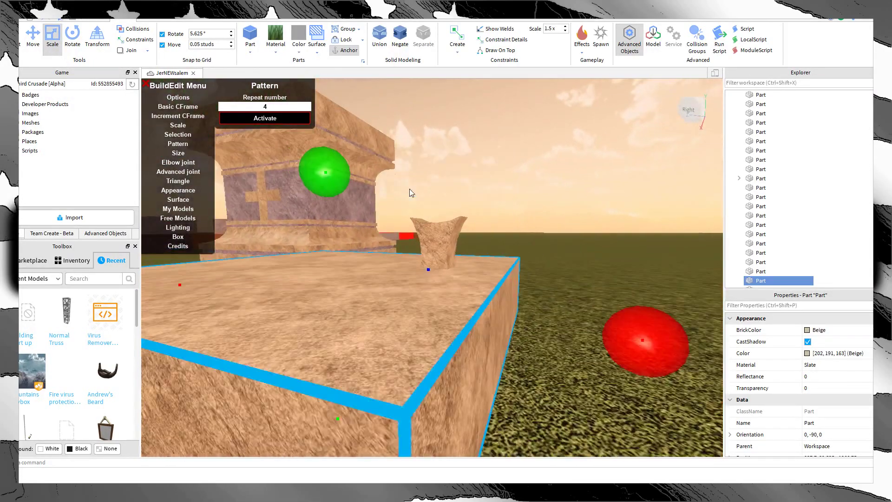
{"action": "scroll", "coordinate": [319, 200], "scroll_direction": "up", "scroll_amount": 8}
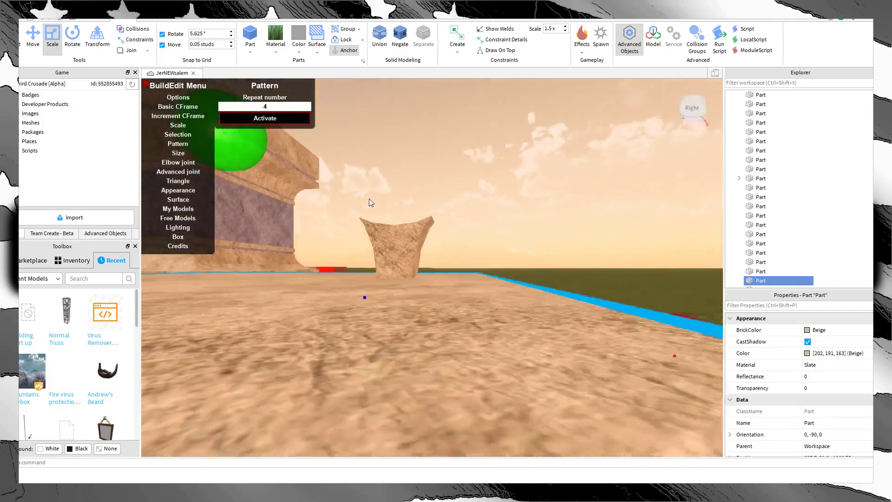
Step: Fine-tune the height of the beige slab so its upper face meets the narrow waist of the carved arm
{"action": "scroll", "coordinate": [369, 199], "scroll_direction": "down", "scroll_amount": 4}
{"action": "left_click_drag", "start_coordinate": [235, 171], "coordinate": [232, 179]}
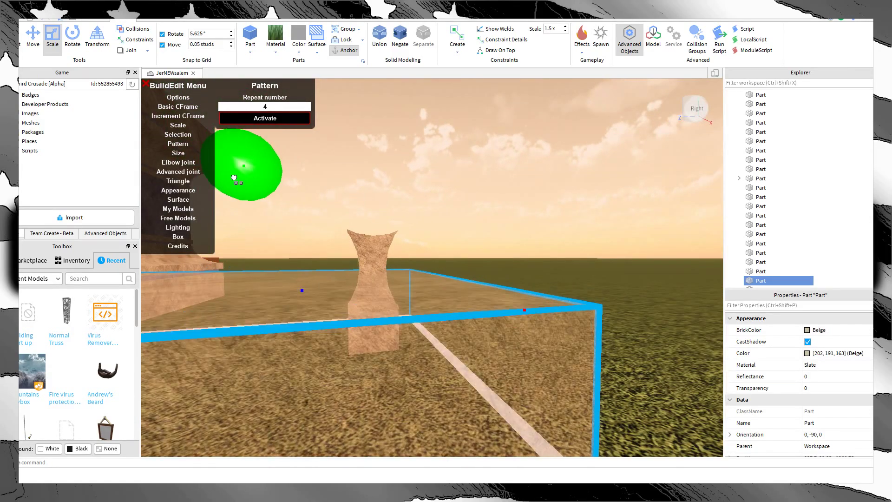
{"action": "scroll", "coordinate": [263, 190], "scroll_direction": "up", "scroll_amount": 1}
{"action": "right_click_drag", "start_coordinate": [263, 191], "coordinate": [263, 191]}
{"action": "key", "text": "w"}
{"action": "key", "text": "d"}
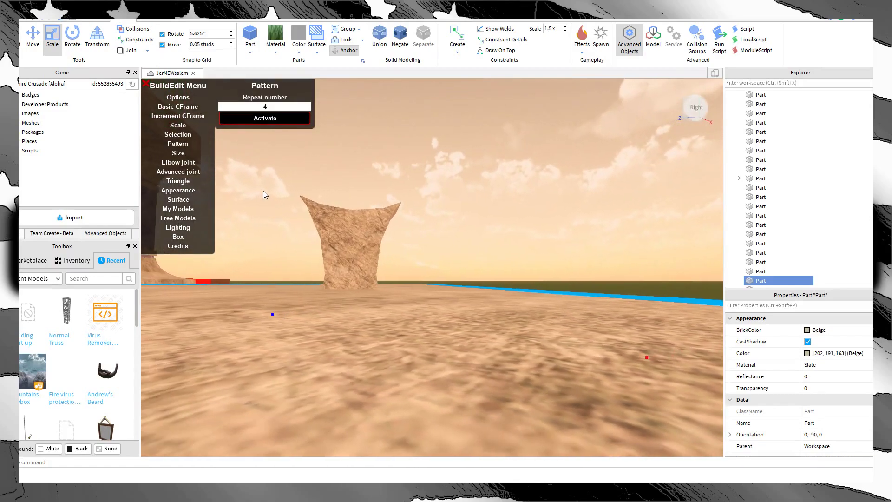
{"action": "key", "text": "a"}
{"action": "scroll", "coordinate": [263, 191], "scroll_direction": "down", "scroll_amount": 4}
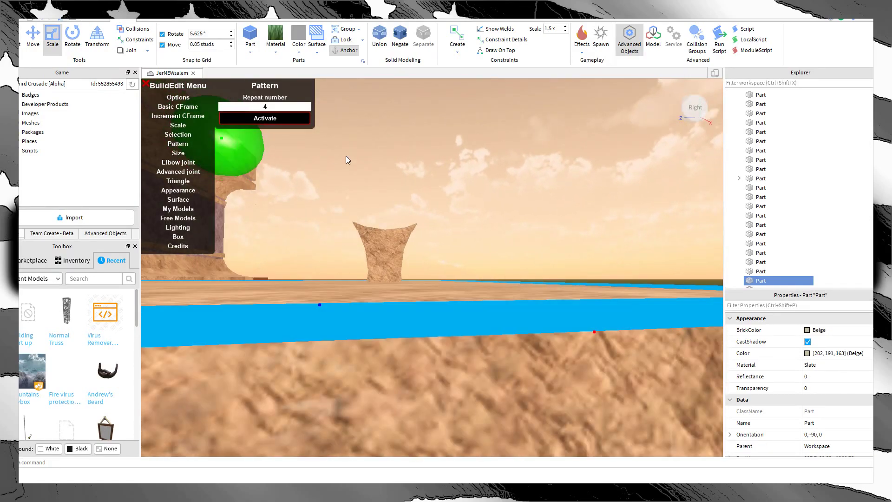
Step: Negate the slab, extend it slightly downward and union it with the carved arm to cut away everything below the waist
{"action": "left_click", "coordinate": [400, 46]}
{"action": "left_click", "coordinate": [378, 42]}
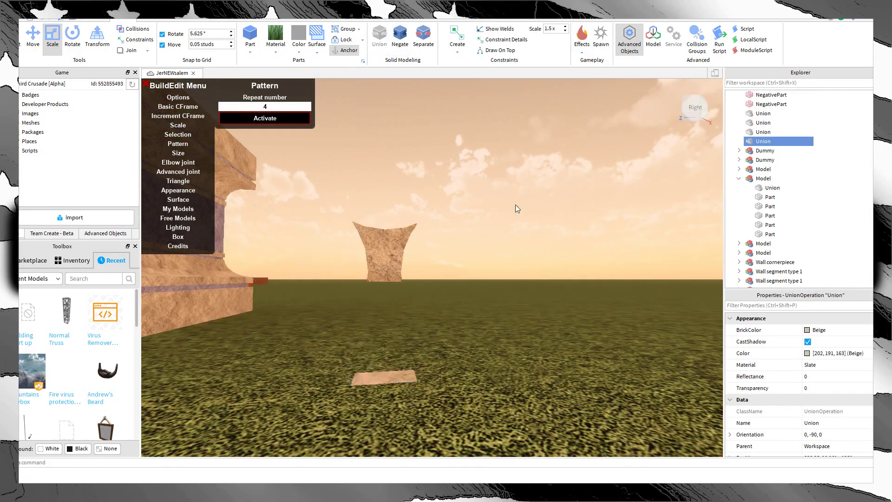
{"action": "key", "text": "ctrl+z"}
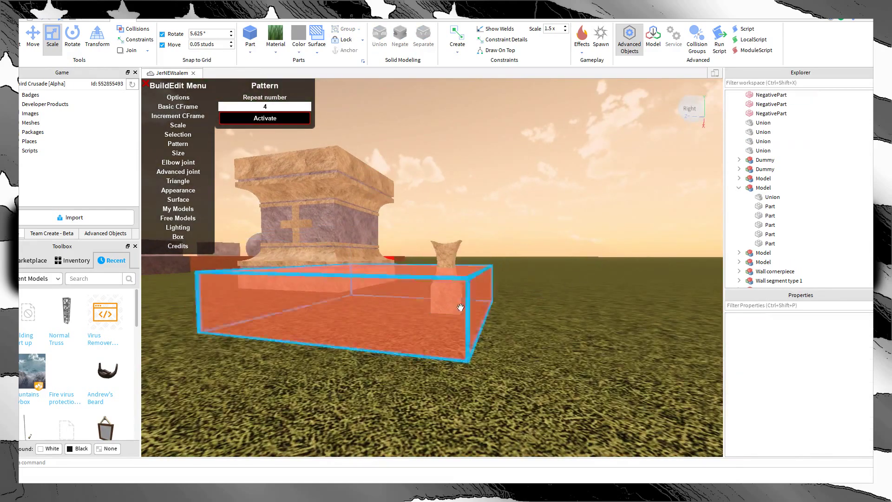
{"action": "left_click", "coordinate": [460, 307]}
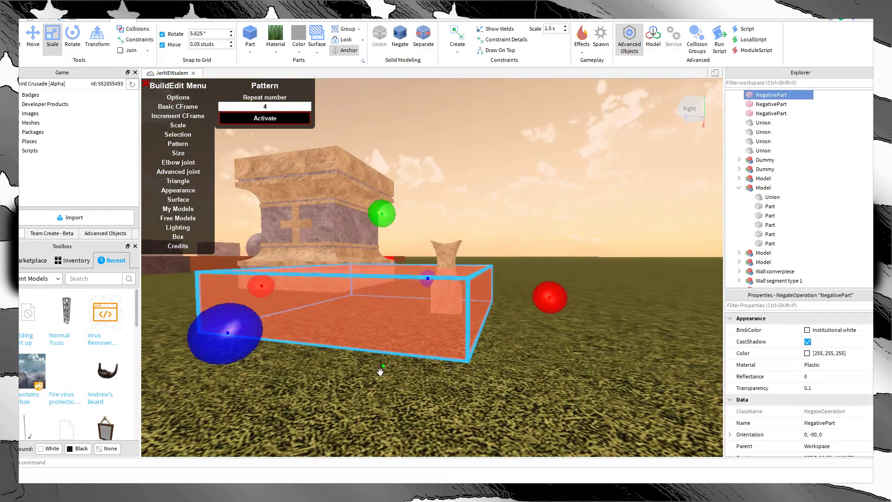
{"action": "left_click_drag", "start_coordinate": [385, 363], "coordinate": [388, 373], "text": "shift"}
{"action": "left_click", "coordinate": [442, 254], "text": "shift"}
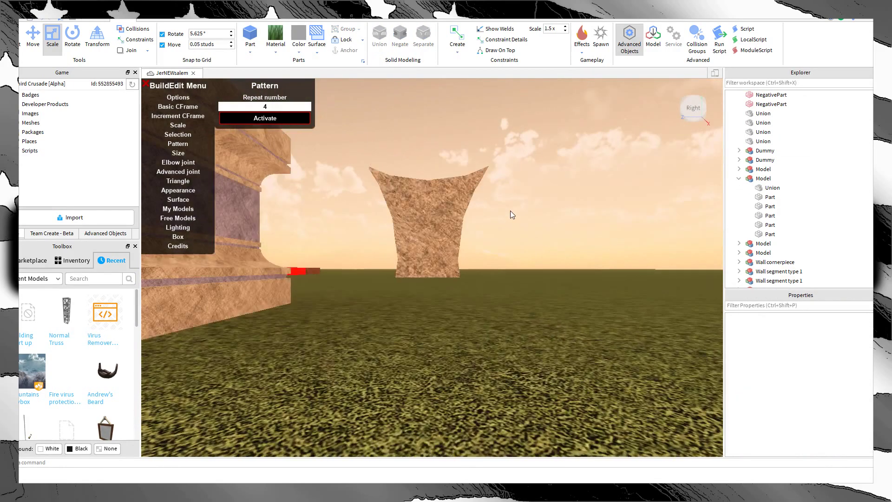
Step: Duplicate the trimmed cross arm, flip the copy upside down and move it below the original
{"action": "left_click", "coordinate": [434, 244]}
{"action": "key", "text": "ctrl+d"}
{"action": "key", "text": "ctrl+t"}
{"action": "key", "text": "ctrl+t"}
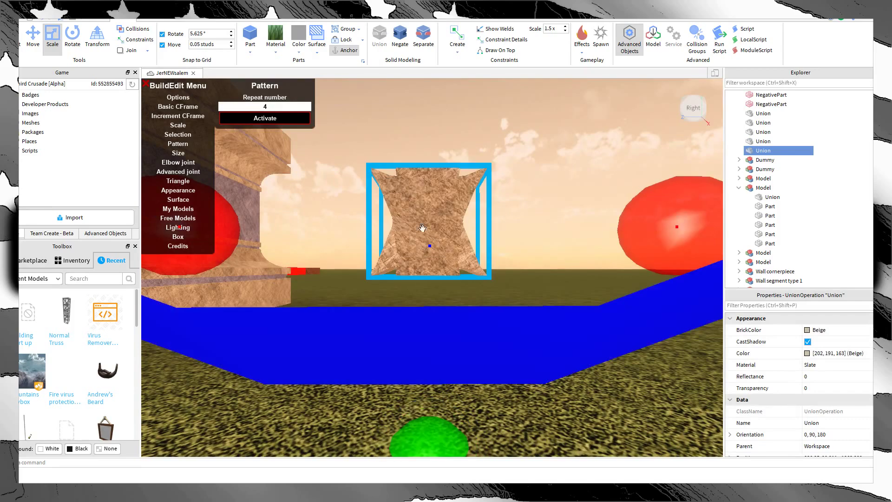
{"action": "key", "text": "ctrl+2"}
{"action": "right_click_drag", "start_coordinate": [501, 159], "coordinate": [480, 159]}
{"action": "left_click_drag", "start_coordinate": [461, 170], "coordinate": [460, 220]}
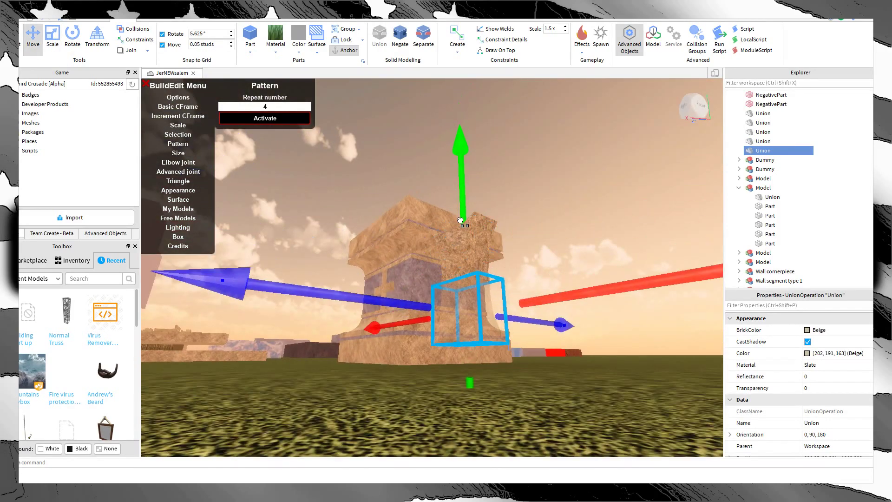
Step: Lower the flipped arm further to leave a gap between it and the upper arm
{"action": "left_click", "coordinate": [572, 233]}
{"action": "key", "text": "d"}
{"action": "right_click_drag", "start_coordinate": [573, 232], "coordinate": [418, 256]}
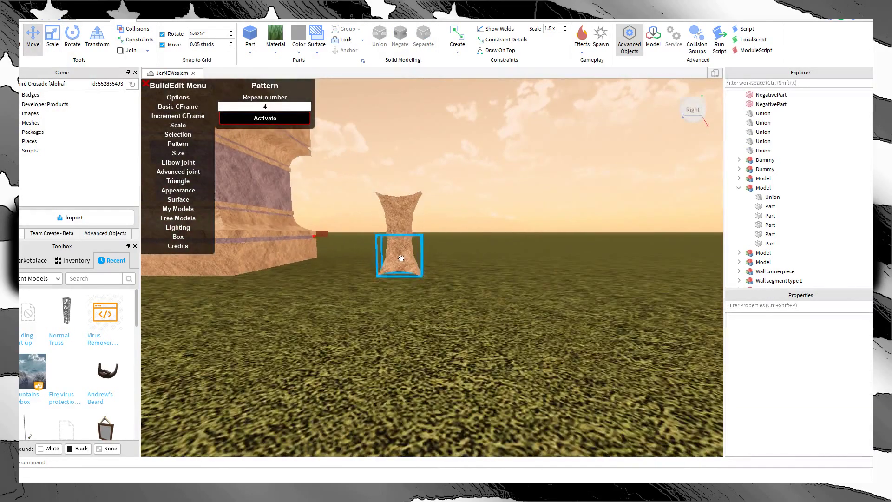
{"action": "left_click", "coordinate": [400, 258]}
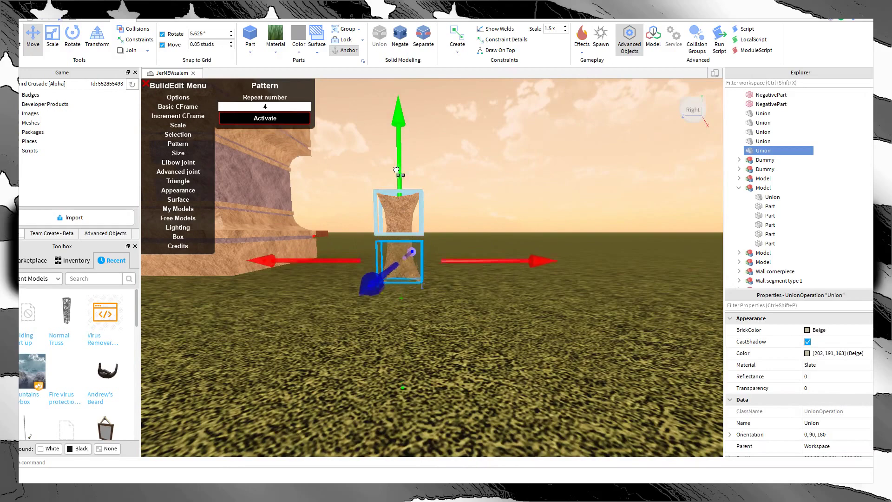
Step: Duplicate both arms together and rotate the copies a quarter turn to form a four-armed cross with an open centre
{"action": "left_click", "coordinate": [416, 217]}
{"action": "left_click", "coordinate": [417, 288], "text": "ctrl"}
{"action": "key", "text": "ctrl+d"}
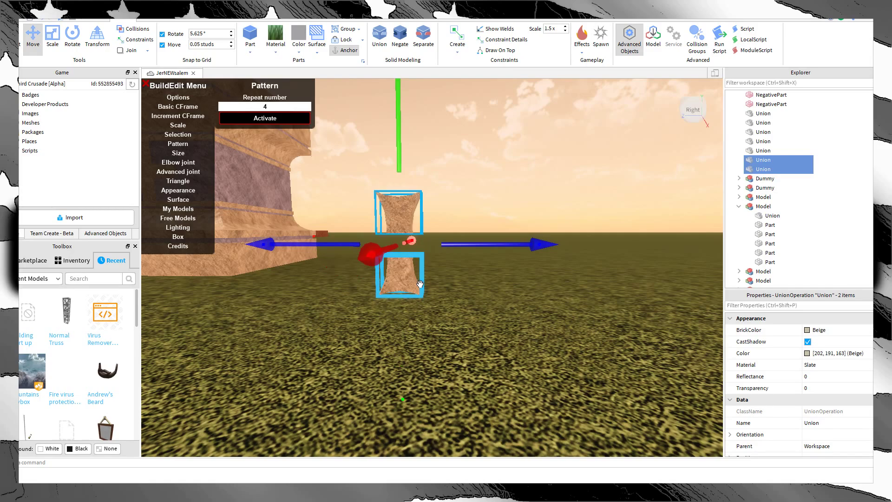
{"action": "key", "text": "ctrl+t"}
{"action": "left_click", "coordinate": [509, 282]}
{"action": "scroll", "coordinate": [517, 280], "scroll_direction": "down", "scroll_amount": 4}
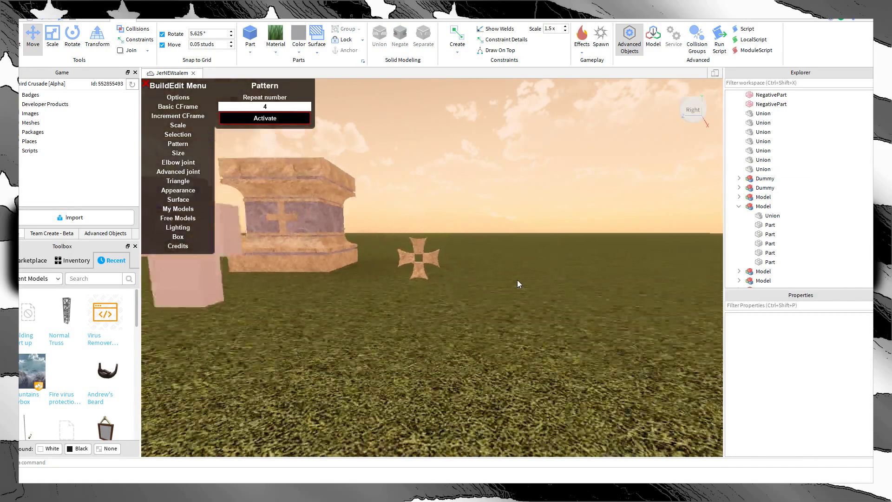
{"action": "scroll", "coordinate": [519, 276], "scroll_direction": "up", "scroll_amount": 1}
{"action": "scroll", "coordinate": [519, 276], "scroll_direction": "up", "scroll_amount": 1}
{"action": "scroll", "coordinate": [519, 275], "scroll_direction": "down", "scroll_amount": 3}
Step: Bring a beige slab from the nearby building pieces over to the ground beside the four-armed cross
{"action": "key", "text": "a"}
{"action": "right_click", "coordinate": [519, 276]}
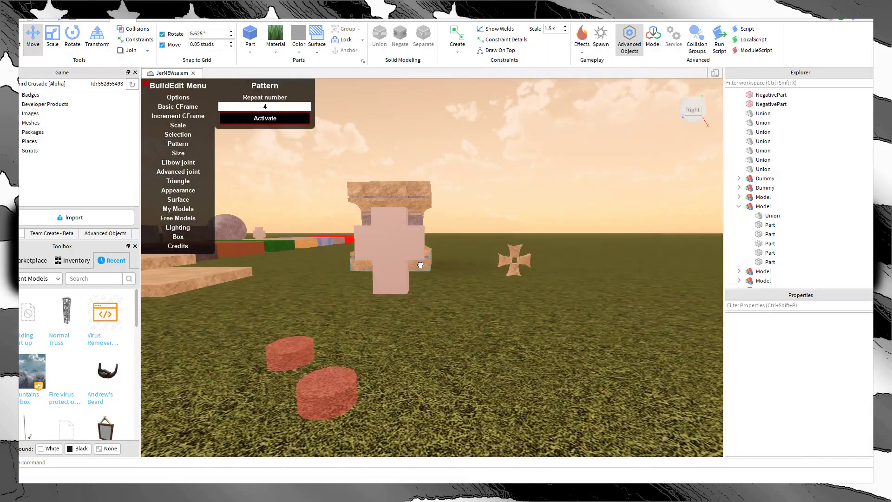
{"action": "left_click", "coordinate": [419, 264]}
{"action": "right_click_drag", "start_coordinate": [419, 263], "coordinate": [420, 264]}
{"action": "key", "text": "d"}
{"action": "left_click", "coordinate": [469, 301]}
{"action": "key", "text": "a"}
{"action": "left_click", "coordinate": [320, 273]}
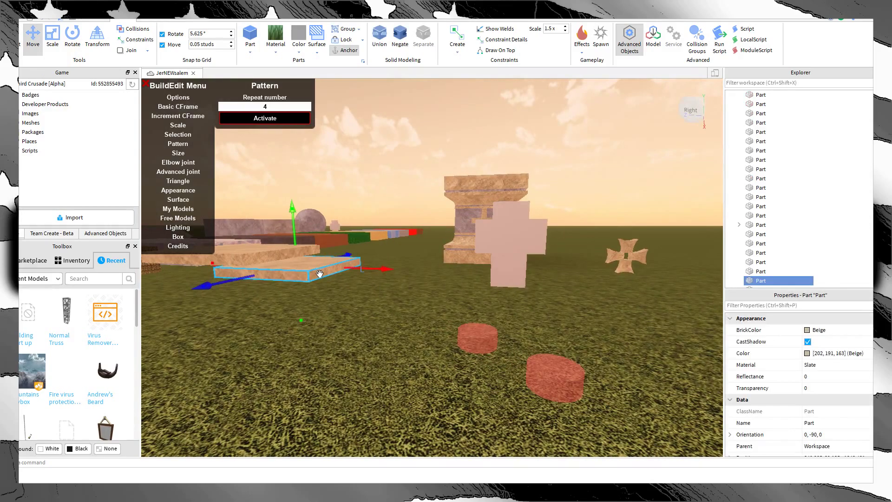
{"action": "right_click_drag", "start_coordinate": [232, 325], "coordinate": [248, 299]}
{"action": "key", "text": "w"}
{"action": "left_click", "coordinate": [294, 361]}
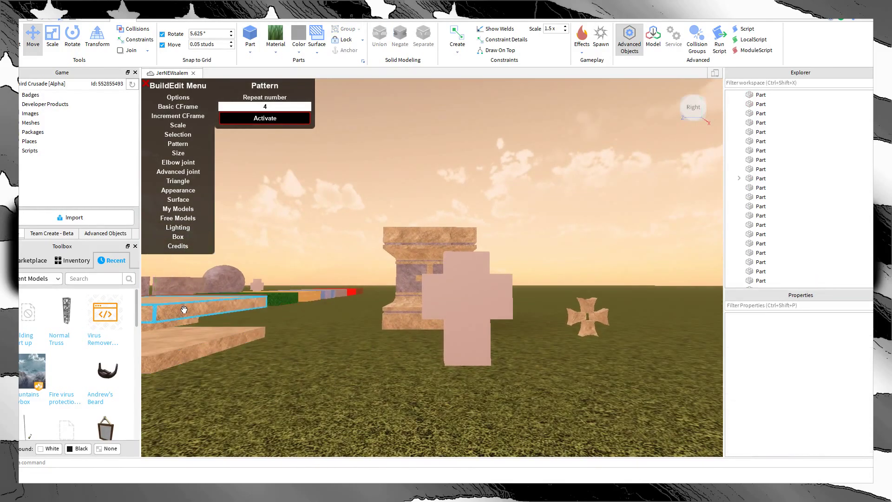
{"action": "key", "text": "d"}
{"action": "left_click_drag", "start_coordinate": [183, 309], "coordinate": [525, 342]}
{"action": "key", "text": "w"}
{"action": "right_click_drag", "start_coordinate": [462, 352], "coordinate": [526, 343]}
{"action": "scroll", "coordinate": [526, 342], "scroll_direction": "down", "scroll_amount": 3}
{"action": "left_click_drag", "start_coordinate": [525, 342], "coordinate": [500, 291]}
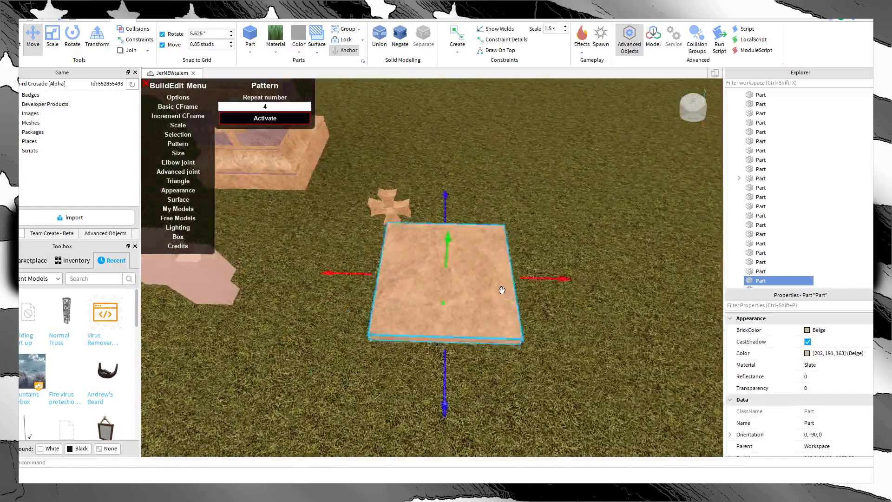
Step: Position the beige slab against the cross and raise it to the level of the central gap
{"action": "right_click_drag", "start_coordinate": [500, 291], "coordinate": [517, 321]}
{"action": "scroll", "coordinate": [517, 321], "scroll_direction": "up", "scroll_amount": 3}
{"action": "left_click_drag", "start_coordinate": [632, 361], "coordinate": [643, 314]}
{"action": "scroll", "coordinate": [643, 315], "scroll_direction": "up", "scroll_amount": 3}
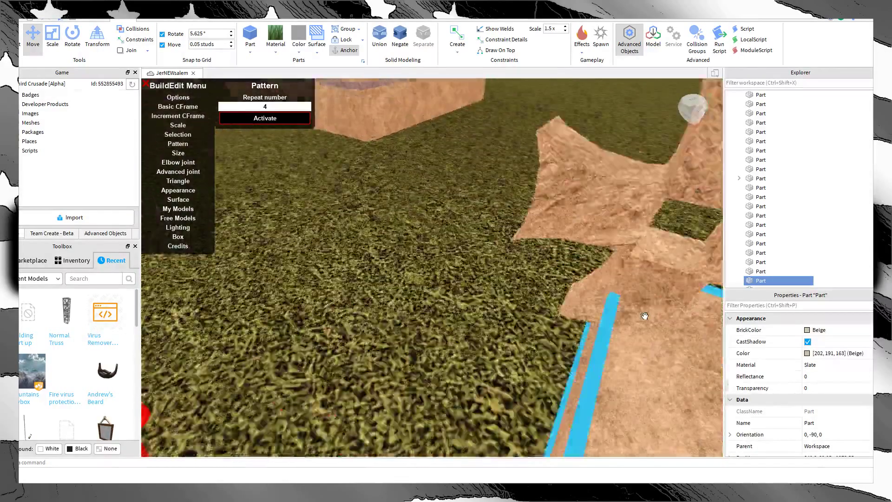
{"action": "right_click_drag", "start_coordinate": [642, 314], "coordinate": [655, 280]}
{"action": "scroll", "coordinate": [656, 280], "scroll_direction": "down", "scroll_amount": 2}
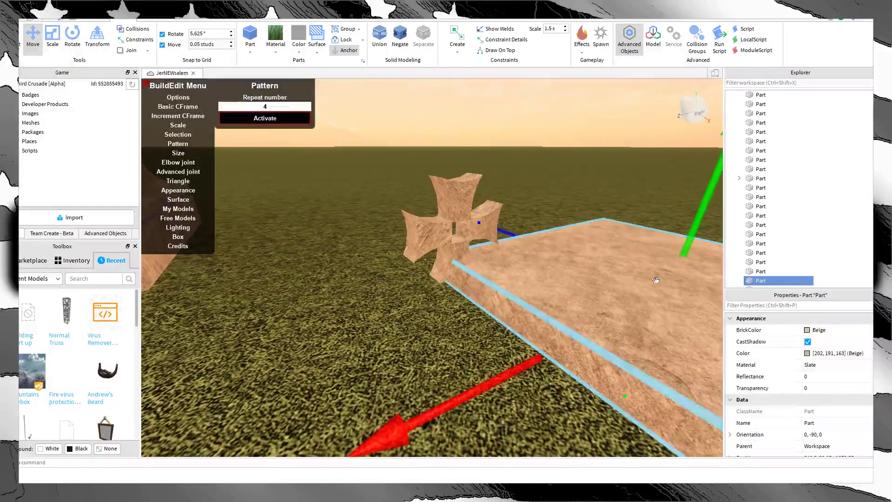
{"action": "left_click_drag", "start_coordinate": [687, 246], "coordinate": [688, 192]}
{"action": "key", "text": "d"}
Step: Scale the slab down in length and width to a small block at the centre of the cross
{"action": "left_click", "coordinate": [52, 38]}
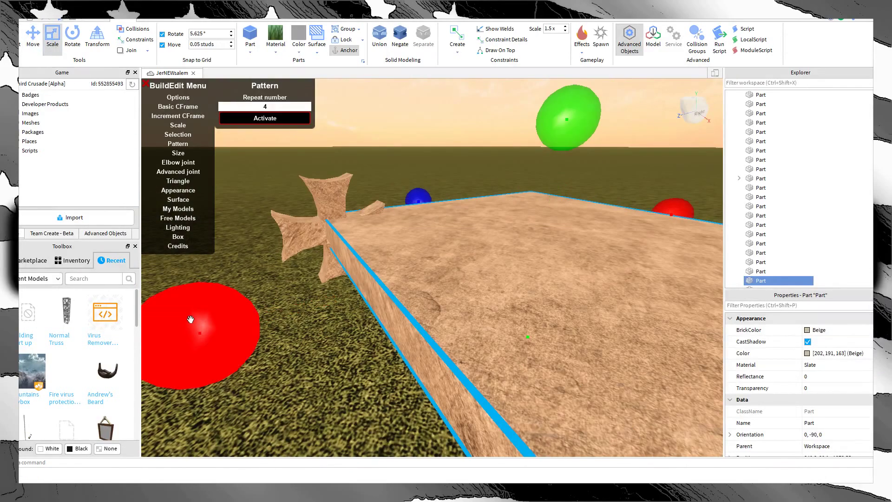
{"action": "left_click_drag", "start_coordinate": [211, 338], "coordinate": [457, 267]}
{"action": "key", "text": "a"}
{"action": "right_click_drag", "start_coordinate": [432, 261], "coordinate": [444, 258]}
{"action": "scroll", "coordinate": [362, 300], "scroll_direction": "down", "scroll_amount": 3}
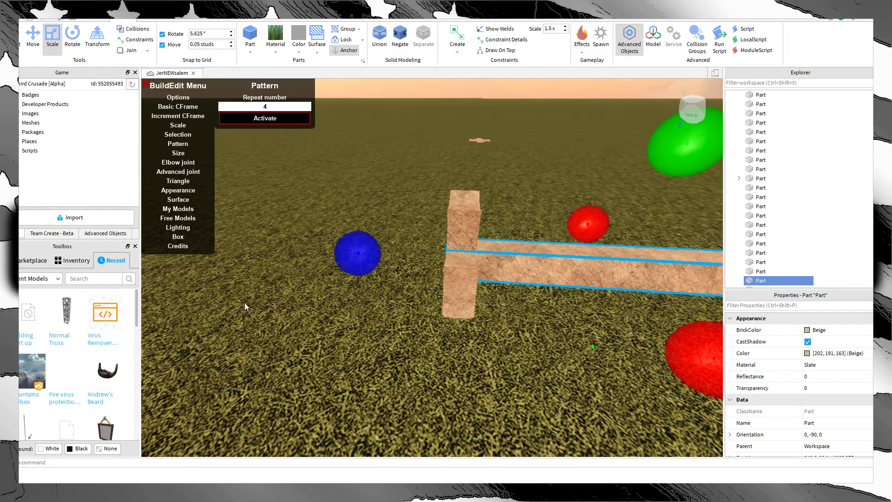
{"action": "right_click_drag", "start_coordinate": [254, 303], "coordinate": [575, 277]}
{"action": "key", "text": "d"}
{"action": "left_click_drag", "start_coordinate": [671, 274], "coordinate": [406, 312]}
{"action": "left_click", "coordinate": [403, 357]}
Step: Adjust the small block's size so it fills the gap between the four arms
{"action": "right_click_drag", "start_coordinate": [403, 356], "coordinate": [404, 357]}
{"action": "scroll", "coordinate": [403, 357], "scroll_direction": "up", "scroll_amount": 3}
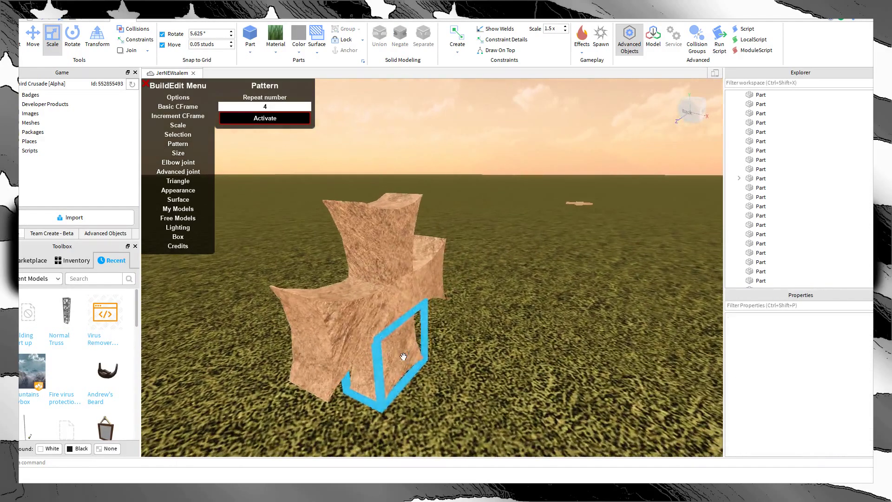
{"action": "scroll", "coordinate": [489, 386], "scroll_direction": "up", "scroll_amount": 4}
{"action": "right_click_drag", "start_coordinate": [489, 386], "coordinate": [492, 385]}
{"action": "left_click", "coordinate": [323, 300]}
{"action": "left_click_drag", "start_coordinate": [552, 292], "coordinate": [561, 291]}
{"action": "left_click", "coordinate": [500, 401]}
{"action": "scroll", "coordinate": [500, 400], "scroll_direction": "down", "scroll_amount": 5}
{"action": "right_click_drag", "start_coordinate": [500, 400], "coordinate": [514, 417]}
{"action": "scroll", "coordinate": [513, 416], "scroll_direction": "up", "scroll_amount": 2}
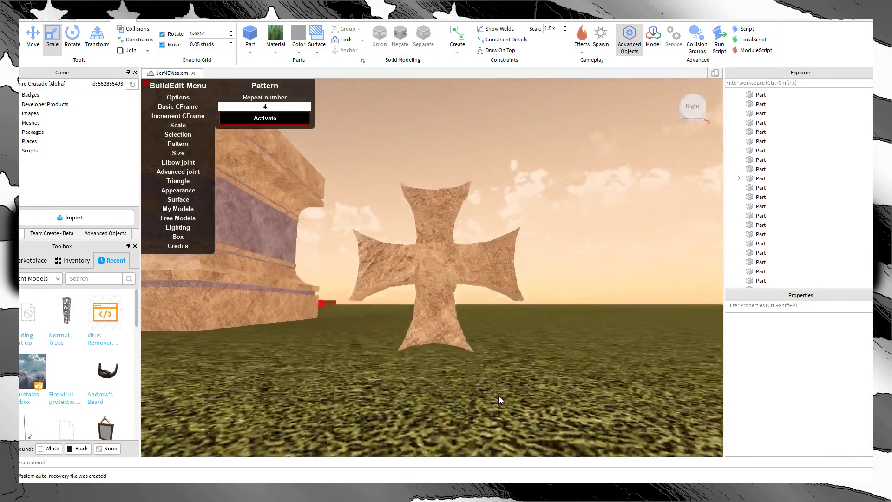
Step: Refine the centre block's fit so it sits flush with the surrounding arms, and check the cross from a distance
{"action": "left_click", "coordinate": [470, 285]}
{"action": "scroll", "coordinate": [443, 390], "scroll_direction": "up", "scroll_amount": 3}
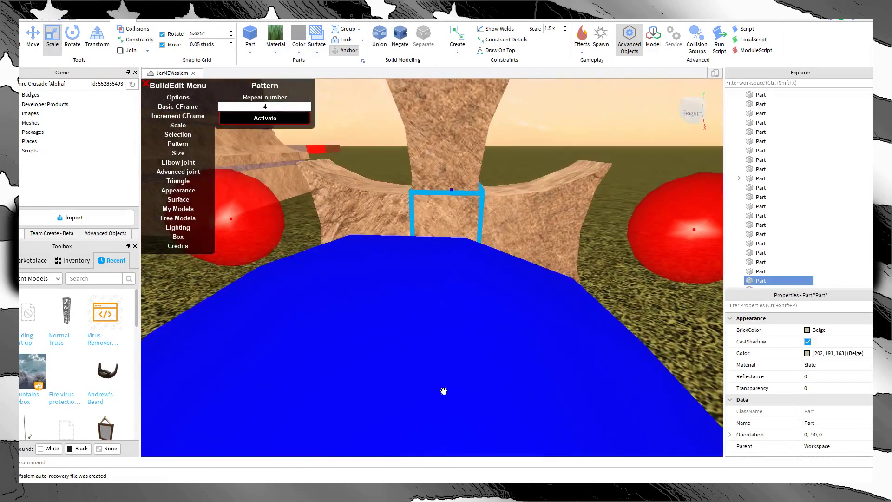
{"action": "right_click_drag", "start_coordinate": [444, 374], "coordinate": [483, 438]}
{"action": "key", "text": "Delete"}
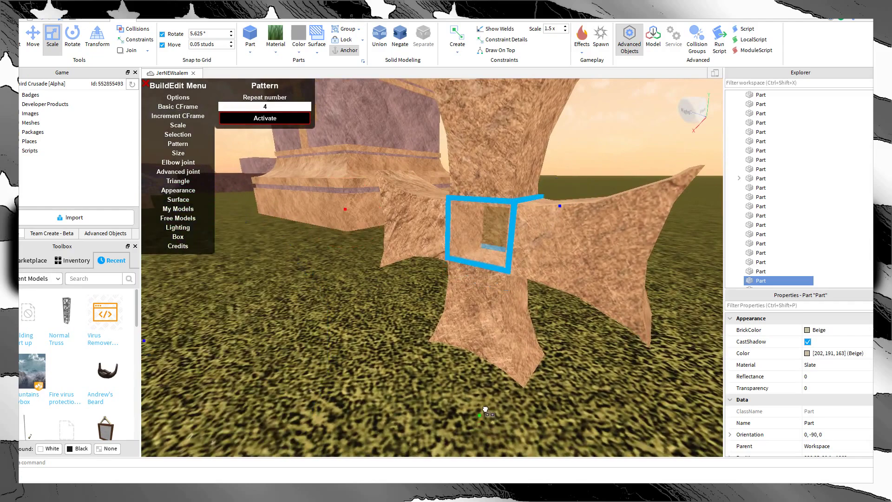
{"action": "left_click", "coordinate": [605, 402]}
{"action": "right_click_drag", "start_coordinate": [606, 403], "coordinate": [606, 403]}
{"action": "scroll", "coordinate": [606, 403], "scroll_direction": "down", "scroll_amount": 5}
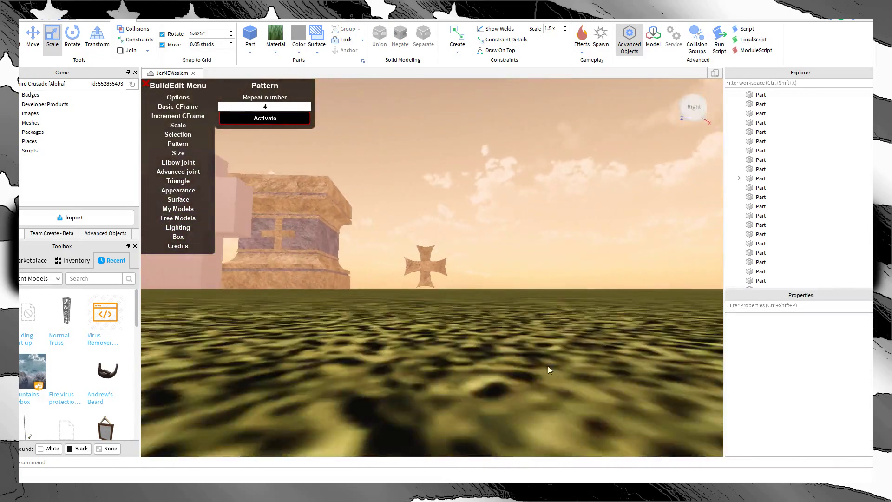
Step: Union the four arms and the centre block into a single cross
{"action": "scroll", "coordinate": [525, 288], "scroll_direction": "up", "scroll_amount": 2}
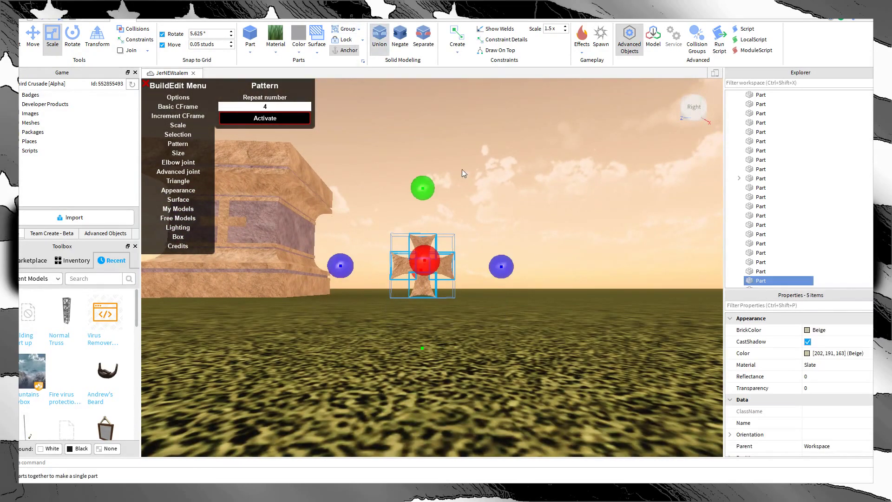
{"action": "left_click", "coordinate": [576, 310]}
{"action": "scroll", "coordinate": [534, 278], "scroll_direction": "up", "scroll_amount": 3}
{"action": "scroll", "coordinate": [533, 277], "scroll_direction": "down", "scroll_amount": 5}
{"action": "scroll", "coordinate": [533, 277], "scroll_direction": "up", "scroll_amount": 4}
{"action": "right_click_drag", "start_coordinate": [533, 277], "coordinate": [516, 302]}
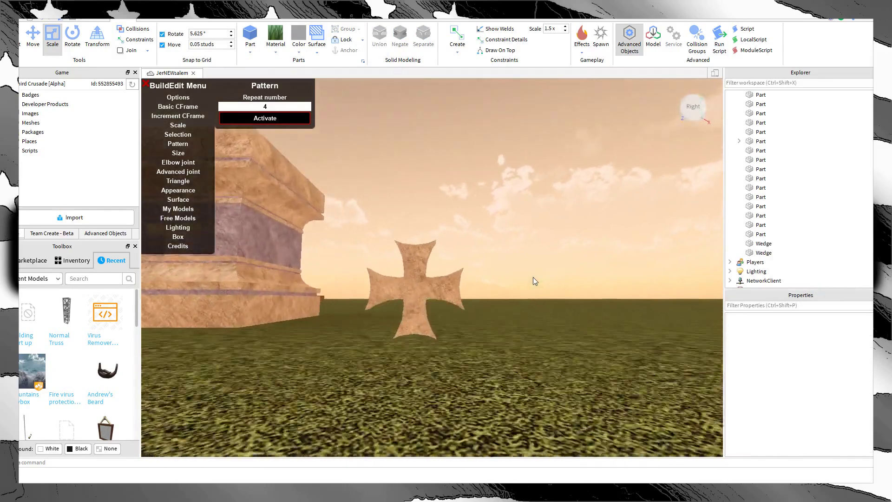
Step: Move the united flared cross onto the front face of the stone pedestal
{"action": "scroll", "coordinate": [533, 277], "scroll_direction": "up", "scroll_amount": 3}
{"action": "scroll", "coordinate": [584, 301], "scroll_direction": "down", "scroll_amount": 4}
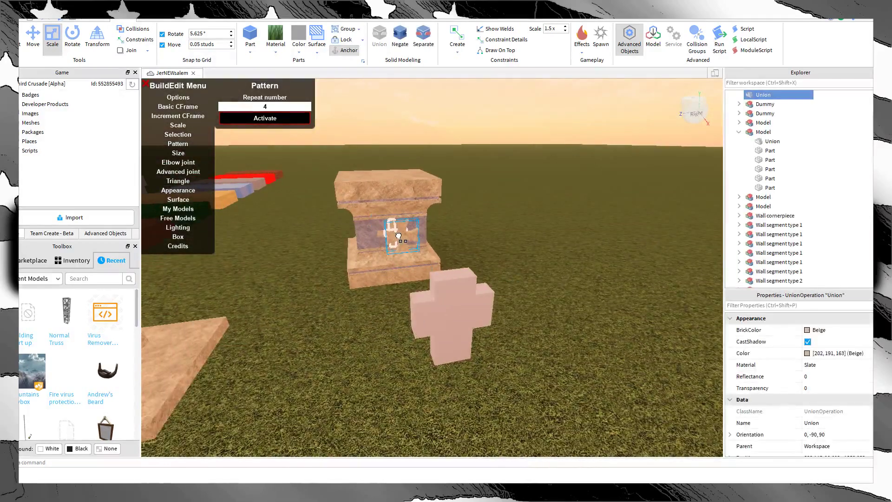
Step: Remove the two leftover cross bar parts from the pedestal's purple panel
{"action": "scroll", "coordinate": [409, 239], "scroll_direction": "up", "scroll_amount": 4}
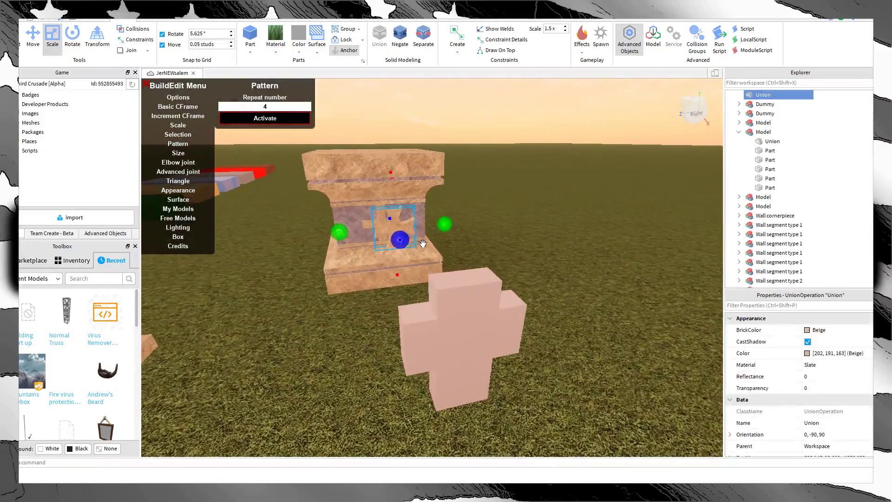
{"action": "key", "text": "a"}
{"action": "left_click", "coordinate": [453, 179]}
{"action": "left_click", "coordinate": [469, 158], "text": "ctrl"}
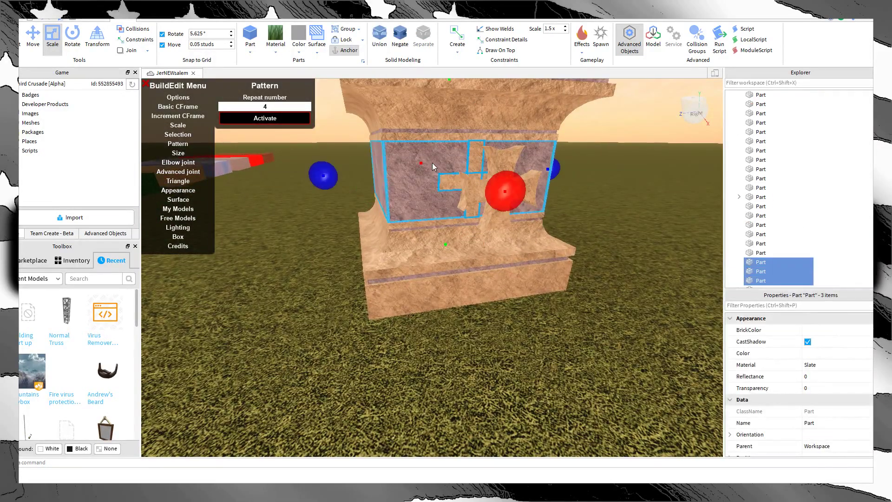
{"action": "key", "text": "ctrl+shift+g"}
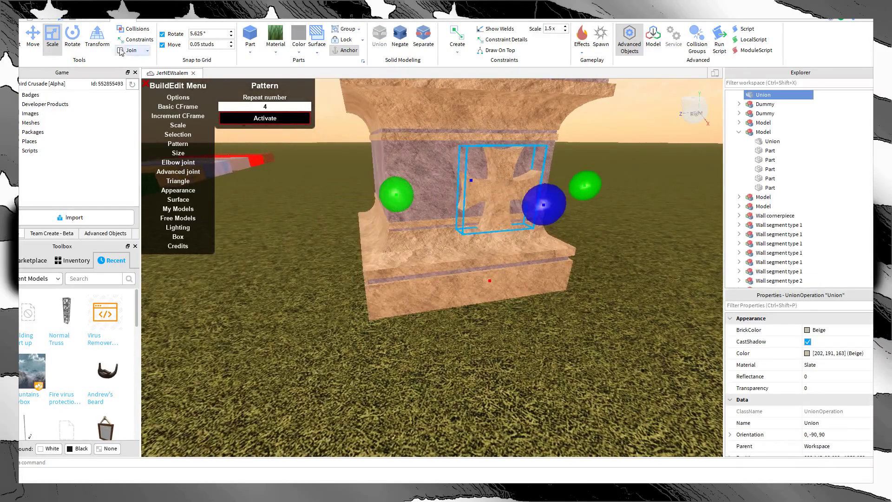
Step: Move the beige cross union sideways along the pedestal until it is centred on the purple front panel
{"action": "left_click", "coordinate": [35, 46]}
{"action": "right_click_drag", "start_coordinate": [474, 225], "coordinate": [497, 246]}
{"action": "key", "text": "w"}
{"action": "key", "text": "a"}
{"action": "left_click_drag", "start_coordinate": [560, 237], "coordinate": [521, 244]}
{"action": "key", "text": "s"}
{"action": "key", "text": "d"}
{"action": "right_click_drag", "start_coordinate": [519, 244], "coordinate": [409, 153]}
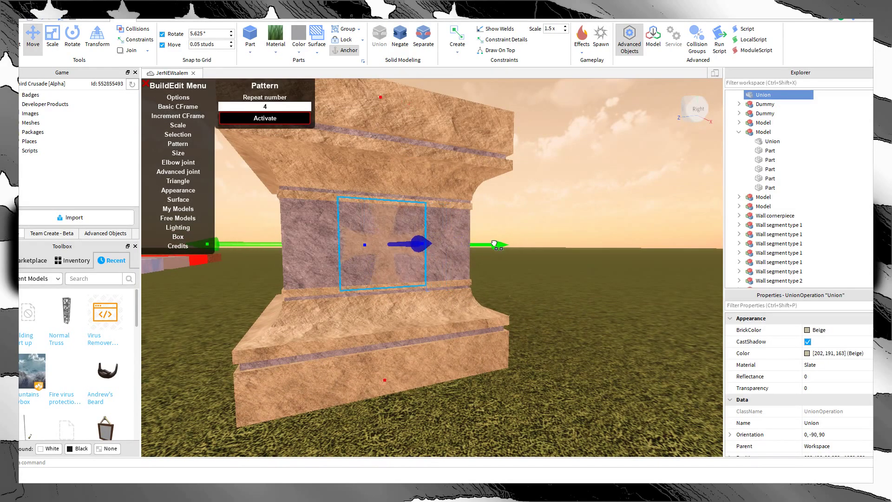
{"action": "left_click_drag", "start_coordinate": [499, 243], "coordinate": [491, 243]}
{"action": "left_click", "coordinate": [554, 246]}
{"action": "key", "text": "s"}
{"action": "right_click_drag", "start_coordinate": [555, 246], "coordinate": [538, 239]}
{"action": "key", "text": "w"}
{"action": "key", "text": "w"}
{"action": "key", "text": "s"}
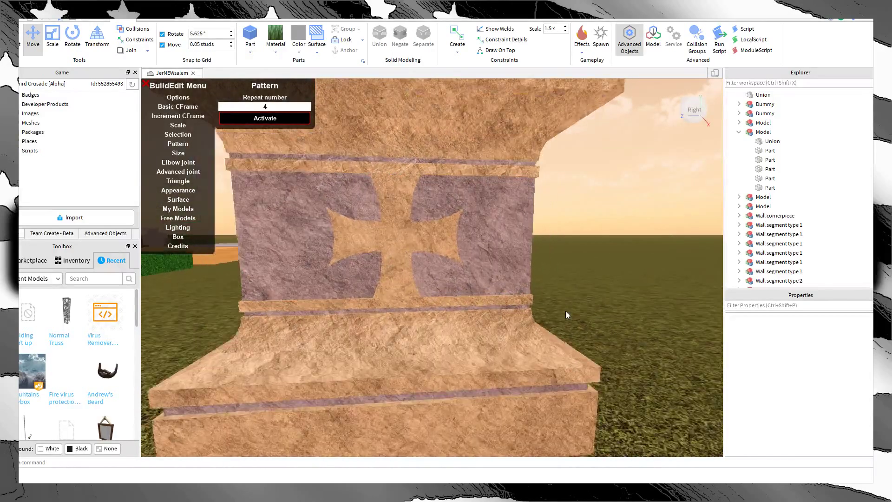
Step: Select the purple panel part behind the cross and nudge it along its depth
{"action": "left_click", "coordinate": [412, 235]}
{"action": "key", "text": "s"}
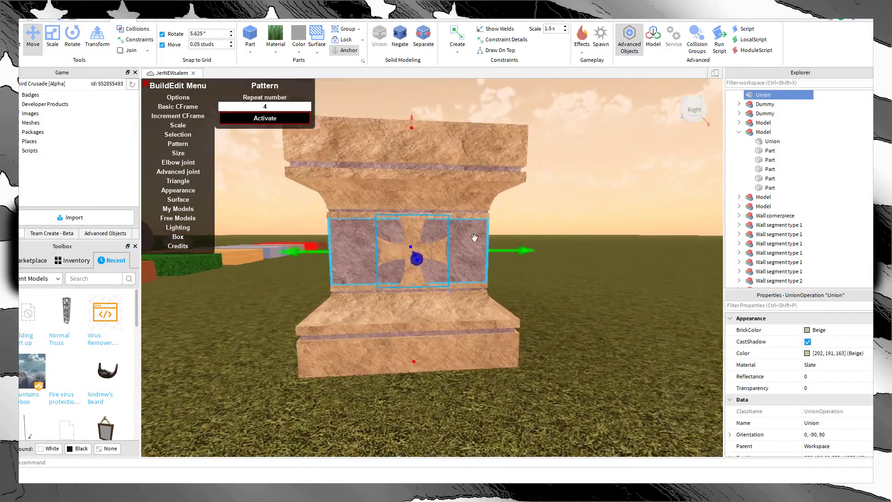
{"action": "left_click", "coordinate": [472, 266]}
{"action": "key", "text": "w"}
{"action": "right_click_drag", "start_coordinate": [471, 265], "coordinate": [473, 266]}
{"action": "key", "text": "s"}
{"action": "left_click", "coordinate": [473, 267]}
{"action": "key", "text": "s"}
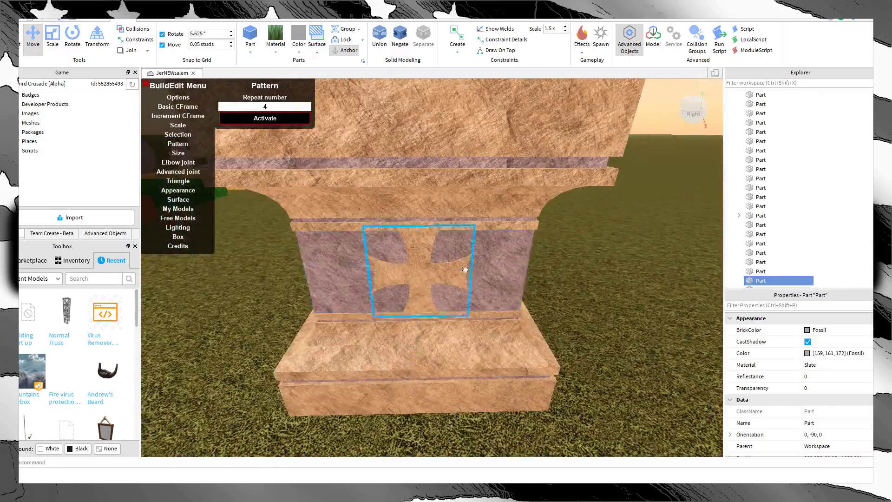
{"action": "left_click", "coordinate": [502, 299]}
{"action": "right_click_drag", "start_coordinate": [503, 300], "coordinate": [504, 301]}
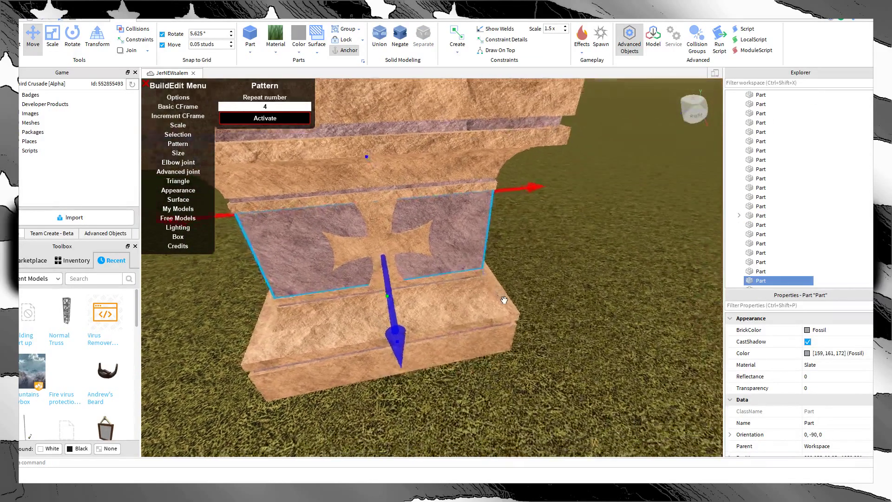
{"action": "scroll", "coordinate": [503, 301], "scroll_direction": "down", "scroll_amount": 3}
{"action": "scroll", "coordinate": [440, 265], "scroll_direction": "up", "scroll_amount": 2}
{"action": "left_click_drag", "start_coordinate": [413, 300], "coordinate": [402, 258]}
{"action": "scroll", "coordinate": [402, 259], "scroll_direction": "up", "scroll_amount": 3}
{"action": "right_click_drag", "start_coordinate": [402, 258], "coordinate": [403, 257]}
{"action": "scroll", "coordinate": [404, 258], "scroll_direction": "down", "scroll_amount": 3}
{"action": "left_click", "coordinate": [590, 316]}
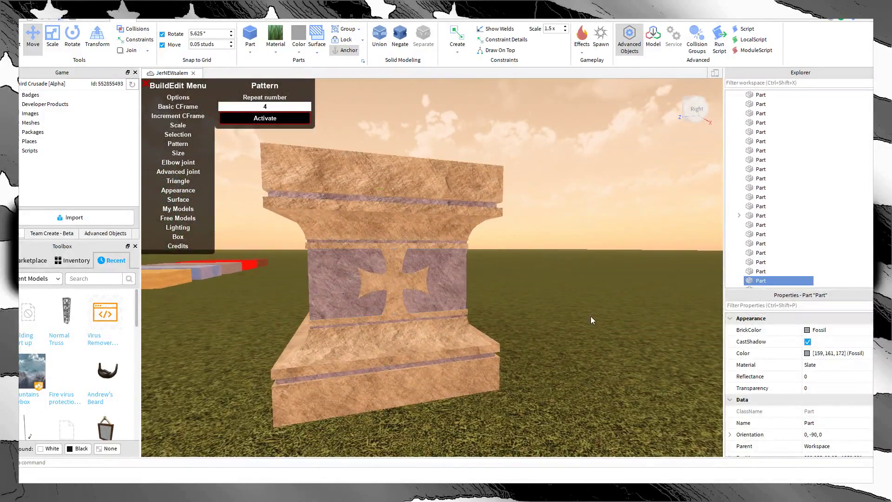
{"action": "scroll", "coordinate": [586, 310], "scroll_direction": "down", "scroll_amount": 5}
{"action": "scroll", "coordinate": [569, 298], "scroll_direction": "up", "scroll_amount": 5}
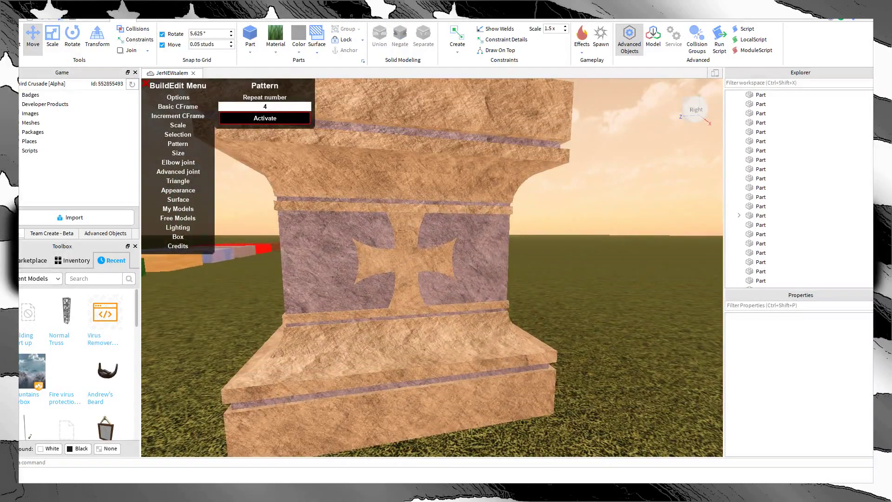
{"action": "key", "text": "alt+Tab"}
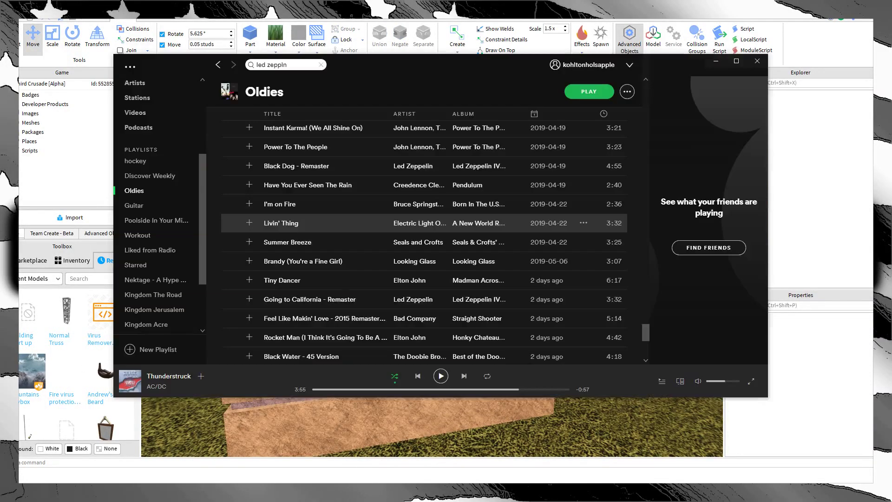
{"action": "left_click", "coordinate": [400, 440]}
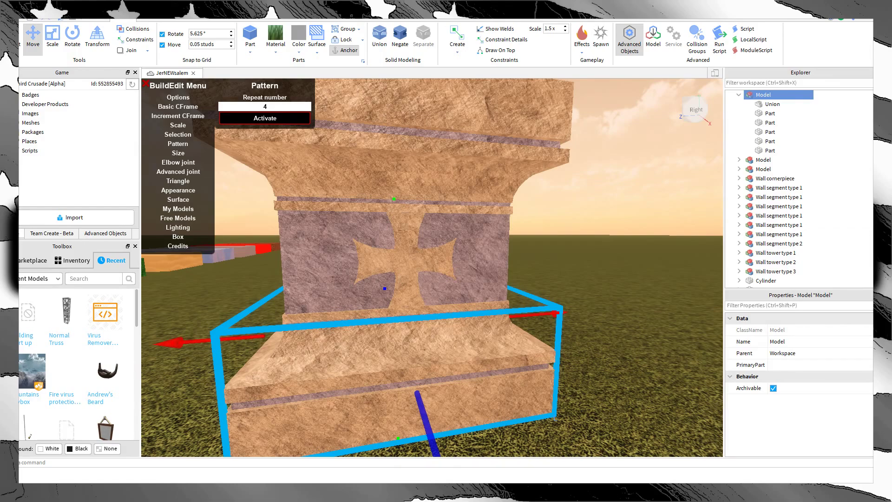
{"action": "left_click", "coordinate": [581, 266]}
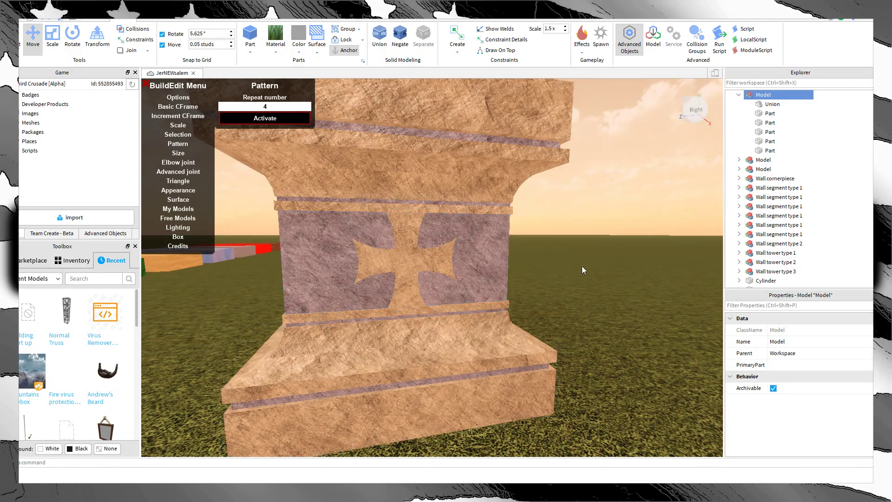
{"action": "scroll", "coordinate": [580, 266], "scroll_direction": "up", "scroll_amount": 4}
{"action": "scroll", "coordinate": [579, 266], "scroll_direction": "down", "scroll_amount": 4}
Step: Scale the cross union down slightly so its upper and lower ends fit between the trims of the front panel
{"action": "left_click", "coordinate": [506, 276]}
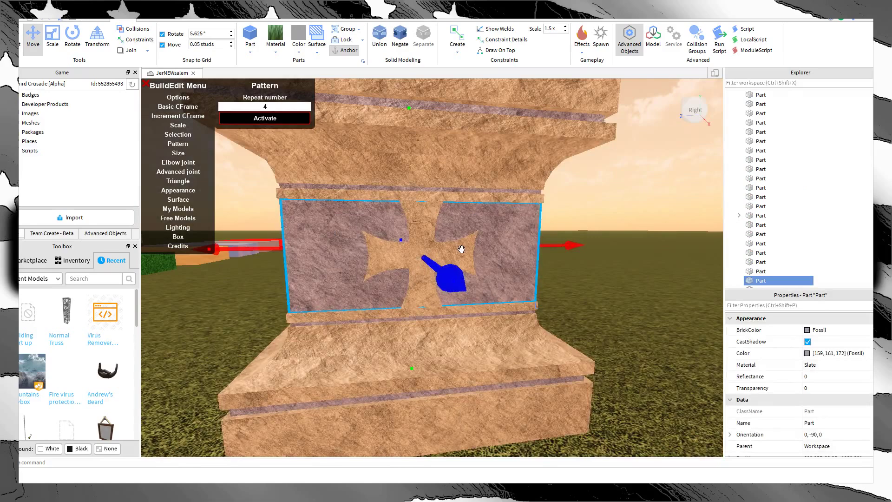
{"action": "left_click", "coordinate": [425, 257]}
{"action": "key", "text": "ctrl+2"}
{"action": "right_click_drag", "start_coordinate": [273, 162], "coordinate": [305, 214]}
{"action": "left_click", "coordinate": [635, 207]}
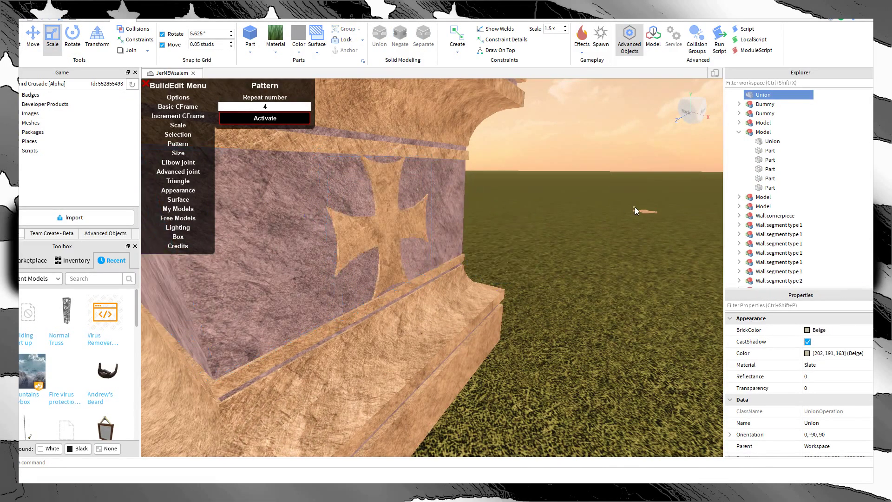
{"action": "mouse_move", "coordinate": [635, 208]}
{"action": "right_mouse_down"}
{"action": "mouse_move", "coordinate": [622, 177]}
{"action": "mouse_move", "coordinate": [617, 197]}
{"action": "mouse_move", "coordinate": [635, 199]}
{"action": "right_mouse_up"}
{"action": "key", "text": "s"}
{"action": "scroll", "coordinate": [617, 197], "scroll_direction": "up", "scroll_amount": 5}
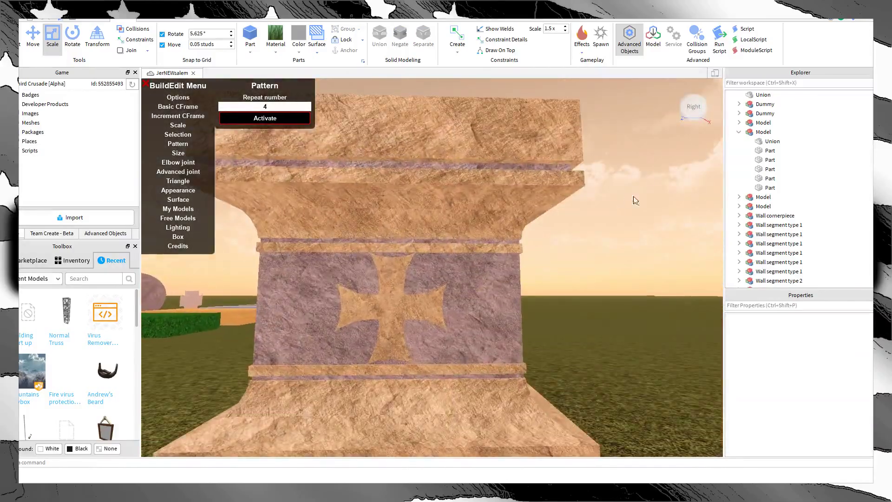
Step: Examine the cross on the front panel from a distance and close up where its ends meet the trims
{"action": "scroll", "coordinate": [627, 254], "scroll_direction": "up", "scroll_amount": 3}
{"action": "right_click_drag", "start_coordinate": [627, 254], "coordinate": [628, 254]}
{"action": "scroll", "coordinate": [628, 253], "scroll_direction": "down", "scroll_amount": 8}
{"action": "scroll", "coordinate": [628, 253], "scroll_direction": "down", "scroll_amount": 3}
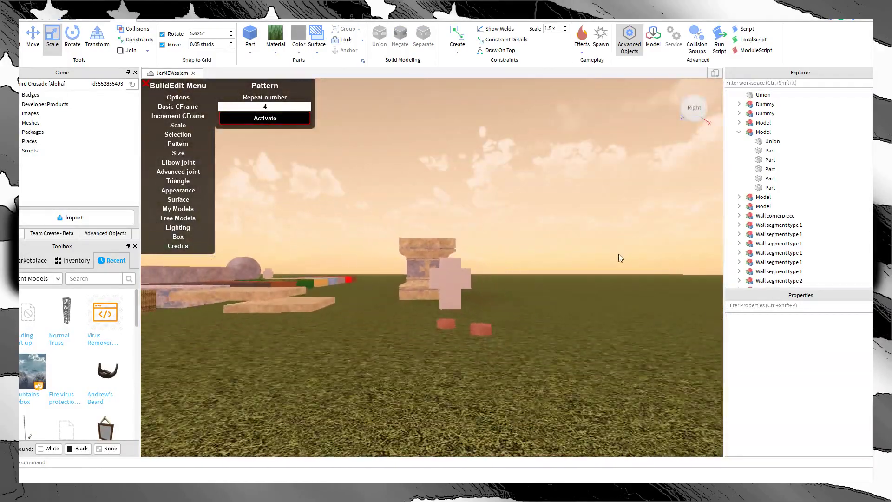
{"action": "scroll", "coordinate": [619, 254], "scroll_direction": "up", "scroll_amount": 10}
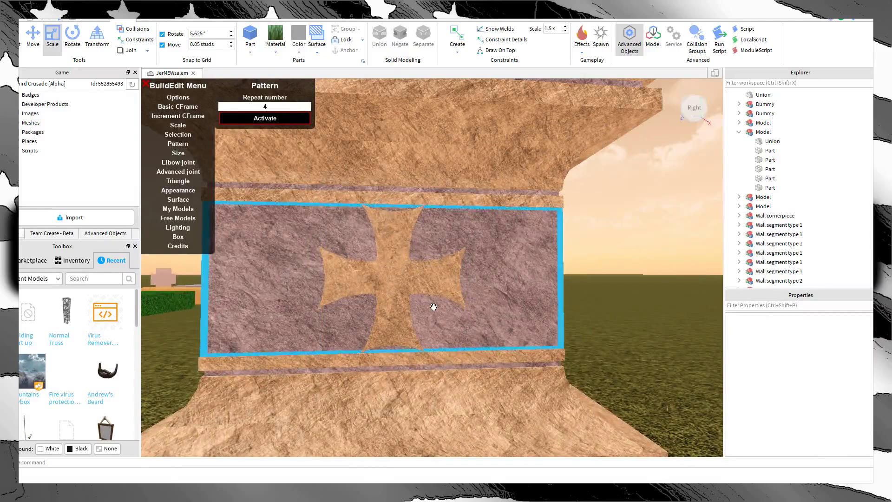
{"action": "left_click", "coordinate": [433, 306]}
{"action": "scroll", "coordinate": [520, 276], "scroll_direction": "down", "scroll_amount": 8}
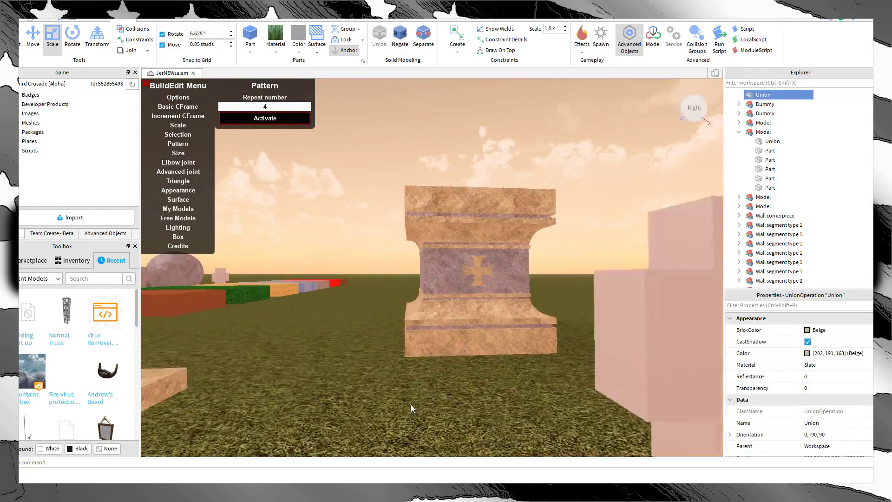
{"action": "left_click", "coordinate": [650, 253]}
{"action": "scroll", "coordinate": [651, 253], "scroll_direction": "up", "scroll_amount": 10}
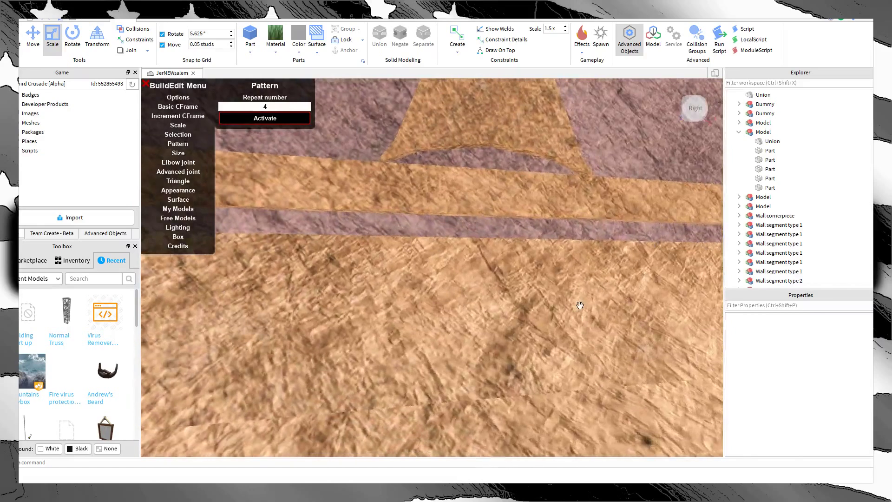
{"action": "right_click_drag", "start_coordinate": [580, 305], "coordinate": [621, 279]}
{"action": "scroll", "coordinate": [579, 305], "scroll_direction": "down", "scroll_amount": 8}
{"action": "scroll", "coordinate": [579, 305], "scroll_direction": "up", "scroll_amount": 8}
{"action": "scroll", "coordinate": [585, 278], "scroll_direction": "down", "scroll_amount": 6}
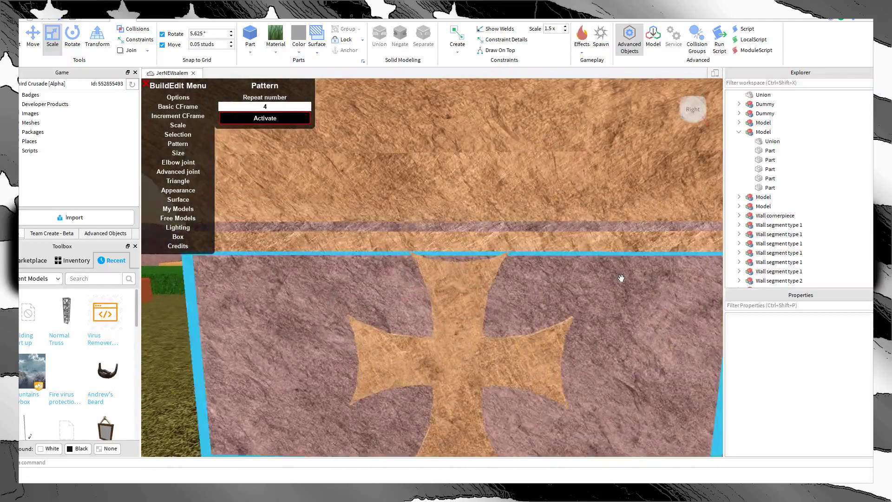
{"action": "scroll", "coordinate": [623, 278], "scroll_direction": "up", "scroll_amount": 3}
{"action": "scroll", "coordinate": [572, 125], "scroll_direction": "down", "scroll_amount": 4}
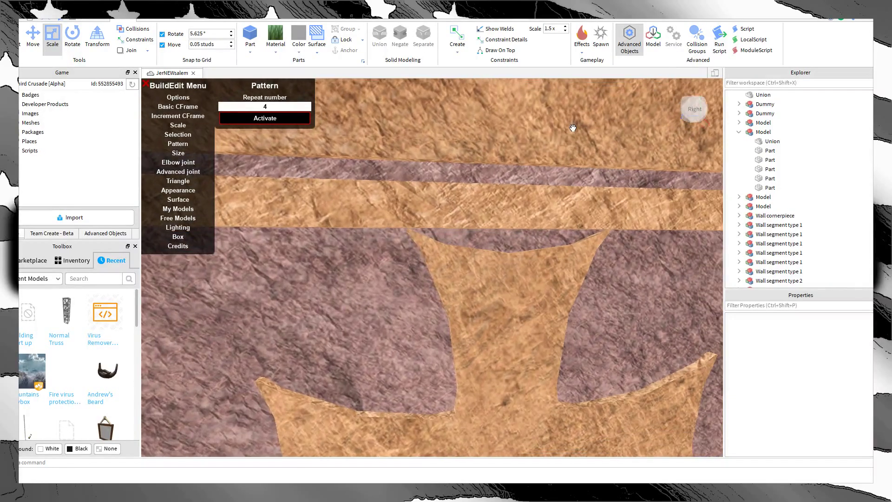
Step: Fine-tune the cross union's fit on the front panel with the Scale tool
{"action": "left_click", "coordinate": [521, 308]}
{"action": "scroll", "coordinate": [478, 302], "scroll_direction": "down", "scroll_amount": 4}
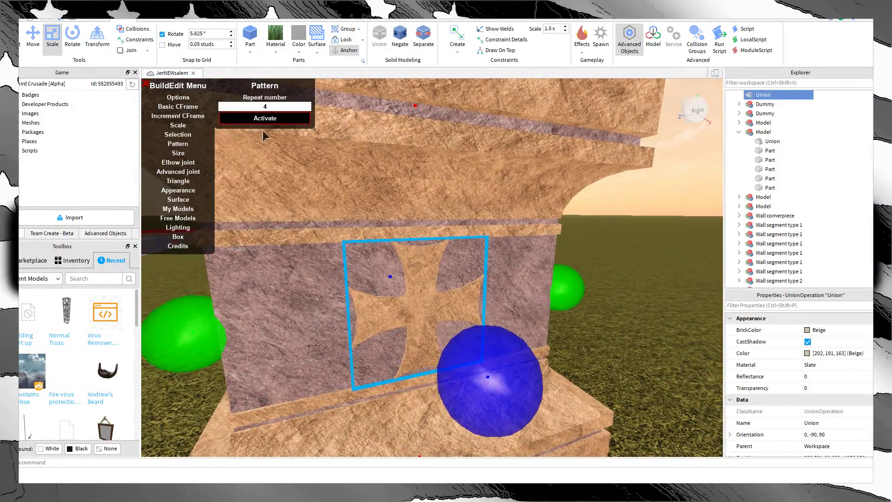
{"action": "right_click_drag", "start_coordinate": [428, 308], "coordinate": [428, 308]}
{"action": "left_click_drag", "start_coordinate": [428, 305], "coordinate": [430, 304]}
{"action": "left_click", "coordinate": [538, 250]}
{"action": "right_click_drag", "start_coordinate": [538, 250], "coordinate": [539, 250]}
{"action": "scroll", "coordinate": [539, 250], "scroll_direction": "down", "scroll_amount": 5}
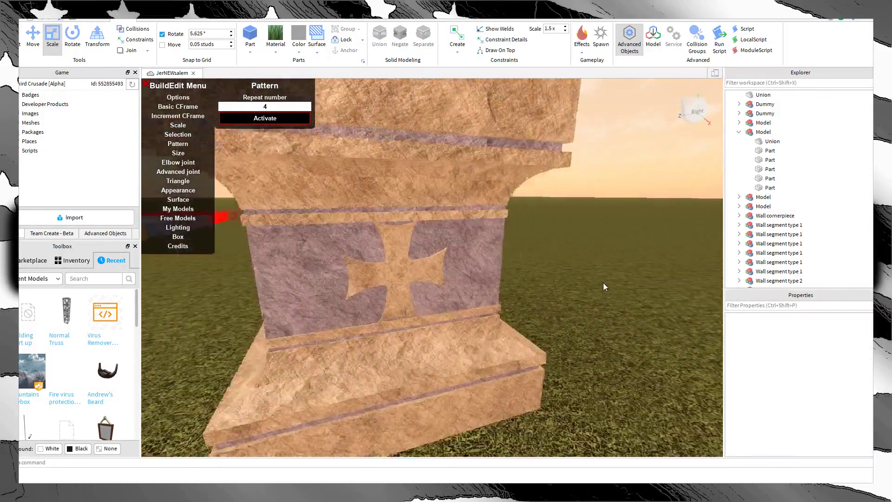
Step: Nudge the cross union finely along its depth against the purple panel, with move snapping off
{"action": "left_click", "coordinate": [386, 268]}
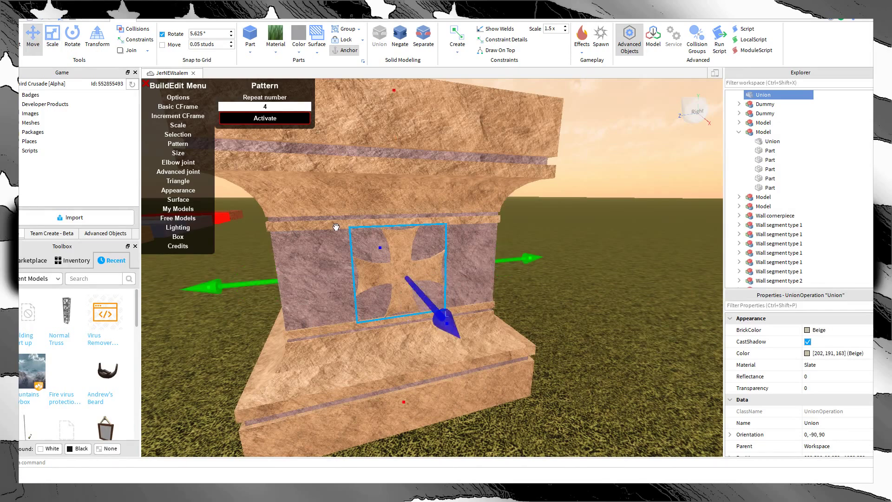
{"action": "right_click_drag", "start_coordinate": [336, 226], "coordinate": [417, 258]}
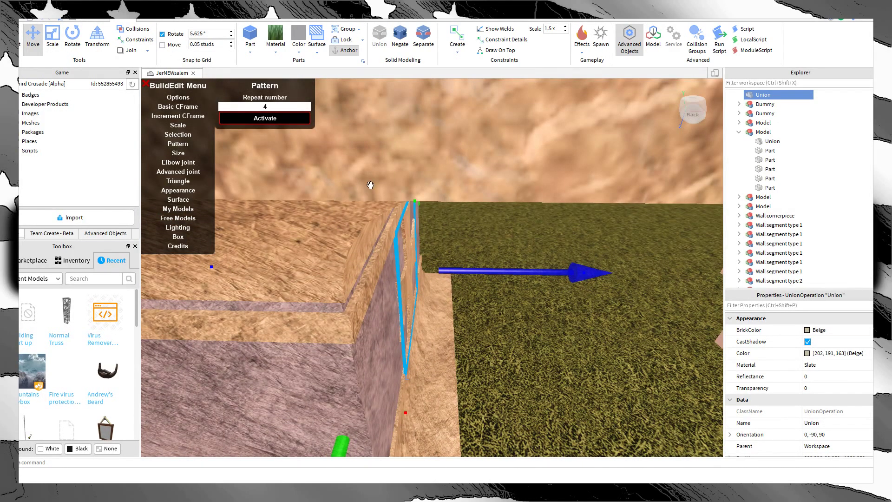
{"action": "right_click_drag", "start_coordinate": [370, 184], "coordinate": [207, 72]}
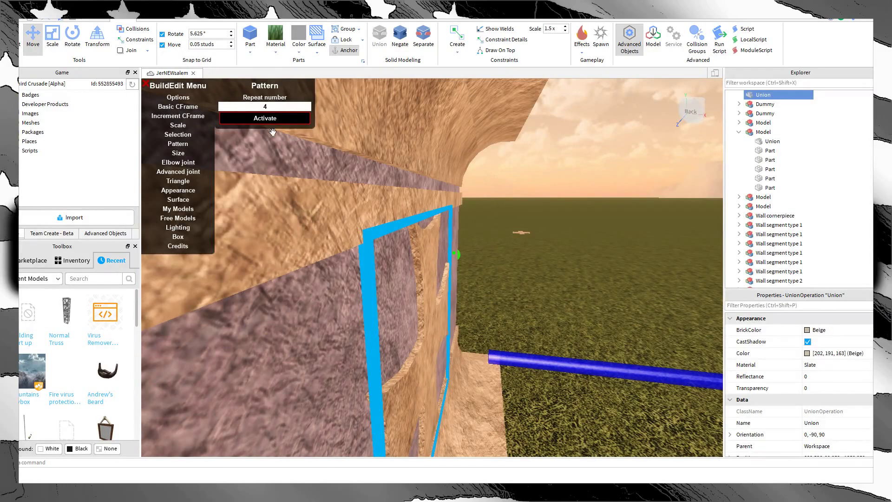
{"action": "right_click_drag", "start_coordinate": [546, 357], "coordinate": [463, 222]}
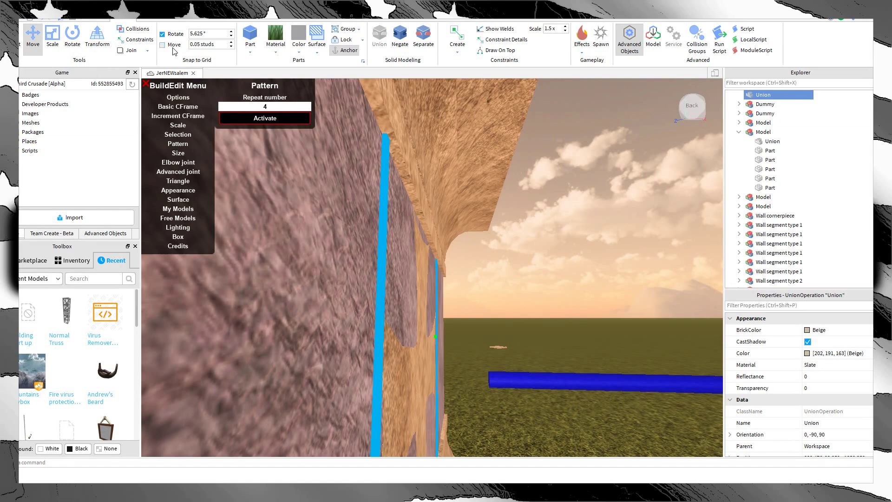
{"action": "left_click_drag", "start_coordinate": [514, 362], "coordinate": [517, 349]}
{"action": "left_click", "coordinate": [560, 317]}
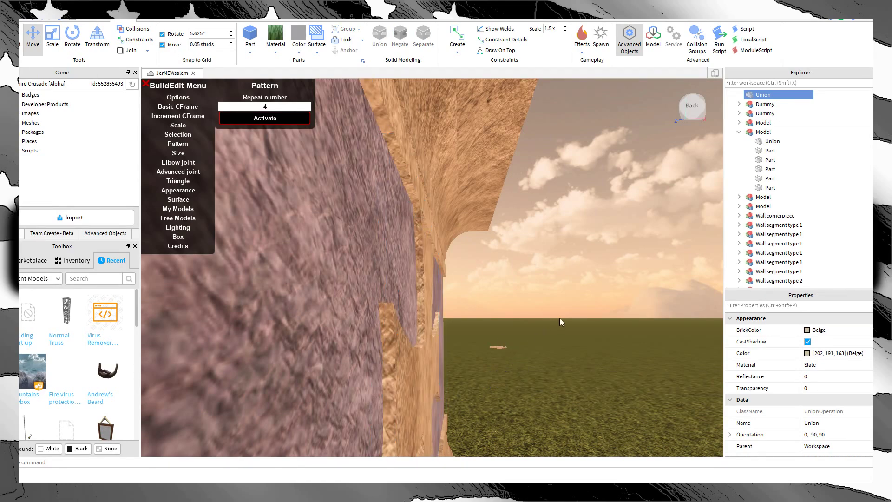
{"action": "right_click_drag", "start_coordinate": [561, 316], "coordinate": [576, 297]}
{"action": "key", "text": "s"}
{"action": "key", "text": "w"}
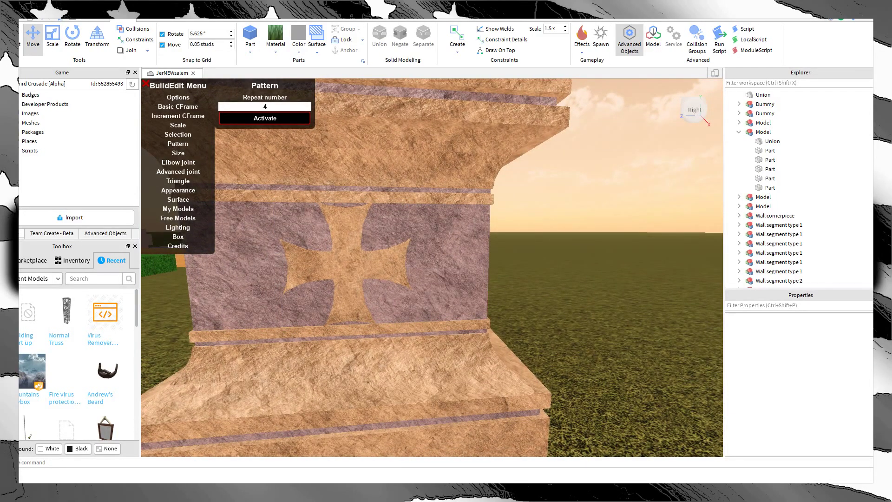
Step: Duplicate the cross union and move the copy to the same place on the pedestal's opposite face
{"action": "left_click", "coordinate": [409, 306]}
{"action": "key", "text": "ctrl+d"}
{"action": "key", "text": "a"}
{"action": "right_click_drag", "start_coordinate": [349, 273], "coordinate": [349, 273]}
{"action": "key", "text": "d"}
{"action": "left_click_drag", "start_coordinate": [534, 293], "coordinate": [523, 288]}
{"action": "right_click_drag", "start_coordinate": [489, 278], "coordinate": [490, 277]}
{"action": "scroll", "coordinate": [369, 262], "scroll_direction": "up", "scroll_amount": 2}
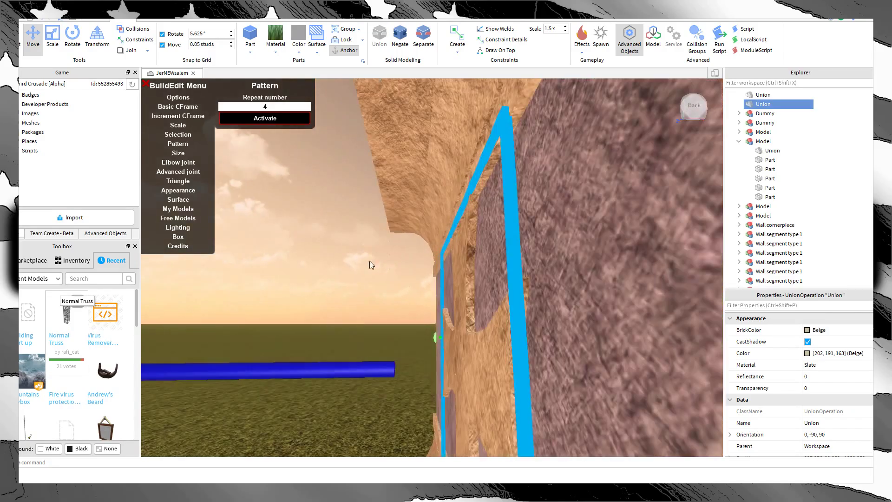
{"action": "left_click", "coordinate": [369, 263]}
Step: Select both cross unions, duplicate them and rotate the copies a quarter turn onto the pedestal's two remaining faces
{"action": "left_click", "coordinate": [477, 326]}
{"action": "key", "text": "s"}
{"action": "right_click_drag", "start_coordinate": [478, 327], "coordinate": [460, 334]}
{"action": "left_click", "coordinate": [400, 309], "text": "ctrl"}
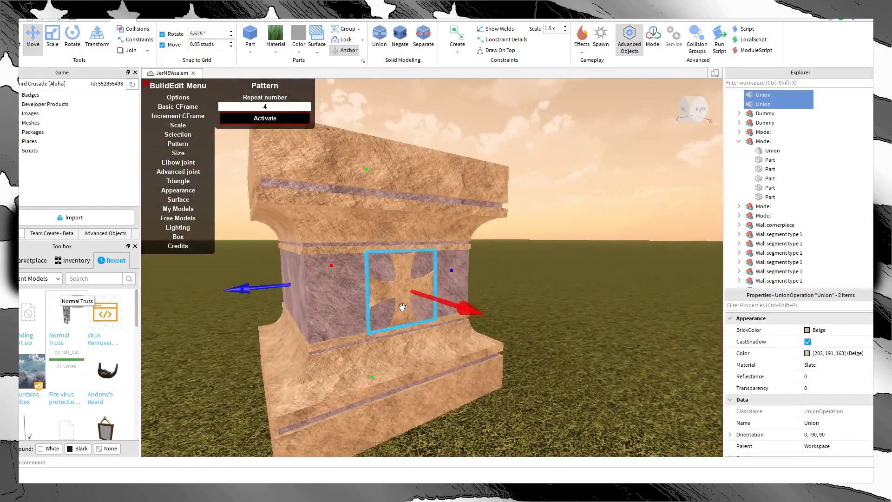
{"action": "key", "text": "ctrl+d"}
{"action": "key", "text": "ctrl+r"}
{"action": "left_click", "coordinate": [580, 301]}
Step: Examine the crosses on the different sides of the pedestal and its look among the surrounding parts
{"action": "key", "text": "d"}
{"action": "right_click_drag", "start_coordinate": [579, 301], "coordinate": [588, 320]}
{"action": "key", "text": "s"}
{"action": "key", "text": "a"}
{"action": "key", "text": "w"}
{"action": "key", "text": "d"}
{"action": "key", "text": "s"}
{"action": "key", "text": "a"}
{"action": "key", "text": "w"}
{"action": "key", "text": "s"}
{"action": "key", "text": "d"}
{"action": "key", "text": "a"}
{"action": "key", "text": "w"}
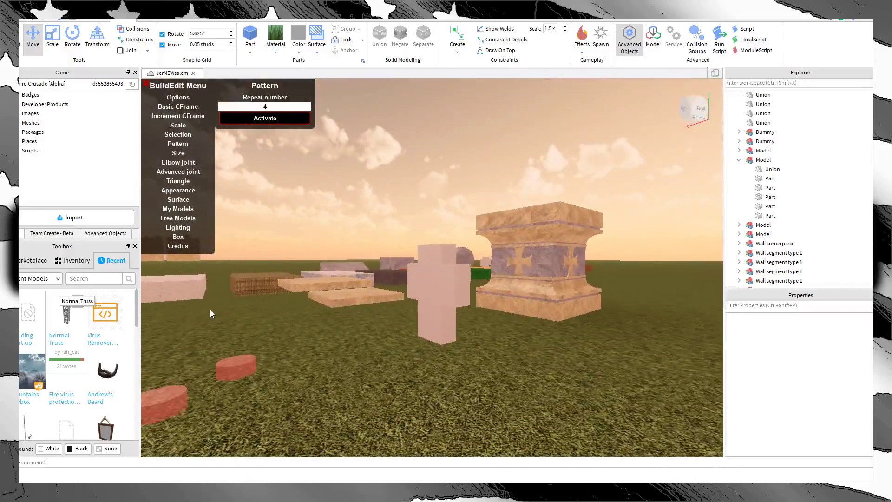
{"action": "key", "text": "d"}
{"action": "key", "text": "w"}
{"action": "right_click_drag", "start_coordinate": [180, 340], "coordinate": [177, 349]}
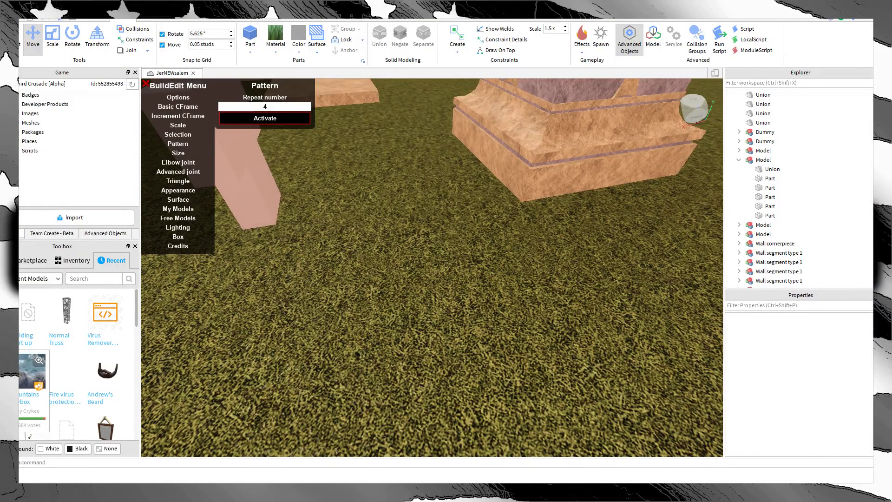
{"action": "key", "text": "s"}
{"action": "right_click_drag", "start_coordinate": [291, 274], "coordinate": [291, 274]}
{"action": "key", "text": "d"}
{"action": "key", "text": "w"}
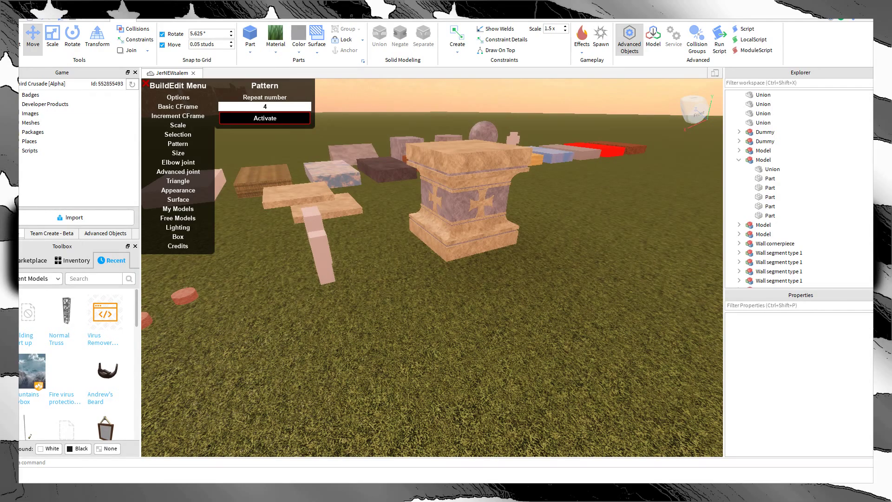
Step: Examine the cross-decorated pedestal from low and high viewpoints, together with the spare stone parts around it
{"action": "key", "text": "w"}
{"action": "right_click_drag", "start_coordinate": [343, 260], "coordinate": [364, 244]}
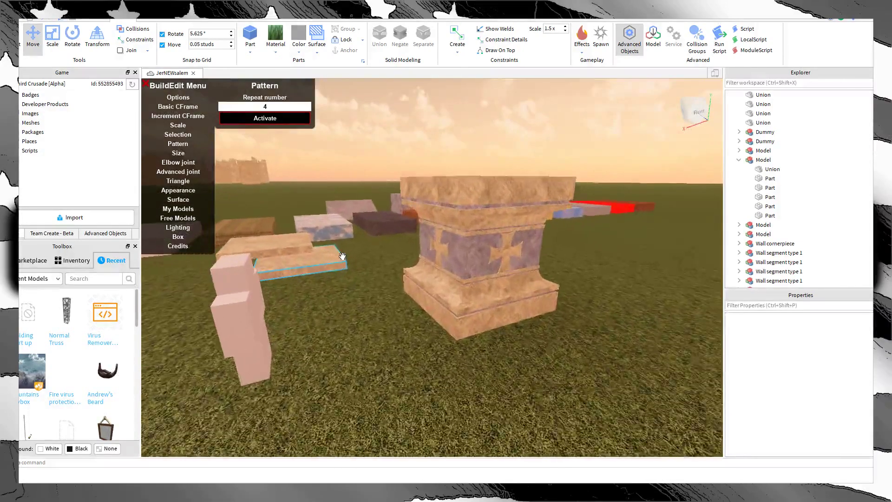
{"action": "key", "text": "a"}
{"action": "key", "text": "s"}
{"action": "right_click_drag", "start_coordinate": [353, 296], "coordinate": [360, 273]}
{"action": "key", "text": "w"}
{"action": "key", "text": "s"}
{"action": "key", "text": "w"}
{"action": "key", "text": "s"}
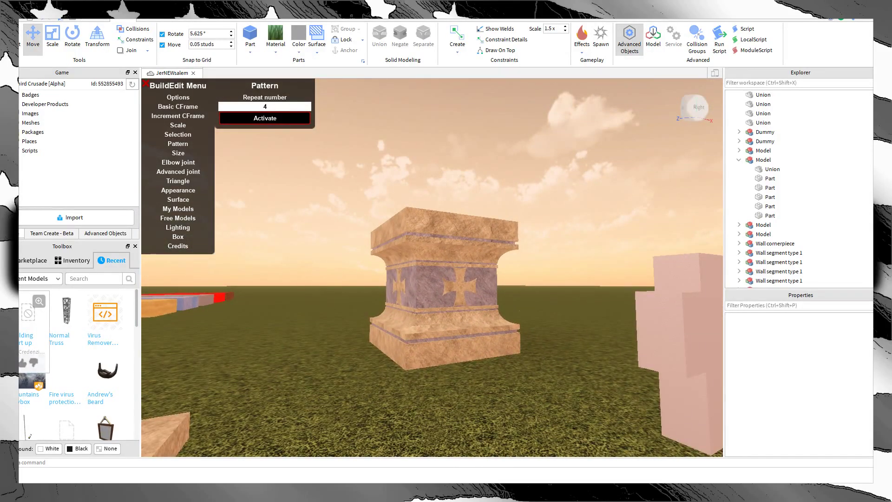
{"action": "key", "text": "w"}
{"action": "right_click_drag", "start_coordinate": [485, 255], "coordinate": [485, 255]}
{"action": "key", "text": "s"}
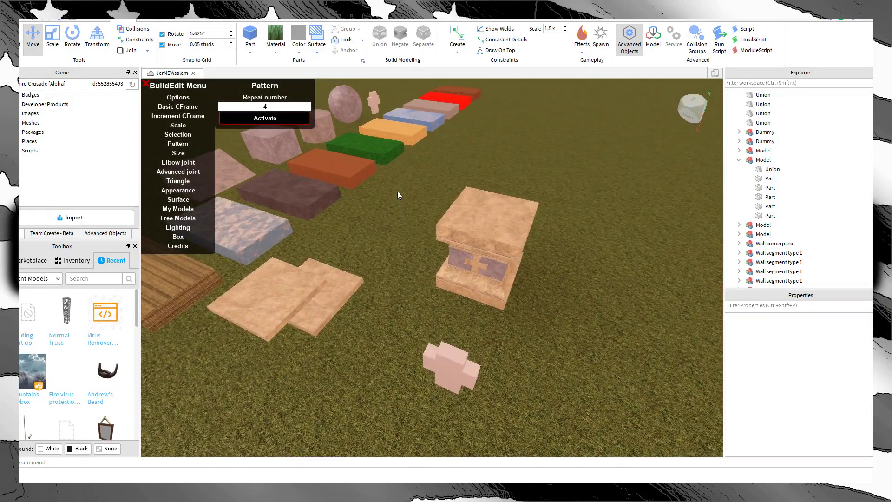
Step: Duplicate the slate cylinder and place the copy on the pedestal's top slab, checking its fit at the slab's corners
{"action": "left_click", "coordinate": [318, 133]}
{"action": "key", "text": "ctrl+d"}
{"action": "right_click_drag", "start_coordinate": [324, 135], "coordinate": [326, 133]}
{"action": "left_click_drag", "start_coordinate": [338, 165], "coordinate": [553, 242]}
{"action": "key", "text": "w"}
{"action": "left_click", "coordinate": [593, 350]}
{"action": "right_click_drag", "start_coordinate": [592, 350], "coordinate": [593, 348]}
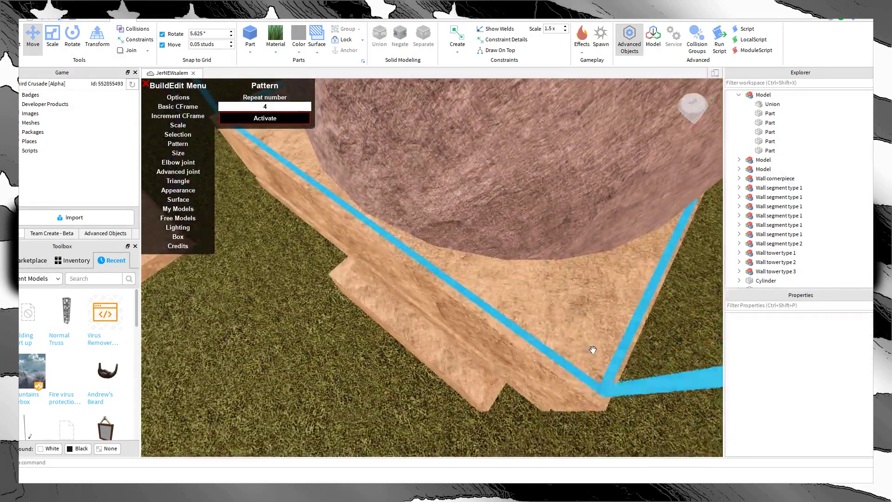
{"action": "mouse_move", "coordinate": [593, 348]}
{"action": "left_mouse_down"}
{"action": "mouse_move", "coordinate": [576, 339]}
{"action": "mouse_move", "coordinate": [583, 351]}
{"action": "left_mouse_up"}
{"action": "left_click", "coordinate": [621, 454]}
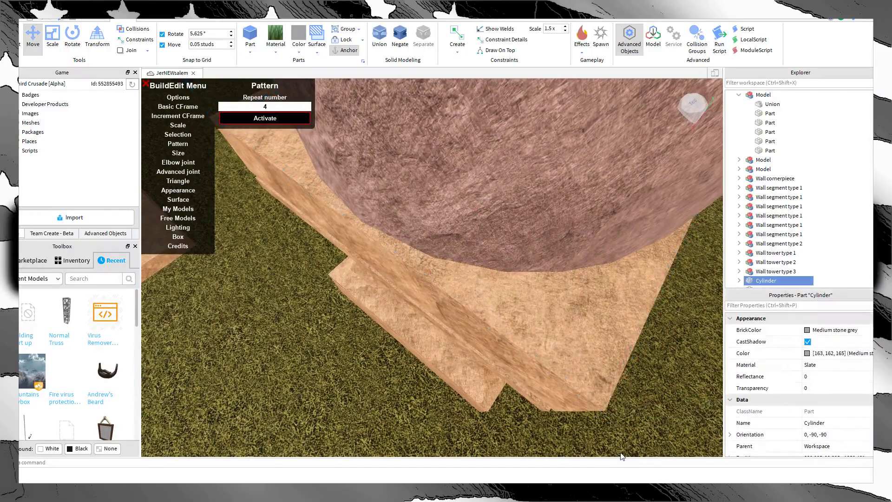
{"action": "right_click_drag", "start_coordinate": [621, 454], "coordinate": [497, 224]}
Step: Set the slate cylinder's size to 4.8, 7.2, 7.2
{"action": "left_click", "coordinate": [604, 380]}
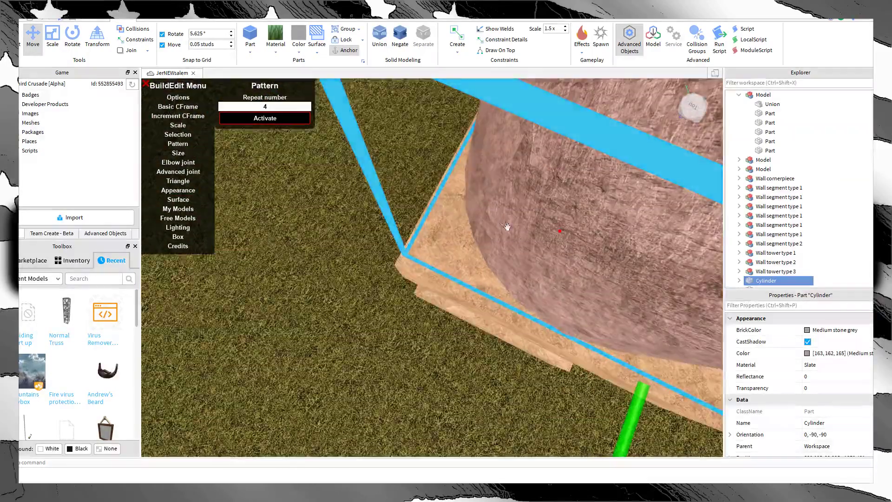
{"action": "scroll", "coordinate": [498, 224], "scroll_direction": "down", "scroll_amount": 5}
{"action": "scroll", "coordinate": [802, 410], "scroll_direction": "down", "scroll_amount": 6}
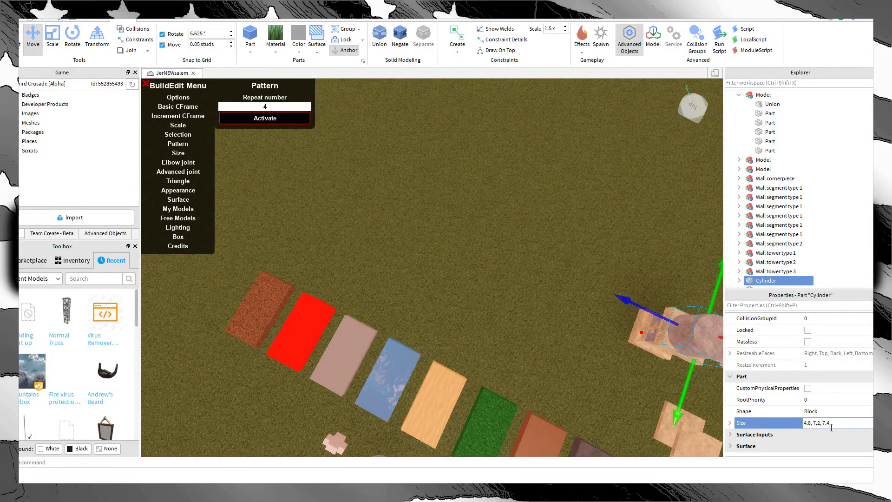
{"action": "key", "text": "Return"}
Step: Nudge the slate cylinder to centre it on the pedestal's top slab, comparing its bounds with the slab's corners
{"action": "left_click", "coordinate": [581, 375]}
{"action": "right_click_drag", "start_coordinate": [568, 349], "coordinate": [585, 373]}
{"action": "left_click", "coordinate": [391, 202]}
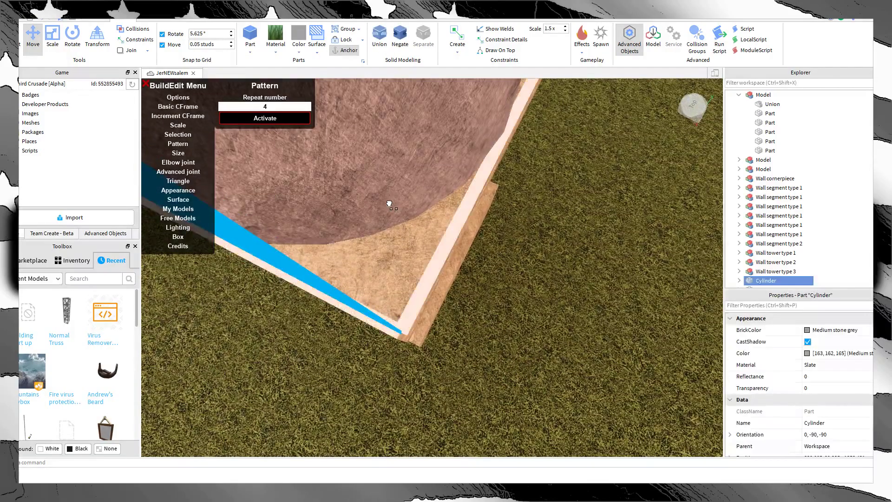
{"action": "left_click", "coordinate": [531, 341]}
{"action": "right_click_drag", "start_coordinate": [531, 341], "coordinate": [530, 341]}
{"action": "left_click", "coordinate": [484, 266]}
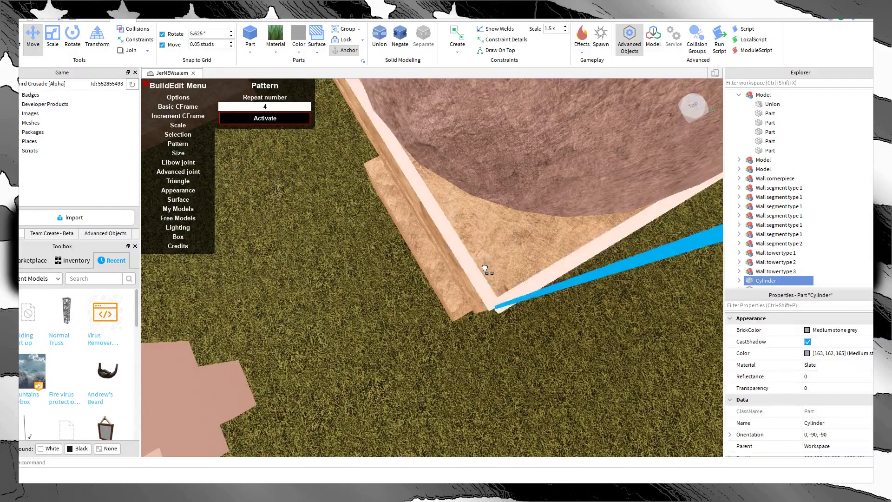
{"action": "left_click", "coordinate": [570, 373]}
{"action": "right_click_drag", "start_coordinate": [569, 373], "coordinate": [562, 371]}
{"action": "left_click", "coordinate": [381, 200]}
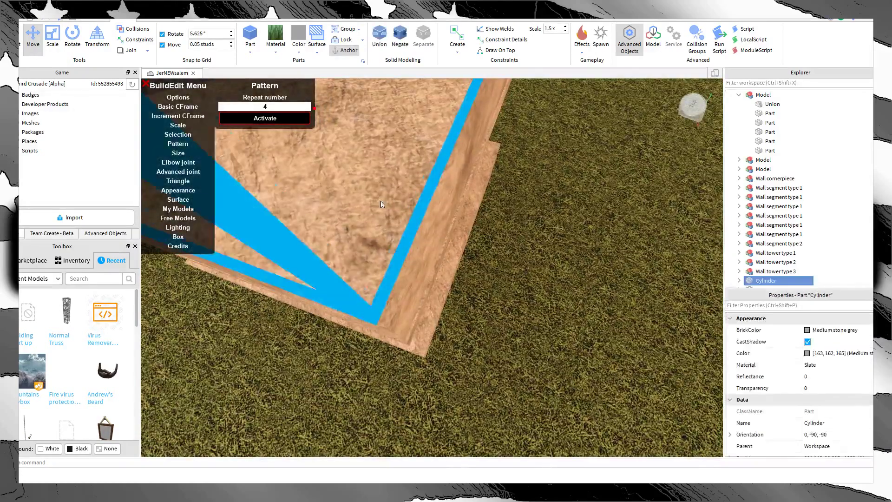
{"action": "left_click", "coordinate": [521, 305]}
{"action": "left_click", "coordinate": [355, 228]}
{"action": "left_click", "coordinate": [589, 320]}
{"action": "right_click_drag", "start_coordinate": [588, 319], "coordinate": [589, 319]}
{"action": "left_click", "coordinate": [522, 304]}
{"action": "right_click_drag", "start_coordinate": [522, 305], "coordinate": [523, 305]}
{"action": "left_click", "coordinate": [443, 249]}
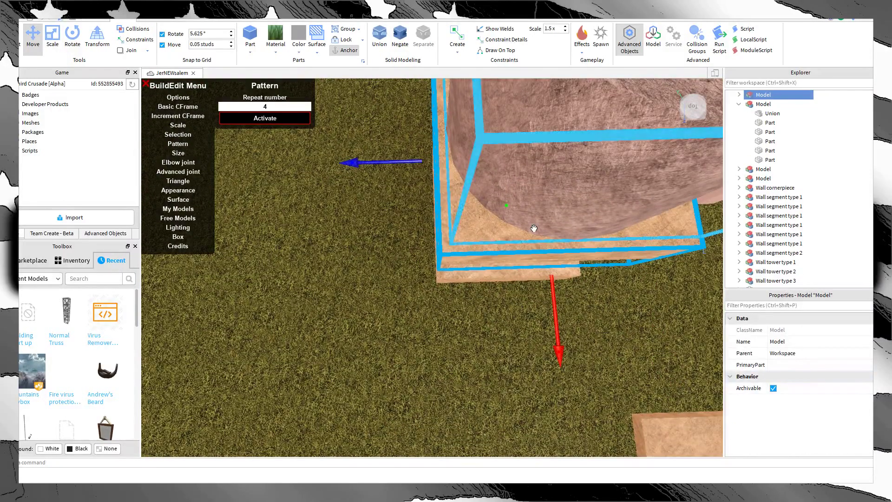
Step: Ungroup the selected model at the pedestal's top and fine-tune the slate cylinder's position on the slab
{"action": "key", "text": "ctrl+u"}
{"action": "left_click", "coordinate": [470, 202]}
{"action": "left_click", "coordinate": [470, 202]}
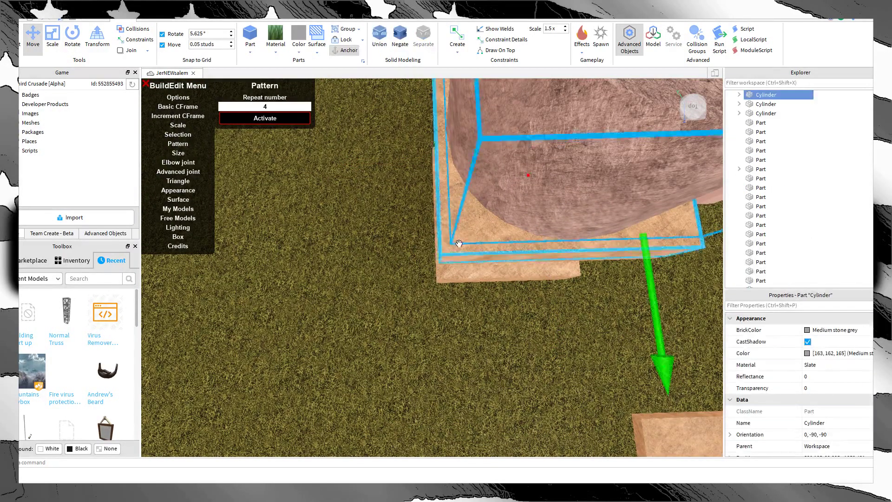
{"action": "left_click", "coordinate": [562, 211]}
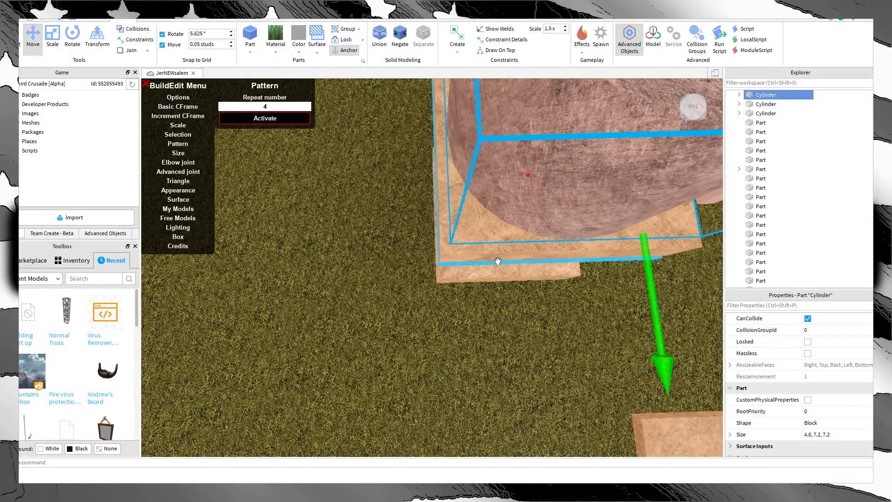
{"action": "right_click_drag", "start_coordinate": [523, 268], "coordinate": [523, 267]}
{"action": "left_click_drag", "start_coordinate": [424, 119], "coordinate": [420, 116]}
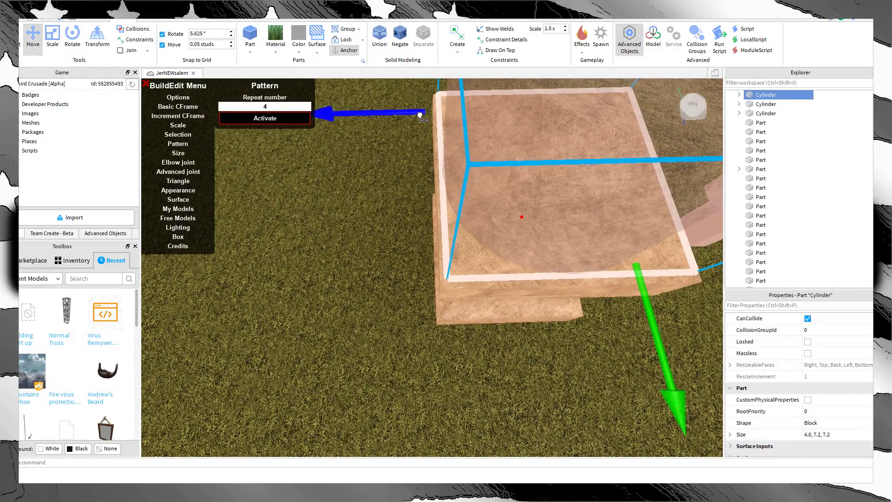
{"action": "left_click_drag", "start_coordinate": [631, 305], "coordinate": [635, 309]}
{"action": "right_click_drag", "start_coordinate": [622, 303], "coordinate": [624, 310]}
Step: Enlarge the slate cylinder on the pedestal by setting its size to 4.8, 7.5, 7.5
{"action": "scroll", "coordinate": [621, 303], "scroll_direction": "up", "scroll_amount": 3}
{"action": "scroll", "coordinate": [620, 302], "scroll_direction": "down", "scroll_amount": 2}
{"action": "scroll", "coordinate": [621, 301], "scroll_direction": "up", "scroll_amount": 3}
{"action": "scroll", "coordinate": [621, 301], "scroll_direction": "down", "scroll_amount": 3}
{"action": "scroll", "coordinate": [626, 318], "scroll_direction": "down", "scroll_amount": 3}
{"action": "left_click", "coordinate": [631, 325]}
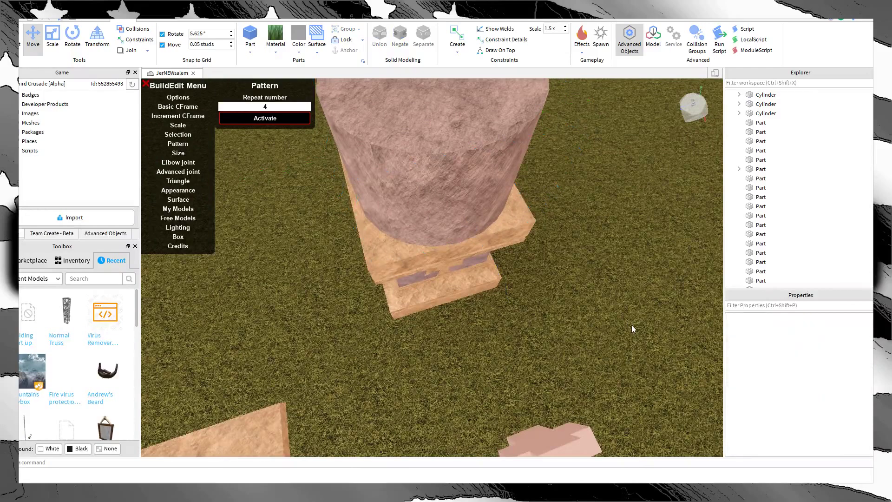
{"action": "key", "text": "ctrl+z"}
{"action": "scroll", "coordinate": [826, 411], "scroll_direction": "down", "scroll_amount": 6}
{"action": "left_click", "coordinate": [837, 415]}
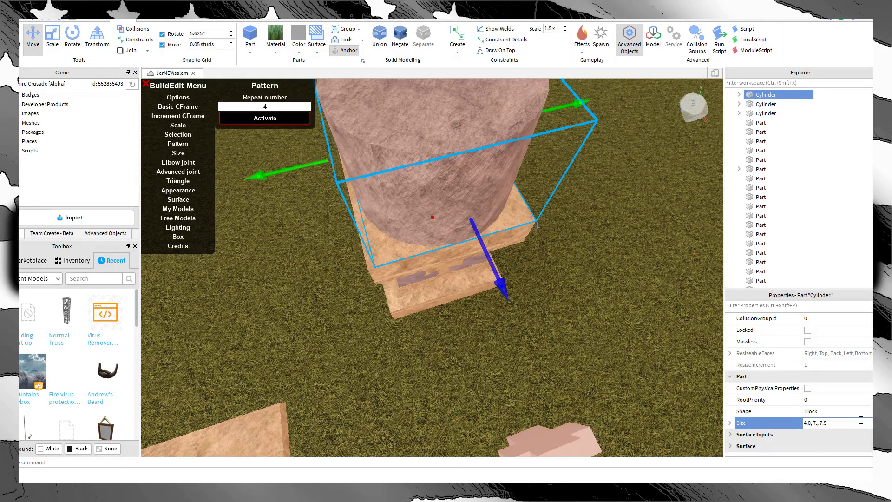
{"action": "key", "text": "Return"}
{"action": "left_click", "coordinate": [675, 322]}
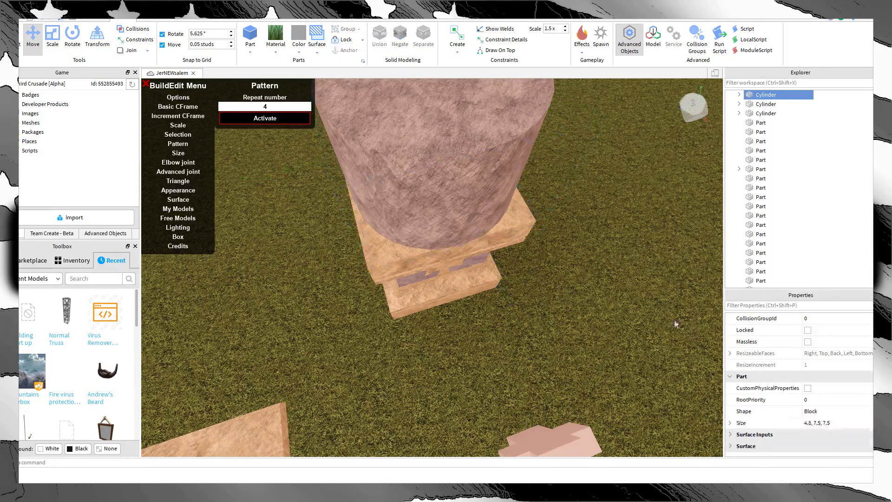
Step: Adjust the enlarged slate cylinder's horizontal position on the top slab, inspecting its margin at the corner
{"action": "right_click_drag", "start_coordinate": [674, 323], "coordinate": [537, 347]}
{"action": "scroll", "coordinate": [538, 346], "scroll_direction": "up", "scroll_amount": 2}
{"action": "left_click_drag", "start_coordinate": [397, 326], "coordinate": [395, 315]}
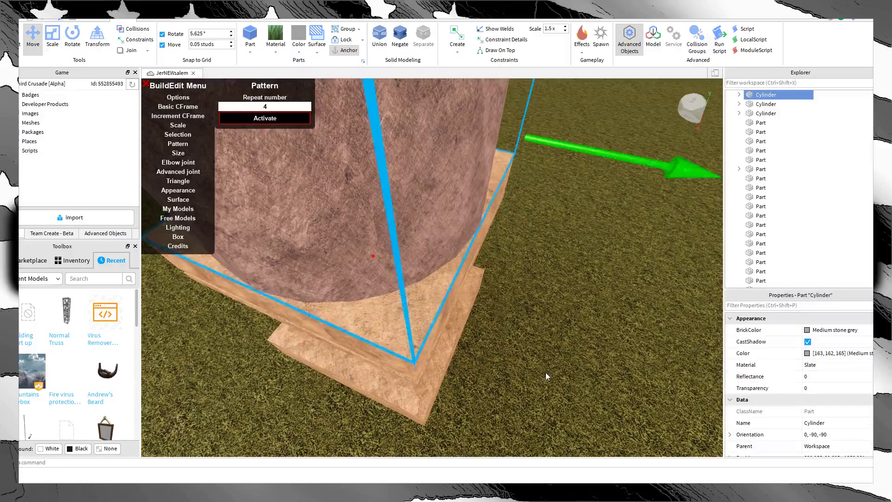
{"action": "left_click", "coordinate": [547, 376]}
{"action": "scroll", "coordinate": [611, 364], "scroll_direction": "up", "scroll_amount": 2}
{"action": "right_click_drag", "start_coordinate": [547, 375], "coordinate": [511, 343]}
{"action": "key", "text": "ctrl+z"}
{"action": "left_click", "coordinate": [610, 363]}
{"action": "scroll", "coordinate": [511, 344], "scroll_direction": "down", "scroll_amount": 3}
{"action": "left_click", "coordinate": [390, 326]}
{"action": "left_click_drag", "start_coordinate": [393, 336], "coordinate": [391, 374]}
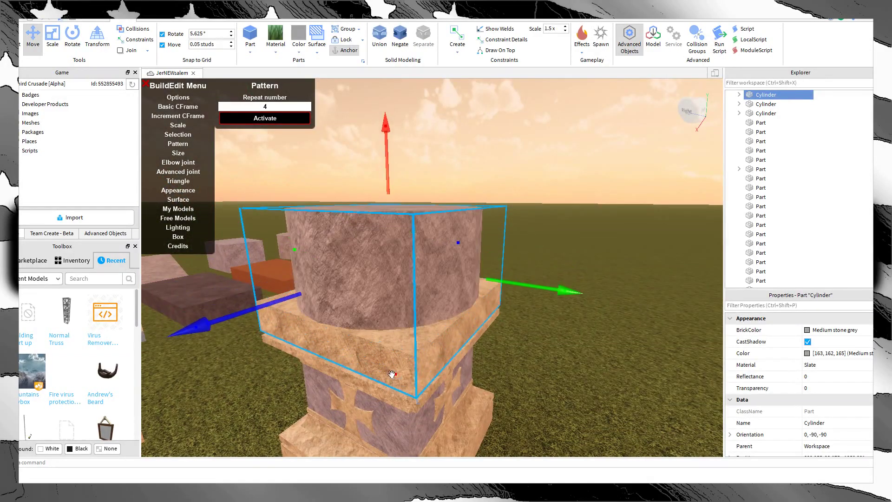
{"action": "right_click_drag", "start_coordinate": [495, 359], "coordinate": [495, 358]}
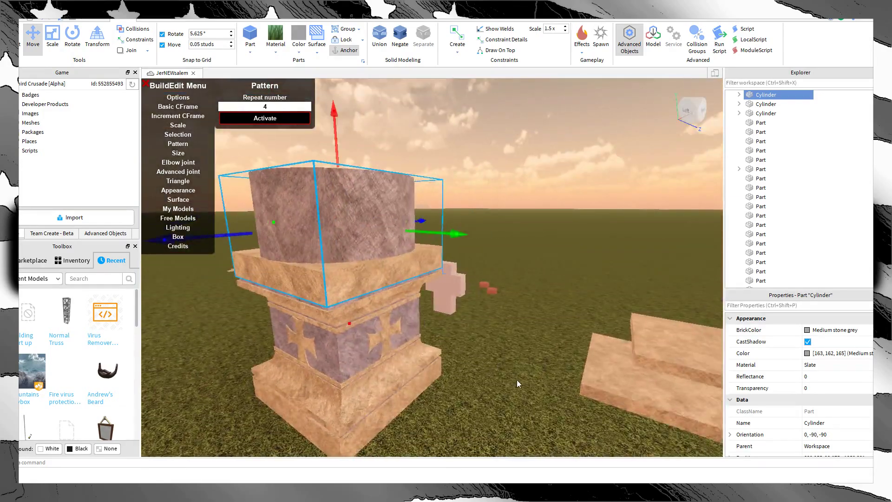
{"action": "key", "text": "ctrl+z"}
Step: Scale the slate cylinder's height down from above until it forms a low disc on the pedestal
{"action": "left_click", "coordinate": [408, 257]}
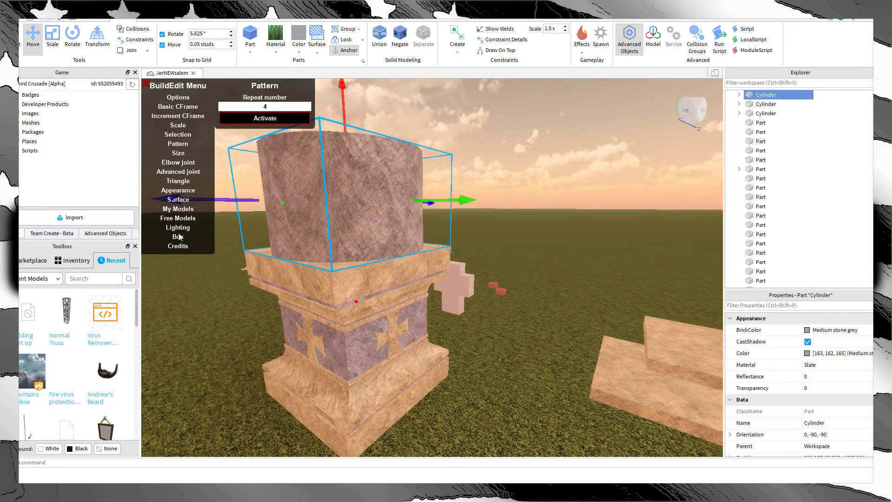
{"action": "right_click_drag", "start_coordinate": [421, 218], "coordinate": [421, 219]}
{"action": "left_click", "coordinate": [52, 40]}
{"action": "left_click_drag", "start_coordinate": [412, 147], "coordinate": [401, 221]}
Step: Examine the low slate disc on the pedestal's top from the side, from above and up close
{"action": "left_click", "coordinate": [468, 193]}
{"action": "right_click_drag", "start_coordinate": [467, 192], "coordinate": [467, 193]}
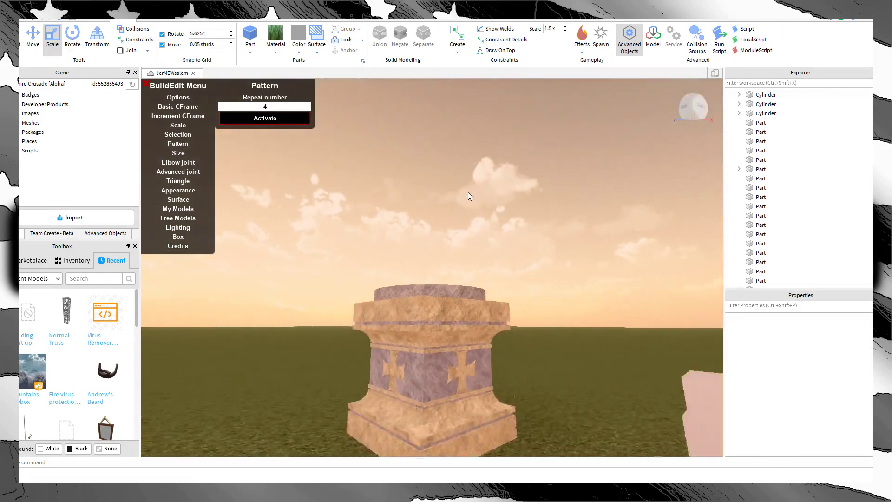
{"action": "key", "text": "d"}
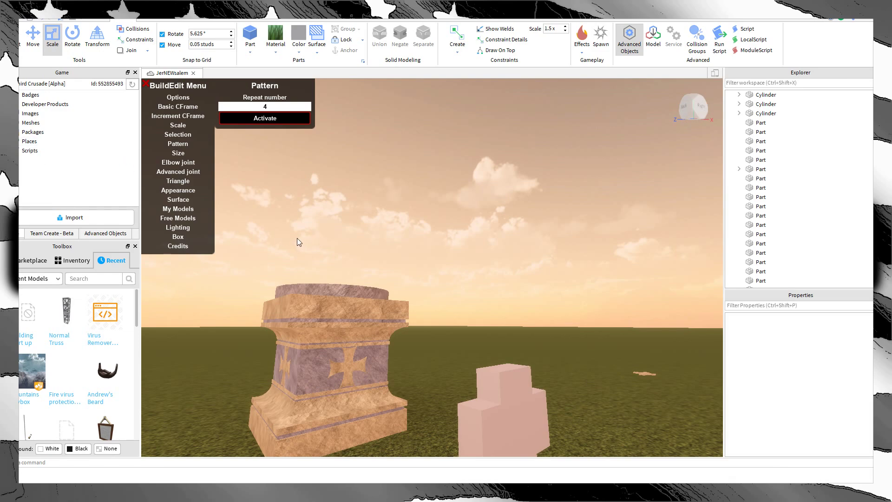
{"action": "scroll", "coordinate": [350, 225], "scroll_direction": "up", "scroll_amount": 5}
{"action": "right_click_drag", "start_coordinate": [350, 225], "coordinate": [350, 226]}
{"action": "scroll", "coordinate": [537, 325], "scroll_direction": "down", "scroll_amount": 5}
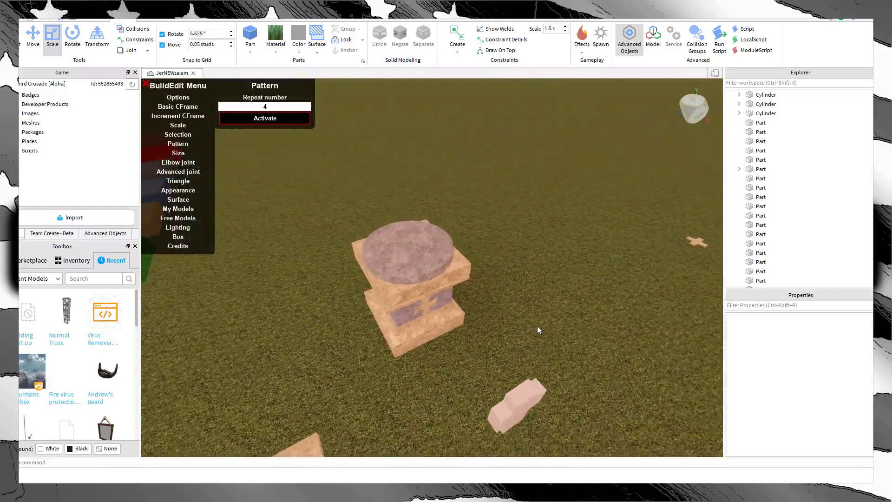
{"action": "scroll", "coordinate": [537, 325], "scroll_direction": "up", "scroll_amount": 6}
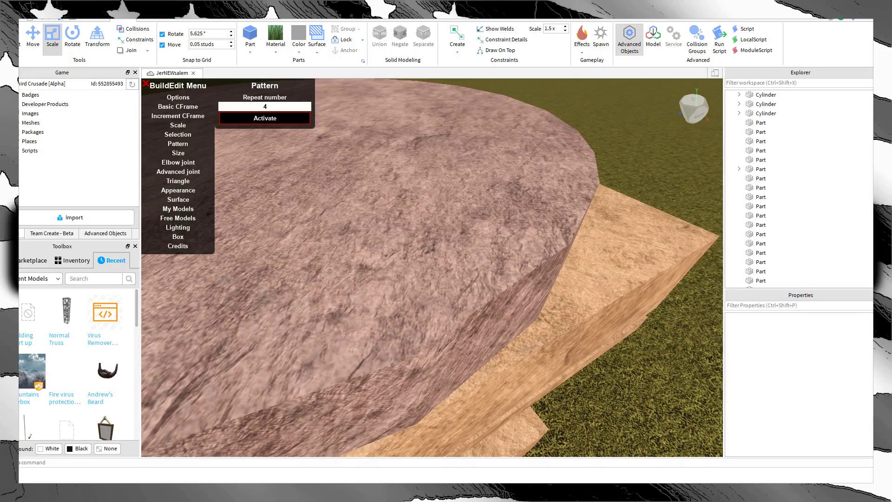
{"action": "scroll", "coordinate": [489, 280], "scroll_direction": "down", "scroll_amount": 5}
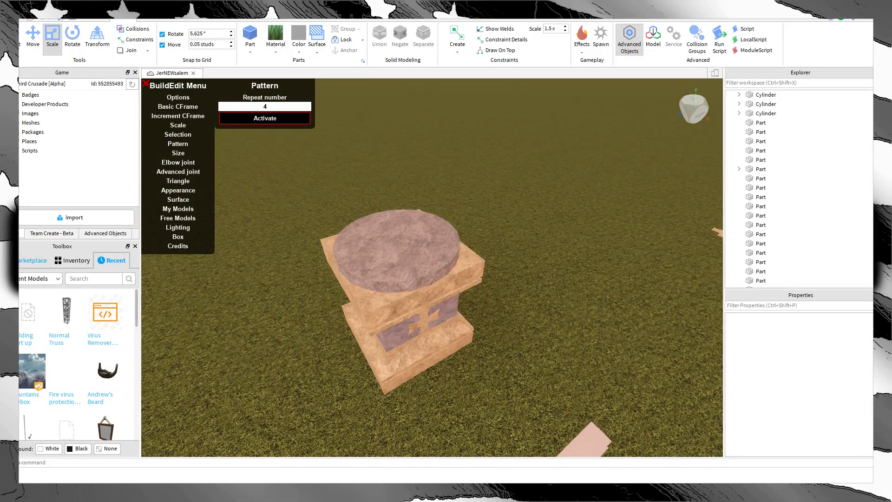
{"action": "scroll", "coordinate": [377, 224], "scroll_direction": "up", "scroll_amount": 3}
{"action": "left_click", "coordinate": [377, 224]}
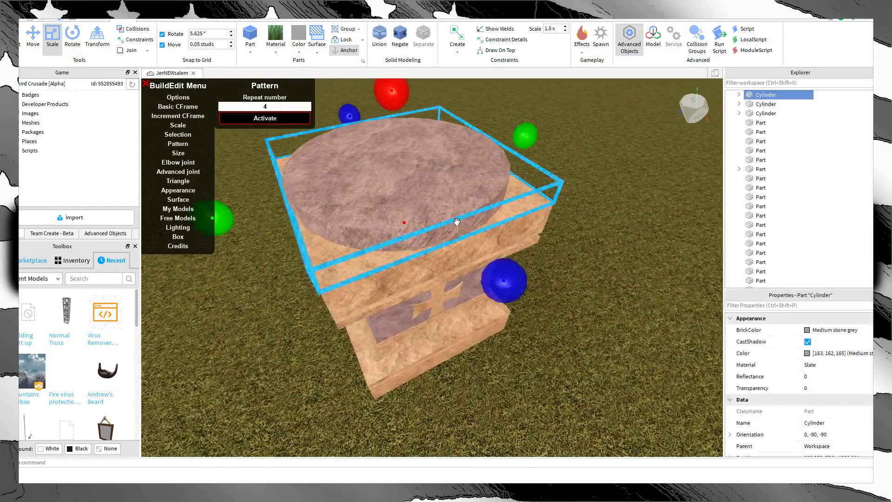
{"action": "scroll", "coordinate": [478, 241], "scroll_direction": "up", "scroll_amount": 2}
{"action": "right_click_drag", "start_coordinate": [477, 240], "coordinate": [460, 244]}
{"action": "key", "text": "Delete"}
{"action": "left_click", "coordinate": [410, 246]}
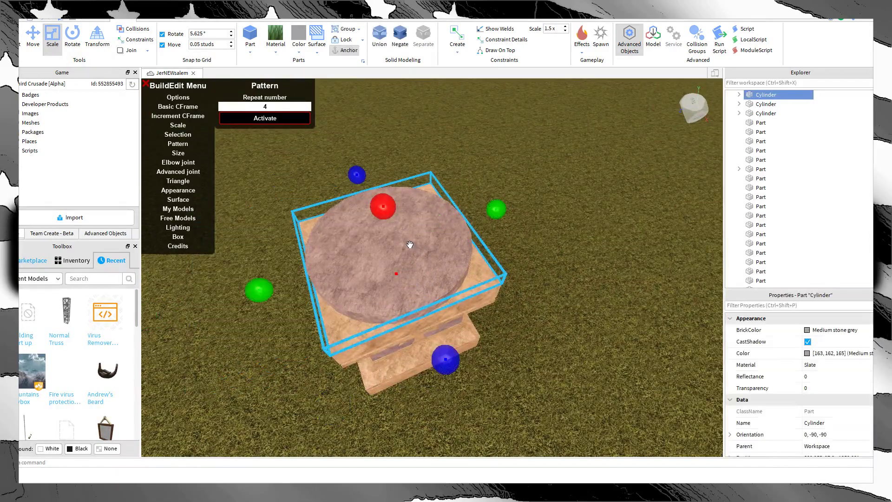
{"action": "key", "text": "ctrl+v"}
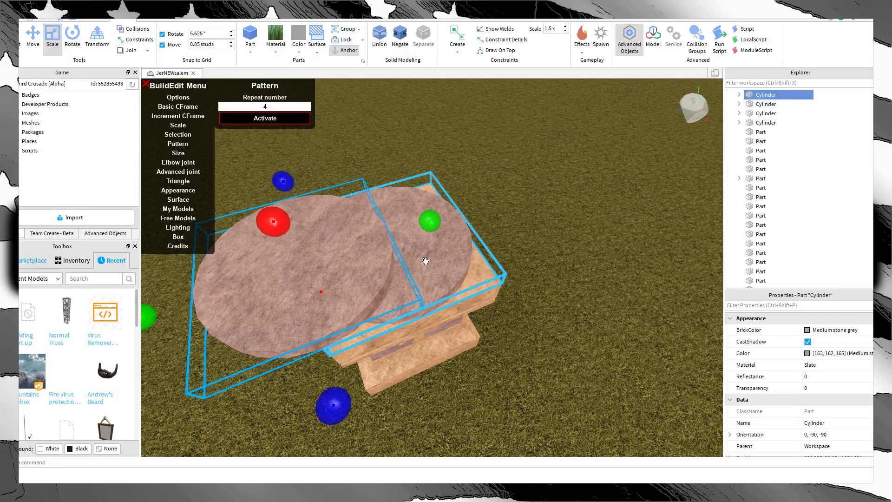
{"action": "key", "text": "Delete"}
Step: Duplicate the low slate disc in place and raise the copy slightly above the original
{"action": "left_click", "coordinate": [424, 261]}
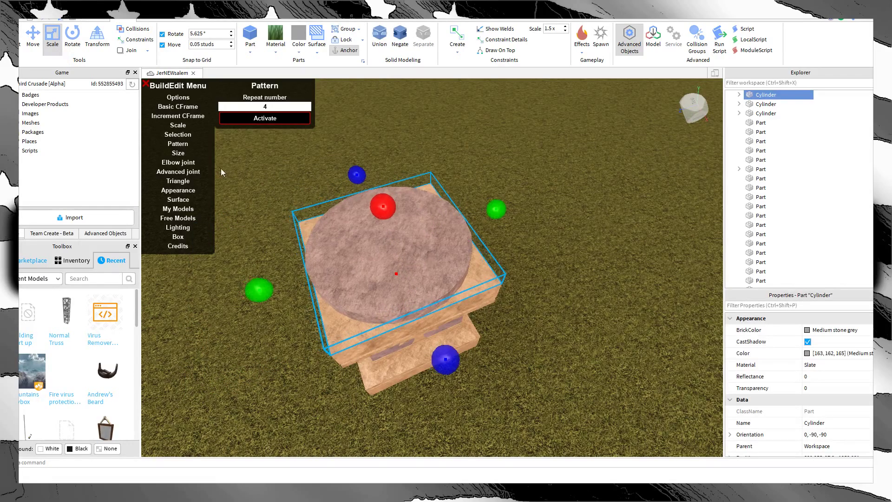
{"action": "left_click", "coordinate": [33, 47]}
{"action": "right_click_drag", "start_coordinate": [384, 218], "coordinate": [384, 209]}
{"action": "scroll", "coordinate": [384, 209], "scroll_direction": "up", "scroll_amount": 4}
{"action": "scroll", "coordinate": [384, 209], "scroll_direction": "down", "scroll_amount": 3}
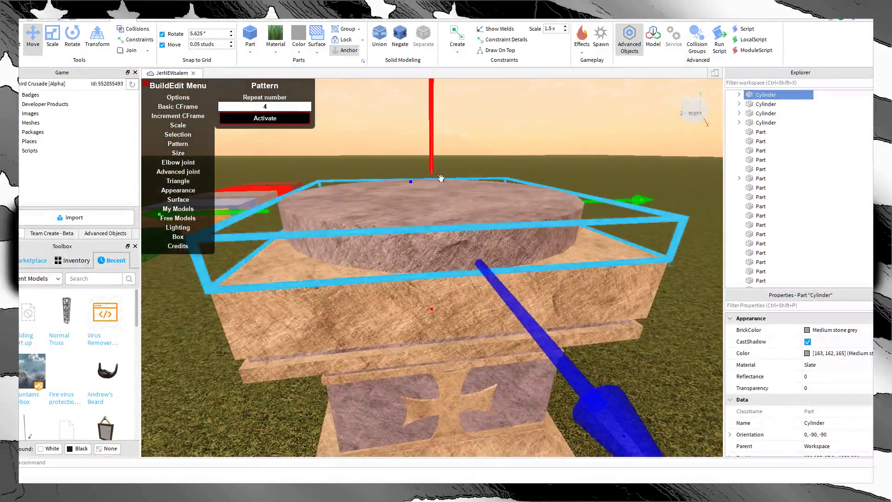
{"action": "left_click_drag", "start_coordinate": [436, 169], "coordinate": [435, 159]}
Step: Scale the raised disc copy thinner from its underside to form a thin upper layer
{"action": "left_click", "coordinate": [53, 36]}
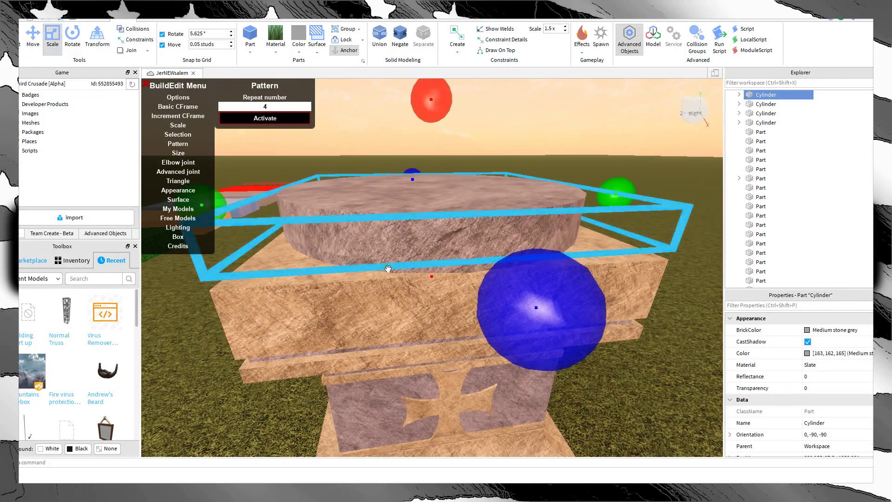
{"action": "left_click_drag", "start_coordinate": [431, 259], "coordinate": [432, 256]}
{"action": "scroll", "coordinate": [447, 230], "scroll_direction": "up", "scroll_amount": 3}
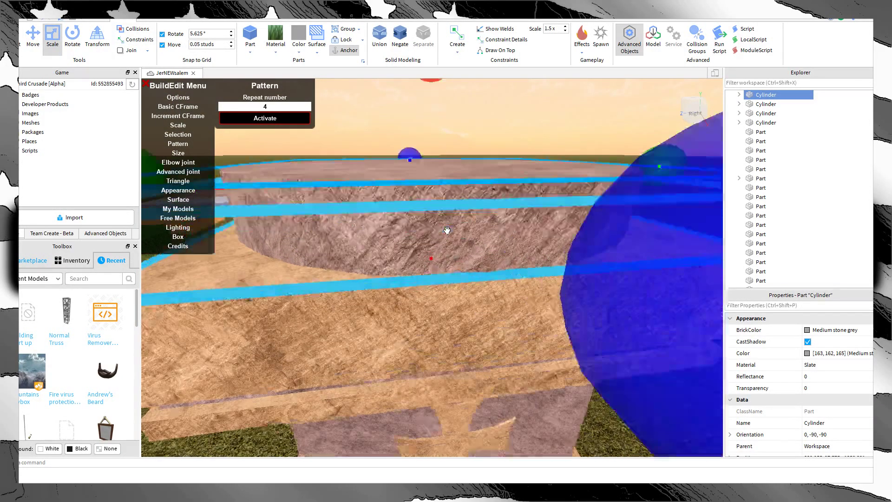
Step: Resize the thin upper disc slightly in width and depth, adjusting it from each of its sides
{"action": "right_click_drag", "start_coordinate": [447, 230], "coordinate": [462, 225]}
{"action": "scroll", "coordinate": [461, 224], "scroll_direction": "down", "scroll_amount": 3}
{"action": "left_click_drag", "start_coordinate": [532, 226], "coordinate": [525, 225]}
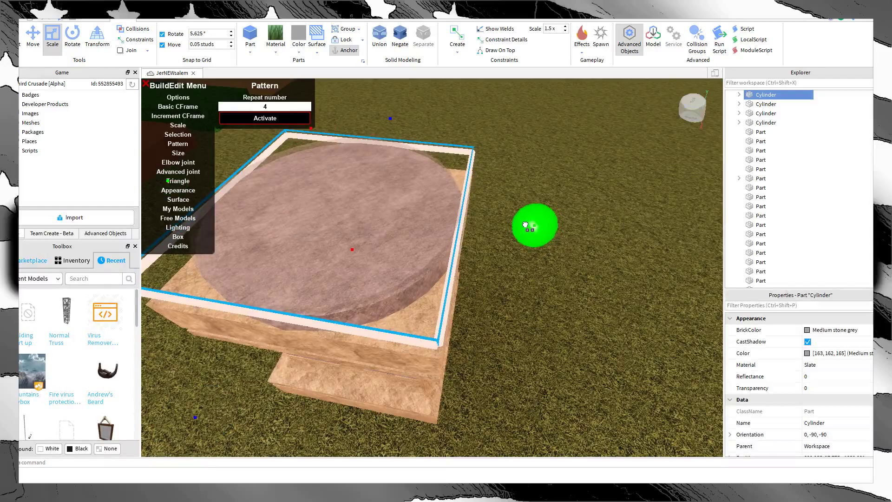
{"action": "right_click_drag", "start_coordinate": [526, 225], "coordinate": [573, 227]}
{"action": "left_click_drag", "start_coordinate": [605, 195], "coordinate": [603, 191]}
{"action": "right_click_drag", "start_coordinate": [603, 191], "coordinate": [557, 178]}
{"action": "left_click_drag", "start_coordinate": [502, 149], "coordinate": [496, 147]}
{"action": "right_click_drag", "start_coordinate": [496, 146], "coordinate": [501, 144]}
{"action": "left_click_drag", "start_coordinate": [521, 142], "coordinate": [518, 142]}
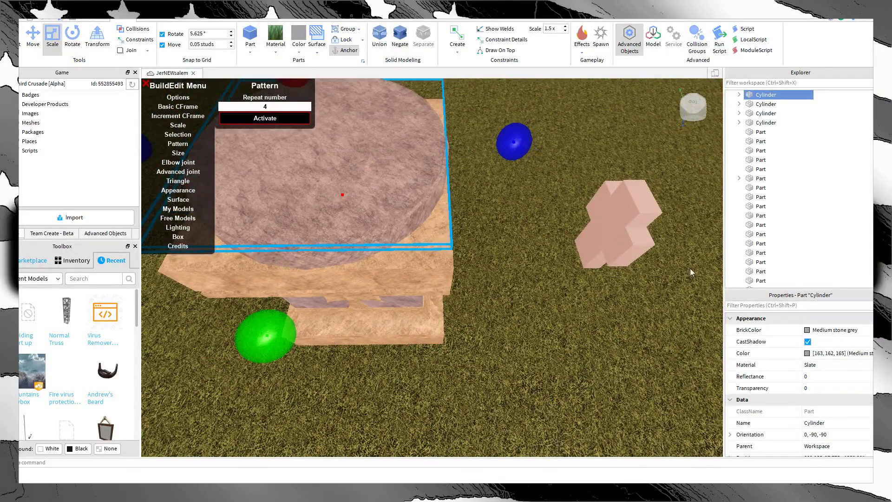
Step: Set the colour of the thin upper disc on the pedestal to Beige, matching the sandy stone trim
{"action": "scroll", "coordinate": [813, 390], "scroll_direction": "down", "scroll_amount": 6}
{"action": "right_click_drag", "start_coordinate": [560, 362], "coordinate": [448, 334]}
{"action": "scroll", "coordinate": [612, 377], "scroll_direction": "down", "scroll_amount": 4}
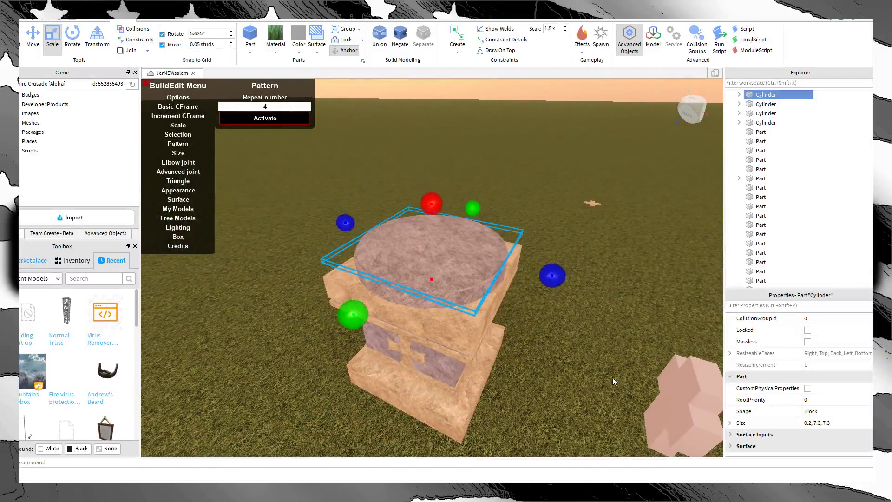
{"action": "left_click", "coordinate": [612, 377]}
{"action": "scroll", "coordinate": [447, 311], "scroll_direction": "up", "scroll_amount": 5}
{"action": "scroll", "coordinate": [447, 311], "scroll_direction": "down", "scroll_amount": 5}
{"action": "left_click", "coordinate": [442, 259]}
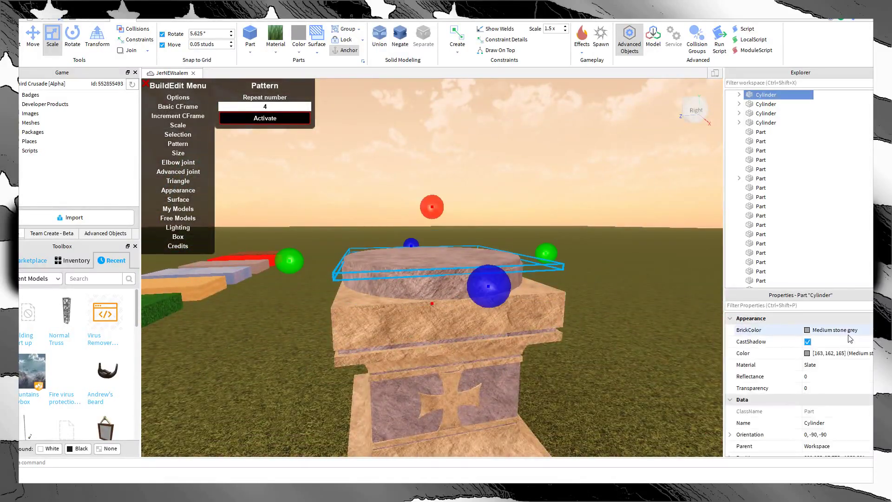
{"action": "left_click", "coordinate": [833, 336]}
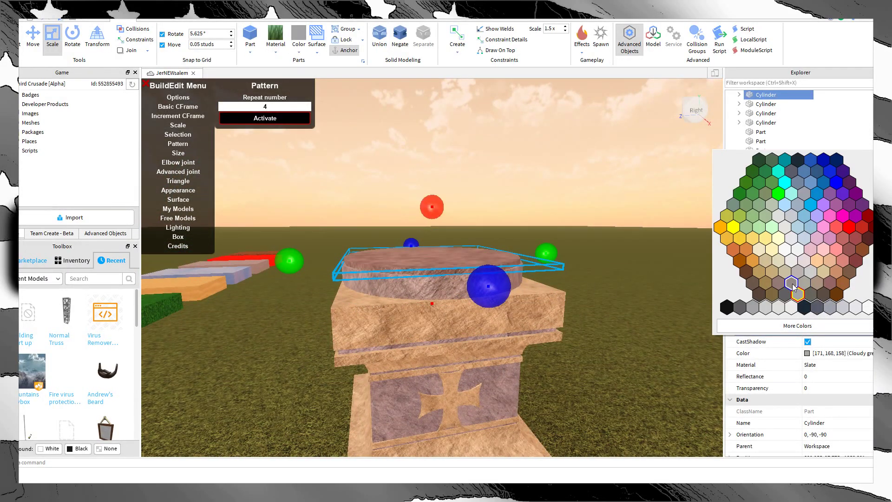
{"action": "left_click", "coordinate": [790, 284]}
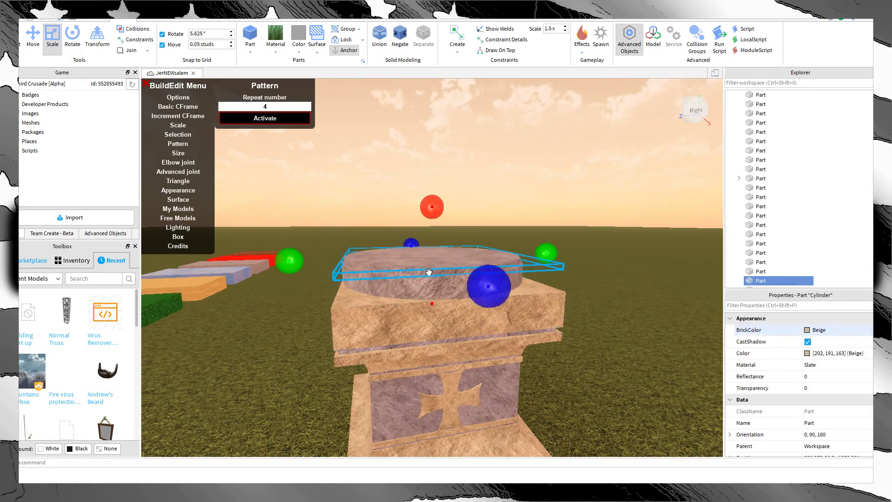
{"action": "left_click", "coordinate": [833, 329]}
{"action": "left_click", "coordinate": [782, 275]}
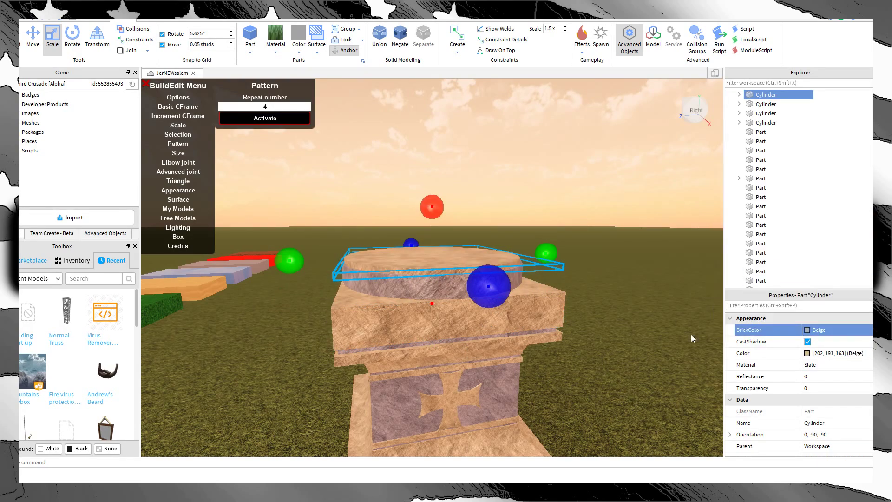
{"action": "left_click", "coordinate": [686, 328]}
{"action": "right_click_drag", "start_coordinate": [686, 328], "coordinate": [676, 314]}
{"action": "scroll", "coordinate": [675, 314], "scroll_direction": "down", "scroll_amount": 6}
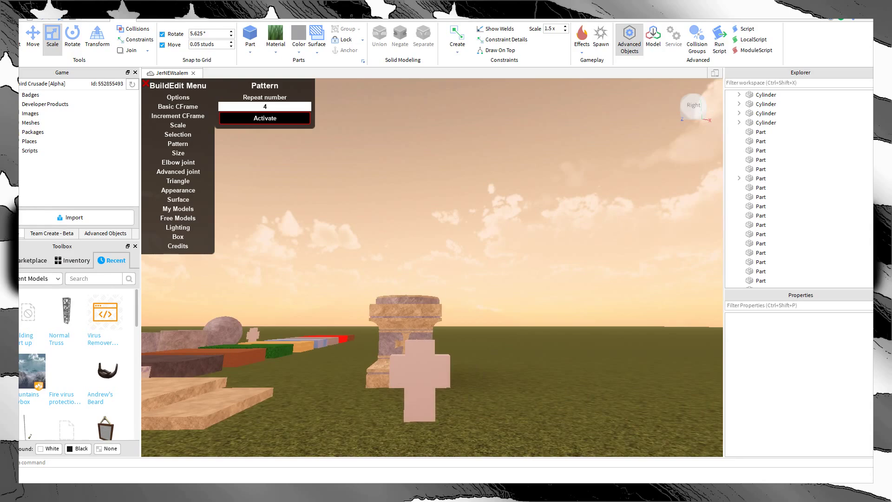
{"action": "scroll", "coordinate": [503, 289], "scroll_direction": "up", "scroll_amount": 5}
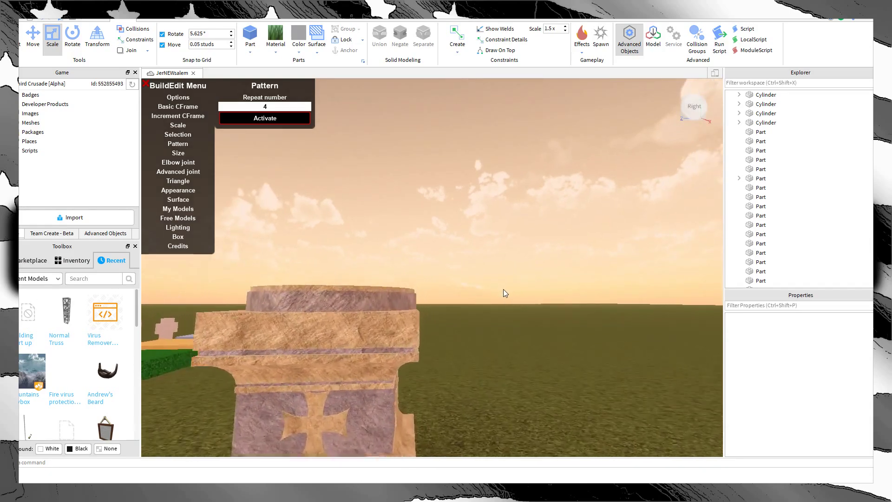
{"action": "left_click", "coordinate": [462, 323]}
{"action": "key", "text": "ctrl+c"}
{"action": "key", "text": "ctrl+v"}
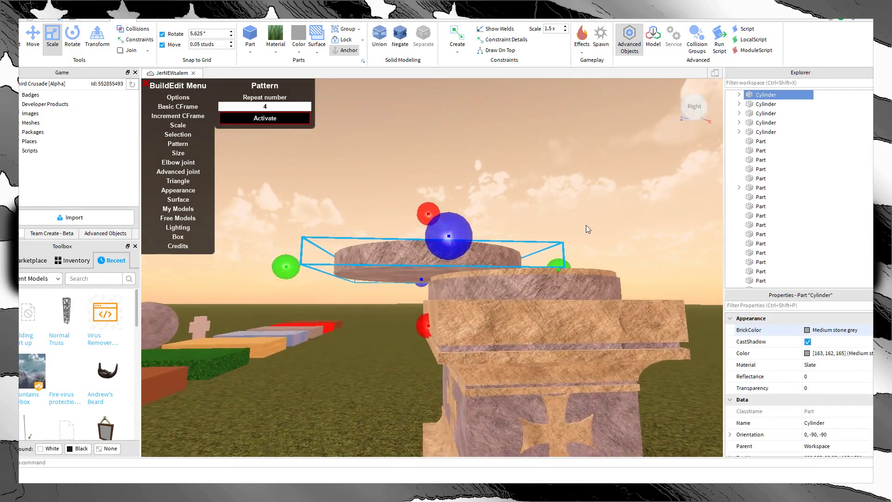
{"action": "left_click", "coordinate": [586, 224]}
{"action": "left_click_drag", "start_coordinate": [483, 261], "coordinate": [482, 270]}
{"action": "left_click", "coordinate": [483, 271]}
{"action": "key", "text": "ctrl+c"}
{"action": "key", "text": "ctrl+v"}
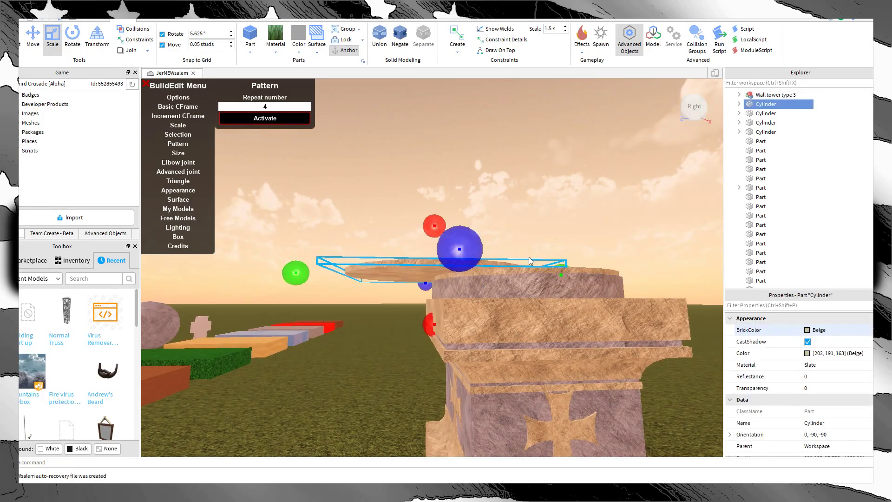
{"action": "key", "text": "ctrl+z"}
Step: Duplicate the thin Beige disc in place and move the copy slightly upward
{"action": "left_click", "coordinate": [550, 260]}
{"action": "left_click", "coordinate": [526, 271]}
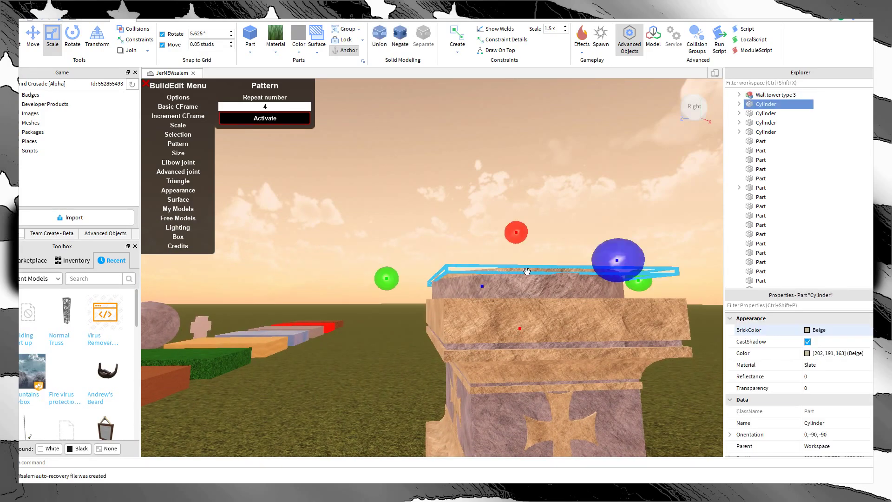
{"action": "left_click", "coordinate": [40, 47]}
{"action": "left_click_drag", "start_coordinate": [516, 235], "coordinate": [517, 232]}
Step: Set the copied disc's colour to Fossil and nudge it up above the Beige band
{"action": "left_click", "coordinate": [805, 328]}
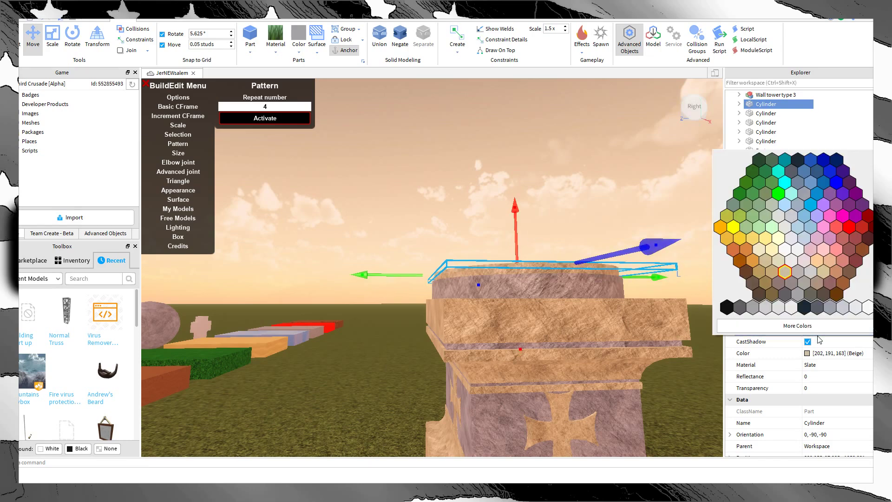
{"action": "left_click", "coordinate": [816, 308]}
{"action": "left_click", "coordinate": [565, 233]}
{"action": "left_click", "coordinate": [525, 264]}
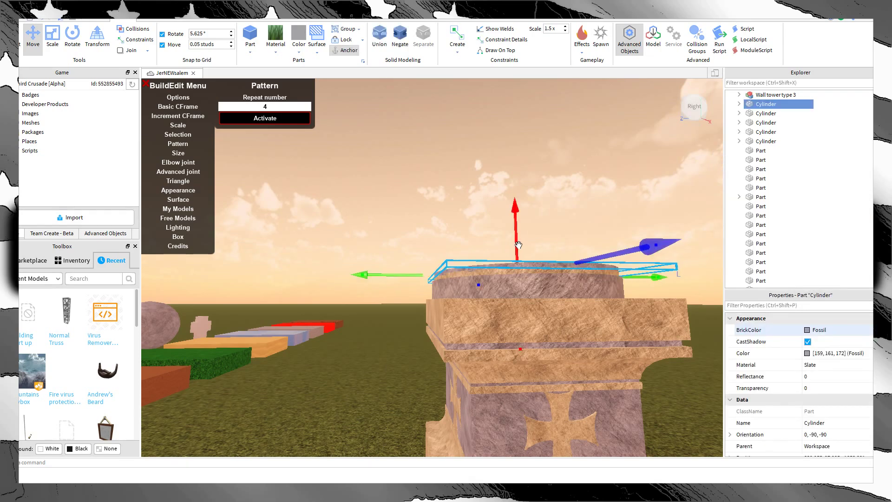
{"action": "left_click_drag", "start_coordinate": [518, 245], "coordinate": [519, 243]}
Step: Scale the Fossil disc slightly taller from its top, forming a thicker layer over the Beige band
{"action": "left_click", "coordinate": [579, 219]}
{"action": "scroll", "coordinate": [579, 219], "scroll_direction": "up", "scroll_amount": 4}
{"action": "right_click_drag", "start_coordinate": [580, 240], "coordinate": [474, 167]}
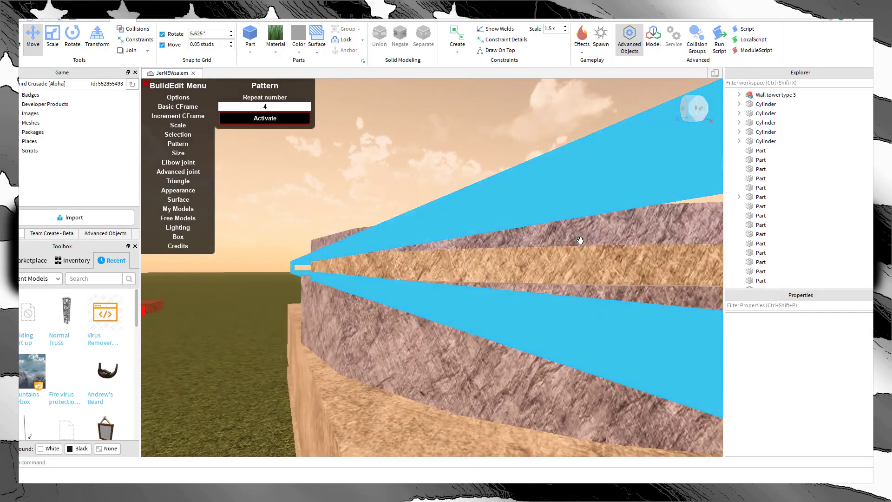
{"action": "key", "text": "s"}
{"action": "left_click", "coordinate": [498, 211]}
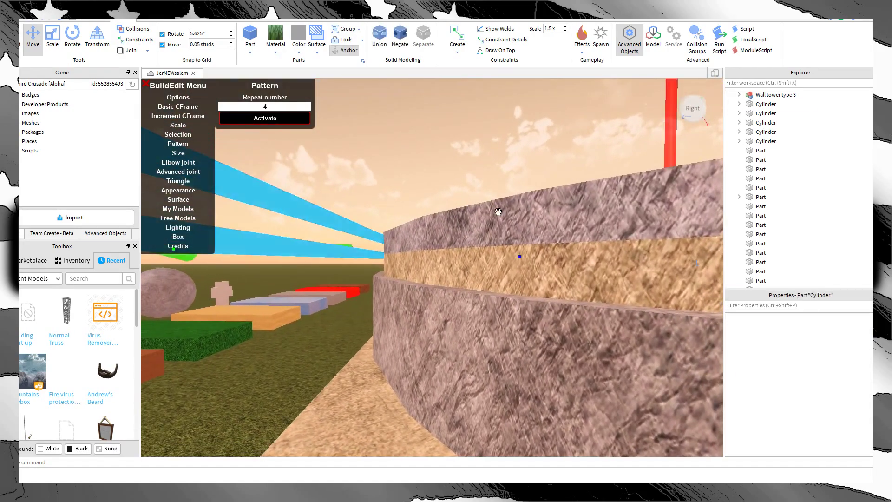
{"action": "scroll", "coordinate": [498, 212], "scroll_direction": "down", "scroll_amount": 4}
{"action": "left_click", "coordinate": [60, 52]}
{"action": "left_click_drag", "start_coordinate": [539, 195], "coordinate": [542, 190]}
{"action": "left_click", "coordinate": [599, 195]}
{"action": "scroll", "coordinate": [594, 200], "scroll_direction": "down", "scroll_amount": 3}
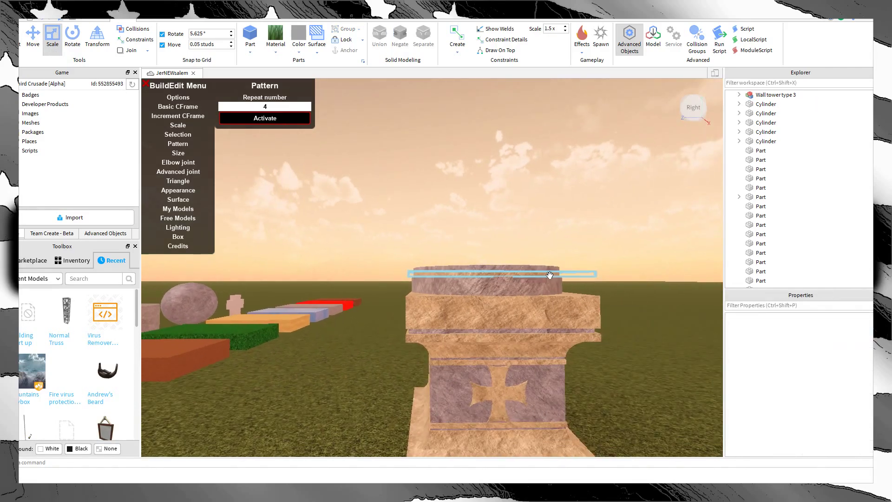
Step: Extend the Fossil disc further upward in two small increments so it approaches the lower disc's thickness
{"action": "left_click", "coordinate": [549, 275]}
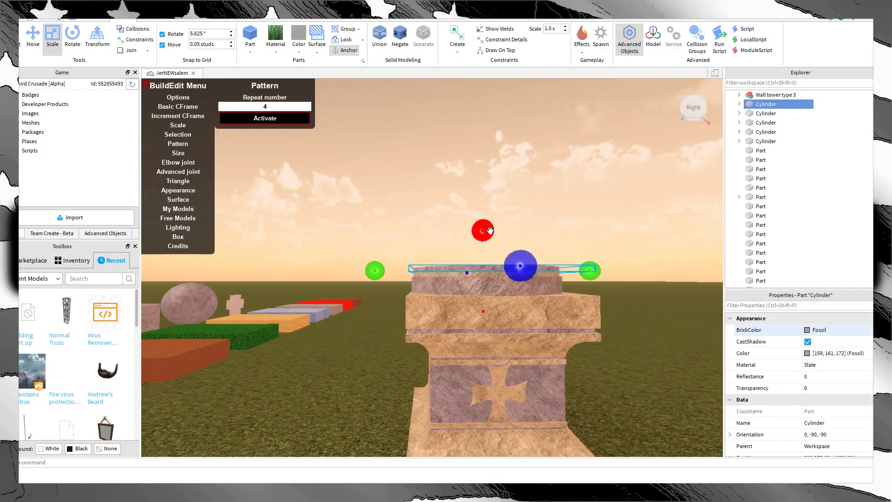
{"action": "left_click_drag", "start_coordinate": [490, 231], "coordinate": [490, 225]}
{"action": "left_click", "coordinate": [563, 202]}
{"action": "scroll", "coordinate": [472, 199], "scroll_direction": "down", "scroll_amount": 4}
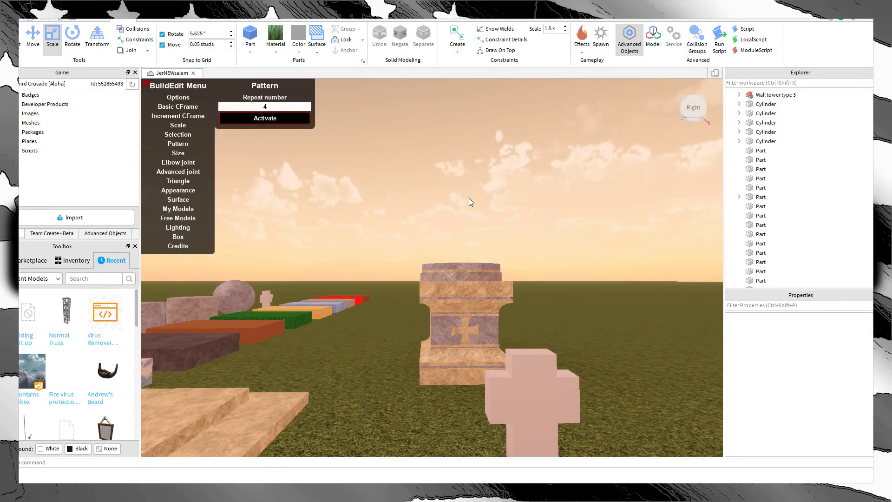
{"action": "scroll", "coordinate": [463, 216], "scroll_direction": "up", "scroll_amount": 5}
{"action": "left_click", "coordinate": [469, 266]}
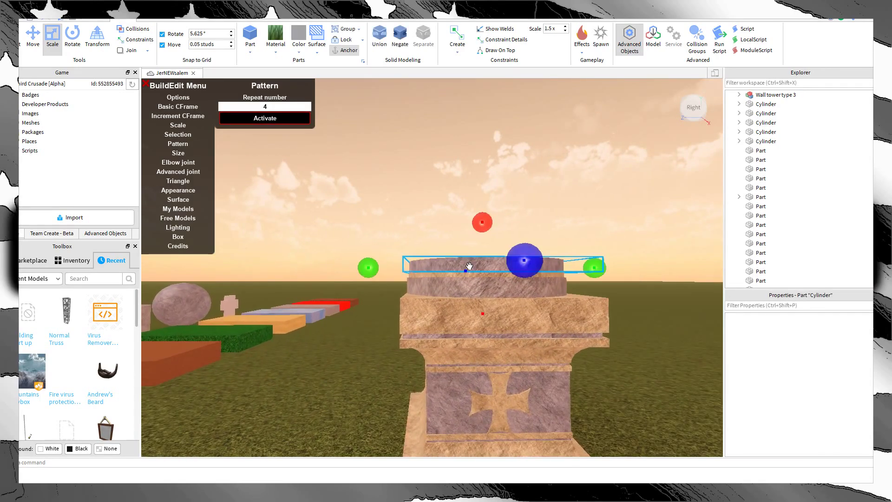
{"action": "left_click_drag", "start_coordinate": [486, 223], "coordinate": [492, 220]}
{"action": "left_click", "coordinate": [520, 216]}
Step: Duplicate the lowest slate disc in place and raise the Medium stone grey copy to the top of the stack
{"action": "left_click", "coordinate": [478, 276]}
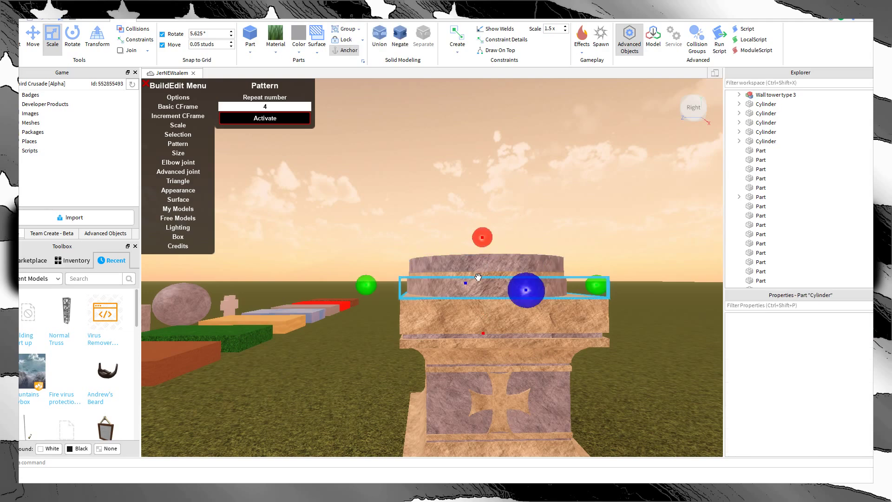
{"action": "left_click", "coordinate": [477, 276]}
{"action": "left_click", "coordinate": [472, 291]}
{"action": "key", "text": "ctrl+c"}
{"action": "key", "text": "ctrl+v"}
{"action": "key", "text": "ctrl+z"}
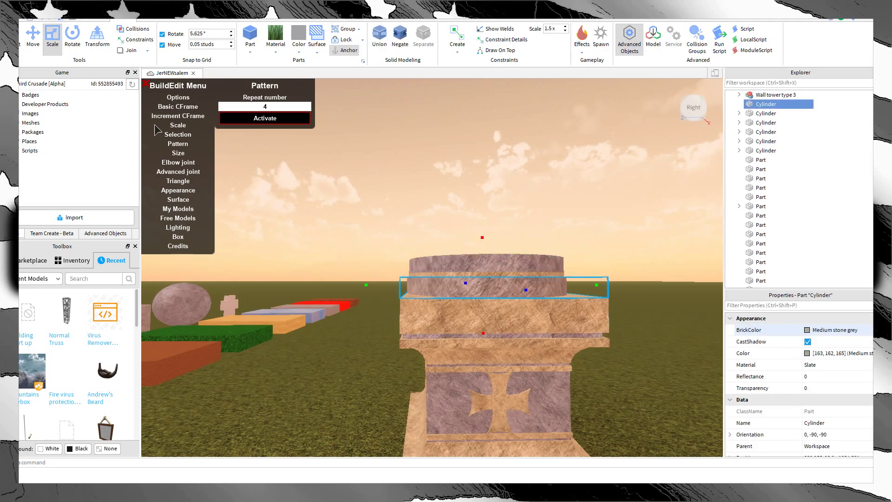
{"action": "key", "text": "ctrl+x"}
{"action": "key", "text": "ctrl+v"}
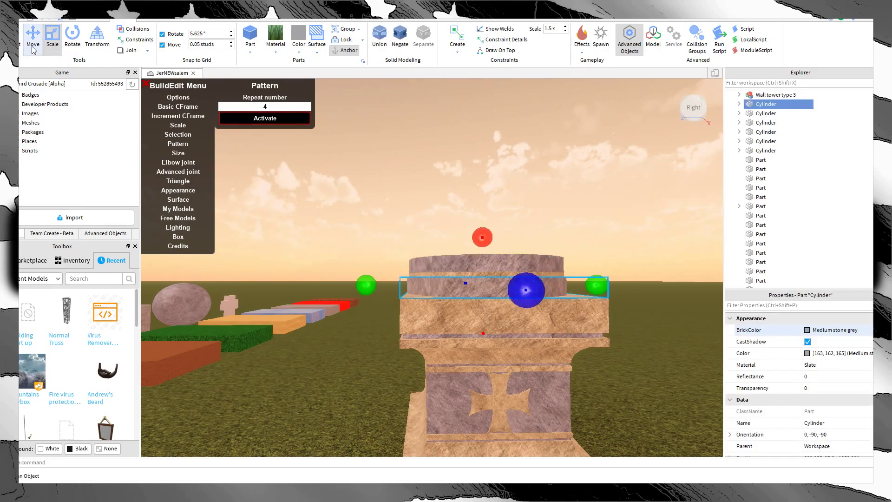
{"action": "left_click", "coordinate": [34, 49]}
{"action": "left_click_drag", "start_coordinate": [495, 252], "coordinate": [505, 196]}
{"action": "left_click", "coordinate": [518, 197]}
{"action": "scroll", "coordinate": [518, 196], "scroll_direction": "up", "scroll_amount": 2}
{"action": "left_click", "coordinate": [493, 228]}
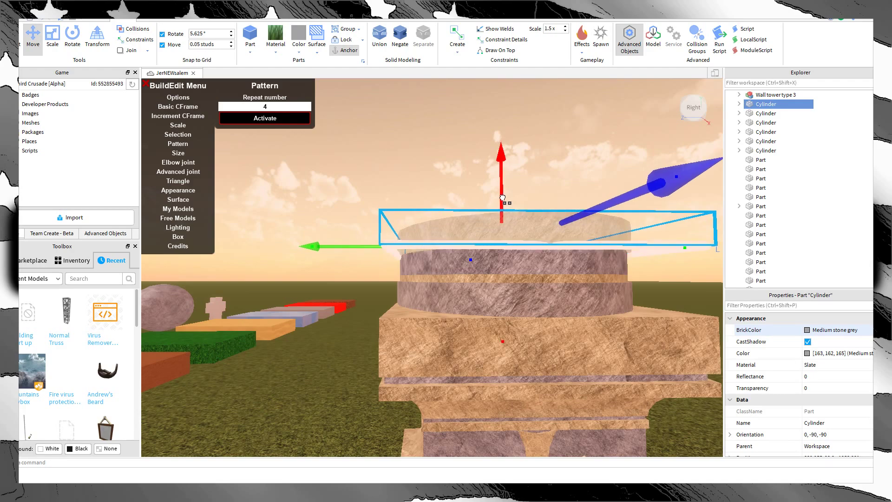
{"action": "left_click", "coordinate": [540, 171]}
{"action": "scroll", "coordinate": [540, 170], "scroll_direction": "down", "scroll_amount": 6}
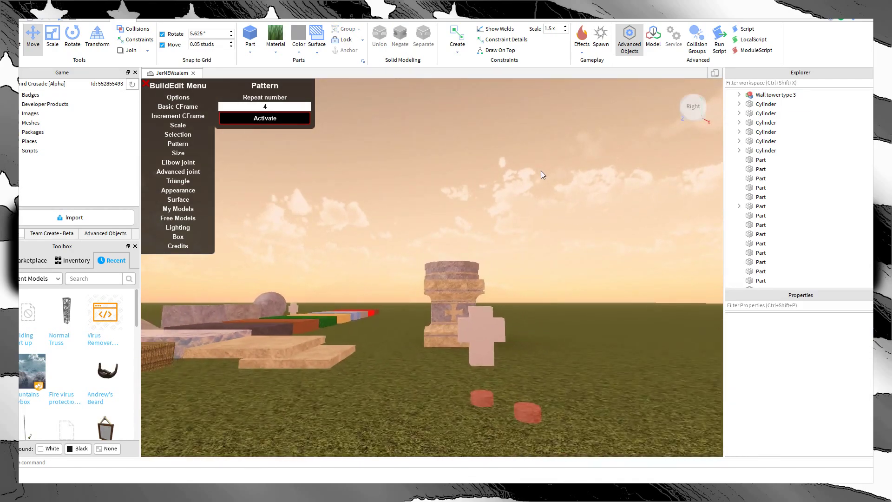
{"action": "scroll", "coordinate": [541, 171], "scroll_direction": "up", "scroll_amount": 5}
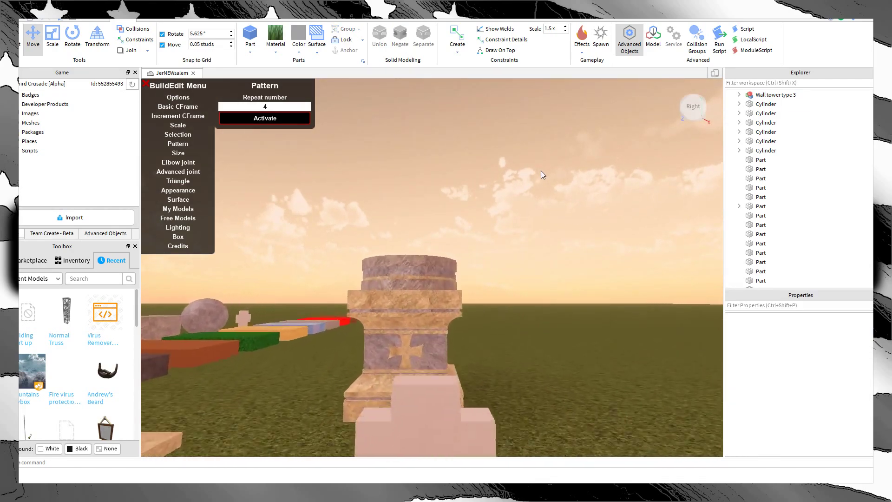
Step: Group the three discs above the lowest one as a model and scale the group slightly smaller from its top
{"action": "left_click_drag", "start_coordinate": [599, 197], "coordinate": [383, 291]}
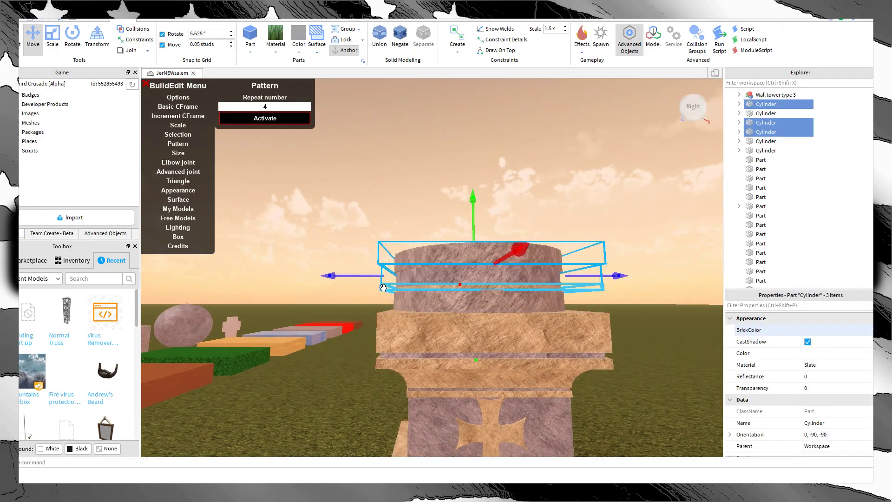
{"action": "left_click", "coordinate": [58, 50]}
{"action": "key", "text": "ctrl+g"}
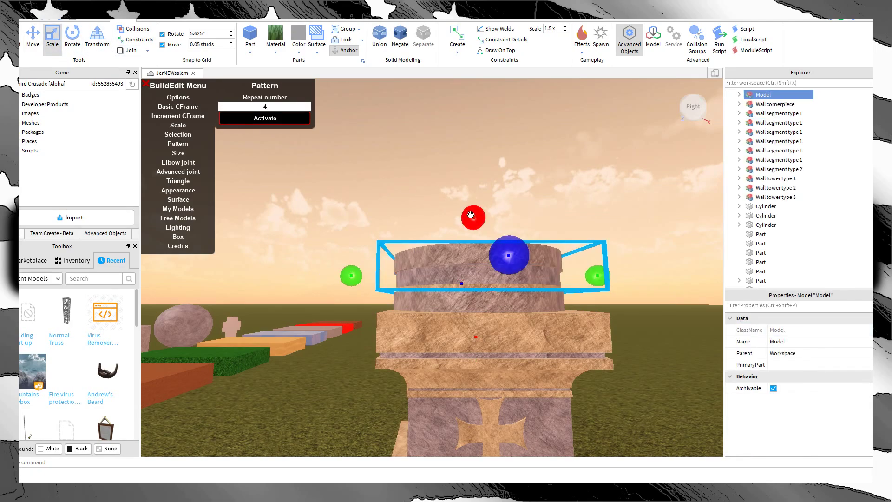
{"action": "left_click_drag", "start_coordinate": [471, 213], "coordinate": [473, 220]}
{"action": "left_click", "coordinate": [526, 221]}
{"action": "scroll", "coordinate": [526, 219], "scroll_direction": "down", "scroll_amount": 5}
{"action": "scroll", "coordinate": [526, 217], "scroll_direction": "up", "scroll_amount": 7}
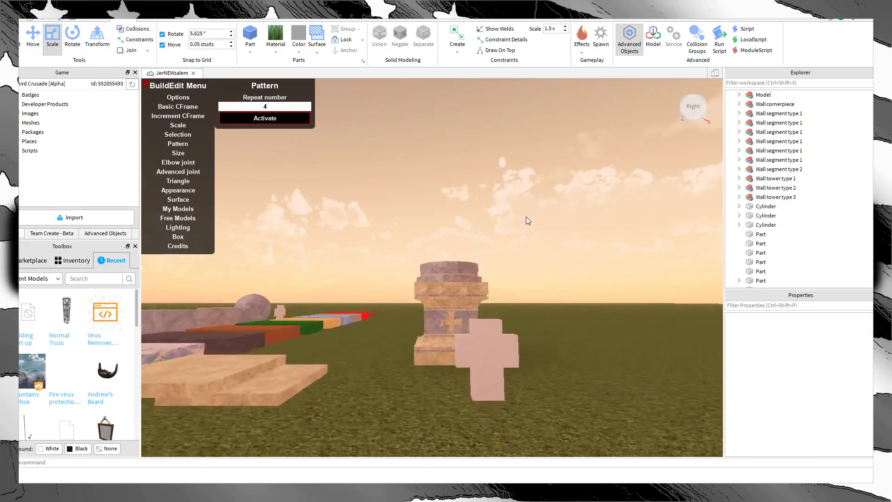
Step: Scale the grouped upper discs down a little more so the lowest disc protrudes as a wider step
{"action": "right_click_drag", "start_coordinate": [526, 216], "coordinate": [511, 244]}
{"action": "scroll", "coordinate": [510, 244], "scroll_direction": "down", "scroll_amount": 5}
{"action": "left_click", "coordinate": [465, 253]}
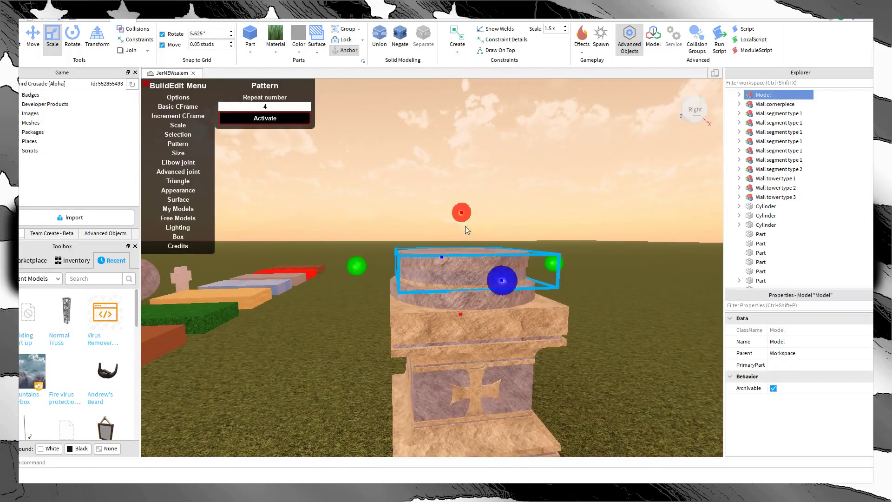
{"action": "left_click_drag", "start_coordinate": [463, 213], "coordinate": [461, 217]}
{"action": "left_click", "coordinate": [520, 214]}
{"action": "scroll", "coordinate": [520, 213], "scroll_direction": "up", "scroll_amount": 5}
{"action": "right_click_drag", "start_coordinate": [520, 214], "coordinate": [418, 224]}
{"action": "scroll", "coordinate": [519, 214], "scroll_direction": "down", "scroll_amount": 5}
Step: Ungroup the upper disc model back into separate cylinders
{"action": "left_click", "coordinate": [482, 277]}
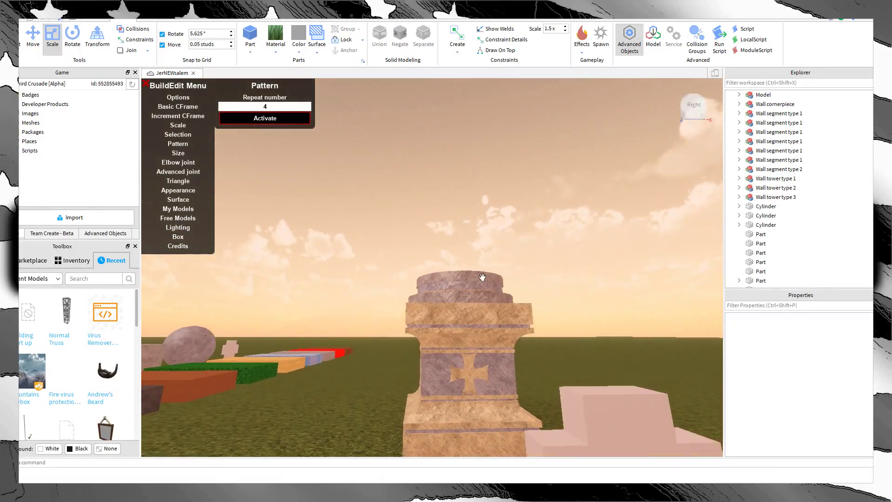
{"action": "key", "text": "ctrl+u"}
{"action": "left_click", "coordinate": [545, 222]}
{"action": "scroll", "coordinate": [545, 222], "scroll_direction": "up", "scroll_amount": 5}
{"action": "scroll", "coordinate": [441, 221], "scroll_direction": "down", "scroll_amount": 3}
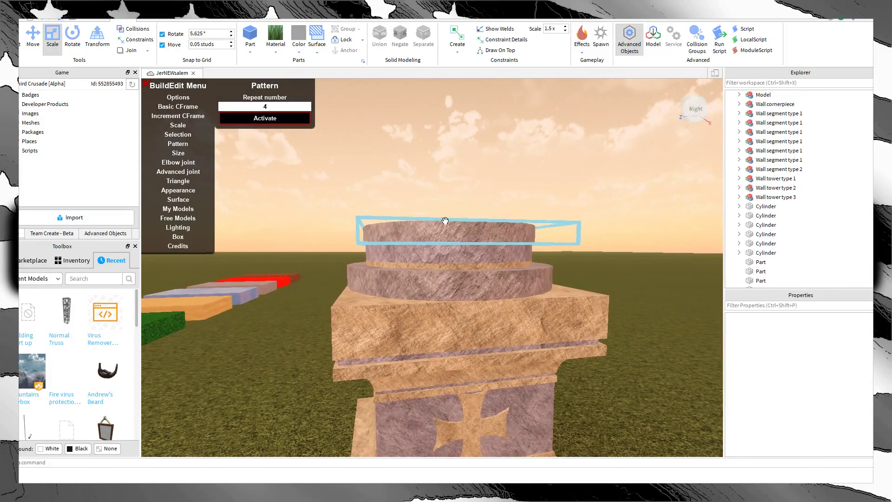
{"action": "key", "text": "d"}
{"action": "left_click", "coordinate": [416, 229]}
{"action": "left_click", "coordinate": [418, 224]}
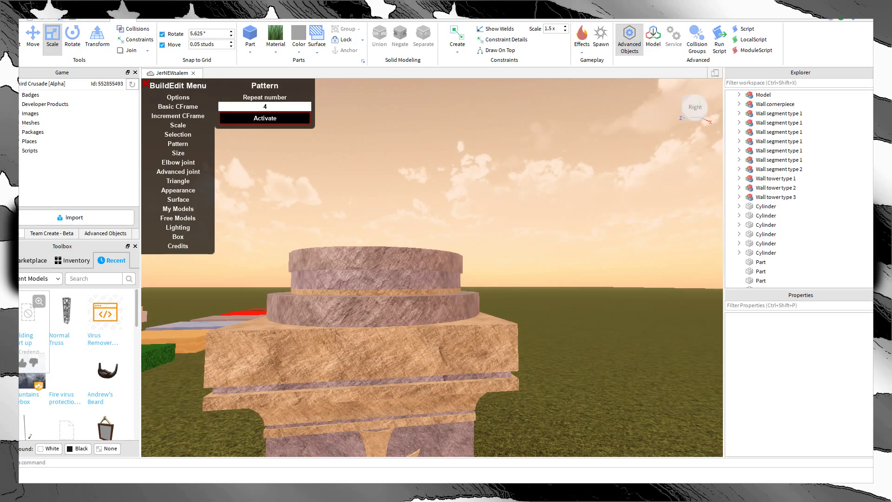
{"action": "right_click_drag", "start_coordinate": [416, 174], "coordinate": [416, 174]}
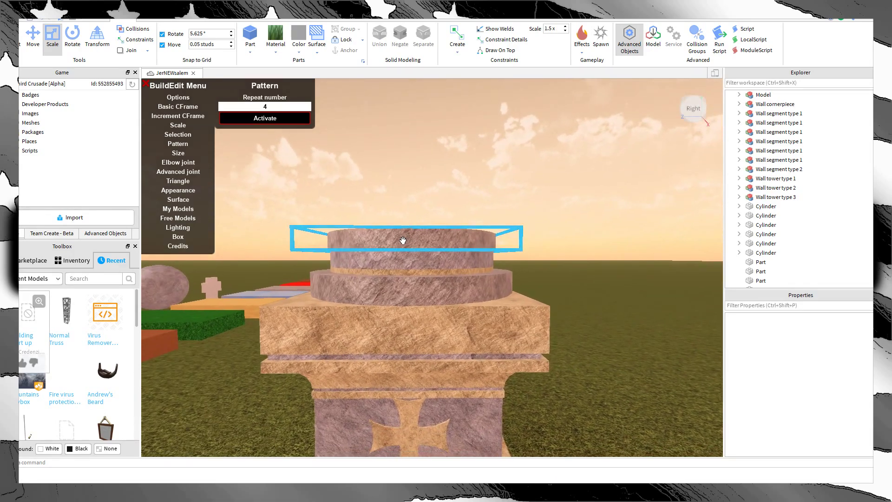
Step: Scale the topmost slate disc slightly thinner from its top
{"action": "left_click", "coordinate": [402, 240]}
{"action": "left_click_drag", "start_coordinate": [416, 183], "coordinate": [420, 188]}
{"action": "left_click", "coordinate": [239, 122]}
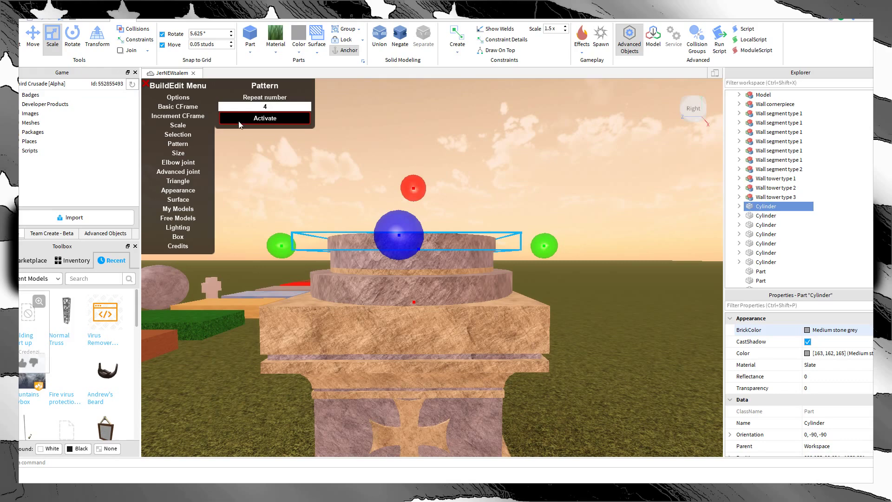
Step: Duplicate the topmost slate disc in place and move the copy up above it
{"action": "left_click", "coordinate": [31, 38]}
{"action": "left_click_drag", "start_coordinate": [416, 203], "coordinate": [416, 199]}
{"action": "scroll", "coordinate": [415, 198], "scroll_direction": "up", "scroll_amount": 2}
Step: Scale the raised top disc copy from its underside to adjust its thickness as a cap layer
{"action": "left_click", "coordinate": [52, 37]}
{"action": "scroll", "coordinate": [400, 315], "scroll_direction": "up", "scroll_amount": 5}
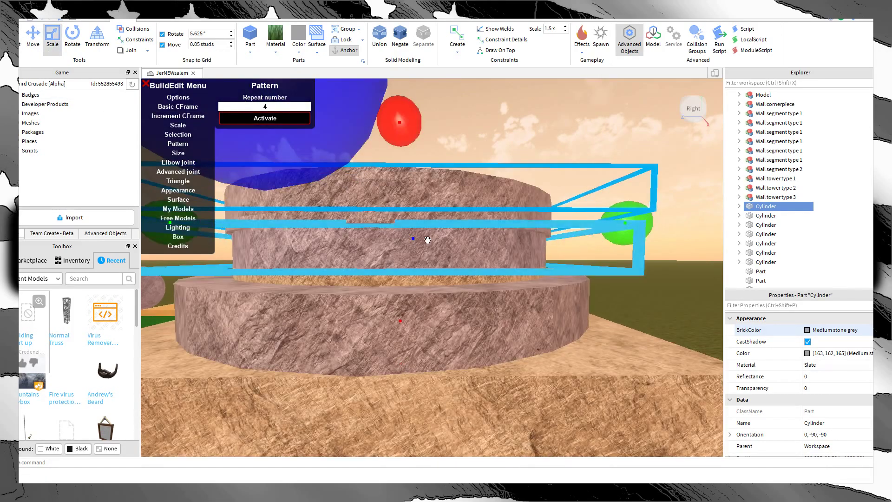
{"action": "left_click_drag", "start_coordinate": [400, 316], "coordinate": [400, 310]}
{"action": "right_click_drag", "start_coordinate": [436, 277], "coordinate": [438, 276]}
{"action": "scroll", "coordinate": [438, 276], "scroll_direction": "down", "scroll_amount": 4}
{"action": "scroll", "coordinate": [438, 276], "scroll_direction": "up", "scroll_amount": 4}
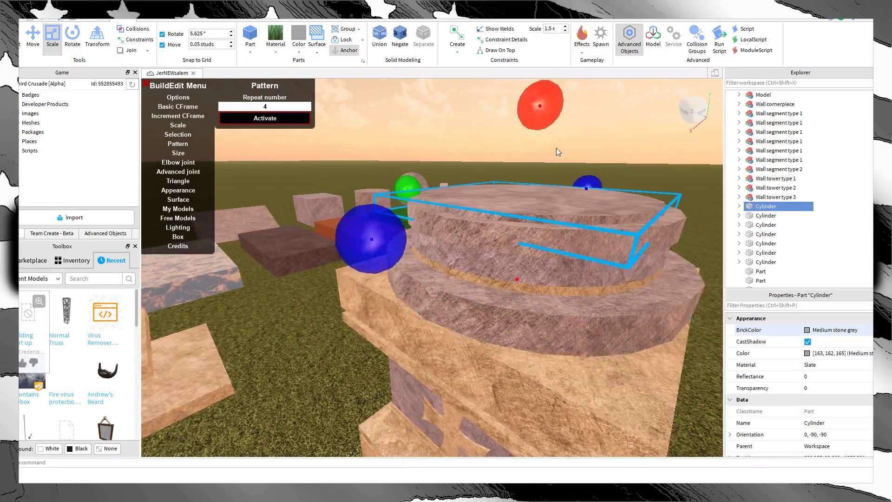
Step: Scale the raised cap disc slightly from its top and recolour it Beige
{"action": "left_click_drag", "start_coordinate": [540, 113], "coordinate": [534, 114]}
{"action": "left_click", "coordinate": [834, 330]}
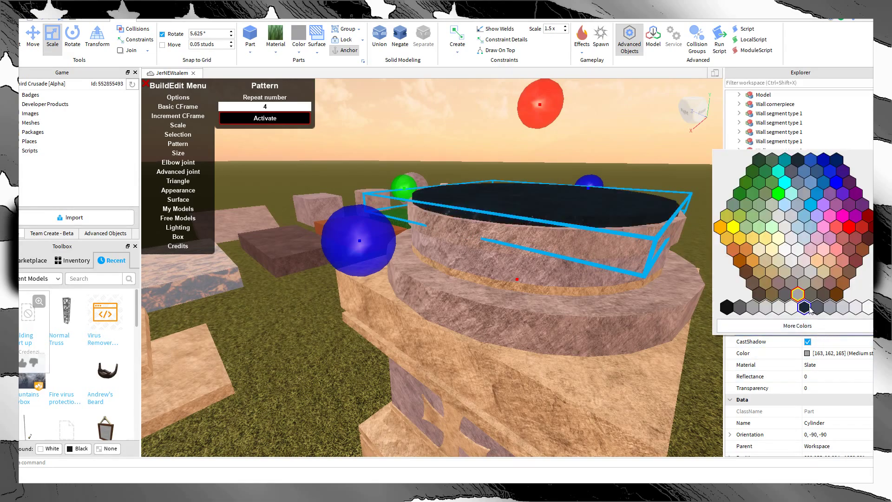
{"action": "left_click", "coordinate": [784, 273]}
{"action": "right_click_drag", "start_coordinate": [645, 352], "coordinate": [640, 348]}
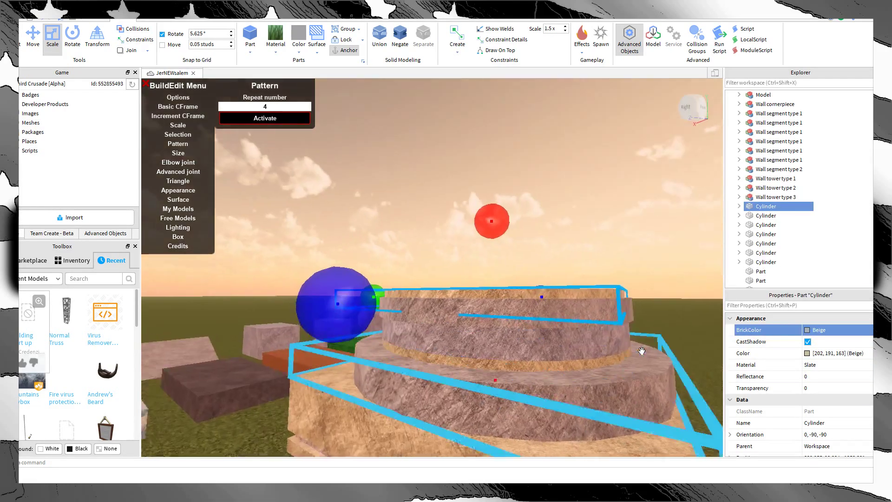
Step: Duplicate the upper slate disc and move the copy up above the beige cap band
{"action": "scroll", "coordinate": [640, 348], "scroll_direction": "down", "scroll_amount": 3}
{"action": "left_click", "coordinate": [634, 347]}
{"action": "scroll", "coordinate": [563, 328], "scroll_direction": "up", "scroll_amount": 2}
{"action": "left_click", "coordinate": [528, 306]}
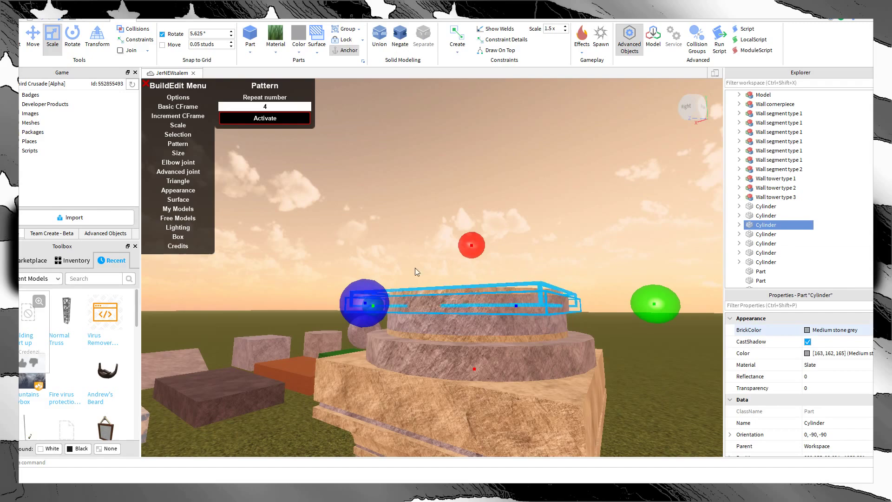
{"action": "left_click", "coordinate": [37, 48]}
{"action": "left_click_drag", "start_coordinate": [477, 252], "coordinate": [480, 237]}
{"action": "key", "text": "ctrl+z"}
Step: Scale the new topmost slate disc slightly thicker from its top
{"action": "left_click", "coordinate": [569, 224]}
{"action": "right_click_drag", "start_coordinate": [569, 224], "coordinate": [569, 225]}
{"action": "scroll", "coordinate": [569, 225], "scroll_direction": "down", "scroll_amount": 3}
{"action": "key", "text": "s"}
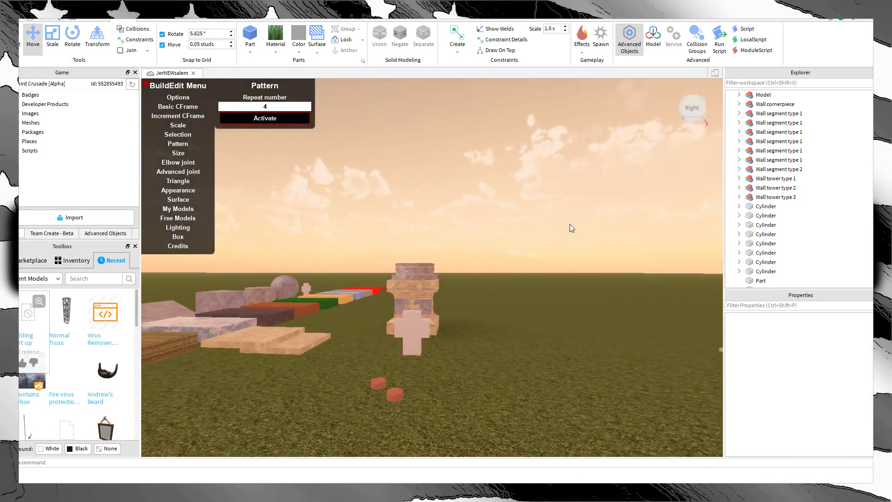
{"action": "key", "text": "w"}
{"action": "key", "text": "a"}
{"action": "key", "text": "d"}
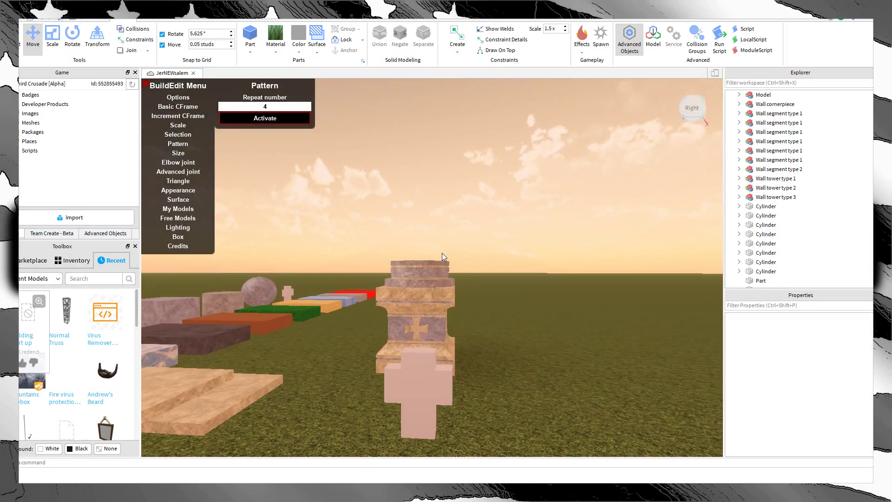
{"action": "scroll", "coordinate": [442, 255], "scroll_direction": "up", "scroll_amount": 3}
{"action": "left_click", "coordinate": [443, 255]}
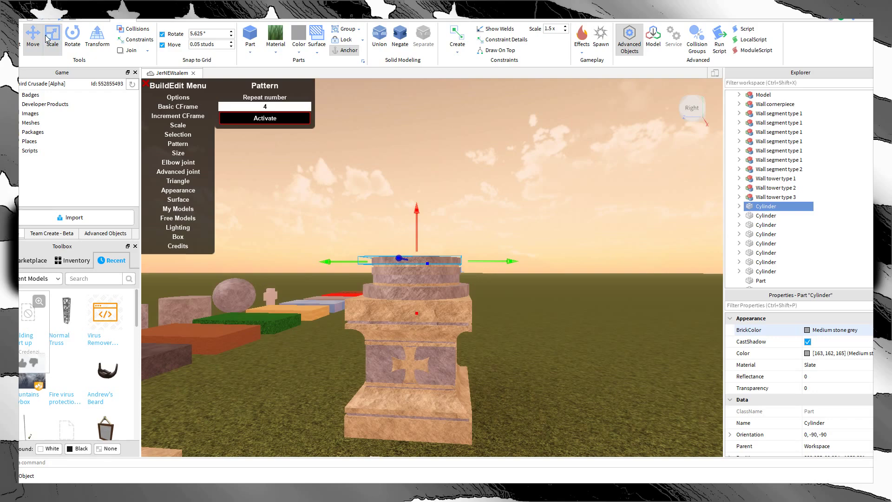
{"action": "left_click", "coordinate": [49, 37]}
{"action": "scroll", "coordinate": [419, 206], "scroll_direction": "up", "scroll_amount": 3}
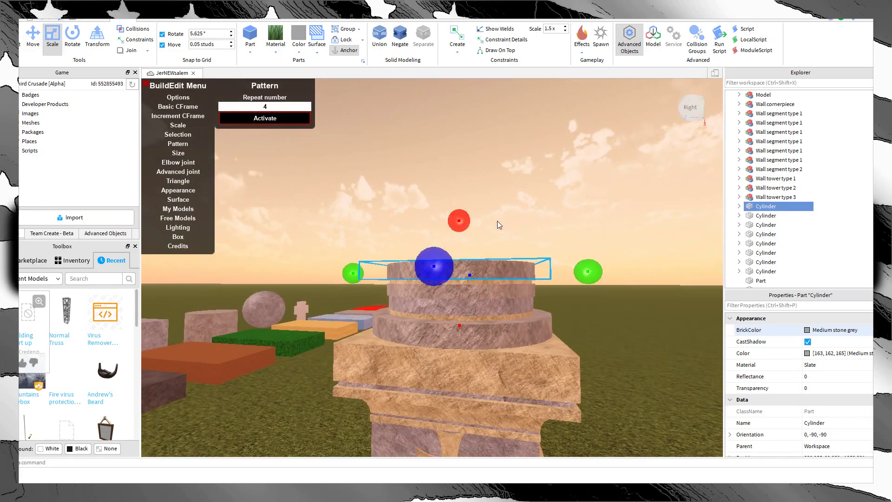
{"action": "left_click_drag", "start_coordinate": [464, 229], "coordinate": [465, 223]}
Step: Duplicate the beige band between the slate discs and raise the copy to the top of the stack
{"action": "left_click", "coordinate": [471, 285]}
{"action": "left_click", "coordinate": [473, 277]}
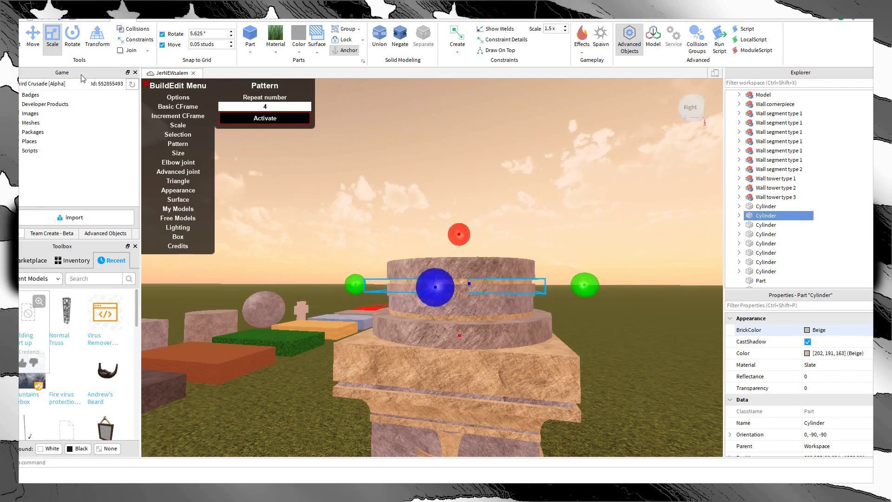
{"action": "left_click", "coordinate": [25, 50]}
{"action": "left_click_drag", "start_coordinate": [459, 220], "coordinate": [464, 204]}
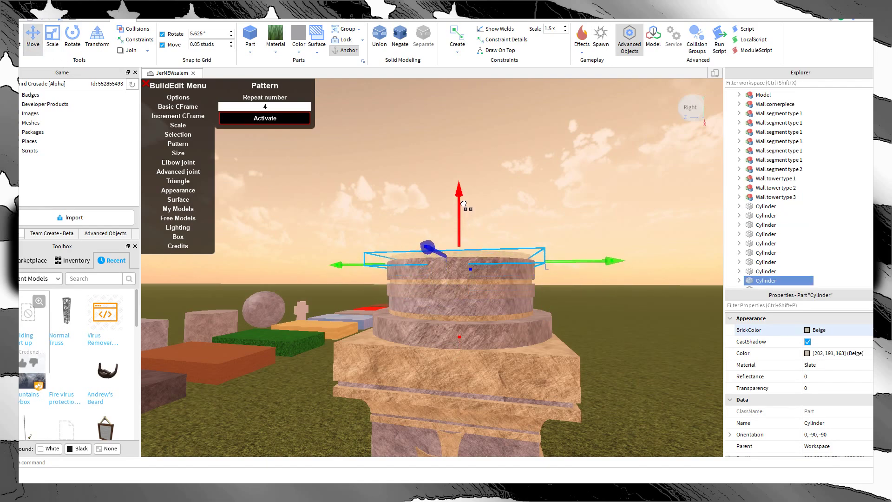
Step: Scale the middle beige band thinner from its underside in small adjustments
{"action": "left_click", "coordinate": [486, 279]}
{"action": "key", "text": "ctrl+3"}
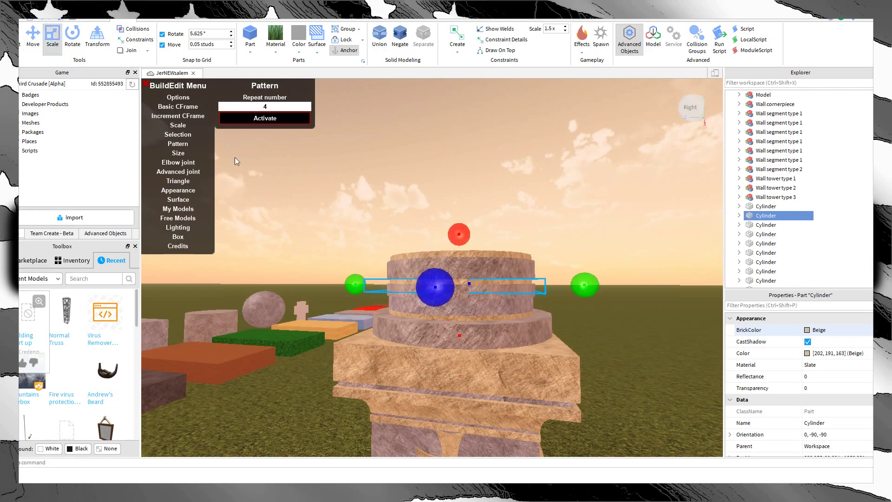
{"action": "mouse_move", "coordinate": [456, 333]}
{"action": "left_mouse_down"}
{"action": "mouse_move", "coordinate": [466, 329]}
{"action": "mouse_move", "coordinate": [453, 327]}
{"action": "left_mouse_up"}
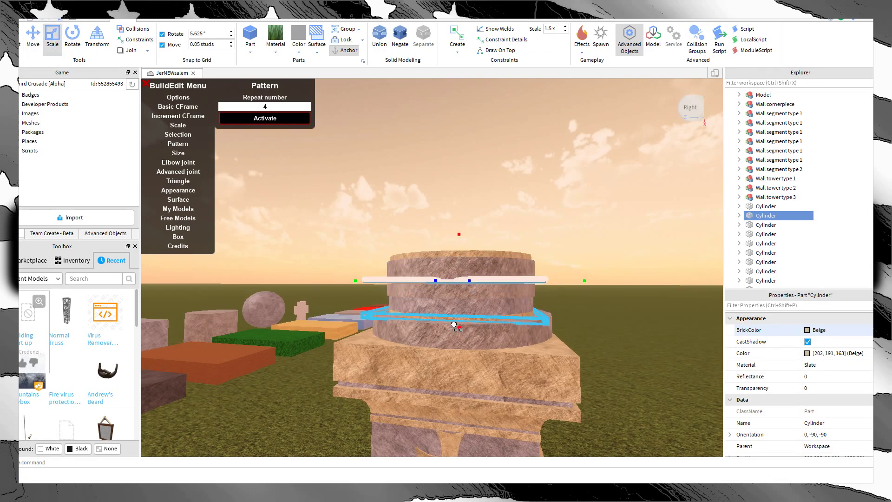
{"action": "left_click", "coordinate": [556, 204]}
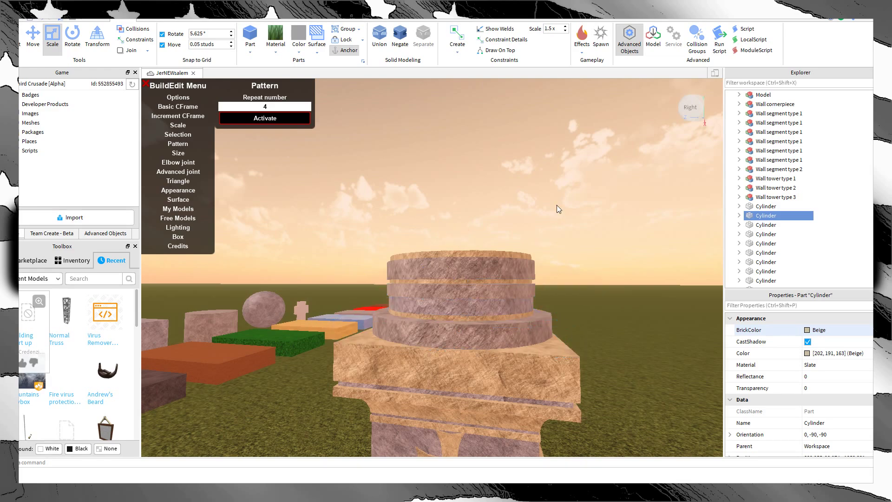
{"action": "scroll", "coordinate": [549, 266], "scroll_direction": "up", "scroll_amount": 2}
{"action": "left_click", "coordinate": [511, 289]}
{"action": "left_click", "coordinate": [520, 236]}
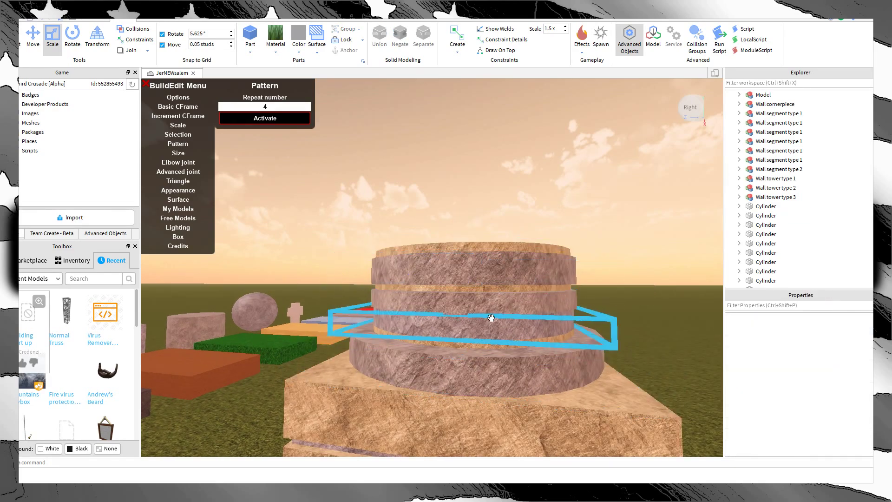
{"action": "left_click", "coordinate": [493, 291]}
{"action": "left_click", "coordinate": [464, 341]}
{"action": "left_click_drag", "start_coordinate": [464, 342], "coordinate": [460, 342]}
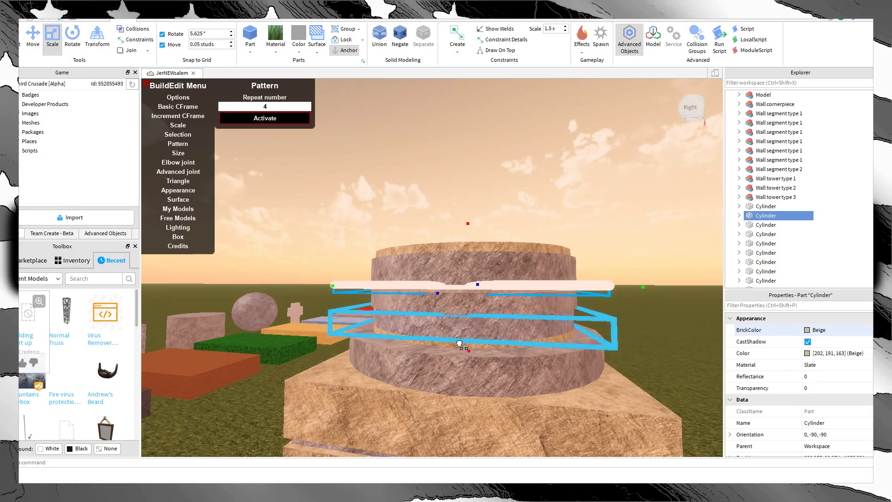
{"action": "left_click", "coordinate": [517, 239]}
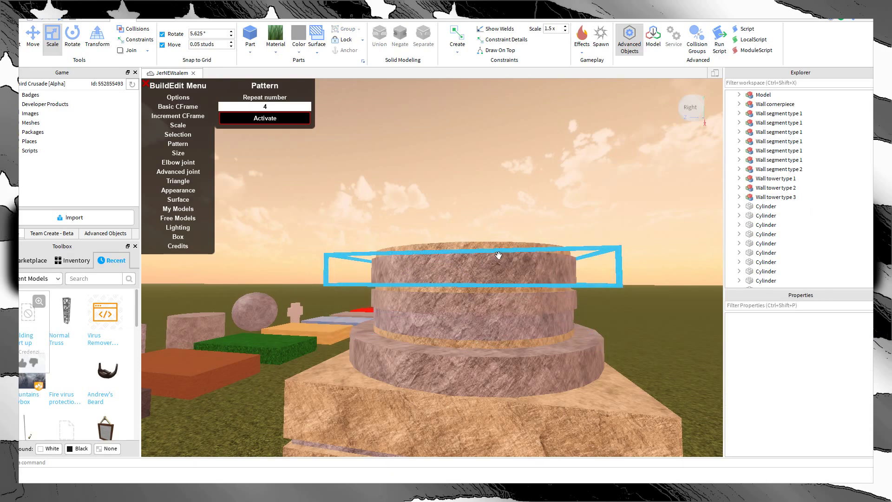
Step: Duplicate the slate disc below the middle beige band and move the copy up to cap the stack
{"action": "left_click", "coordinate": [447, 273]}
{"action": "left_click", "coordinate": [467, 305]}
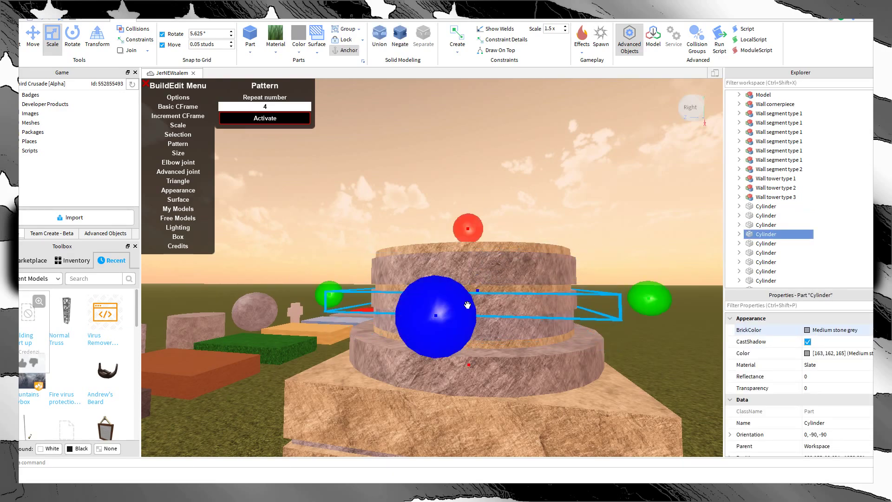
{"action": "key", "text": "ctrl+d"}
{"action": "left_click", "coordinate": [32, 38]}
{"action": "left_click_drag", "start_coordinate": [472, 242], "coordinate": [489, 197]}
{"action": "left_click", "coordinate": [540, 183]}
Step: Examine the proportions of the stacked round tiers on the pedestal from near and far
{"action": "scroll", "coordinate": [540, 183], "scroll_direction": "down", "scroll_amount": 5}
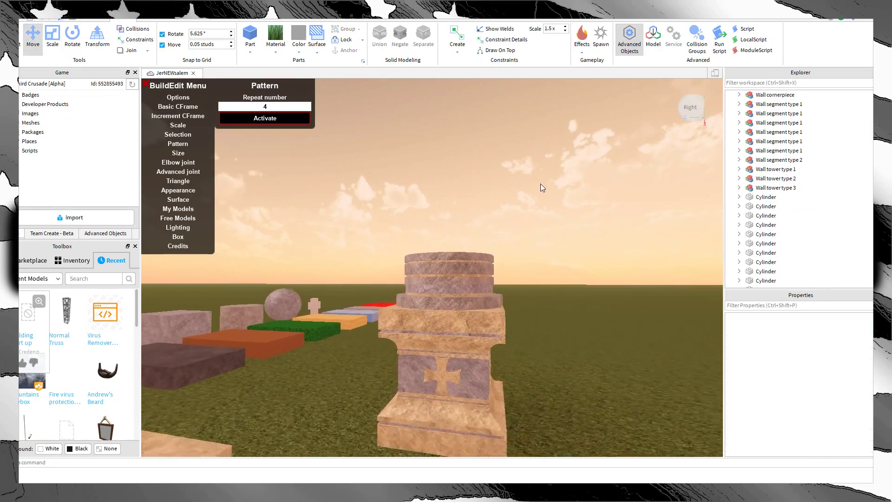
{"action": "scroll", "coordinate": [497, 269], "scroll_direction": "up", "scroll_amount": 2}
{"action": "scroll", "coordinate": [496, 271], "scroll_direction": "up", "scroll_amount": 3}
{"action": "left_click", "coordinate": [464, 263]}
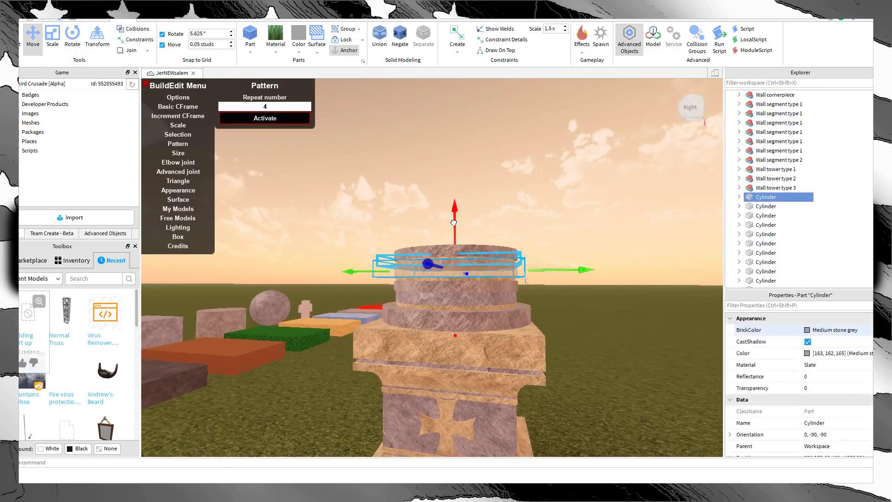
{"action": "left_click", "coordinate": [522, 211]}
{"action": "left_click", "coordinate": [467, 262]}
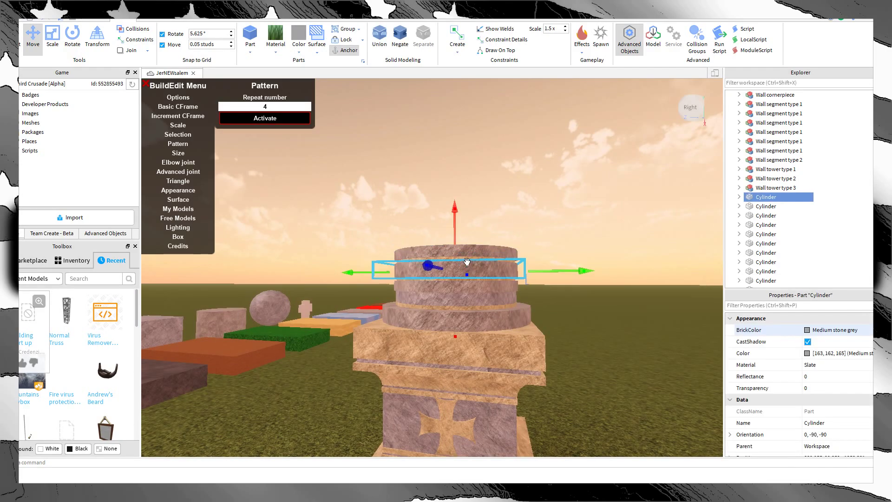
{"action": "left_click", "coordinate": [495, 219]}
{"action": "scroll", "coordinate": [495, 219], "scroll_direction": "down", "scroll_amount": 6}
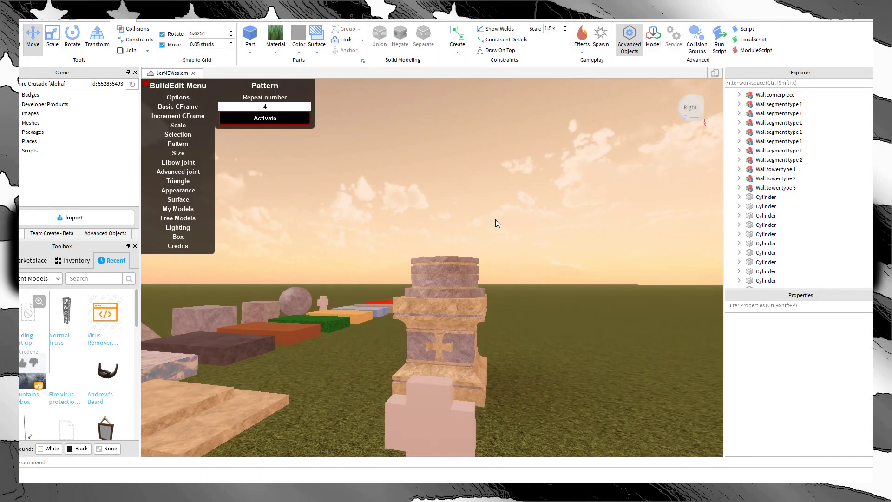
{"action": "scroll", "coordinate": [497, 216], "scroll_direction": "up", "scroll_amount": 4}
{"action": "scroll", "coordinate": [475, 236], "scroll_direction": "down", "scroll_amount": 2}
{"action": "right_click_drag", "start_coordinate": [486, 218], "coordinate": [491, 197]}
{"action": "scroll", "coordinate": [475, 236], "scroll_direction": "up", "scroll_amount": 2}
{"action": "scroll", "coordinate": [502, 218], "scroll_direction": "up", "scroll_amount": 2}
{"action": "scroll", "coordinate": [492, 197], "scroll_direction": "down", "scroll_amount": 1}
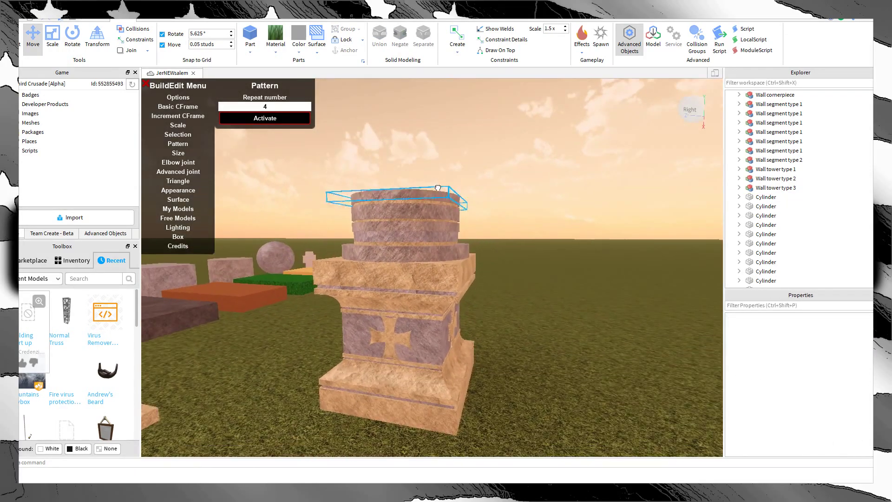
{"action": "left_click", "coordinate": [413, 196]}
{"action": "left_click", "coordinate": [494, 179]}
{"action": "scroll", "coordinate": [493, 179], "scroll_direction": "down", "scroll_amount": 8}
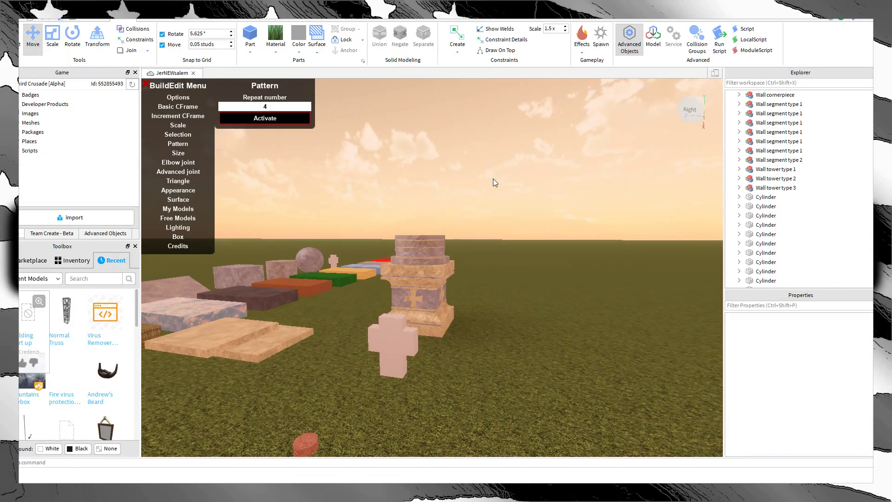
{"action": "scroll", "coordinate": [490, 176], "scroll_direction": "up", "scroll_amount": 5}
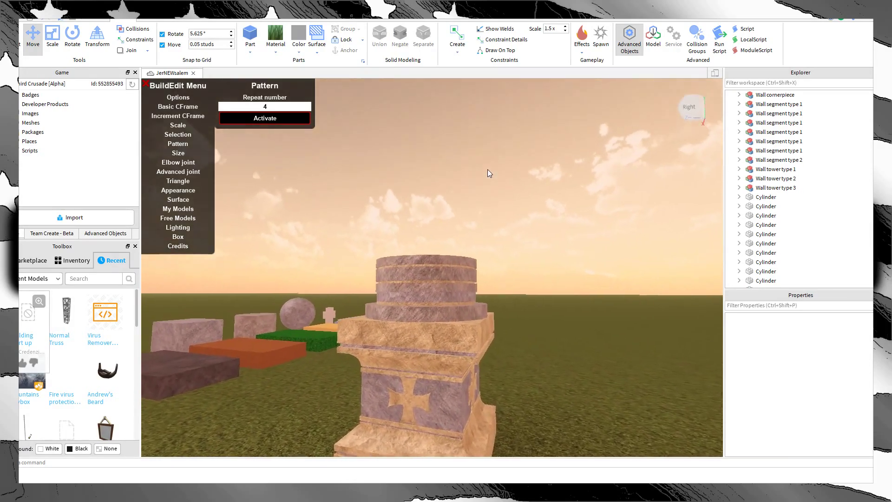
{"action": "scroll", "coordinate": [416, 272], "scroll_direction": "up", "scroll_amount": 3}
Step: Delete the upper beige band and scale the beige band below it upward through the stacked slate discs
{"action": "left_click", "coordinate": [405, 302]}
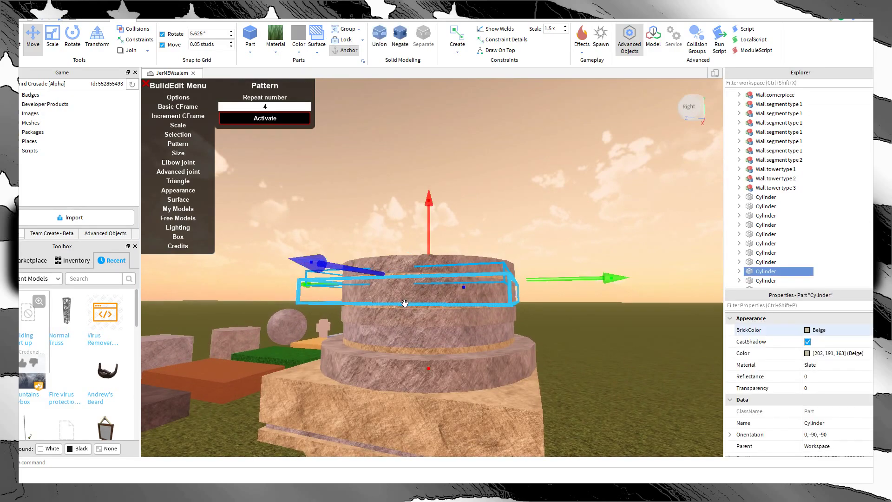
{"action": "left_click", "coordinate": [394, 305]}
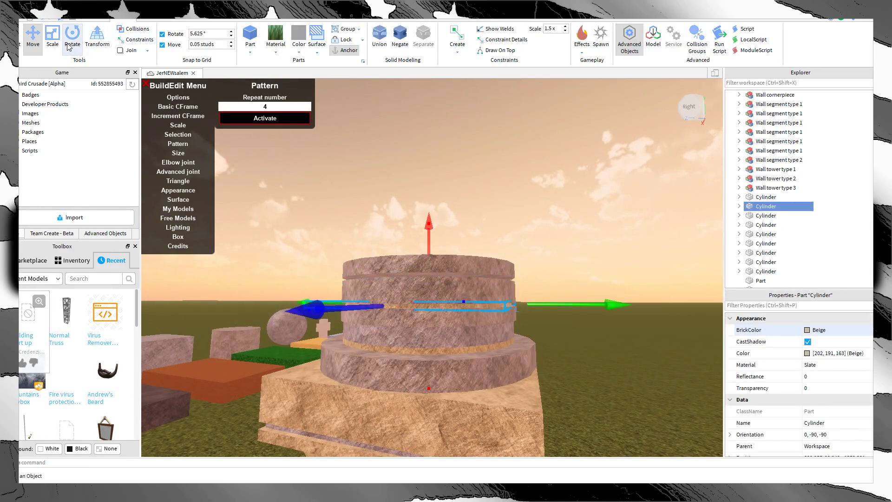
{"action": "left_click", "coordinate": [52, 37]}
{"action": "left_click_drag", "start_coordinate": [432, 248], "coordinate": [430, 199]}
{"action": "left_click_drag", "start_coordinate": [431, 364], "coordinate": [431, 366]}
{"action": "scroll", "coordinate": [590, 338], "scroll_direction": "down", "scroll_amount": 4}
{"action": "left_click", "coordinate": [591, 338]}
{"action": "scroll", "coordinate": [452, 272], "scroll_direction": "up", "scroll_amount": 2}
Step: Scale the beige core cylinder taller so it rises above the topmost slate disc
{"action": "left_click", "coordinate": [435, 259]}
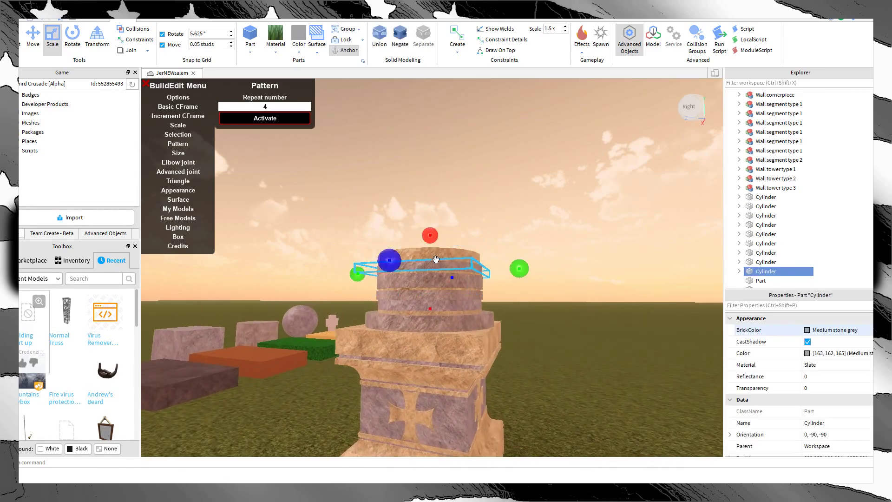
{"action": "left_click", "coordinate": [436, 253]}
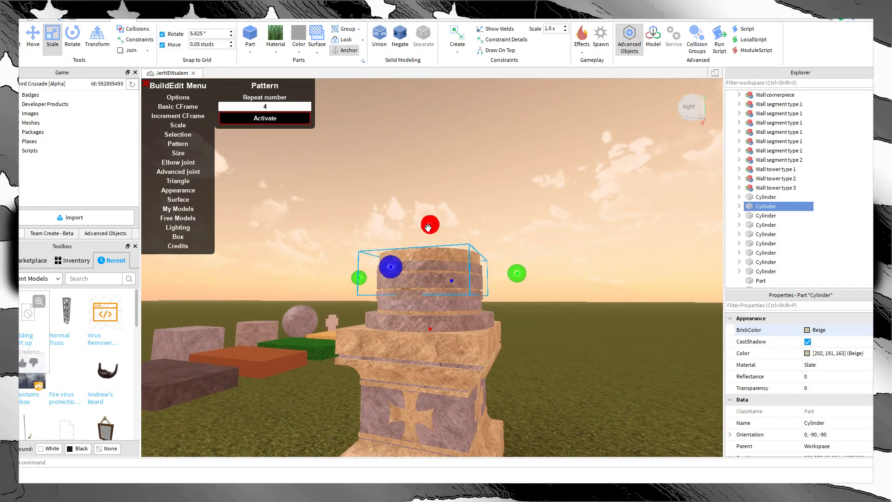
{"action": "left_click_drag", "start_coordinate": [428, 227], "coordinate": [431, 216]}
{"action": "left_click", "coordinate": [498, 236]}
{"action": "scroll", "coordinate": [498, 236], "scroll_direction": "down", "scroll_amount": 5}
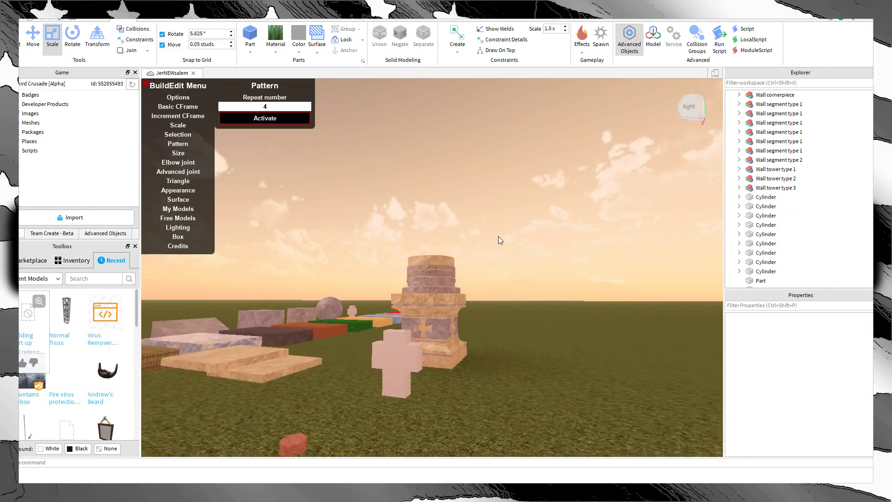
Step: Duplicate the beige core, scale the copy slightly narrower and taller, and recolour it Fossil
{"action": "scroll", "coordinate": [498, 236], "scroll_direction": "up", "scroll_amount": 5}
{"action": "left_click", "coordinate": [448, 243]}
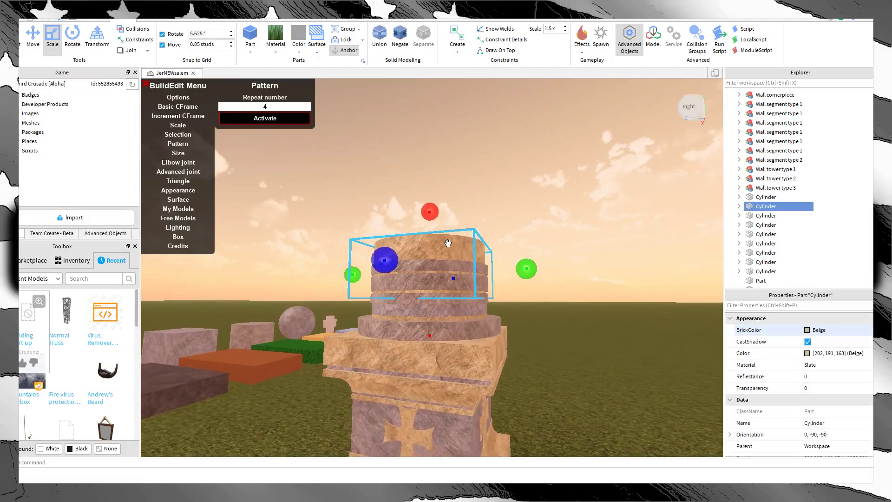
{"action": "left_click", "coordinate": [419, 325]}
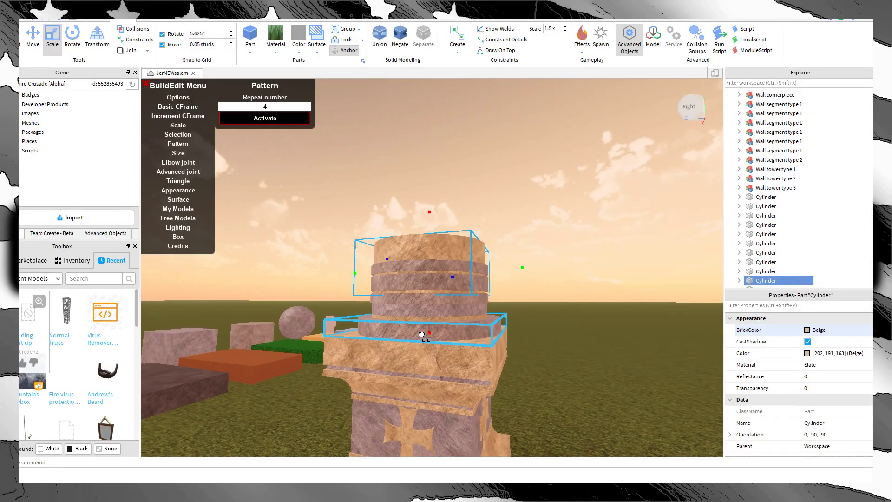
{"action": "scroll", "coordinate": [575, 290], "scroll_direction": "down", "scroll_amount": 5}
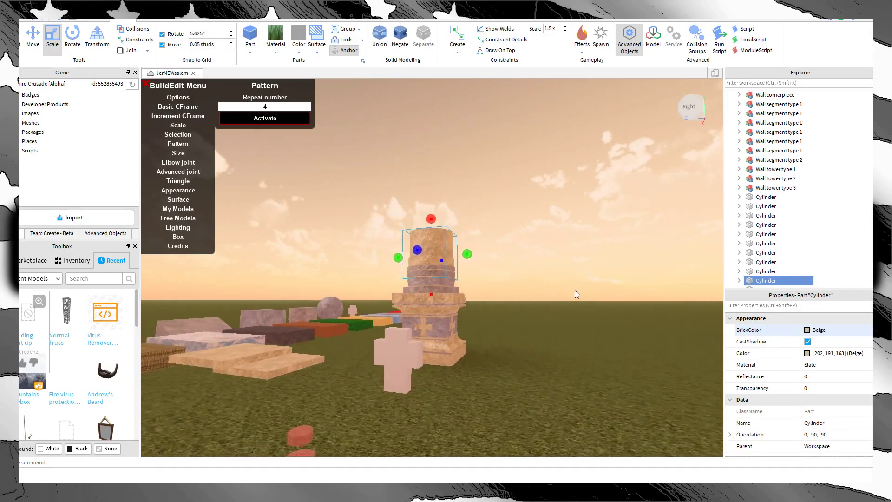
{"action": "left_click", "coordinate": [816, 330]}
{"action": "left_click", "coordinate": [831, 310]}
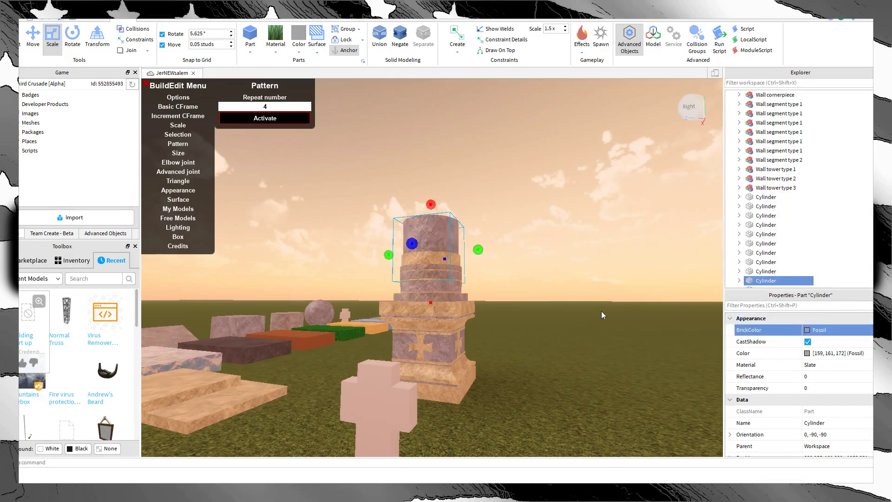
Step: Scale the Fossil cylinder from its underside so its base is raised to the top of the beige tier
{"action": "left_click", "coordinate": [599, 311]}
{"action": "scroll", "coordinate": [598, 311], "scroll_direction": "down", "scroll_amount": 5}
{"action": "scroll", "coordinate": [487, 271], "scroll_direction": "up", "scroll_amount": 4}
{"action": "scroll", "coordinate": [487, 270], "scroll_direction": "up", "scroll_amount": 2}
{"action": "left_click", "coordinate": [349, 230]}
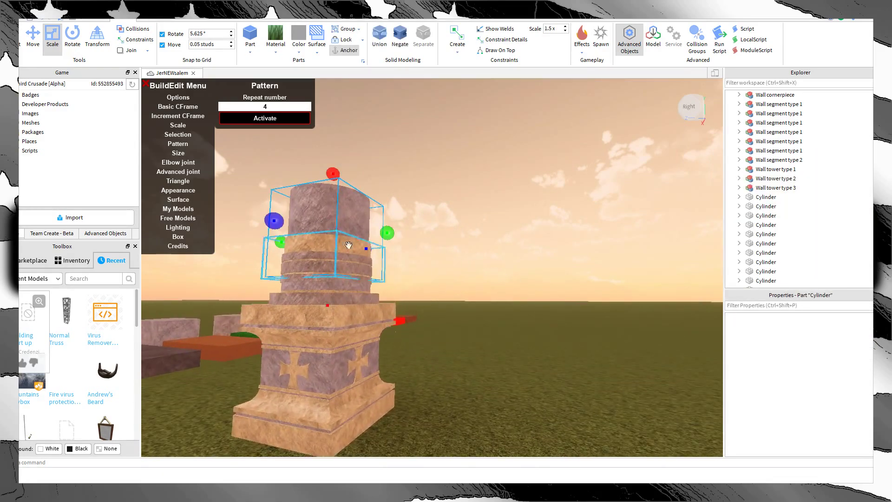
{"action": "left_click_drag", "start_coordinate": [331, 308], "coordinate": [347, 281]}
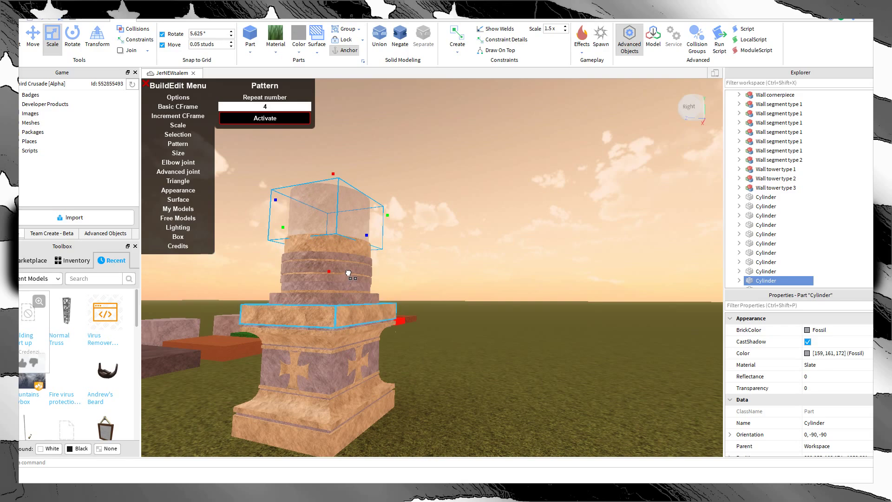
{"action": "left_click", "coordinate": [421, 247]}
{"action": "scroll", "coordinate": [420, 245], "scroll_direction": "down", "scroll_amount": 8}
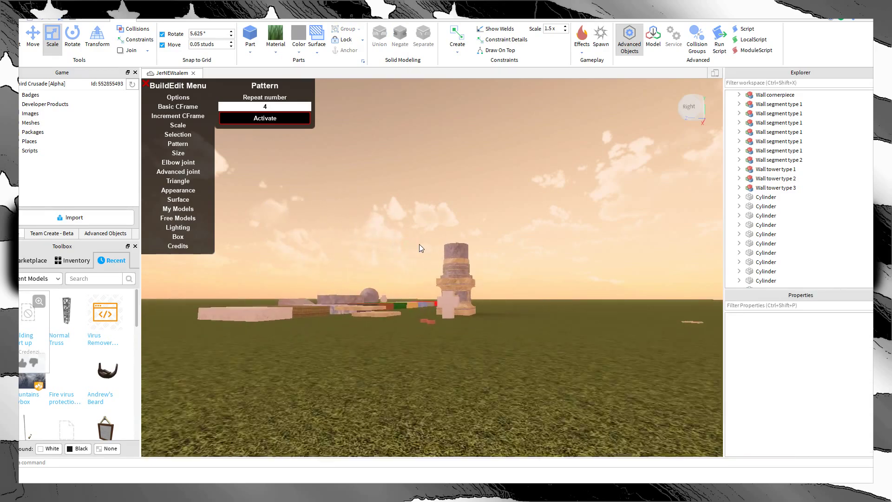
Step: Scale the Fossil cylinder upward into a tall round shaft above the stacked tiers
{"action": "scroll", "coordinate": [419, 244], "scroll_direction": "up", "scroll_amount": 2}
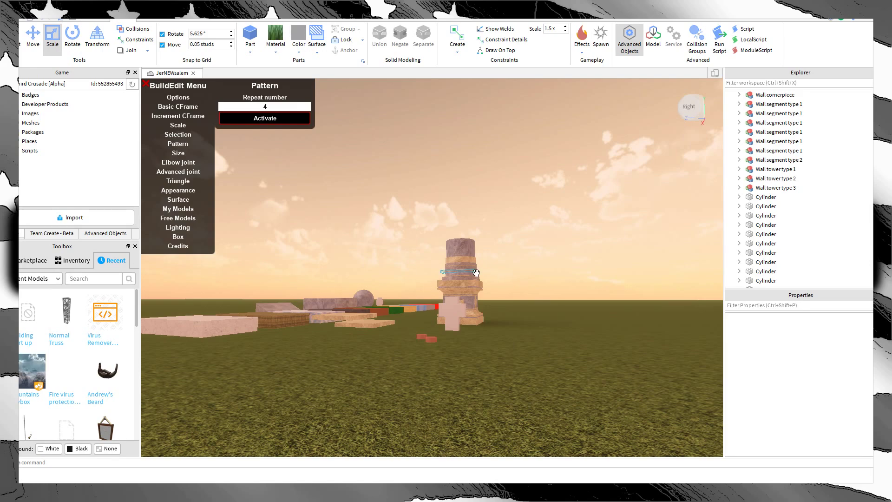
{"action": "right_click_drag", "start_coordinate": [476, 273], "coordinate": [477, 277]}
{"action": "scroll", "coordinate": [477, 277], "scroll_direction": "down", "scroll_amount": 3}
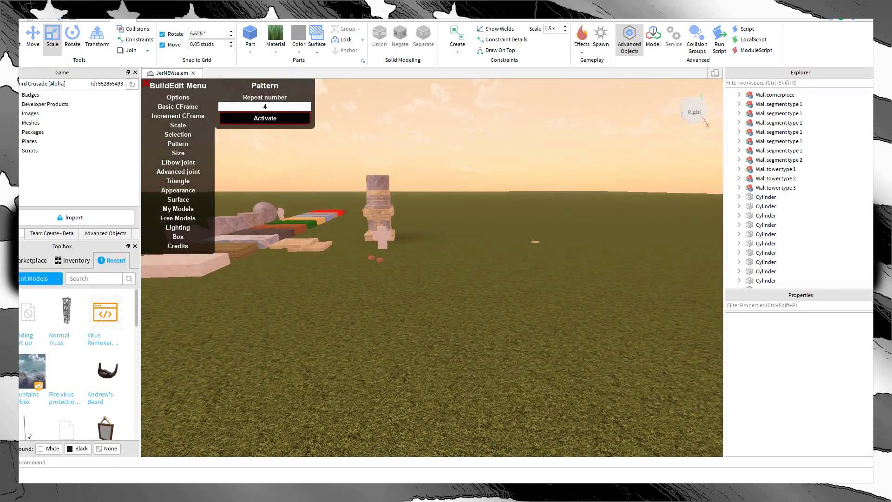
{"action": "left_click", "coordinate": [380, 179]}
{"action": "left_click_drag", "start_coordinate": [375, 165], "coordinate": [386, 163]}
{"action": "left_click", "coordinate": [454, 225]}
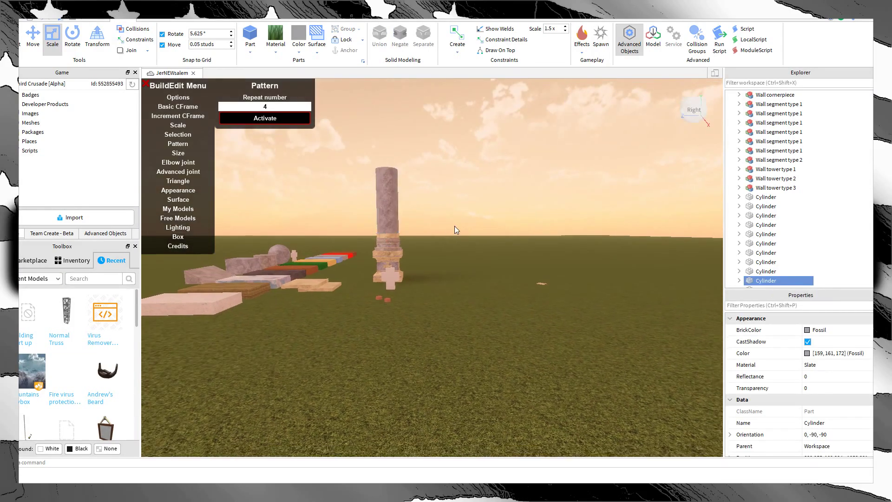
Step: Duplicate the stacked slate discs and beige bands between pedestal and shaft, and flip the copies upside down
{"action": "key", "text": "s"}
{"action": "key", "text": "a"}
{"action": "key", "text": "w"}
{"action": "key", "text": "d"}
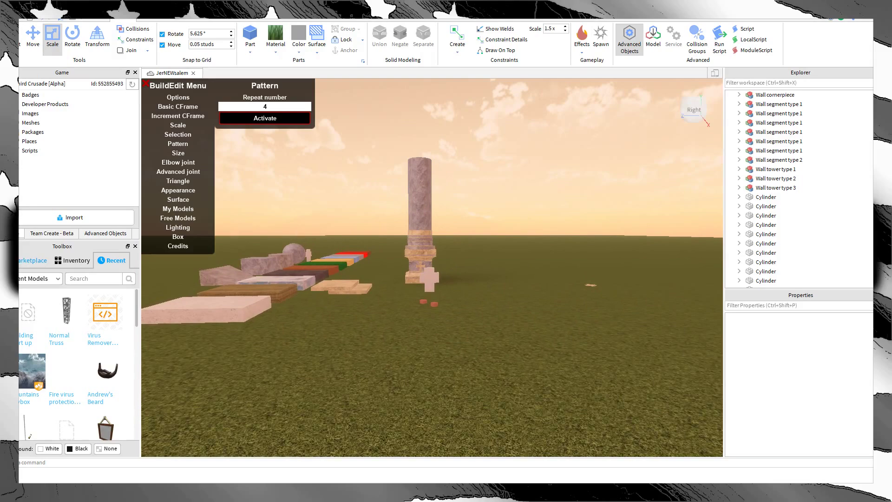
{"action": "key", "text": "w"}
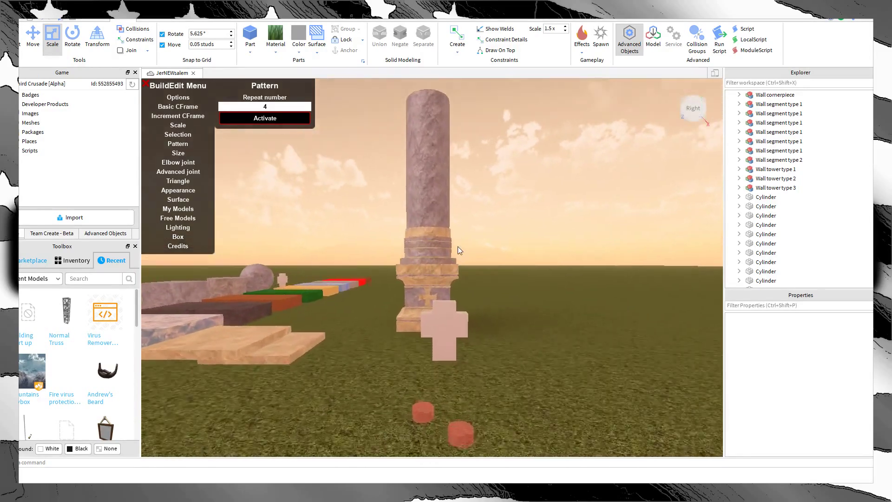
{"action": "left_click_drag", "start_coordinate": [529, 175], "coordinate": [358, 268]}
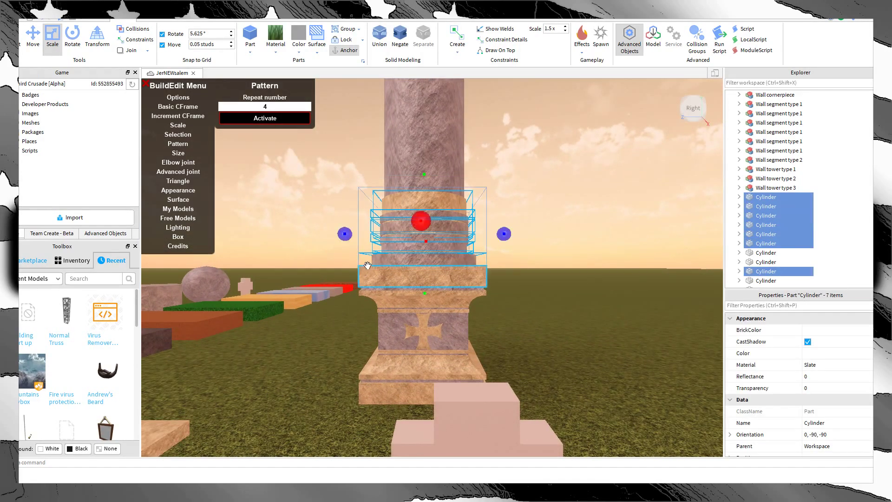
{"action": "key", "text": "s"}
{"action": "key", "text": "a"}
{"action": "key", "text": "ctrl+t"}
{"action": "key", "text": "ctrl+t"}
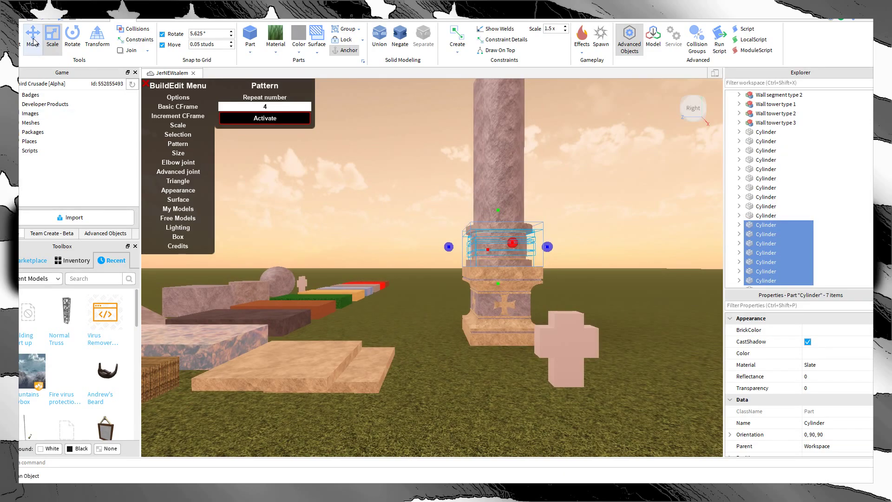
Step: Move the flipped tier copies straight up to the top of the shaft as a capital
{"action": "right_click_drag", "start_coordinate": [508, 300], "coordinate": [509, 283]}
{"action": "key", "text": "s"}
{"action": "left_click_drag", "start_coordinate": [457, 332], "coordinate": [492, 239]}
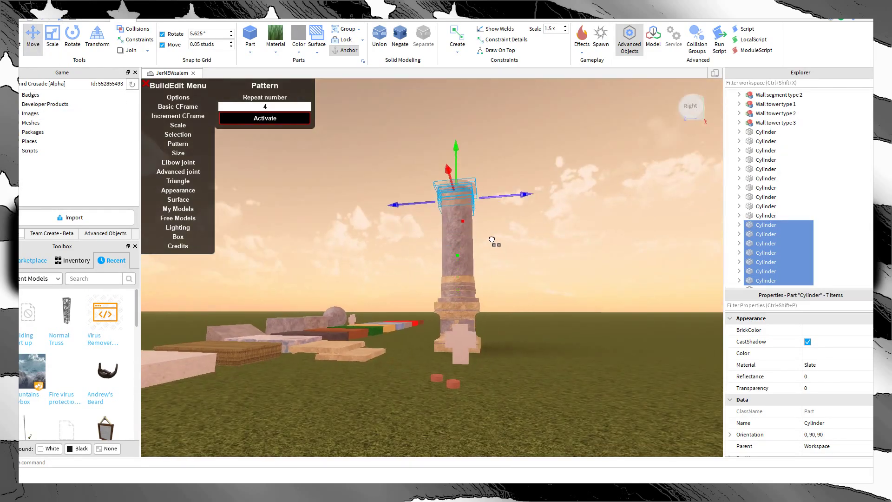
{"action": "key", "text": "w"}
{"action": "right_click_drag", "start_coordinate": [511, 261], "coordinate": [384, 304]}
{"action": "left_click_drag", "start_coordinate": [386, 294], "coordinate": [386, 281]}
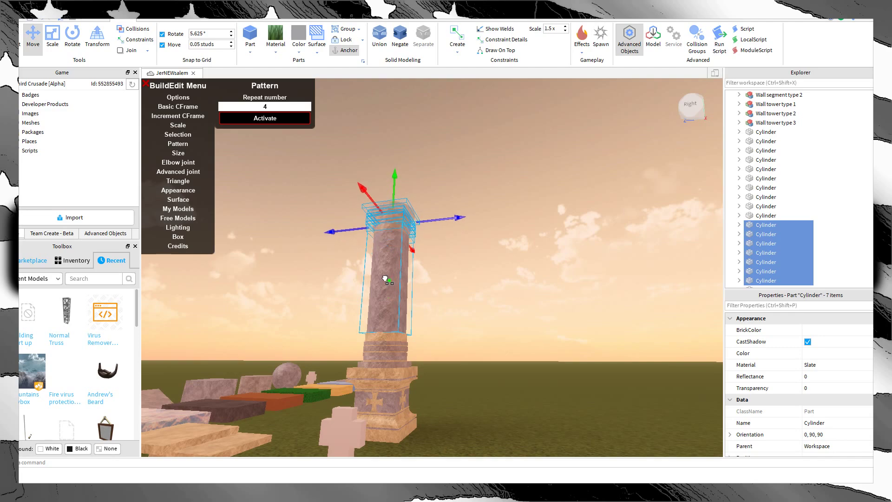
Step: Scale the Fossil shaft shorter from its upper end so it stops at the capital's lowest beige band
{"action": "scroll", "coordinate": [389, 260], "scroll_direction": "up", "scroll_amount": 2}
{"action": "left_click", "coordinate": [387, 240]}
{"action": "key", "text": "w"}
{"action": "key", "text": "a"}
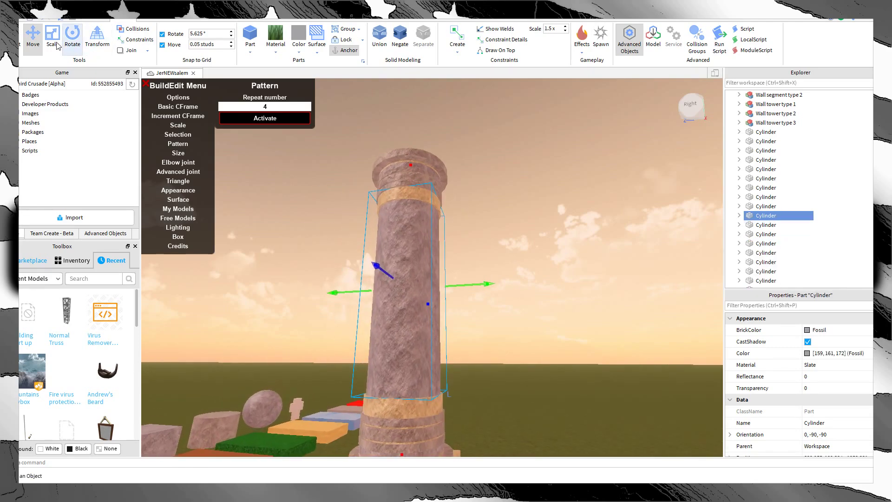
{"action": "left_click", "coordinate": [53, 42]}
{"action": "mouse_move", "coordinate": [409, 187]}
{"action": "left_mouse_down"}
{"action": "mouse_move", "coordinate": [400, 195]}
{"action": "mouse_move", "coordinate": [409, 201]}
{"action": "left_mouse_up"}
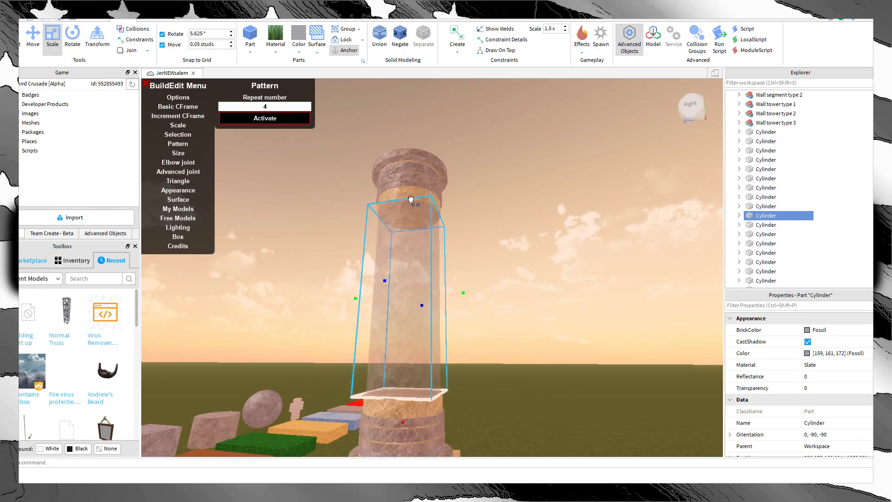
{"action": "left_click", "coordinate": [515, 219]}
Step: Examine the proportions of the whole column from several distances and angles
{"action": "scroll", "coordinate": [514, 218], "scroll_direction": "down", "scroll_amount": 5}
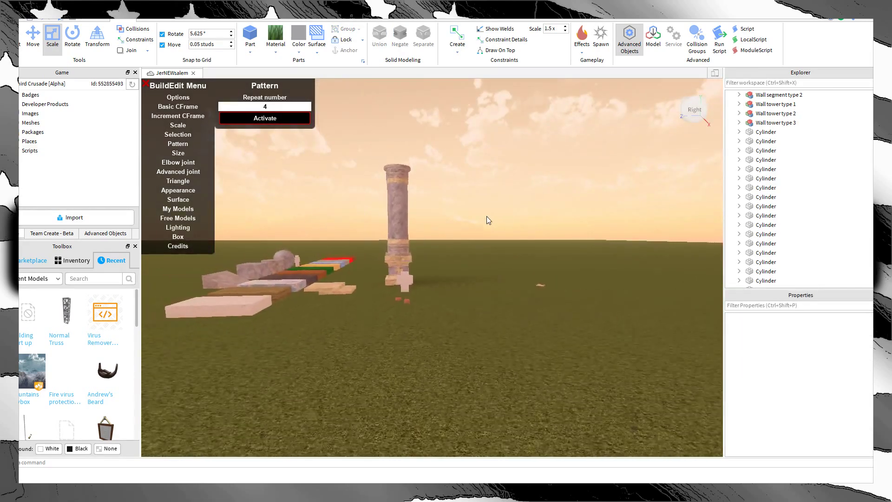
{"action": "right_click_drag", "start_coordinate": [486, 216], "coordinate": [478, 277]}
{"action": "scroll", "coordinate": [488, 223], "scroll_direction": "up", "scroll_amount": 5}
{"action": "scroll", "coordinate": [492, 237], "scroll_direction": "down", "scroll_amount": 3}
{"action": "scroll", "coordinate": [476, 292], "scroll_direction": "down", "scroll_amount": 3}
{"action": "scroll", "coordinate": [476, 291], "scroll_direction": "up", "scroll_amount": 7}
{"action": "scroll", "coordinate": [478, 277], "scroll_direction": "down", "scroll_amount": 7}
{"action": "key", "text": "a"}
{"action": "key", "text": "d"}
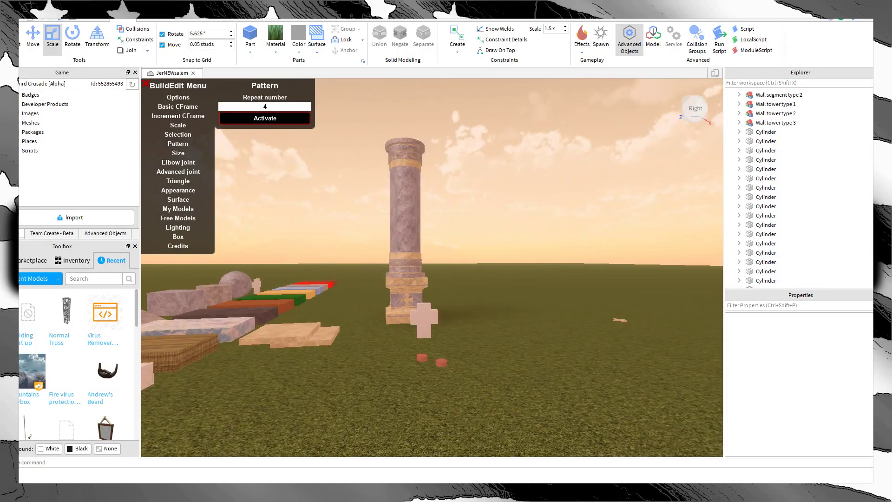
{"action": "key", "text": "d"}
{"action": "right_click_drag", "start_coordinate": [394, 274], "coordinate": [396, 273]}
{"action": "key", "text": "w"}
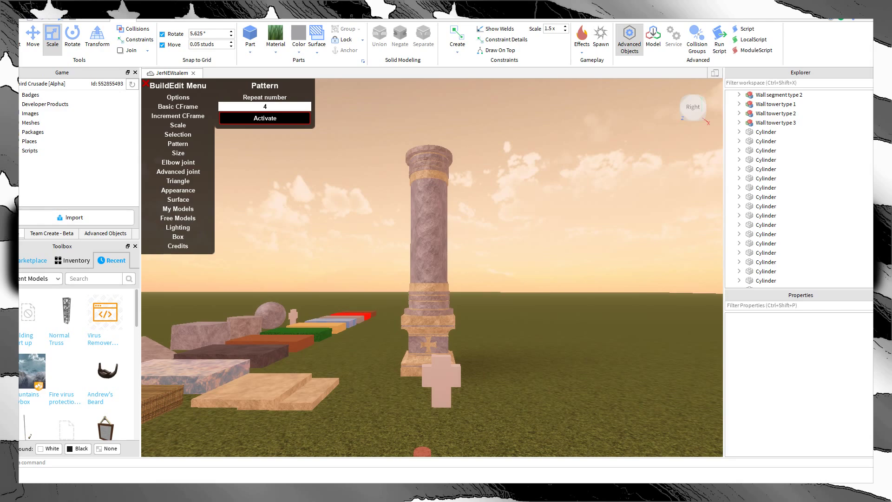
{"action": "key", "text": "s"}
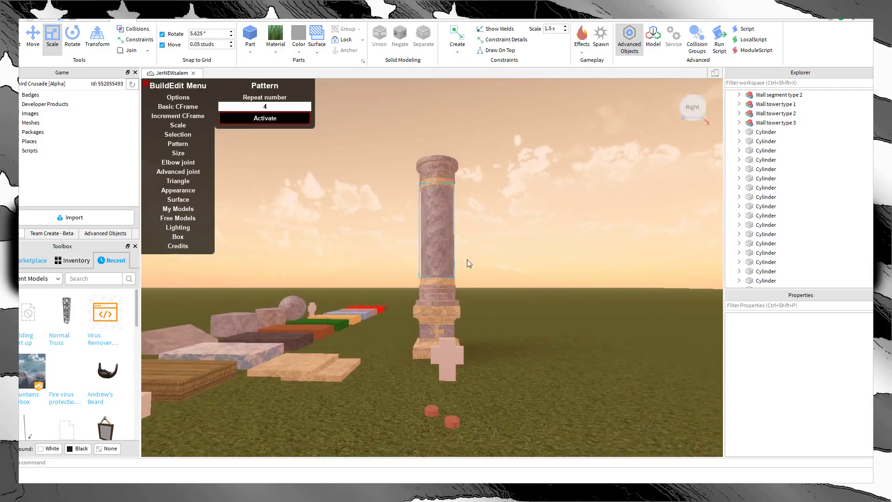
{"action": "key", "text": "d"}
{"action": "key", "text": "w"}
{"action": "right_click_drag", "start_coordinate": [475, 272], "coordinate": [461, 267]}
{"action": "key", "text": "w"}
{"action": "key", "text": "a"}
{"action": "key", "text": "w"}
{"action": "key", "text": "s"}
{"action": "key", "text": "w"}
{"action": "key", "text": "a"}
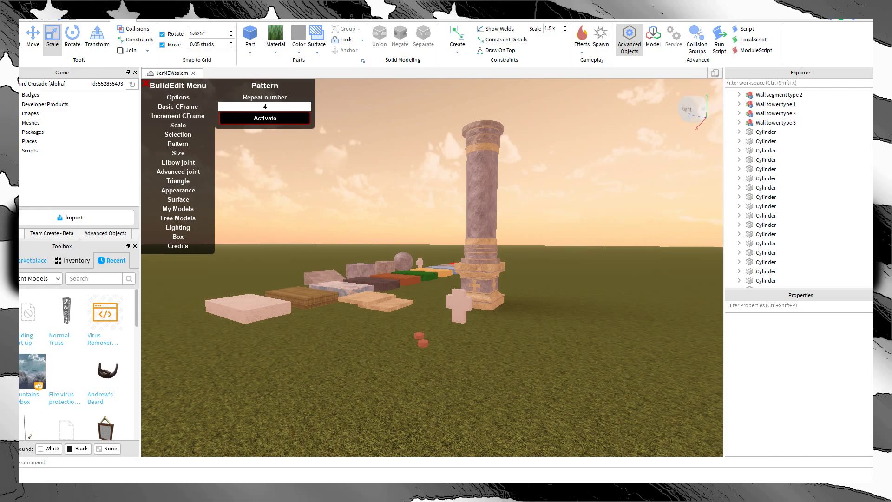
Step: View the reference photo of a column capital in paint.net, and compare it with the modelled column in Roblox Studio
{"action": "left_click_drag", "start_coordinate": [20, 52], "coordinate": [322, 63]}
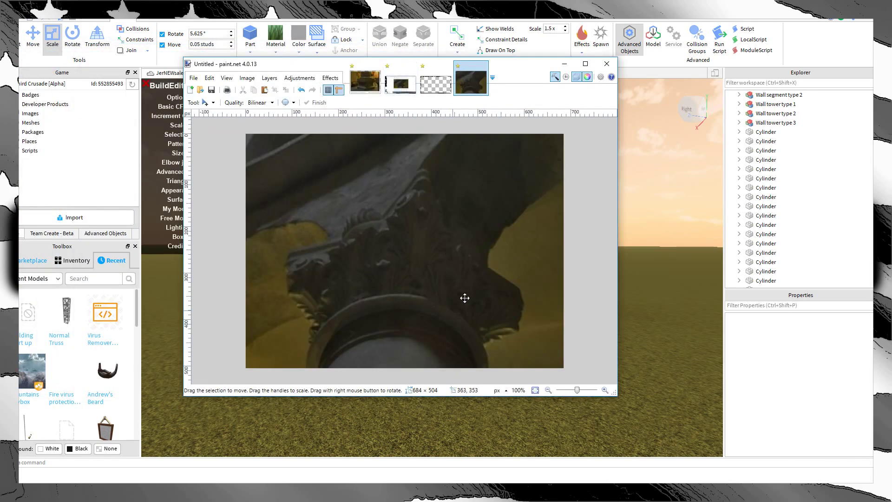
{"action": "mouse_move", "coordinate": [520, 67]}
{"action": "left_mouse_down"}
{"action": "mouse_move", "coordinate": [343, 131]}
{"action": "mouse_move", "coordinate": [20, 134]}
{"action": "mouse_move", "coordinate": [379, 138]}
{"action": "mouse_move", "coordinate": [500, 108]}
{"action": "mouse_move", "coordinate": [499, 81]}
{"action": "mouse_move", "coordinate": [19, 81]}
{"action": "left_mouse_up"}
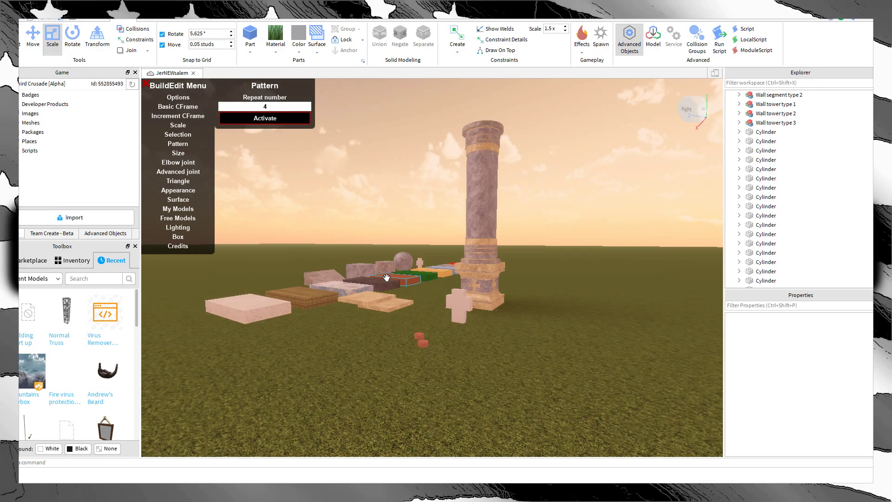
{"action": "right_click_drag", "start_coordinate": [386, 277], "coordinate": [386, 277]}
{"action": "key", "text": "s"}
{"action": "key", "text": "s"}
{"action": "key", "text": "a"}
{"action": "key", "text": "w"}
{"action": "key", "text": "e"}
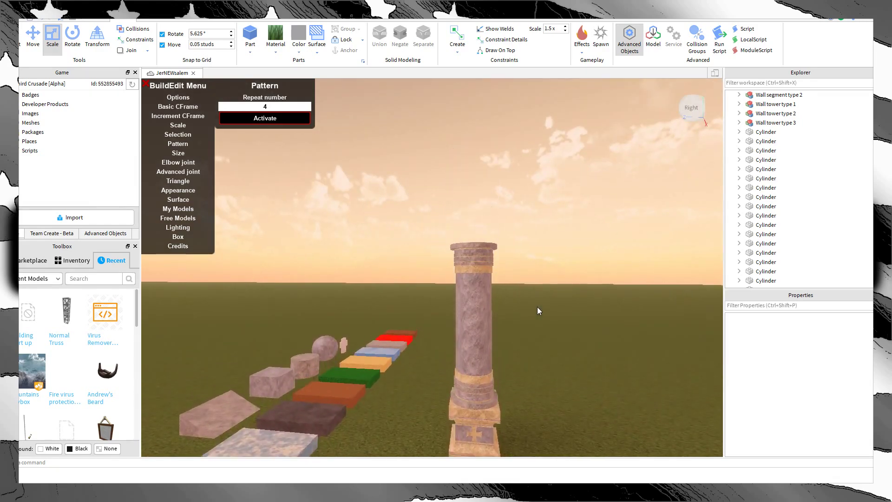
{"action": "key", "text": "s"}
{"action": "key", "text": "q"}
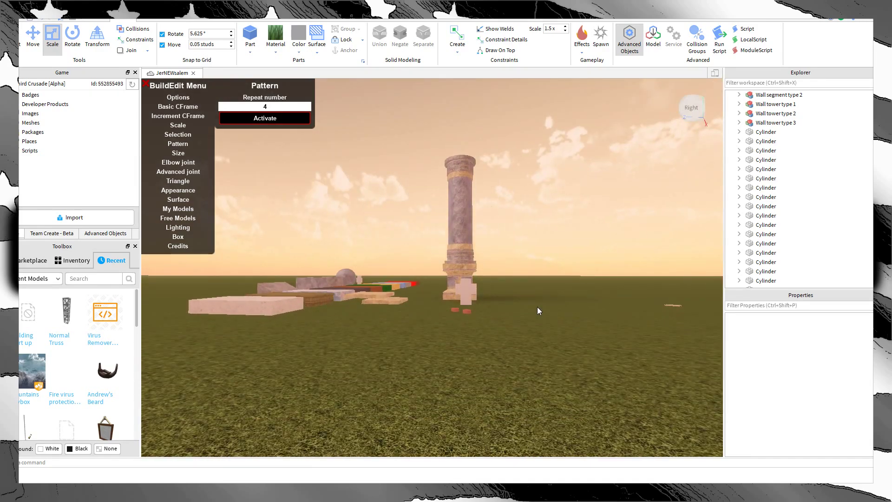
{"action": "scroll", "coordinate": [537, 307], "scroll_direction": "up", "scroll_amount": 2}
{"action": "key", "text": "s"}
{"action": "key", "text": "d"}
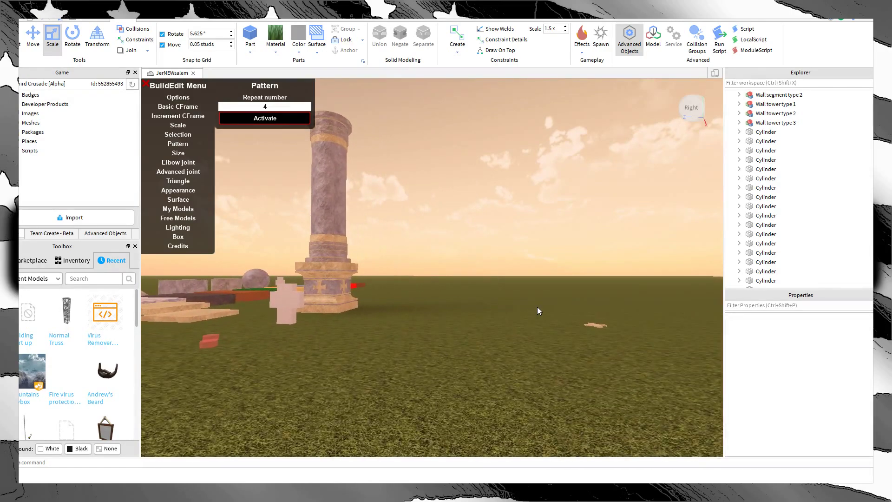
{"action": "key", "text": "s"}
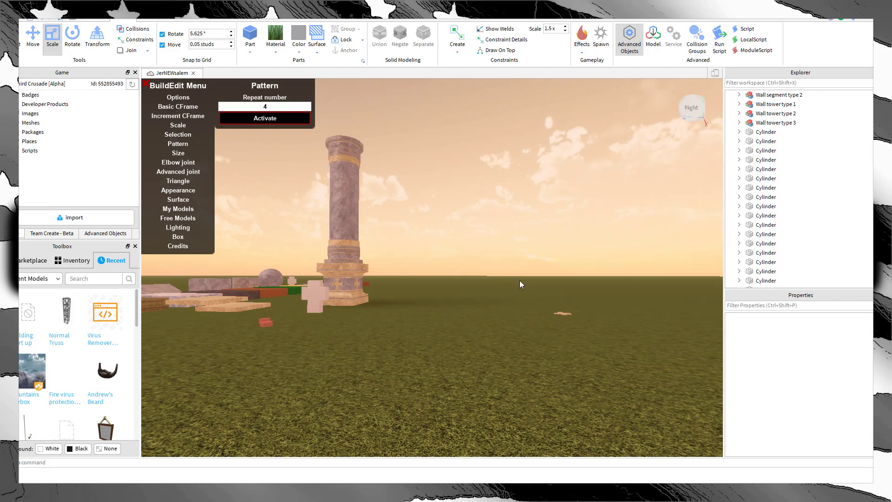
Step: Ungroup the model that forms the base of the cross-faced pedestal
{"action": "right_click_drag", "start_coordinate": [519, 280], "coordinate": [514, 286]}
{"action": "key", "text": "a"}
{"action": "key", "text": "w"}
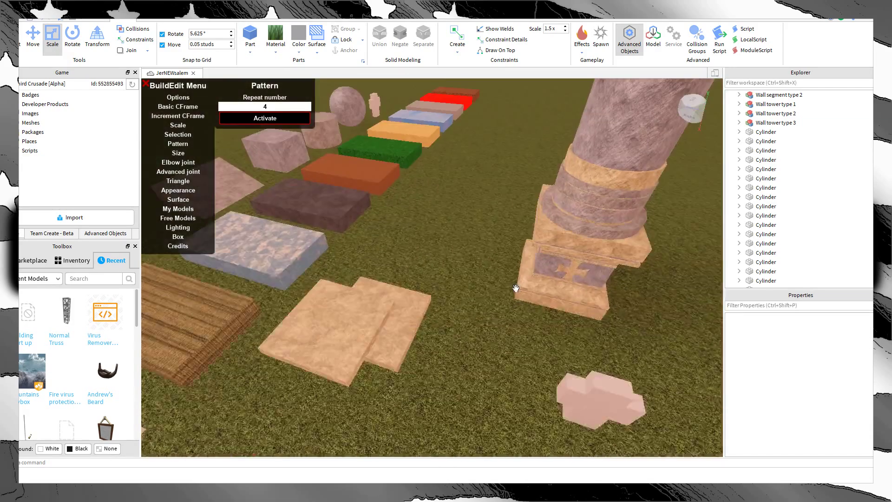
{"action": "key", "text": "s"}
{"action": "key", "text": "d"}
{"action": "key", "text": "w"}
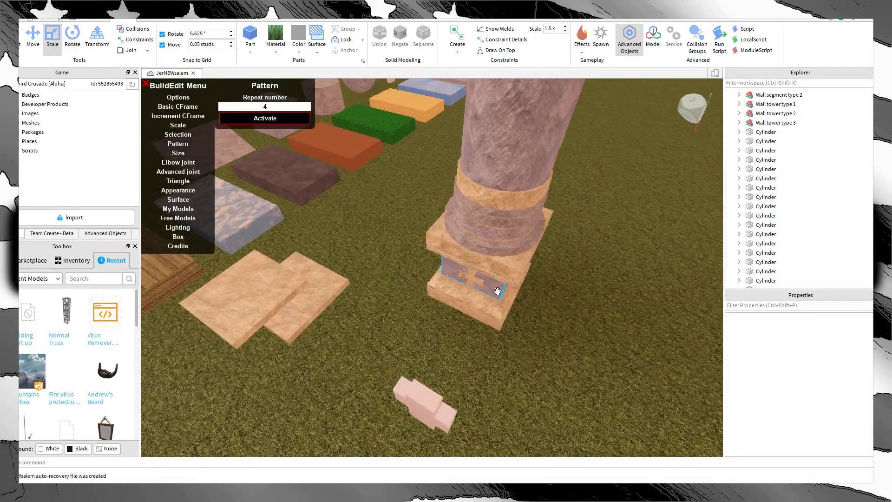
{"action": "left_click", "coordinate": [497, 291]}
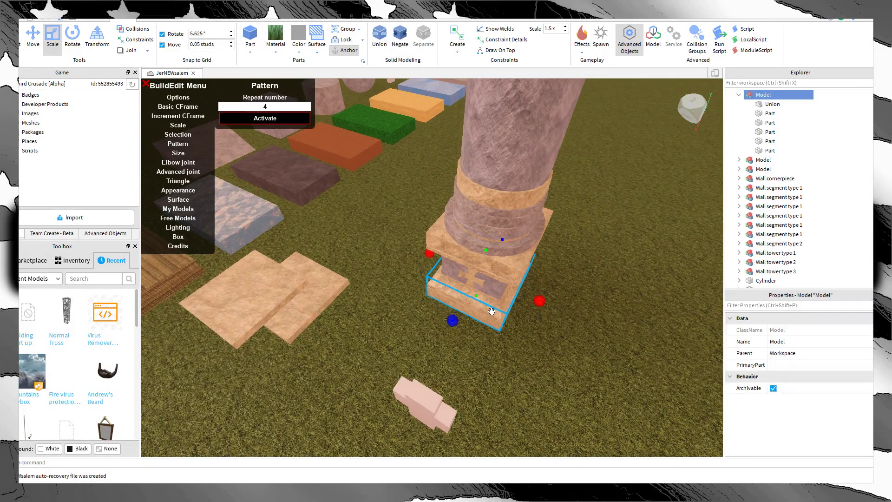
{"action": "key", "text": "ctrl+u"}
{"action": "left_click", "coordinate": [509, 338]}
Step: Place a flipped copy of the pedestal's beige slate slab on top of the column's capital
{"action": "left_click", "coordinate": [495, 263]}
{"action": "left_click", "coordinate": [495, 263]}
{"action": "key", "text": "e"}
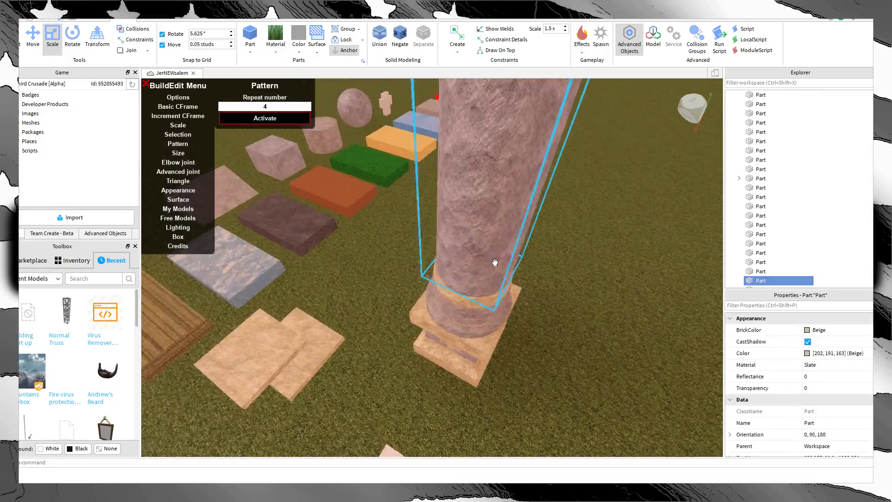
{"action": "left_click", "coordinate": [495, 262]}
{"action": "left_click", "coordinate": [531, 346]}
Step: Inspect the beige slab on the capital up close and the full column from farther away
{"action": "right_click_drag", "start_coordinate": [531, 347], "coordinate": [530, 346]}
{"action": "key", "text": "s"}
{"action": "key", "text": "s"}
{"action": "key", "text": "w"}
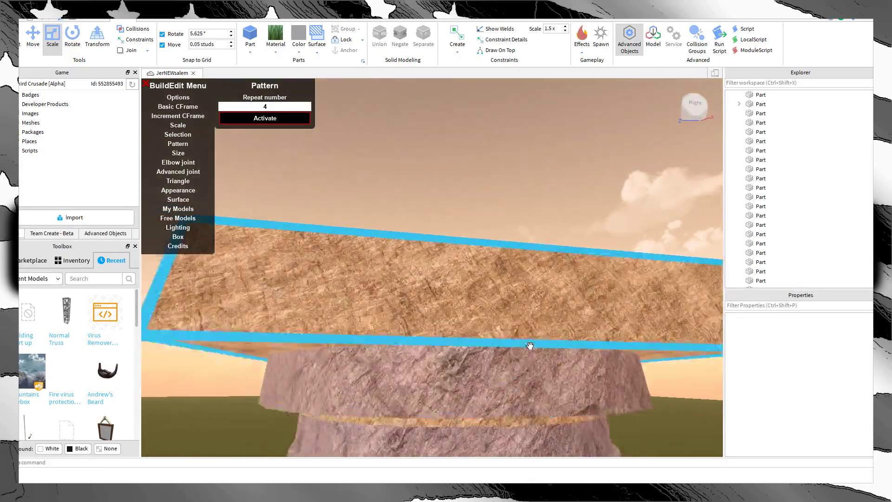
{"action": "scroll", "coordinate": [531, 347], "scroll_direction": "down", "scroll_amount": 3}
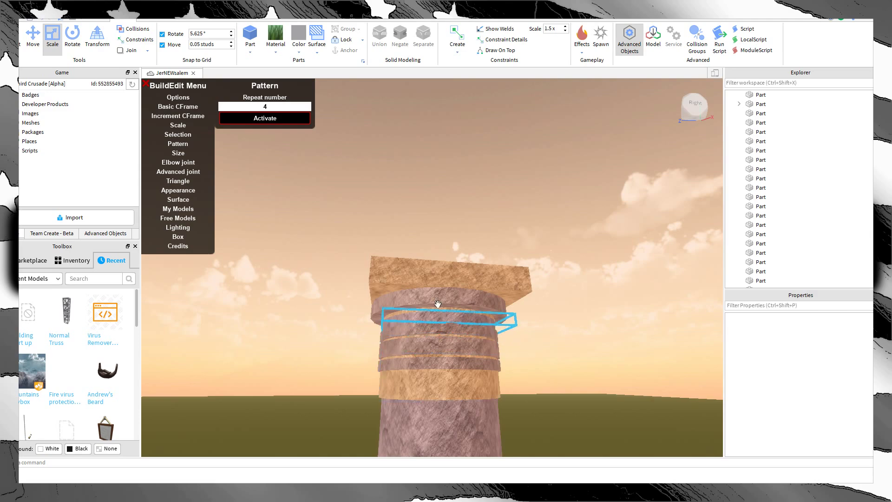
{"action": "scroll", "coordinate": [506, 260], "scroll_direction": "down", "scroll_amount": 3}
{"action": "key", "text": "d"}
{"action": "key", "text": "w"}
{"action": "key", "text": "a"}
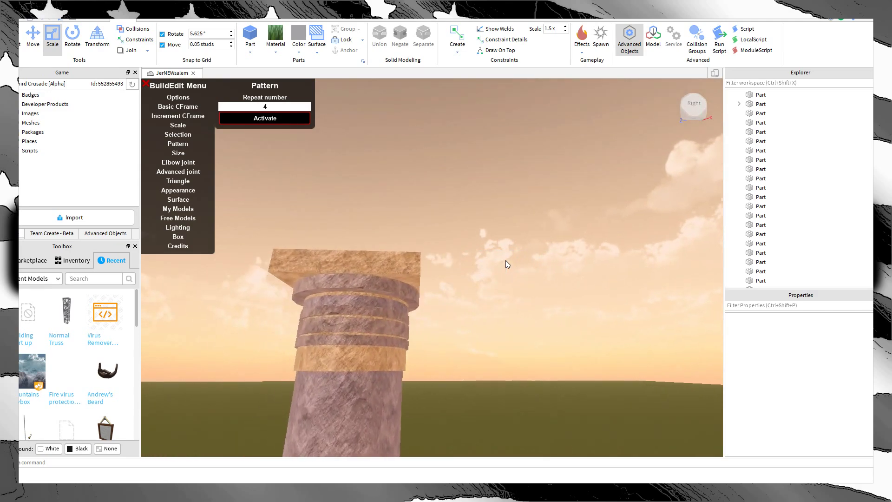
{"action": "key", "text": "s"}
{"action": "scroll", "coordinate": [505, 264], "scroll_direction": "down", "scroll_amount": 3}
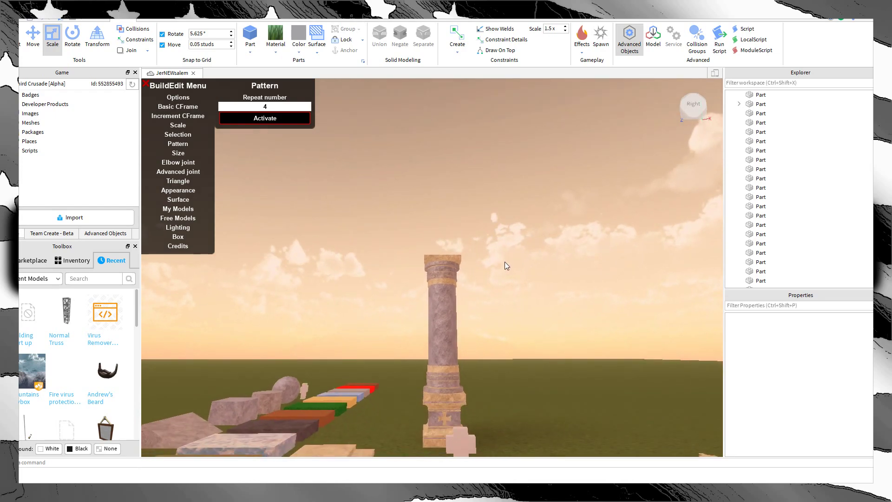
{"action": "scroll", "coordinate": [509, 250], "scroll_direction": "down", "scroll_amount": 3}
{"action": "right_click_drag", "start_coordinate": [509, 249], "coordinate": [548, 326]}
{"action": "scroll", "coordinate": [543, 324], "scroll_direction": "up", "scroll_amount": 4}
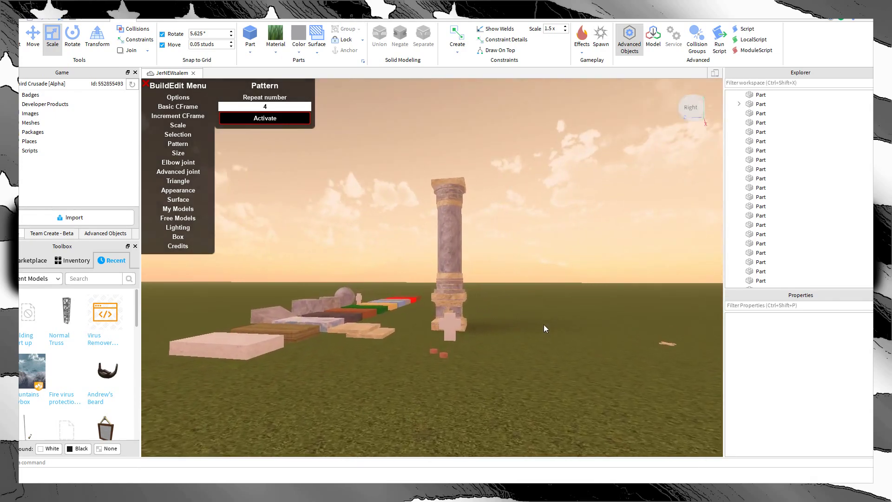
{"action": "key", "text": "s"}
{"action": "key", "text": "w"}
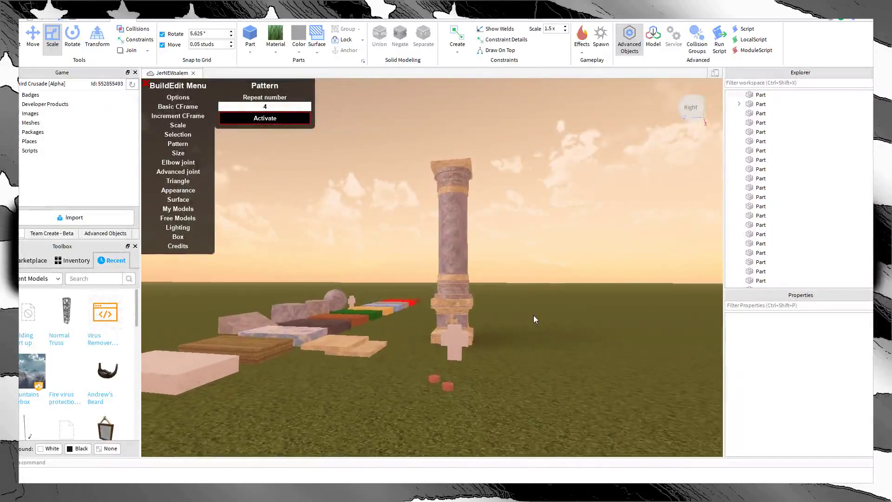
{"action": "key", "text": "a"}
{"action": "key", "text": "d"}
{"action": "key", "text": "d"}
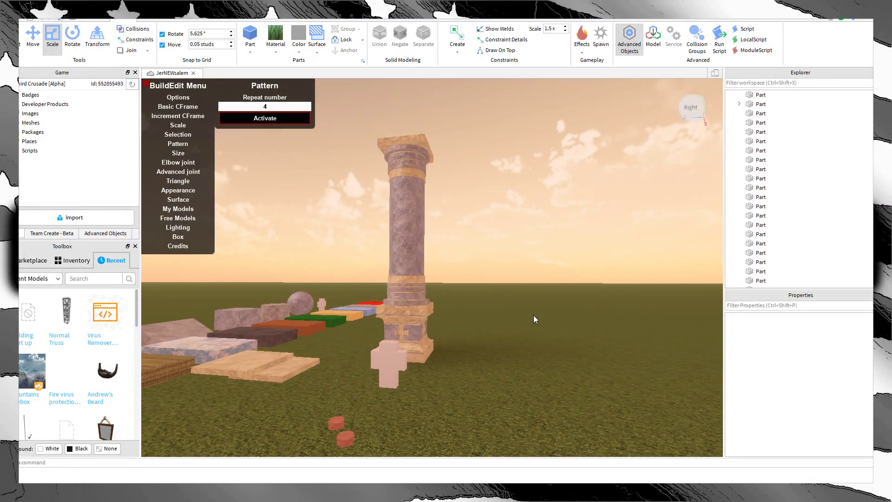
Step: Set the move snap to 1 stud and widen the capital's top beige slab beyond the slab beneath it
{"action": "right_click_drag", "start_coordinate": [533, 315], "coordinate": [524, 293]}
{"action": "scroll", "coordinate": [461, 272], "scroll_direction": "up", "scroll_amount": 5}
{"action": "left_click", "coordinate": [437, 237]}
{"action": "left_click", "coordinate": [438, 226]}
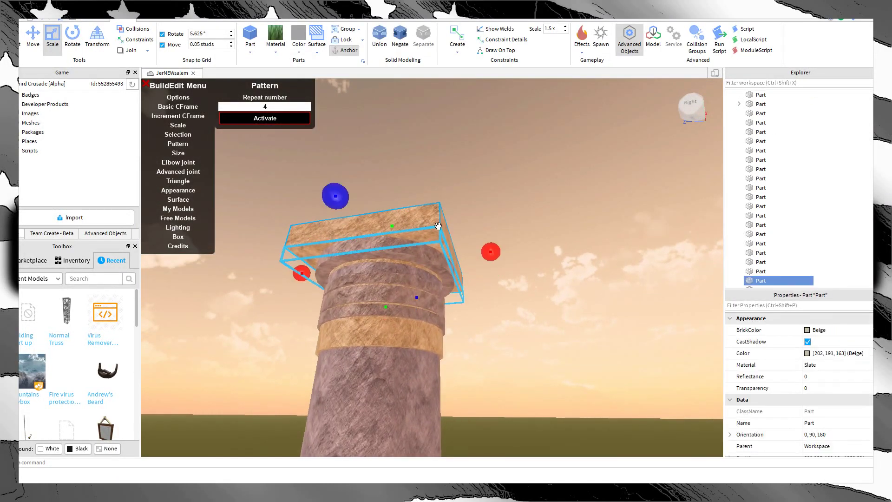
{"action": "double_click", "coordinate": [198, 43]}
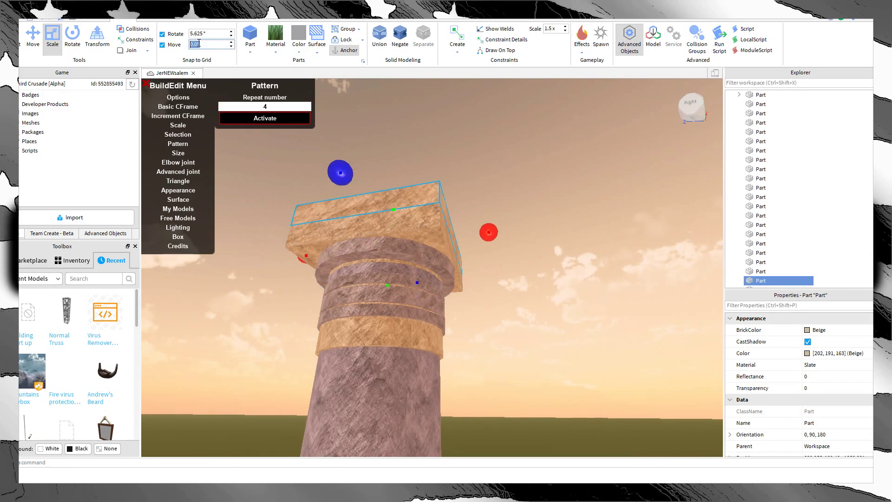
{"action": "type", "text": "1 studs"}
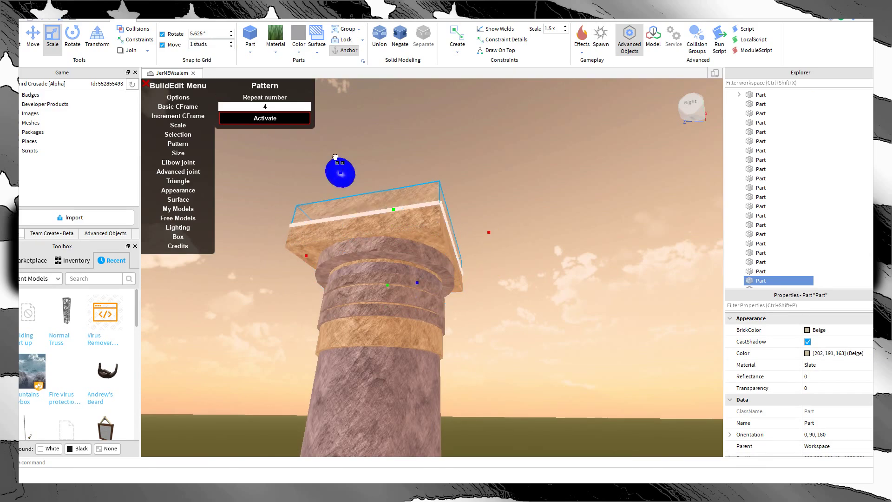
{"action": "left_click_drag", "start_coordinate": [341, 173], "coordinate": [326, 154]}
{"action": "left_click_drag", "start_coordinate": [505, 222], "coordinate": [510, 220]}
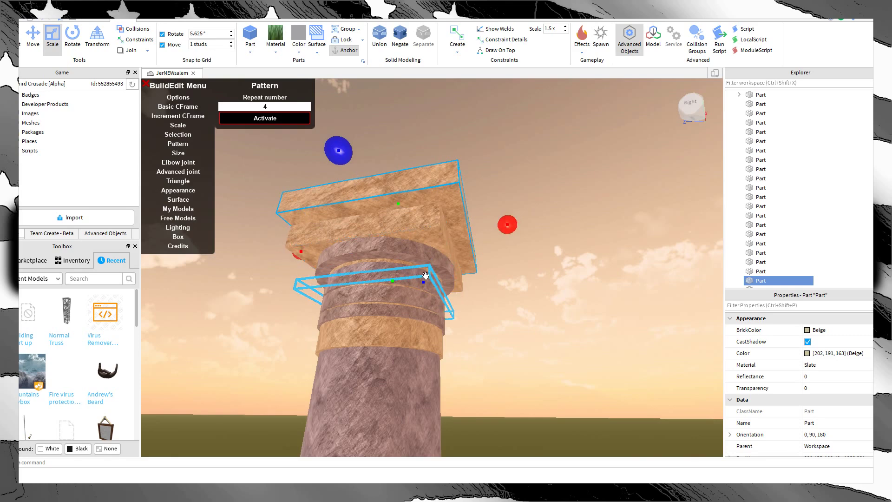
{"action": "key", "text": "a"}
{"action": "left_click_drag", "start_coordinate": [365, 255], "coordinate": [351, 256]}
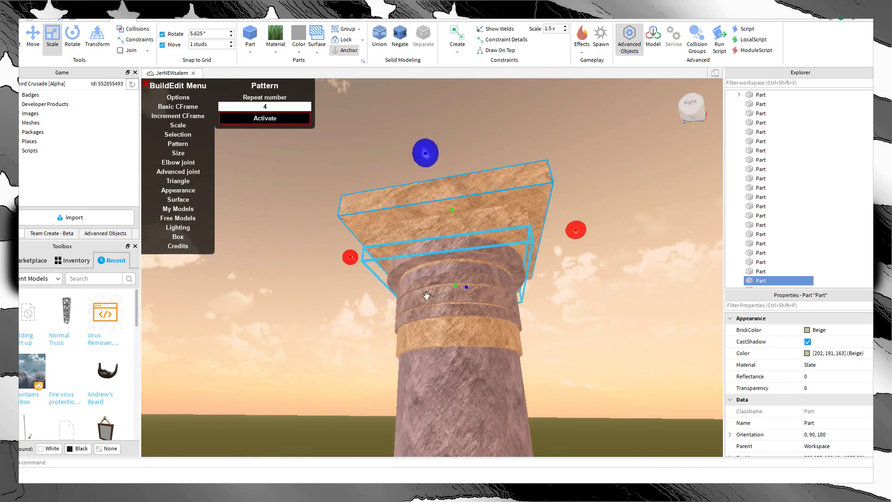
{"action": "left_click", "coordinate": [578, 316]}
Step: Set the move snap to 0.5 studs and pull the sides of the capital's top beige slab inward to reduce its overhang
{"action": "key", "text": "s"}
{"action": "mouse_move", "coordinate": [579, 316]}
{"action": "right_mouse_down"}
{"action": "mouse_move", "coordinate": [581, 323]}
{"action": "mouse_move", "coordinate": [576, 308]}
{"action": "right_mouse_up"}
{"action": "key", "text": "s"}
{"action": "key", "text": "w"}
{"action": "key", "text": "a"}
{"action": "key", "text": "w"}
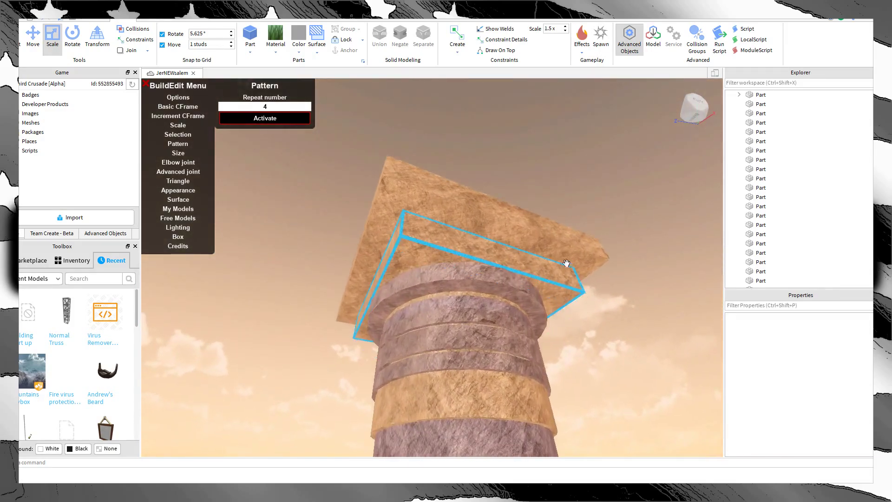
{"action": "left_click", "coordinate": [565, 258]}
{"action": "left_click", "coordinate": [198, 46]}
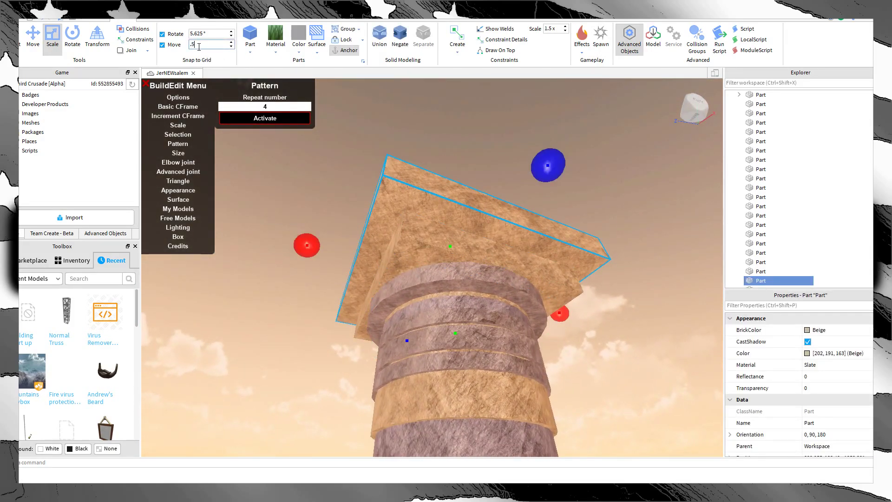
{"action": "key", "text": "Return"}
{"action": "left_click_drag", "start_coordinate": [301, 241], "coordinate": [319, 247]}
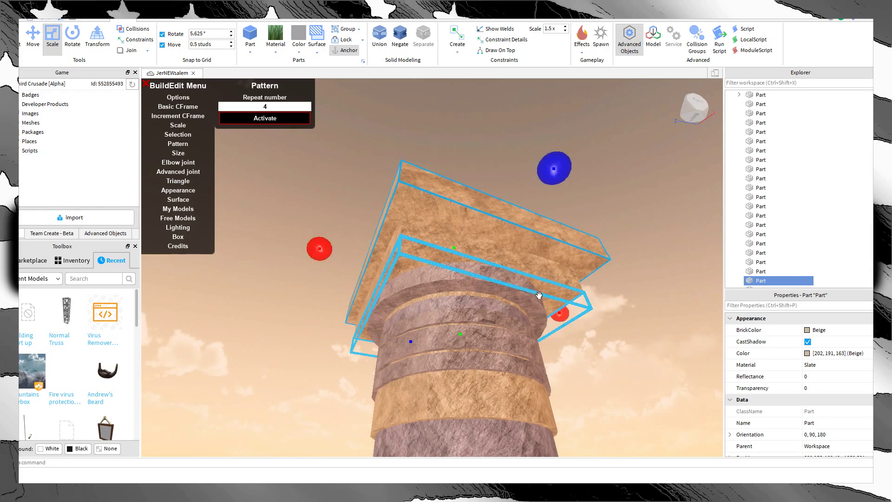
{"action": "left_click_drag", "start_coordinate": [559, 313], "coordinate": [547, 305]}
{"action": "left_click_drag", "start_coordinate": [546, 170], "coordinate": [534, 179]}
{"action": "key", "text": "a"}
{"action": "right_click_drag", "start_coordinate": [516, 202], "coordinate": [516, 202]}
{"action": "left_click_drag", "start_coordinate": [383, 234], "coordinate": [396, 238]}
Step: Inspect the proportions of the resized capital on the full column from farther away
{"action": "left_click", "coordinate": [371, 309]}
{"action": "key", "text": "d"}
{"action": "right_click_drag", "start_coordinate": [371, 310], "coordinate": [369, 310]}
{"action": "key", "text": "s"}
{"action": "right_click_drag", "start_coordinate": [448, 282], "coordinate": [448, 283]}
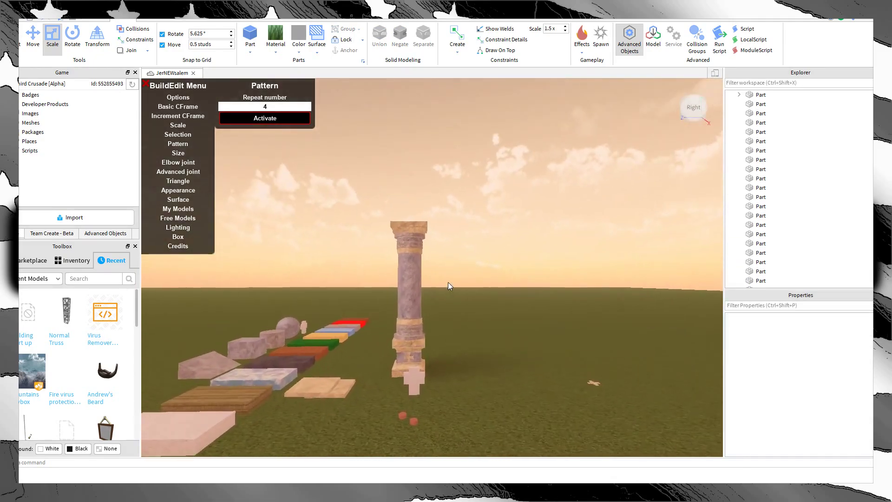
{"action": "key", "text": "w"}
{"action": "key", "text": "a"}
{"action": "key", "text": "s"}
Step: Try placing a copy of the pedestal's upper beige slab on top of the capital
{"action": "left_click", "coordinate": [437, 348]}
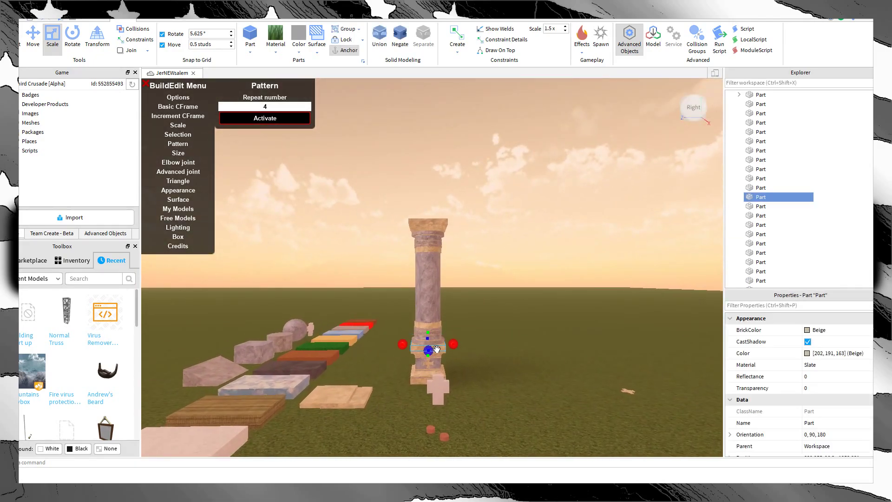
{"action": "left_click", "coordinate": [33, 34]}
{"action": "left_click", "coordinate": [432, 288]}
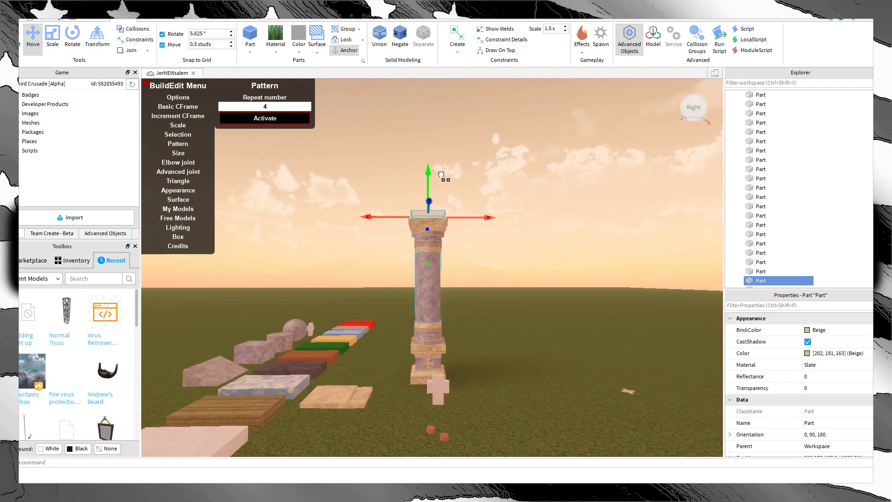
{"action": "key", "text": "w"}
{"action": "key", "text": "Delete"}
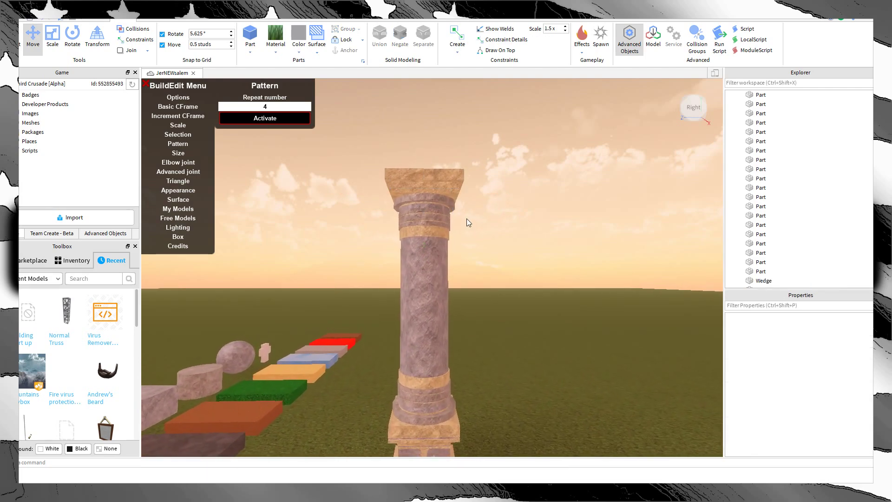
Step: Examine the capital up close and compare it with the rest of the column from an angle
{"action": "key", "text": "s"}
{"action": "key", "text": "w"}
{"action": "key", "text": "d"}
{"action": "key", "text": "s"}
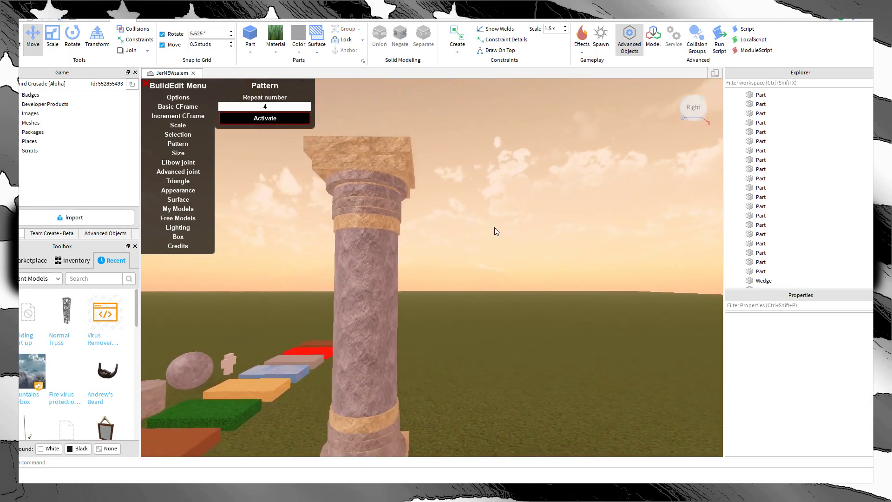
{"action": "key", "text": "d"}
{"action": "right_click_drag", "start_coordinate": [494, 227], "coordinate": [493, 227]}
{"action": "key", "text": "w"}
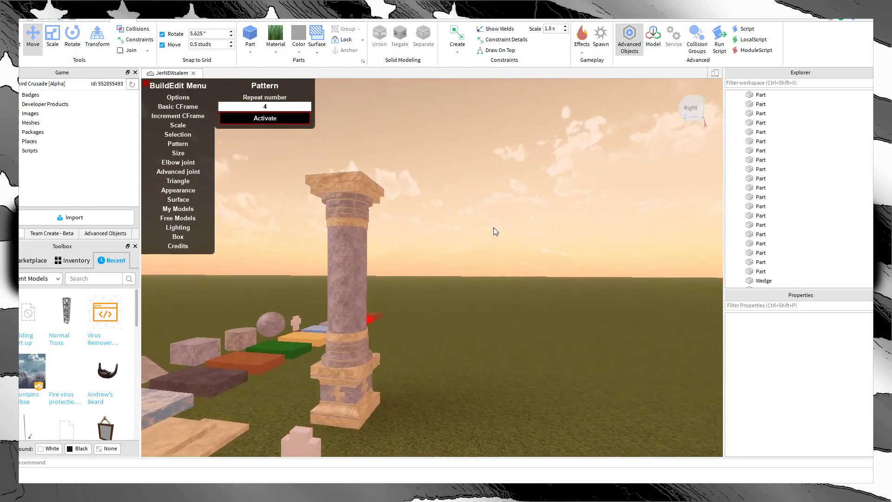
Step: Try colouring the capital's top slab Fossil
{"action": "left_click", "coordinate": [359, 171]}
{"action": "left_click", "coordinate": [831, 330]}
{"action": "left_click", "coordinate": [833, 315]}
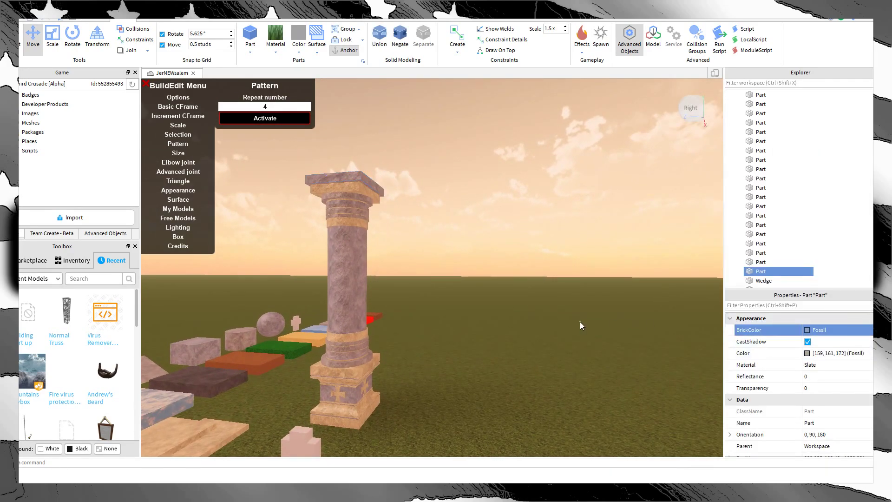
{"action": "left_click", "coordinate": [580, 321]}
{"action": "right_click_drag", "start_coordinate": [580, 321], "coordinate": [593, 308]}
{"action": "key", "text": "s"}
{"action": "key", "text": "a"}
{"action": "key", "text": "ctrl+z"}
Step: Duplicate the capital's top beige slab above itself and scale the copy down from below into a thin slab
{"action": "left_click", "coordinate": [533, 316]}
{"action": "key", "text": "s"}
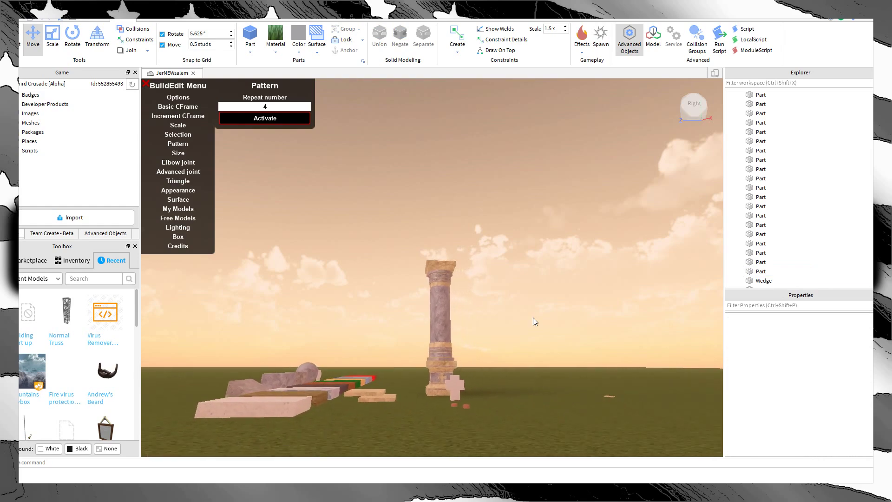
{"action": "key", "text": "d"}
{"action": "key", "text": "w"}
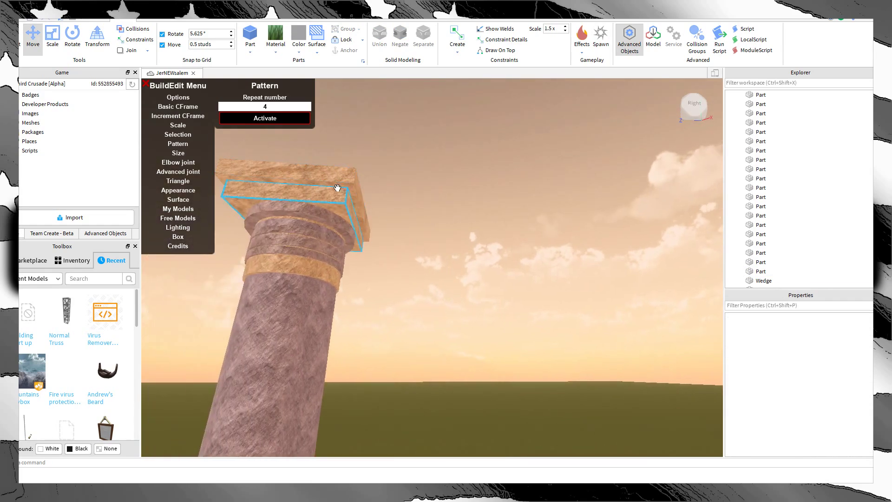
{"action": "left_click", "coordinate": [337, 187]}
{"action": "left_click", "coordinate": [344, 185]}
{"action": "key", "text": "ctrl+d"}
{"action": "key", "text": "w"}
{"action": "right_click_drag", "start_coordinate": [372, 224], "coordinate": [350, 138]}
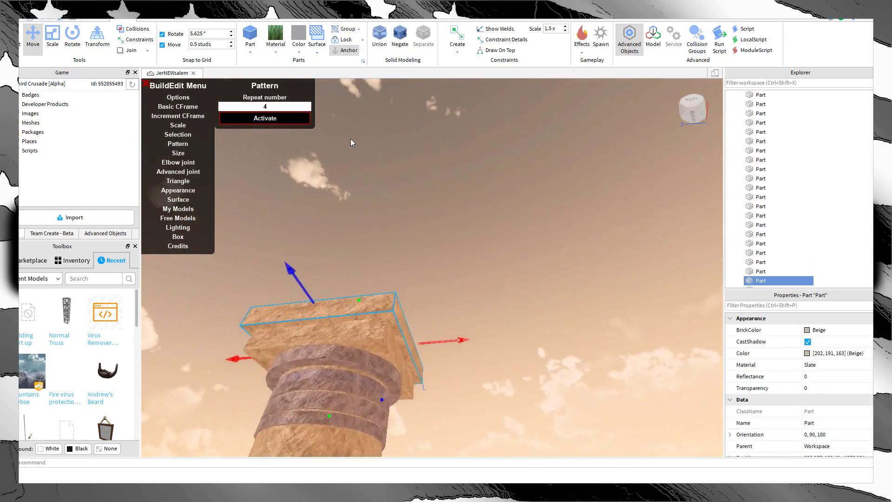
{"action": "key", "text": "f"}
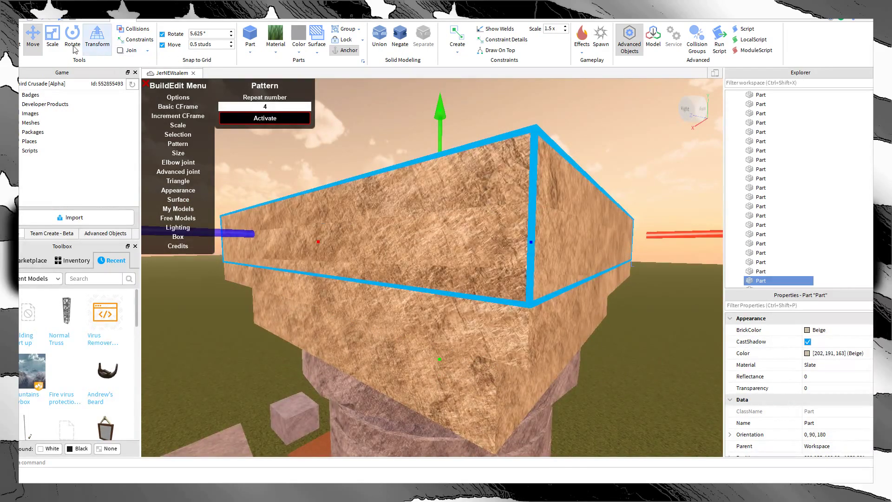
{"action": "left_click", "coordinate": [53, 40]}
{"action": "left_click_drag", "start_coordinate": [440, 329], "coordinate": [442, 297]}
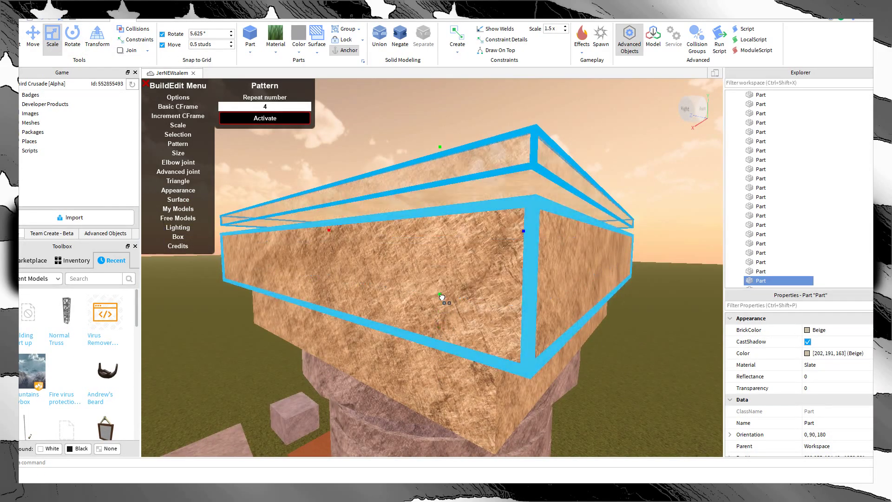
Step: Set the move snap to 0.05 studs and lower the thin slab onto the capital's wide beige slab
{"action": "left_click", "coordinate": [194, 48]}
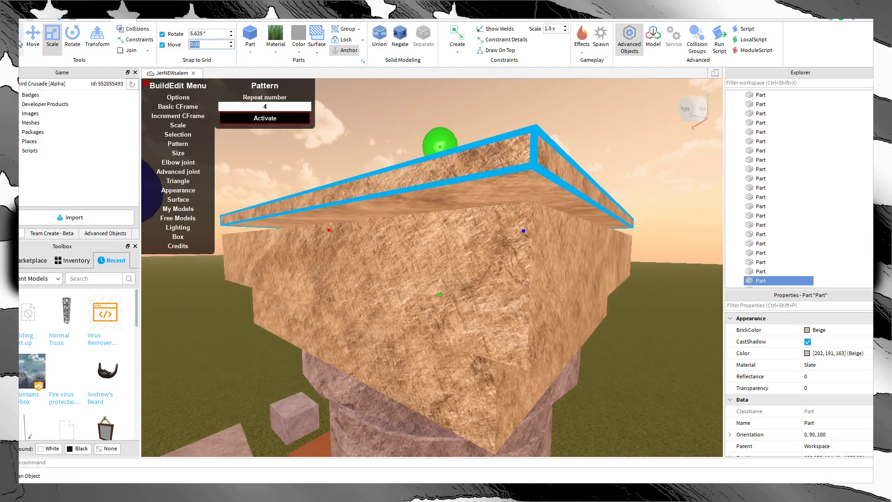
{"action": "left_click", "coordinate": [32, 37]}
{"action": "left_click_drag", "start_coordinate": [431, 143], "coordinate": [425, 155]}
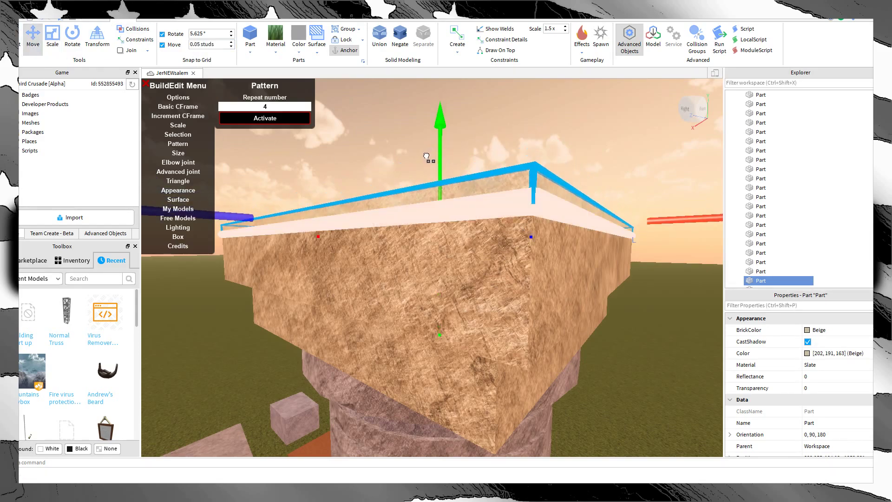
{"action": "left_click", "coordinate": [494, 134]}
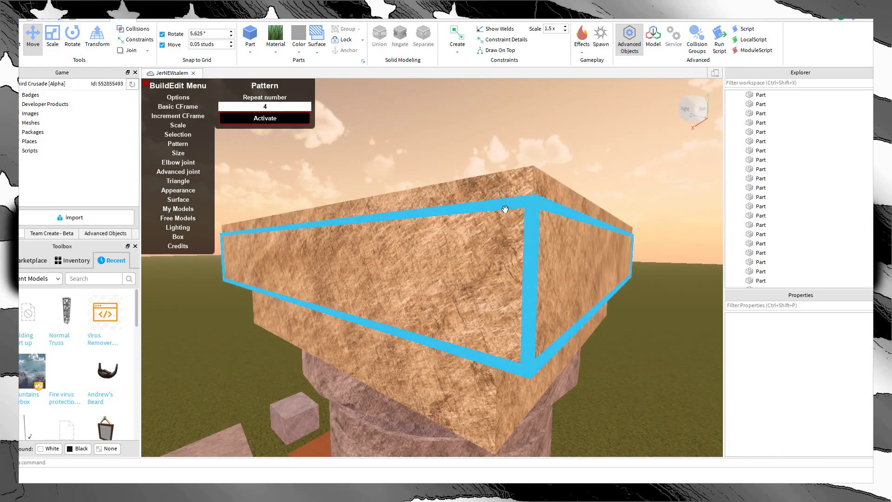
Step: Colour the thin slab on top of the capital Fossil
{"action": "left_click", "coordinate": [520, 197]}
{"action": "left_click", "coordinate": [852, 332]}
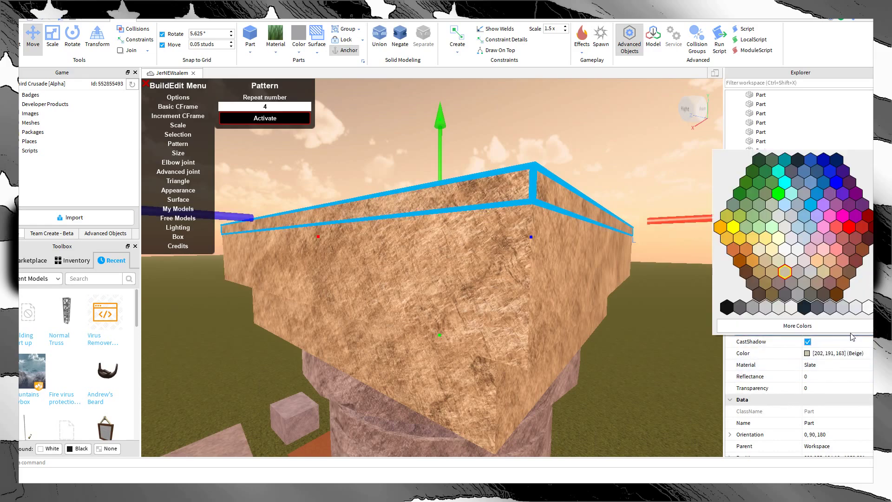
{"action": "left_click", "coordinate": [785, 307]}
{"action": "left_click", "coordinate": [692, 370]}
{"action": "right_click_drag", "start_coordinate": [692, 369], "coordinate": [674, 368]}
{"action": "scroll", "coordinate": [673, 369], "scroll_direction": "down", "scroll_amount": 10}
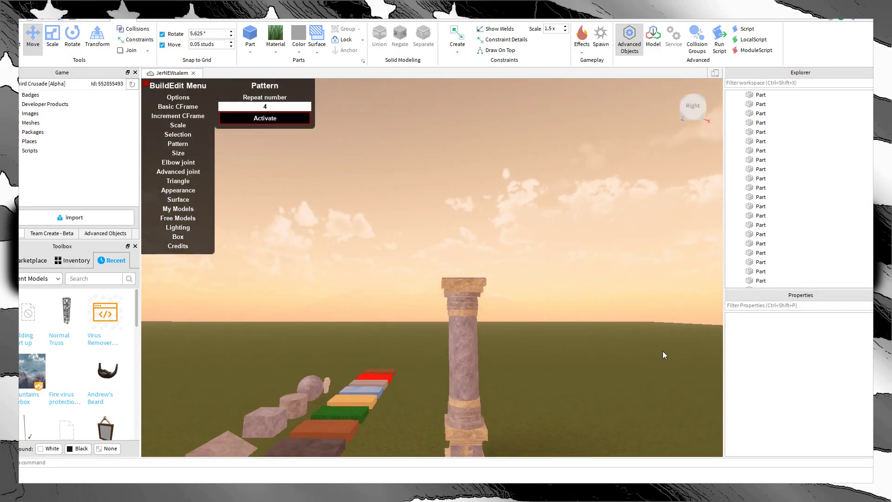
{"action": "scroll", "coordinate": [663, 349], "scroll_direction": "up", "scroll_amount": 4}
{"action": "scroll", "coordinate": [483, 274], "scroll_direction": "up", "scroll_amount": 8}
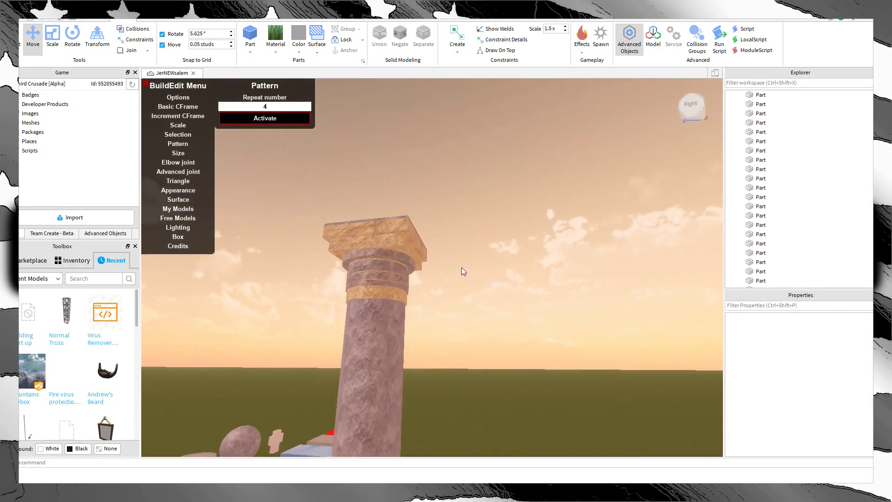
Step: Raise the wide beige slab together with its thin Fossil slab slightly above the lower beige slab
{"action": "left_click", "coordinate": [388, 178]}
{"action": "left_click", "coordinate": [385, 176], "text": "ctrl"}
{"action": "key", "text": "f"}
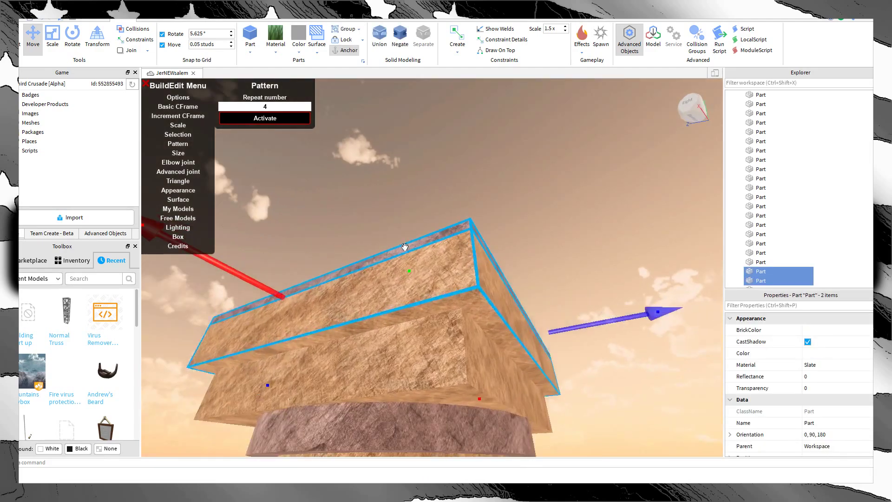
{"action": "left_click_drag", "start_coordinate": [409, 276], "coordinate": [398, 295]}
Step: Duplicate the thin Fossil slab and move the copy down to the underside of the wide beige slab
{"action": "left_click", "coordinate": [465, 206]}
{"action": "left_click", "coordinate": [464, 219]}
{"action": "key", "text": "ctrl+d"}
{"action": "left_click_drag", "start_coordinate": [396, 296], "coordinate": [406, 292]}
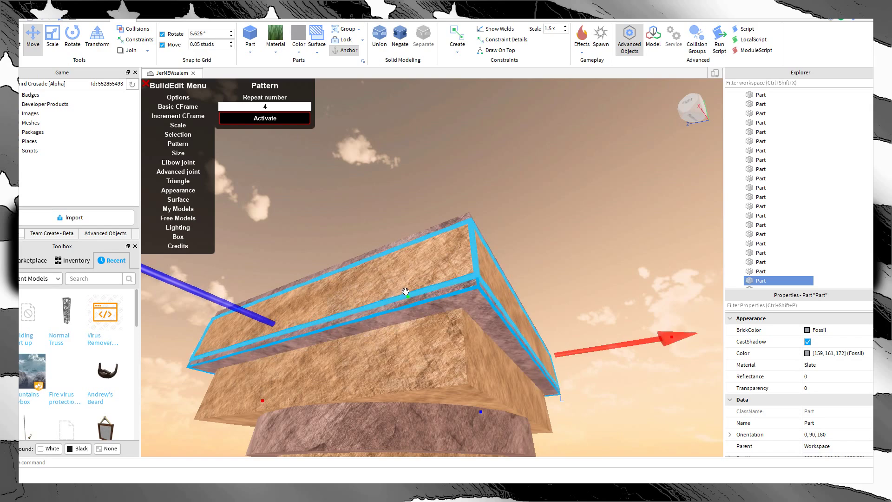
Step: Raise the wide beige slab and the upper Fossil slab slightly to expose more of the lower Fossil band
{"action": "left_click", "coordinate": [469, 222]}
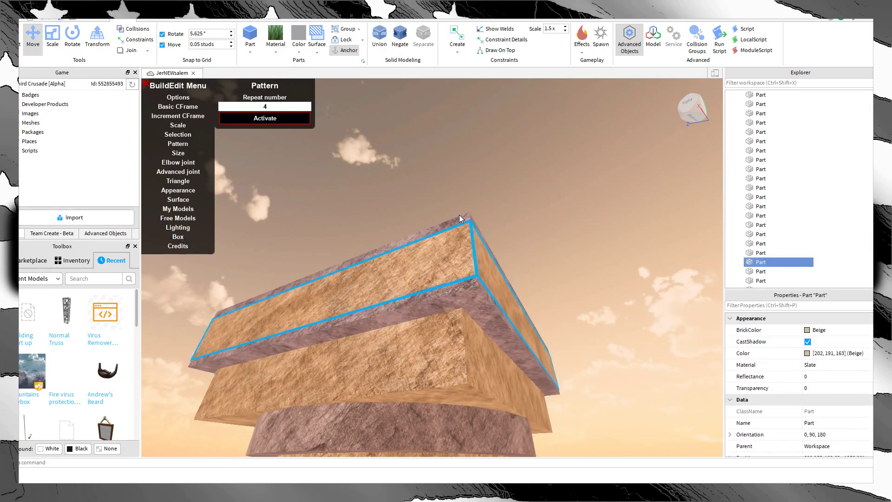
{"action": "left_click", "coordinate": [459, 216], "text": "ctrl"}
{"action": "left_click_drag", "start_coordinate": [413, 276], "coordinate": [413, 271]}
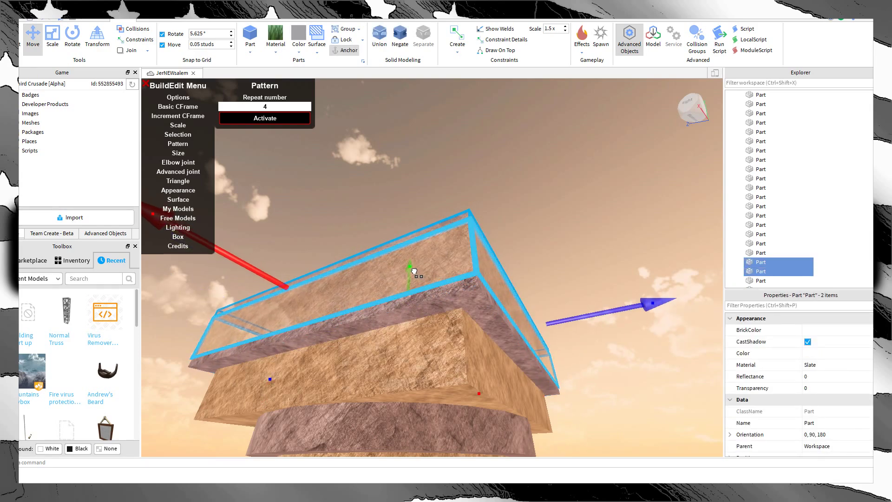
Step: Inspect the Fossil bands on the capital up close and the full column from farther away
{"action": "scroll", "coordinate": [597, 224], "scroll_direction": "up", "scroll_amount": 3}
{"action": "scroll", "coordinate": [599, 225], "scroll_direction": "down", "scroll_amount": 3}
{"action": "right_click_drag", "start_coordinate": [597, 225], "coordinate": [615, 232]}
{"action": "left_click", "coordinate": [615, 232]}
{"action": "scroll", "coordinate": [615, 232], "scroll_direction": "up", "scroll_amount": 3}
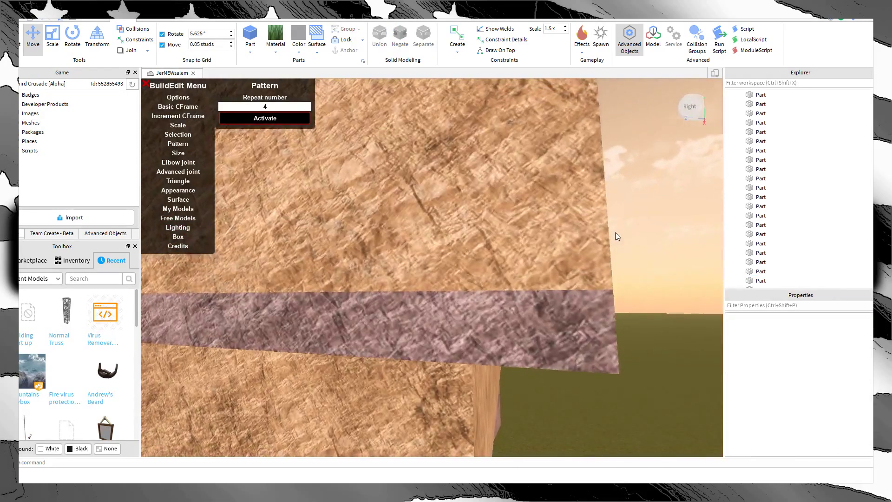
{"action": "scroll", "coordinate": [615, 232], "scroll_direction": "down", "scroll_amount": 10}
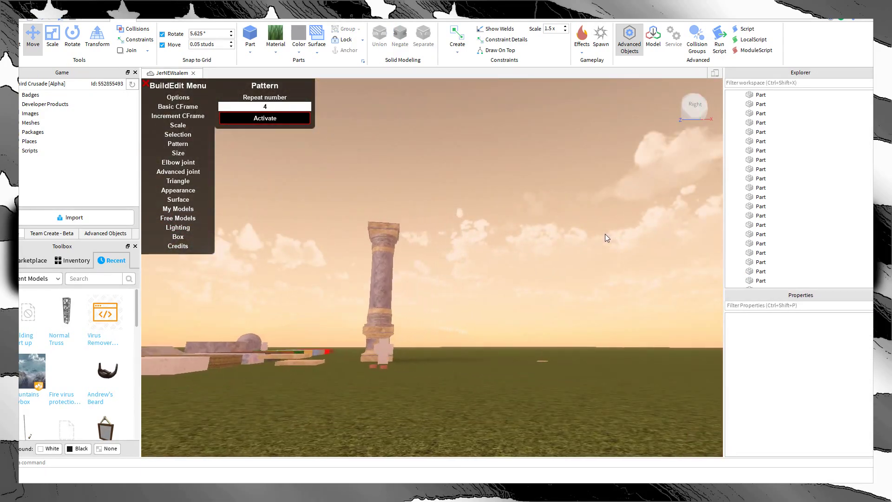
{"action": "scroll", "coordinate": [605, 234], "scroll_direction": "up", "scroll_amount": 2}
{"action": "scroll", "coordinate": [501, 246], "scroll_direction": "up", "scroll_amount": 5}
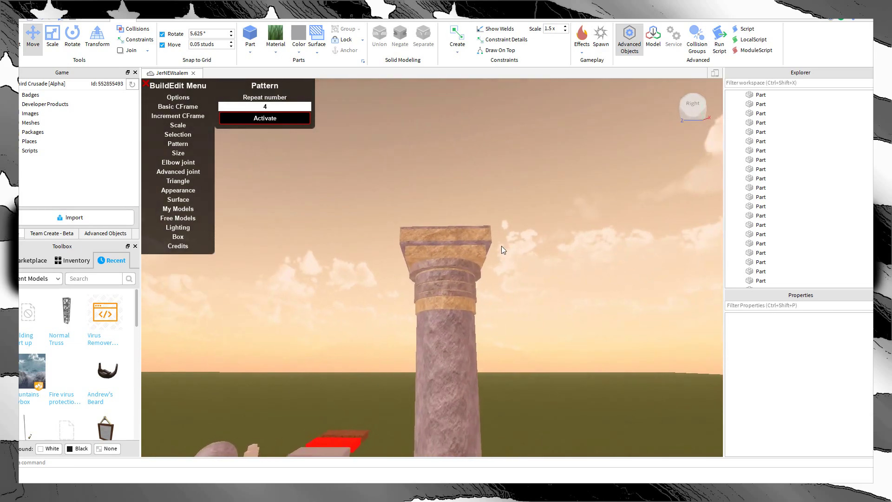
{"action": "scroll", "coordinate": [500, 246], "scroll_direction": "up", "scroll_amount": 3}
{"action": "scroll", "coordinate": [511, 271], "scroll_direction": "down", "scroll_amount": 8}
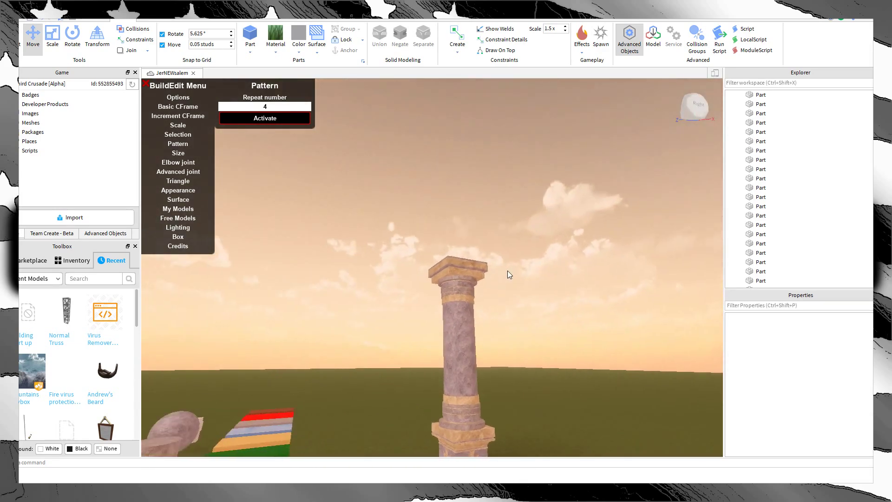
{"action": "scroll", "coordinate": [507, 270], "scroll_direction": "up", "scroll_amount": 5}
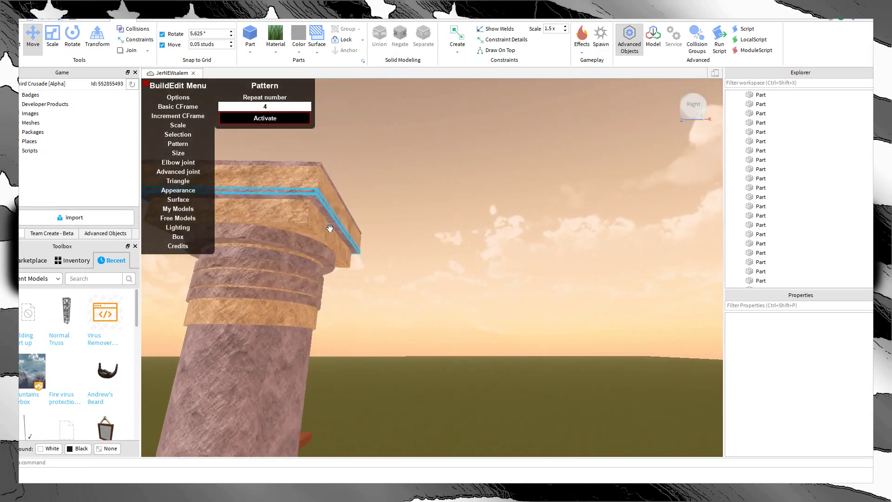
Step: Duplicate the lower beige slab of the capital and flatten the copy into a thin slab at its underside
{"action": "left_click", "coordinate": [399, 192]}
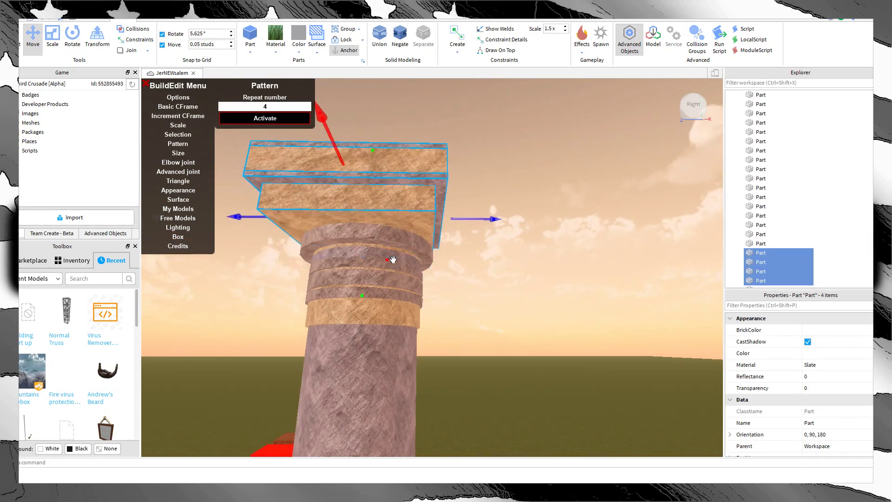
{"action": "left_click", "coordinate": [409, 203]}
{"action": "scroll", "coordinate": [409, 203], "scroll_direction": "up", "scroll_amount": 2}
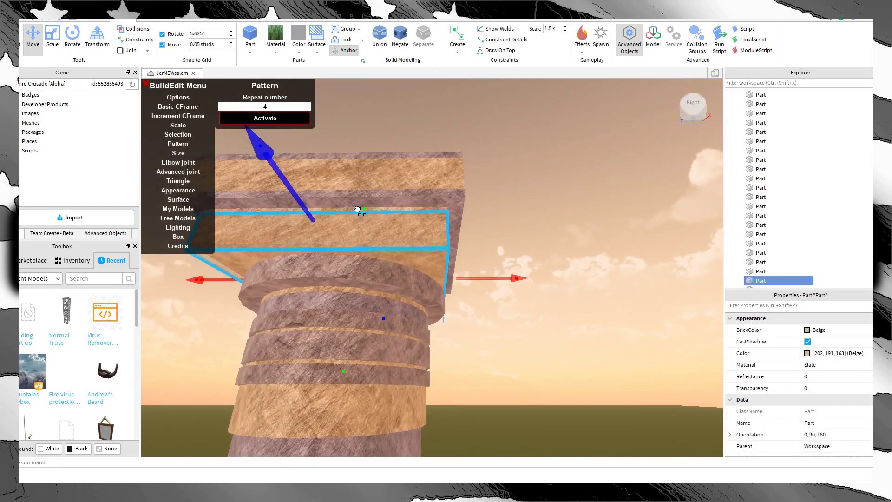
{"action": "left_click_drag", "start_coordinate": [357, 210], "coordinate": [356, 210]}
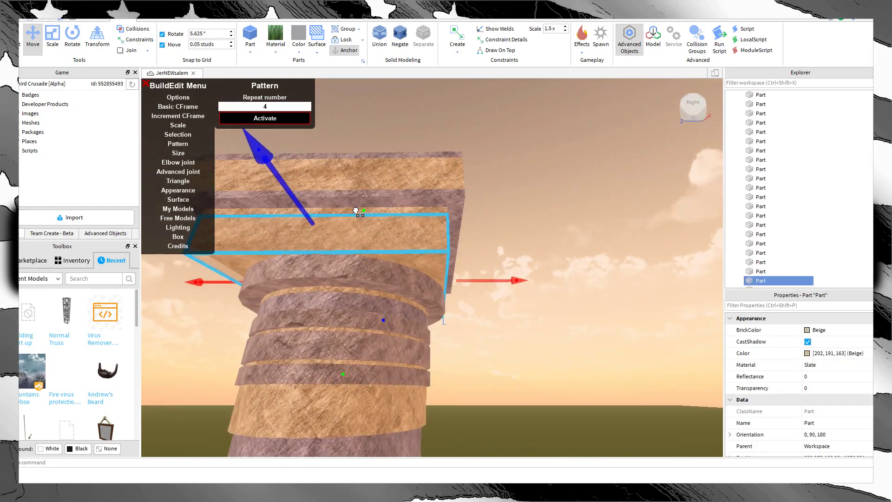
{"action": "left_click", "coordinate": [355, 210]}
{"action": "key", "text": "a"}
{"action": "left_click", "coordinate": [52, 40]}
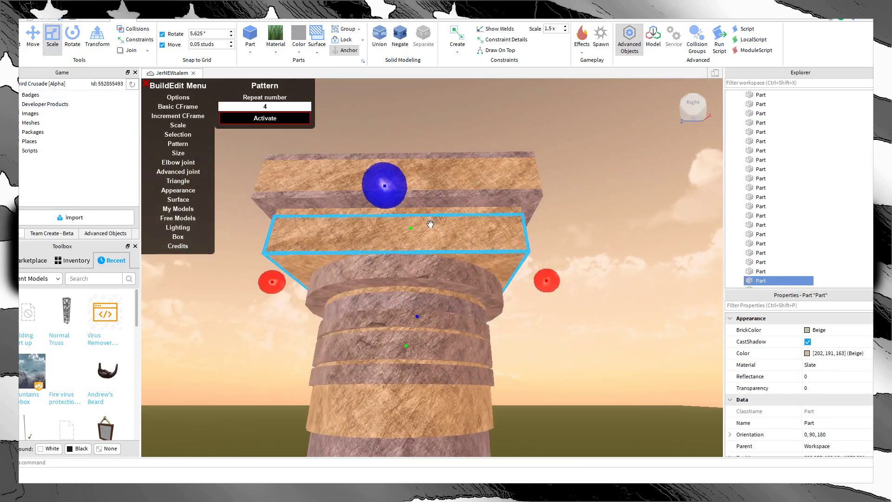
{"action": "left_click_drag", "start_coordinate": [404, 223], "coordinate": [404, 233]}
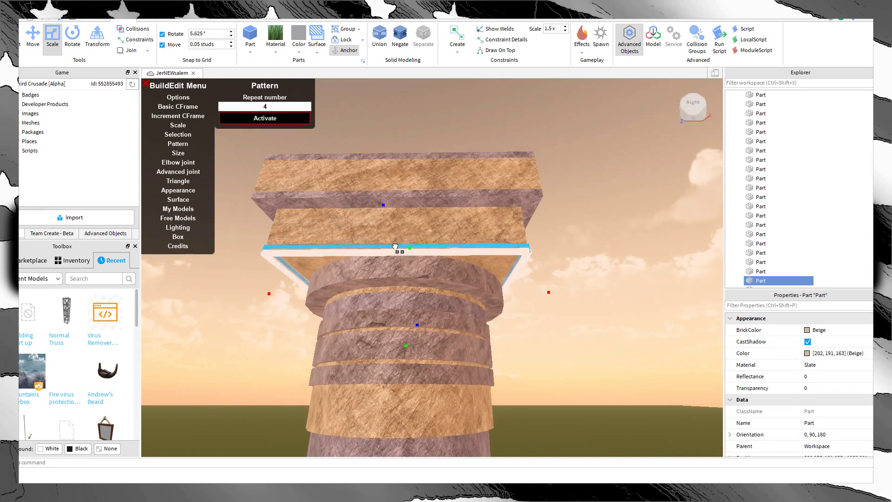
Step: Recolour the thin slab under the lower beige slab to match the capital's Fossil bands
{"action": "left_click", "coordinate": [830, 330]}
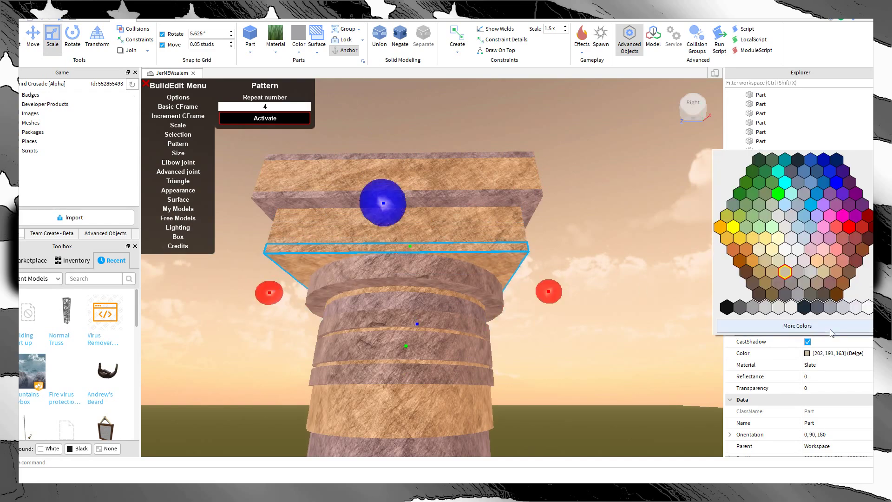
{"action": "left_click", "coordinate": [812, 309]}
{"action": "left_click", "coordinate": [601, 276]}
Step: Inspect the new band under the lower beige slab up close and the whole column from farther away
{"action": "scroll", "coordinate": [613, 247], "scroll_direction": "up", "scroll_amount": 3}
{"action": "right_click_drag", "start_coordinate": [617, 241], "coordinate": [600, 293]}
{"action": "scroll", "coordinate": [601, 292], "scroll_direction": "down", "scroll_amount": 3}
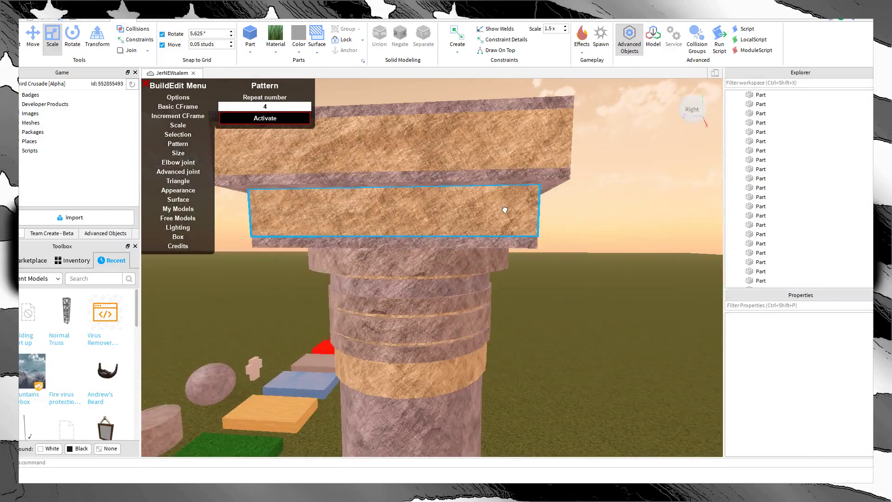
{"action": "scroll", "coordinate": [620, 291], "scroll_direction": "up", "scroll_amount": 3}
{"action": "scroll", "coordinate": [622, 291], "scroll_direction": "down", "scroll_amount": 6}
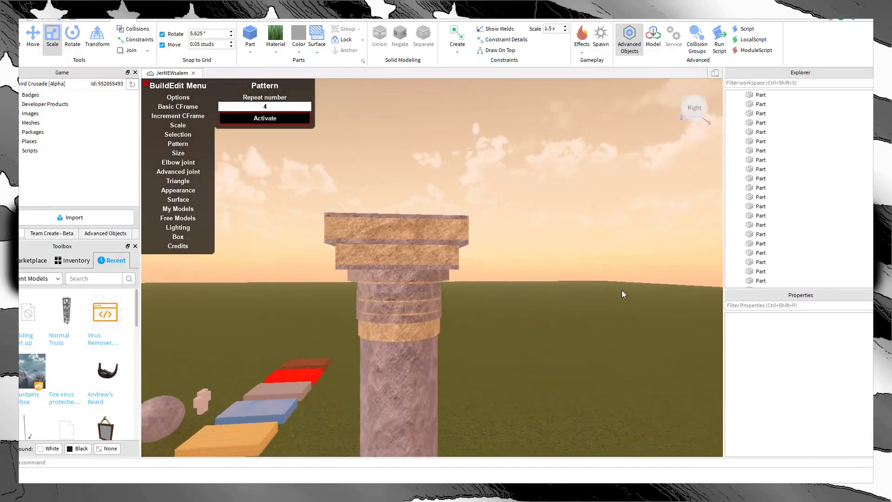
{"action": "scroll", "coordinate": [618, 270], "scroll_direction": "down", "scroll_amount": 6}
{"action": "right_click_drag", "start_coordinate": [622, 290], "coordinate": [618, 270]}
{"action": "scroll", "coordinate": [618, 270], "scroll_direction": "up", "scroll_amount": 2}
{"action": "scroll", "coordinate": [618, 270], "scroll_direction": "up", "scroll_amount": 2}
{"action": "scroll", "coordinate": [618, 270], "scroll_direction": "down", "scroll_amount": 1}
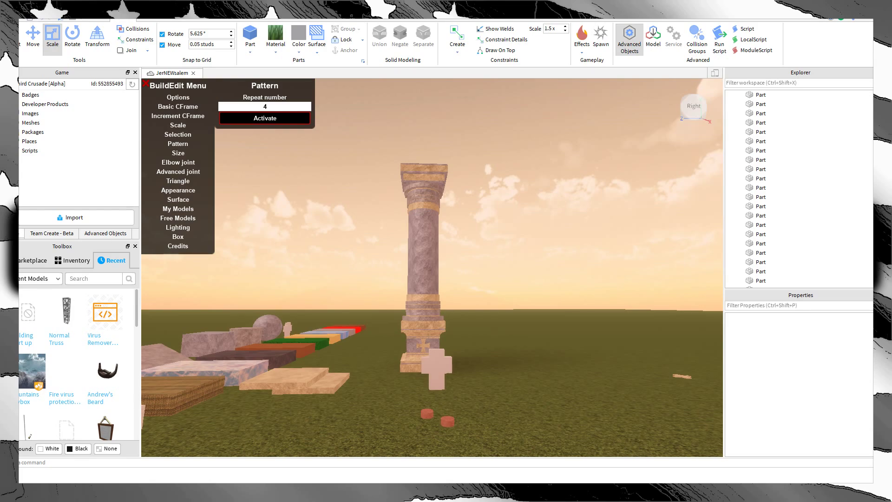
Step: Move the dummy away from the front of the column's pedestal onto open ground
{"action": "right_click_drag", "start_coordinate": [502, 383], "coordinate": [501, 383]}
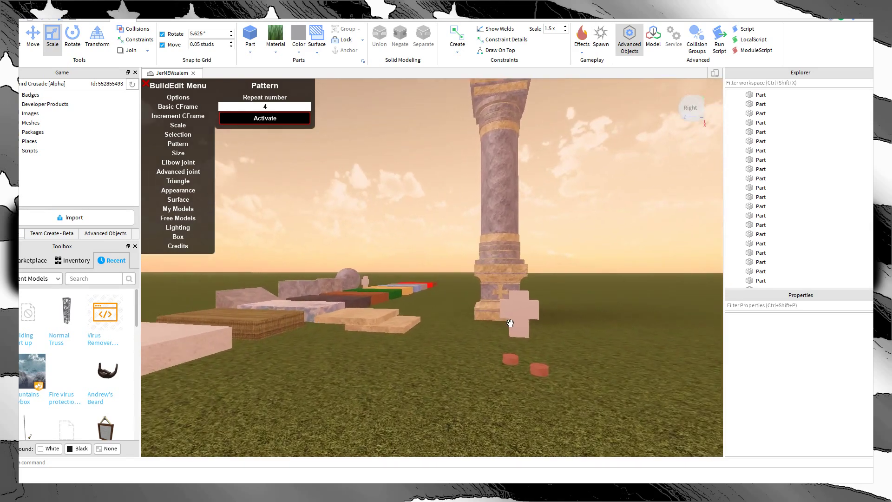
{"action": "left_click_drag", "start_coordinate": [511, 324], "coordinate": [459, 338]}
{"action": "right_click_drag", "start_coordinate": [460, 338], "coordinate": [459, 338]}
Step: Inspect the finished column's pedestal, shaft and capital from ground level, both close up and at a distance
{"action": "key", "text": "w"}
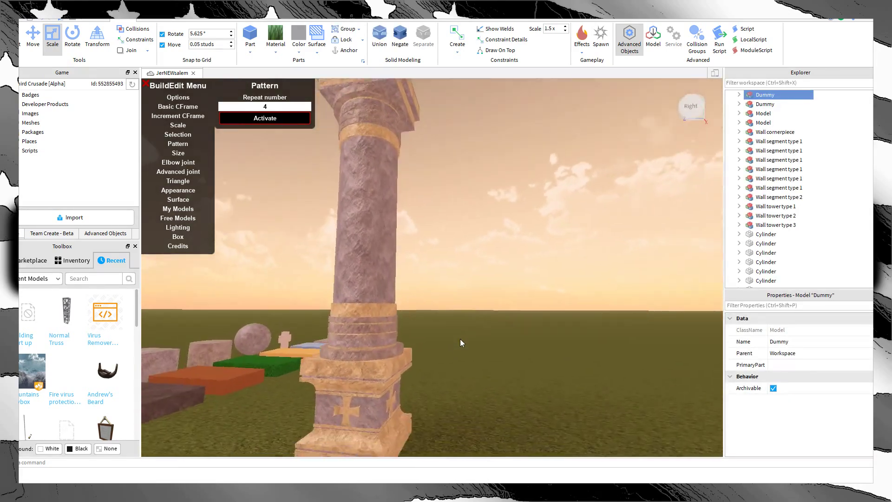
{"action": "key", "text": "s"}
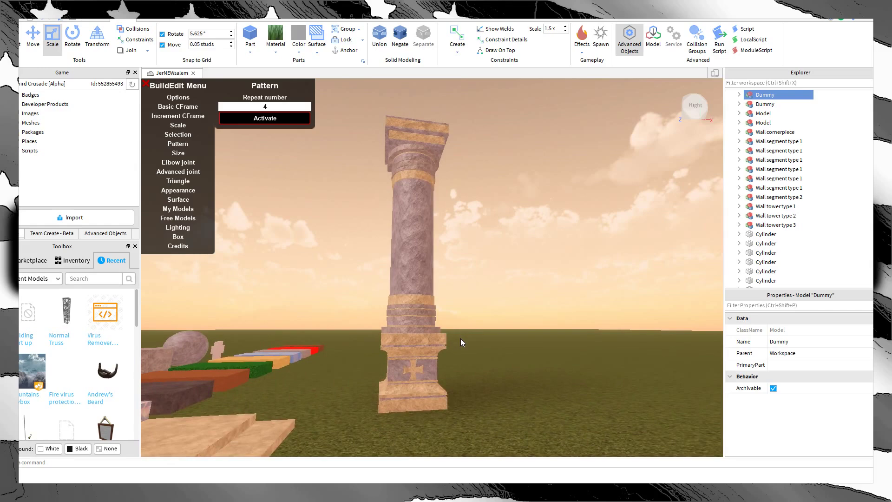
{"action": "key", "text": "w"}
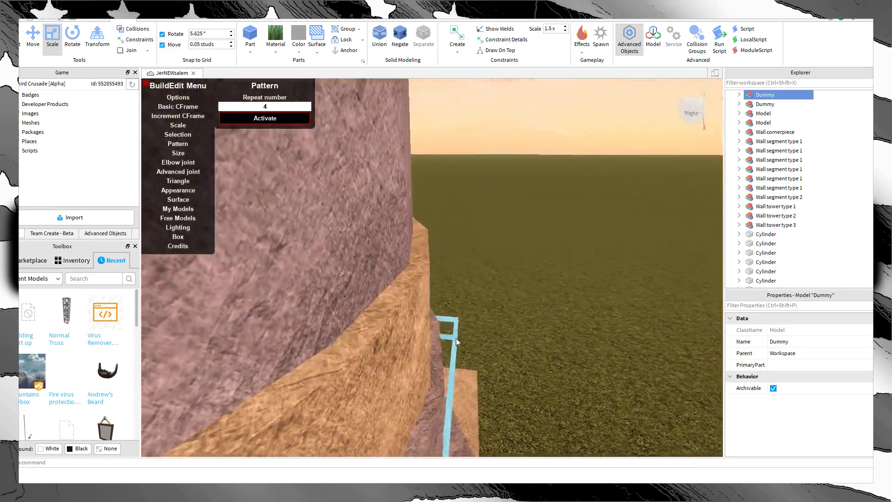
{"action": "right_click_drag", "start_coordinate": [455, 338], "coordinate": [456, 338]}
{"action": "key", "text": "s"}
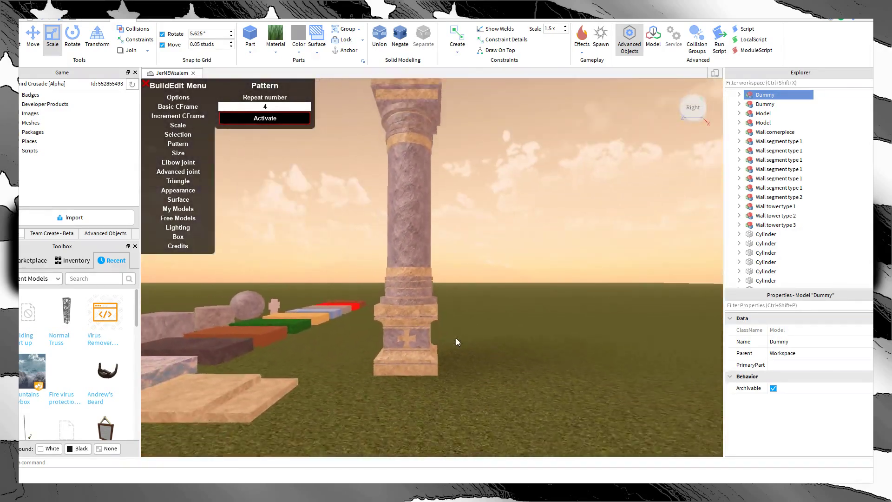
{"action": "key", "text": "w"}
{"action": "key", "text": "w"}
{"action": "right_click", "coordinate": [466, 317]}
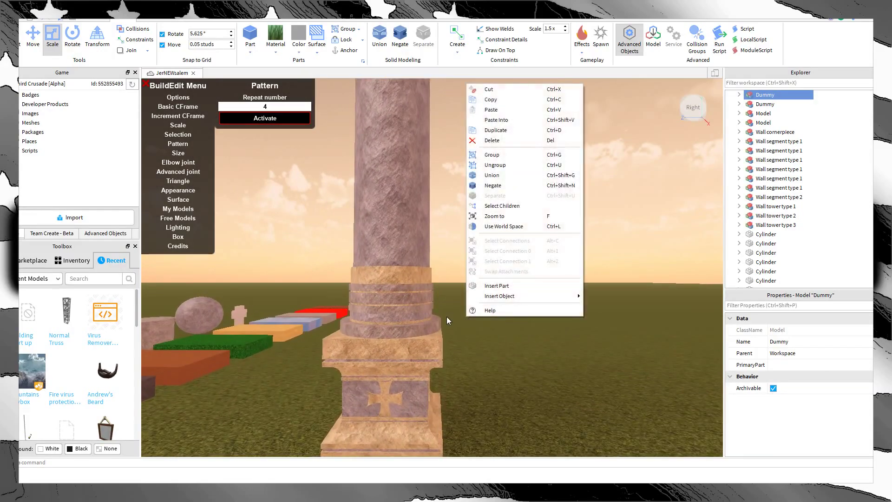
{"action": "right_click_drag", "start_coordinate": [442, 317], "coordinate": [443, 317]}
{"action": "key", "text": "w"}
{"action": "key", "text": "s"}
{"action": "key", "text": "s"}
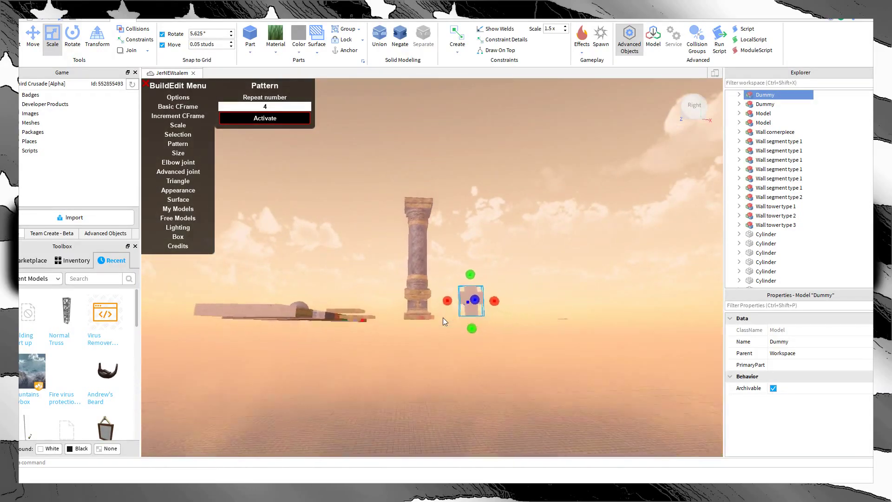
{"action": "key", "text": "w"}
{"action": "key", "text": "s"}
{"action": "key", "text": "w"}
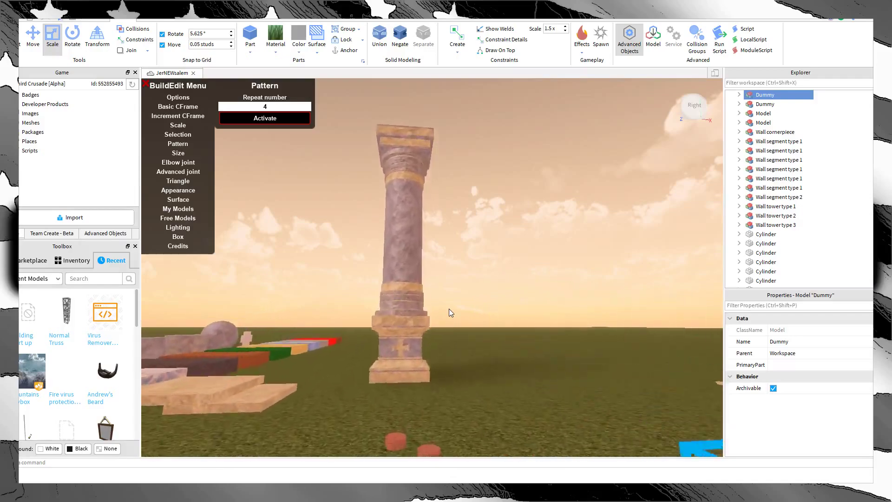
{"action": "key", "text": "s"}
{"action": "right_click_drag", "start_coordinate": [448, 309], "coordinate": [450, 318]}
{"action": "key", "text": "w"}
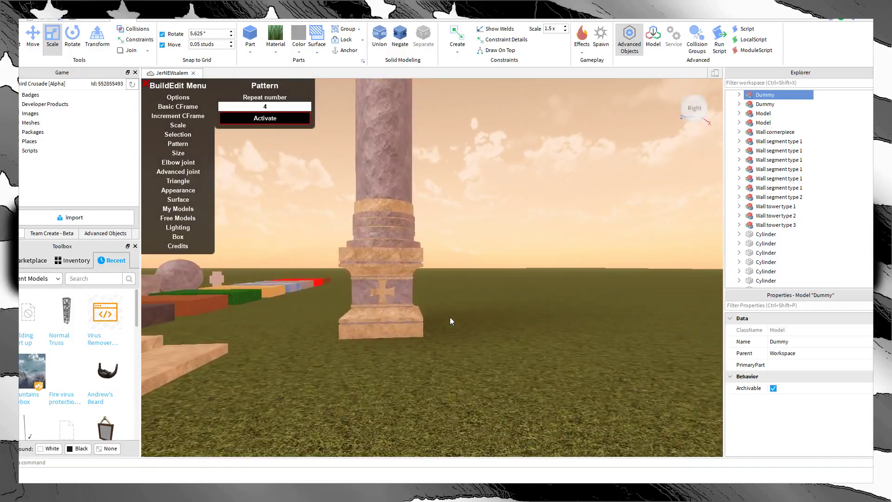
{"action": "key", "text": "s"}
{"action": "key", "text": "a"}
{"action": "key", "text": "w"}
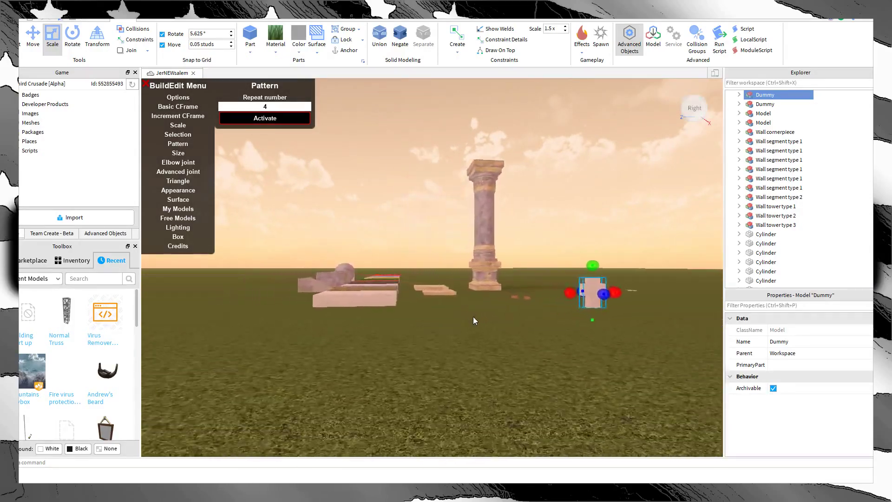
{"action": "key", "text": "d"}
{"action": "key", "text": "d"}
{"action": "key", "text": "w"}
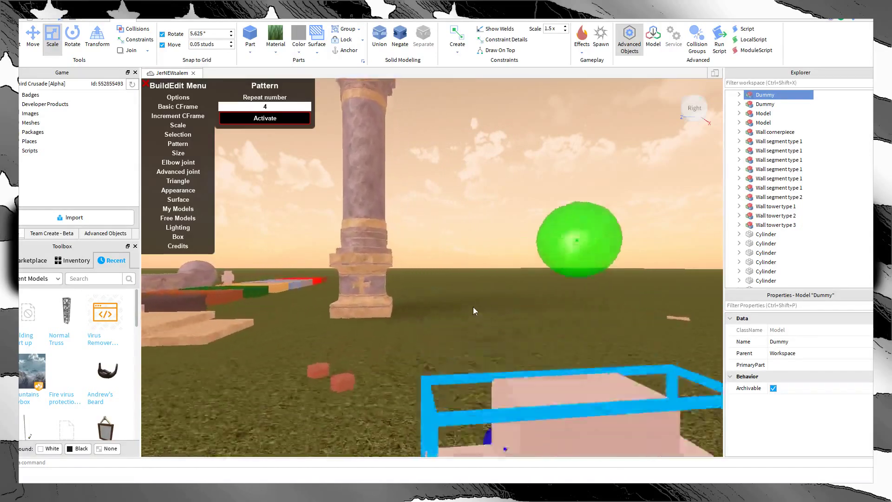
{"action": "key", "text": "a"}
{"action": "right_click_drag", "start_coordinate": [473, 293], "coordinate": [475, 293]}
Step: Select all parts of the column and group them into one model
{"action": "key", "text": "s"}
{"action": "key", "text": "s"}
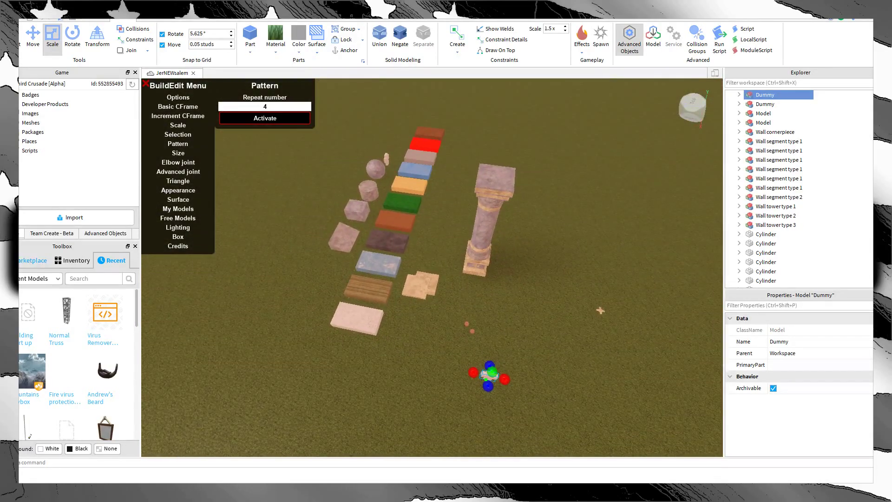
{"action": "left_click_drag", "start_coordinate": [557, 150], "coordinate": [447, 296]}
{"action": "key", "text": "ctrl+g"}
{"action": "left_click", "coordinate": [568, 296]}
Step: Rename the grouped column model as Pillar 1
{"action": "key", "text": "d"}
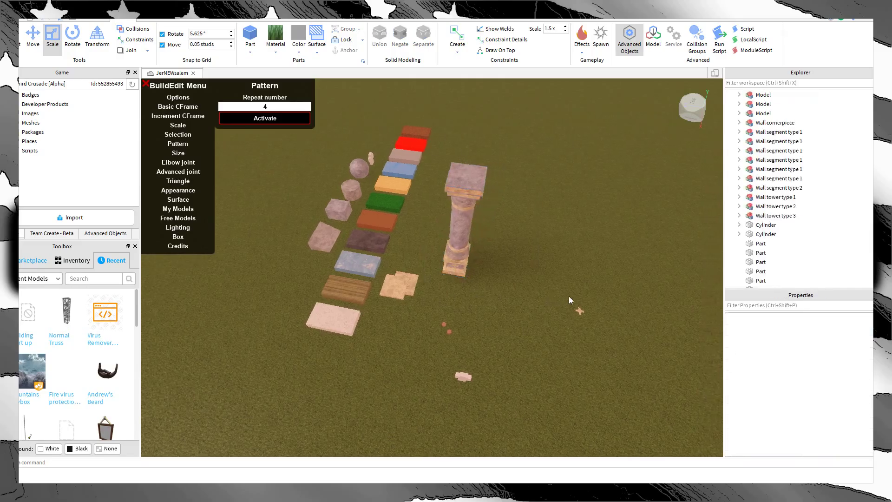
{"action": "key", "text": "w"}
{"action": "right_click_drag", "start_coordinate": [569, 296], "coordinate": [565, 296]}
{"action": "key", "text": "s"}
{"action": "left_click", "coordinate": [462, 326]}
{"action": "key", "text": "w"}
{"action": "right_click_drag", "start_coordinate": [634, 302], "coordinate": [578, 266]}
{"action": "key", "text": "d"}
{"action": "key", "text": "w"}
{"action": "key", "text": "s"}
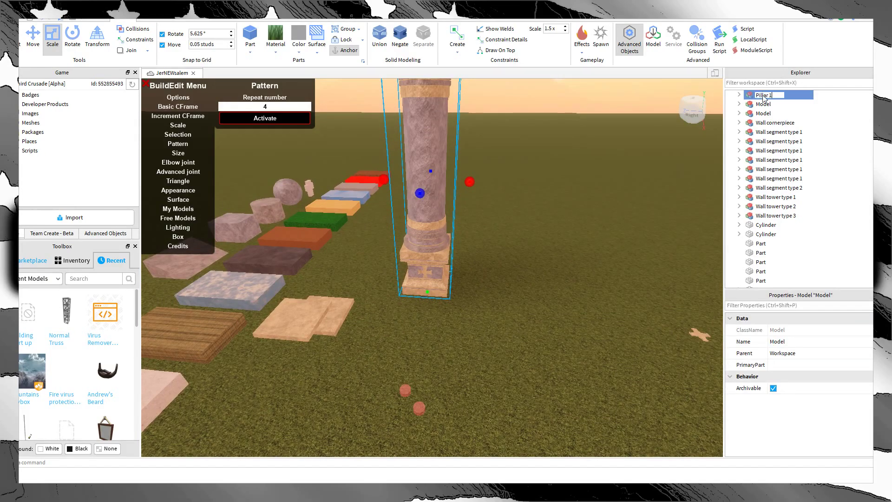
{"action": "left_click", "coordinate": [465, 289]}
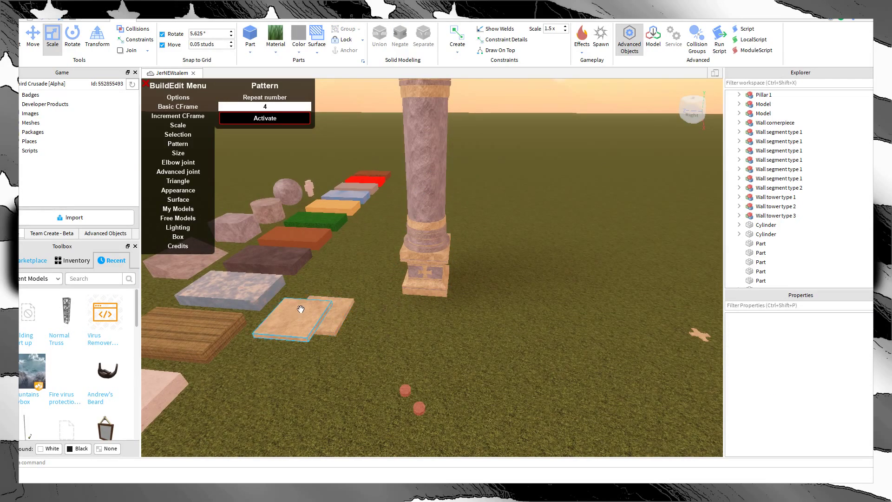
Step: Examine the cross on the pedestal of Pillar 1 up close and the whole pillar from several angles
{"action": "key", "text": "w"}
{"action": "right_click_drag", "start_coordinate": [555, 275], "coordinate": [531, 282]}
{"action": "key", "text": "s"}
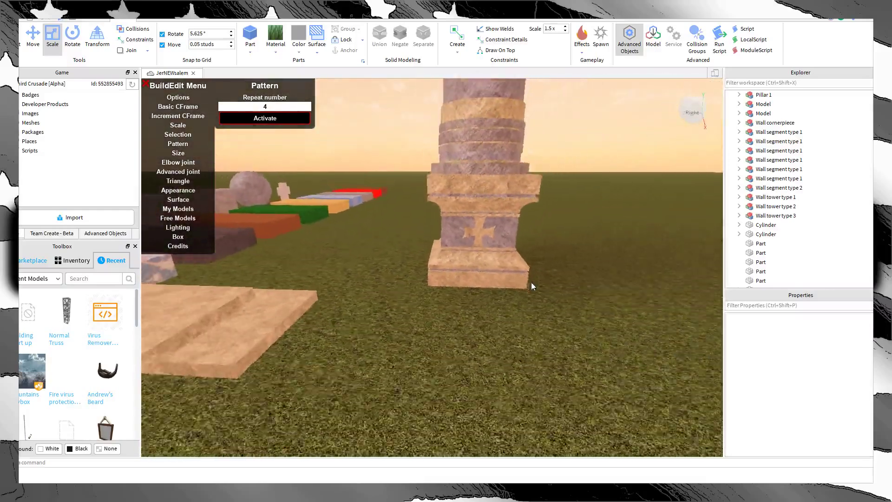
{"action": "right_click_drag", "start_coordinate": [389, 298], "coordinate": [388, 297]}
{"action": "key", "text": "w"}
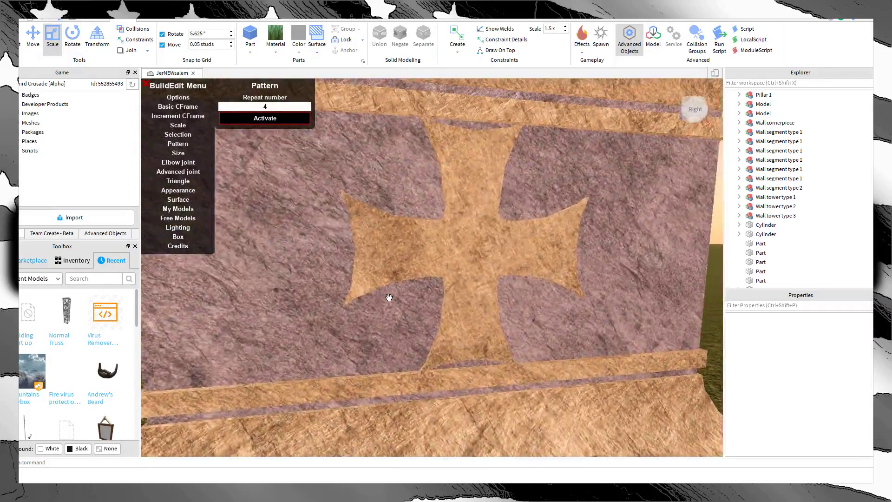
{"action": "key", "text": "s"}
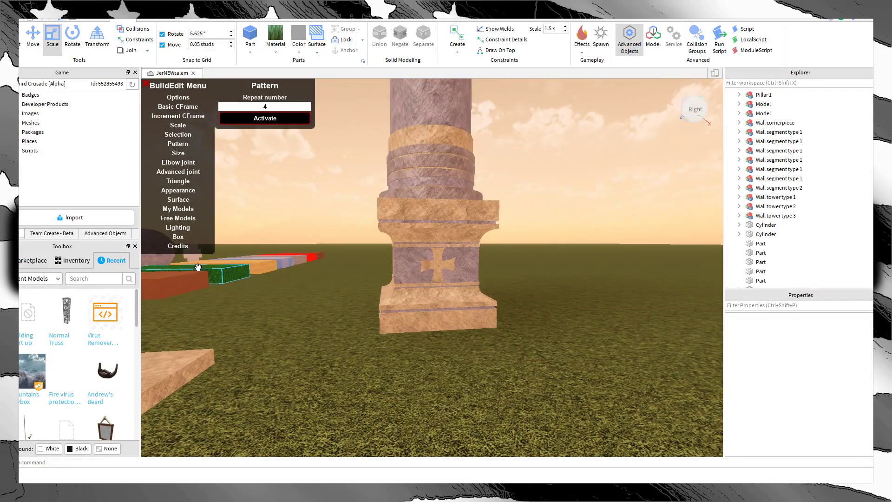
{"action": "key", "text": "s"}
{"action": "right_click_drag", "start_coordinate": [198, 267], "coordinate": [265, 236]}
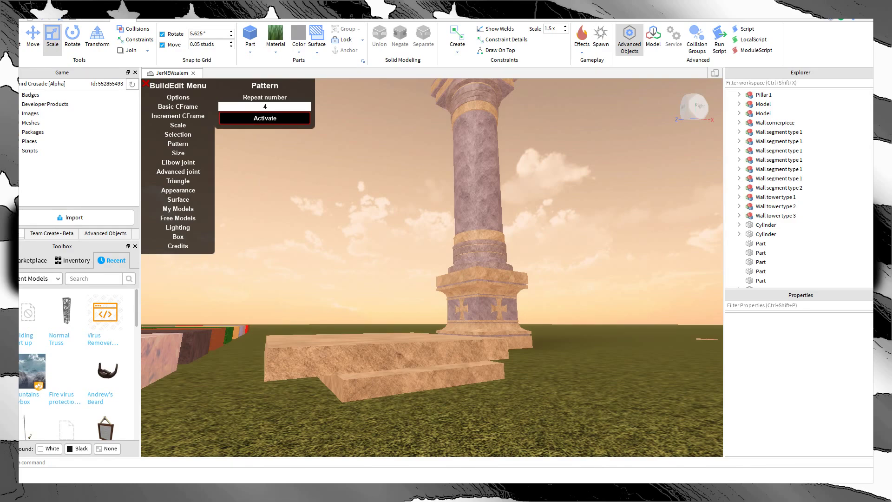
{"action": "key", "text": "d"}
{"action": "right_click_drag", "start_coordinate": [394, 253], "coordinate": [387, 274]}
{"action": "scroll", "coordinate": [407, 250], "scroll_direction": "down", "scroll_amount": 5}
{"action": "scroll", "coordinate": [406, 249], "scroll_direction": "up", "scroll_amount": 3}
{"action": "key", "text": "e"}
{"action": "scroll", "coordinate": [387, 267], "scroll_direction": "up", "scroll_amount": 3}
{"action": "scroll", "coordinate": [387, 274], "scroll_direction": "up", "scroll_amount": 1}
Step: Try moving Pillar 1 farther from the beige sample slabs, check it from above and undo the move
{"action": "left_click_drag", "start_coordinate": [391, 314], "coordinate": [469, 318]}
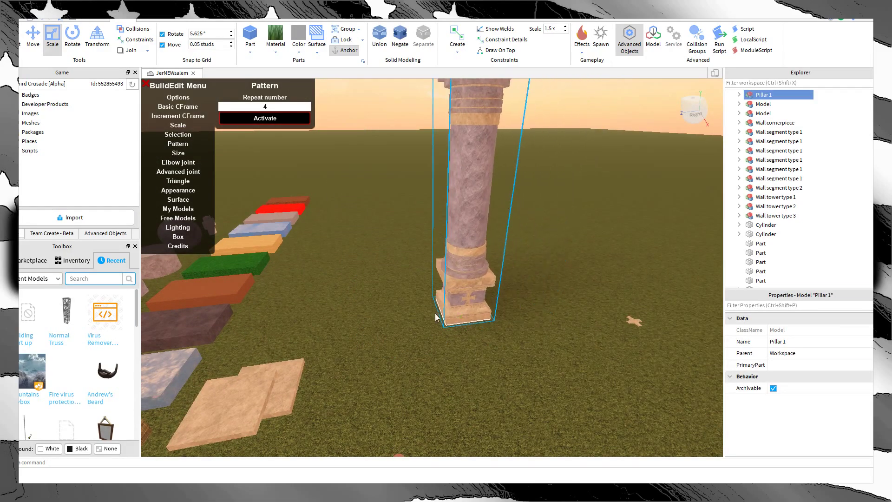
{"action": "left_click", "coordinate": [428, 314]}
{"action": "key", "text": "d"}
{"action": "scroll", "coordinate": [427, 314], "scroll_direction": "up", "scroll_amount": 3}
{"action": "right_click_drag", "start_coordinate": [427, 312], "coordinate": [540, 324]}
{"action": "scroll", "coordinate": [427, 314], "scroll_direction": "up", "scroll_amount": 4}
{"action": "scroll", "coordinate": [437, 304], "scroll_direction": "down", "scroll_amount": 4}
{"action": "scroll", "coordinate": [451, 273], "scroll_direction": "down", "scroll_amount": 3}
{"action": "scroll", "coordinate": [539, 326], "scroll_direction": "down", "scroll_amount": 3}
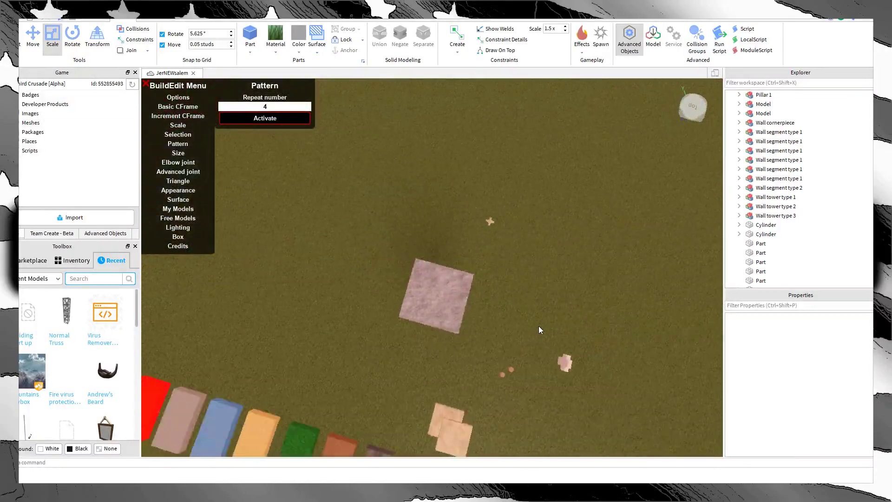
{"action": "scroll", "coordinate": [538, 326], "scroll_direction": "up", "scroll_amount": 2}
{"action": "key", "text": "ctrl+z"}
Step: Paste a copy of Pillar 1 and place it on open ground near the small cross
{"action": "left_click", "coordinate": [395, 229]}
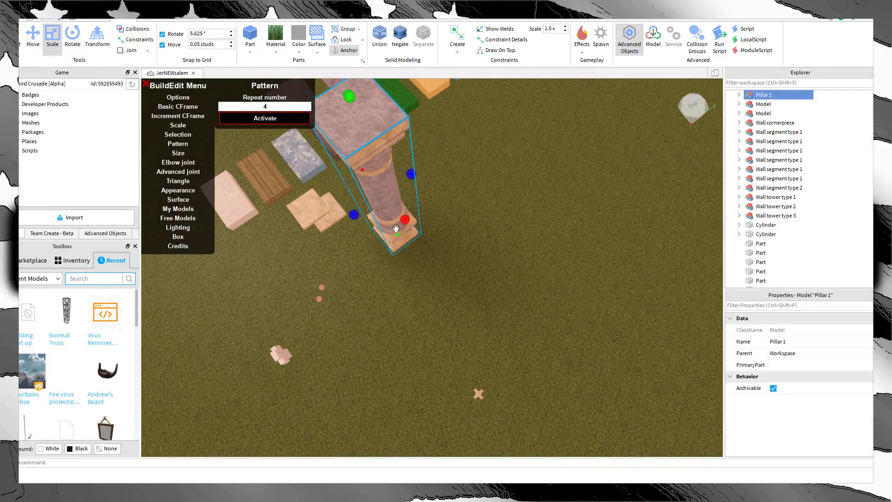
{"action": "key", "text": "ctrl+v"}
{"action": "key", "text": "f"}
{"action": "left_click_drag", "start_coordinate": [439, 300], "coordinate": [493, 349]}
{"action": "right_click_drag", "start_coordinate": [493, 348], "coordinate": [493, 348]}
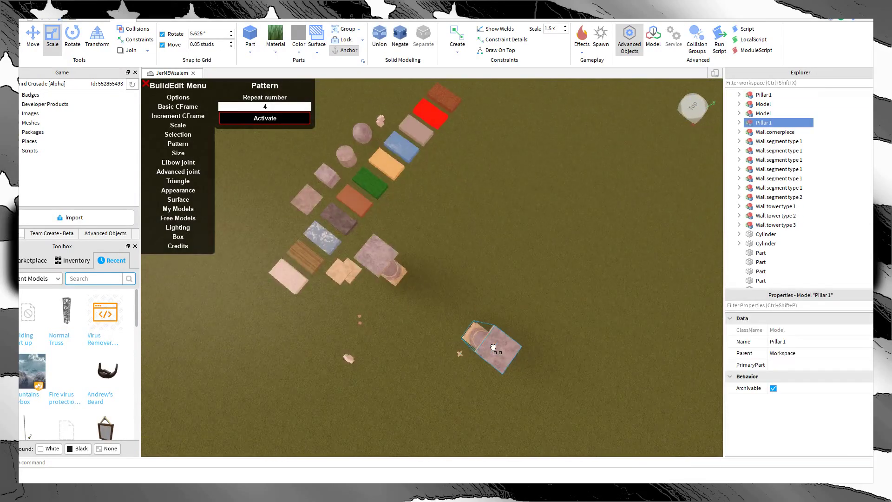
{"action": "key", "text": "f"}
Step: Move the pillar copy beside the original Pillar 1 and delete the copy
{"action": "scroll", "coordinate": [439, 263], "scroll_direction": "up", "scroll_amount": 3}
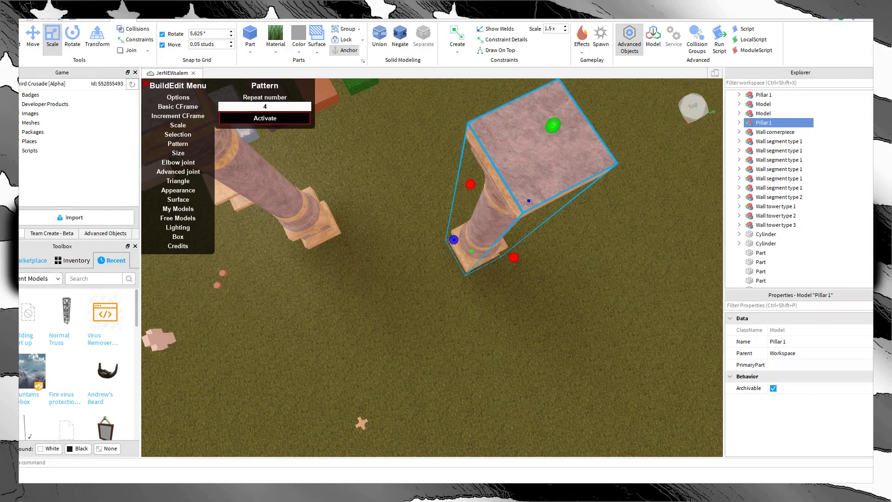
{"action": "right_click_drag", "start_coordinate": [537, 272], "coordinate": [492, 258]}
{"action": "left_click_drag", "start_coordinate": [492, 258], "coordinate": [481, 383]}
{"action": "scroll", "coordinate": [481, 383], "scroll_direction": "down", "scroll_amount": 3}
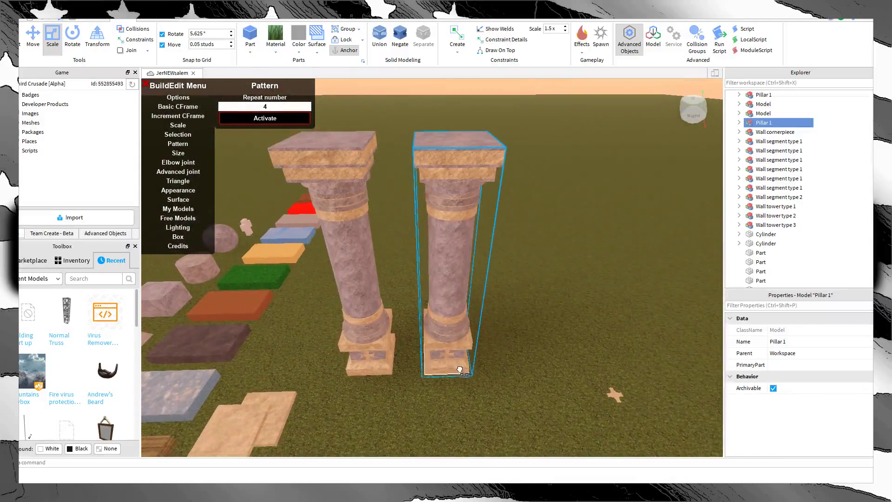
{"action": "key", "text": "Delete"}
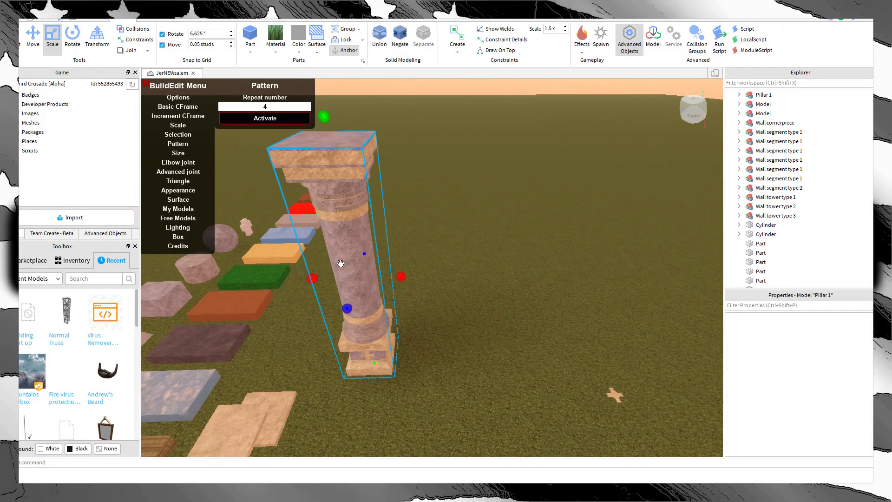
Step: Restore the deleted pillar copy and position it with a gap beside the original Pillar 1
{"action": "key", "text": "ctrl+z"}
{"action": "left_click_drag", "start_coordinate": [423, 276], "coordinate": [498, 284]}
{"action": "right_click_drag", "start_coordinate": [498, 283], "coordinate": [527, 331]}
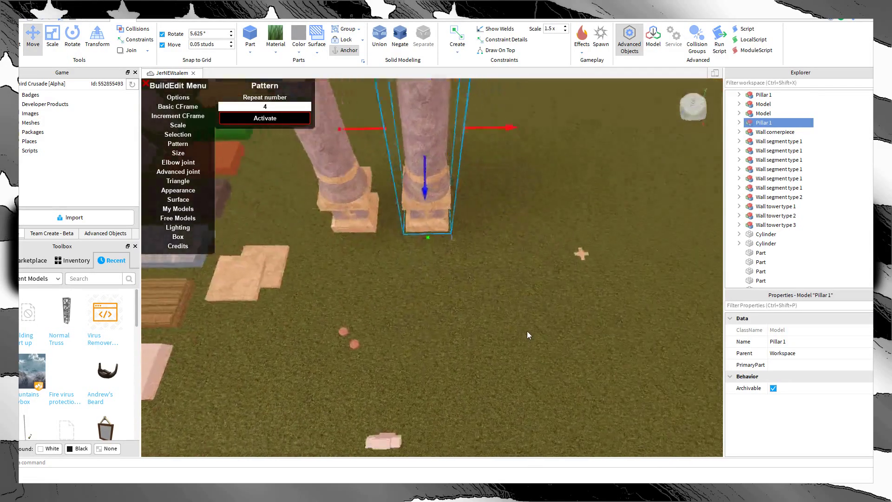
Step: Delete the cross ornaments from the pedestal of the pillar copy
{"action": "left_click", "coordinate": [527, 331]}
{"action": "scroll", "coordinate": [521, 327], "scroll_direction": "up", "scroll_amount": 3}
{"action": "left_click", "coordinate": [425, 200], "text": "alt"}
{"action": "right_click_drag", "start_coordinate": [484, 221], "coordinate": [484, 221]}
{"action": "left_click", "coordinate": [422, 258], "text": "ctrl+alt"}
{"action": "right_click_drag", "start_coordinate": [464, 260], "coordinate": [407, 265]}
{"action": "left_click", "coordinate": [430, 249], "text": "ctrl+alt"}
{"action": "left_click", "coordinate": [433, 273], "text": "ctrl"}
{"action": "scroll", "coordinate": [385, 283], "scroll_direction": "down", "scroll_amount": 10}
{"action": "key", "text": "Delete"}
{"action": "scroll", "coordinate": [408, 265], "scroll_direction": "down", "scroll_amount": 5}
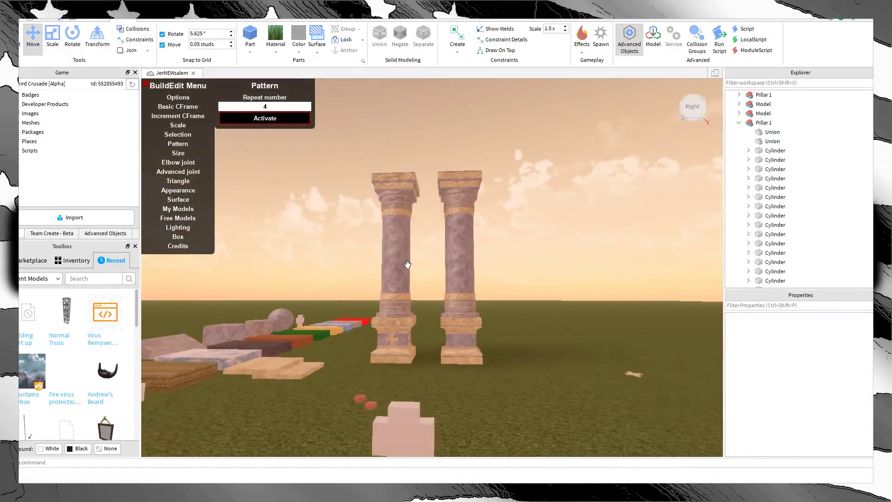
{"action": "key", "text": "a"}
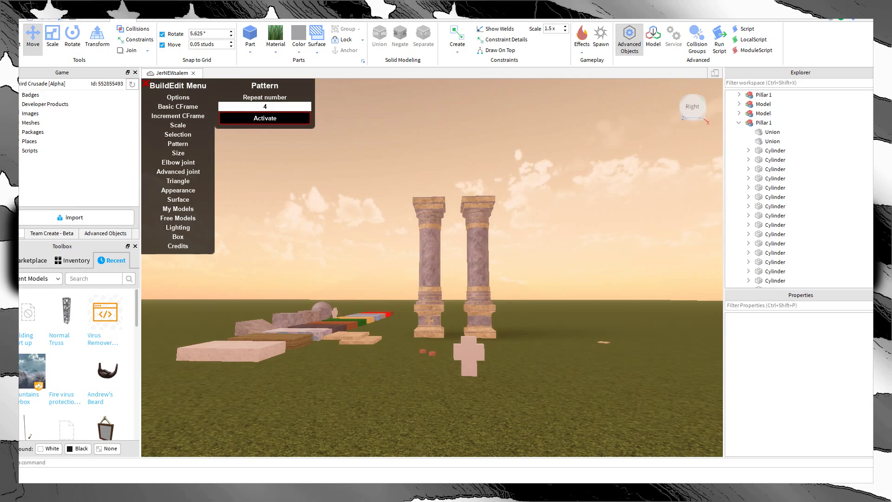
Step: Delete the two uppermost narrow slate rings below the beige band at the base of the pillar copy
{"action": "scroll", "coordinate": [360, 297], "scroll_direction": "up", "scroll_amount": 10}
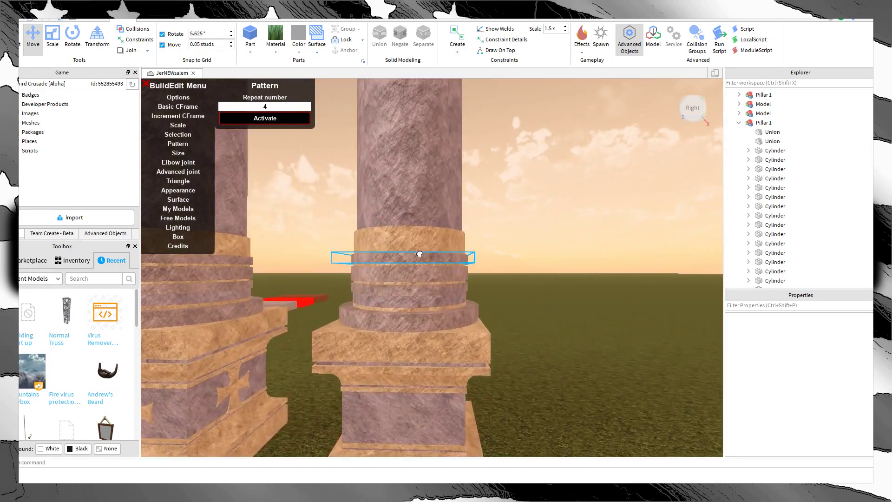
{"action": "left_click", "coordinate": [419, 254]}
{"action": "left_click", "coordinate": [401, 260]}
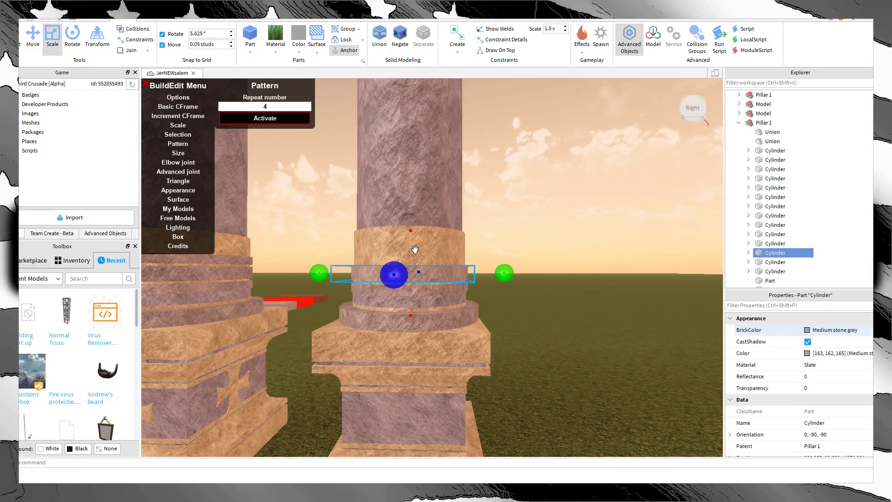
{"action": "key", "text": "Delete"}
Step: Stretch the next slate ring at the copy's base upward so it covers the lower part of the beige band
{"action": "left_click", "coordinate": [407, 293]}
{"action": "left_click", "coordinate": [428, 293], "text": "alt"}
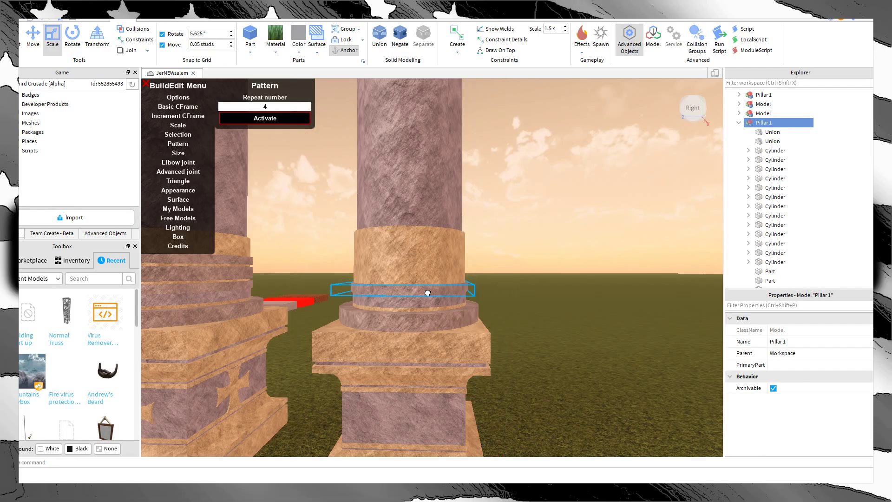
{"action": "left_click", "coordinate": [428, 293], "text": "alt"}
{"action": "left_click_drag", "start_coordinate": [411, 247], "coordinate": [419, 223]}
{"action": "left_click", "coordinate": [581, 245]}
{"action": "scroll", "coordinate": [581, 245], "scroll_direction": "down", "scroll_amount": 3}
{"action": "right_click_drag", "start_coordinate": [579, 248], "coordinate": [582, 245]}
{"action": "scroll", "coordinate": [581, 245], "scroll_direction": "down", "scroll_amount": 2}
{"action": "scroll", "coordinate": [581, 245], "scroll_direction": "up", "scroll_amount": 6}
{"action": "scroll", "coordinate": [582, 245], "scroll_direction": "down", "scroll_amount": 5}
{"action": "scroll", "coordinate": [515, 239], "scroll_direction": "up", "scroll_amount": 4}
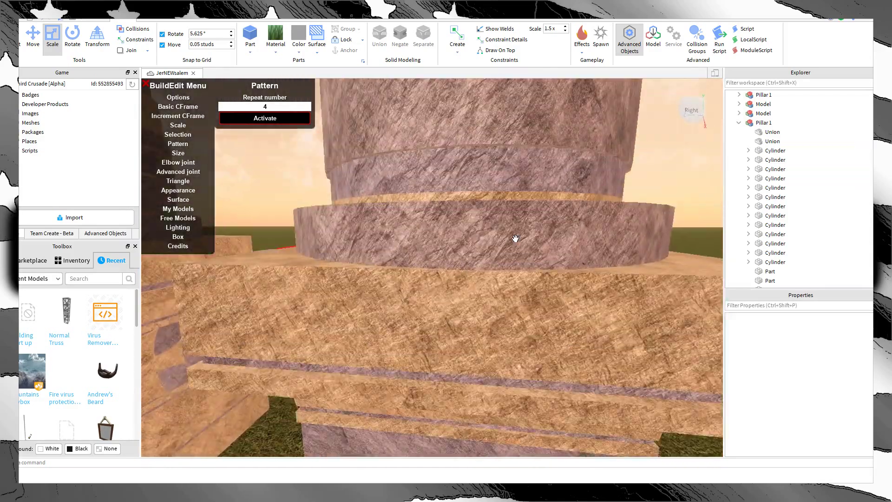
Step: Delete the lowest narrow slate ring beneath the stretched slate ring at the copy's base
{"action": "left_click", "coordinate": [424, 176]}
{"action": "scroll", "coordinate": [423, 181], "scroll_direction": "down", "scroll_amount": 3}
{"action": "key", "text": "Delete"}
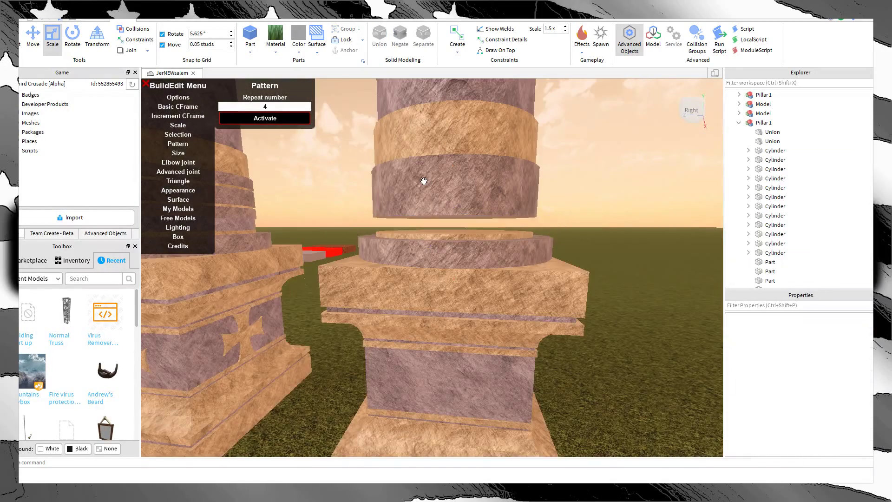
Step: Stretch the thin beige ring at the copy's base upward to close the gap below the slate ring
{"action": "left_click", "coordinate": [423, 180]}
{"action": "left_click", "coordinate": [422, 234]}
{"action": "left_click_drag", "start_coordinate": [449, 189], "coordinate": [451, 152]}
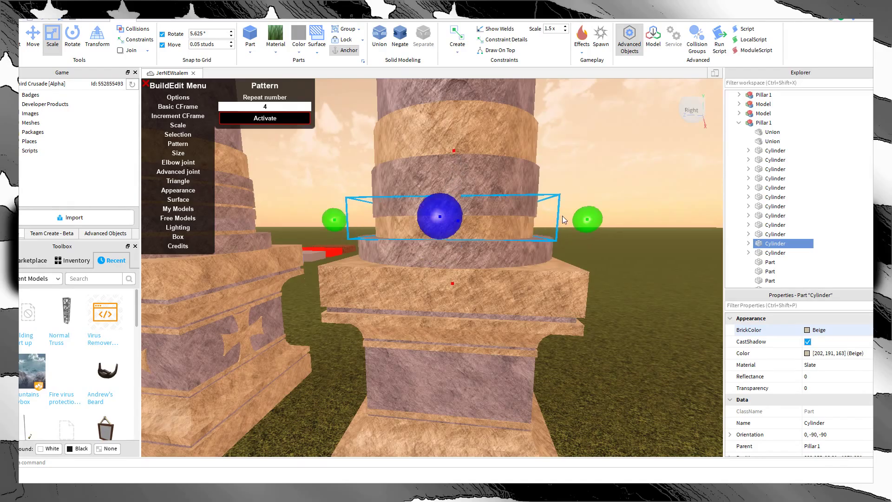
{"action": "left_click", "coordinate": [562, 215]}
{"action": "scroll", "coordinate": [562, 216], "scroll_direction": "down", "scroll_amount": 10}
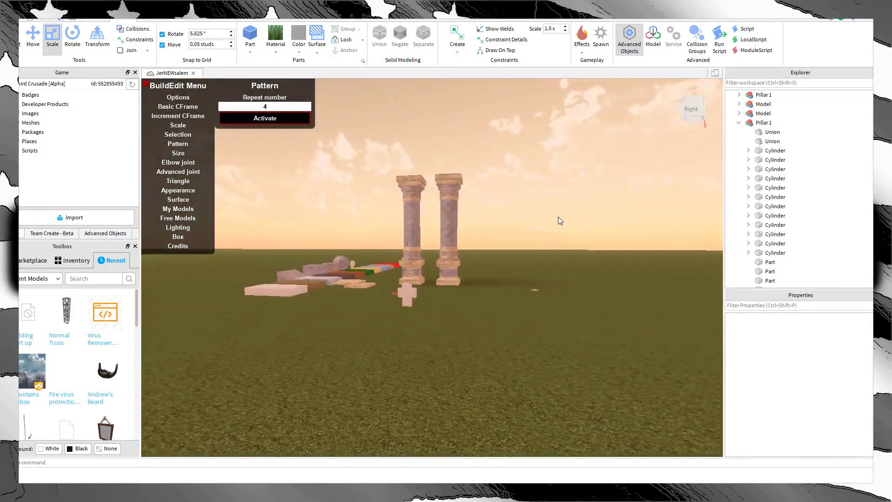
Step: Delete the beige ring below the slate ring and extend the beige band down to the base in its place
{"action": "scroll", "coordinate": [520, 234], "scroll_direction": "up", "scroll_amount": 10}
{"action": "left_click", "coordinate": [423, 237]}
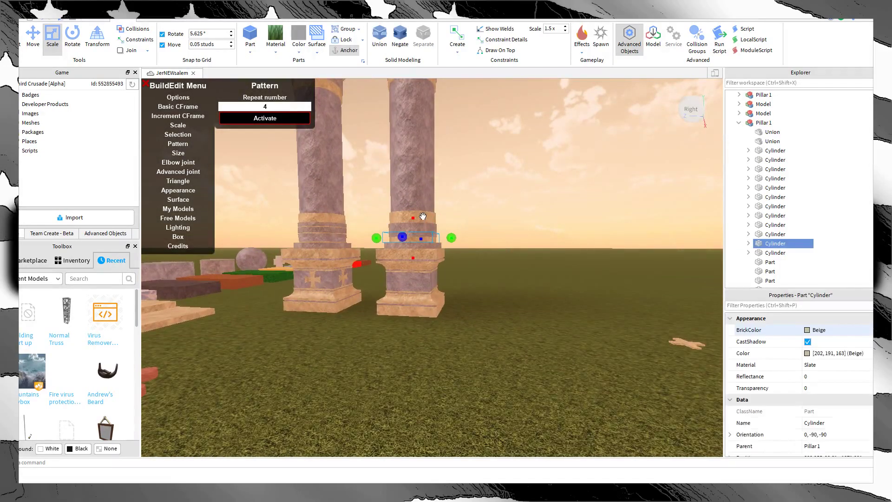
{"action": "left_click", "coordinate": [428, 216]}
{"action": "scroll", "coordinate": [428, 217], "scroll_direction": "up", "scroll_amount": 10}
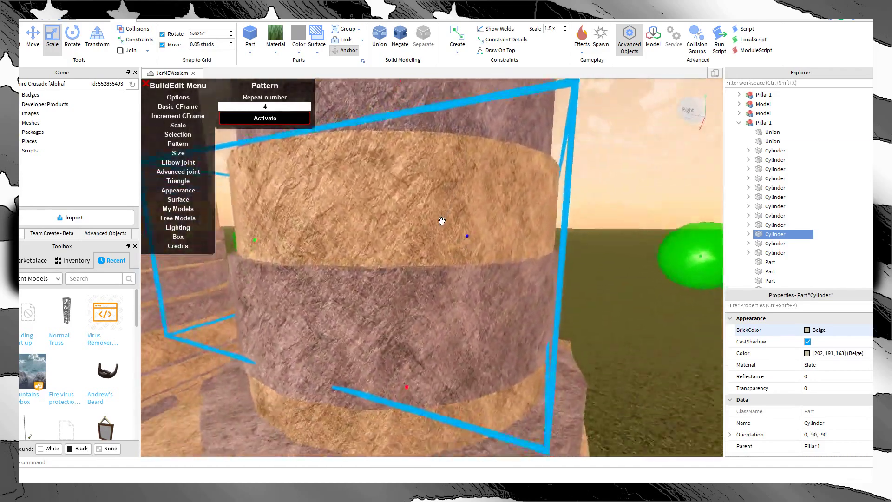
{"action": "left_click", "coordinate": [440, 384]}
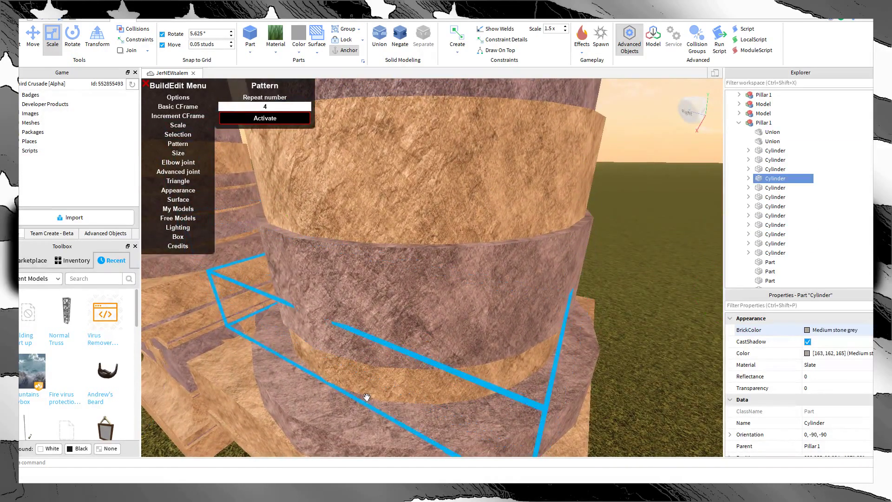
{"action": "key", "text": "Delete"}
{"action": "left_click", "coordinate": [431, 375]}
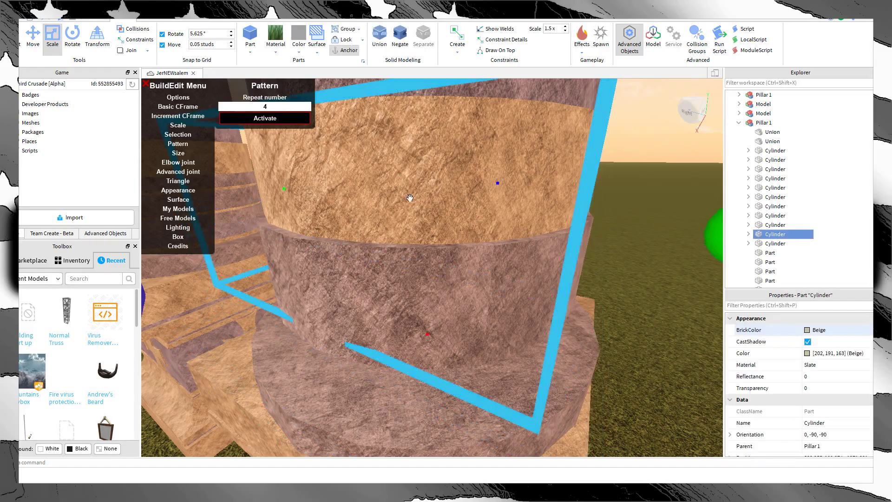
{"action": "left_click_drag", "start_coordinate": [432, 374], "coordinate": [436, 367]}
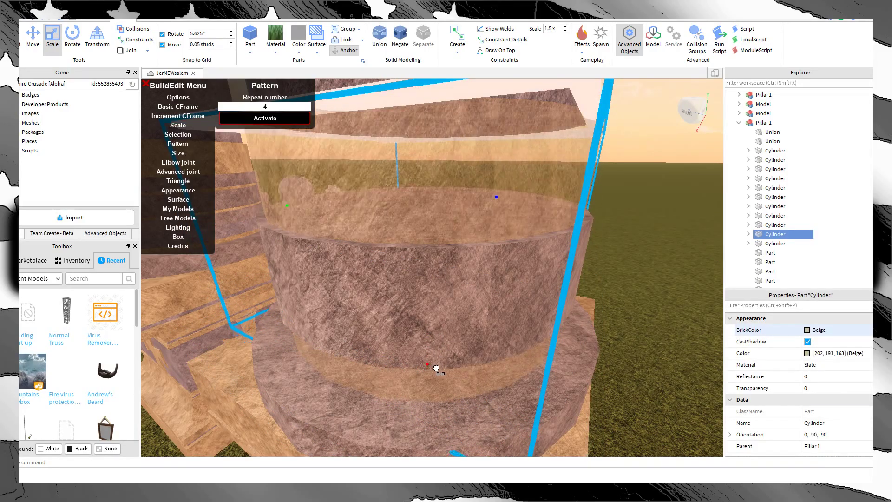
{"action": "scroll", "coordinate": [446, 369], "scroll_direction": "down", "scroll_amount": 5}
{"action": "right_click_drag", "start_coordinate": [452, 370], "coordinate": [475, 232]}
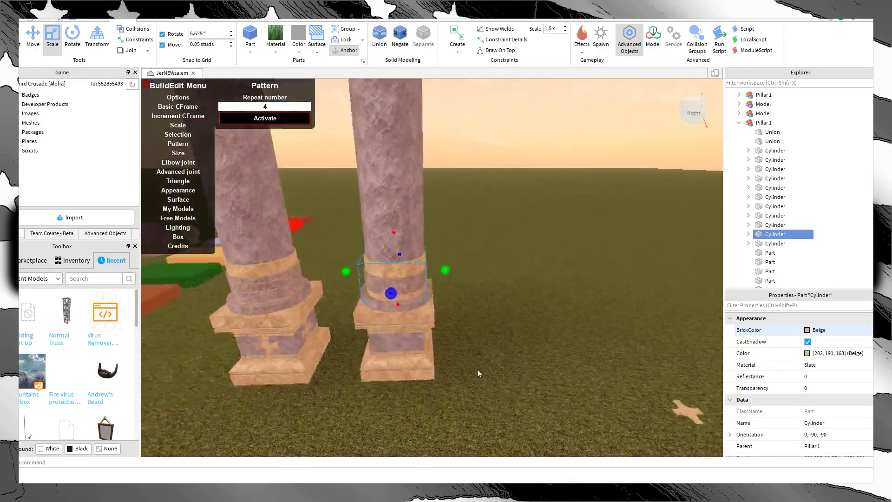
Step: Compare the pillar copy with the original Pillar 1, from the bases up to the capitals
{"action": "left_click", "coordinate": [477, 369]}
{"action": "scroll", "coordinate": [476, 370], "scroll_direction": "down", "scroll_amount": 3}
{"action": "scroll", "coordinate": [475, 368], "scroll_direction": "down", "scroll_amount": 5}
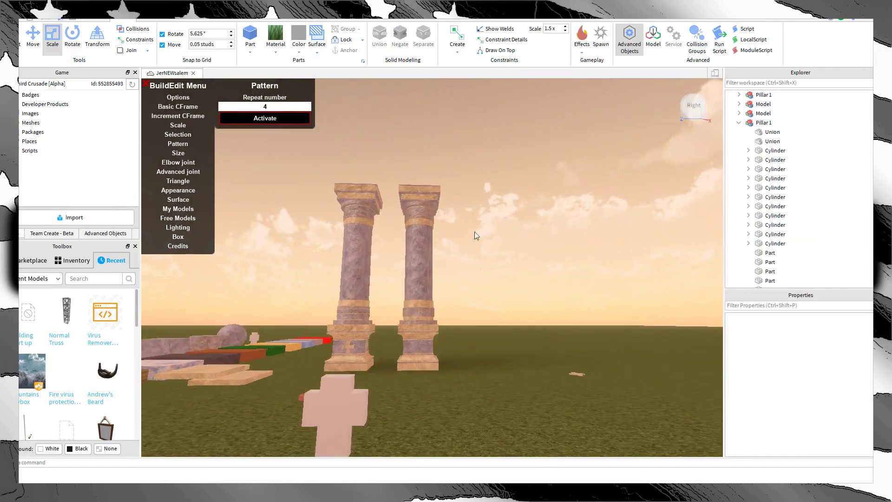
{"action": "left_click_drag", "start_coordinate": [501, 193], "coordinate": [397, 377]}
{"action": "left_click", "coordinate": [445, 387]}
{"action": "scroll", "coordinate": [441, 386], "scroll_direction": "up", "scroll_amount": 4}
{"action": "scroll", "coordinate": [386, 380], "scroll_direction": "down", "scroll_amount": 4}
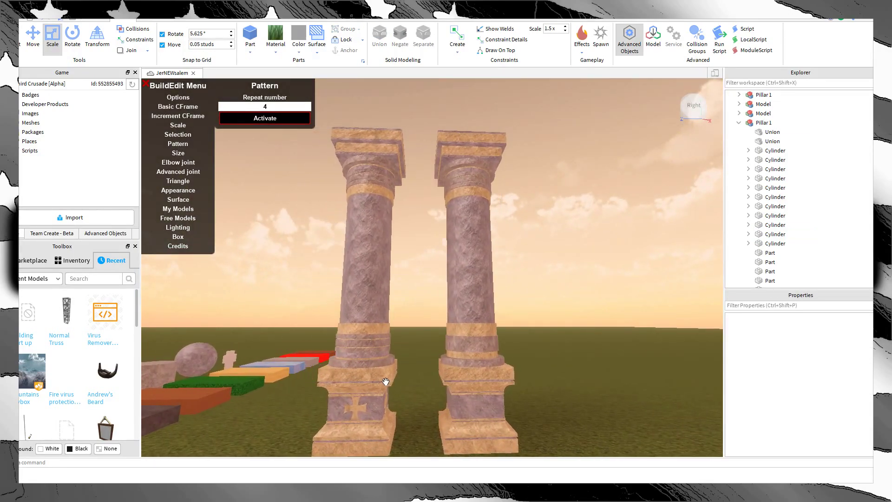
{"action": "right_click_drag", "start_coordinate": [405, 376], "coordinate": [403, 358]}
{"action": "scroll", "coordinate": [404, 359], "scroll_direction": "up", "scroll_amount": 4}
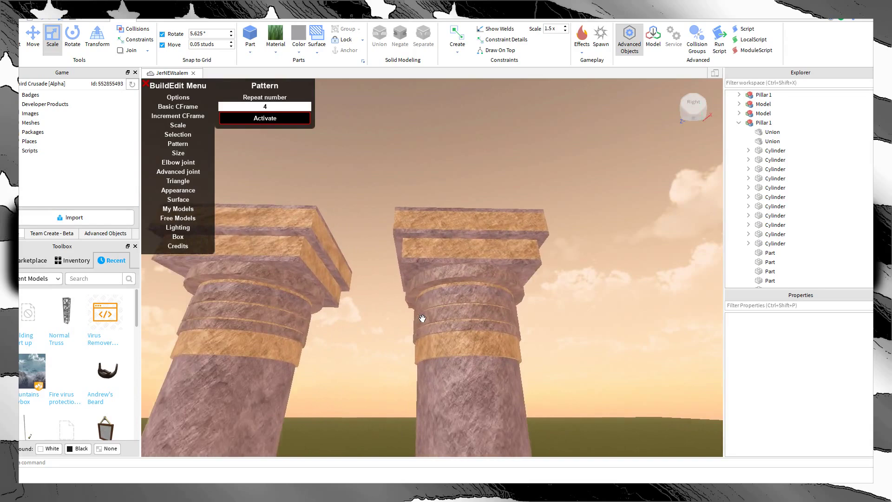
{"action": "scroll", "coordinate": [423, 318], "scroll_direction": "up", "scroll_amount": 1}
Step: Delete the two uppermost narrow slate rings beneath the capital of the pillar copy
{"action": "left_click", "coordinate": [492, 308]}
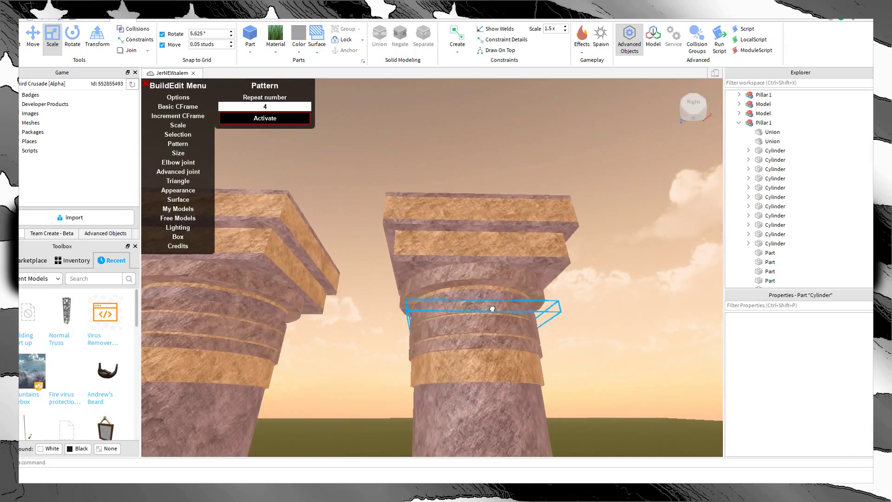
{"action": "left_click", "coordinate": [424, 297]}
{"action": "left_click", "coordinate": [607, 338]}
{"action": "scroll", "coordinate": [607, 338], "scroll_direction": "up", "scroll_amount": 3}
{"action": "right_click_drag", "start_coordinate": [608, 338], "coordinate": [614, 339]}
{"action": "scroll", "coordinate": [614, 339], "scroll_direction": "down", "scroll_amount": 3}
{"action": "left_click", "coordinate": [433, 269]}
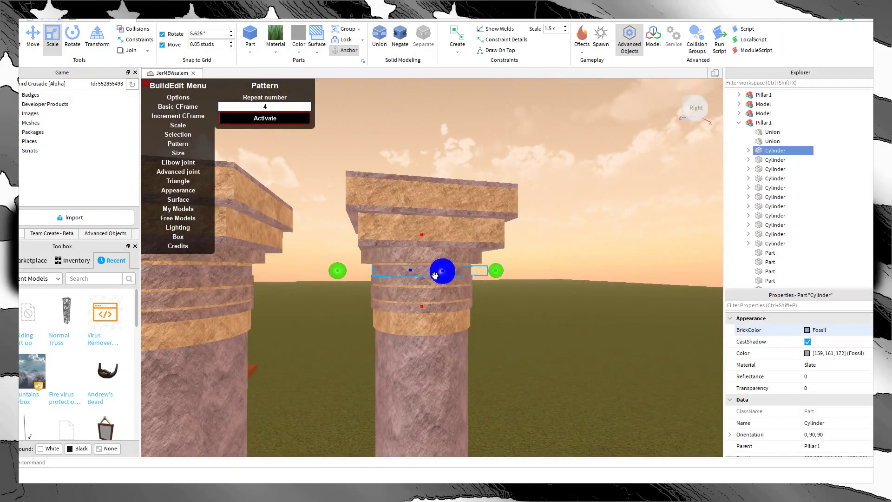
{"action": "left_click", "coordinate": [425, 282]}
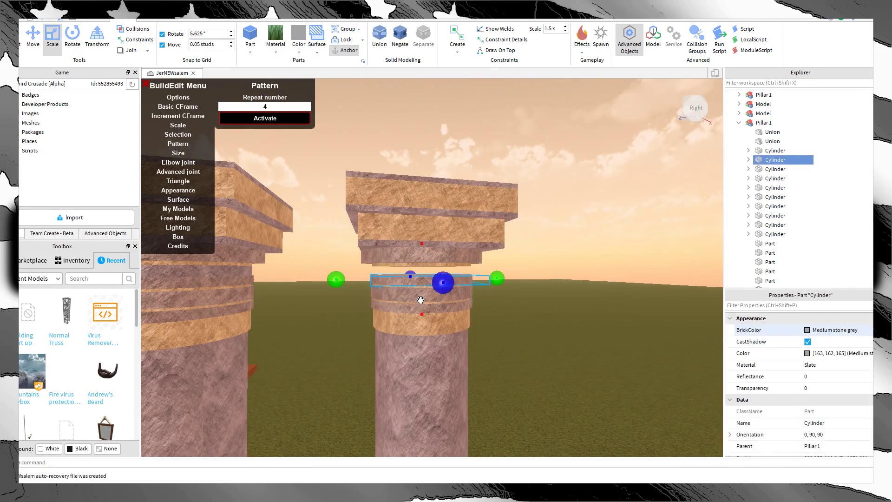
{"action": "key", "text": "Delete"}
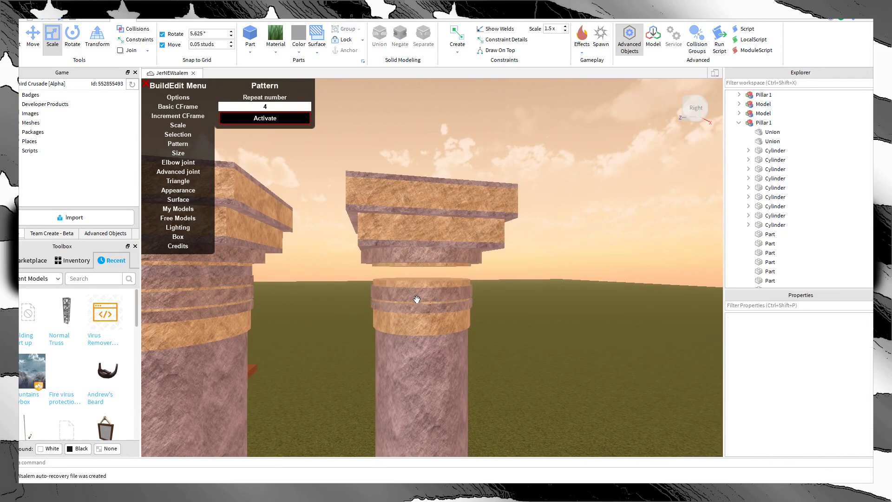
Step: Delete the thin beige ring under the copy's capital and stretch the beige band upward to meet the capital
{"action": "left_click", "coordinate": [411, 286]}
{"action": "left_click", "coordinate": [409, 263]}
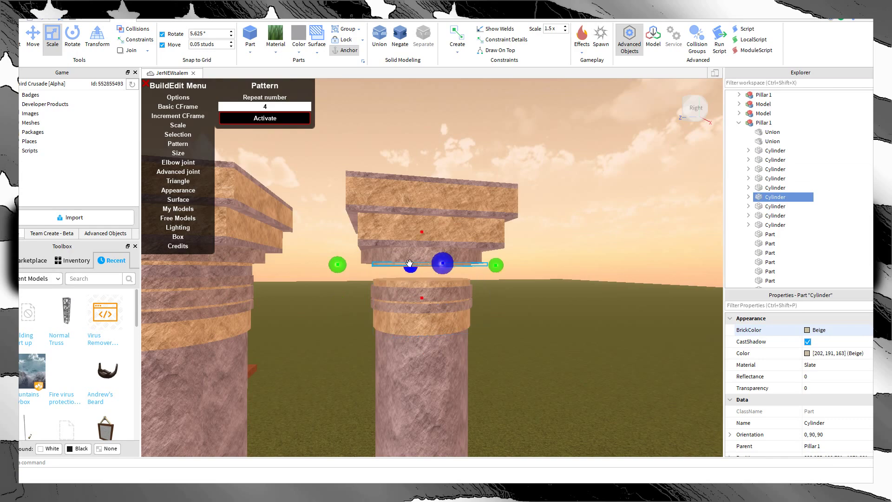
{"action": "key", "text": "Delete"}
{"action": "left_click", "coordinate": [417, 277]}
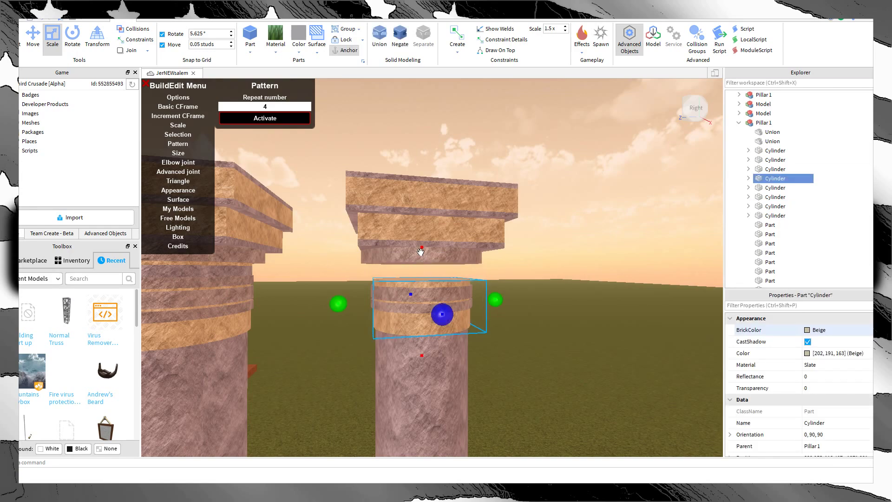
{"action": "mouse_move", "coordinate": [420, 254]}
{"action": "left_mouse_down"}
{"action": "mouse_move", "coordinate": [429, 232]}
{"action": "mouse_move", "coordinate": [419, 237]}
{"action": "left_mouse_up"}
{"action": "left_click", "coordinate": [427, 233]}
{"action": "left_click", "coordinate": [416, 264], "text": "alt"}
{"action": "left_click", "coordinate": [558, 273]}
{"action": "scroll", "coordinate": [558, 273], "scroll_direction": "up", "scroll_amount": 2}
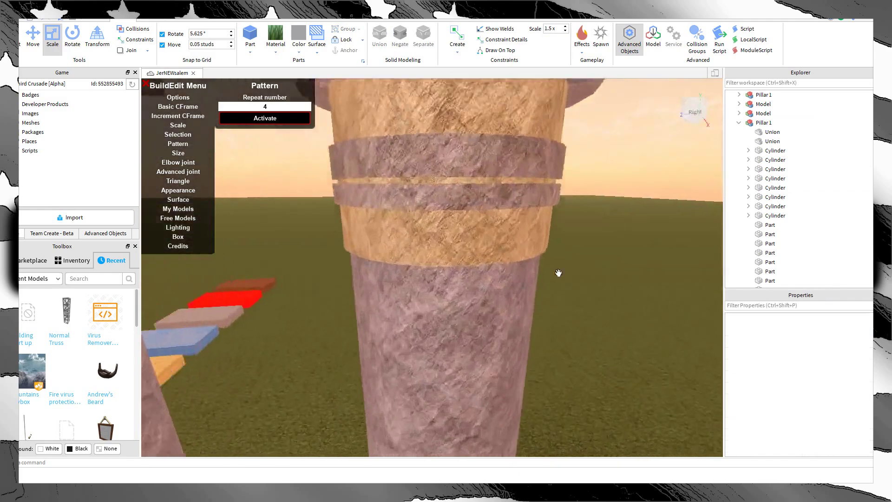
{"action": "scroll", "coordinate": [559, 274], "scroll_direction": "down", "scroll_amount": 5}
{"action": "right_click_drag", "start_coordinate": [558, 275], "coordinate": [559, 275]}
{"action": "scroll", "coordinate": [544, 279], "scroll_direction": "up", "scroll_amount": 5}
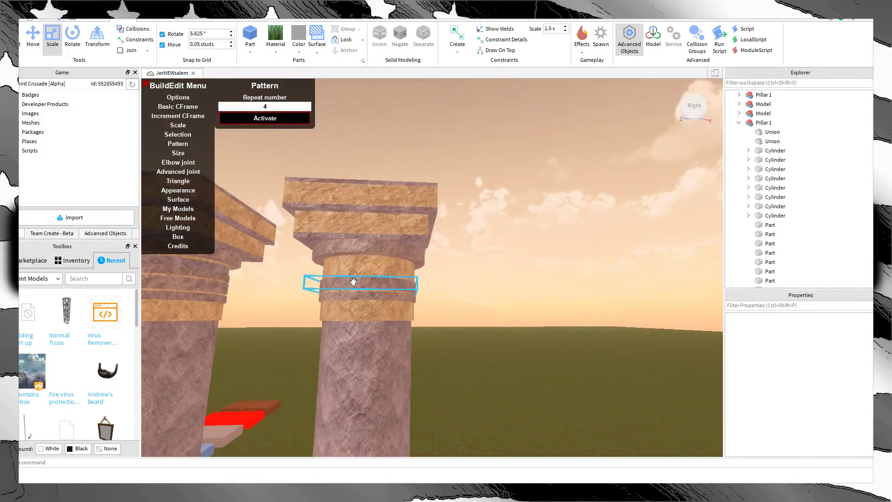
Step: Move the upper slate ring up to the top of the beige band, just beneath the copy's capital
{"action": "left_click", "coordinate": [353, 282]}
{"action": "left_click", "coordinate": [33, 37]}
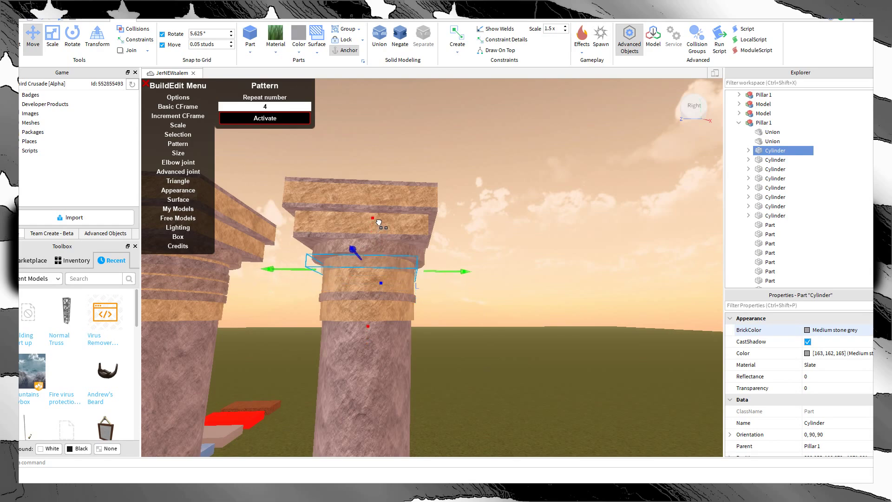
{"action": "left_click", "coordinate": [385, 284]}
{"action": "left_click", "coordinate": [377, 251]}
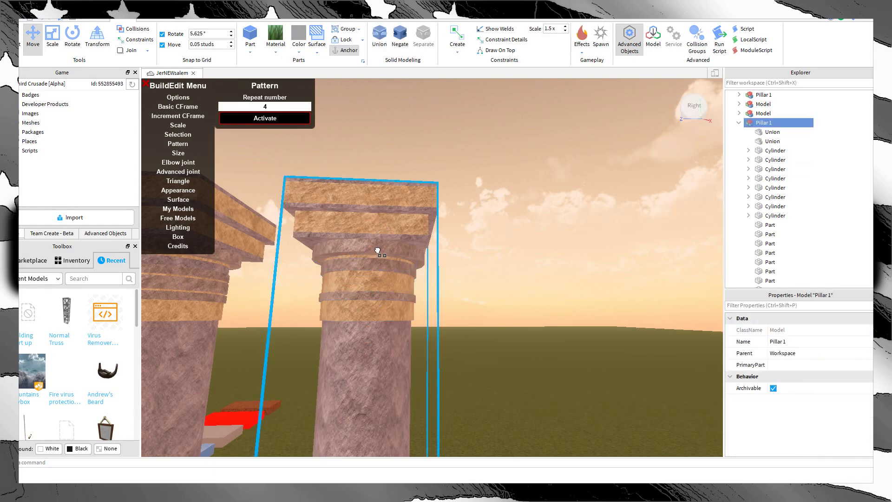
Step: Move the remaining lower slate ring down to the bottom edge of the beige band on the copy's upper shaft
{"action": "left_click", "coordinate": [366, 289]}
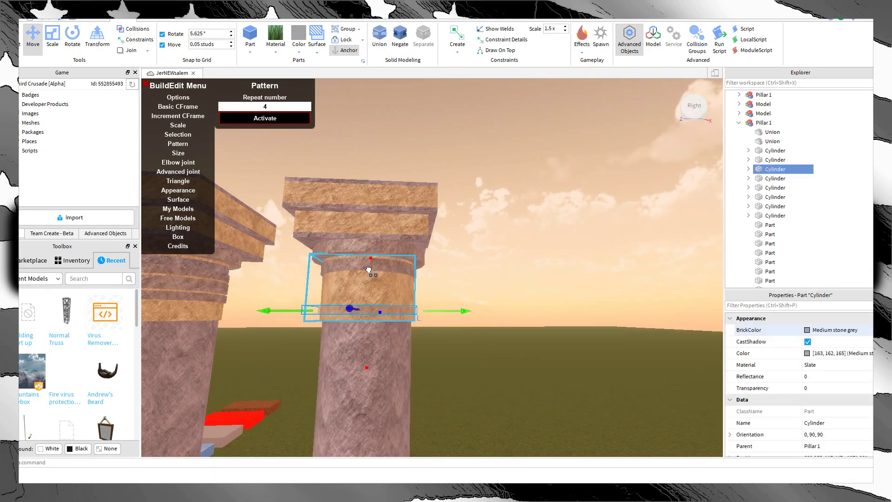
{"action": "left_click", "coordinate": [486, 283]}
{"action": "scroll", "coordinate": [486, 283], "scroll_direction": "down", "scroll_amount": 3}
{"action": "right_click_drag", "start_coordinate": [480, 283], "coordinate": [475, 282]}
{"action": "scroll", "coordinate": [475, 283], "scroll_direction": "up", "scroll_amount": 3}
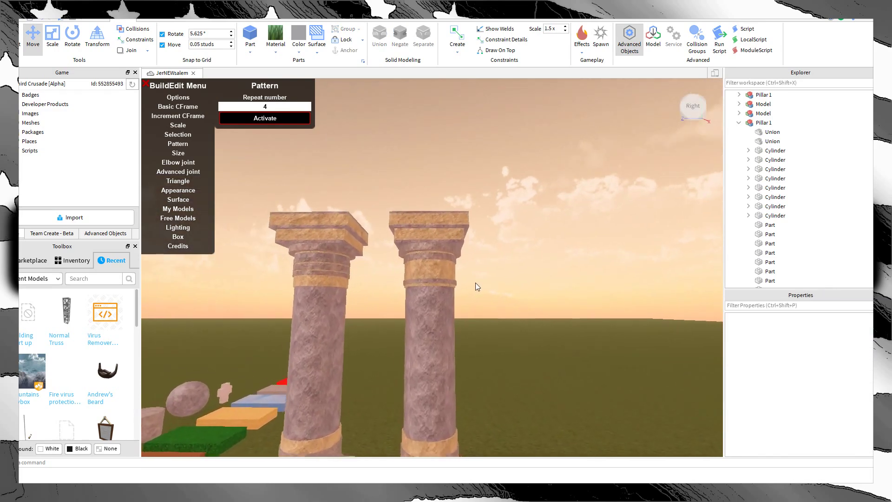
{"action": "left_click", "coordinate": [451, 294]}
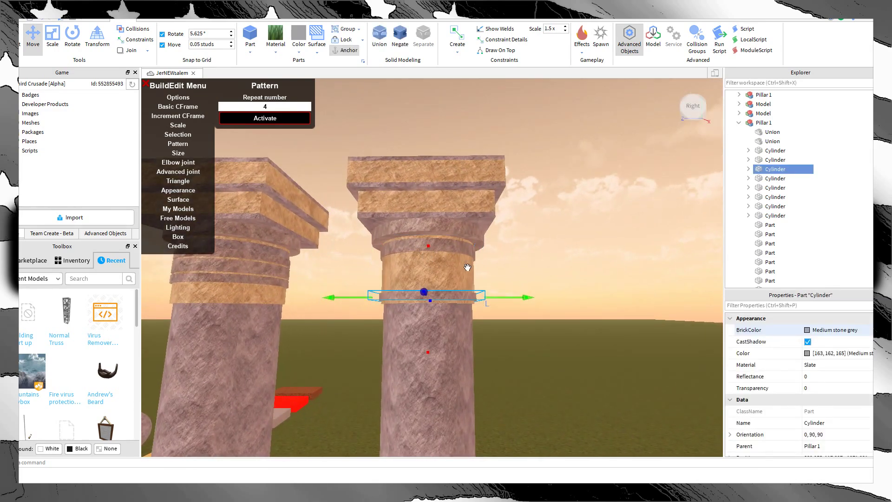
{"action": "left_click", "coordinate": [558, 270]}
{"action": "scroll", "coordinate": [558, 271], "scroll_direction": "down", "scroll_amount": 10}
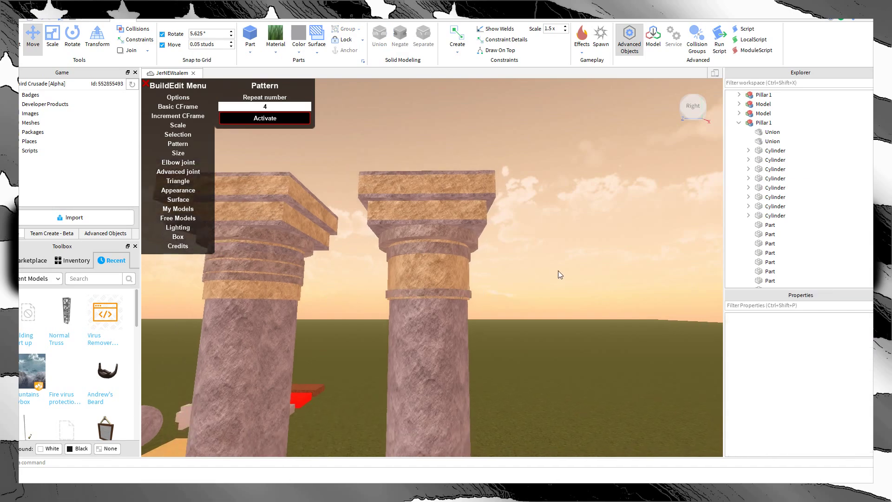
{"action": "scroll", "coordinate": [556, 277], "scroll_direction": "up", "scroll_amount": 10}
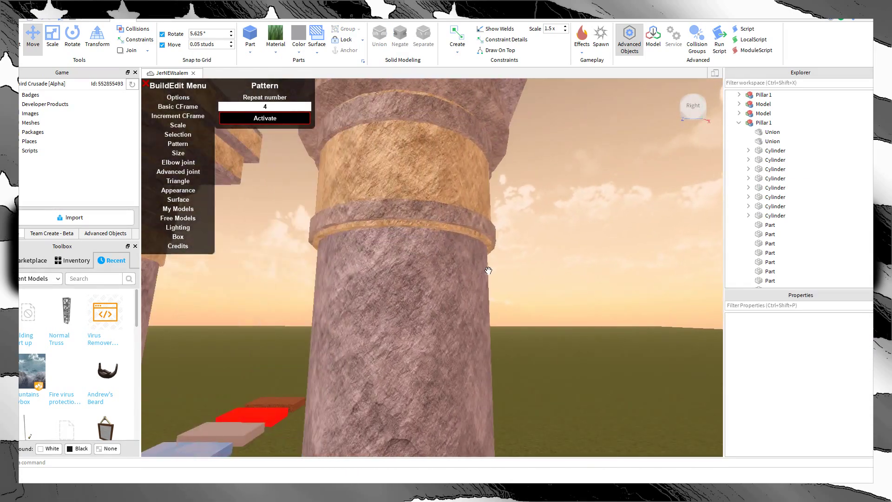
Step: Duplicate the lower slate ring on the copy's upper shaft and place the duplicate slightly lower
{"action": "left_click", "coordinate": [437, 211]}
{"action": "key", "text": "ctrl+d"}
{"action": "left_click_drag", "start_coordinate": [409, 160], "coordinate": [401, 183]}
{"action": "left_click", "coordinate": [606, 235]}
{"action": "scroll", "coordinate": [606, 236], "scroll_direction": "down", "scroll_amount": 10}
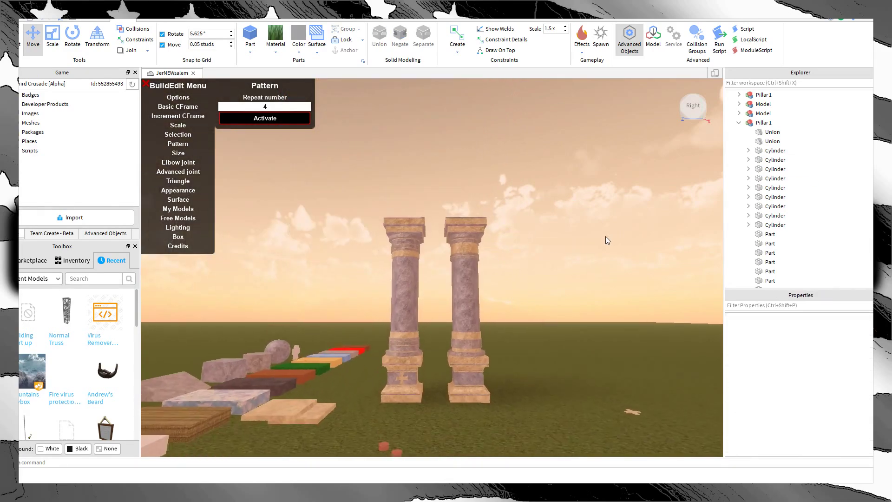
Step: Examine the slate rings and beige band beneath the copy's capital up close, then compare both columns from a distance
{"action": "scroll", "coordinate": [605, 236], "scroll_direction": "down", "scroll_amount": 3}
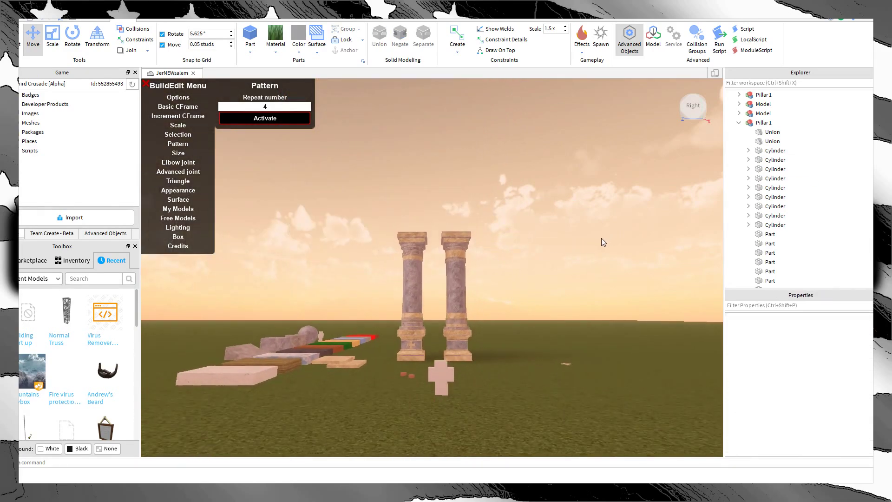
{"action": "scroll", "coordinate": [599, 238], "scroll_direction": "up", "scroll_amount": 6}
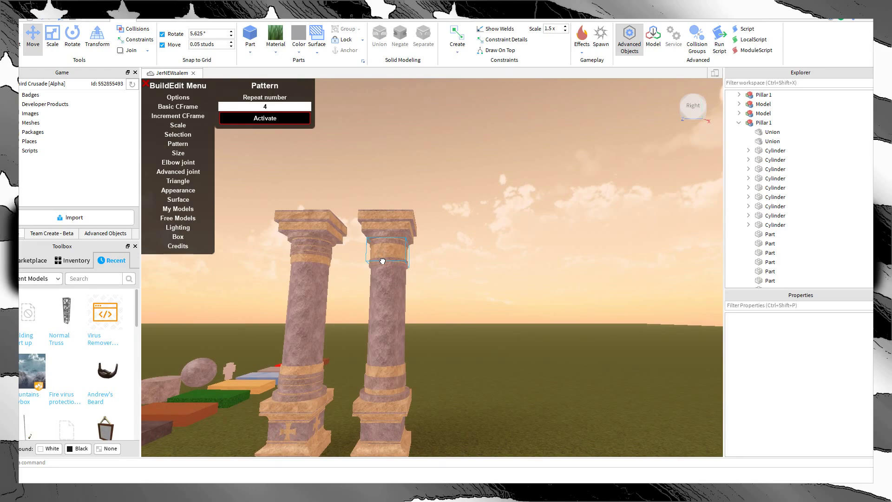
{"action": "left_click", "coordinate": [382, 261]}
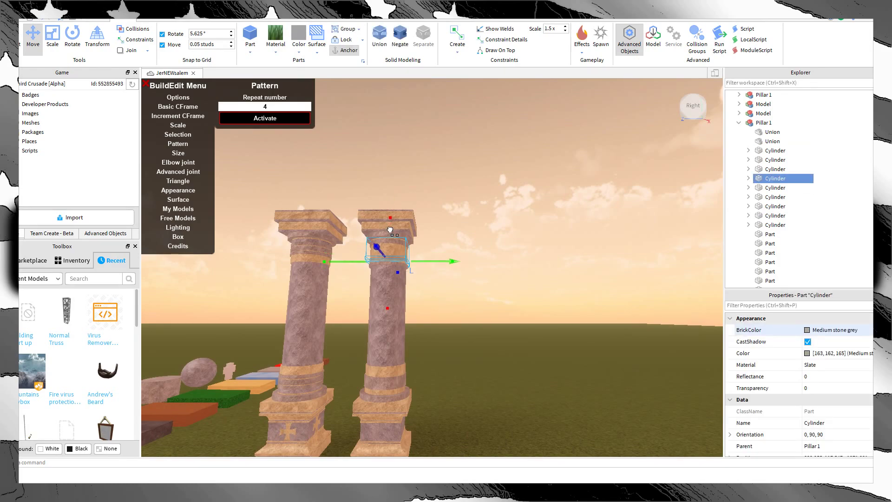
{"action": "left_click", "coordinate": [478, 239]}
{"action": "scroll", "coordinate": [413, 251], "scroll_direction": "up", "scroll_amount": 8}
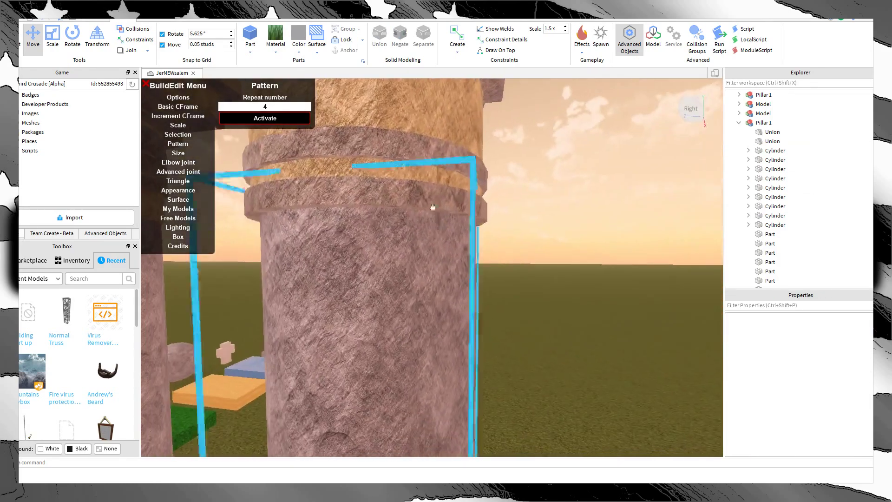
{"action": "left_click", "coordinate": [433, 207]}
{"action": "scroll", "coordinate": [432, 207], "scroll_direction": "down", "scroll_amount": 5}
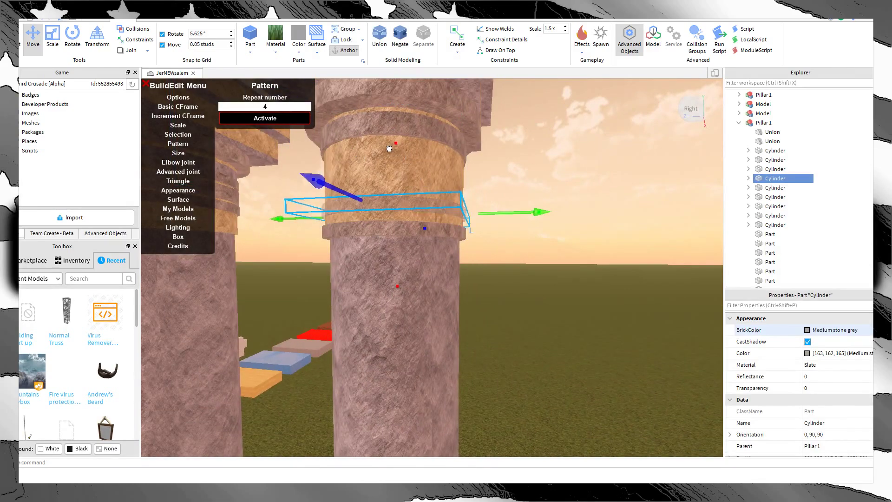
{"action": "left_click", "coordinate": [587, 207]}
{"action": "scroll", "coordinate": [582, 199], "scroll_direction": "down", "scroll_amount": 6}
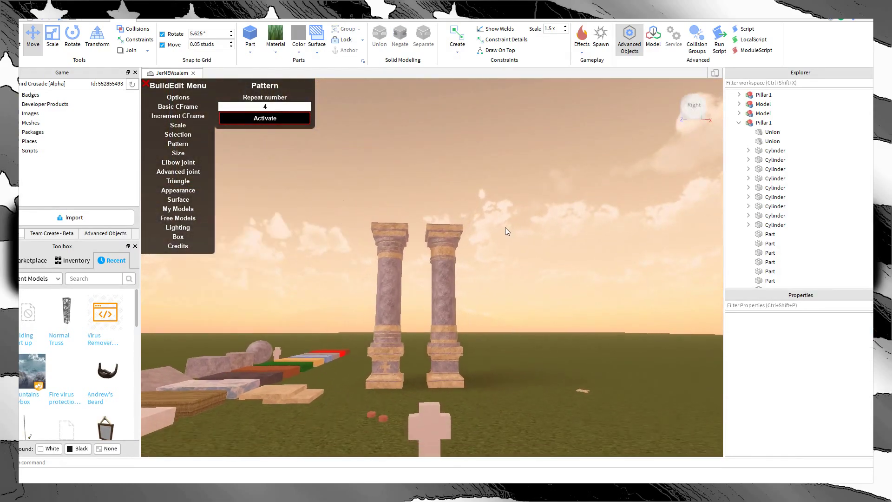
{"action": "key", "text": "d"}
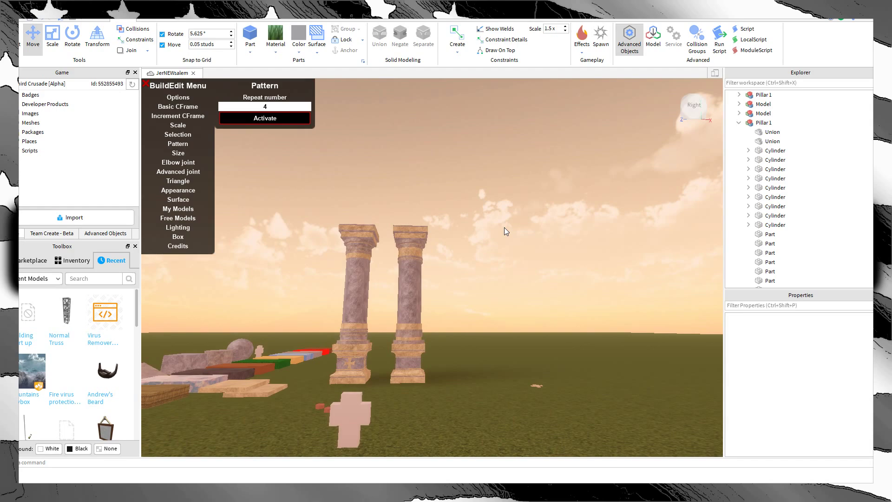
{"action": "key", "text": "a"}
{"action": "key", "text": "w"}
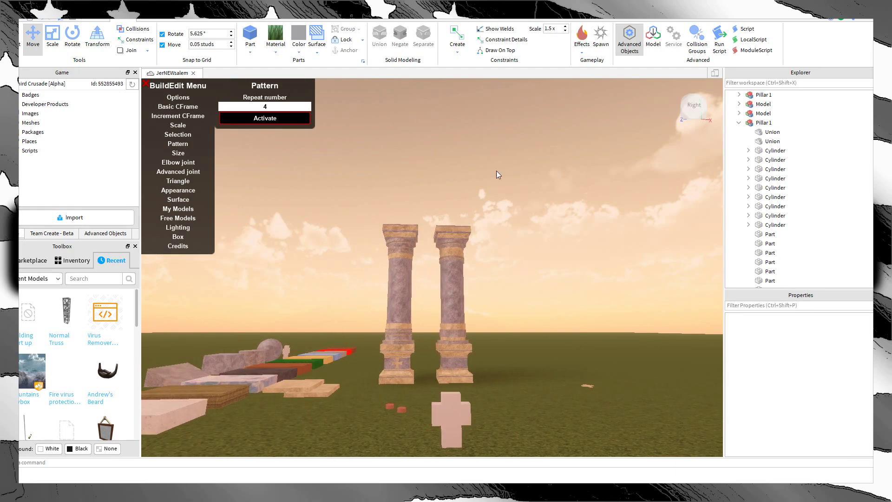
Step: Scale the middle slate ring beneath the capital of the column with crosses slightly thinner from its upper and lower faces
{"action": "right_click_drag", "start_coordinate": [437, 252], "coordinate": [436, 252]}
{"action": "key", "text": "w"}
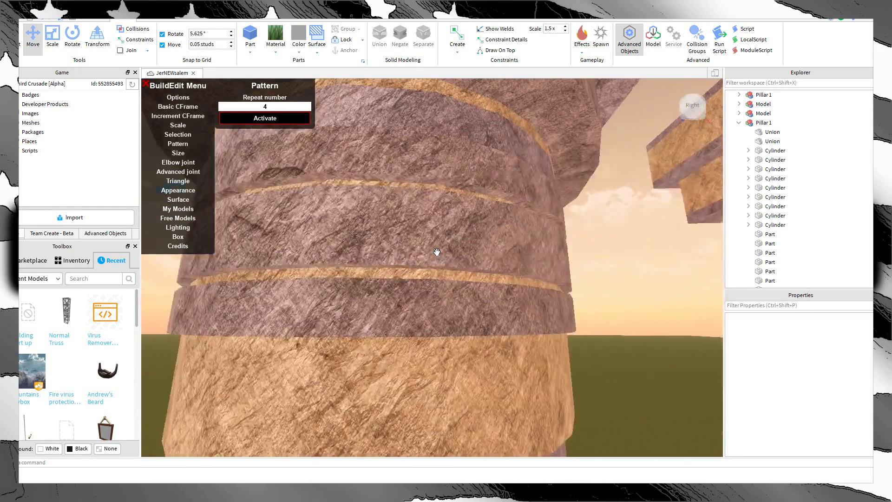
{"action": "left_click", "coordinate": [436, 252]}
{"action": "key", "text": "s"}
{"action": "left_click", "coordinate": [55, 46]}
{"action": "left_click_drag", "start_coordinate": [411, 208], "coordinate": [408, 214]}
{"action": "left_click_drag", "start_coordinate": [411, 348], "coordinate": [412, 345]}
{"action": "left_click", "coordinate": [562, 343]}
Step: Scale the middle slate ring on the lower shaft of the column with crosses slightly thinner from its upper and lower faces
{"action": "key", "text": "s"}
{"action": "right_click_drag", "start_coordinate": [562, 343], "coordinate": [543, 324]}
{"action": "key", "text": "w"}
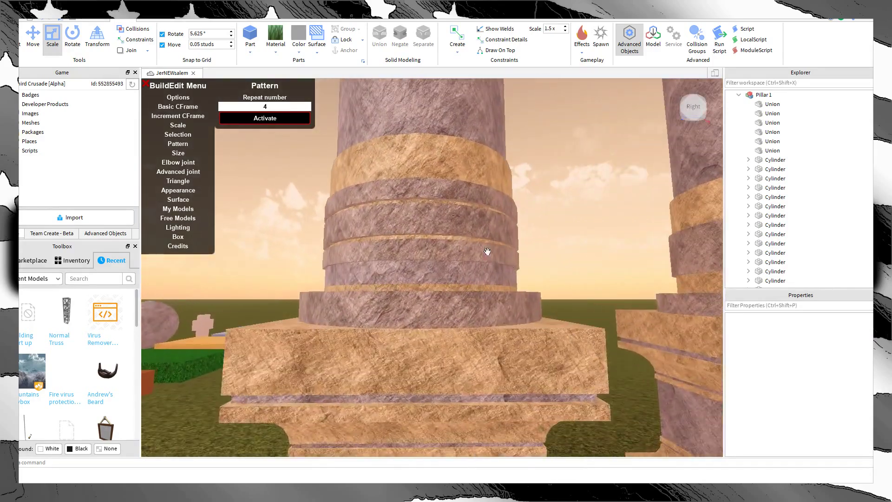
{"action": "left_click", "coordinate": [460, 227]}
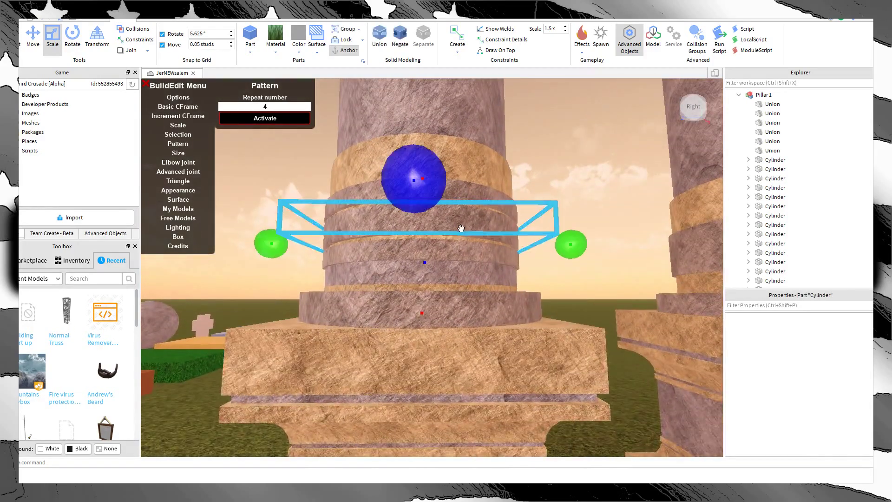
{"action": "left_click_drag", "start_coordinate": [418, 314], "coordinate": [422, 313]}
{"action": "right_click_drag", "start_coordinate": [422, 312], "coordinate": [413, 170]}
{"action": "key", "text": "d"}
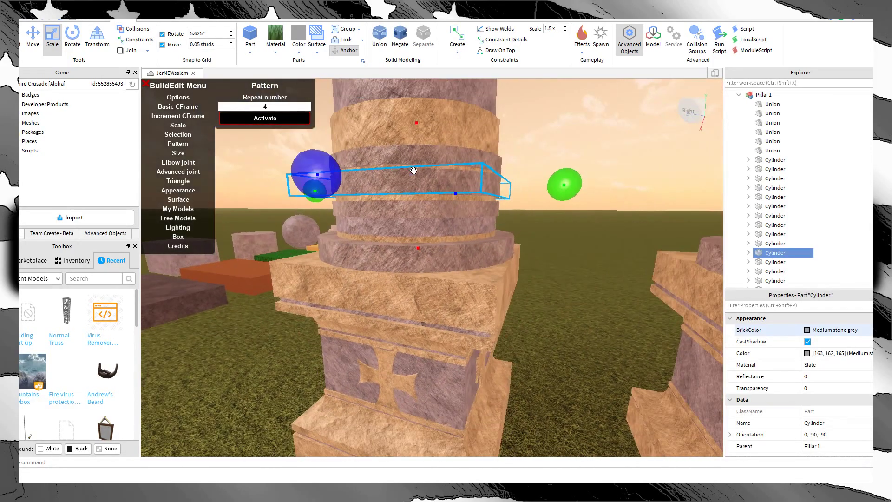
{"action": "left_click_drag", "start_coordinate": [418, 121], "coordinate": [421, 128]}
{"action": "key", "text": "s"}
{"action": "left_click", "coordinate": [520, 318]}
Step: Examine the column with crosses and its simplified copy side by side from a distance
{"action": "right_click_drag", "start_coordinate": [521, 318], "coordinate": [524, 306]}
{"action": "key", "text": "e"}
{"action": "key", "text": "w"}
{"action": "key", "text": "a"}
{"action": "key", "text": "s"}
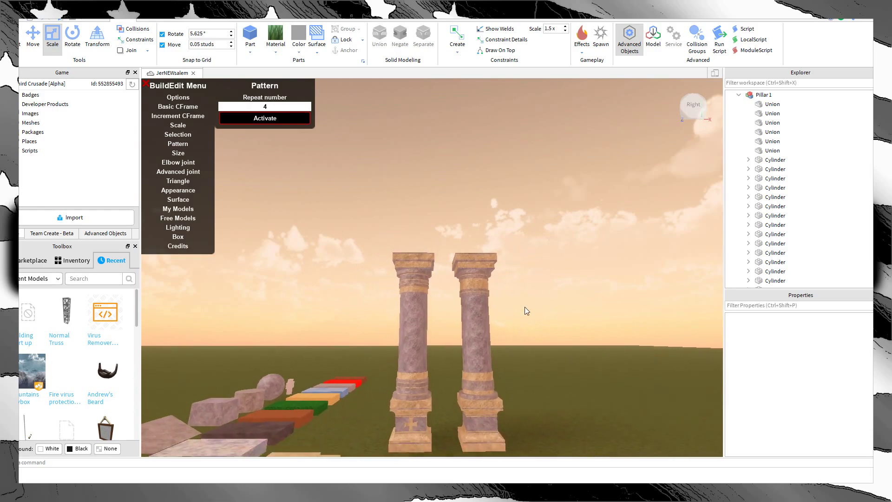
{"action": "key", "text": "d"}
{"action": "left_click_drag", "start_coordinate": [522, 230], "coordinate": [432, 398]}
{"action": "left_click", "coordinate": [388, 355]}
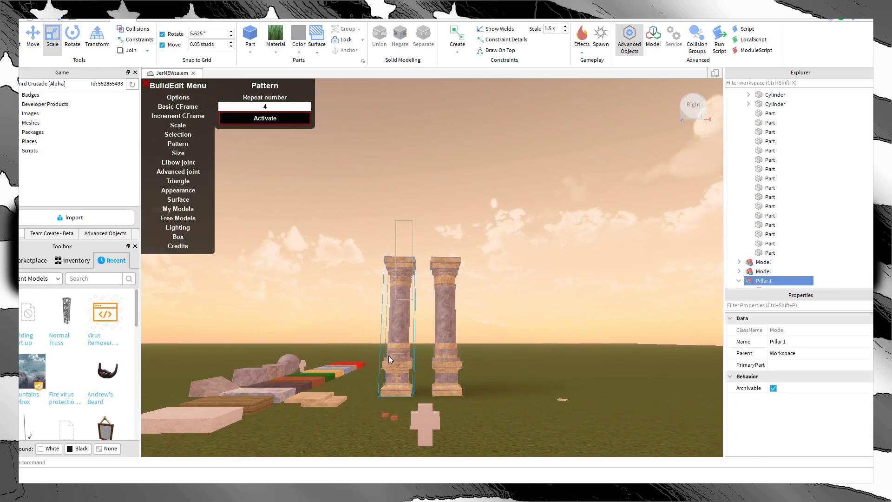
{"action": "left_click", "coordinate": [310, 291]}
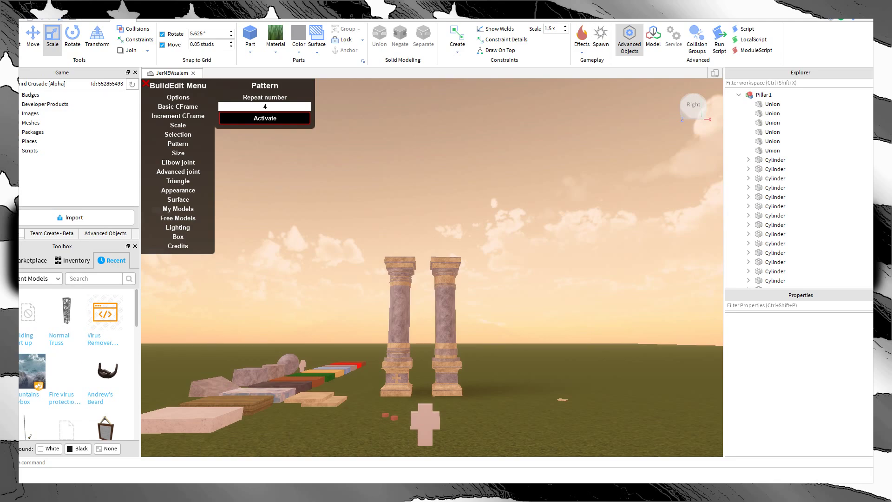
Step: Rename the simplified column without crosses as Pillar 2
{"action": "right_click_drag", "start_coordinate": [179, 263], "coordinate": [139, 367]}
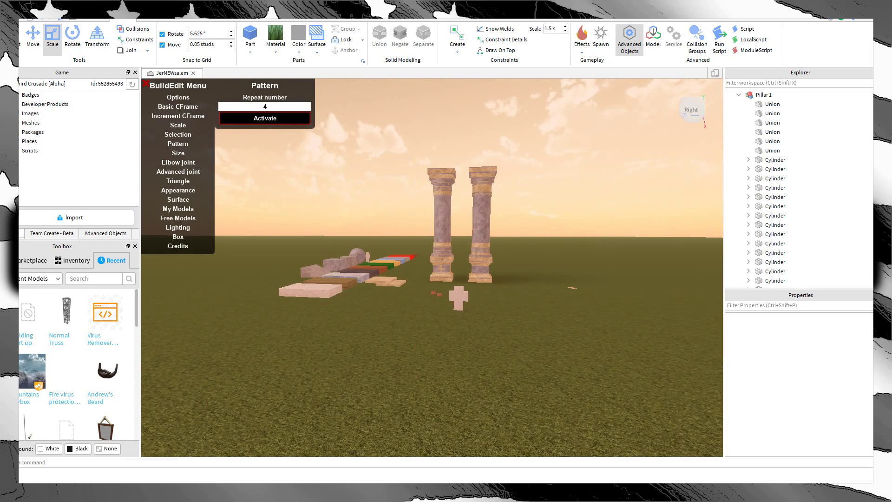
{"action": "key", "text": "s"}
{"action": "key", "text": "d"}
{"action": "key", "text": "w"}
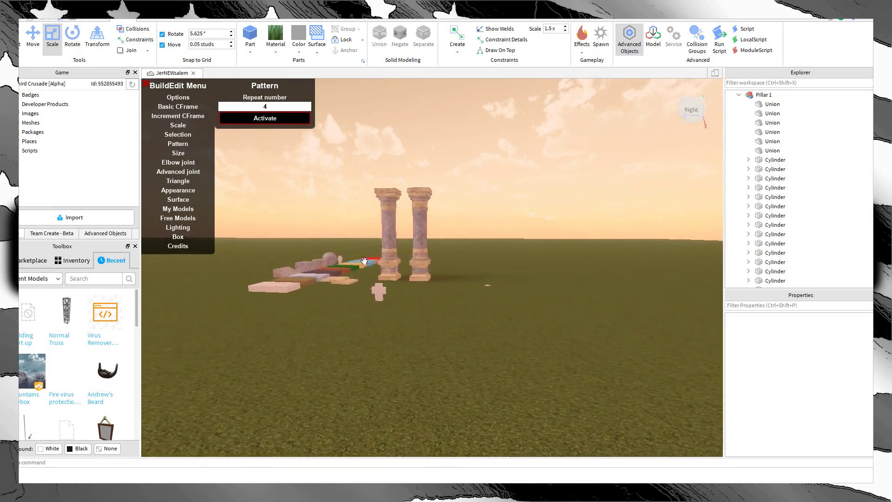
{"action": "right_click_drag", "start_coordinate": [364, 260], "coordinate": [341, 233]}
{"action": "key", "text": "w"}
{"action": "left_click", "coordinate": [763, 95]}
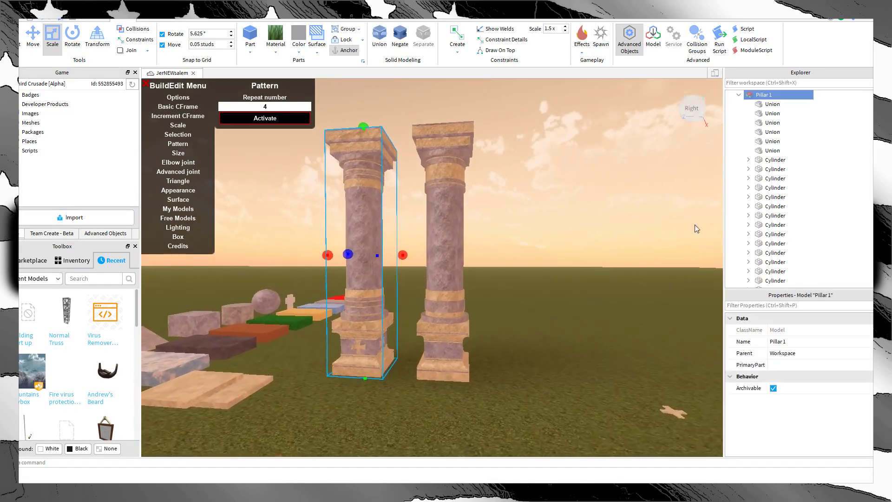
{"action": "left_click", "coordinate": [463, 274]}
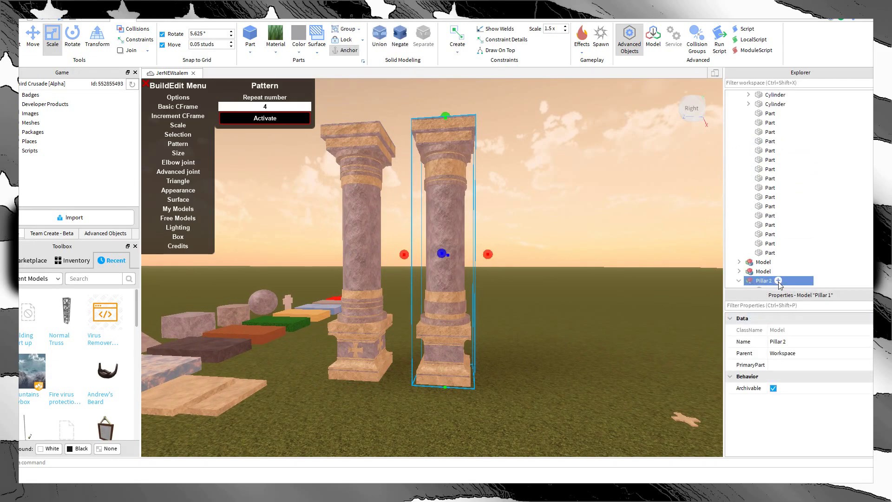
{"action": "left_click", "coordinate": [529, 269]}
Step: Compare the shaft rings and bases of Pillar 1 and Pillar 2 up close and from above
{"action": "key", "text": "w"}
{"action": "key", "text": "a"}
{"action": "key", "text": "s"}
{"action": "key", "text": "d"}
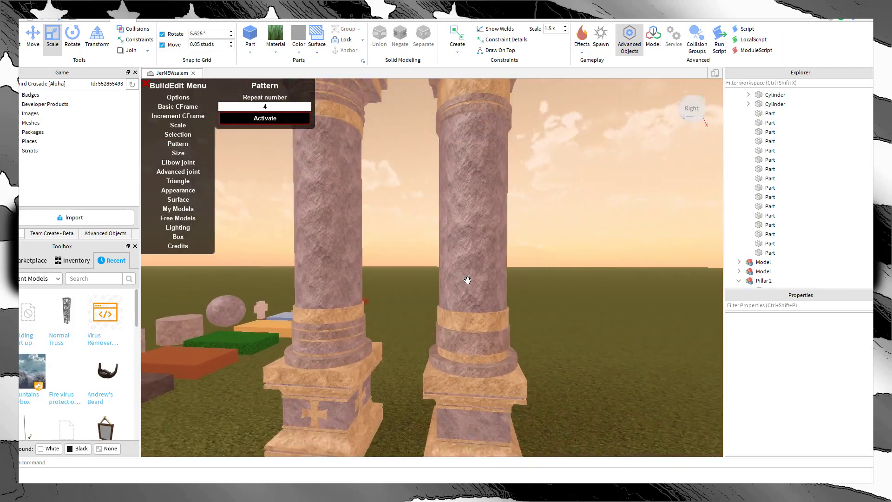
{"action": "left_click", "coordinate": [470, 281]}
{"action": "left_click", "coordinate": [527, 339]}
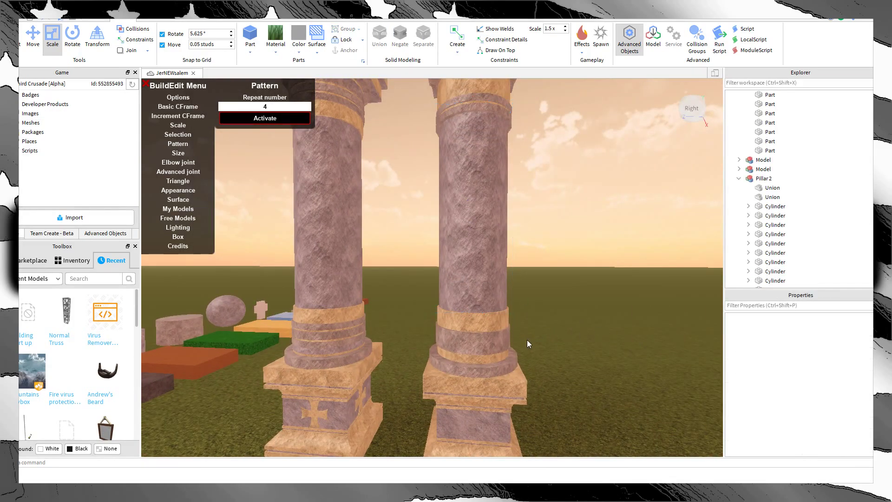
{"action": "left_click", "coordinate": [508, 339]}
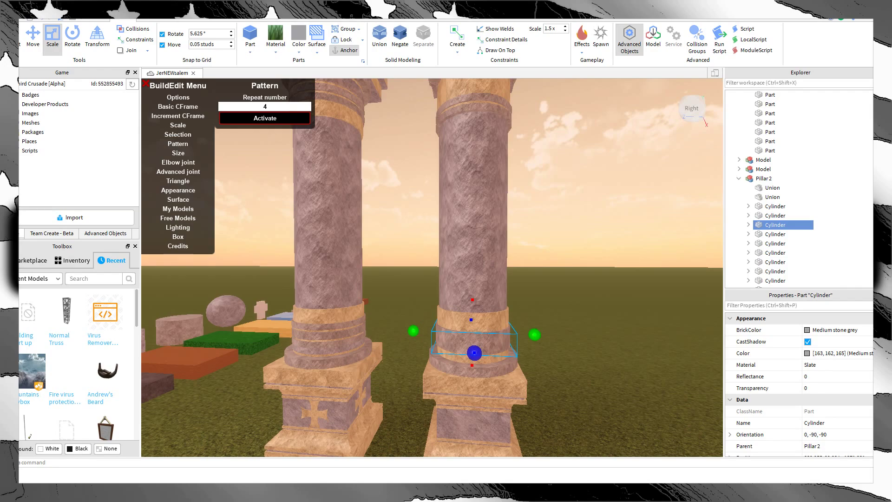
{"action": "right_click_drag", "start_coordinate": [432, 186], "coordinate": [436, 238]}
{"action": "scroll", "coordinate": [436, 239], "scroll_direction": "down", "scroll_amount": 4}
{"action": "left_click", "coordinate": [444, 205]}
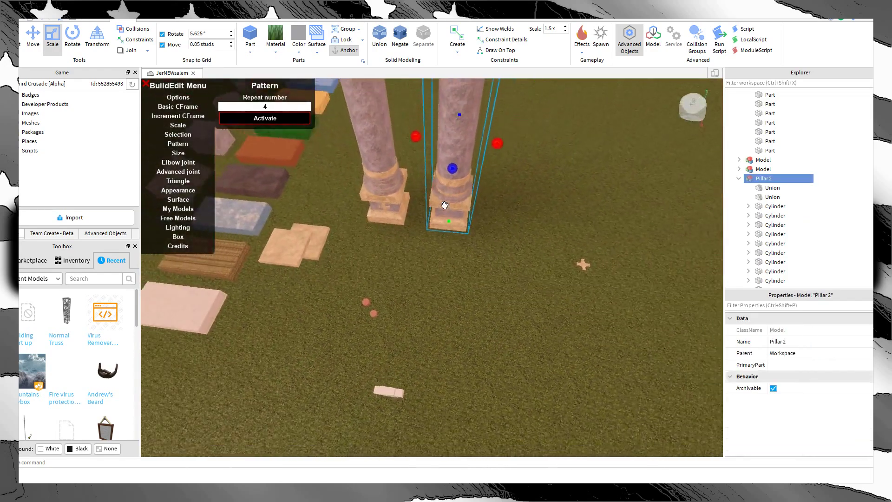
{"action": "scroll", "coordinate": [444, 232], "scroll_direction": "down", "scroll_amount": 6}
{"action": "left_click", "coordinate": [445, 288]}
{"action": "scroll", "coordinate": [428, 225], "scroll_direction": "up", "scroll_amount": 2}
{"action": "left_click", "coordinate": [427, 224]}
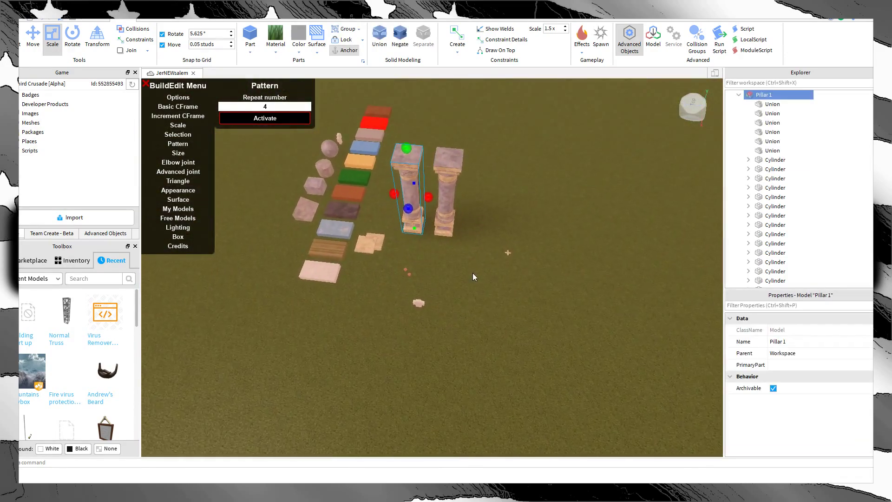
{"action": "scroll", "coordinate": [473, 272], "scroll_direction": "up", "scroll_amount": 3}
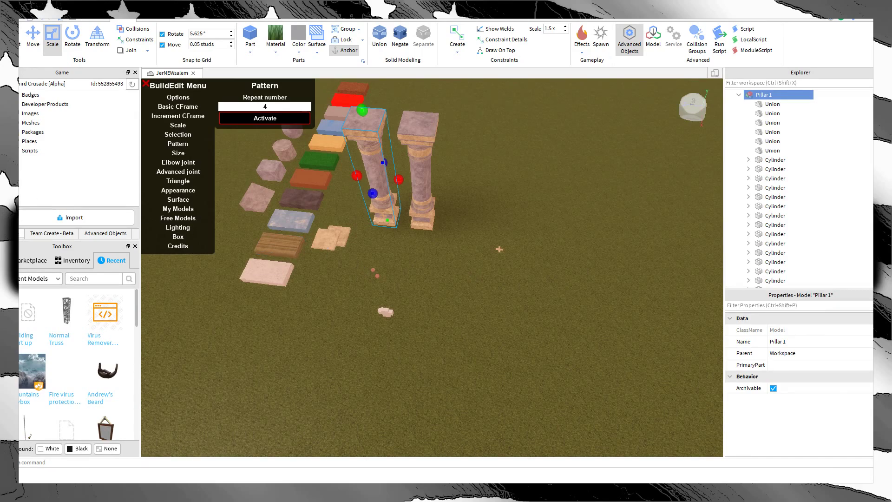
Step: Select Pillar 1 and Pillar 2 together and paste a copy of both columns
{"action": "right_click_drag", "start_coordinate": [432, 334], "coordinate": [437, 297]}
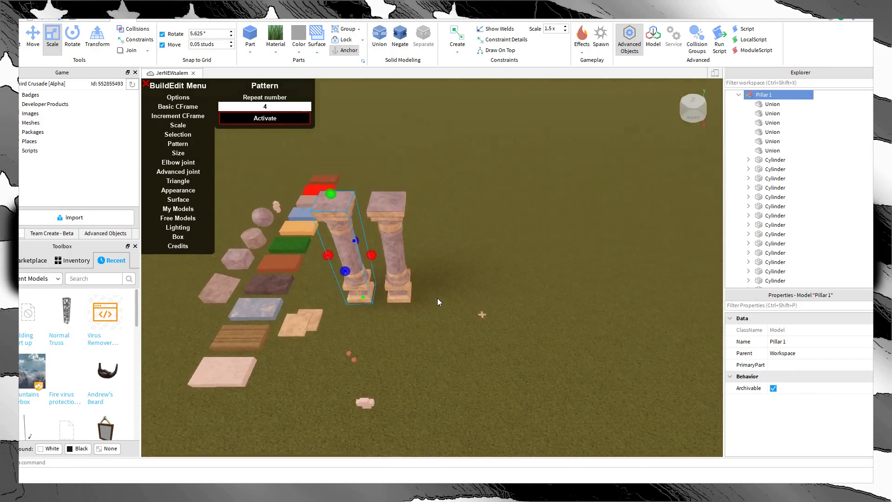
{"action": "scroll", "coordinate": [436, 297], "scroll_direction": "up", "scroll_amount": 1}
{"action": "left_click", "coordinate": [403, 292], "text": "ctrl"}
{"action": "left_click", "coordinate": [427, 308]}
{"action": "scroll", "coordinate": [350, 303], "scroll_direction": "up", "scroll_amount": 3}
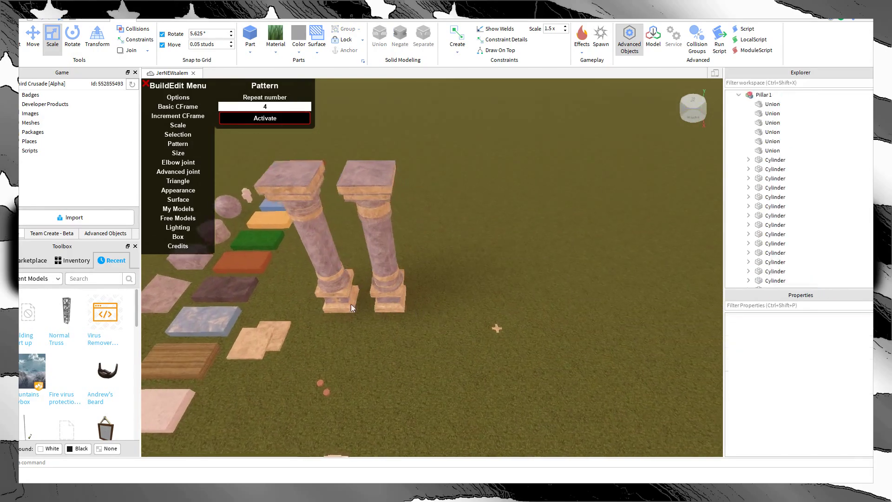
{"action": "left_click", "coordinate": [343, 301]}
{"action": "left_click", "coordinate": [443, 319], "text": "ctrl"}
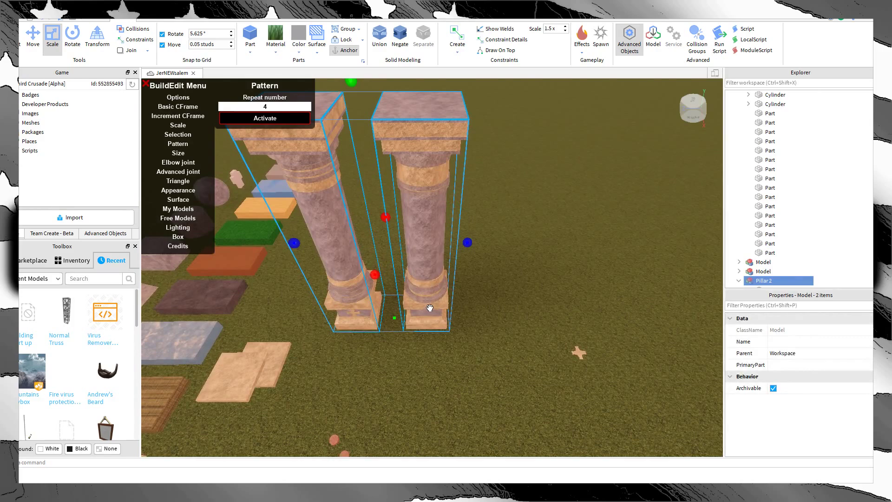
{"action": "key", "text": "ctrl+v"}
{"action": "scroll", "coordinate": [430, 308], "scroll_direction": "down", "scroll_amount": 3}
{"action": "left_click_drag", "start_coordinate": [458, 328], "coordinate": [460, 323]}
{"action": "key", "text": "ctrl+z"}
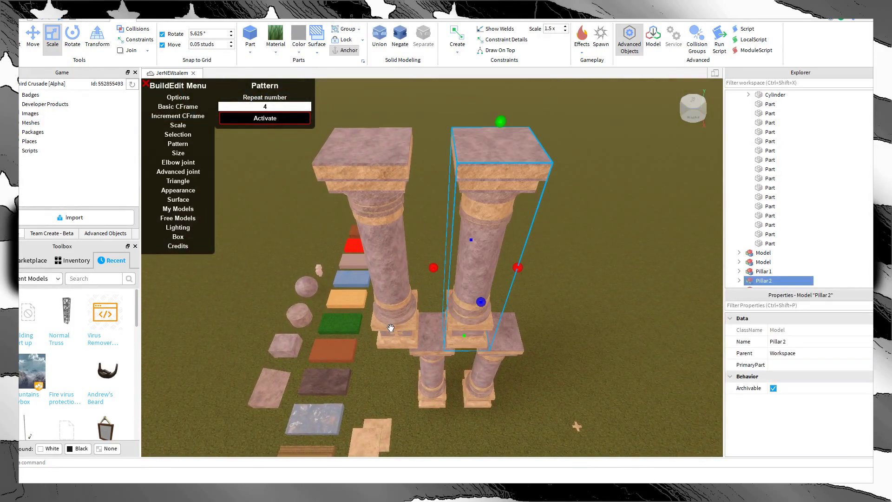
Step: Delete the pasted copy of Pillar 2 and place the pasted Pillar 1 on the open ground away from the originals
{"action": "key", "text": "Delete"}
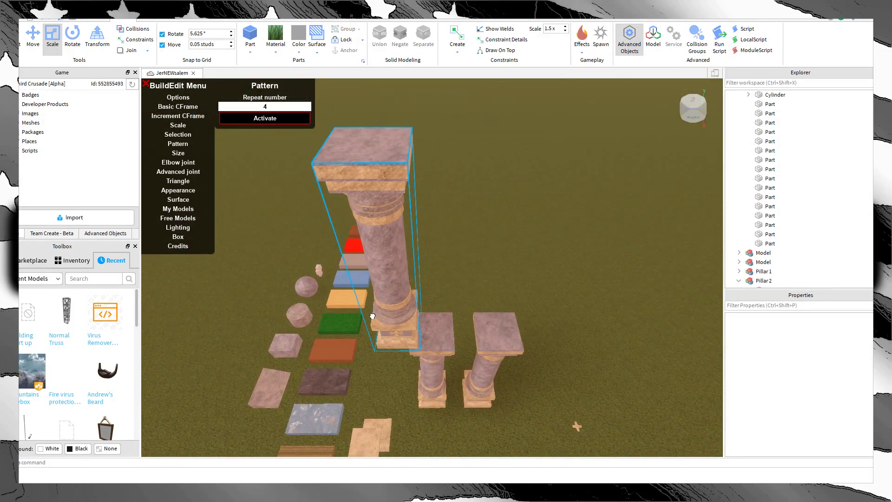
{"action": "key", "text": "d"}
{"action": "left_click_drag", "start_coordinate": [413, 324], "coordinate": [478, 206]}
{"action": "right_click_drag", "start_coordinate": [478, 206], "coordinate": [422, 180]}
{"action": "key", "text": "a"}
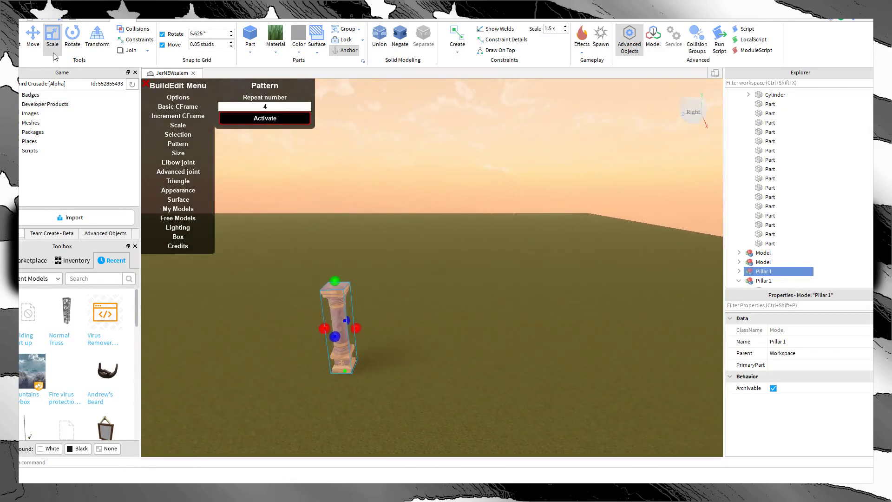
Step: Duplicate the isolated Pillar 1 and move the duplicate sideways so the two stand next to each other
{"action": "left_click", "coordinate": [40, 46]}
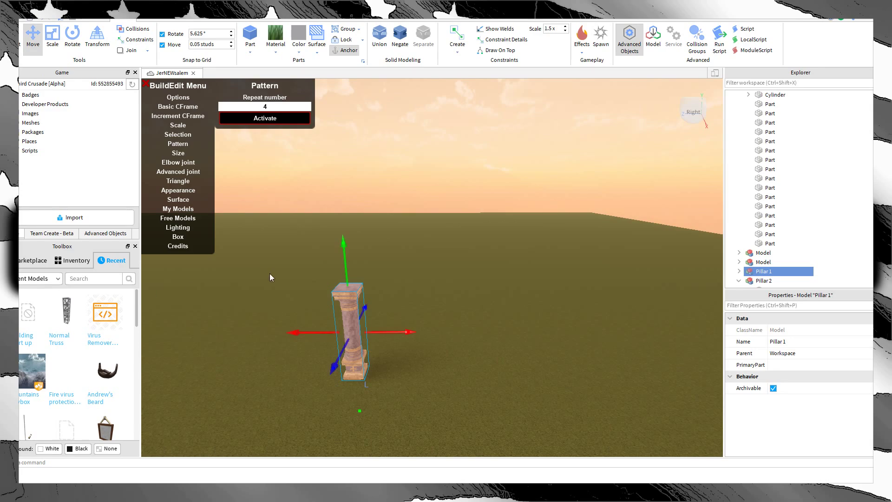
{"action": "right_click_drag", "start_coordinate": [375, 253], "coordinate": [374, 253]}
{"action": "key", "text": "ctrl+d"}
{"action": "left_click_drag", "start_coordinate": [383, 289], "coordinate": [467, 305]}
{"action": "right_click_drag", "start_coordinate": [467, 306], "coordinate": [467, 306]}
{"action": "scroll", "coordinate": [467, 306], "scroll_direction": "down", "scroll_amount": 6}
{"action": "left_click_drag", "start_coordinate": [507, 198], "coordinate": [502, 147]}
{"action": "left_click", "coordinate": [501, 207]}
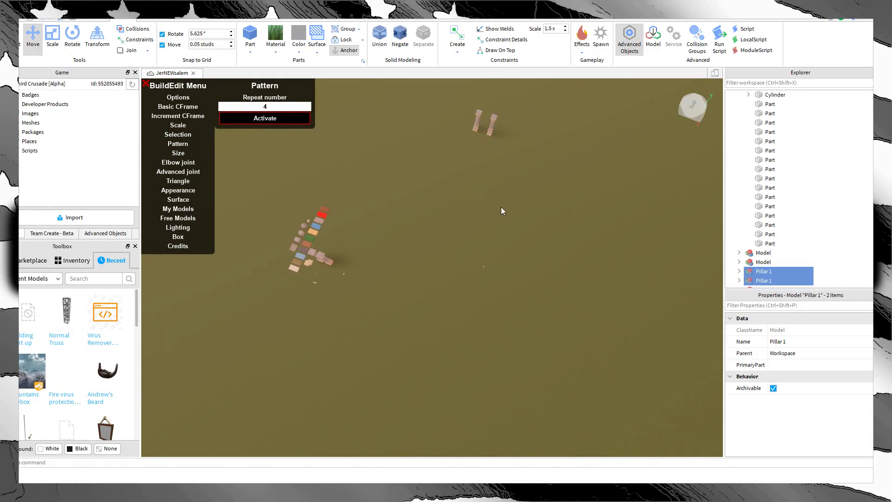
Step: Rotate one of the two isolated Pillar 1 copies slightly about its vertical axis
{"action": "scroll", "coordinate": [508, 190], "scroll_direction": "up", "scroll_amount": 10}
{"action": "left_click", "coordinate": [445, 292]}
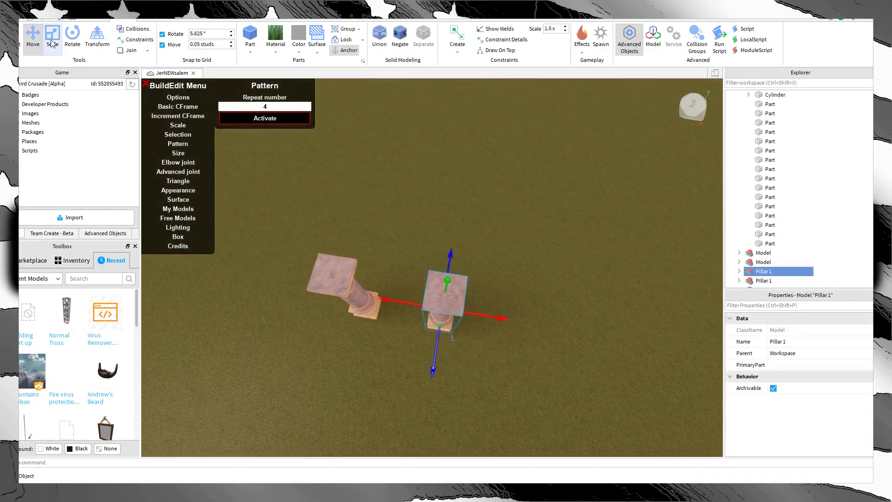
{"action": "left_click", "coordinate": [52, 44]}
{"action": "left_click", "coordinate": [72, 35]}
{"action": "left_click_drag", "start_coordinate": [566, 293], "coordinate": [560, 318]}
{"action": "left_click", "coordinate": [32, 38]}
{"action": "right_click_drag", "start_coordinate": [307, 171], "coordinate": [308, 171]}
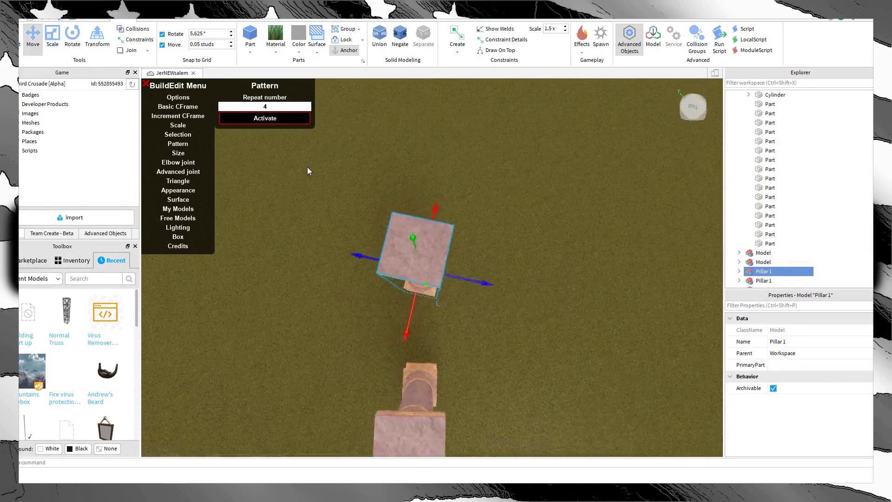
Step: Nudge the rotated Pillar 1 copy slightly along its horizontal axis beside the unrotated copy
{"action": "scroll", "coordinate": [307, 167], "scroll_direction": "down", "scroll_amount": 2}
{"action": "left_click_drag", "start_coordinate": [445, 276], "coordinate": [451, 277]}
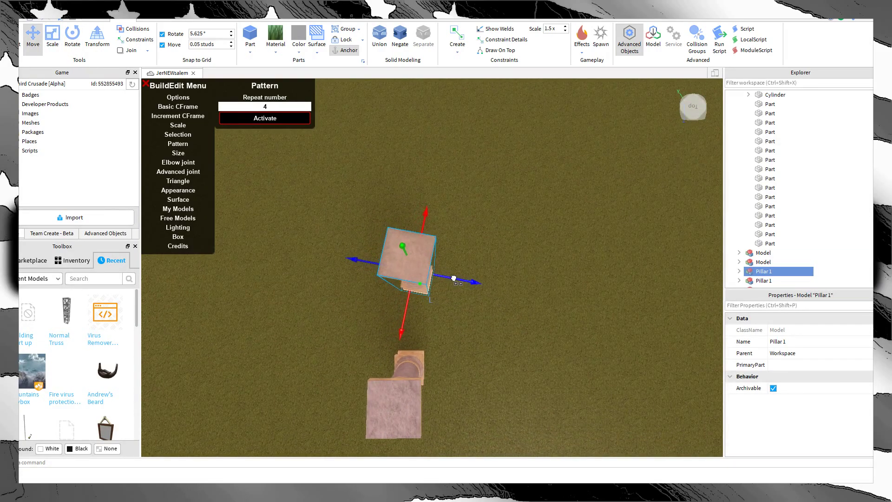
{"action": "scroll", "coordinate": [454, 278], "scroll_direction": "down", "scroll_amount": 3}
{"action": "left_click", "coordinate": [422, 332]}
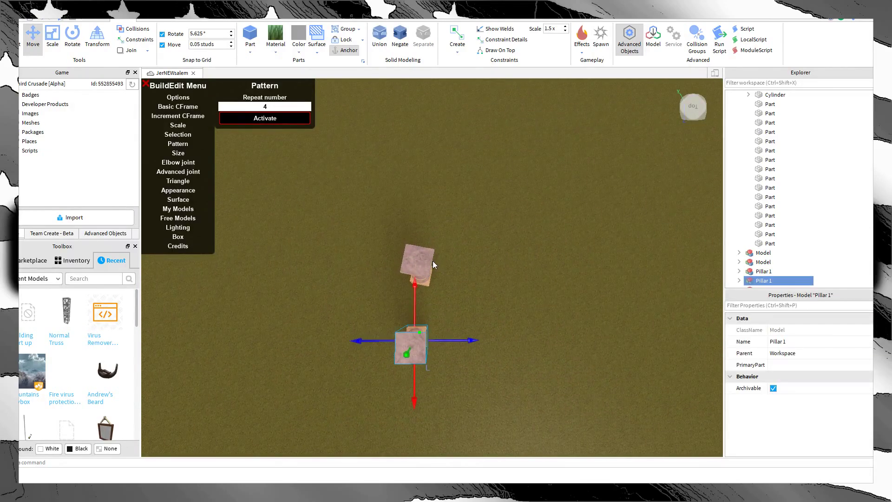
{"action": "scroll", "coordinate": [493, 256], "scroll_direction": "down", "scroll_amount": 5}
{"action": "left_click", "coordinate": [477, 258]}
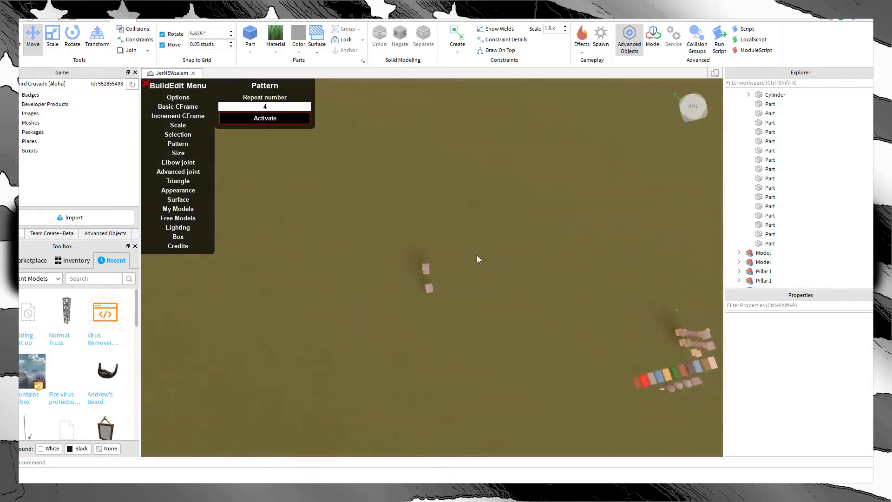
Step: Rotate the angled Pillar 1 copy one further 5.625° increment about its vertical axis and nudge it sideways
{"action": "scroll", "coordinate": [446, 262], "scroll_direction": "up", "scroll_amount": 4}
{"action": "left_click", "coordinate": [415, 268]}
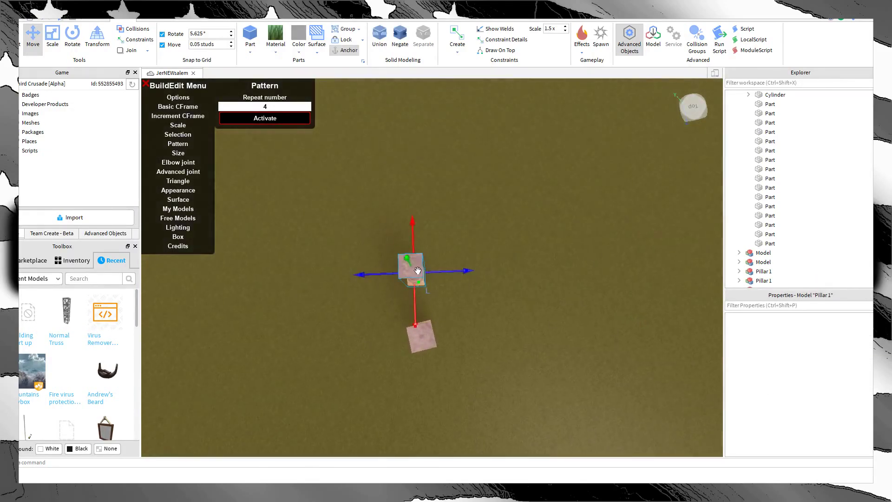
{"action": "scroll", "coordinate": [414, 268], "scroll_direction": "up", "scroll_amount": 4}
{"action": "key", "text": "ctrl+4"}
{"action": "scroll", "coordinate": [314, 184], "scroll_direction": "down", "scroll_amount": 1}
{"action": "scroll", "coordinate": [360, 111], "scroll_direction": "down", "scroll_amount": 5}
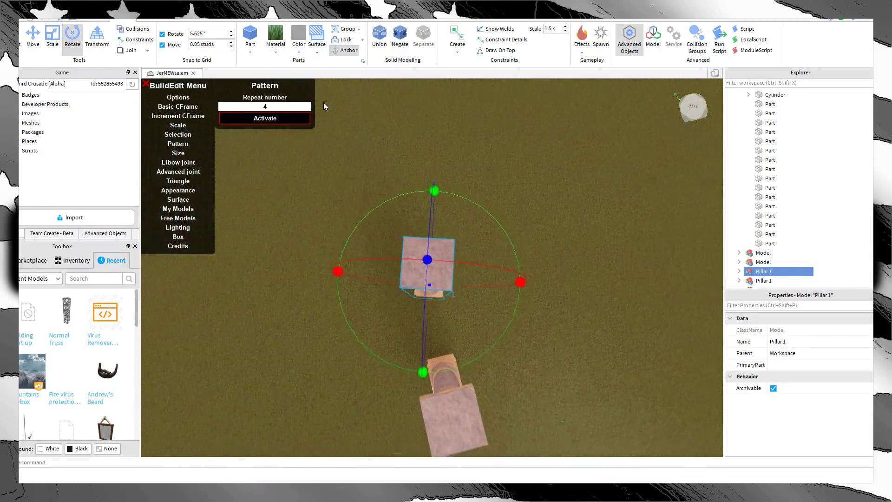
{"action": "scroll", "coordinate": [279, 112], "scroll_direction": "down", "scroll_amount": 2}
{"action": "key", "text": "d"}
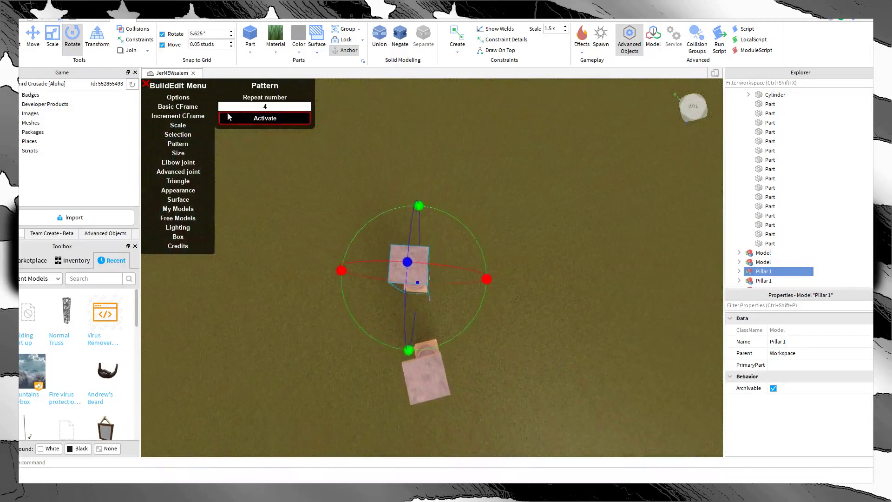
{"action": "scroll", "coordinate": [227, 116], "scroll_direction": "up", "scroll_amount": 1}
{"action": "left_click", "coordinate": [32, 38]}
{"action": "left_click_drag", "start_coordinate": [442, 277], "coordinate": [447, 276]}
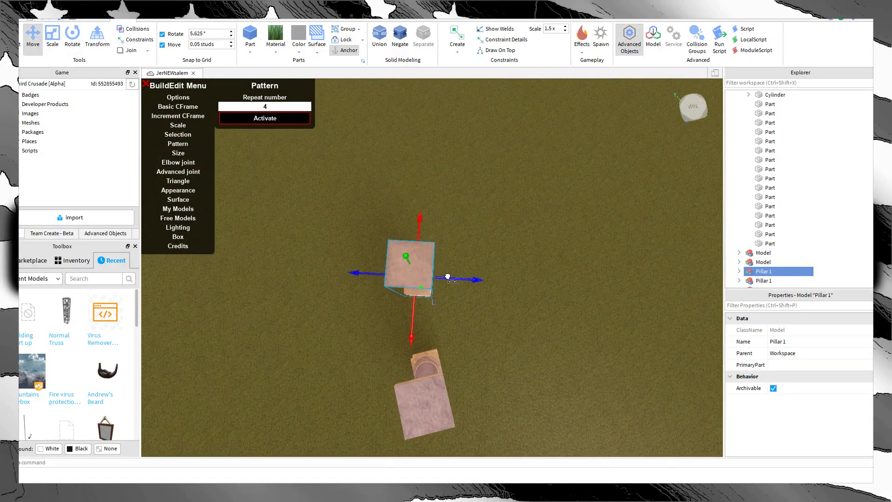
Step: Select both Pillar 1 copies and run the Pattern tool repeatedly, ending with a repeat number of 9, until the pillars form a closed ring
{"action": "left_click_drag", "start_coordinate": [517, 199], "coordinate": [406, 419]}
{"action": "scroll", "coordinate": [472, 294], "scroll_direction": "down", "scroll_amount": 3}
{"action": "right_click_drag", "start_coordinate": [472, 294], "coordinate": [361, 241]}
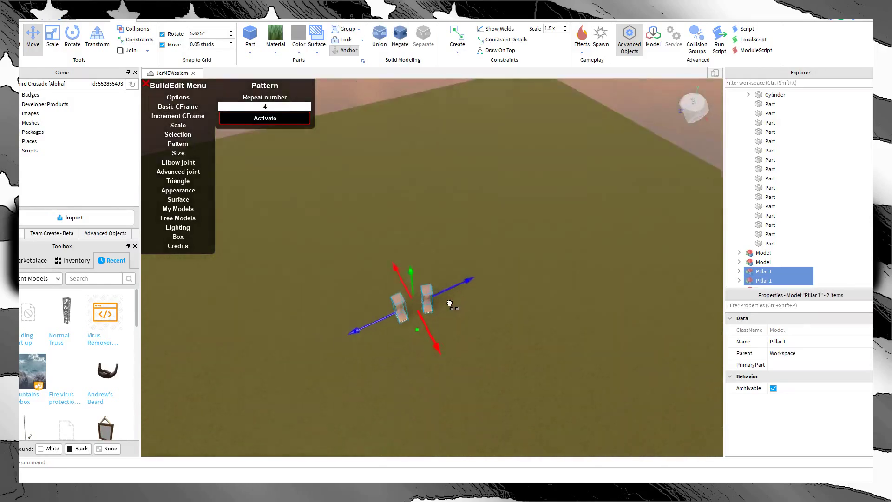
{"action": "left_click", "coordinate": [364, 238]}
{"action": "left_click", "coordinate": [373, 214]}
{"action": "left_click", "coordinate": [392, 205], "text": "ctrl"}
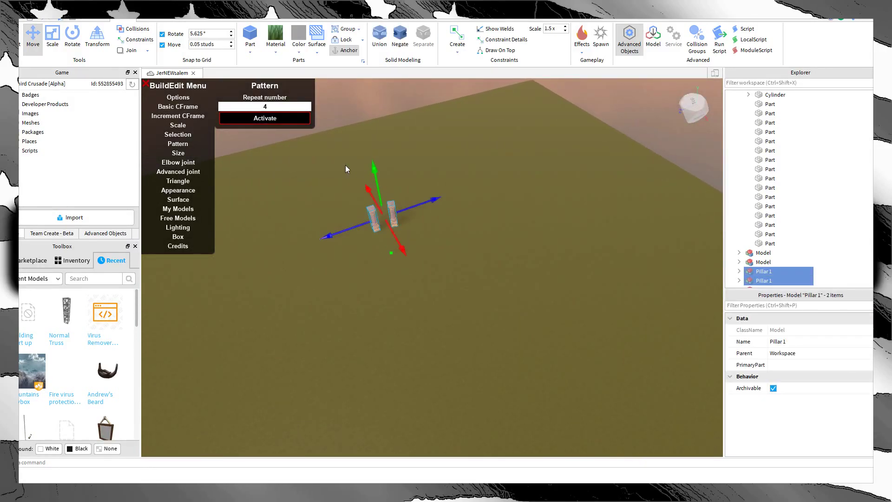
{"action": "left_click", "coordinate": [274, 118]}
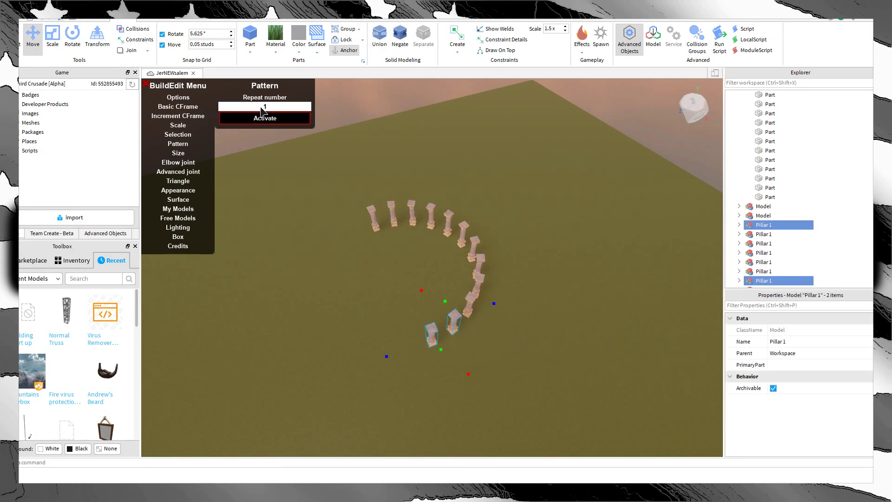
{"action": "left_click", "coordinate": [280, 122]}
{"action": "left_click", "coordinate": [455, 200]}
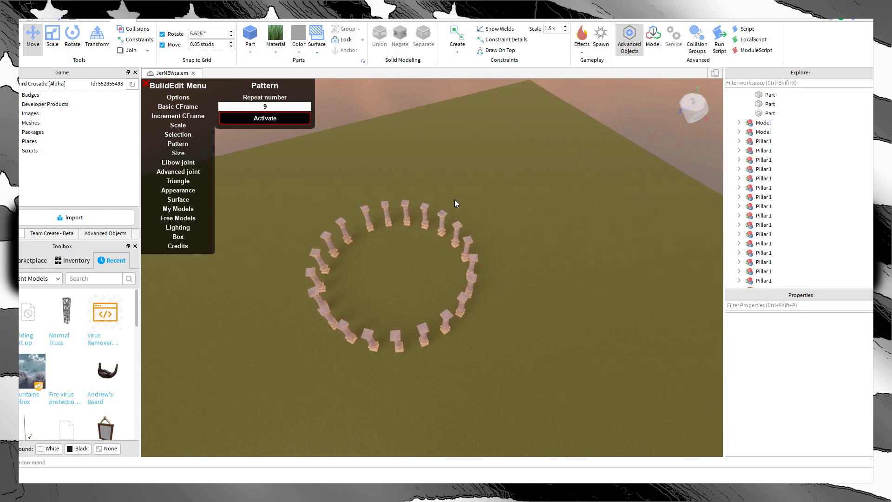
Step: Select all pillars in the ring, duplicate them, and raise the duplicate ring above the original
{"action": "scroll", "coordinate": [450, 199], "scroll_direction": "up", "scroll_amount": 4}
{"action": "right_click_drag", "start_coordinate": [454, 199], "coordinate": [451, 199]}
{"action": "key", "text": "w"}
{"action": "key", "text": "w"}
{"action": "key", "text": "s"}
{"action": "left_click_drag", "start_coordinate": [543, 193], "coordinate": [349, 345]}
{"action": "scroll", "coordinate": [392, 316], "scroll_direction": "up", "scroll_amount": 4}
{"action": "right_click_drag", "start_coordinate": [392, 316], "coordinate": [392, 317]}
{"action": "scroll", "coordinate": [393, 317], "scroll_direction": "down", "scroll_amount": 4}
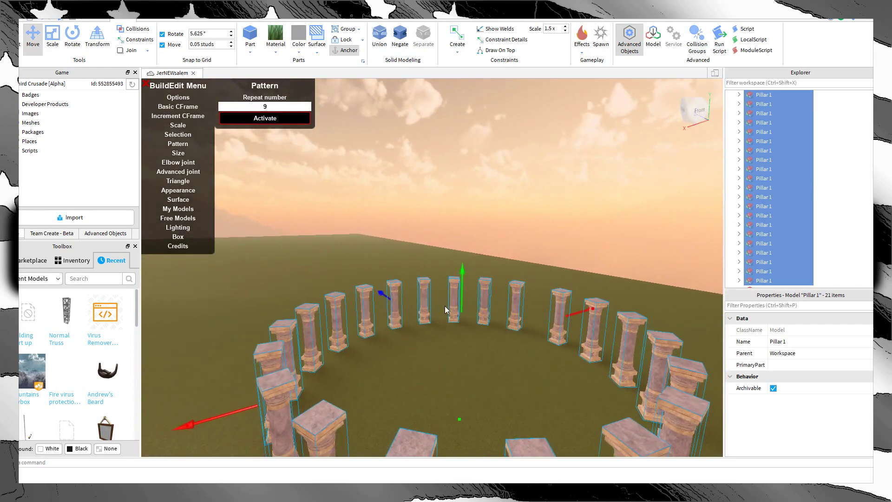
{"action": "key", "text": "ctrl+d"}
{"action": "left_click_drag", "start_coordinate": [462, 275], "coordinate": [463, 185]}
Step: Duplicate the raised pillar ring two more times, stacking each duplicate above the previous one
{"action": "key", "text": "ctrl+d"}
{"action": "right_click_drag", "start_coordinate": [464, 185], "coordinate": [463, 185]}
{"action": "left_click_drag", "start_coordinate": [463, 185], "coordinate": [464, 293]}
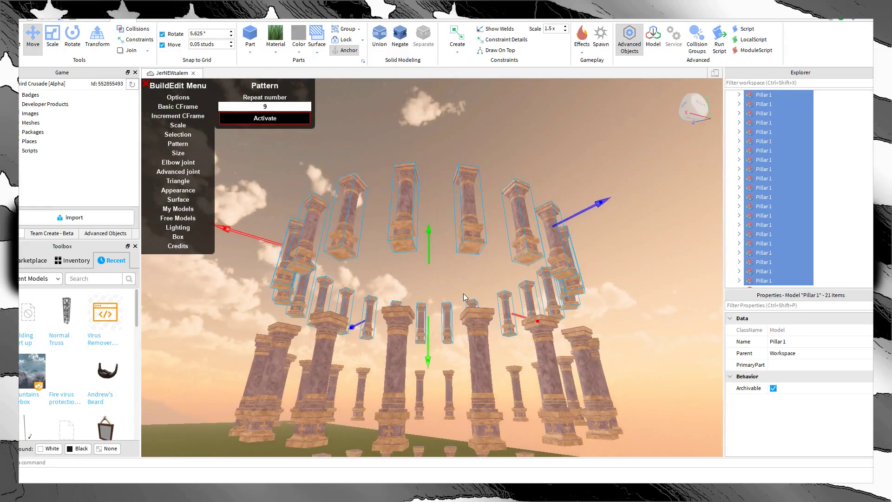
{"action": "key", "text": "ctrl+d"}
{"action": "left_click_drag", "start_coordinate": [431, 263], "coordinate": [437, 191]}
Step: Deselect the pillars and examine the stacked rings from above and from the side
{"action": "scroll", "coordinate": [442, 227], "scroll_direction": "up", "scroll_amount": 4}
{"action": "right_click_drag", "start_coordinate": [442, 226], "coordinate": [441, 228]}
{"action": "left_click", "coordinate": [459, 271]}
{"action": "right_click_drag", "start_coordinate": [459, 271], "coordinate": [488, 279]}
{"action": "scroll", "coordinate": [643, 315], "scroll_direction": "down", "scroll_amount": 5}
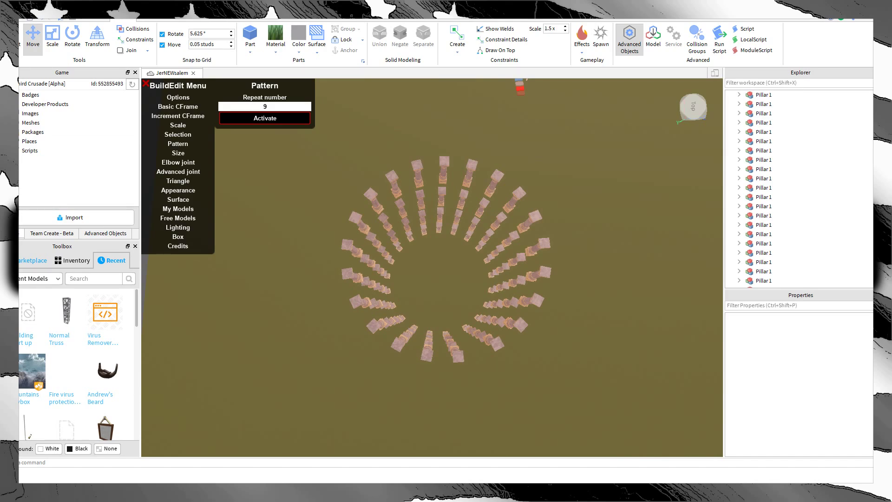
{"action": "scroll", "coordinate": [444, 244], "scroll_direction": "down", "scroll_amount": 3}
{"action": "right_click_drag", "start_coordinate": [444, 243], "coordinate": [444, 244]}
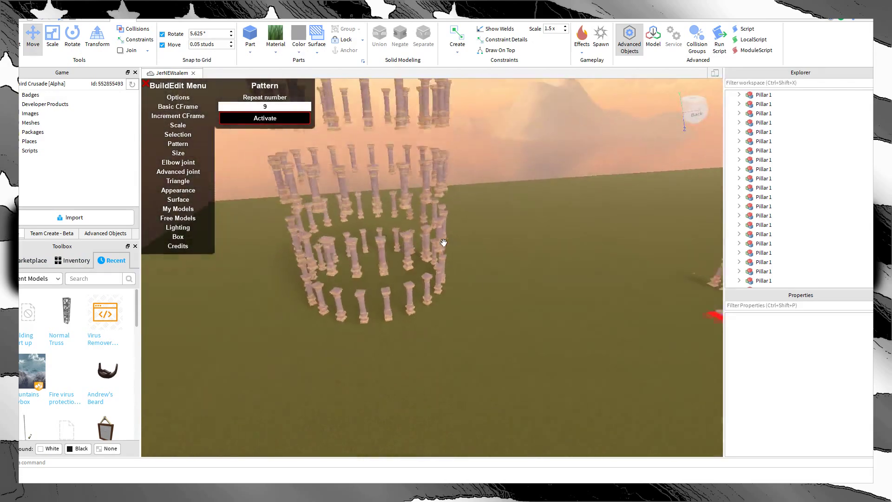
{"action": "scroll", "coordinate": [444, 244], "scroll_direction": "down", "scroll_amount": 5}
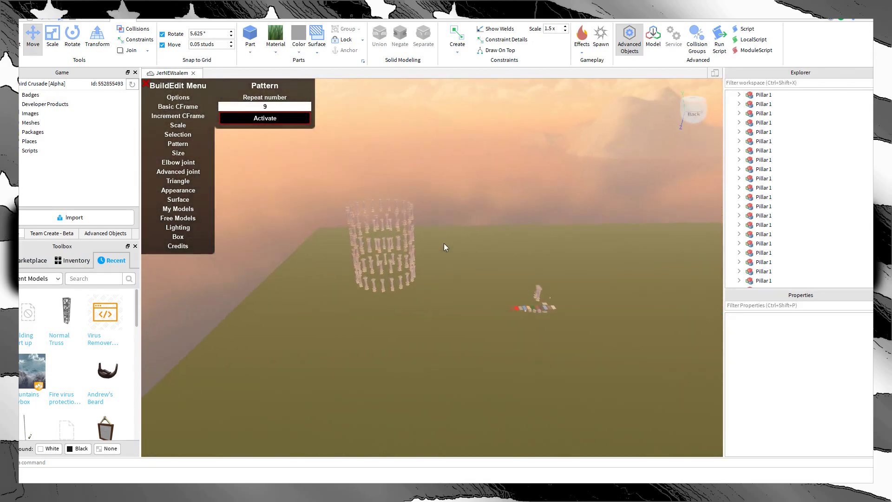
Step: Select all the stacked pillar rings and delete them, leaving the original Pillar 1 and Pillar 2
{"action": "left_click_drag", "start_coordinate": [437, 179], "coordinate": [270, 349]}
{"action": "key", "text": "Delete"}
{"action": "scroll", "coordinate": [269, 349], "scroll_direction": "up", "scroll_amount": 8}
{"action": "right_click_drag", "start_coordinate": [269, 350], "coordinate": [270, 350]}
{"action": "scroll", "coordinate": [271, 350], "scroll_direction": "down", "scroll_amount": 3}
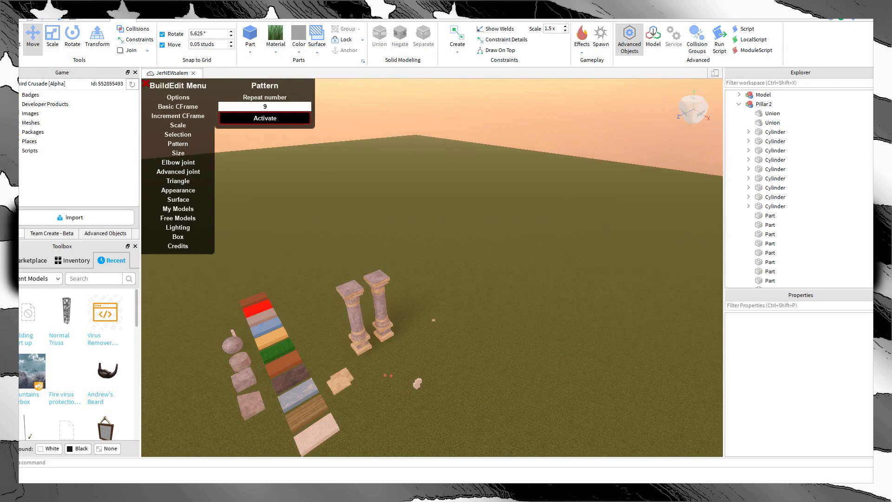
Step: Select the small beige cross-shaped union lying on the ground near the original pillars
{"action": "right_click_drag", "start_coordinate": [566, 266], "coordinate": [432, 271]}
{"action": "scroll", "coordinate": [565, 267], "scroll_direction": "up", "scroll_amount": 5}
{"action": "scroll", "coordinate": [540, 269], "scroll_direction": "down", "scroll_amount": 5}
{"action": "scroll", "coordinate": [432, 271], "scroll_direction": "up", "scroll_amount": 5}
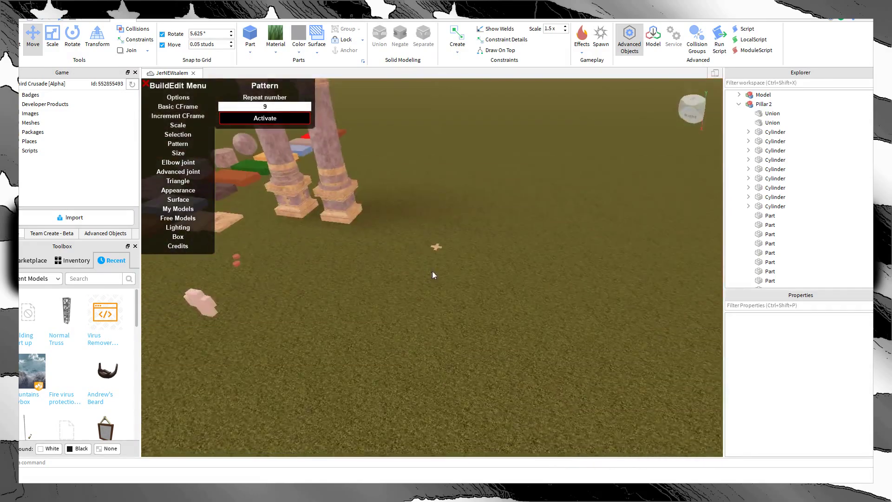
{"action": "left_click", "coordinate": [435, 245]}
{"action": "right_click_drag", "start_coordinate": [410, 301], "coordinate": [465, 286]}
{"action": "left_click", "coordinate": [619, 308]}
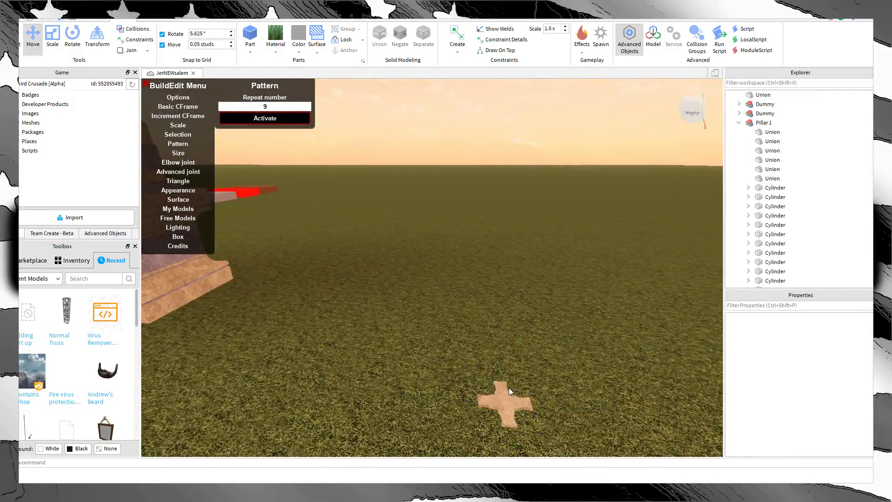
{"action": "left_click", "coordinate": [508, 391]}
Step: Examine the two original pillars and the row of material samples from several distances, clearing the cross selection
{"action": "key", "text": "s"}
{"action": "key", "text": "a"}
{"action": "key", "text": "a"}
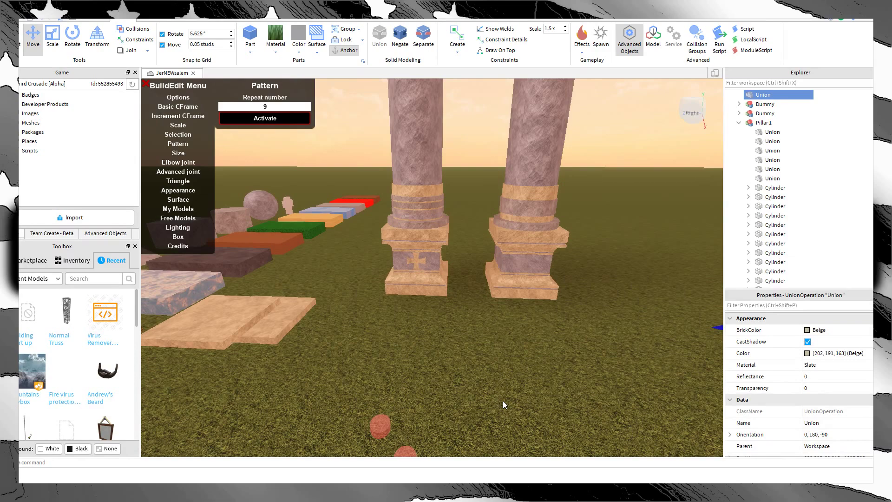
{"action": "key", "text": "s"}
{"action": "key", "text": "d"}
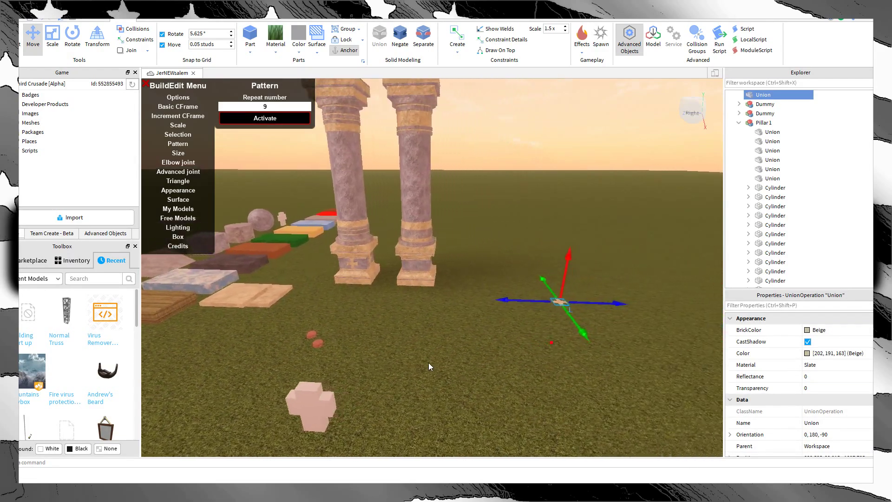
{"action": "key", "text": "a"}
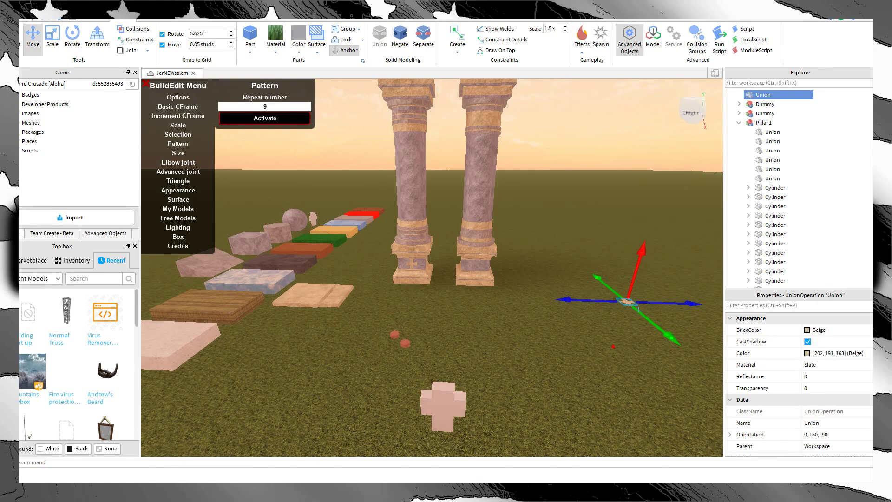
{"action": "right_click_drag", "start_coordinate": [341, 300], "coordinate": [336, 296]}
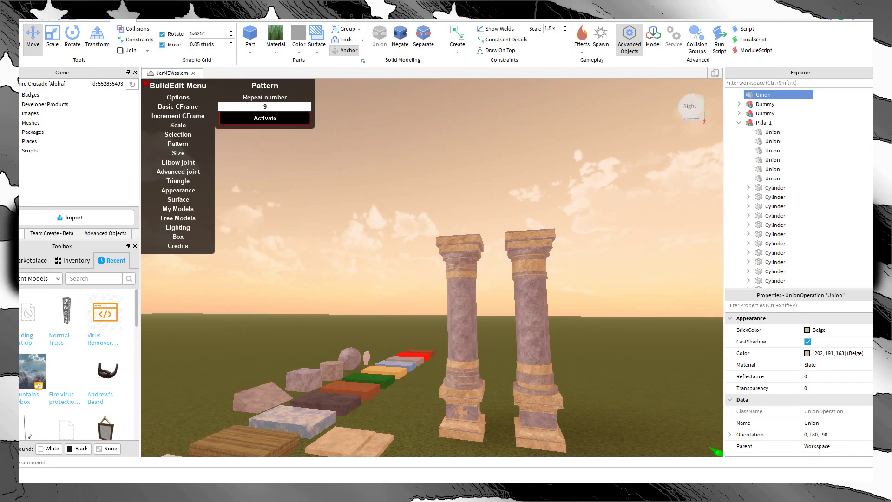
{"action": "right_click_drag", "start_coordinate": [325, 330], "coordinate": [316, 322]}
{"action": "left_click", "coordinate": [464, 388]}
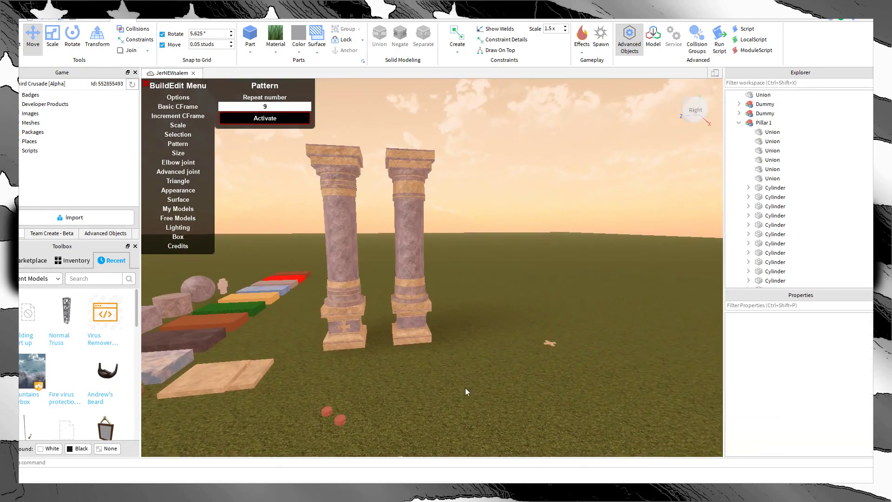
{"action": "right_click_drag", "start_coordinate": [337, 388], "coordinate": [336, 388]}
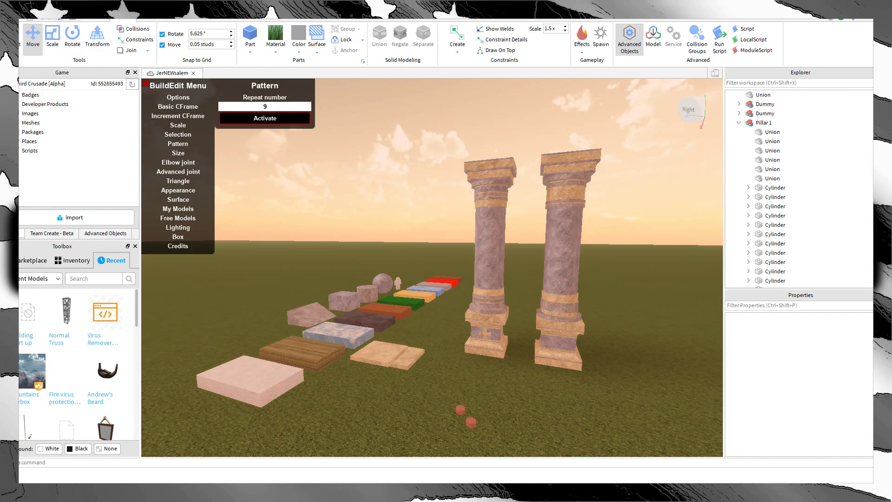
{"action": "right_click_drag", "start_coordinate": [372, 151], "coordinate": [372, 158]}
{"action": "scroll", "coordinate": [372, 157], "scroll_direction": "up", "scroll_amount": 2}
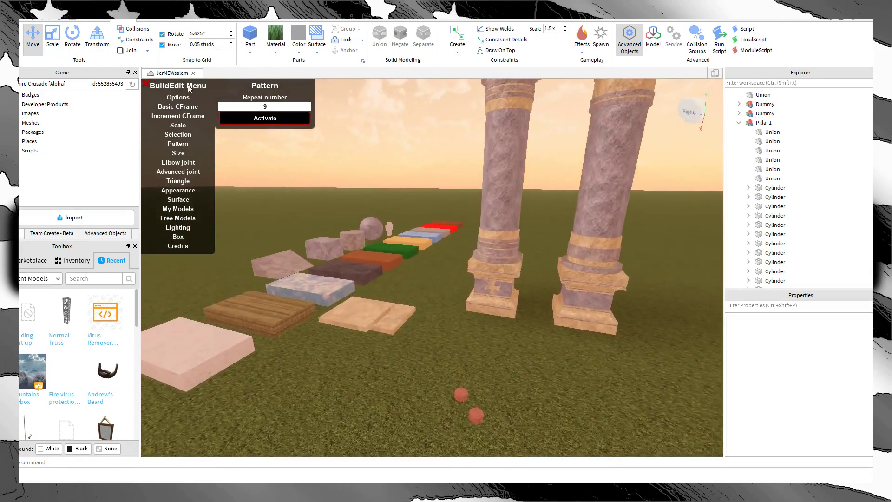
Step: Reopen the BuildEdit plugin and close its floating menu
{"action": "left_click", "coordinate": [193, 22]}
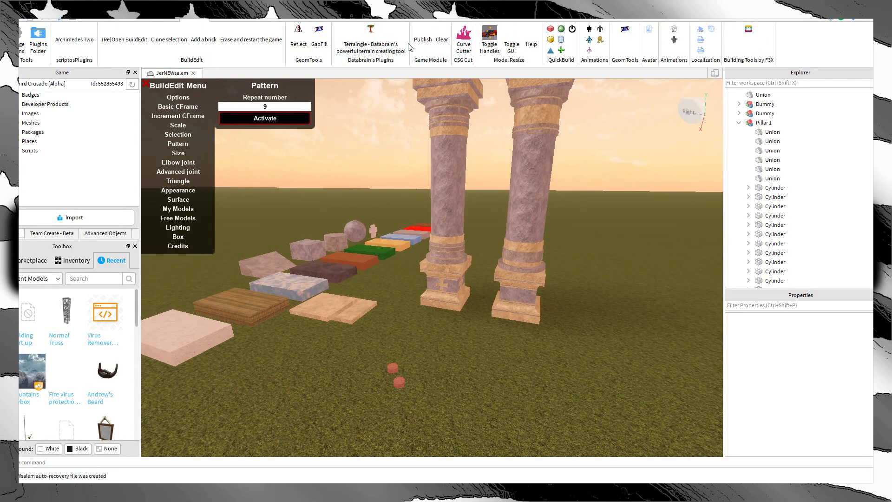
{"action": "left_click", "coordinate": [124, 41]}
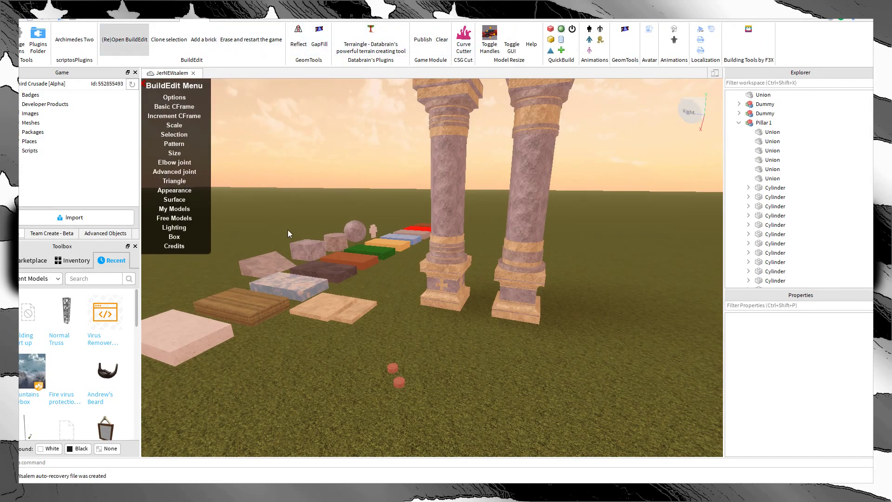
{"action": "left_click", "coordinate": [151, 86]}
Step: Inspect the pillar bases, the cross ornament and the full height of both original pillars up close and from afar
{"action": "key", "text": "w"}
{"action": "right_click_drag", "start_coordinate": [370, 249], "coordinate": [377, 238]}
{"action": "scroll", "coordinate": [370, 252], "scroll_direction": "down", "scroll_amount": 10}
{"action": "scroll", "coordinate": [377, 239], "scroll_direction": "up", "scroll_amount": 8}
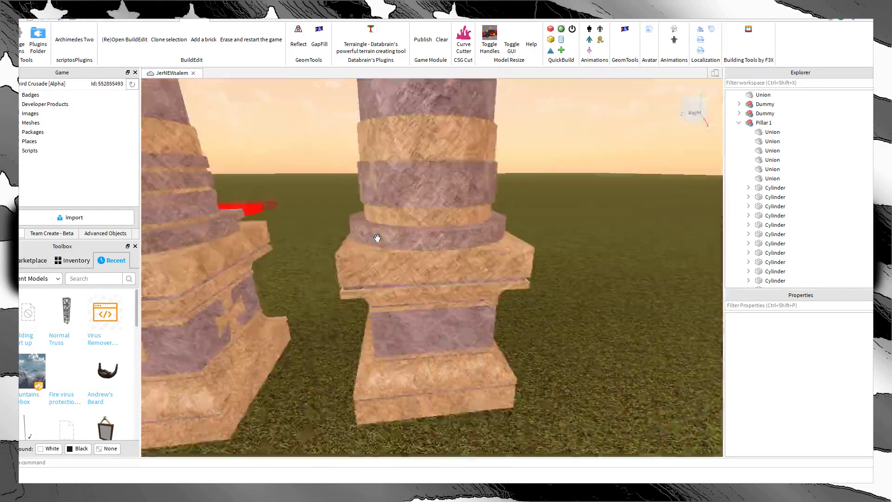
{"action": "scroll", "coordinate": [378, 238], "scroll_direction": "down", "scroll_amount": 10}
{"action": "scroll", "coordinate": [362, 240], "scroll_direction": "up", "scroll_amount": 8}
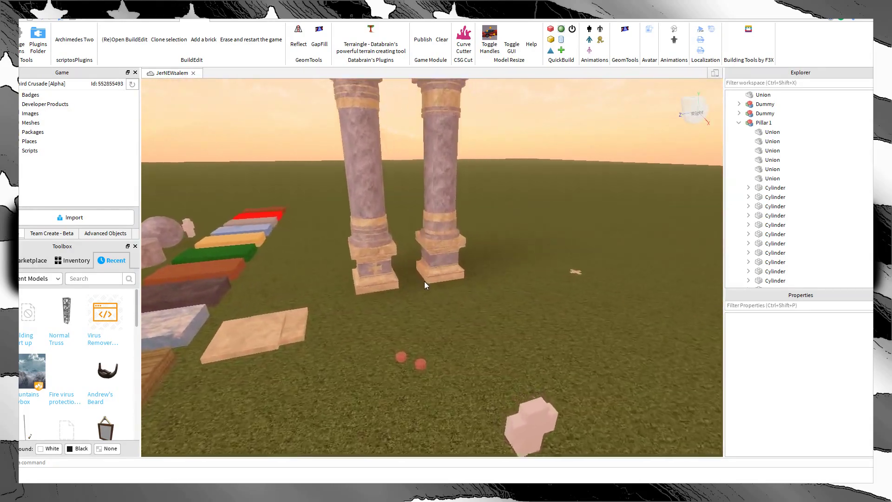
{"action": "scroll", "coordinate": [424, 281], "scroll_direction": "up", "scroll_amount": 2}
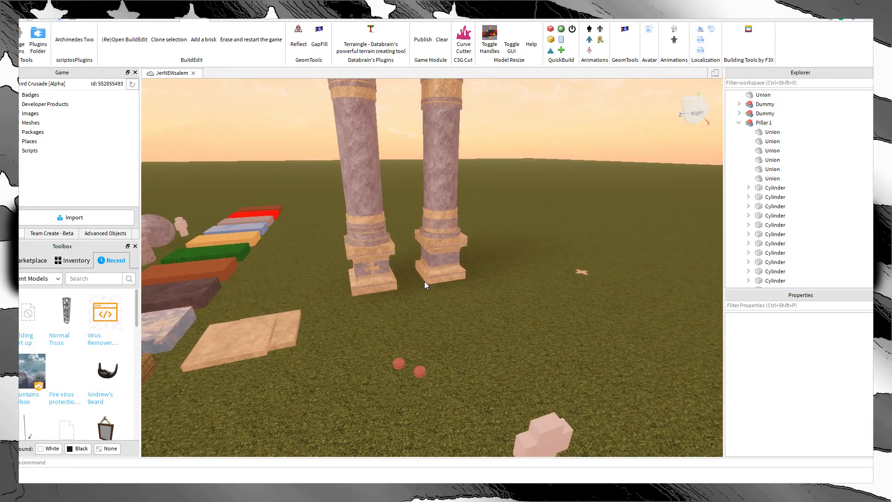
{"action": "scroll", "coordinate": [424, 280], "scroll_direction": "down", "scroll_amount": 6}
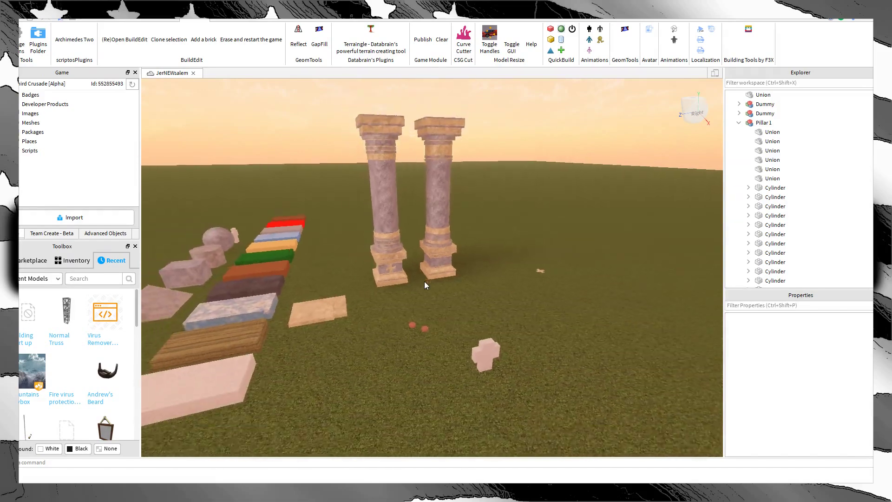
{"action": "scroll", "coordinate": [425, 280], "scroll_direction": "up", "scroll_amount": 8}
{"action": "scroll", "coordinate": [424, 281], "scroll_direction": "up", "scroll_amount": 10}
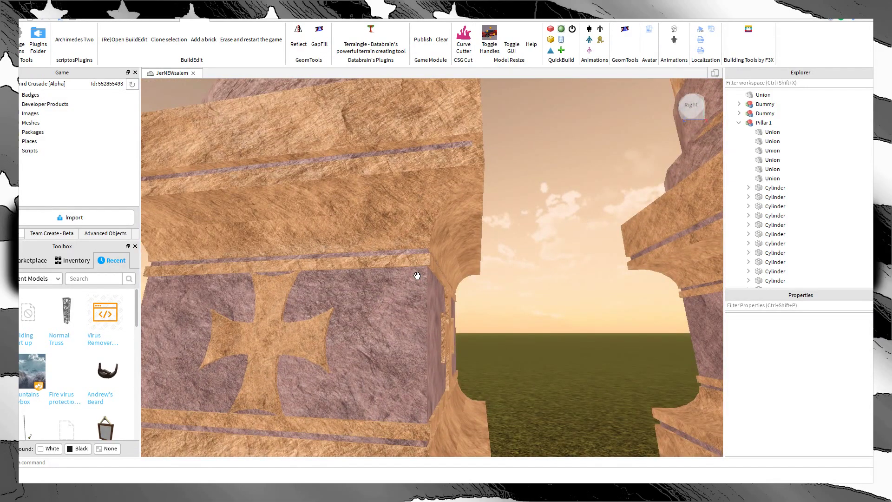
{"action": "scroll", "coordinate": [418, 276], "scroll_direction": "down", "scroll_amount": 8}
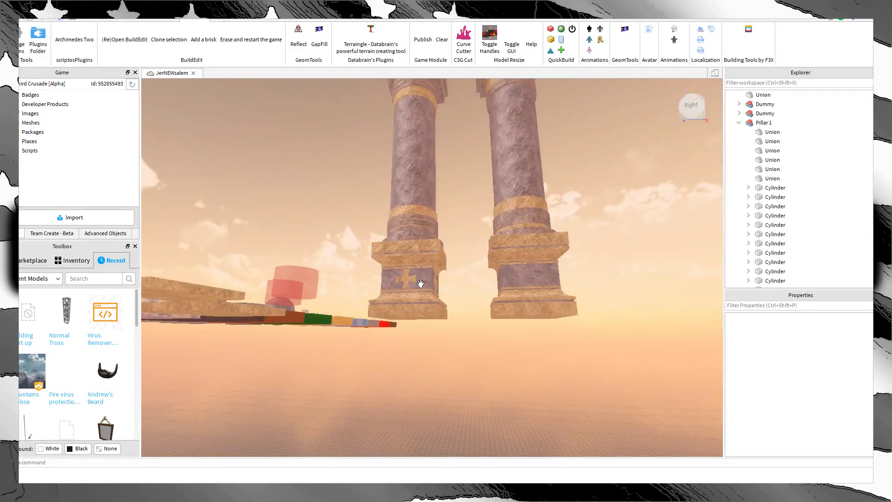
{"action": "right_click_drag", "start_coordinate": [420, 283], "coordinate": [422, 286]}
{"action": "scroll", "coordinate": [420, 284], "scroll_direction": "down", "scroll_amount": 8}
{"action": "scroll", "coordinate": [455, 213], "scroll_direction": "up", "scroll_amount": 4}
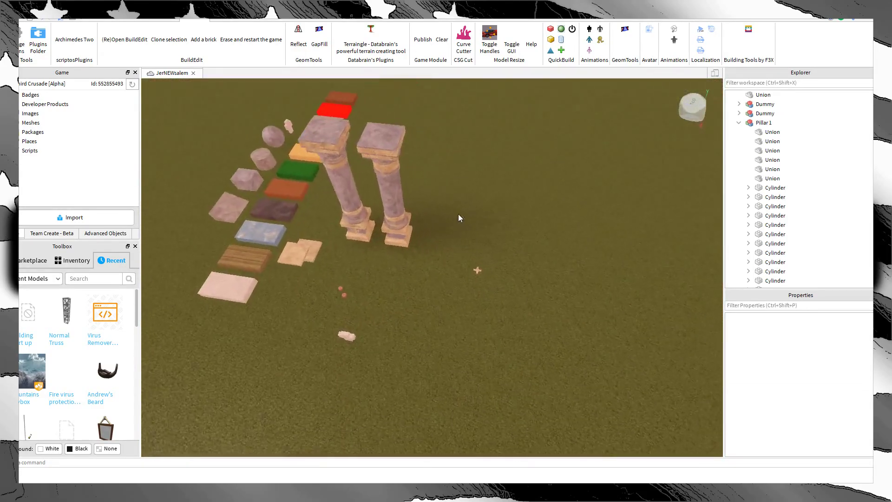
Step: Move one of the two small red negative parts near the pillars until it overlaps the other
{"action": "key", "text": "w"}
{"action": "left_click_drag", "start_coordinate": [522, 219], "coordinate": [311, 403]}
{"action": "key", "text": "a"}
{"action": "key", "text": "s"}
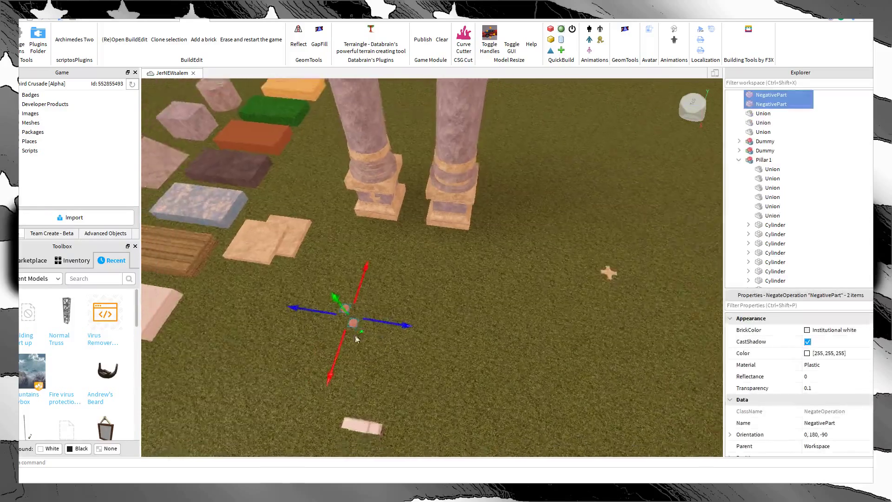
{"action": "right_click_drag", "start_coordinate": [355, 335], "coordinate": [356, 336]}
{"action": "scroll", "coordinate": [356, 336], "scroll_direction": "up", "scroll_amount": 8}
{"action": "scroll", "coordinate": [469, 349], "scroll_direction": "up", "scroll_amount": 2}
{"action": "left_click", "coordinate": [469, 349]}
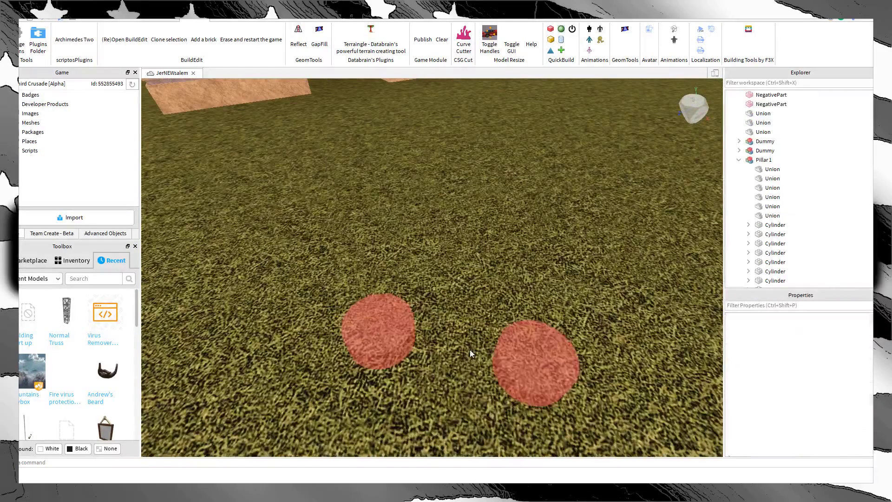
{"action": "left_click_drag", "start_coordinate": [513, 366], "coordinate": [423, 338]}
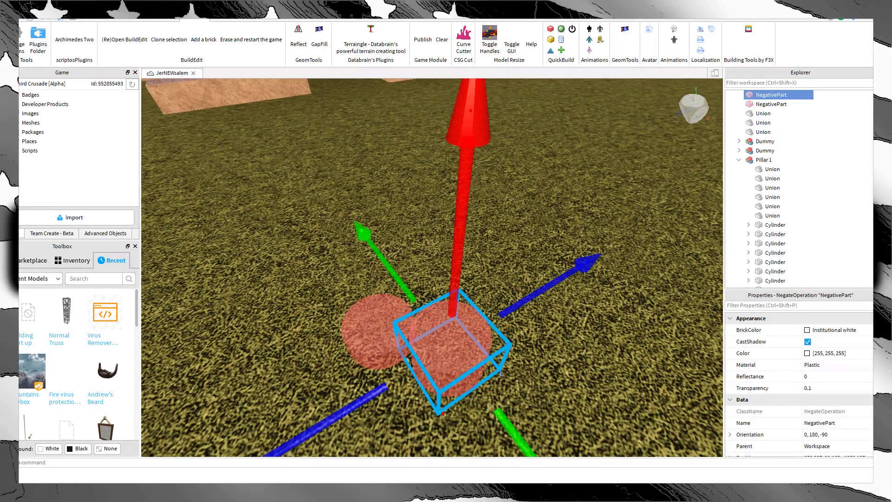
{"action": "left_click", "coordinate": [106, 19]}
{"action": "left_click", "coordinate": [122, 19]}
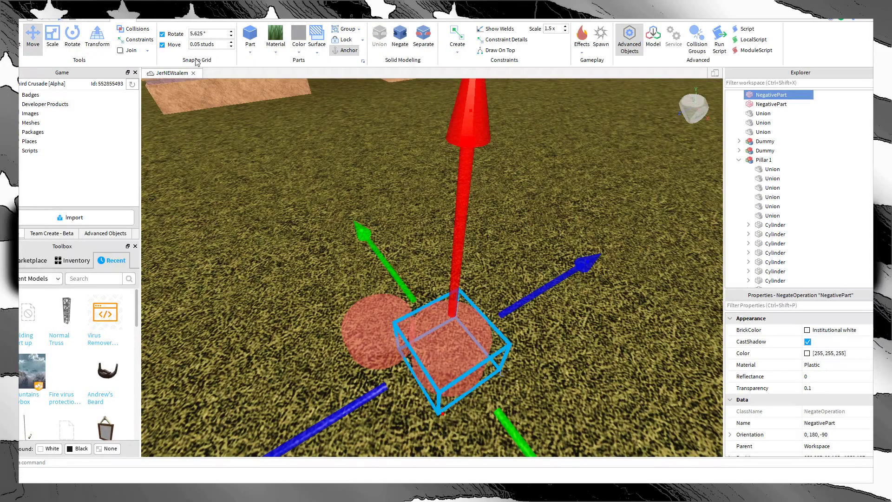
Step: Select both small red negative parts and delete them
{"action": "left_click", "coordinate": [394, 355], "text": "ctrl"}
{"action": "scroll", "coordinate": [395, 355], "scroll_direction": "down", "scroll_amount": 15}
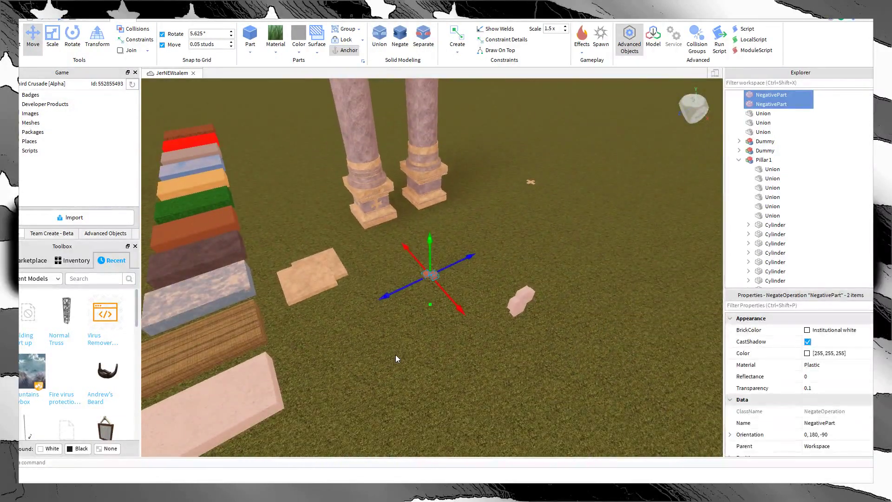
{"action": "key", "text": "Delete"}
Step: Select the Pillar 1 model and collapse its contents in the object hierarchy
{"action": "right_click_drag", "start_coordinate": [483, 253], "coordinate": [441, 206]}
{"action": "scroll", "coordinate": [441, 207], "scroll_direction": "up", "scroll_amount": 6}
{"action": "left_click", "coordinate": [344, 209]}
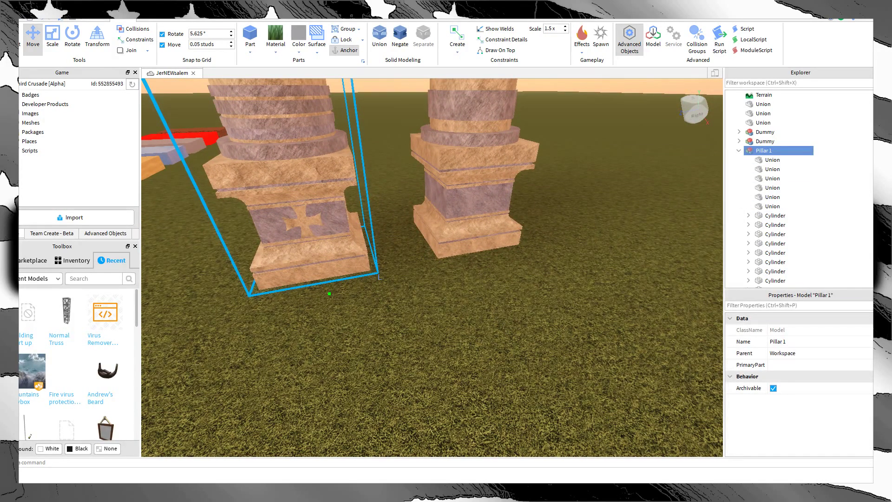
{"action": "left_click", "coordinate": [738, 151]}
{"action": "key", "text": "F2"}
{"action": "left_click", "coordinate": [751, 171]}
{"action": "left_click", "coordinate": [750, 178]}
Step: Examine both original pillars from base to capital, keeping Pillar 1 selected
{"action": "key", "text": "w"}
{"action": "right_click_drag", "start_coordinate": [405, 279], "coordinate": [457, 268]}
{"action": "key", "text": "w"}
{"action": "key", "text": "w"}
{"action": "key", "text": "s"}
{"action": "left_click", "coordinate": [439, 282]}
{"action": "key", "text": "w"}
{"action": "key", "text": "s"}
{"action": "left_click", "coordinate": [369, 271]}
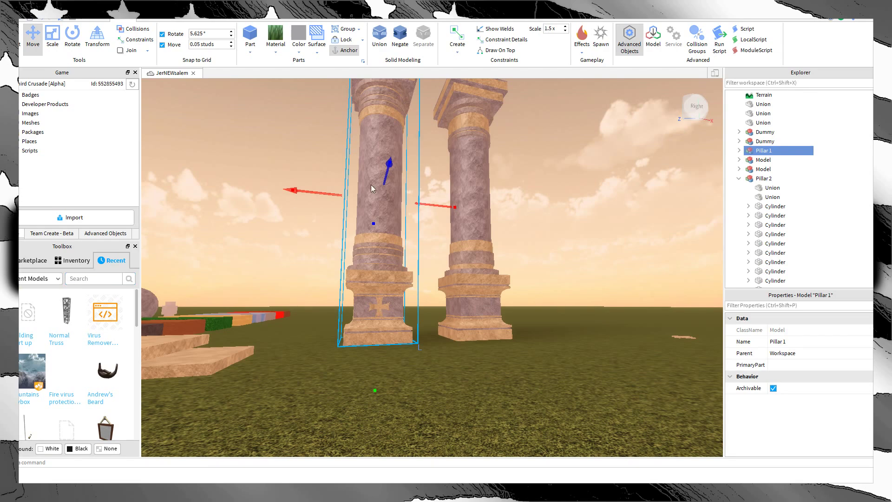
Step: Duplicate the slate cylinder shaft of Pillar 2 as a separate part outside the pillar model
{"action": "left_click", "coordinate": [513, 198]}
{"action": "left_click", "coordinate": [456, 210], "text": "alt"}
{"action": "key", "text": "ctrl+d"}
{"action": "key", "text": "ctrl+x"}
{"action": "key", "text": "ctrl+v"}
{"action": "left_click", "coordinate": [565, 261]}
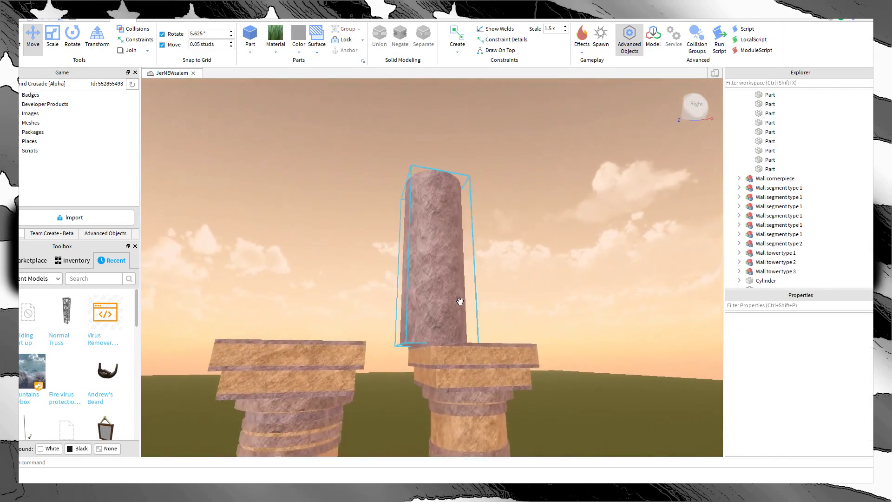
Step: Place the copied slate cylinder on the ground beside the pillars and stretch it upward into a tall shaft
{"action": "right_click_drag", "start_coordinate": [458, 302], "coordinate": [440, 344]}
{"action": "left_click", "coordinate": [440, 344]}
{"action": "left_click_drag", "start_coordinate": [452, 145], "coordinate": [474, 355]}
{"action": "key", "text": "w"}
{"action": "key", "text": "d"}
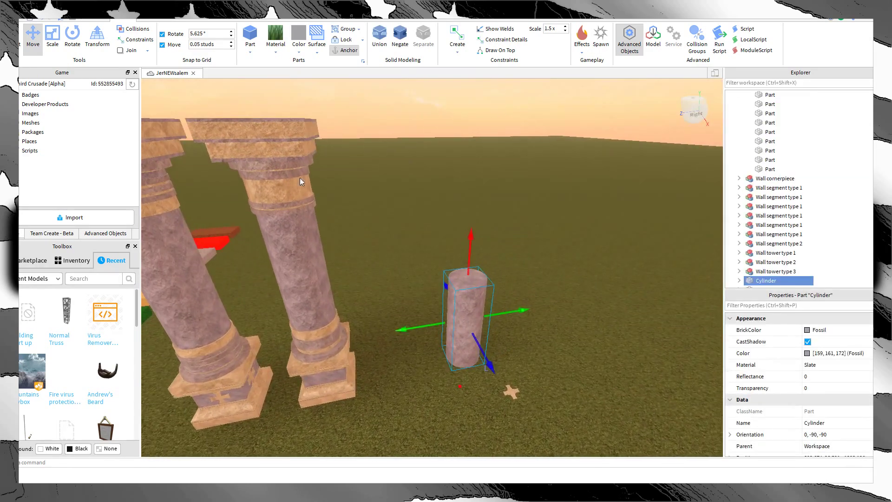
{"action": "left_click", "coordinate": [55, 39]}
{"action": "left_click_drag", "start_coordinate": [471, 268], "coordinate": [486, 182]}
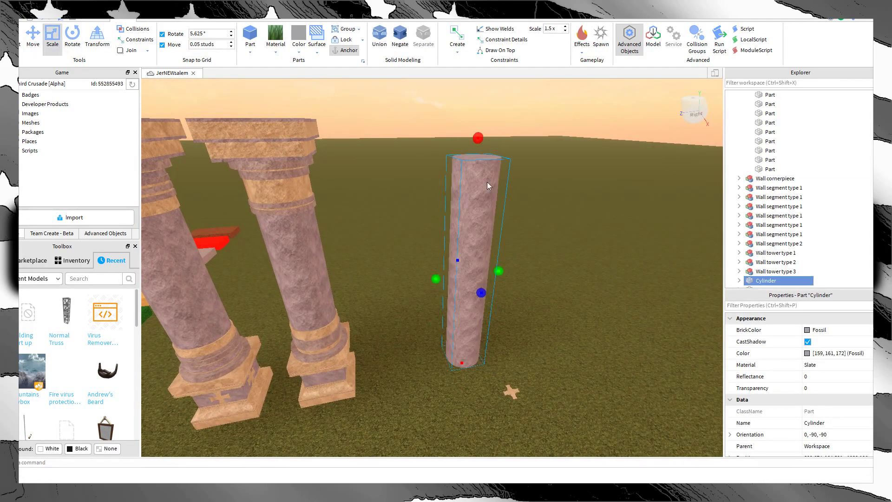
Step: Form a short, wider cylinder at the shaft's base, colour it Brick yellow, and place a copy at the shaft's upper end
{"action": "left_click_drag", "start_coordinate": [463, 341], "coordinate": [466, 327], "text": "shift"}
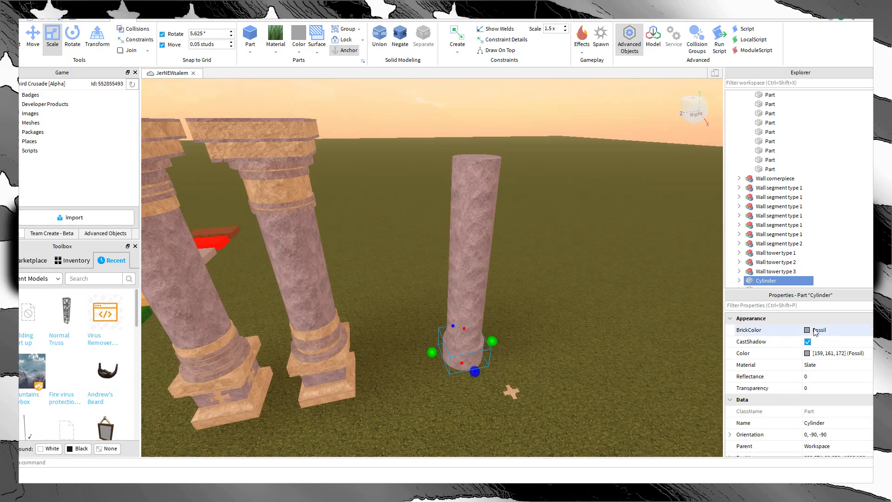
{"action": "left_click", "coordinate": [845, 327]}
{"action": "left_click", "coordinate": [811, 276]}
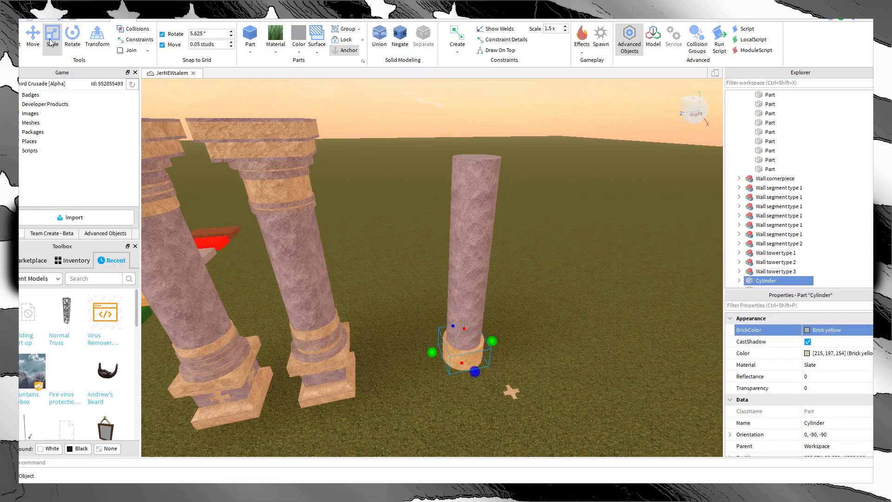
{"action": "key", "text": "ctrl+2"}
{"action": "left_click_drag", "start_coordinate": [462, 298], "coordinate": [473, 125]}
Step: Look over the simple sample column and delete all of its cylinders
{"action": "left_click", "coordinate": [631, 233]}
{"action": "right_click_drag", "start_coordinate": [631, 233], "coordinate": [631, 232]}
{"action": "scroll", "coordinate": [631, 232], "scroll_direction": "up", "scroll_amount": 3}
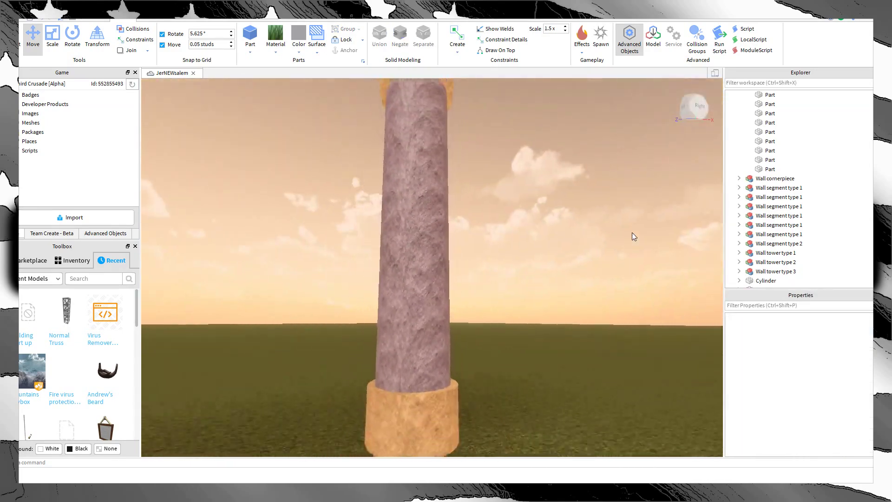
{"action": "scroll", "coordinate": [632, 232], "scroll_direction": "down", "scroll_amount": 4}
{"action": "scroll", "coordinate": [614, 238], "scroll_direction": "up", "scroll_amount": 1}
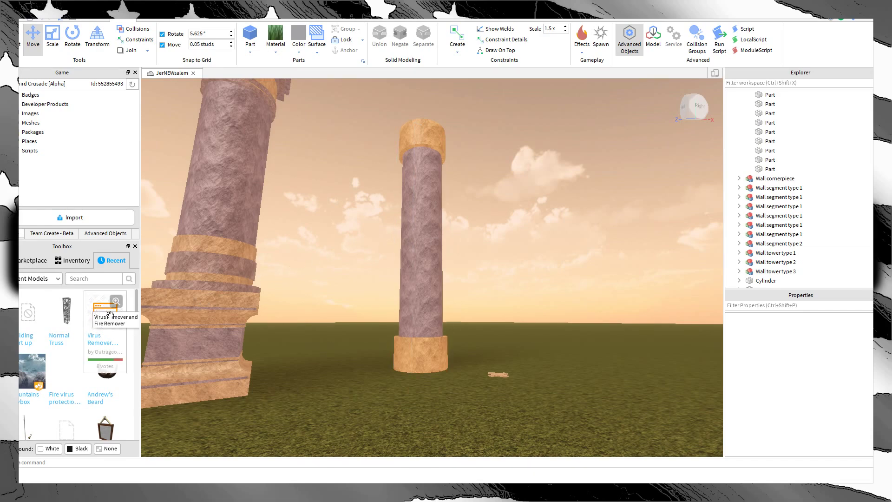
{"action": "left_click", "coordinate": [437, 242]}
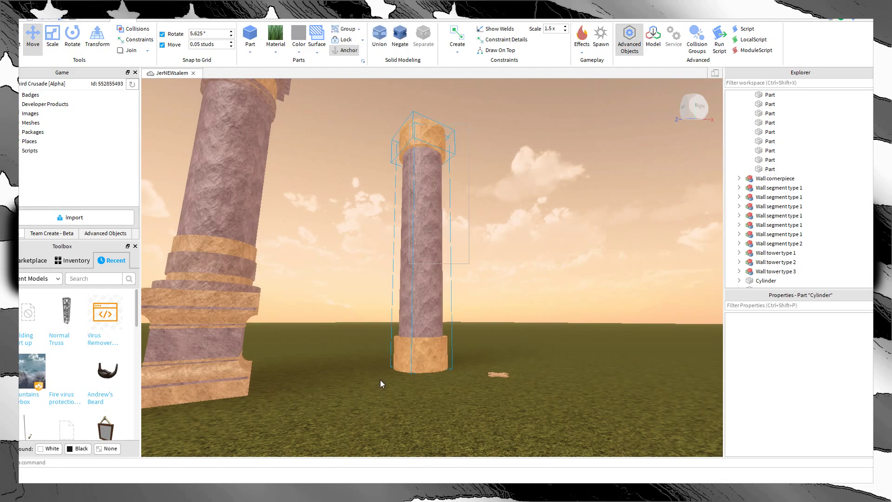
{"action": "key", "text": "Delete"}
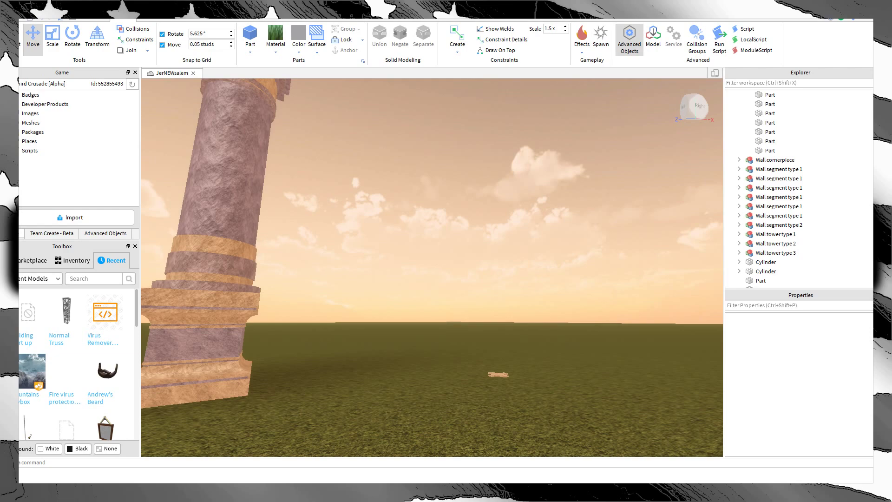
Step: View both original pillars at full height from afar, together with the cross and the material samples
{"action": "key", "text": "s"}
{"action": "right_click_drag", "start_coordinate": [149, 322], "coordinate": [200, 296]}
{"action": "key", "text": "s"}
{"action": "key", "text": "s"}
{"action": "key", "text": "a"}
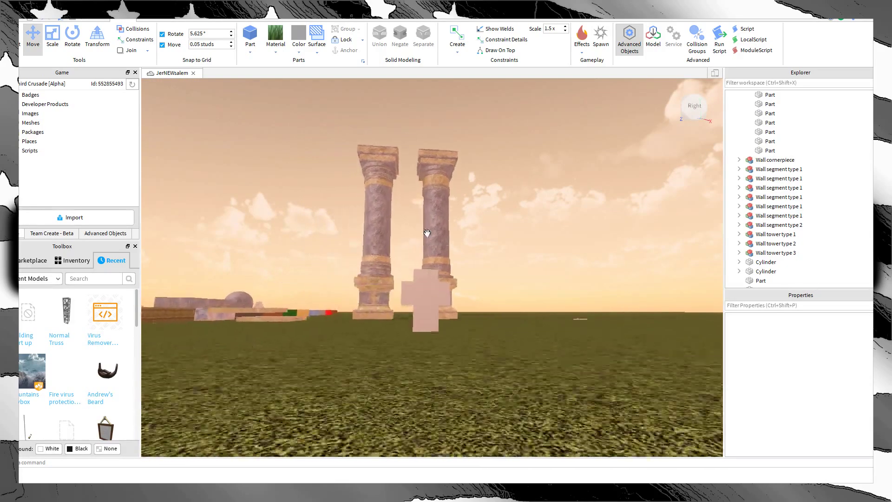
{"action": "key", "text": "w"}
{"action": "key", "text": "e"}
{"action": "key", "text": "s"}
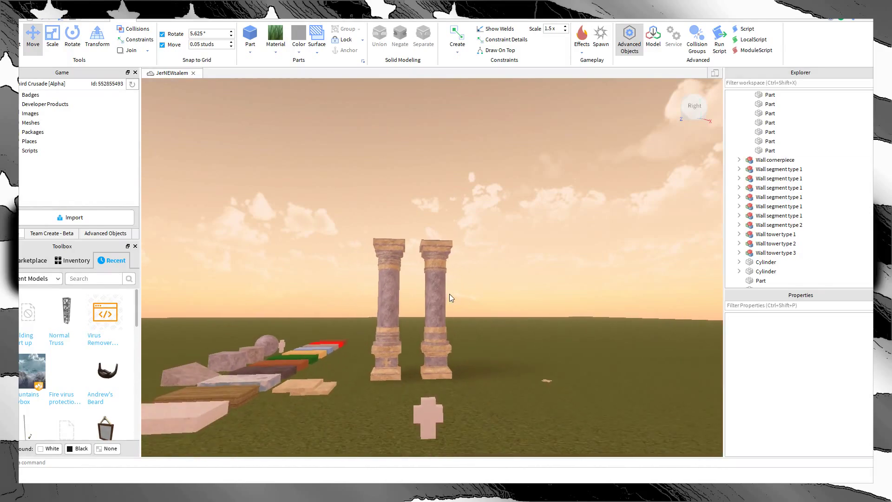
{"action": "key", "text": "w"}
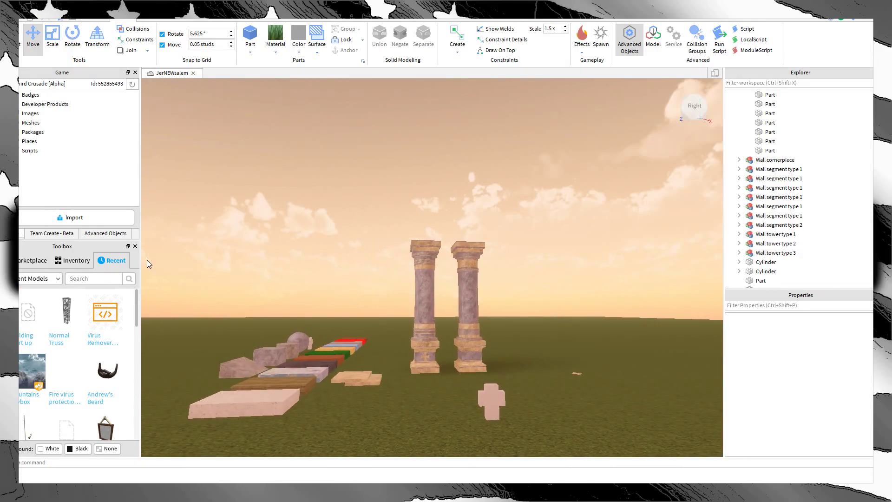
Step: Inspect the row of material sample blocks up close, including the wood and slate ones
{"action": "key", "text": "d"}
{"action": "key", "text": "w"}
{"action": "right_click_drag", "start_coordinate": [411, 208], "coordinate": [375, 201]}
{"action": "key", "text": "w"}
{"action": "key", "text": "s"}
{"action": "key", "text": "w"}
{"action": "key", "text": "s"}
{"action": "key", "text": "w"}
{"action": "key", "text": "s"}
{"action": "key", "text": "s"}
{"action": "key", "text": "w"}
{"action": "key", "text": "s"}
{"action": "key", "text": "w"}
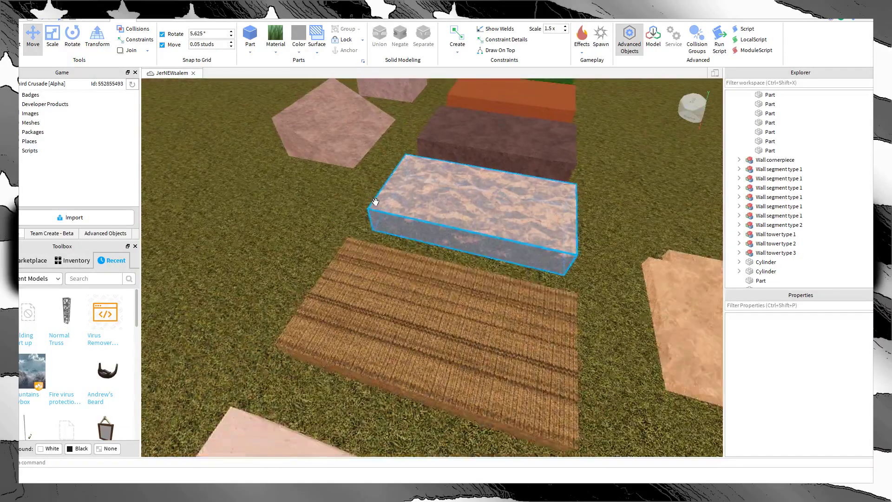
{"action": "key", "text": "s"}
{"action": "key", "text": "d"}
Step: Select Pillar 1 and compare its cross-decorated base with the plain base of Pillar 2
{"action": "left_click", "coordinate": [434, 229]}
{"action": "key", "text": "w"}
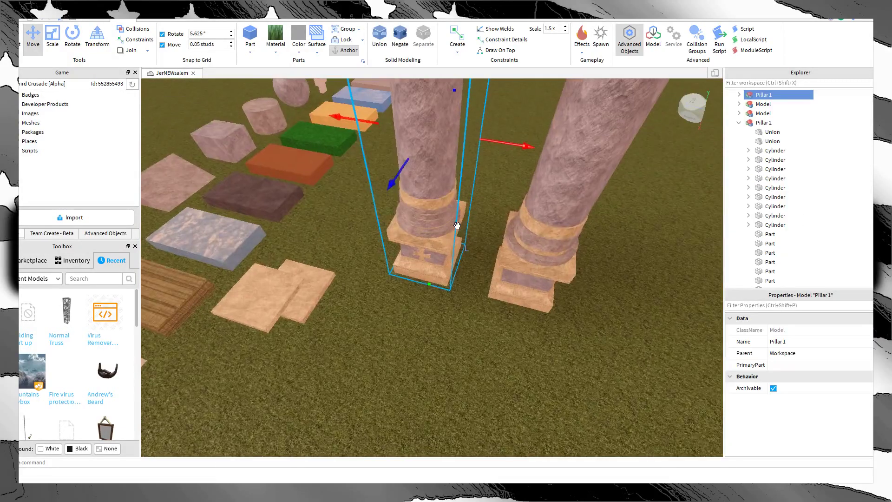
{"action": "key", "text": "w"}
{"action": "right_click_drag", "start_coordinate": [457, 225], "coordinate": [465, 227]}
{"action": "key", "text": "s"}
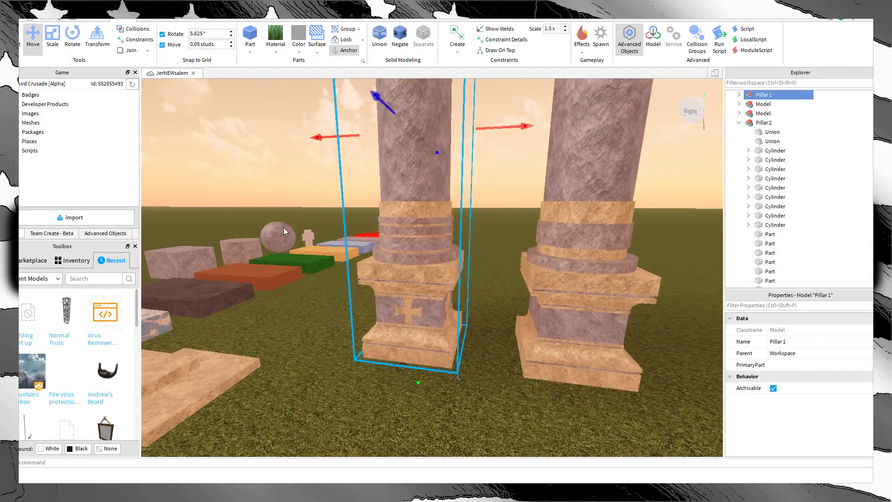
{"action": "key", "text": "s"}
{"action": "right_click_drag", "start_coordinate": [288, 262], "coordinate": [297, 258]}
{"action": "key", "text": "w"}
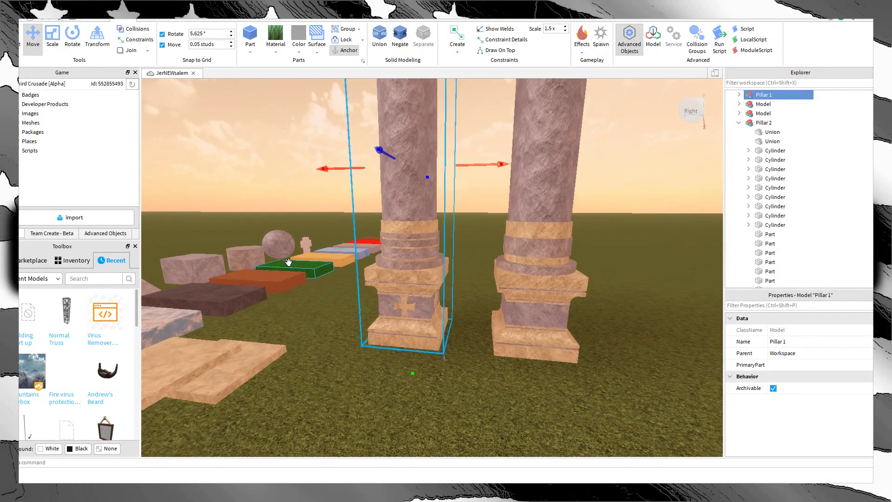
{"action": "key", "text": "s"}
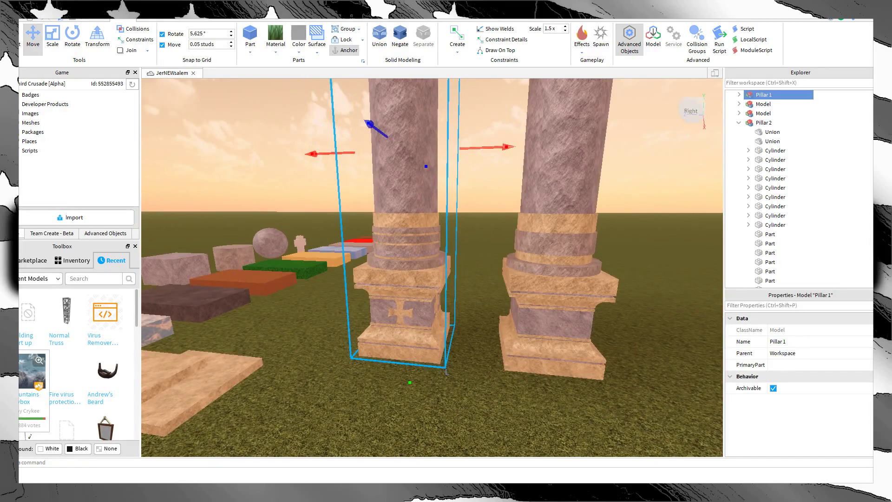